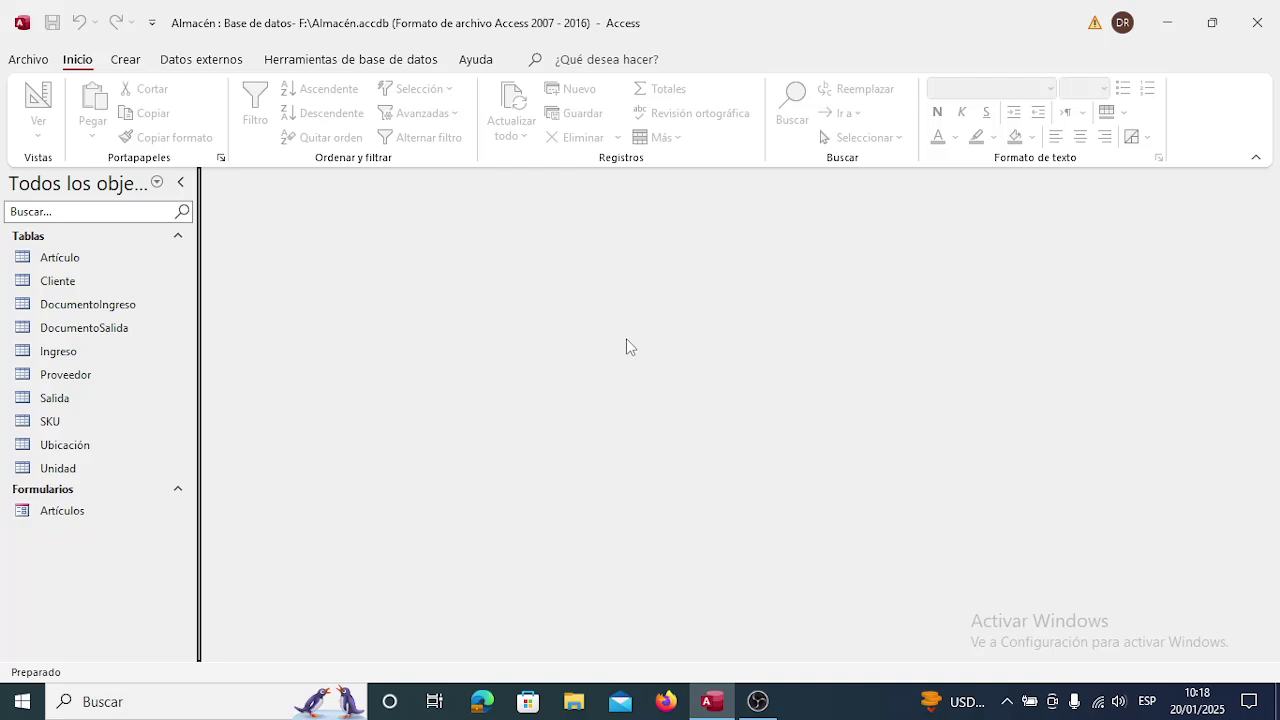
Open the Relationships diagram from Herramientas de base de datos and close the Agregar tablas pane.
{"action": "left_click", "coordinate": [349, 62]}
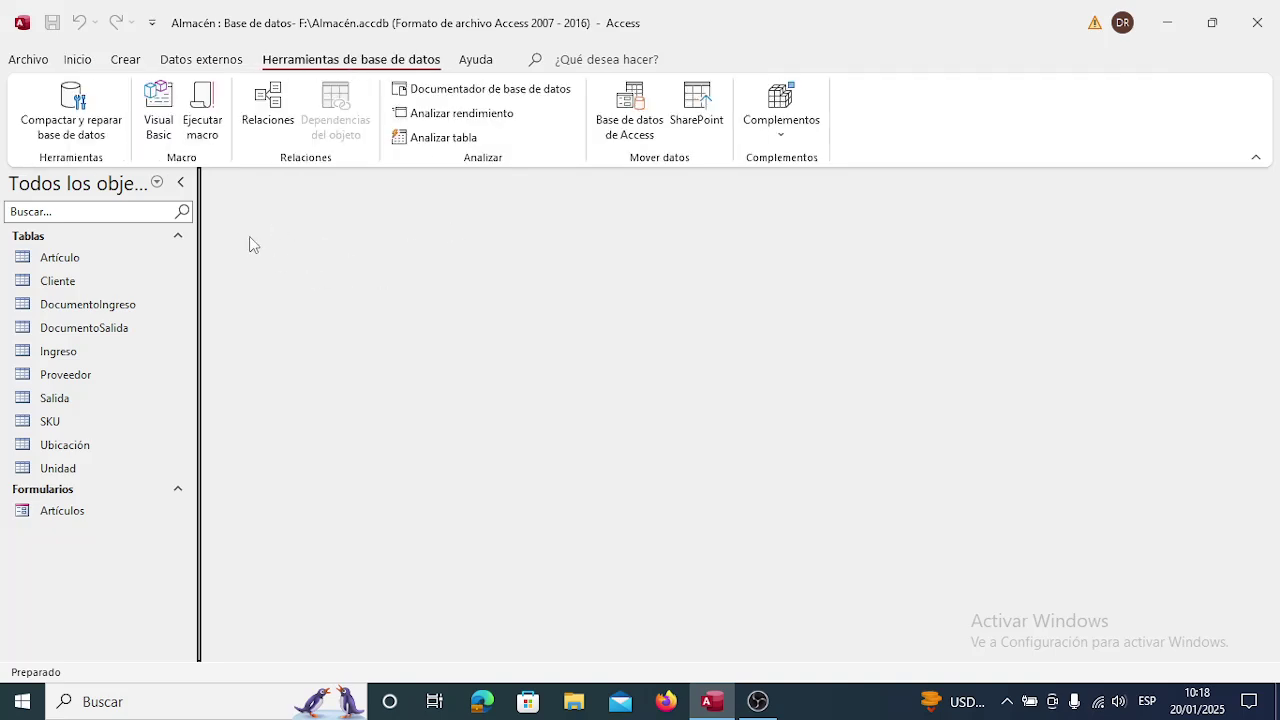
{"action": "left_click", "coordinate": [270, 108]}
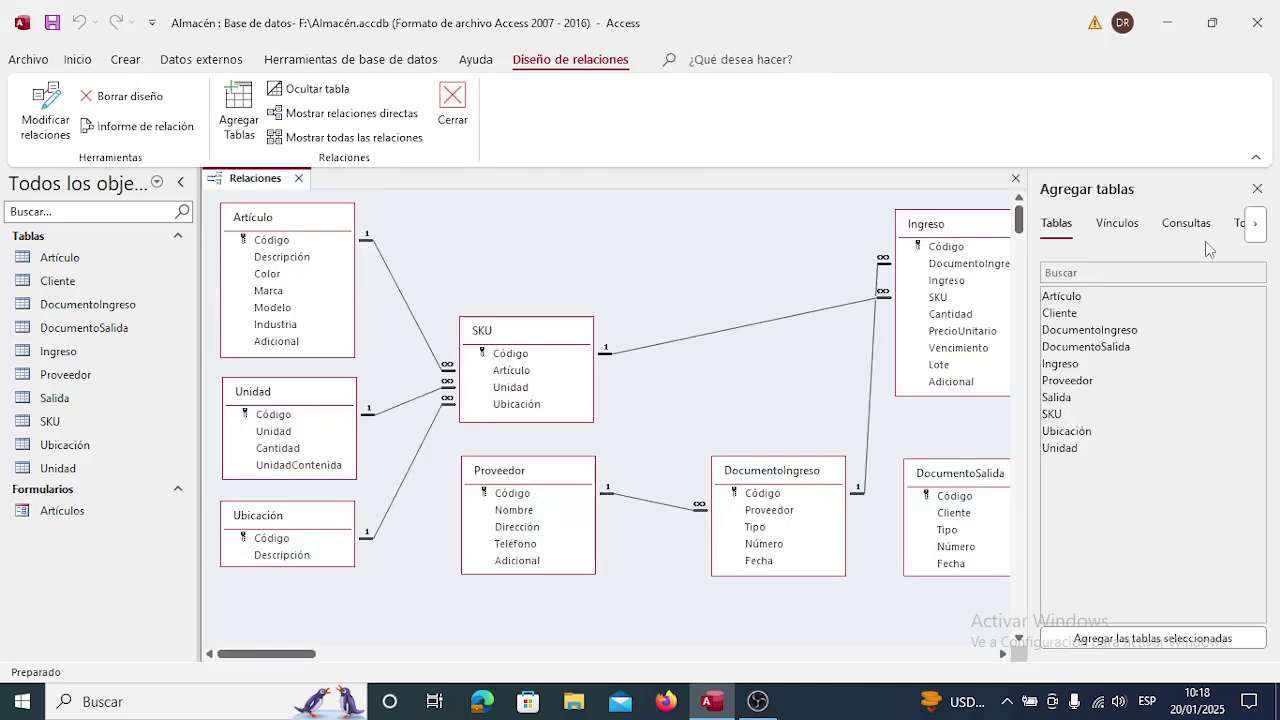
{"action": "left_click", "coordinate": [1257, 189]}
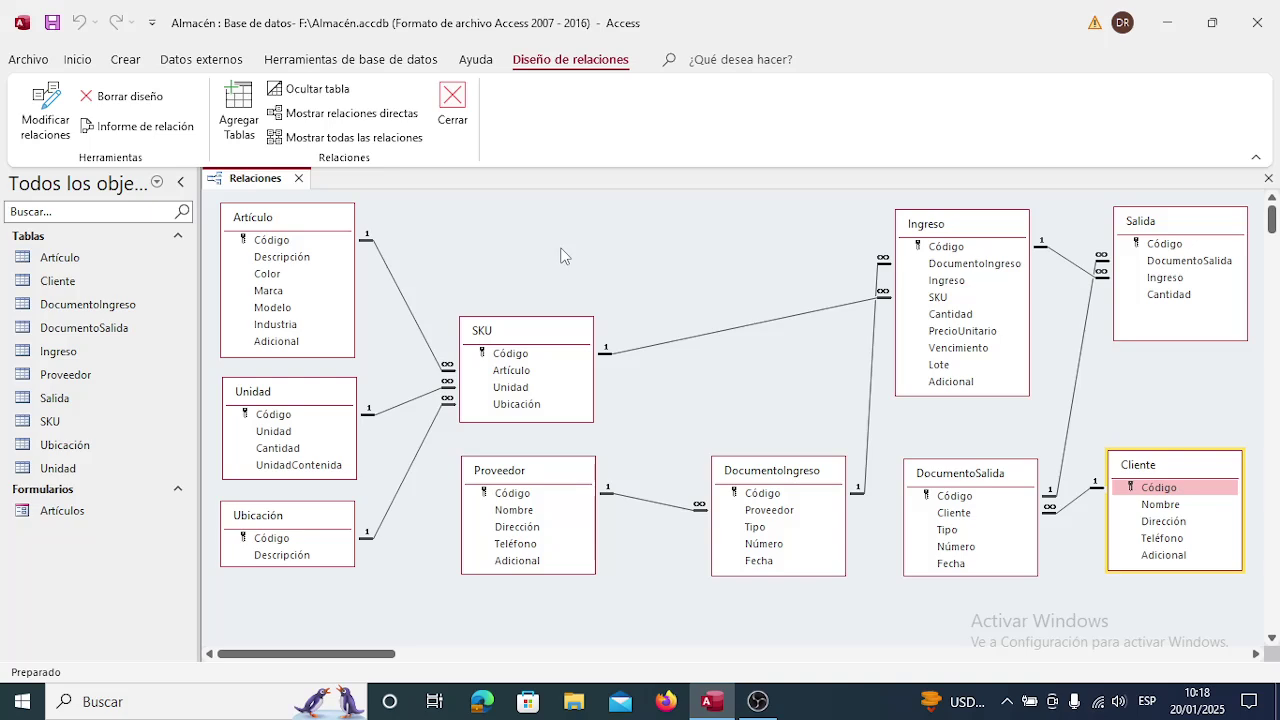
Close the relationships diagram and open the Artículos form at the first article's Descripción.
{"action": "left_click", "coordinate": [298, 179]}
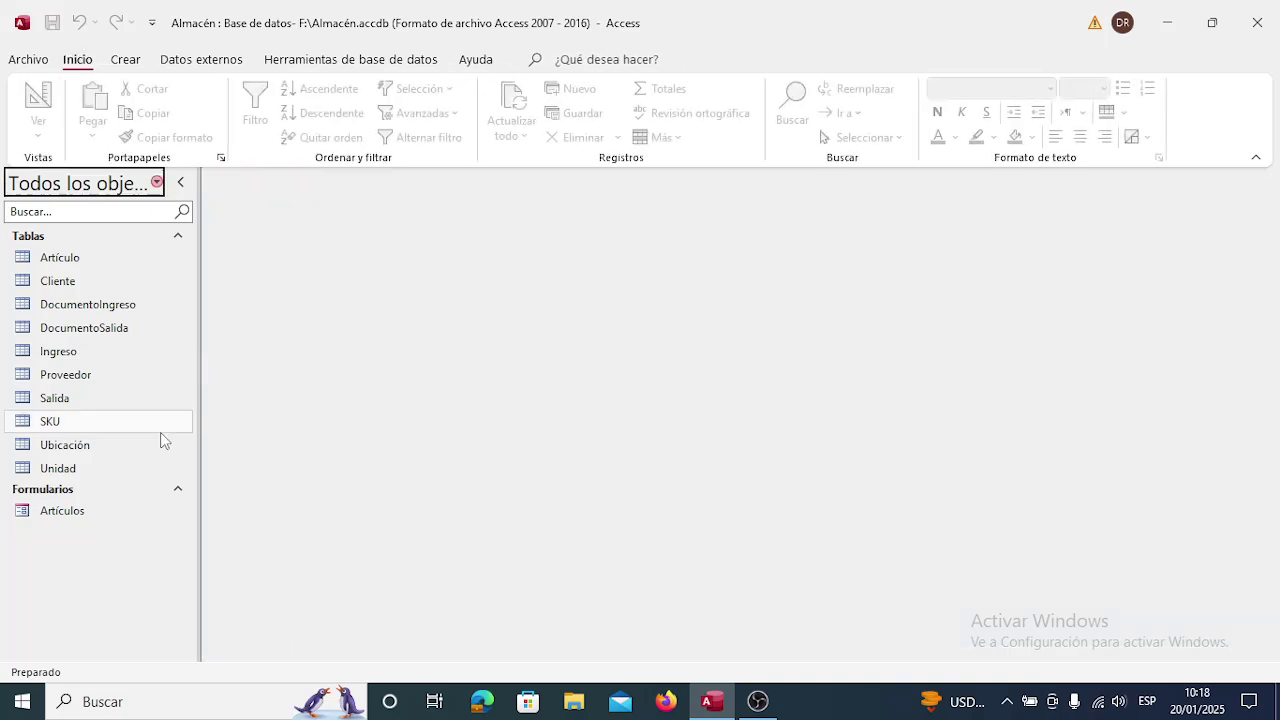
{"action": "double_click", "coordinate": [81, 513]}
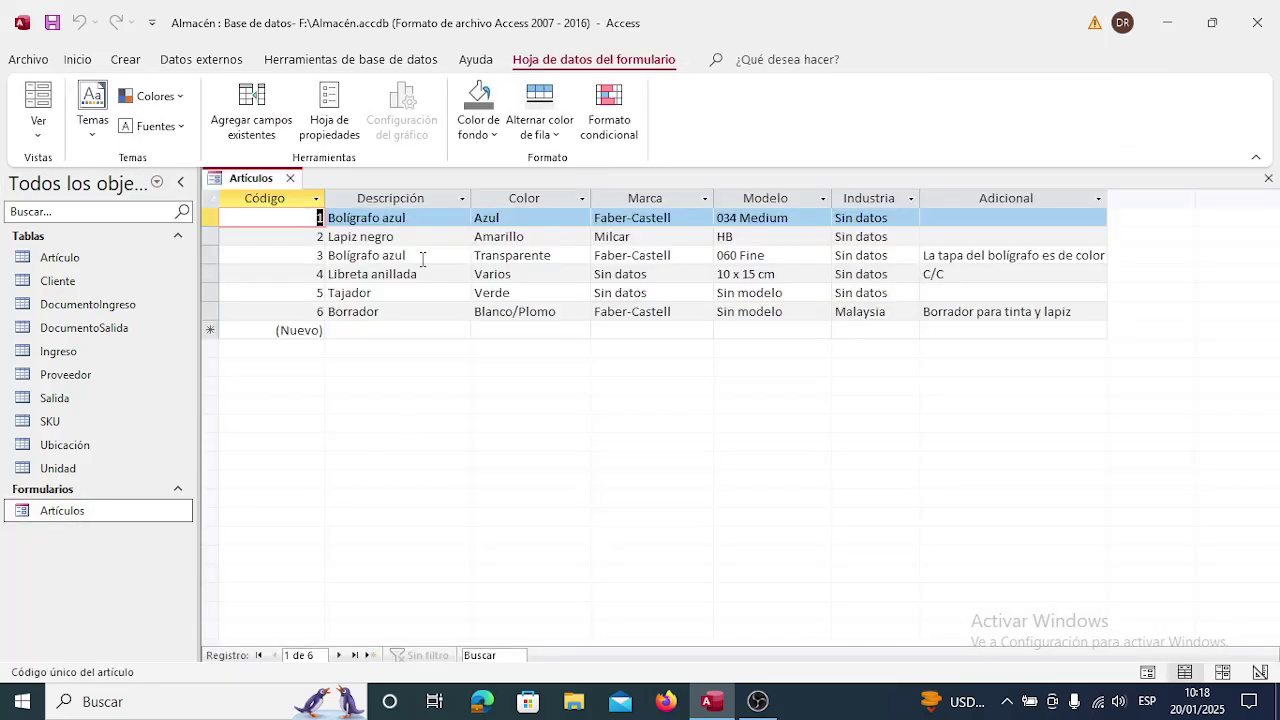
{"action": "left_click", "coordinate": [426, 217]}
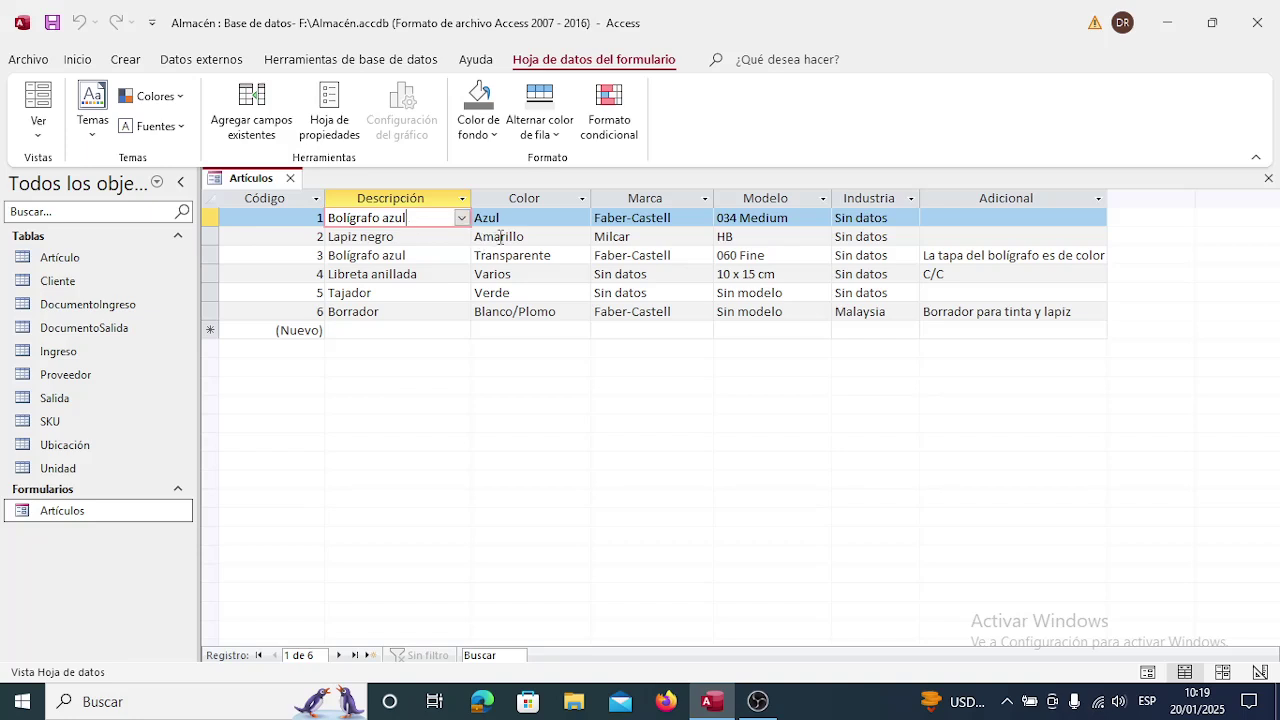
Review the first article's Color, Marca, Modelo and Industria values, then close the form.
{"action": "left_click", "coordinate": [524, 216]}
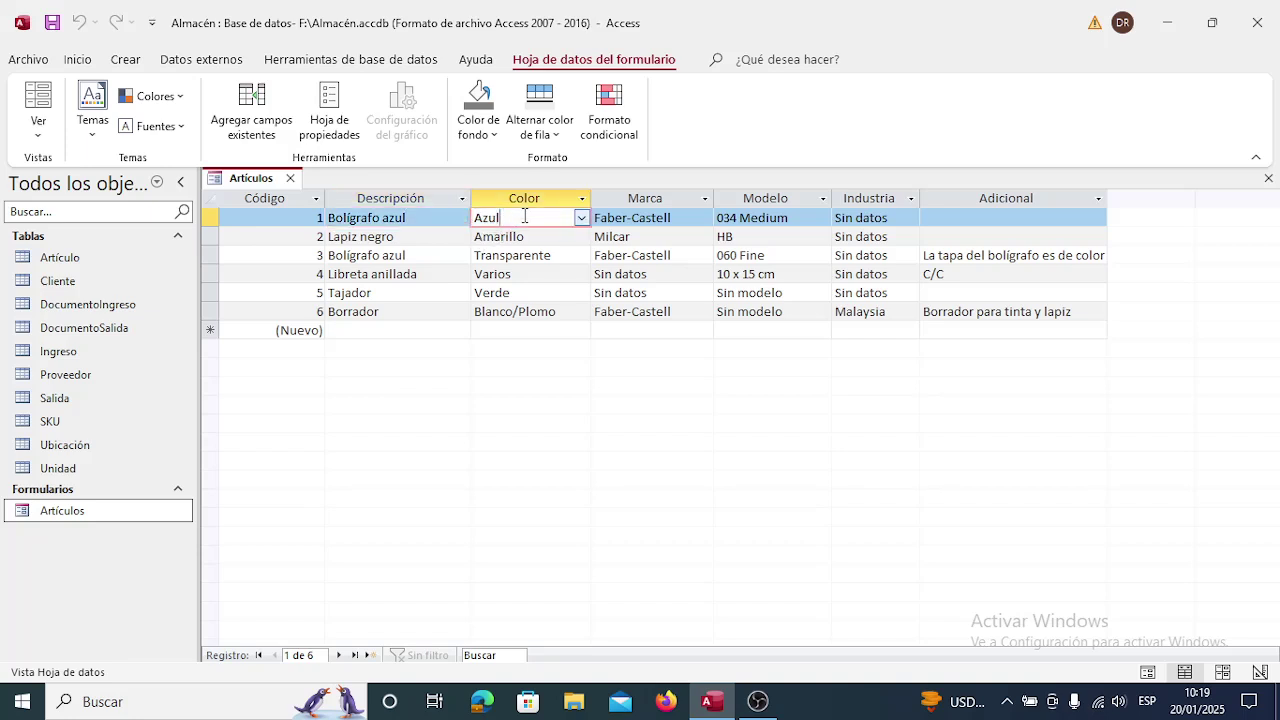
{"action": "left_click", "coordinate": [690, 217]}
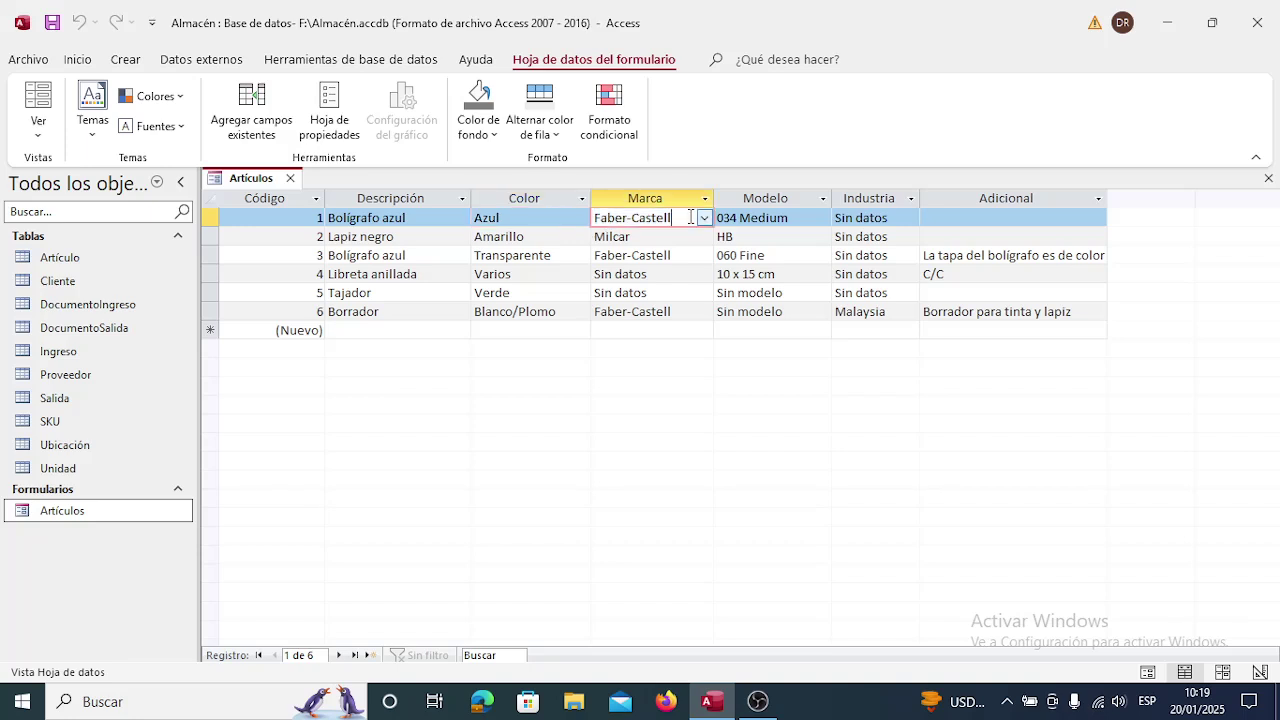
{"action": "left_click", "coordinate": [800, 216]}
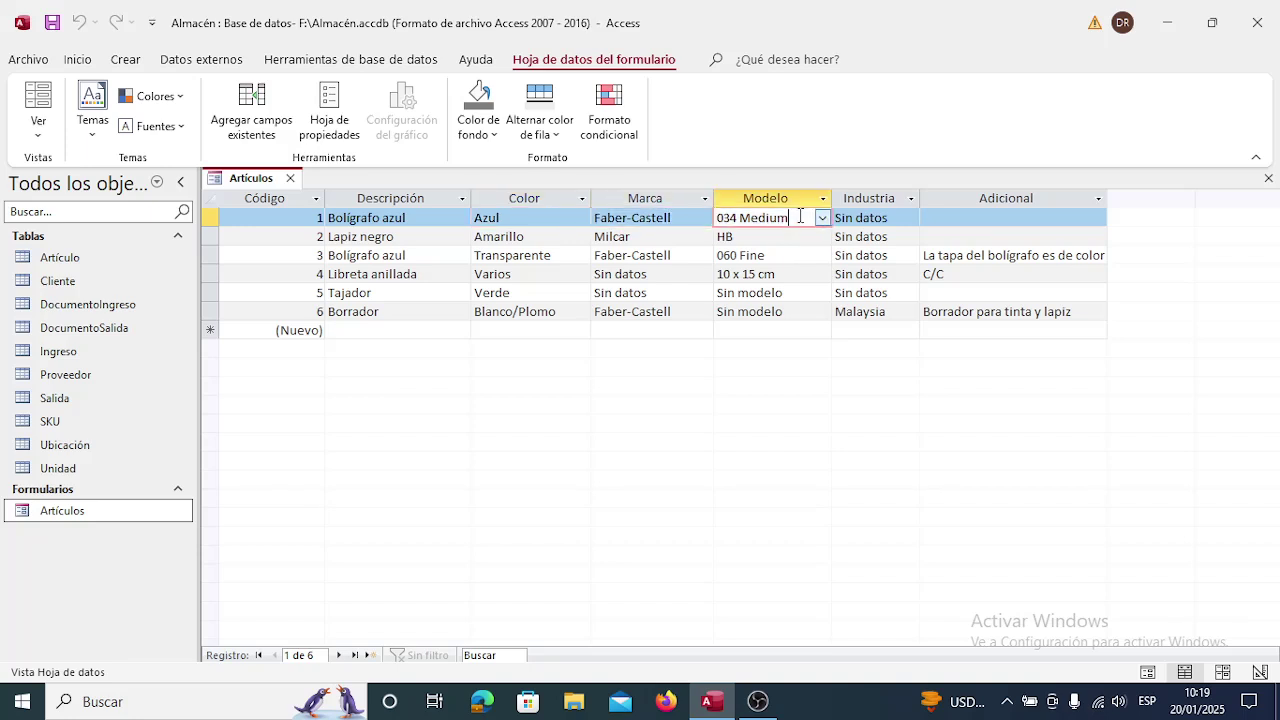
{"action": "left_click", "coordinate": [901, 218]}
{"action": "left_click", "coordinate": [888, 217]}
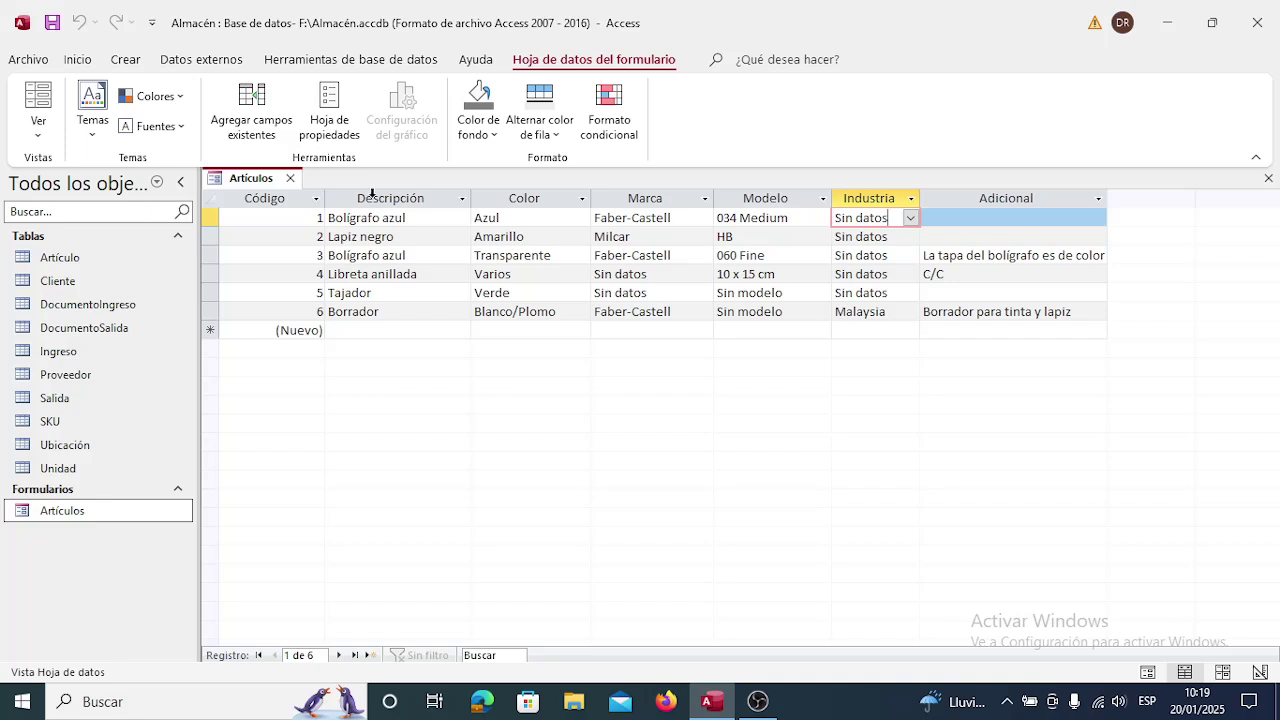
{"action": "left_click", "coordinate": [291, 179]}
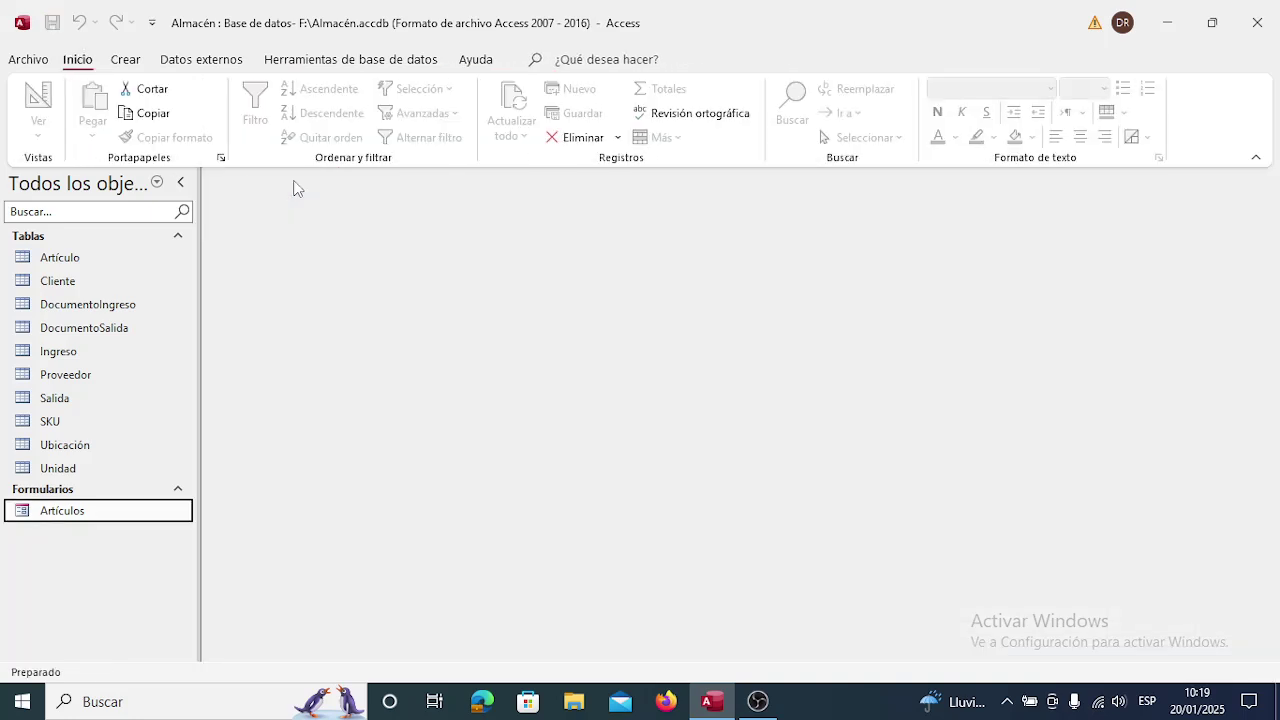
{"action": "left_click", "coordinate": [302, 64]}
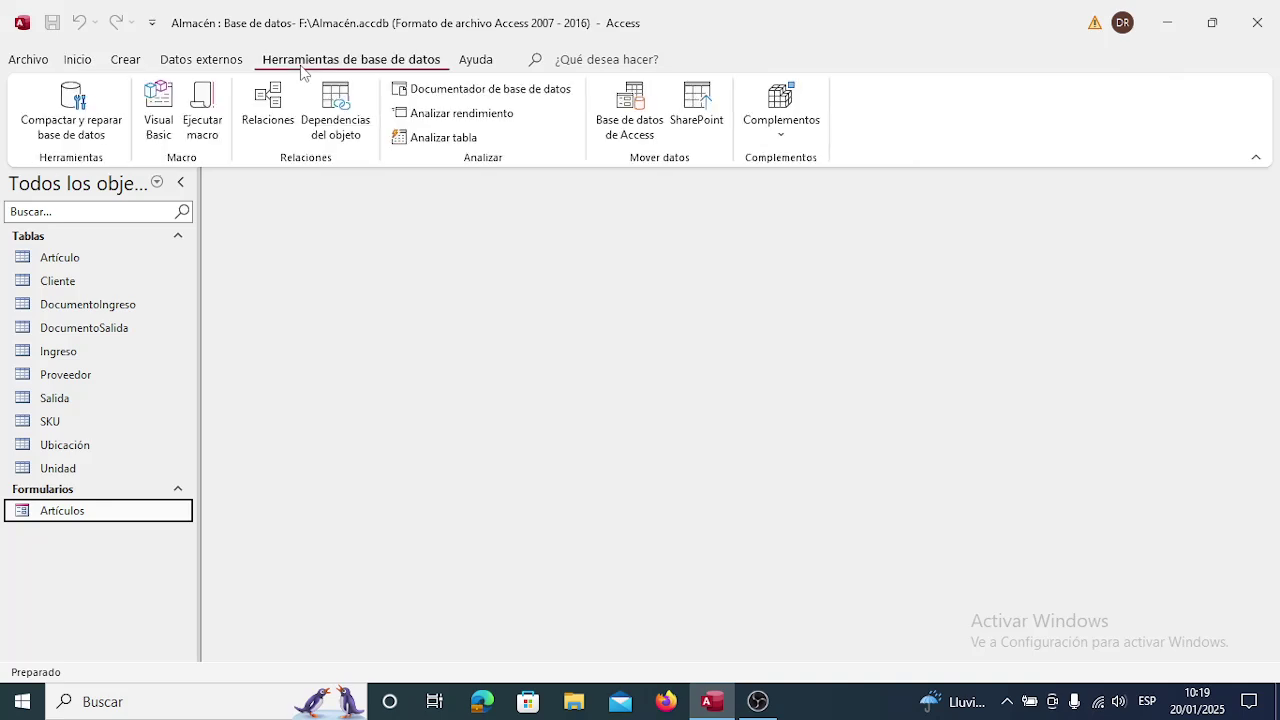
{"action": "left_click", "coordinate": [278, 112]}
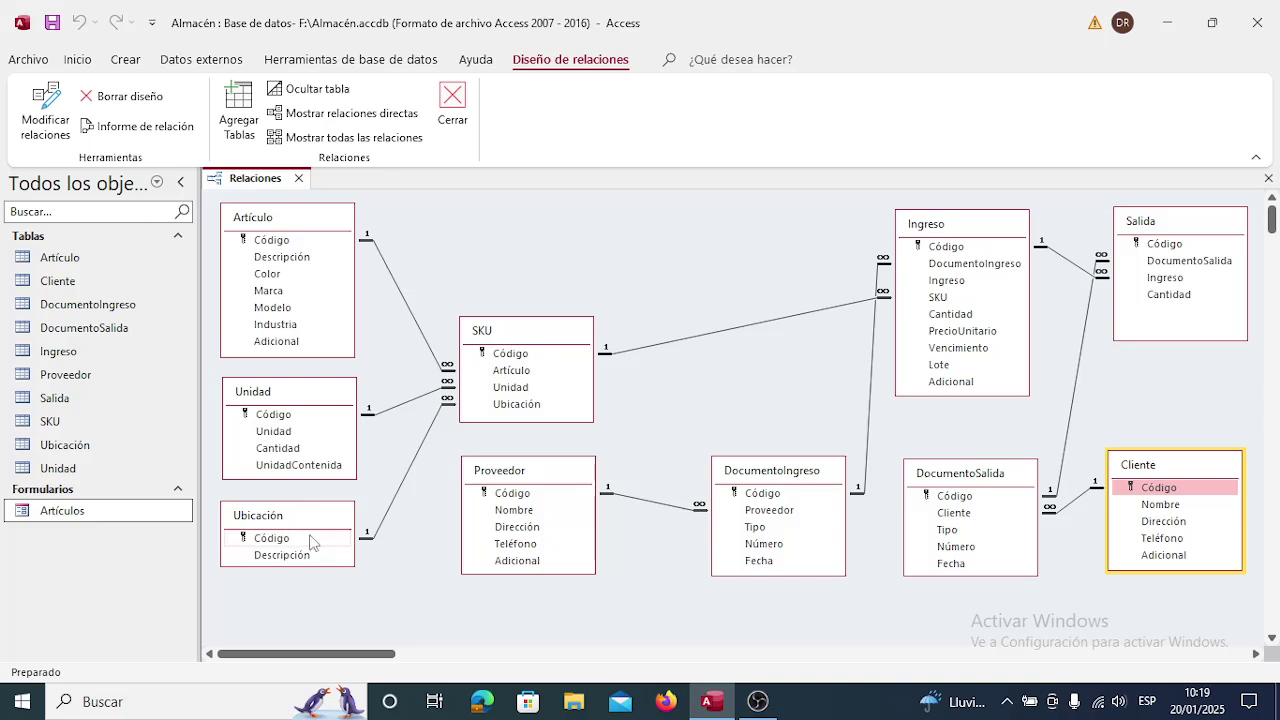
{"action": "left_click", "coordinate": [298, 179]}
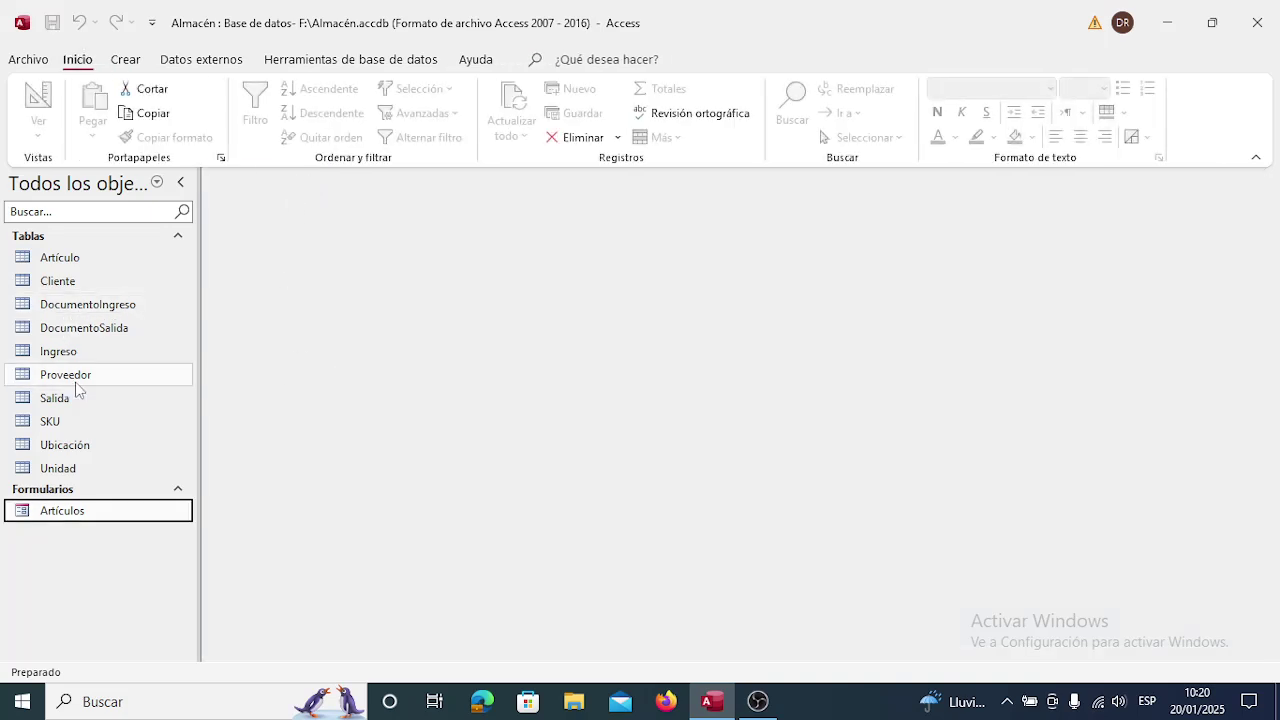
Open Ubicación in Design view and describe Código as 'Código de la ubicación física de un almacén'.
{"action": "left_click", "coordinate": [73, 450]}
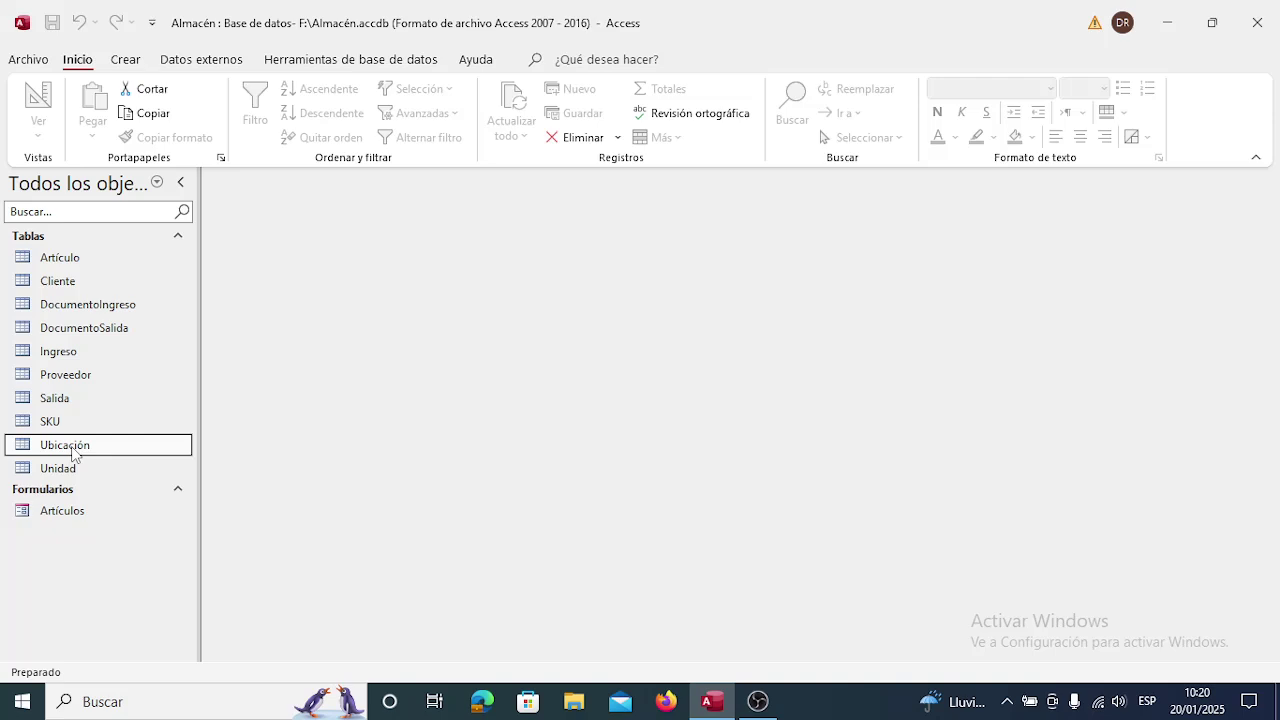
{"action": "right_click", "coordinate": [73, 455]}
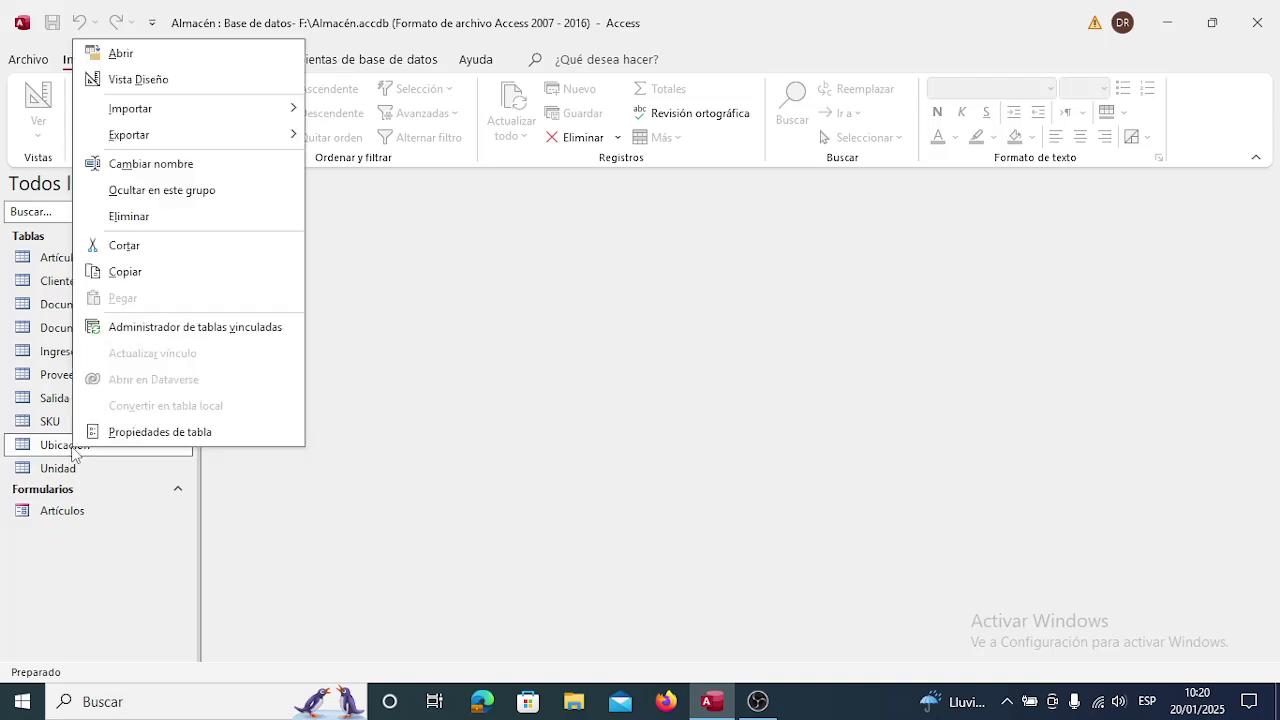
{"action": "left_click", "coordinate": [143, 80]}
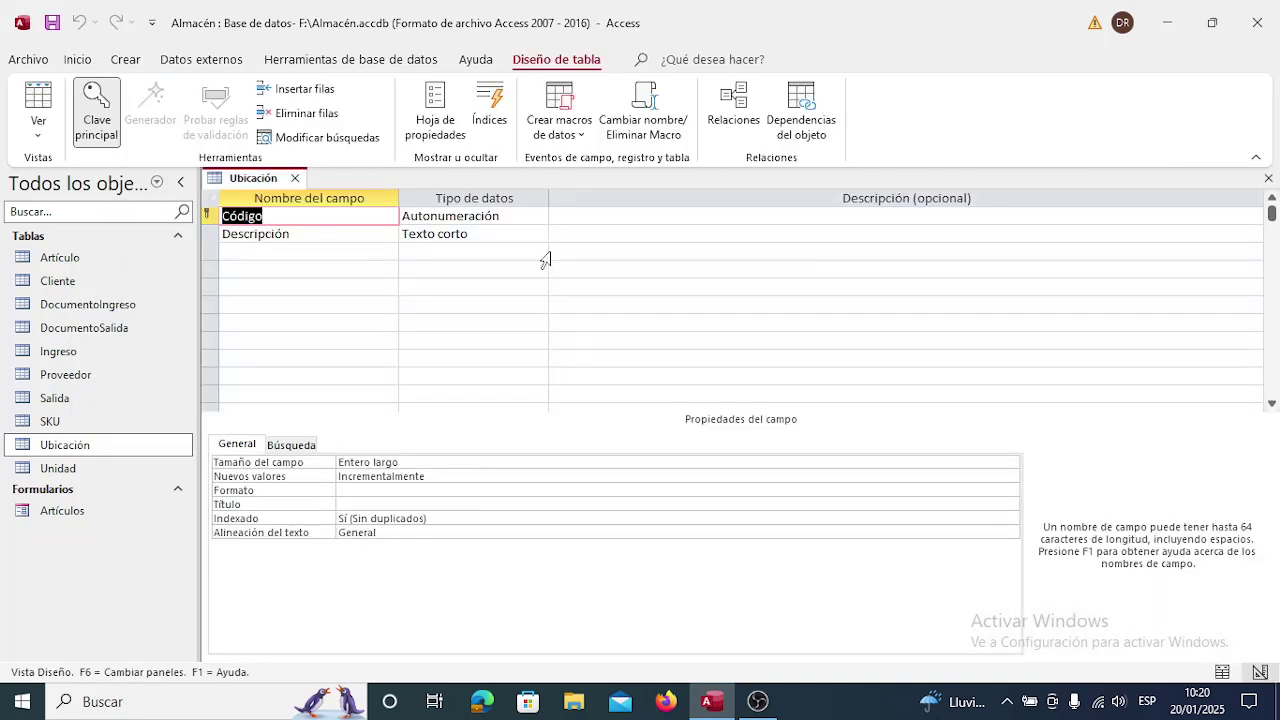
{"action": "left_click", "coordinate": [571, 214]}
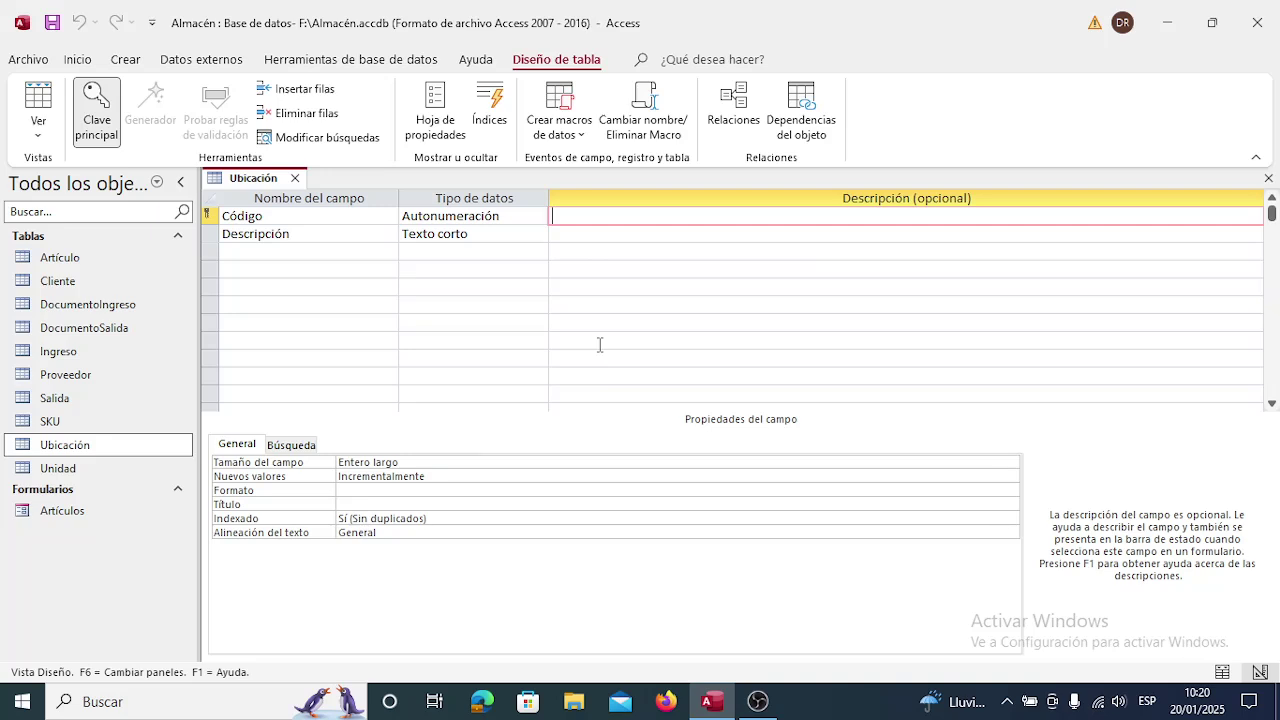
{"action": "type", "text": "Código de la ubicaci"}
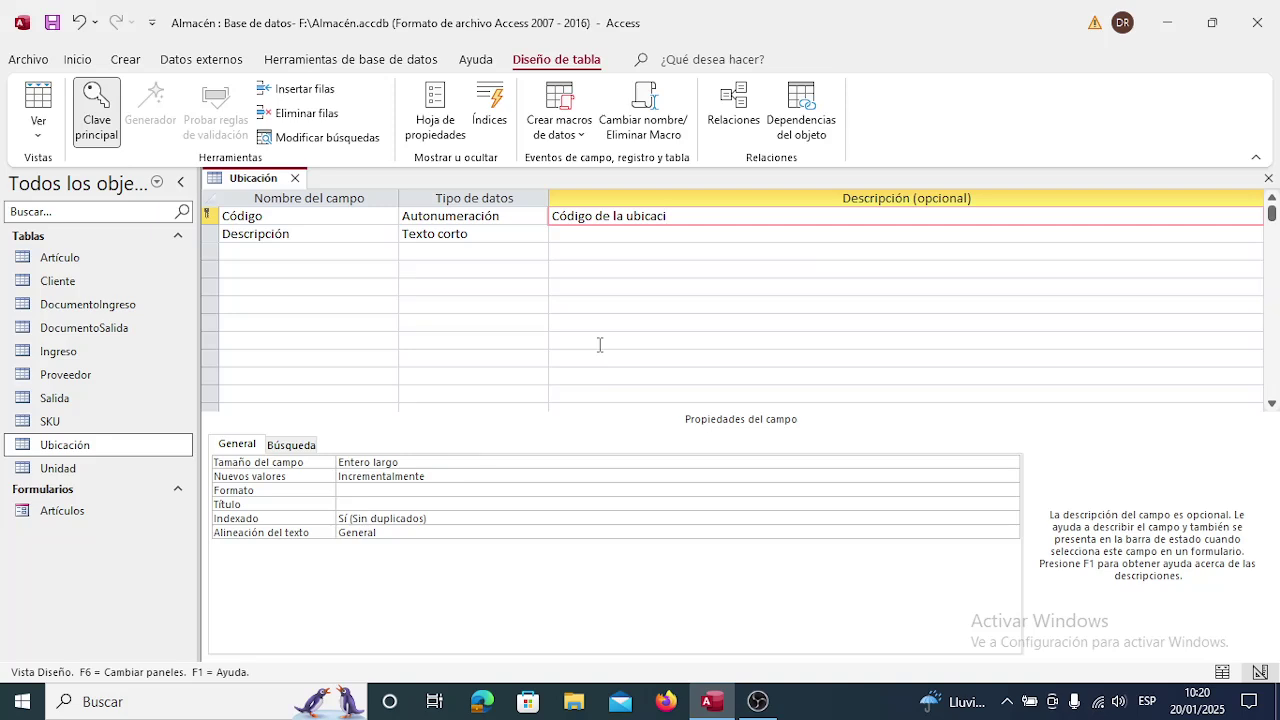
{"action": "type", "text": "ón fisi"}
{"action": "type", "text": "de un almacén física"}
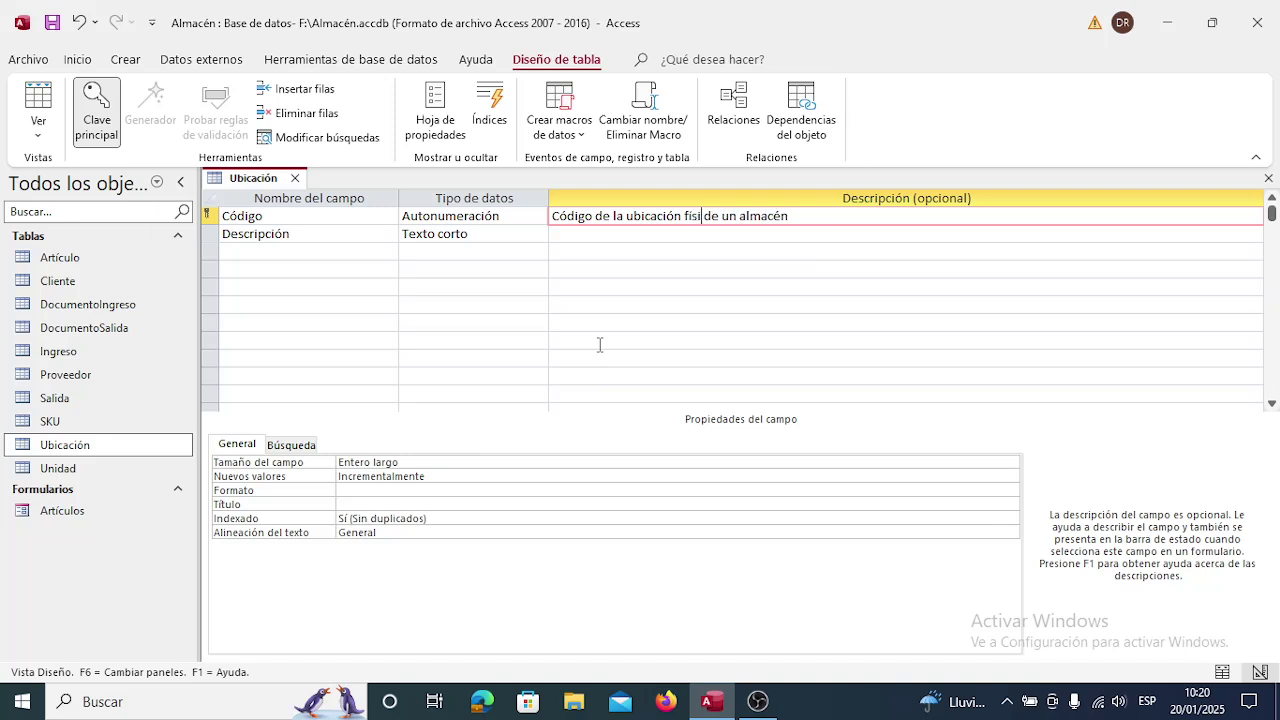
{"action": "key", "text": "Down"}
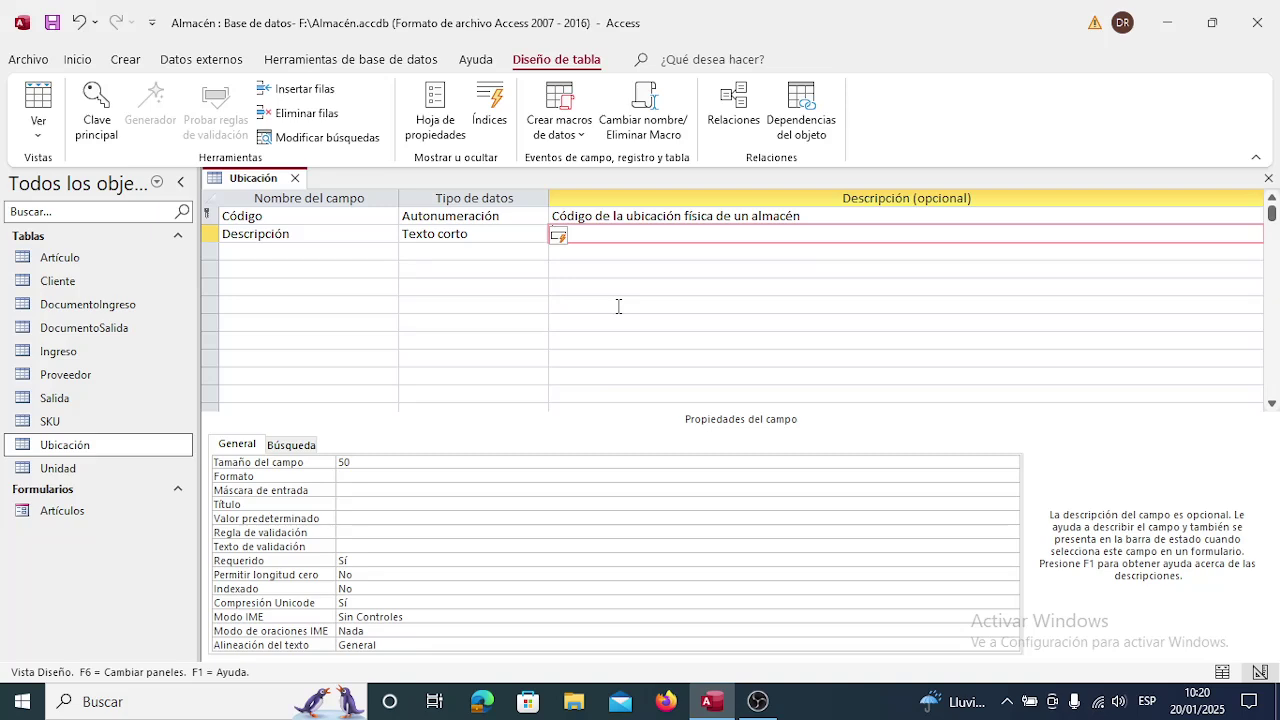
Describe Descripción as 'Descripción de la ubicación física de un almacén', then save and close the design.
{"action": "type", "text": "Descripoión"}
{"action": "type", "text": "de "}
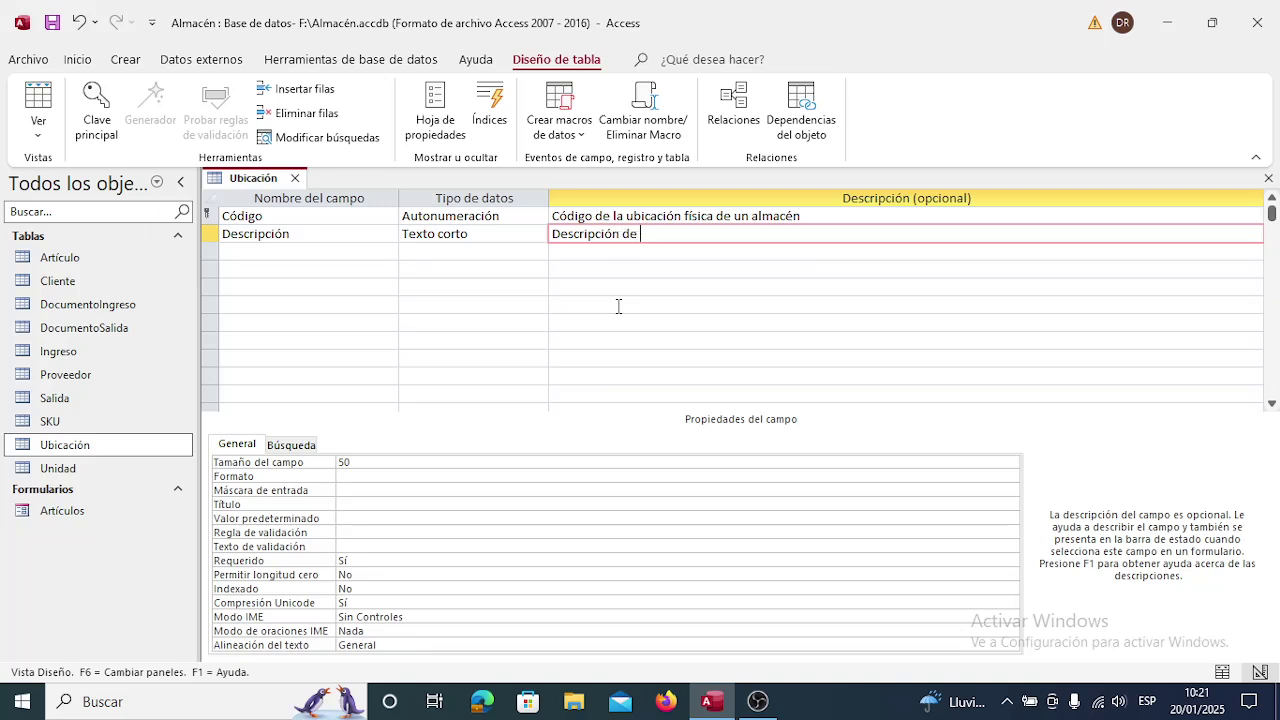
{"action": "type", "text": "la ubicación física de un a"}
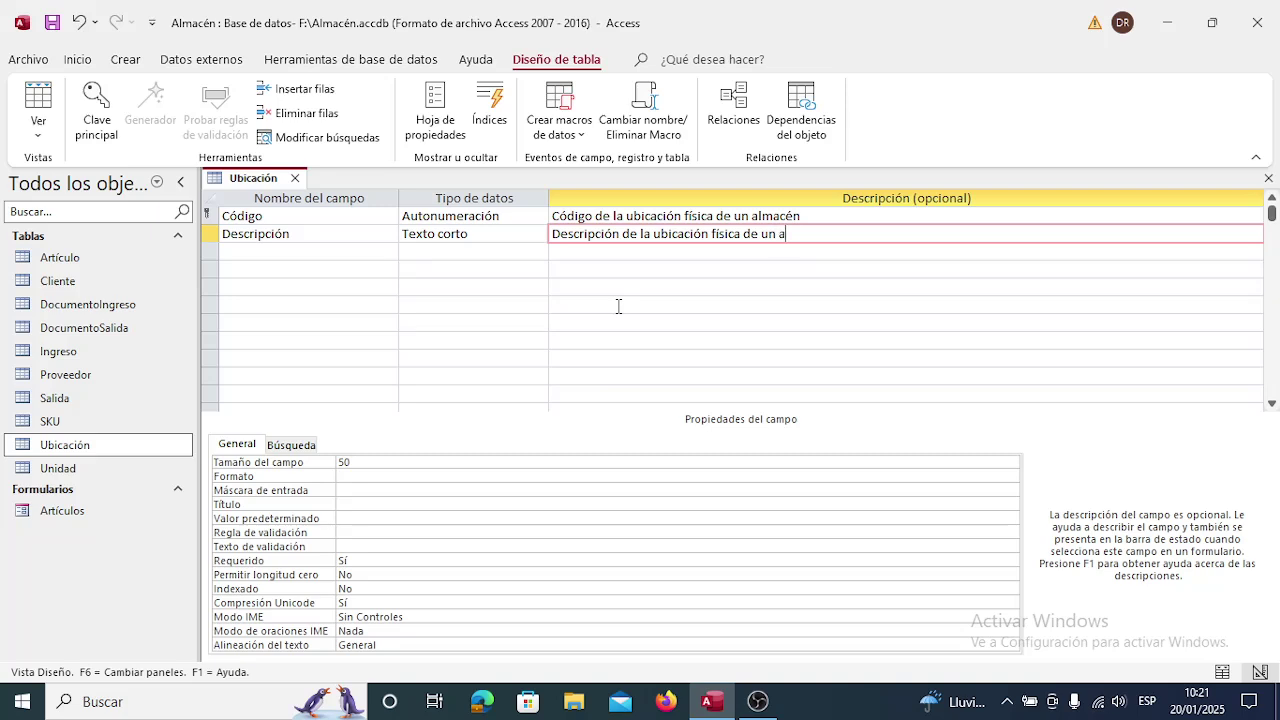
{"action": "type", "text": "lmacén"}
{"action": "left_click", "coordinate": [295, 179]}
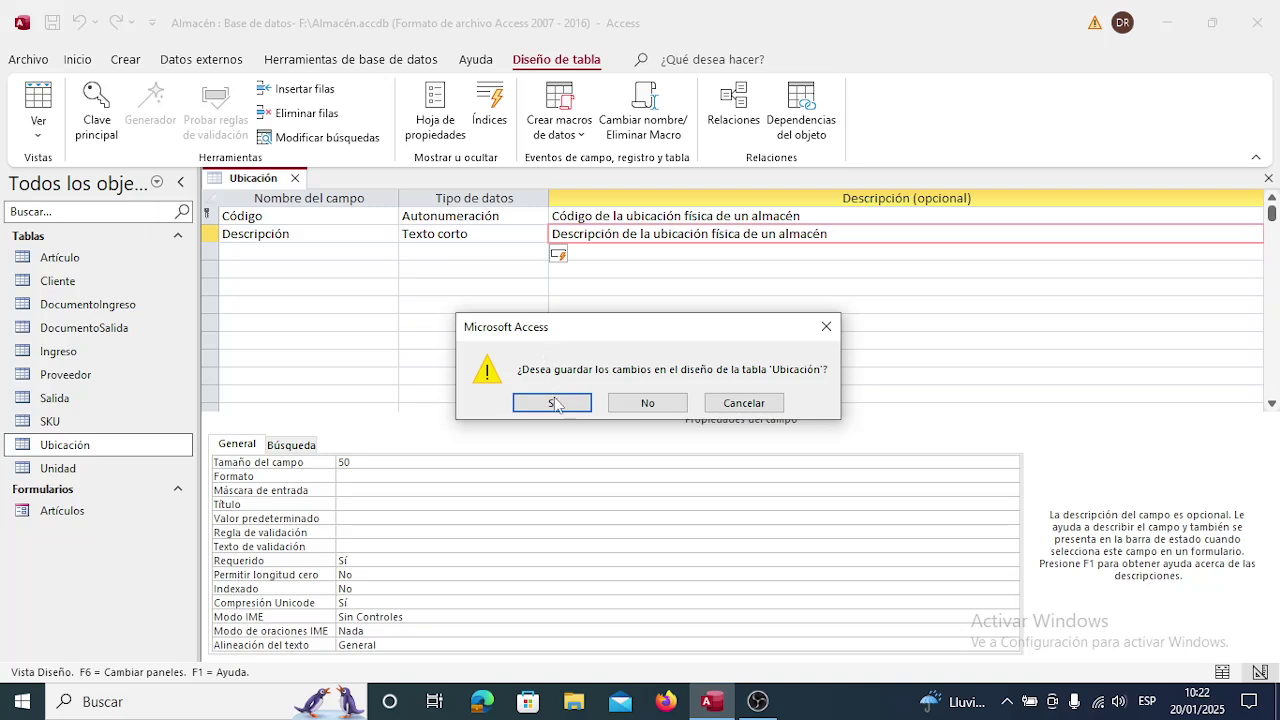
{"action": "left_click", "coordinate": [556, 402]}
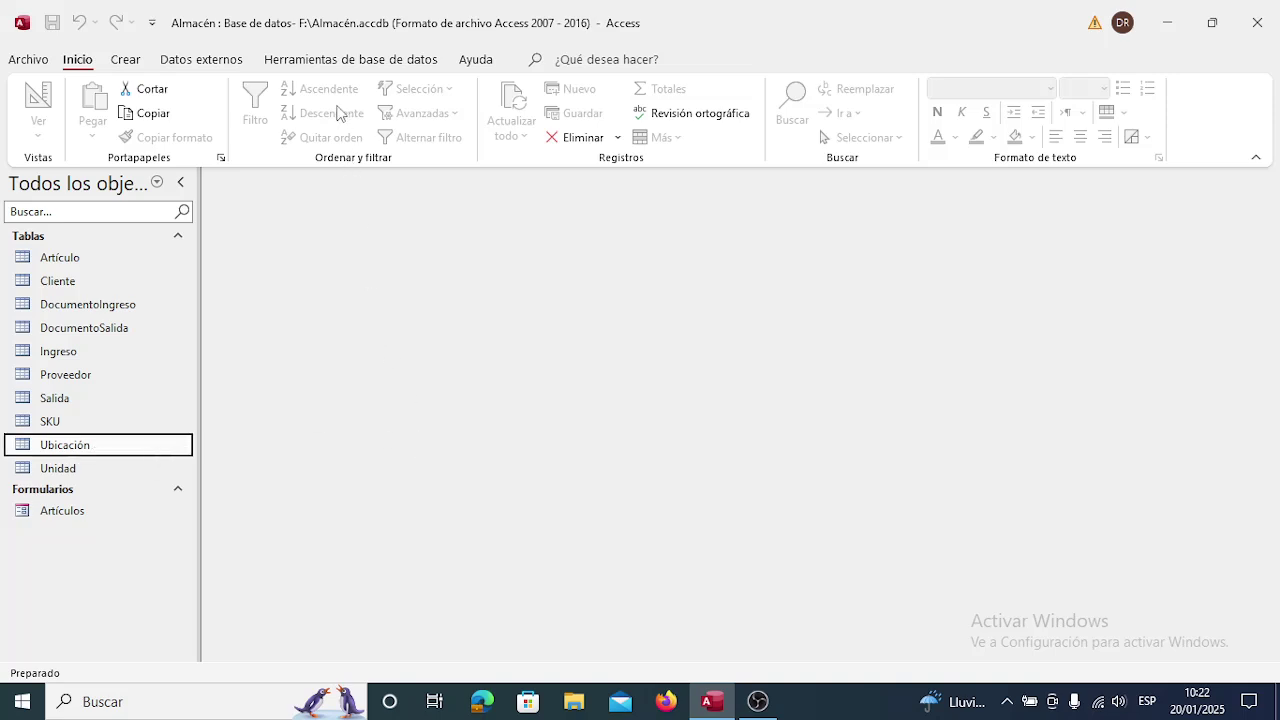
Start the Asistente para formularios from the Crear tab for the Ubicación table.
{"action": "left_click", "coordinate": [329, 60]}
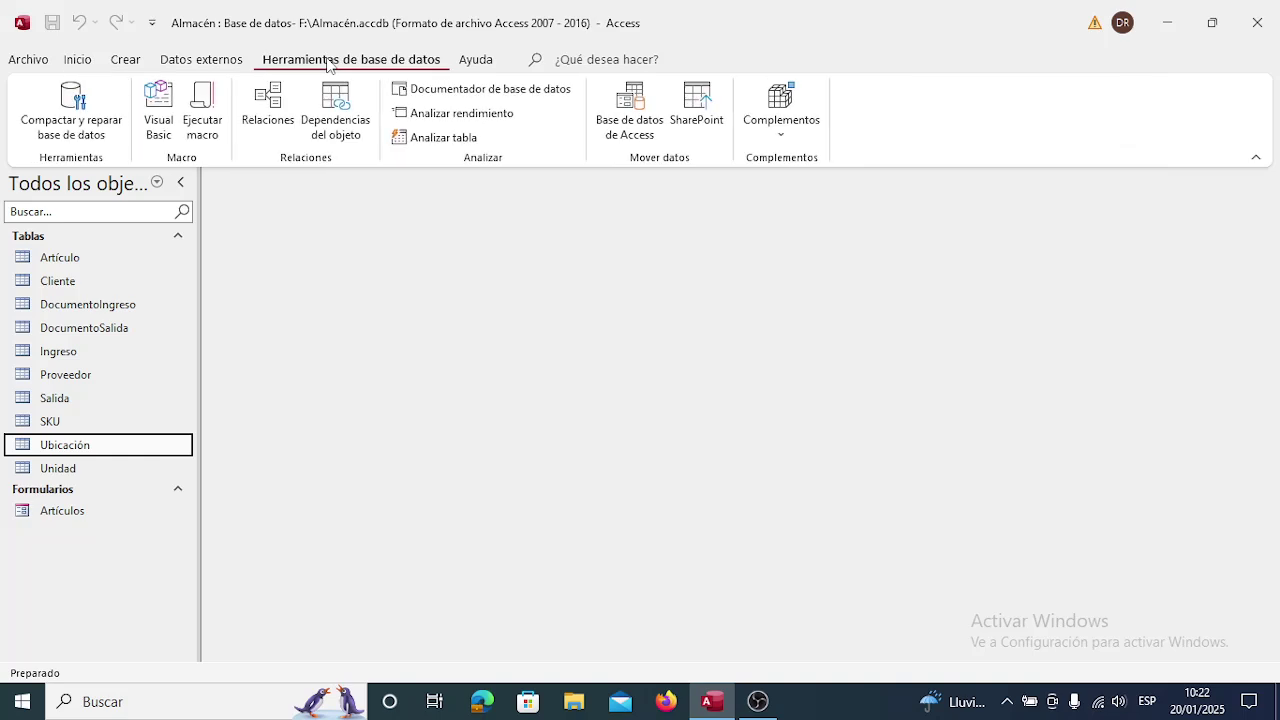
{"action": "left_click", "coordinate": [127, 60]}
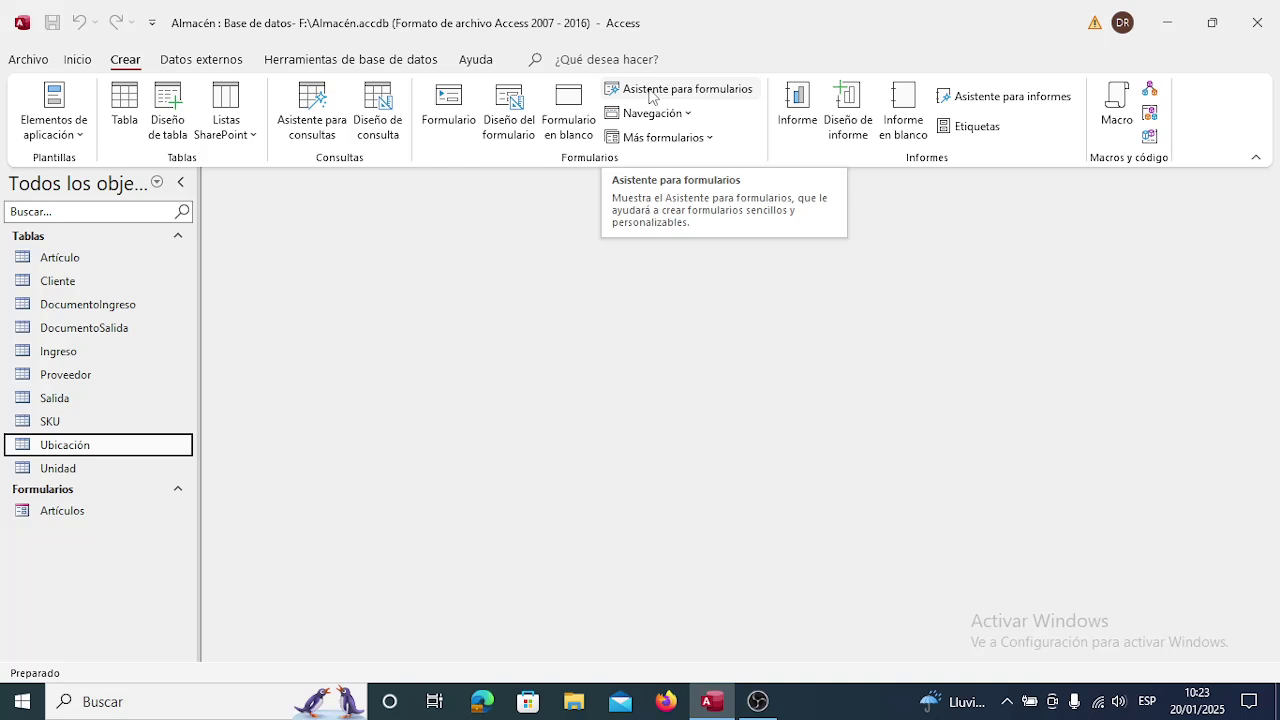
{"action": "left_click", "coordinate": [649, 90]}
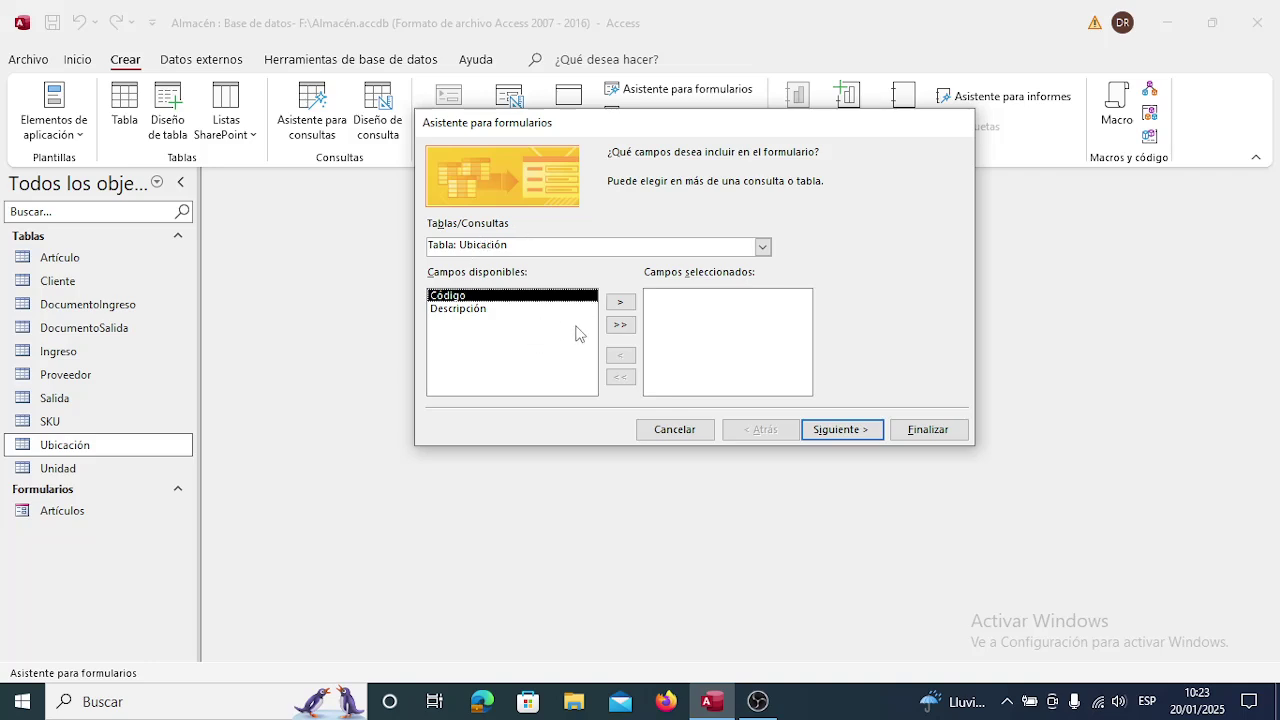
Include both Ubicación fields, Código and Descripción, and pick the Hoja de datos layout.
{"action": "left_click", "coordinate": [621, 325]}
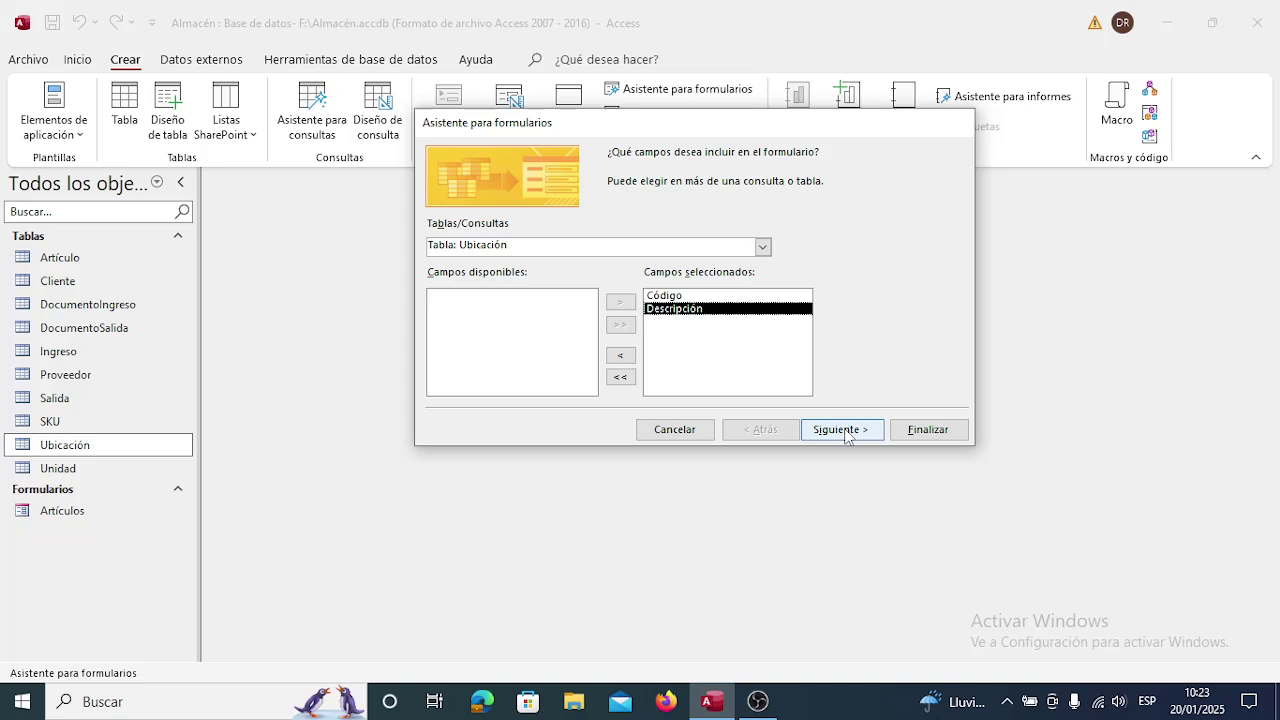
{"action": "left_click", "coordinate": [846, 433]}
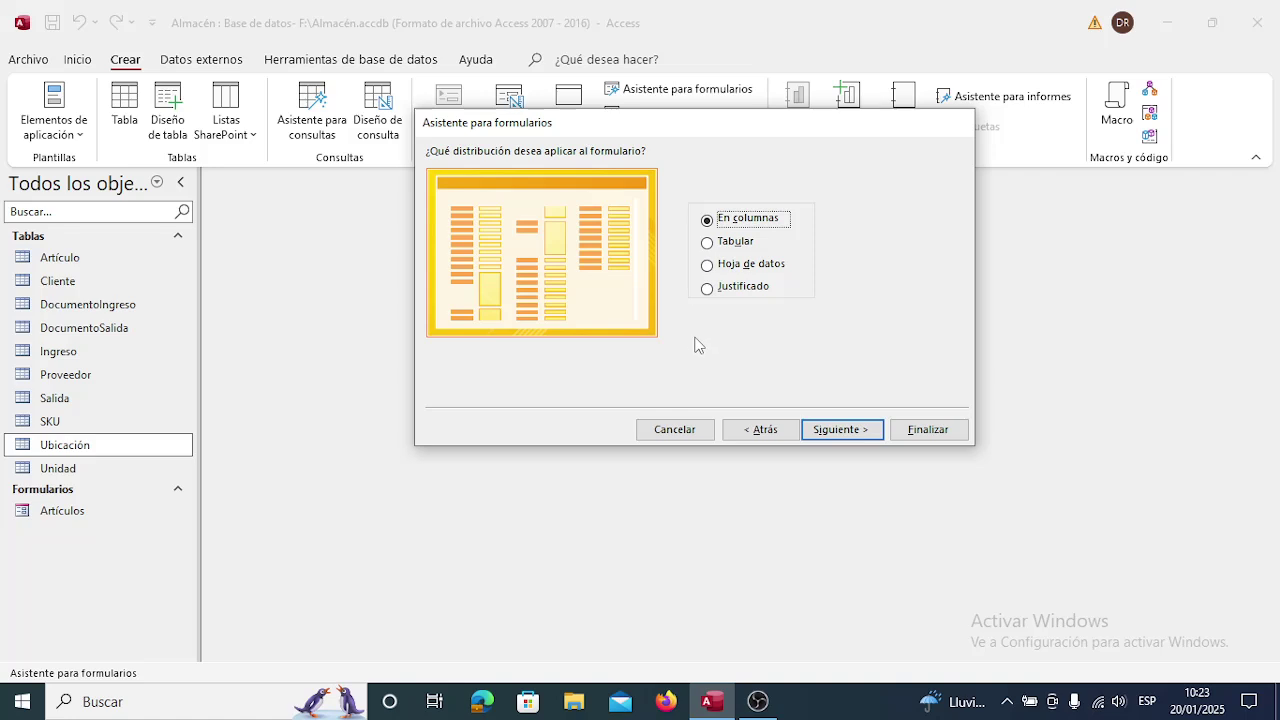
{"action": "left_click", "coordinate": [708, 266]}
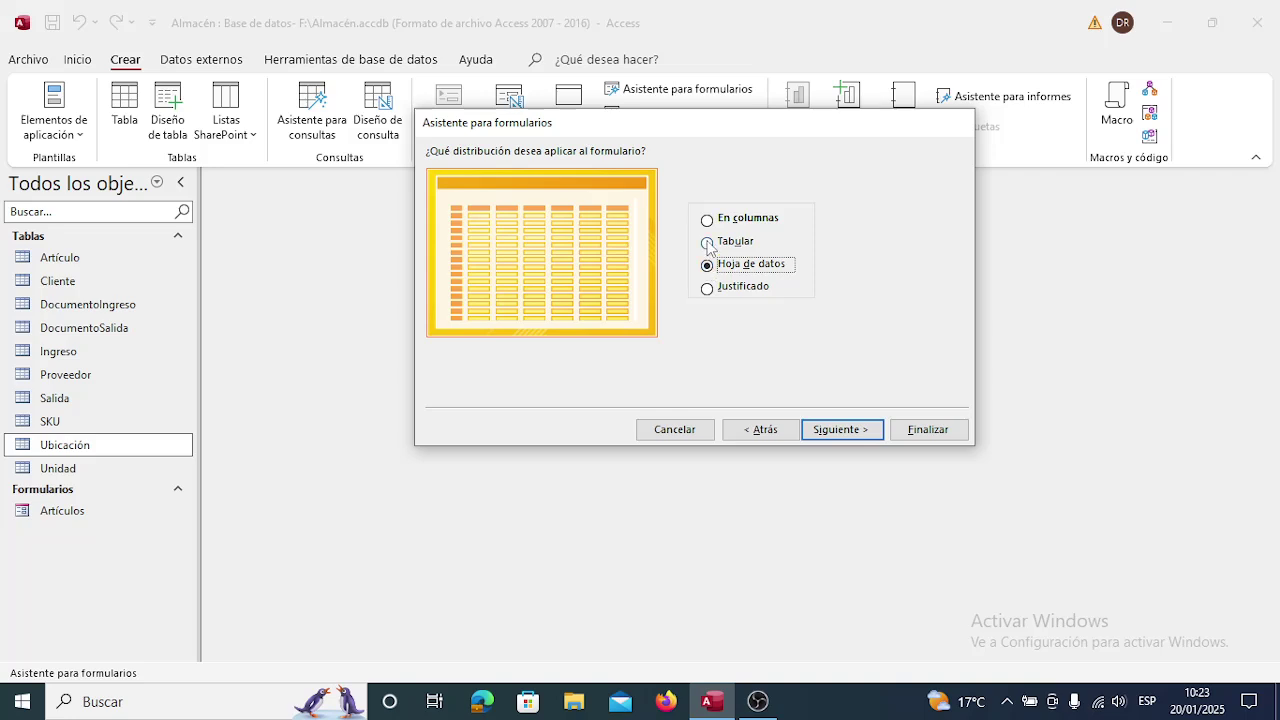
{"action": "left_click", "coordinate": [708, 243]}
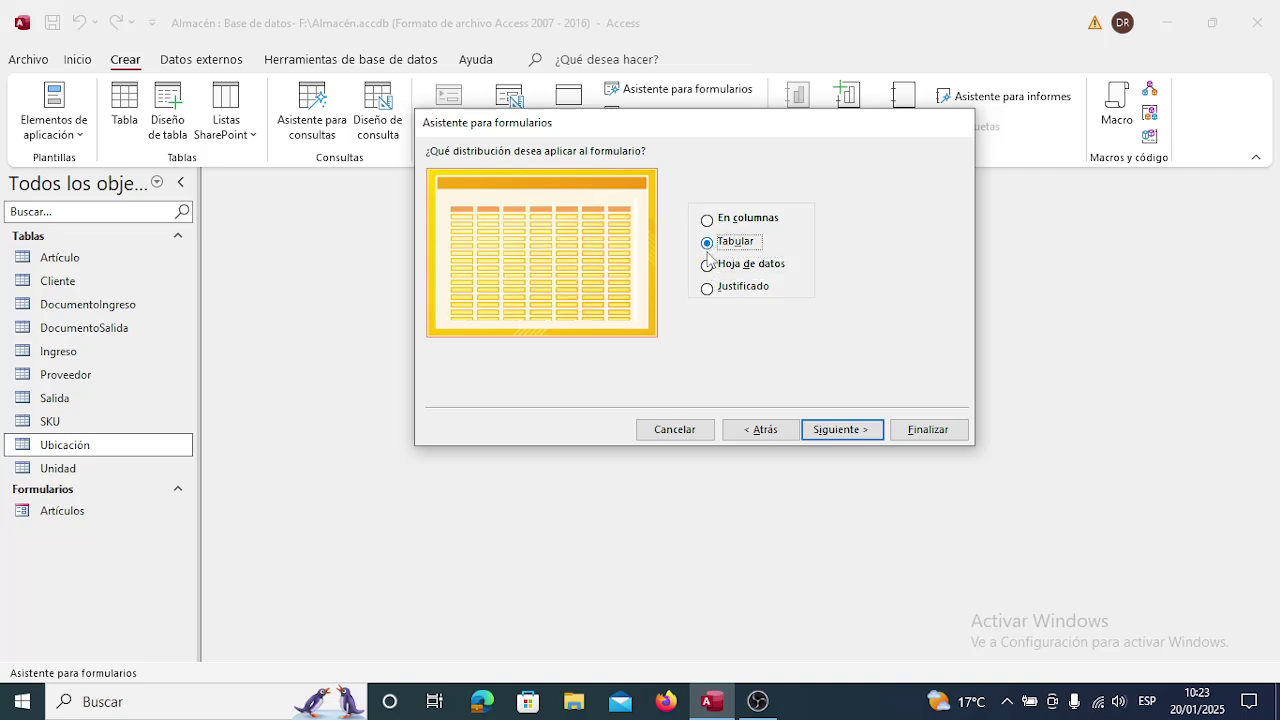
{"action": "left_click", "coordinate": [708, 266]}
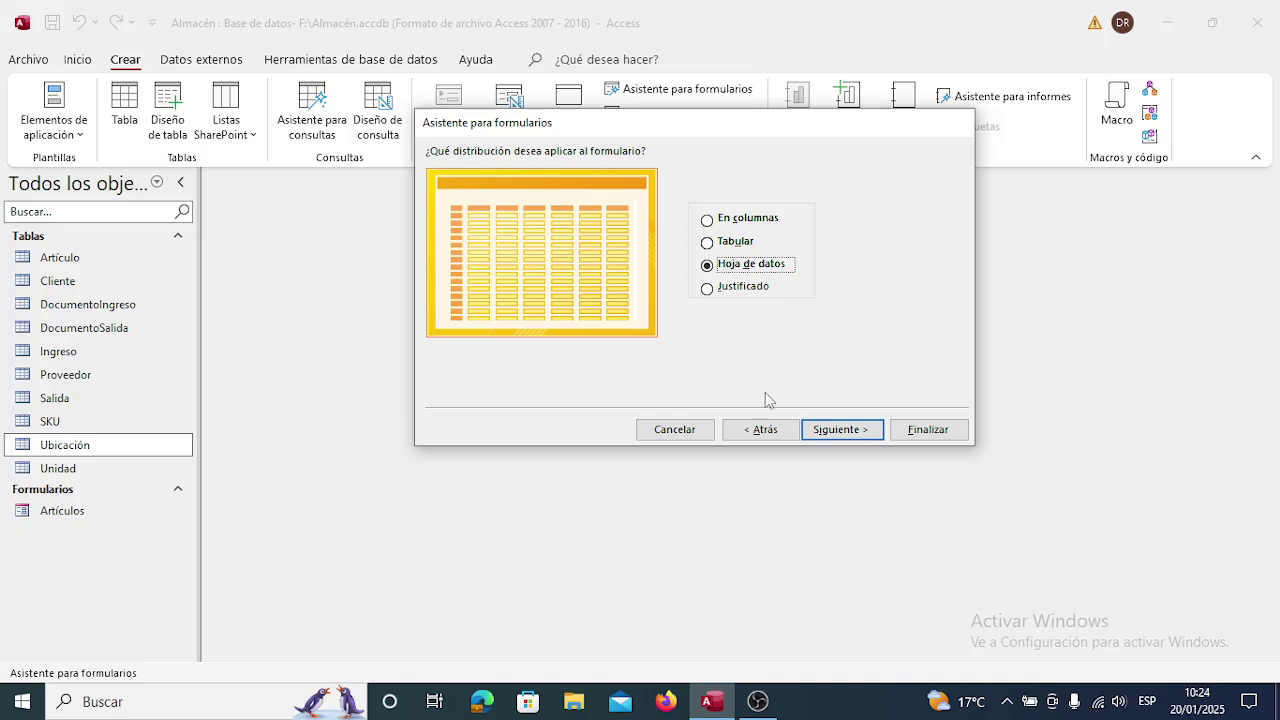
Title the new form 'Ubicaciones' and finish the wizard.
{"action": "left_click", "coordinate": [846, 436]}
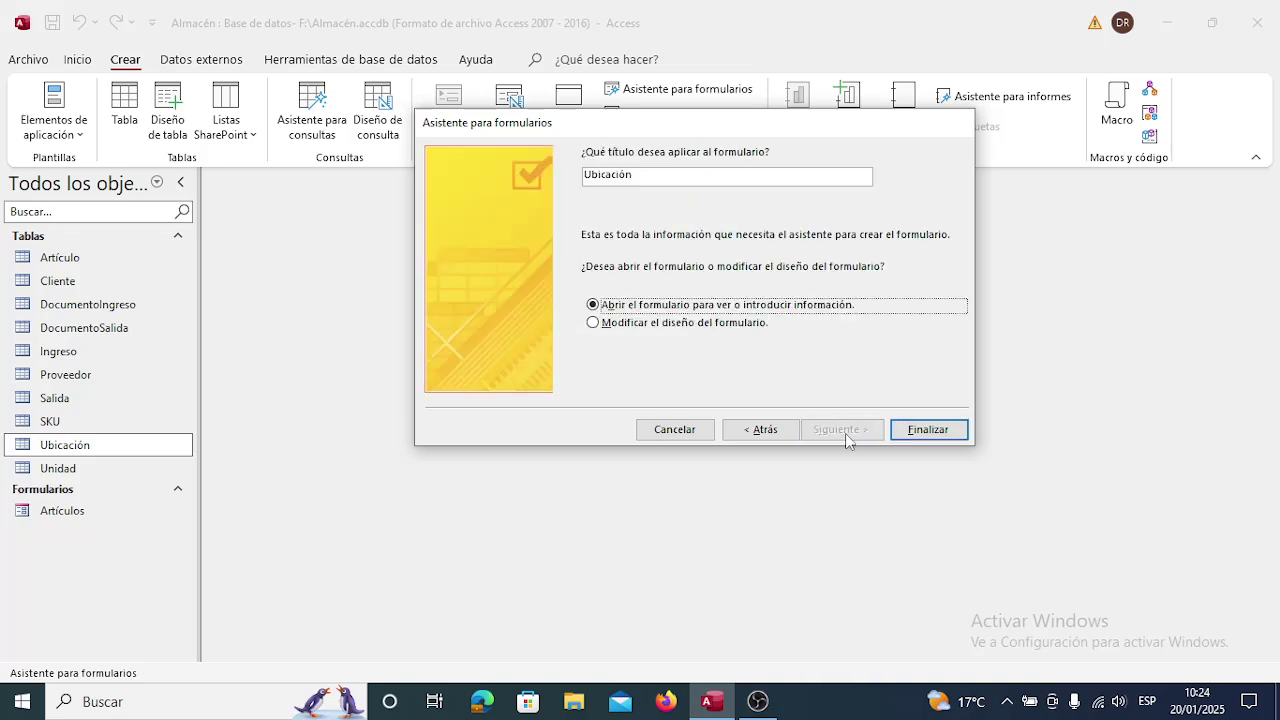
{"action": "double_click", "coordinate": [696, 175]}
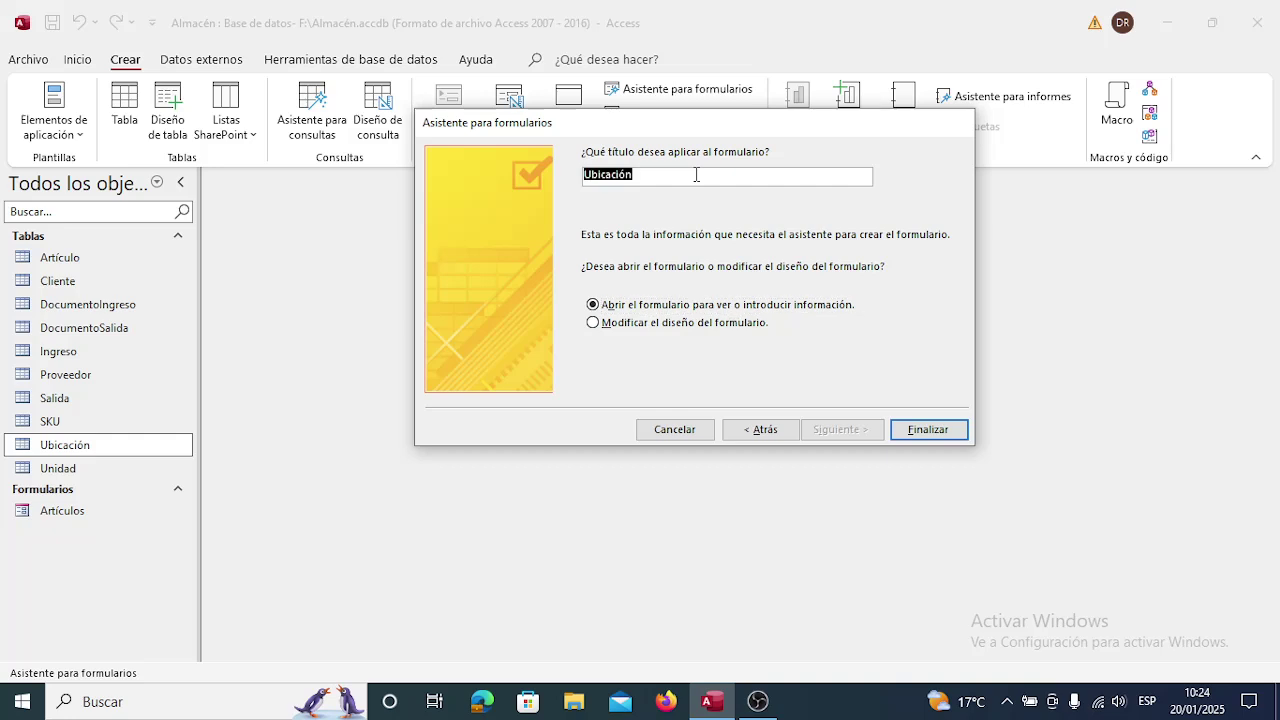
{"action": "type", "text": "Unid"}
{"action": "key", "text": "BackSpace"}
{"action": "key", "text": "BackSpace"}
{"action": "key", "text": "BackSpace"}
{"action": "type", "text": "bicaciones"}
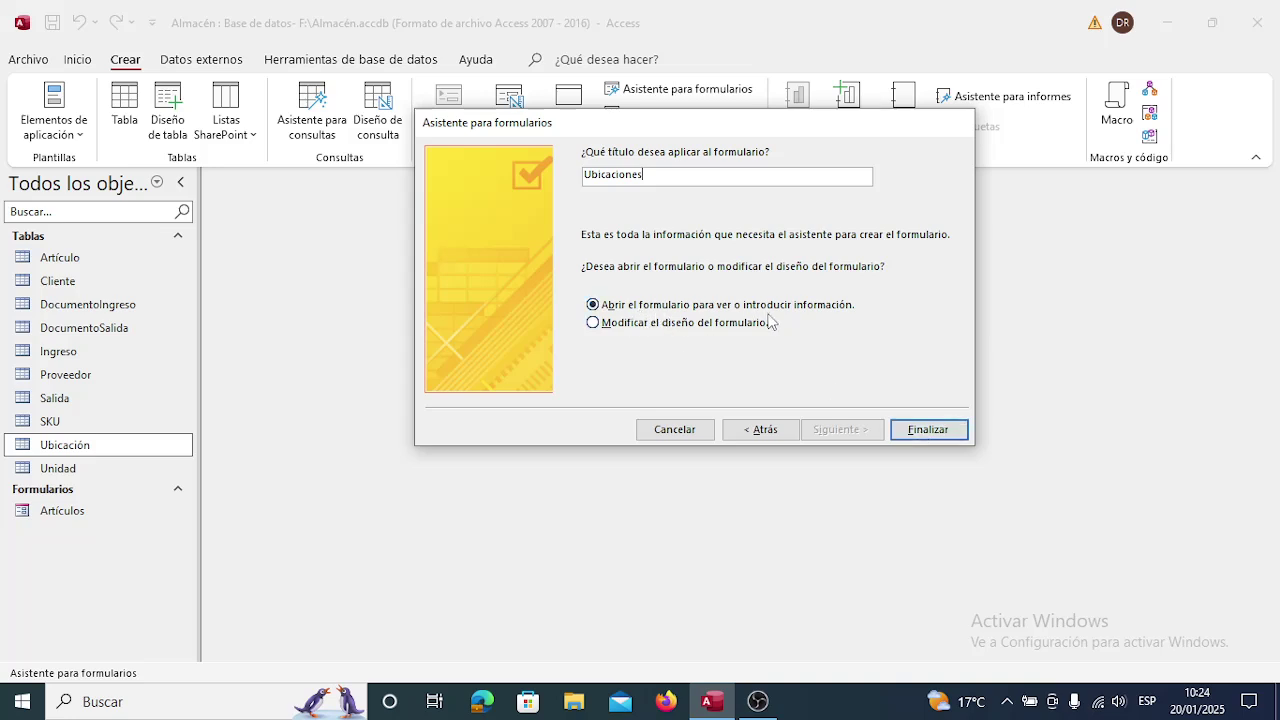
{"action": "left_click", "coordinate": [933, 434]}
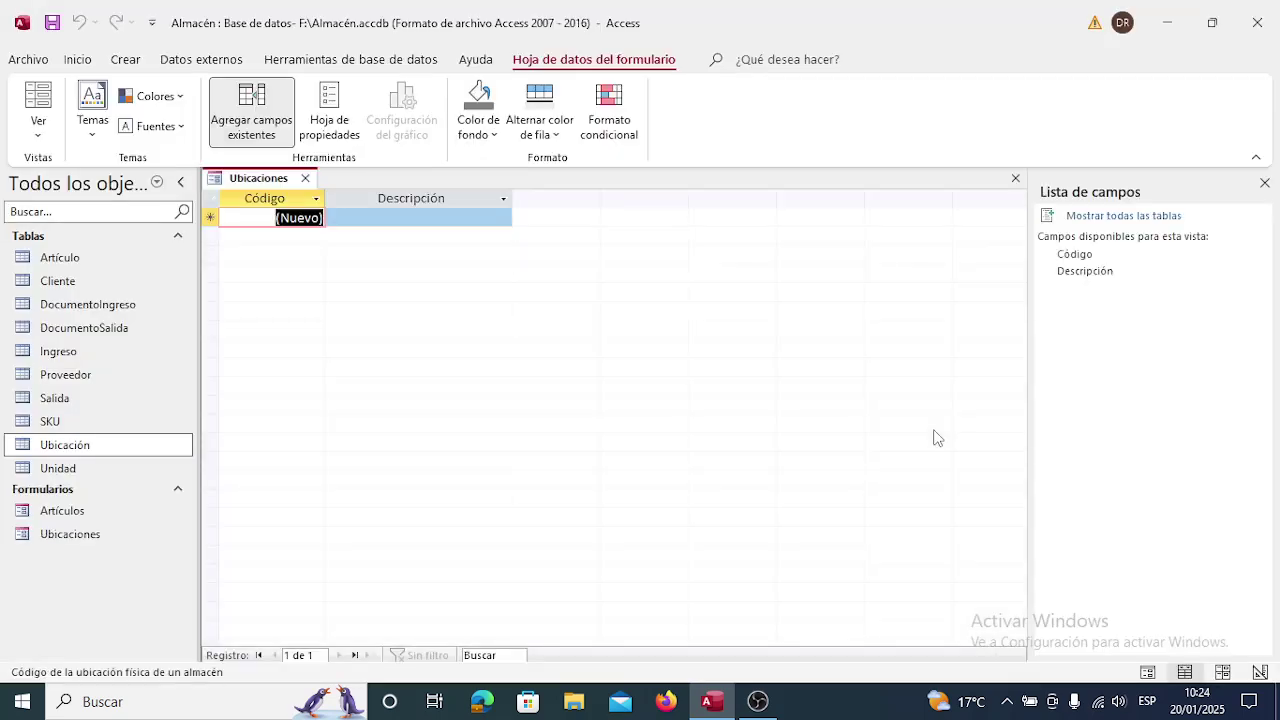
Close the Lista de campos pane and the form, then reopen Ubicaciones from Formularios.
{"action": "left_click", "coordinate": [1265, 186]}
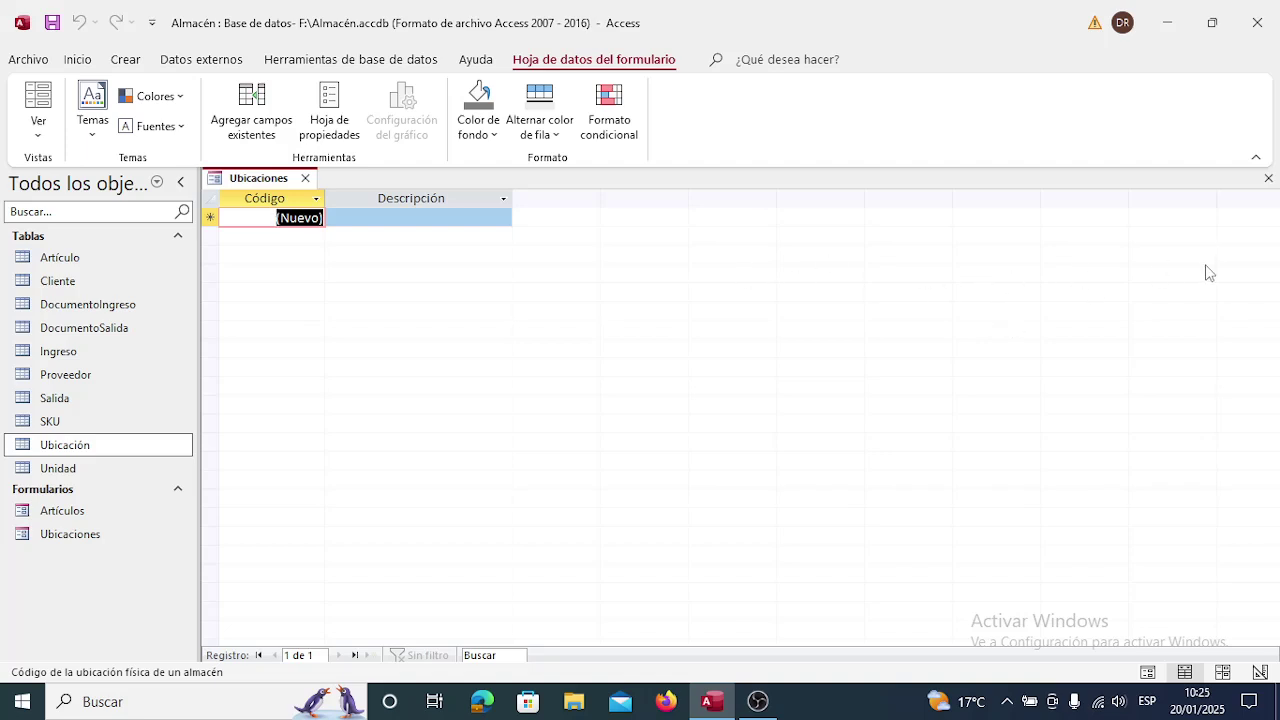
{"action": "left_click", "coordinate": [1268, 178]}
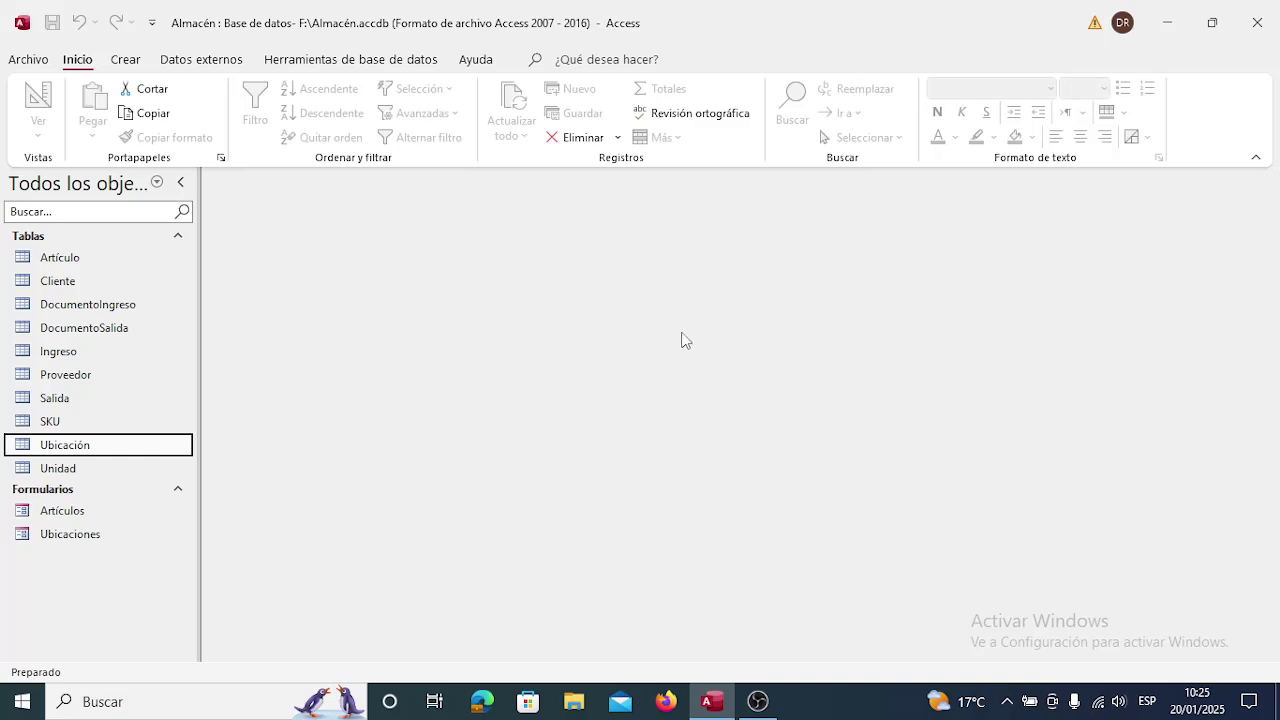
{"action": "double_click", "coordinate": [80, 534]}
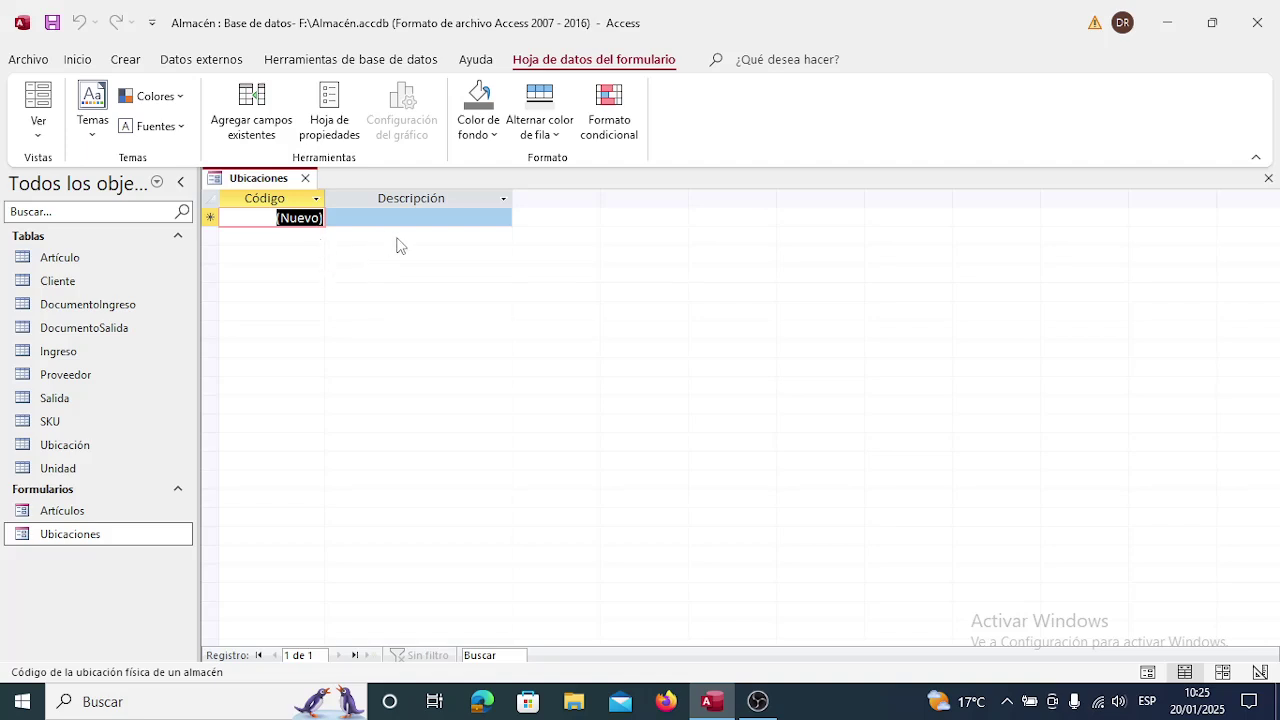
Enter the locations Estante 1 Bandeja 1, Bandeja 2, Bandeja 3 and Bandeja 4.
{"action": "left_click", "coordinate": [388, 215]}
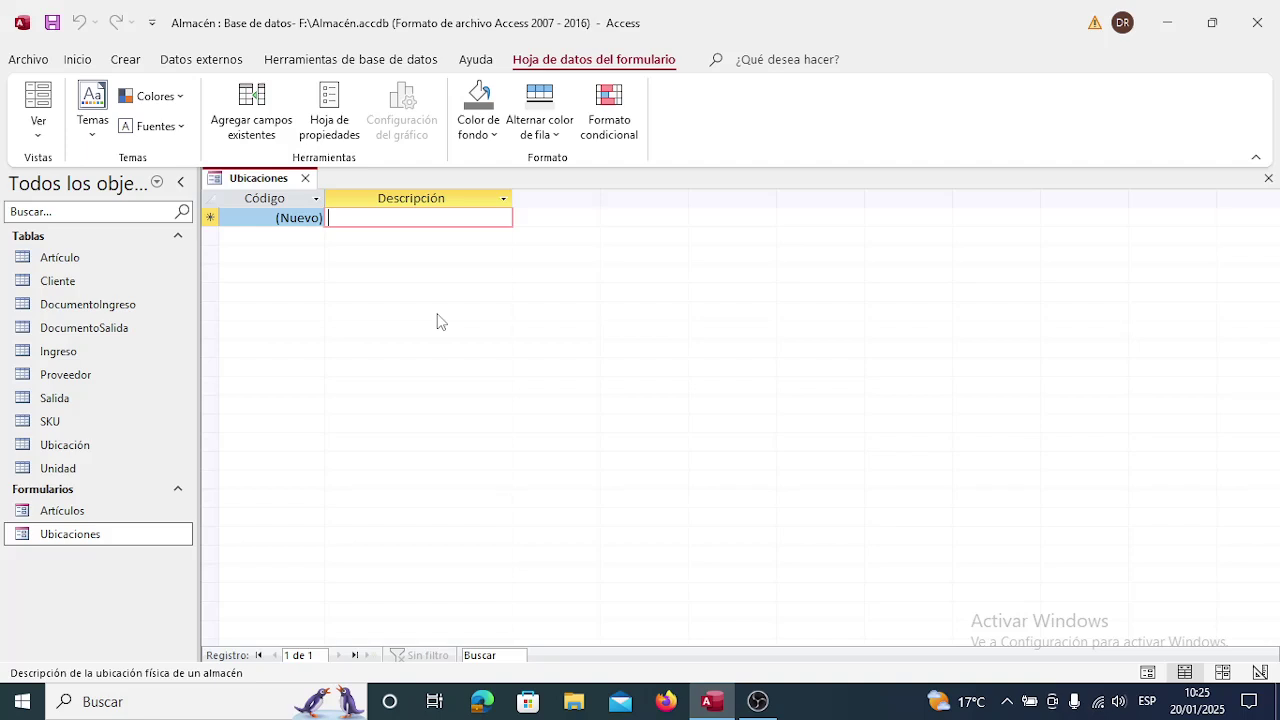
{"action": "type", "text": "Estante"}
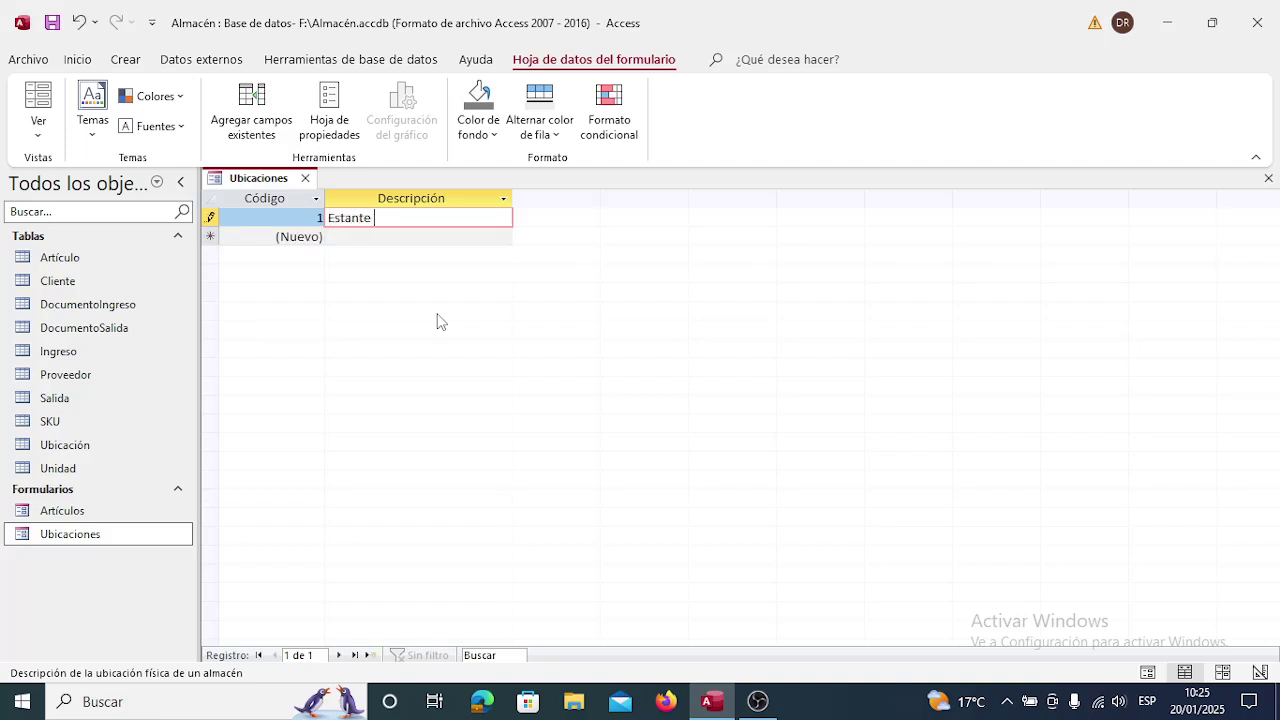
{"action": "type", "text": " 1"}
{"action": "type", "text": "Bandeja 1"}
{"action": "key", "text": "Return"}
{"action": "key", "text": "Return"}
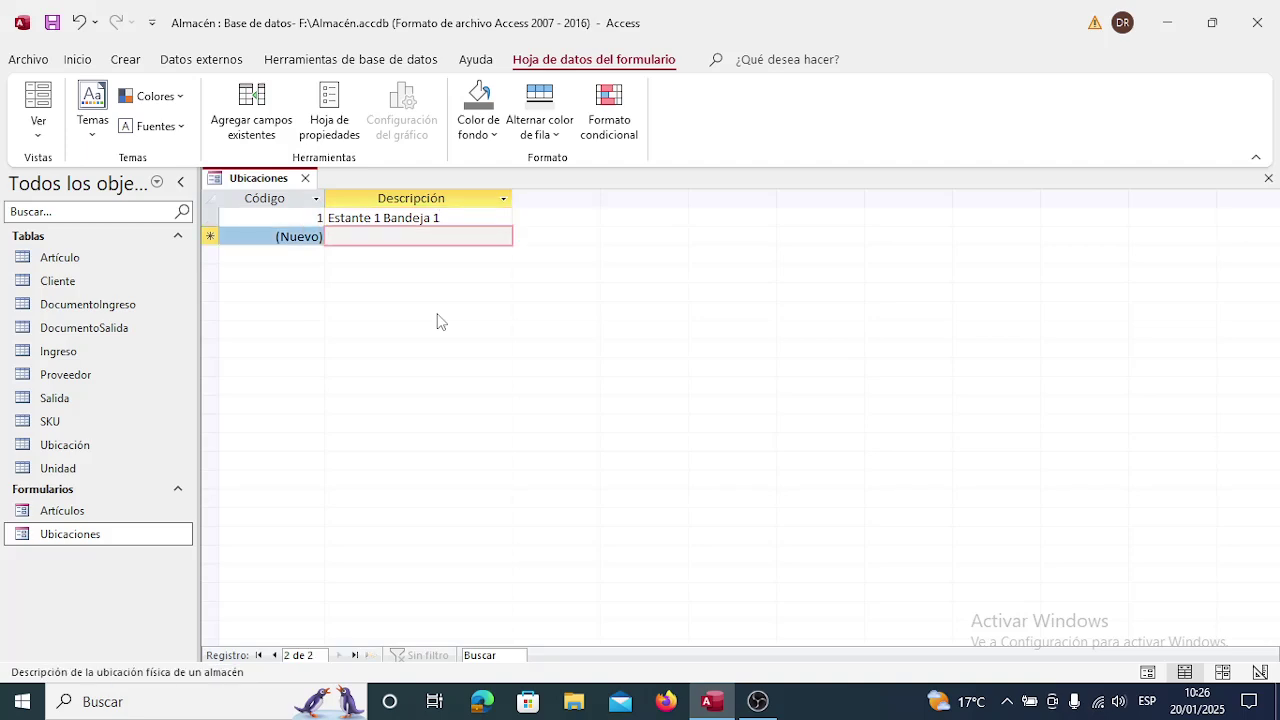
{"action": "type", "text": "Estant"}
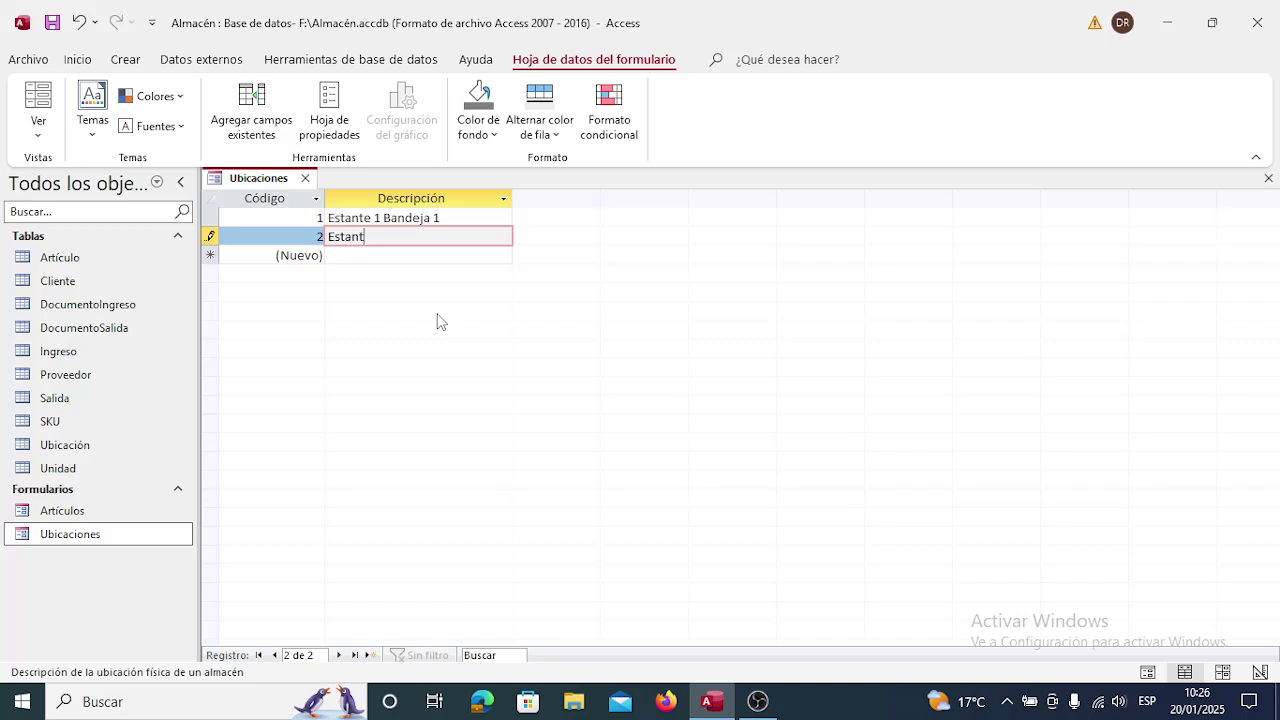
{"action": "type", "text": "e 1 Bandeja 2"}
{"action": "key", "text": "Down"}
{"action": "type", "text": "Estante "}
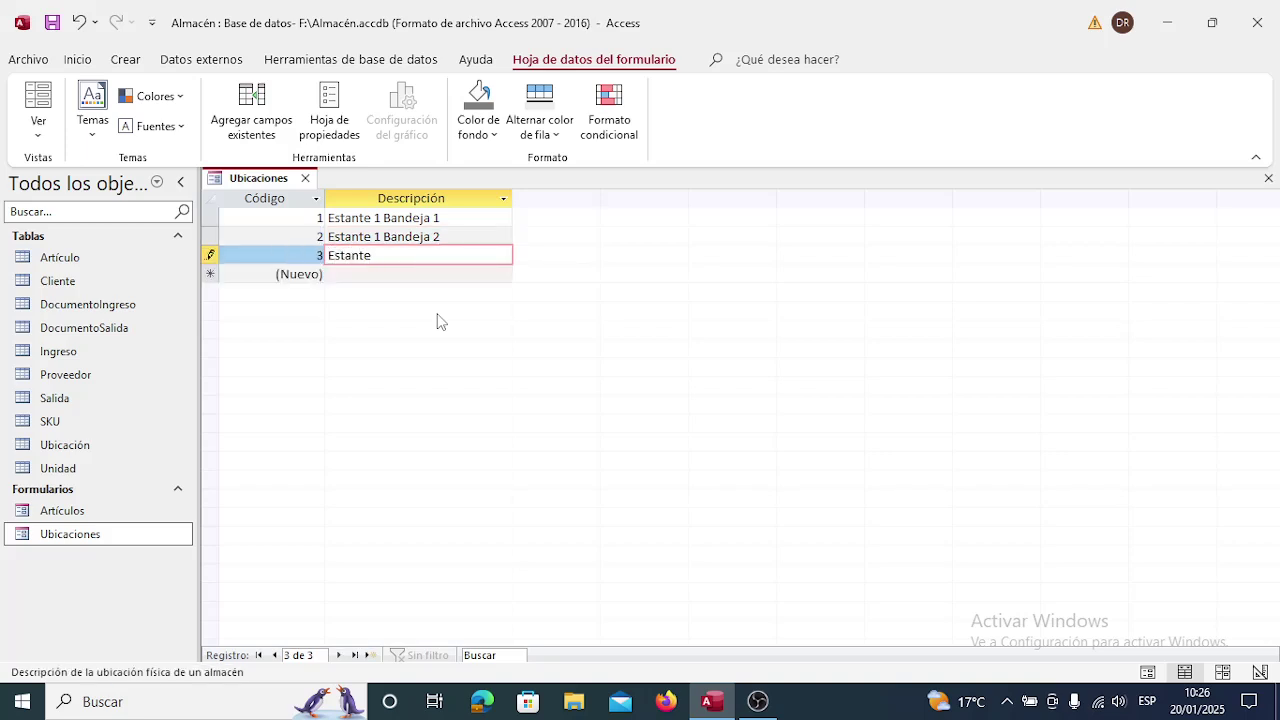
{"action": "type", "text": "1 Bandeja 3"}
{"action": "key", "text": "Return"}
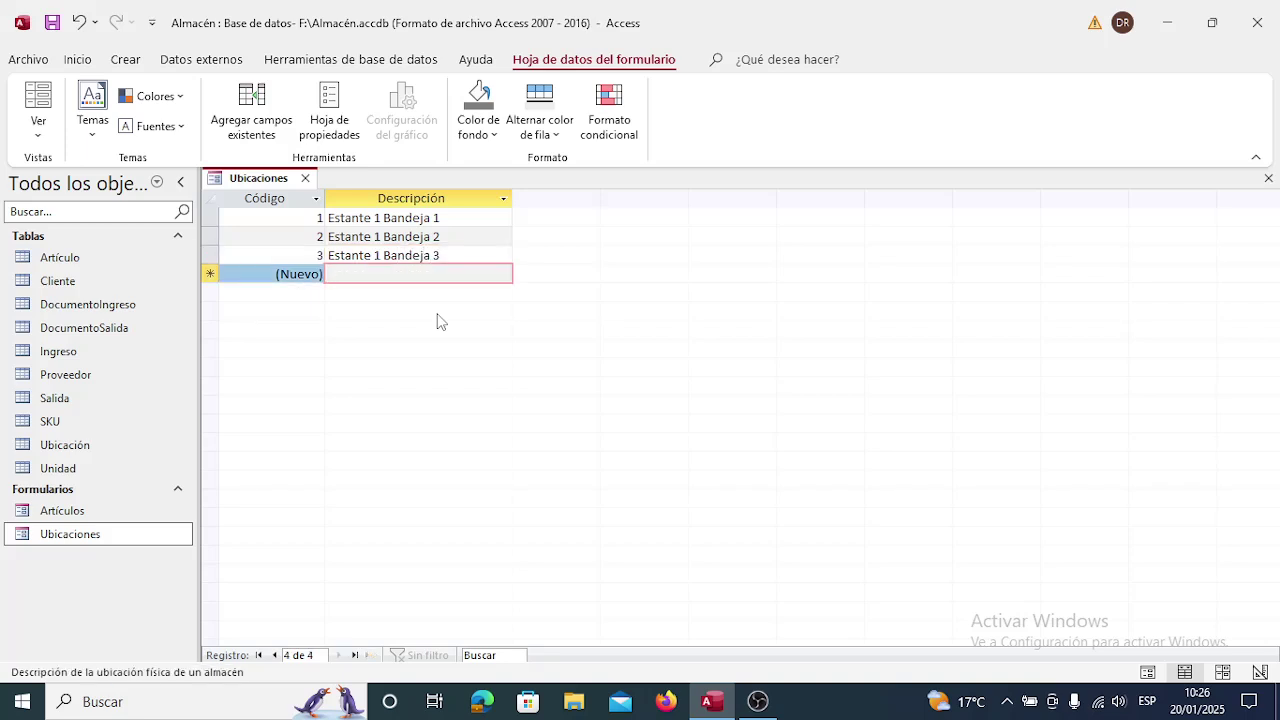
{"action": "type", "text": "Estante "}
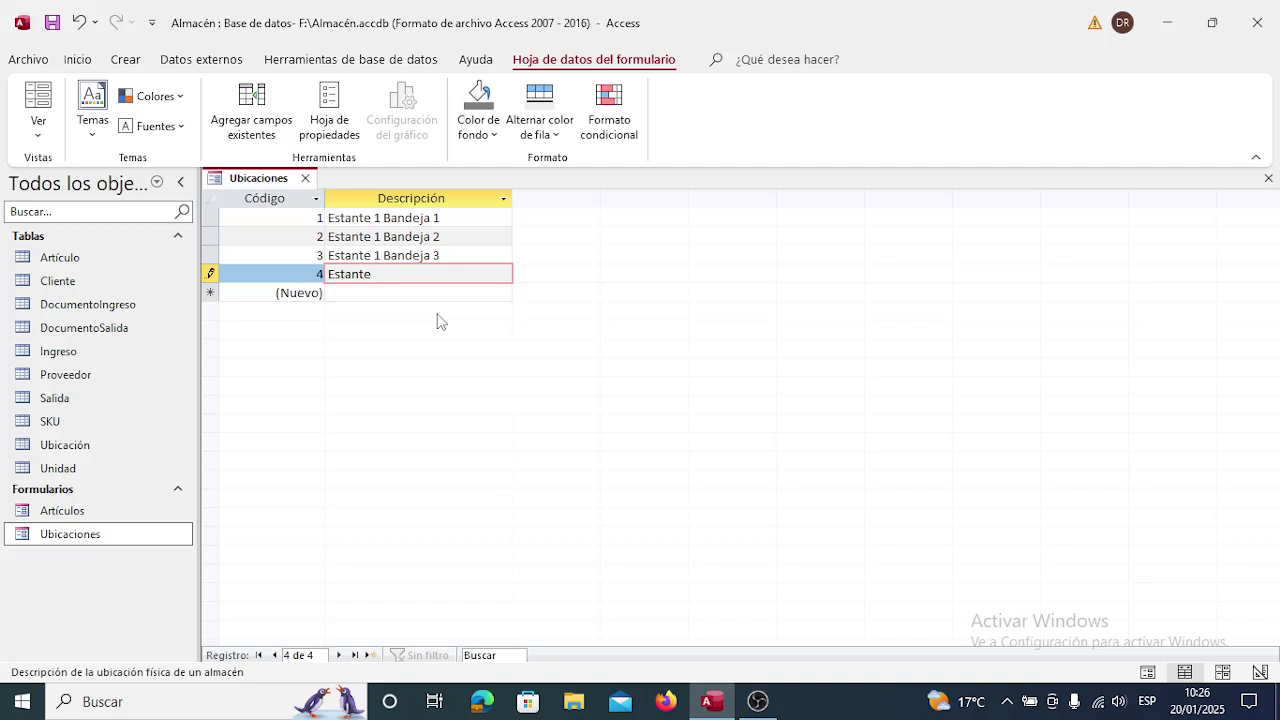
{"action": "type", "text": "1 Bandeja 4"}
Save the fourth location and add record 5, 'Ambiente 1 Estante 1 Bandeja 1'.
{"action": "key", "text": "Return"}
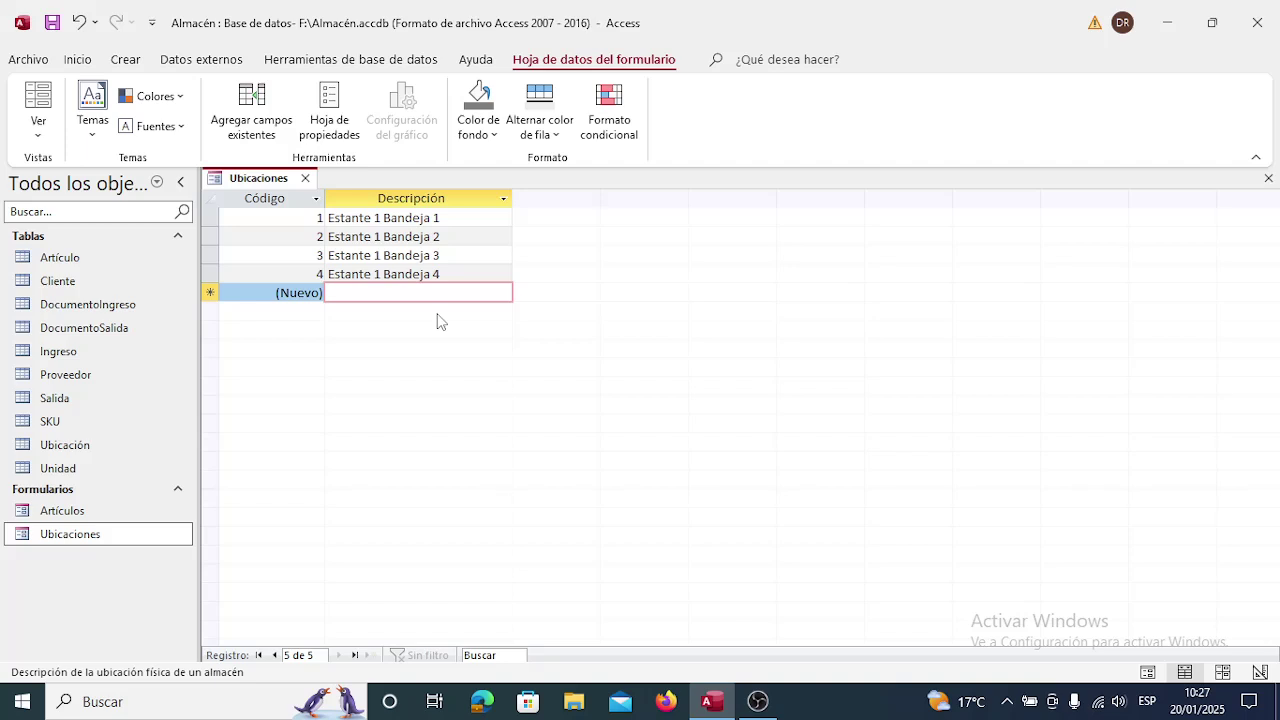
{"action": "type", "text": "Ambient"}
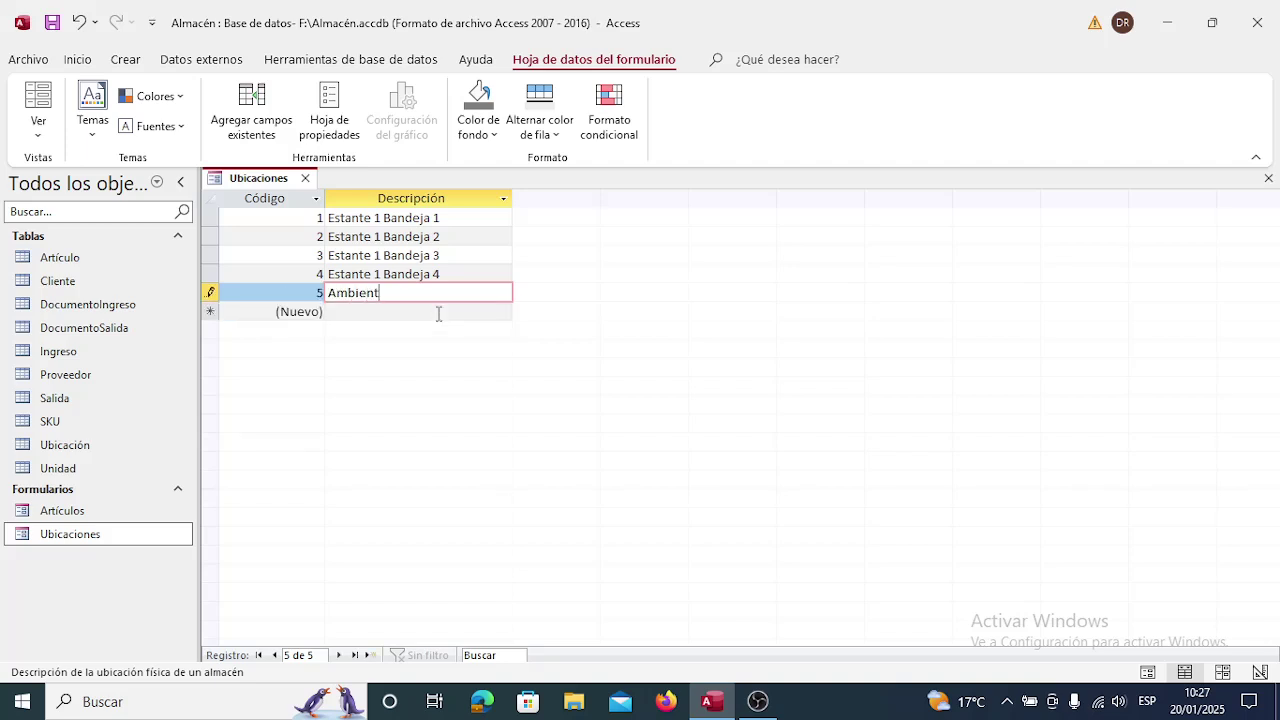
{"action": "type", "text": "e 1 Estante 1 Bandeja 1"}
{"action": "left_click", "coordinate": [438, 313]}
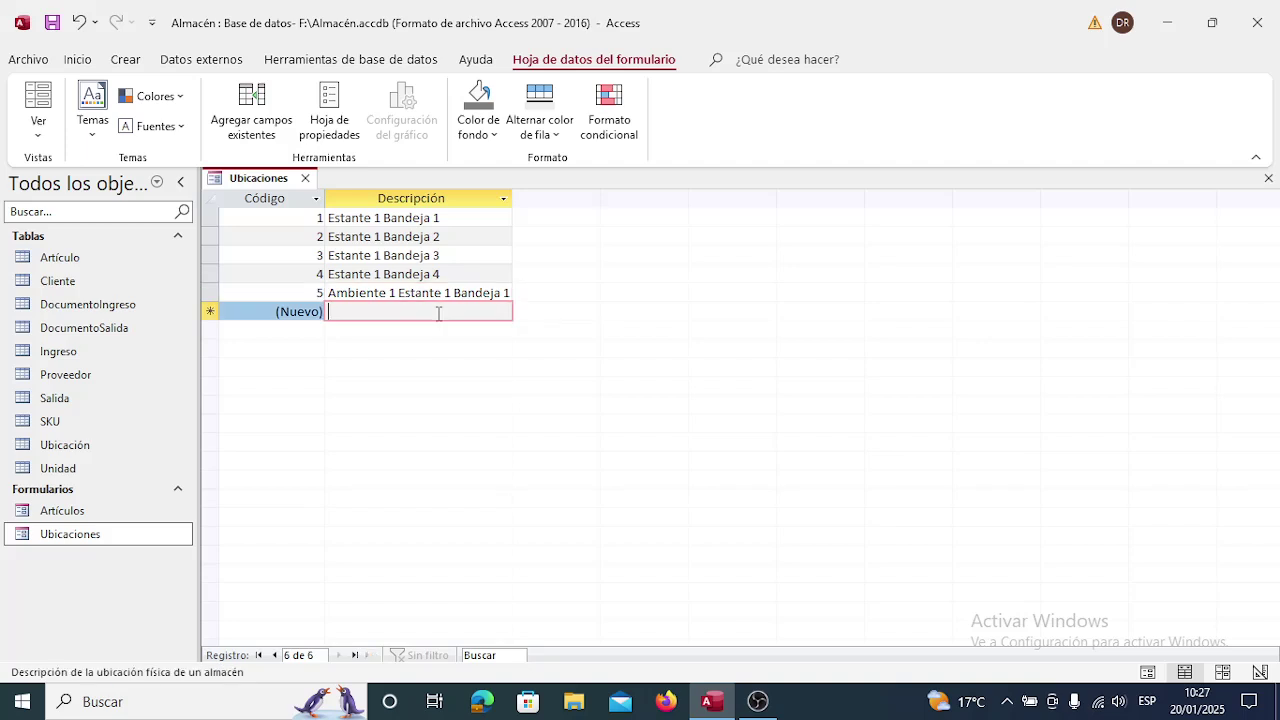
{"action": "key", "text": "Up"}
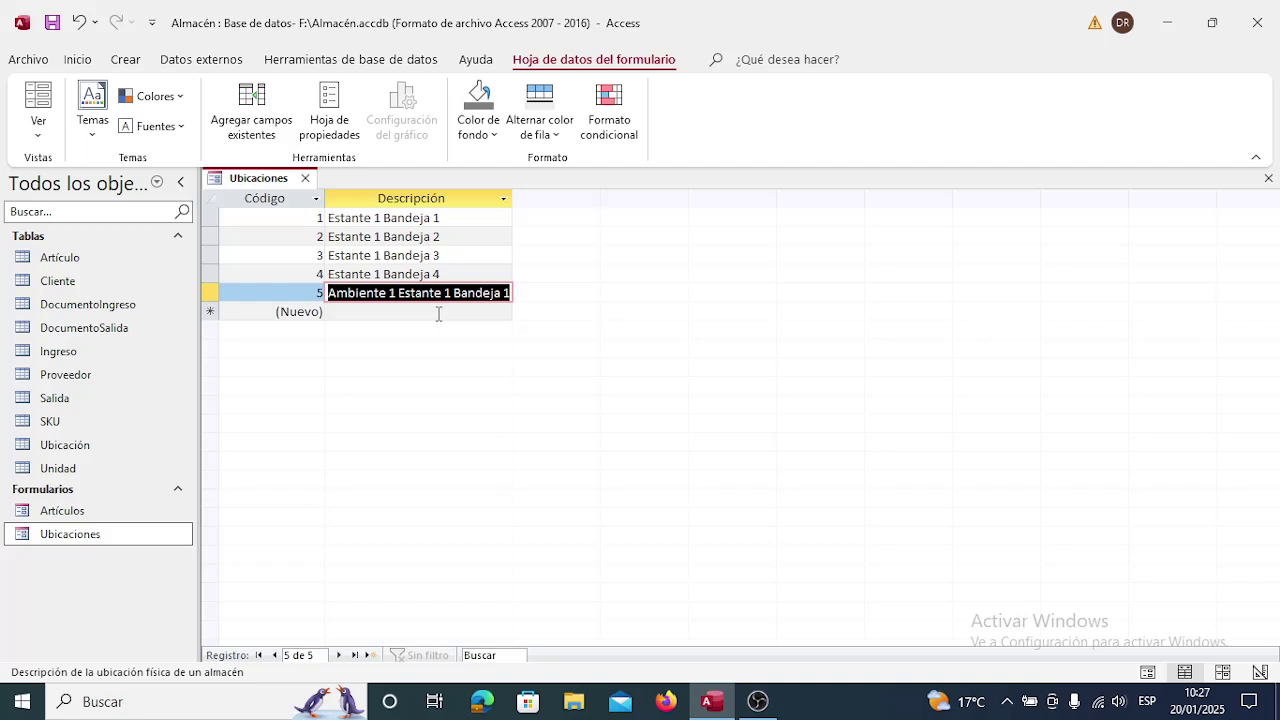
{"action": "left_click", "coordinate": [438, 313]}
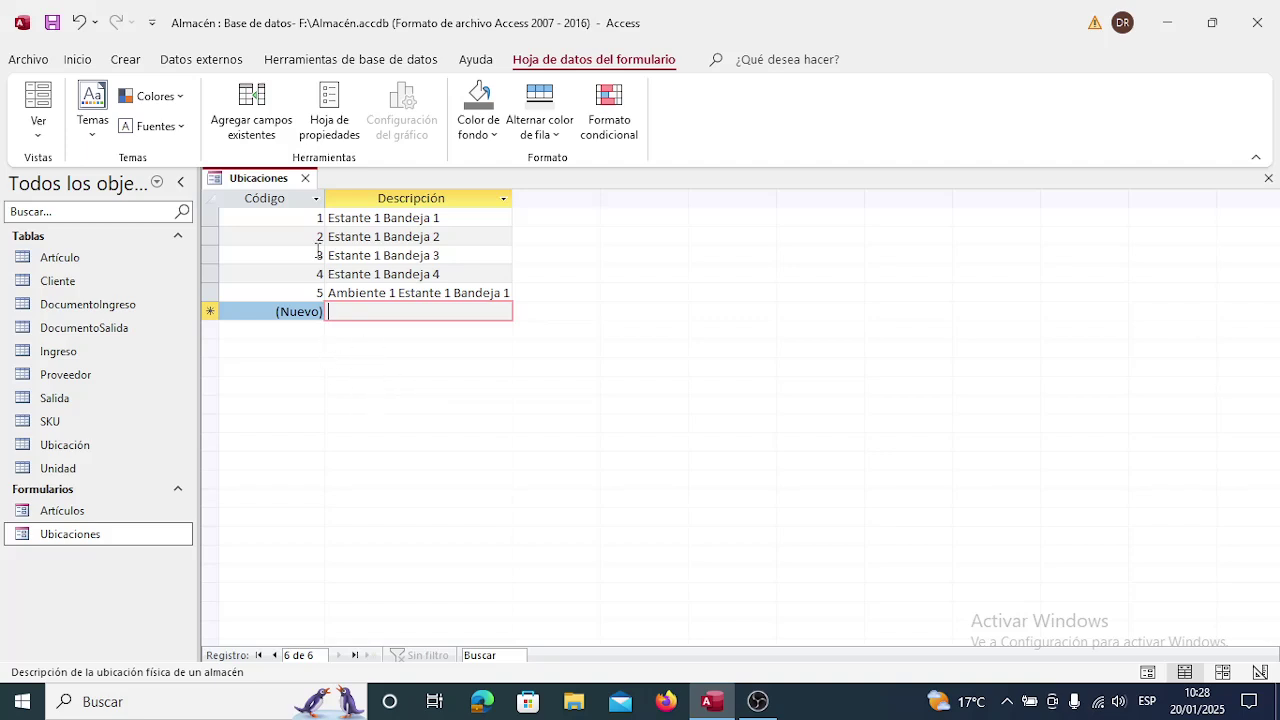
{"action": "left_click", "coordinate": [306, 178]}
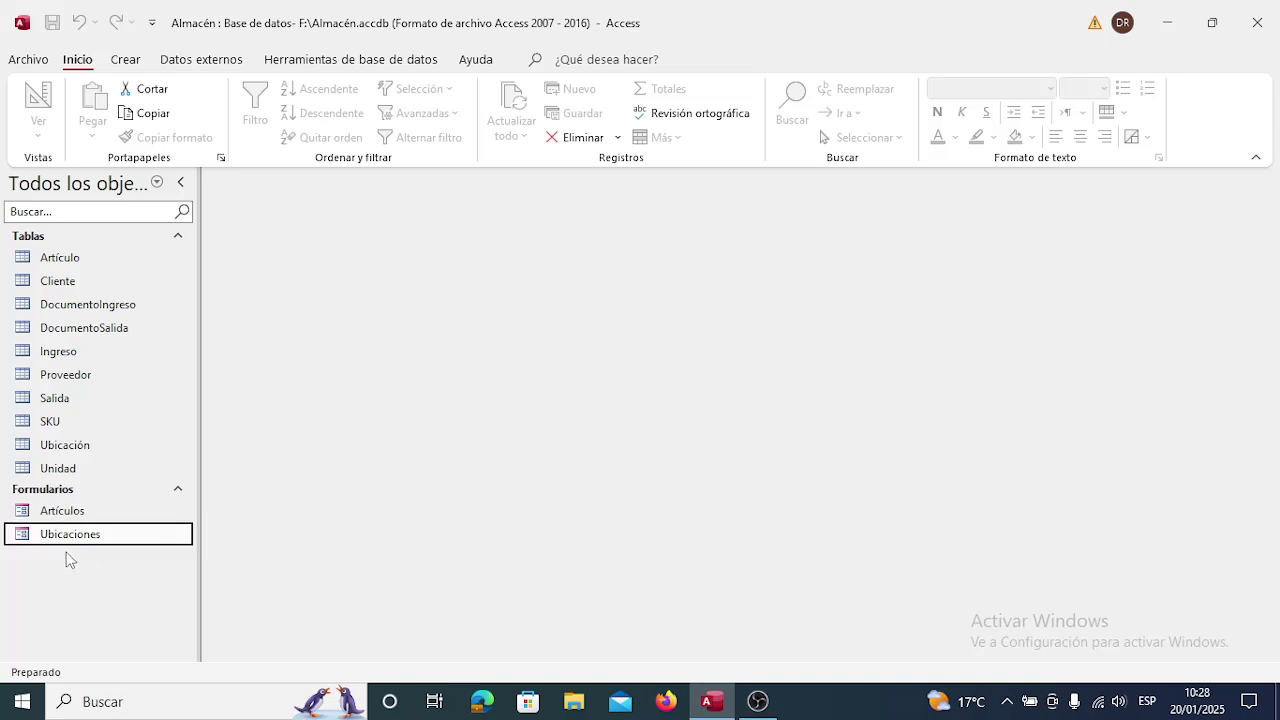
{"action": "double_click", "coordinate": [85, 536]}
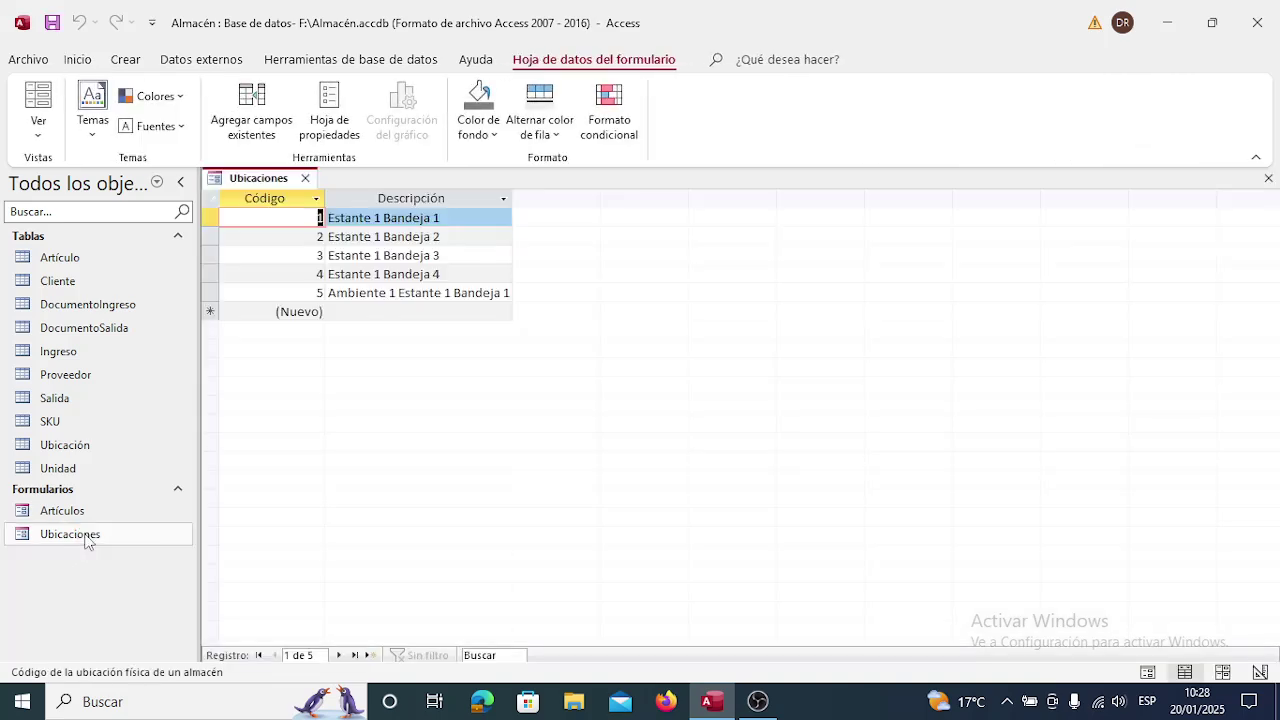
{"action": "left_click", "coordinate": [306, 178]}
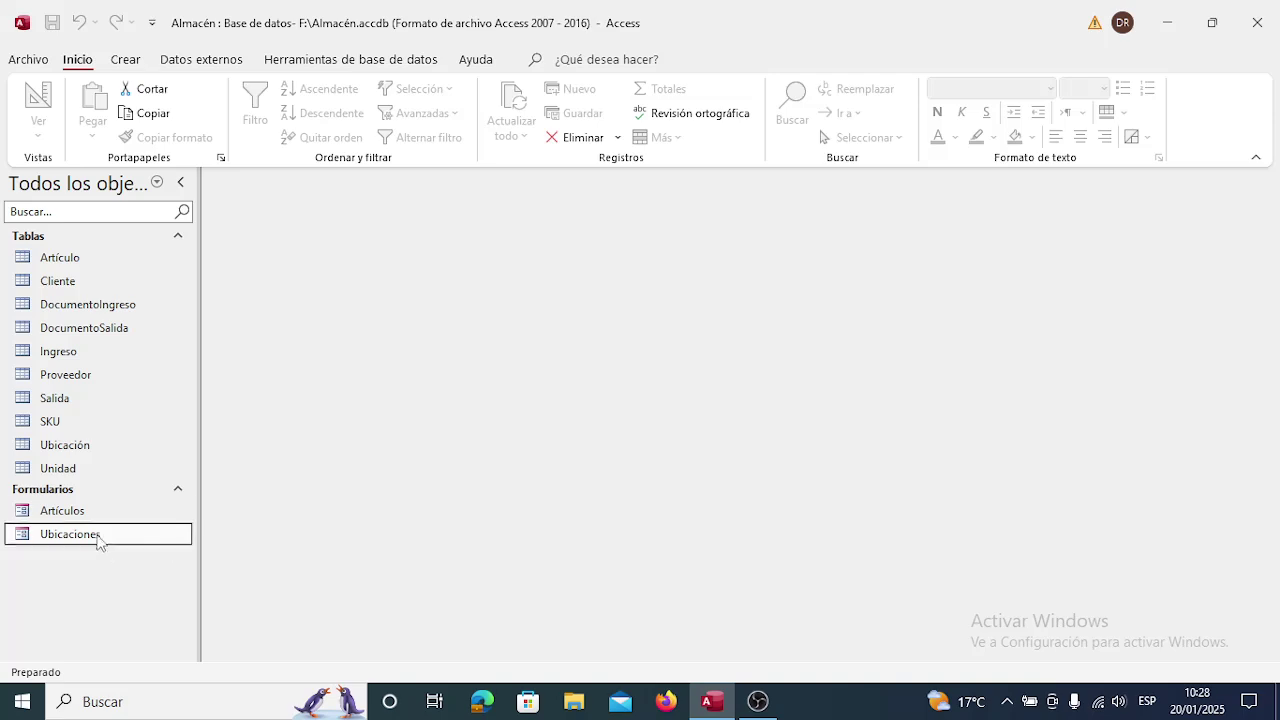
{"action": "double_click", "coordinate": [81, 510]}
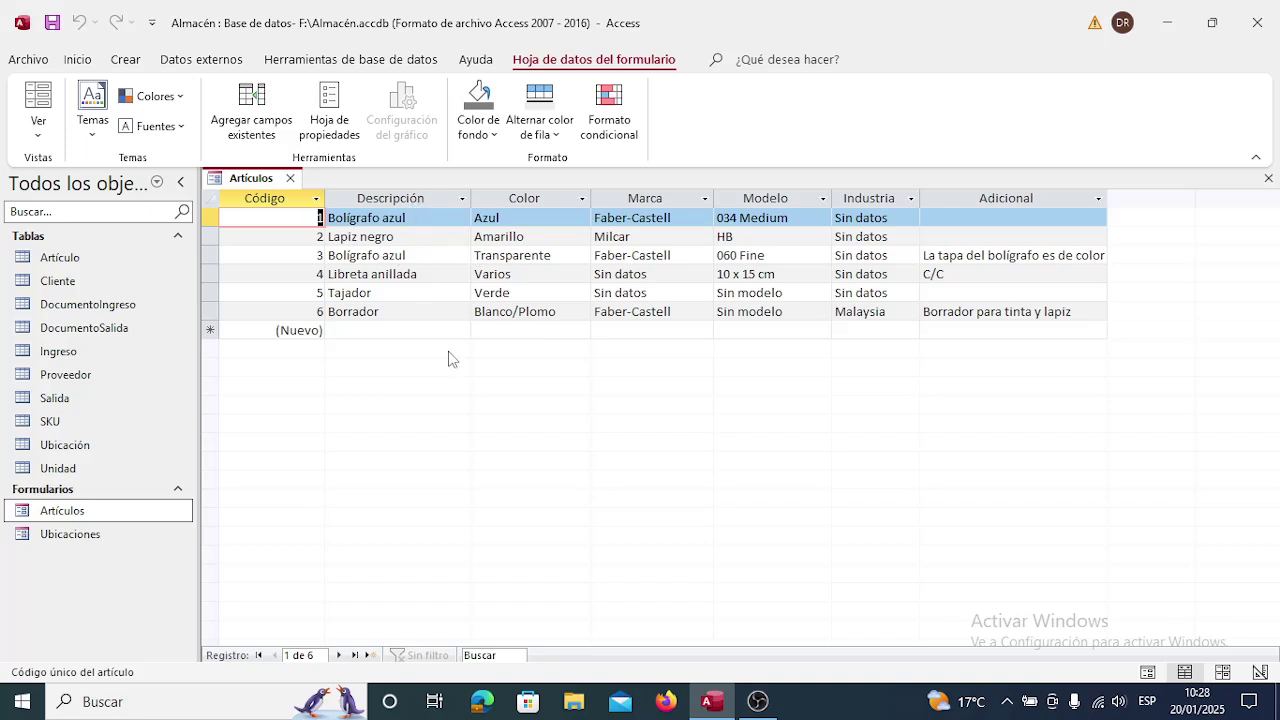
{"action": "left_click", "coordinate": [291, 180]}
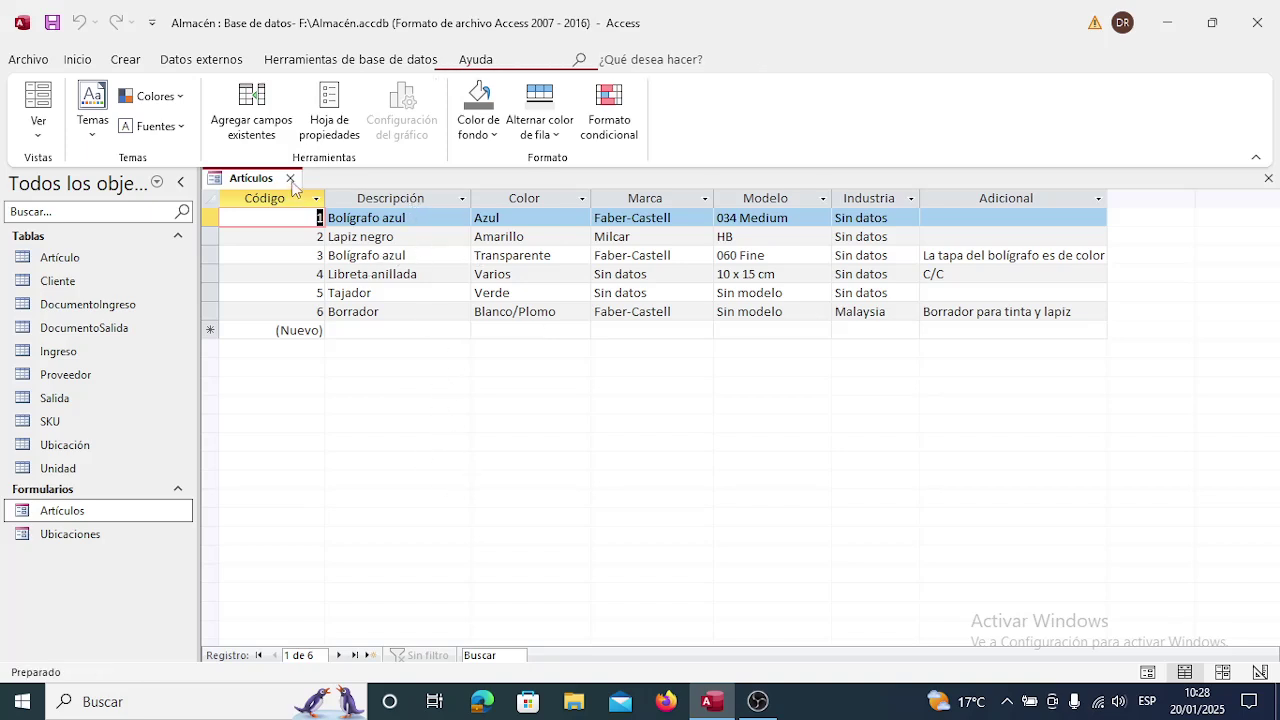
{"action": "double_click", "coordinate": [91, 533]}
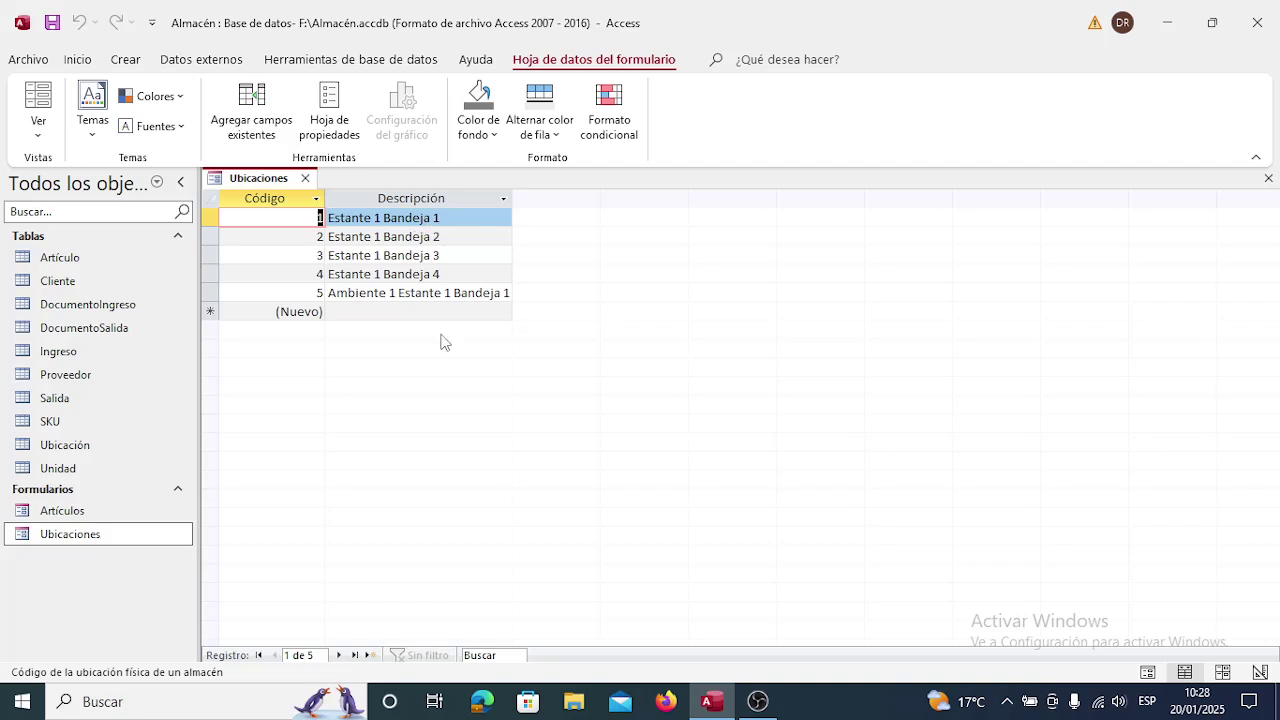
{"action": "left_click", "coordinate": [379, 311]}
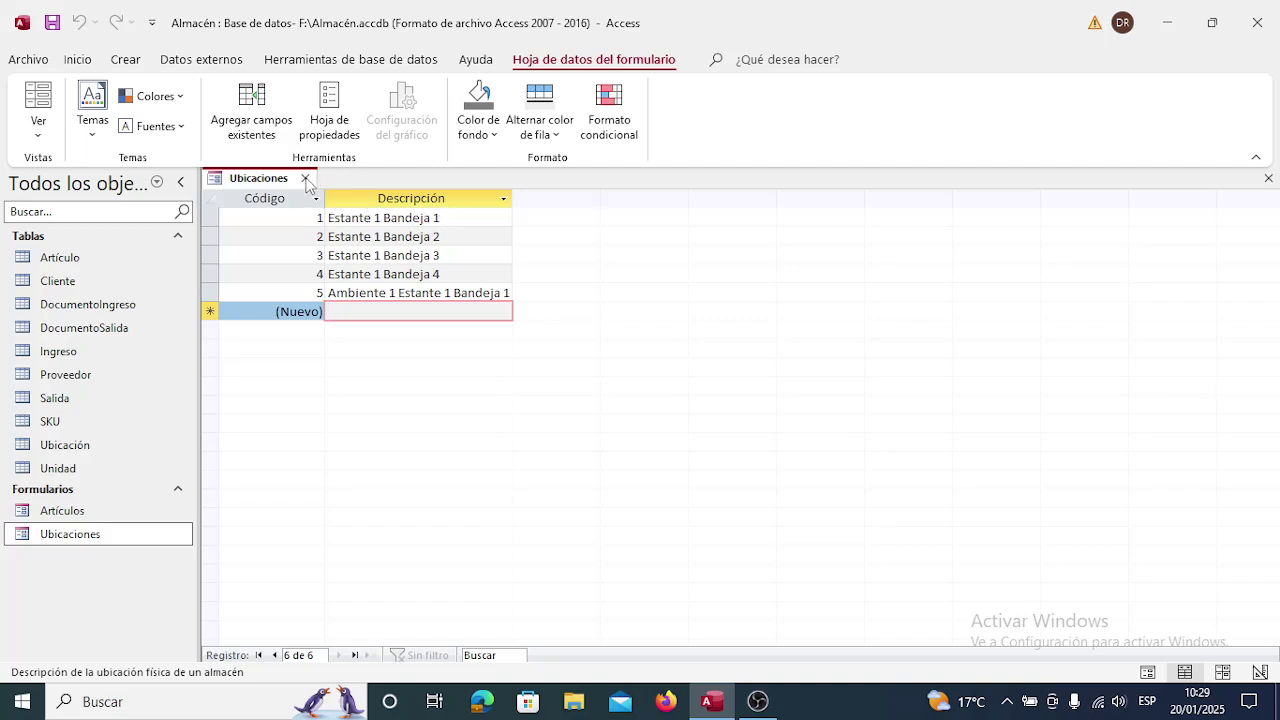
Close the Ubicaciones form, then open and review the table Relationships diagram before closing it.
{"action": "left_click", "coordinate": [306, 179]}
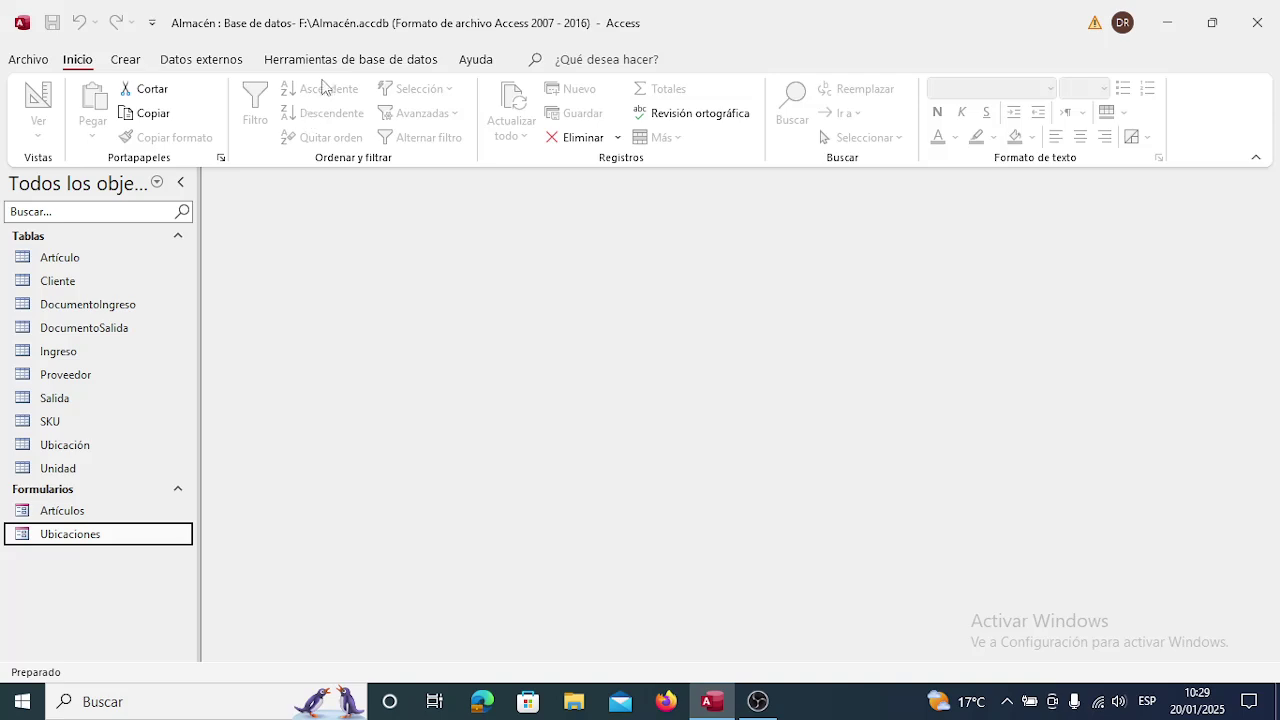
{"action": "left_click", "coordinate": [322, 60]}
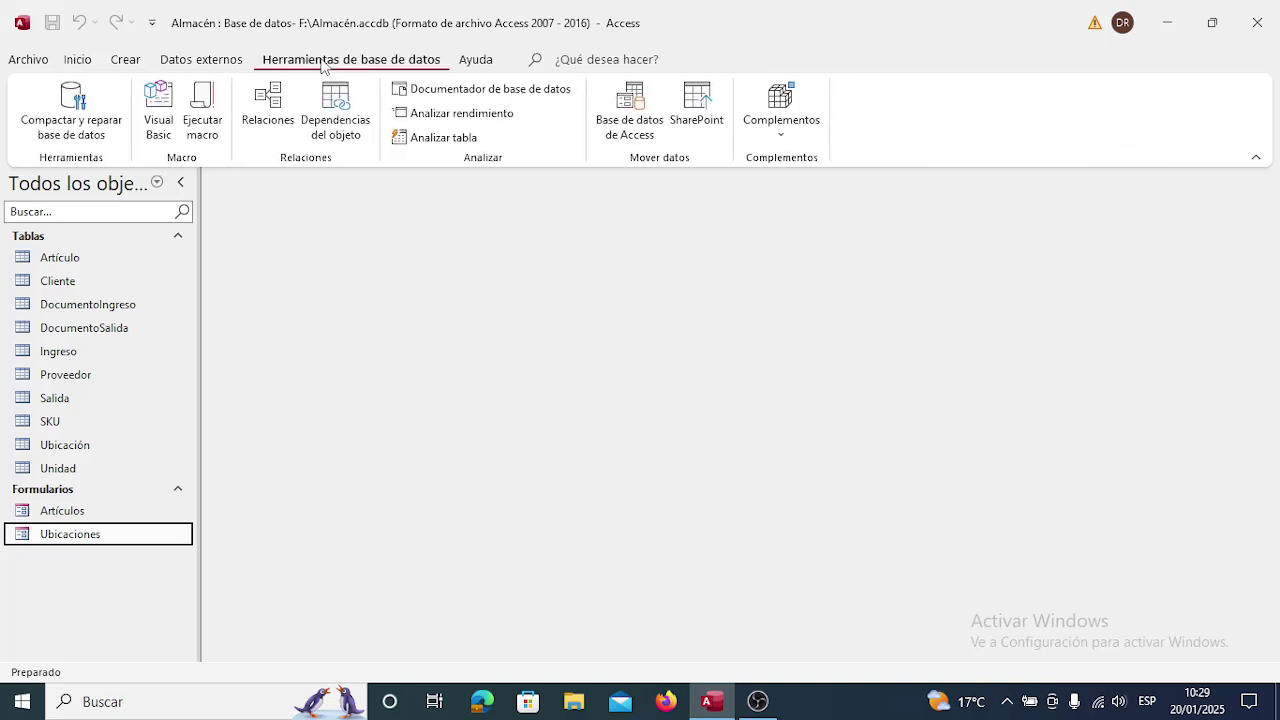
{"action": "left_click", "coordinate": [267, 102]}
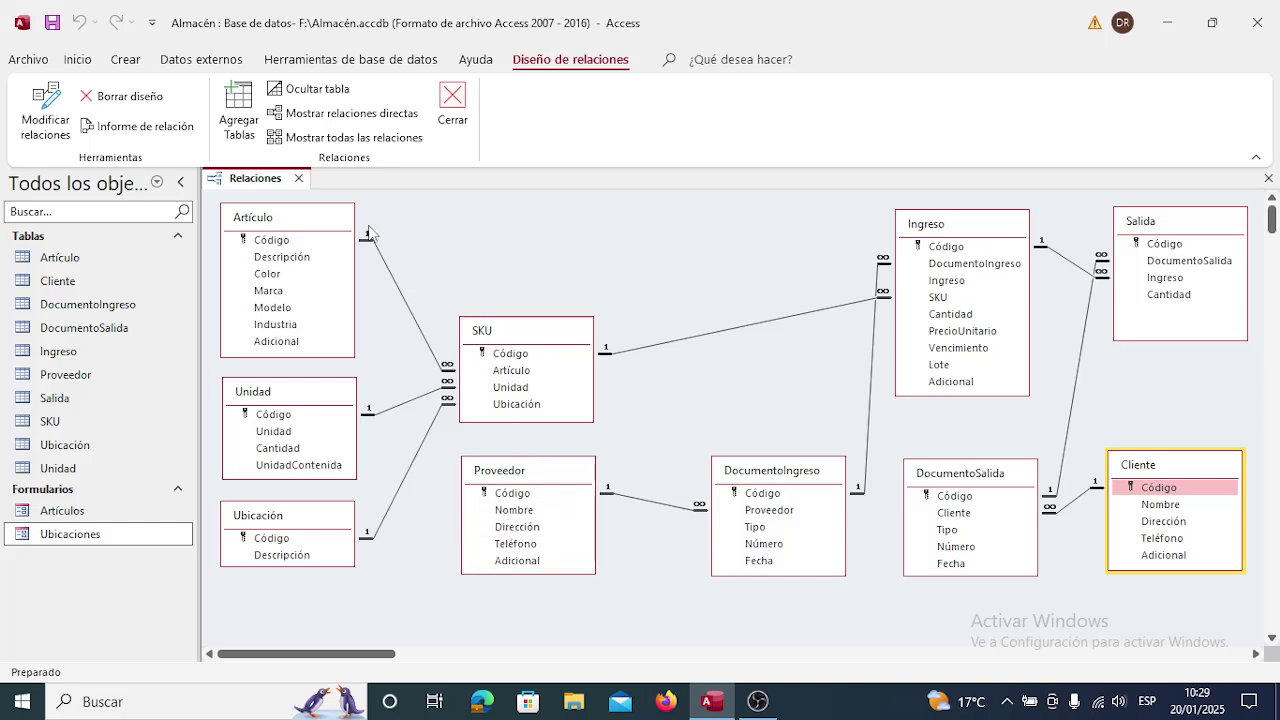
{"action": "left_click", "coordinate": [298, 179]}
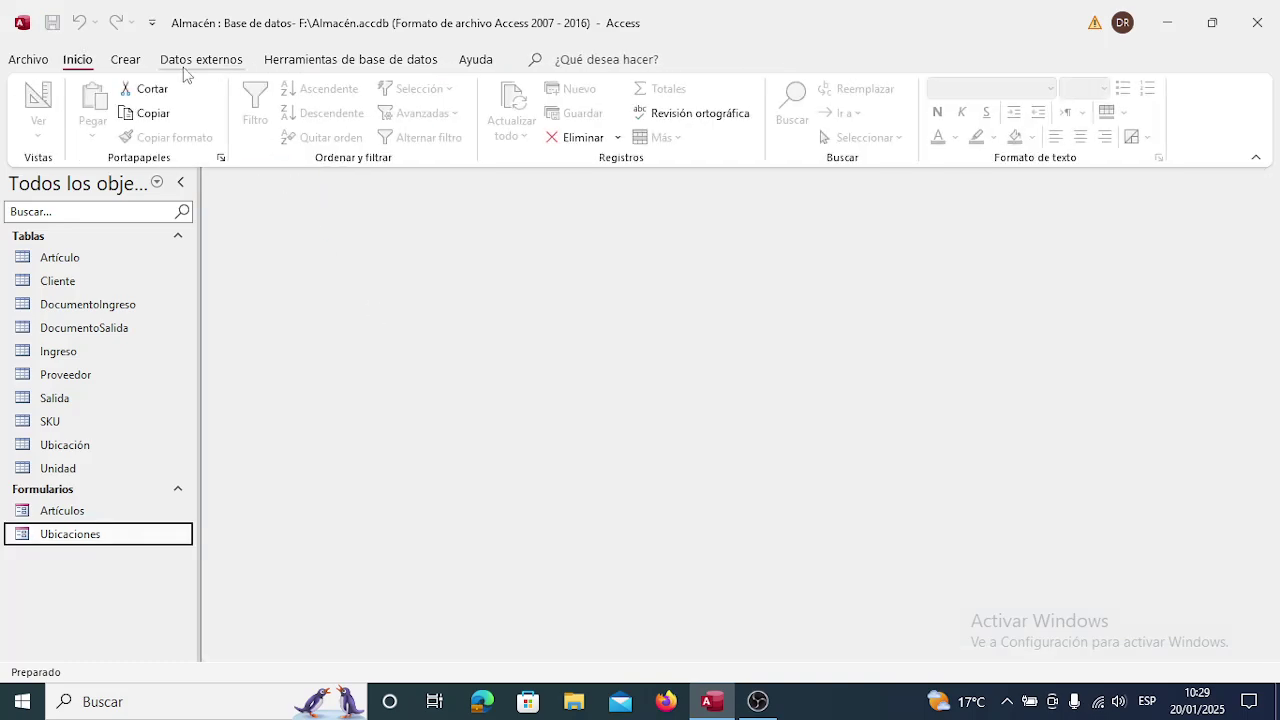
Run the Form Wizard on Tabla: Proveedor, adding all five fields, and advance to layout.
{"action": "left_click", "coordinate": [125, 62]}
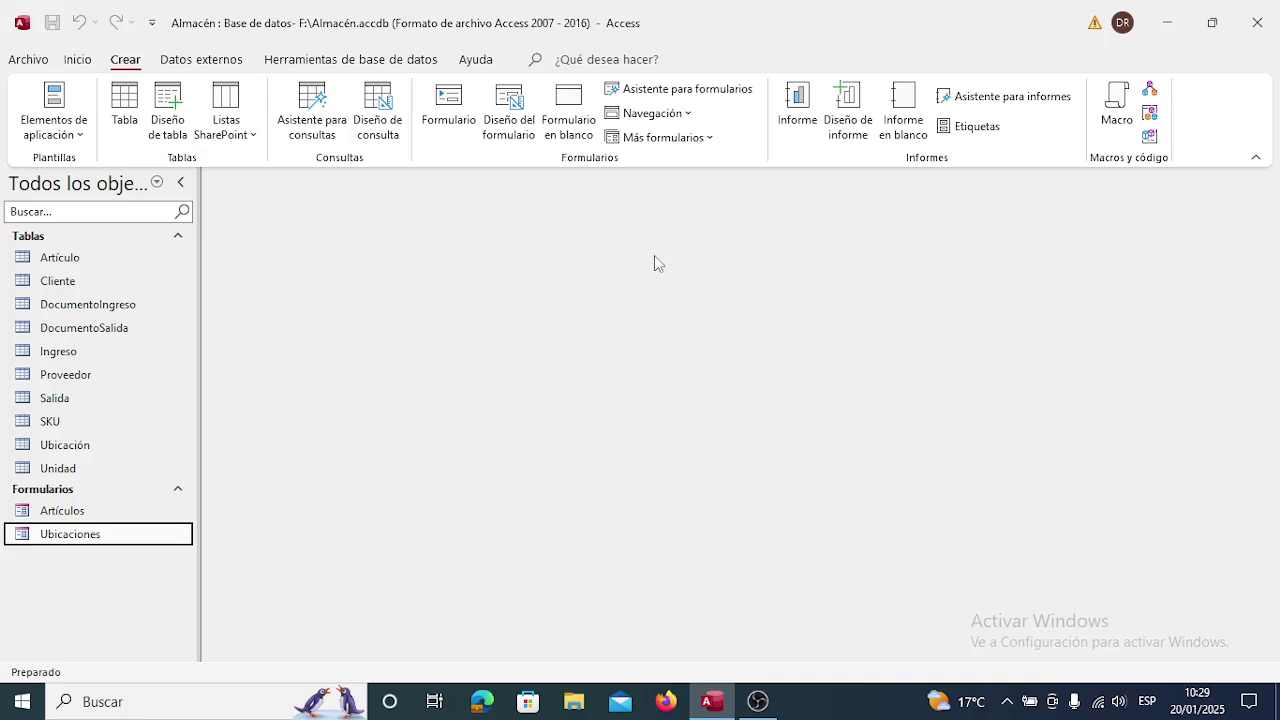
{"action": "left_click", "coordinate": [687, 92]}
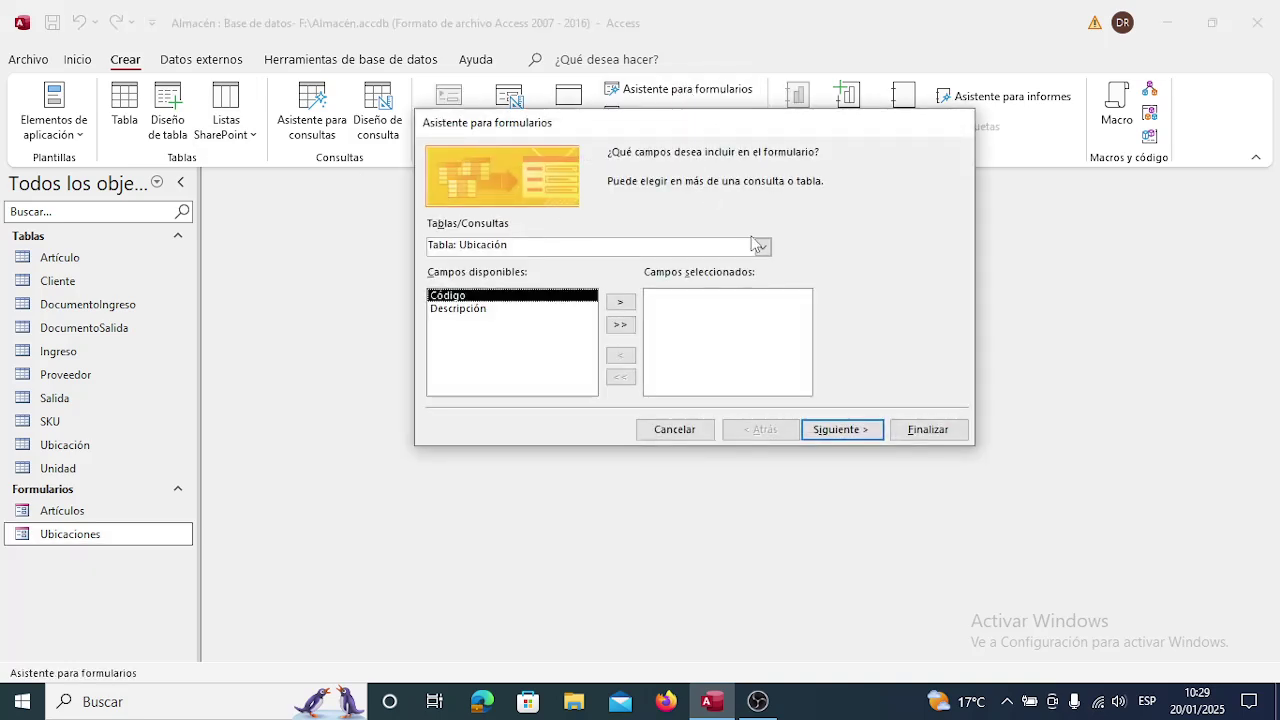
{"action": "left_click", "coordinate": [764, 247]}
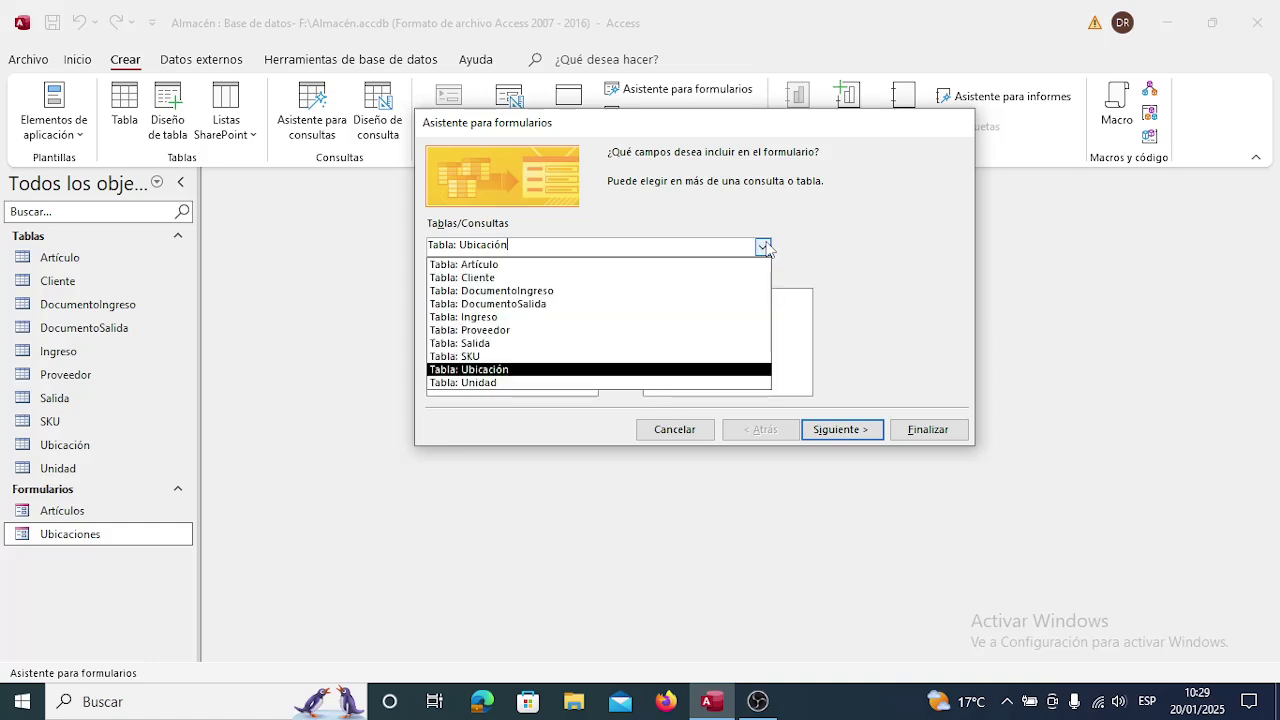
{"action": "left_click", "coordinate": [581, 332]}
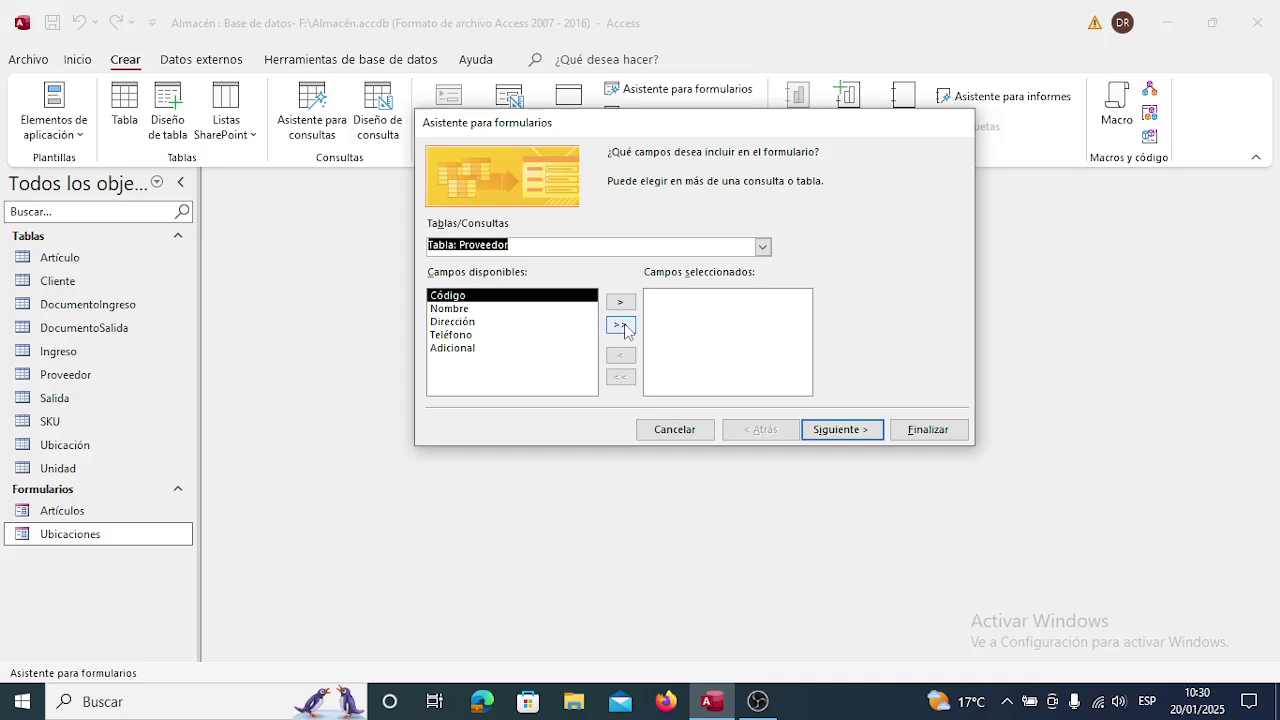
{"action": "left_click", "coordinate": [621, 326]}
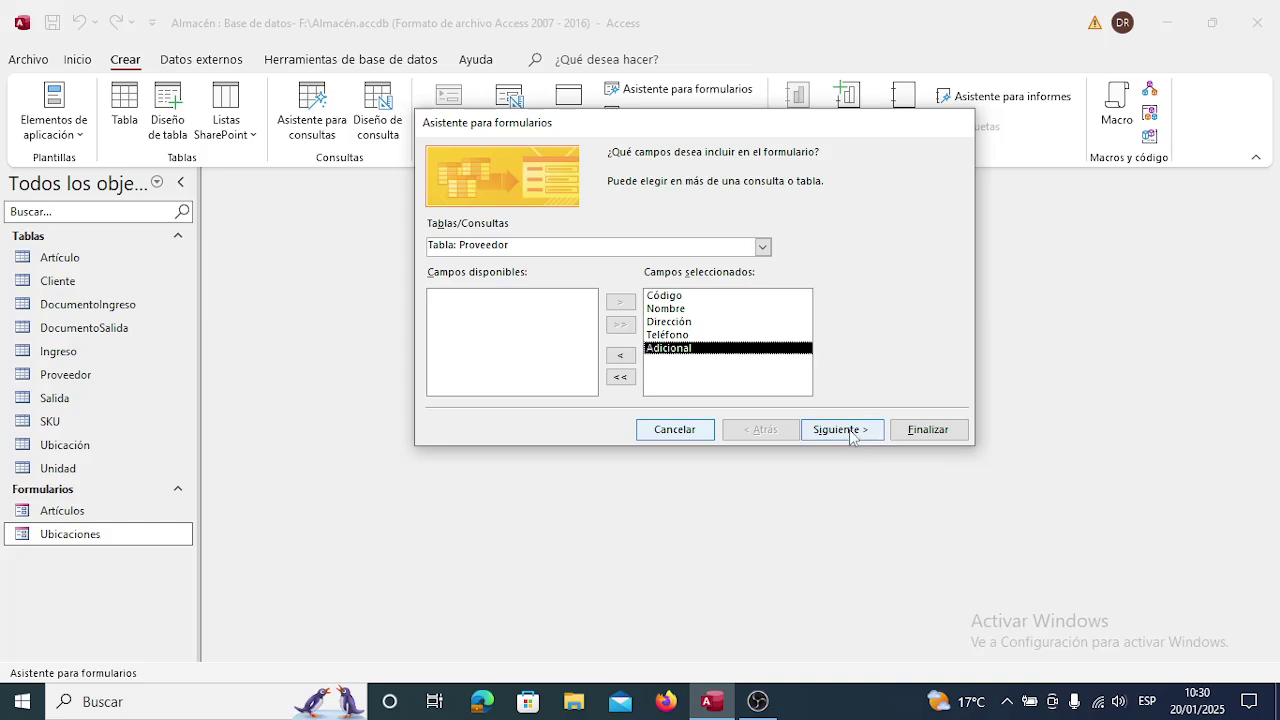
{"action": "left_click", "coordinate": [850, 430]}
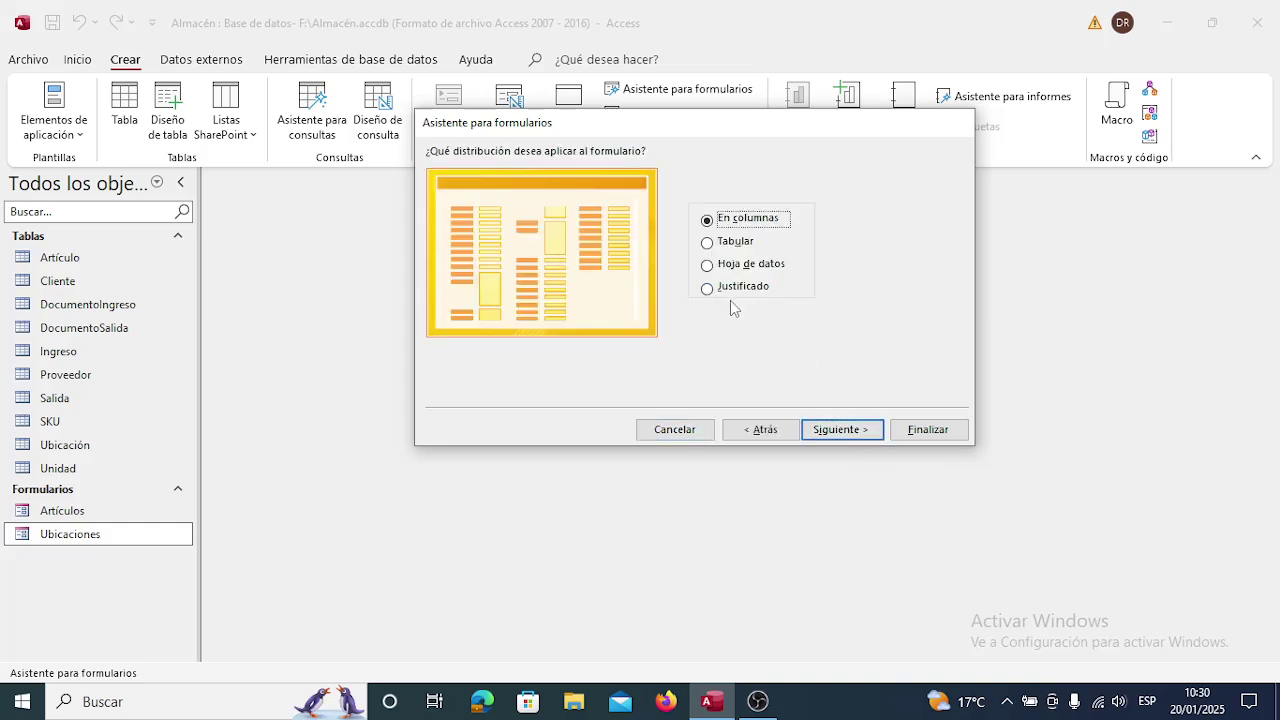
Choose the Hoja de datos layout, retitle the form Proveedores, and finish the wizard.
{"action": "left_click", "coordinate": [707, 266]}
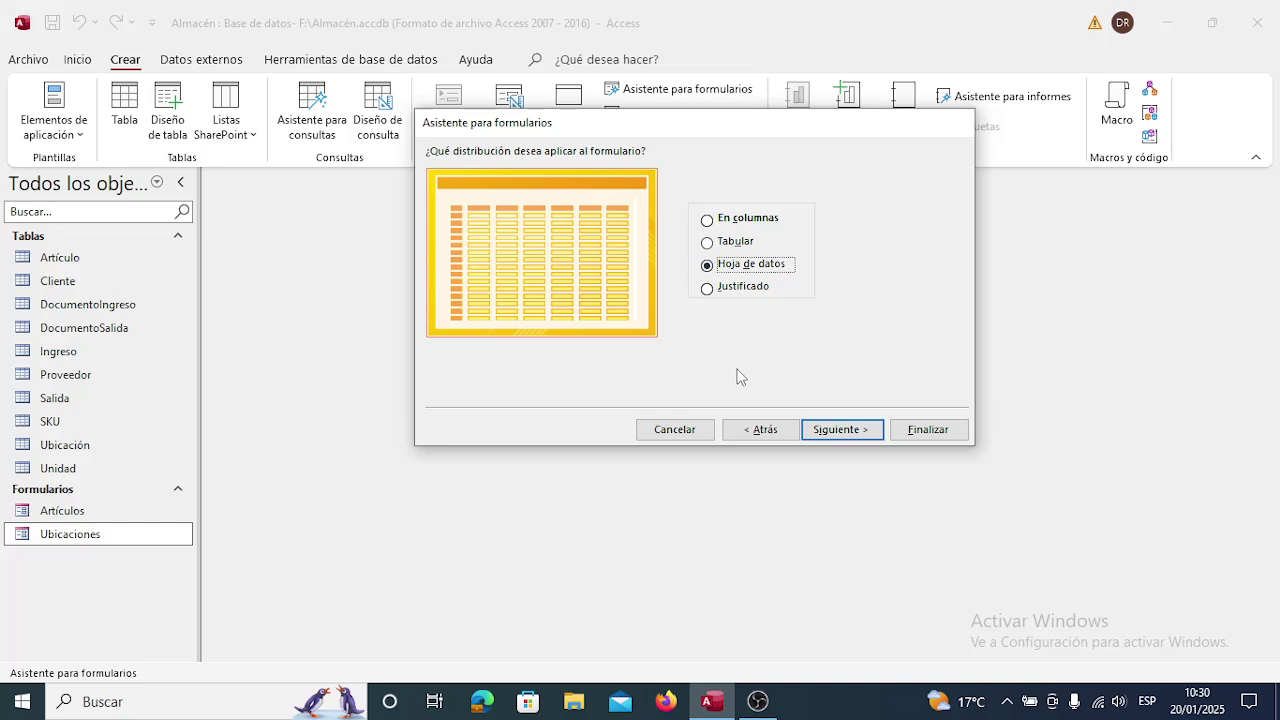
{"action": "left_click", "coordinate": [852, 438]}
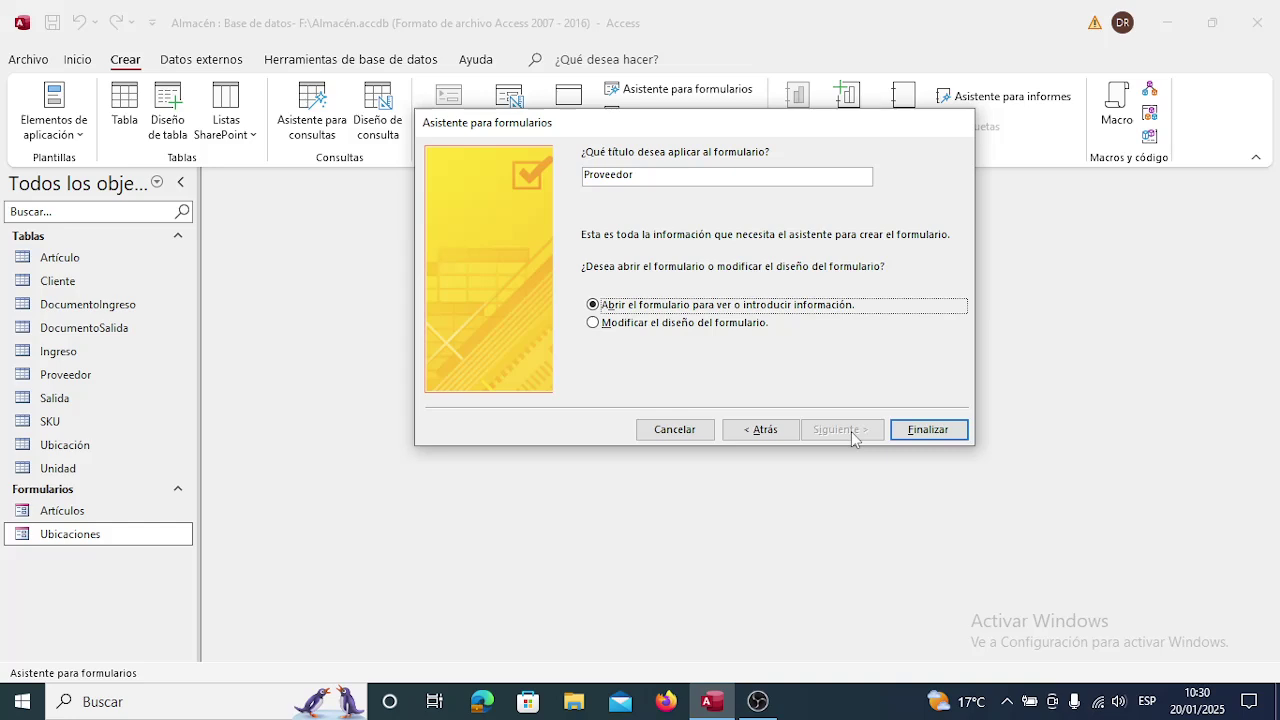
{"action": "left_click", "coordinate": [692, 176]}
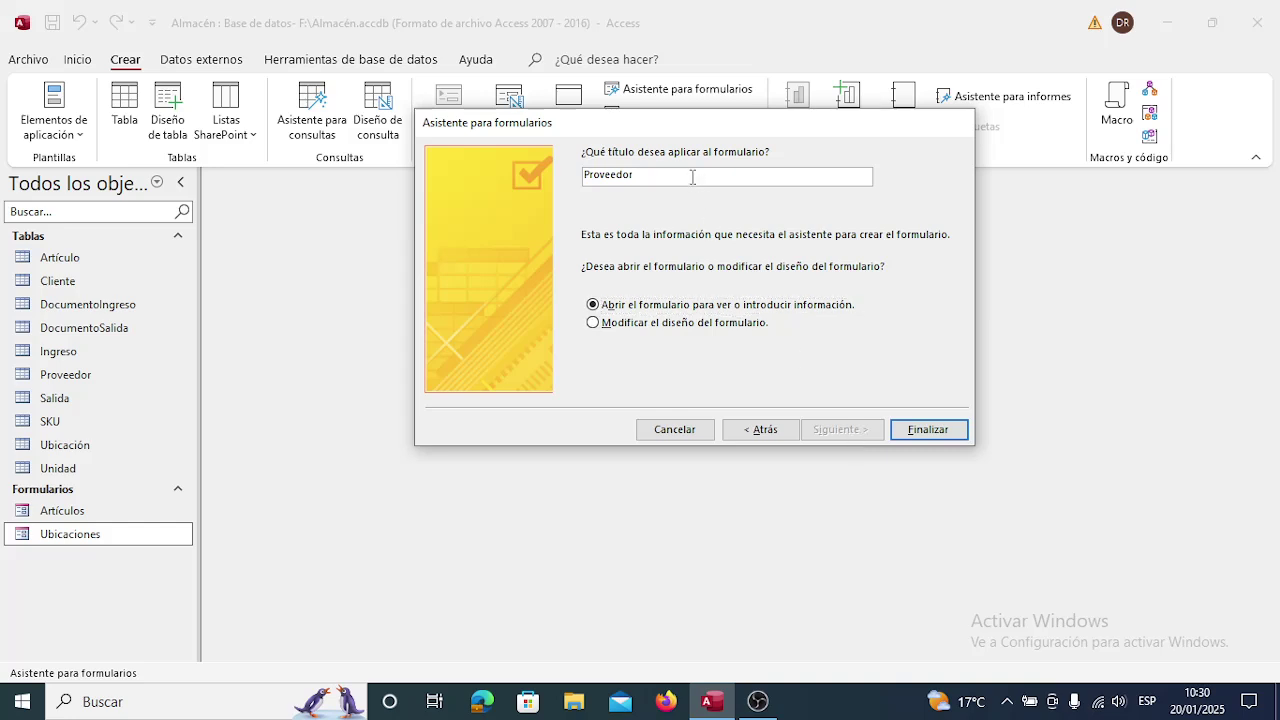
{"action": "type", "text": "es"}
{"action": "left_click", "coordinate": [926, 429]}
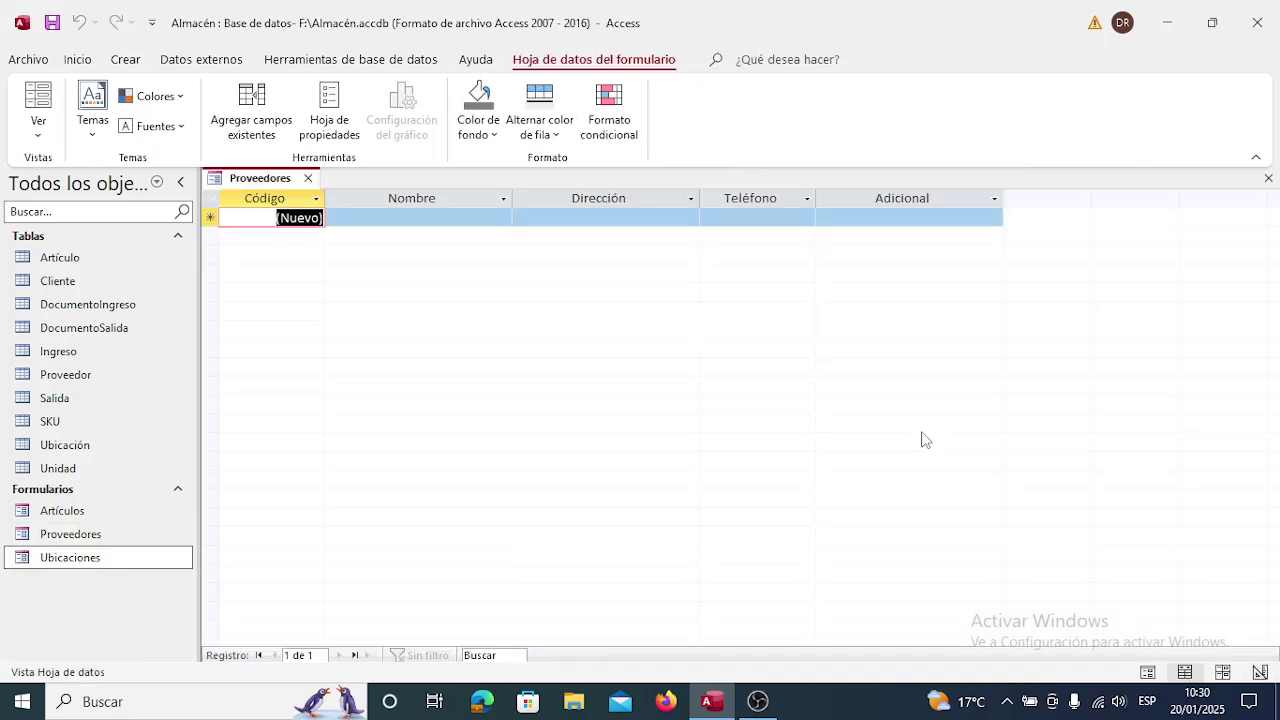
Move back and forth across the Código, Nombre, Dirección, Teléfono and Adicional fields of the new record.
{"action": "key", "text": "Tab"}
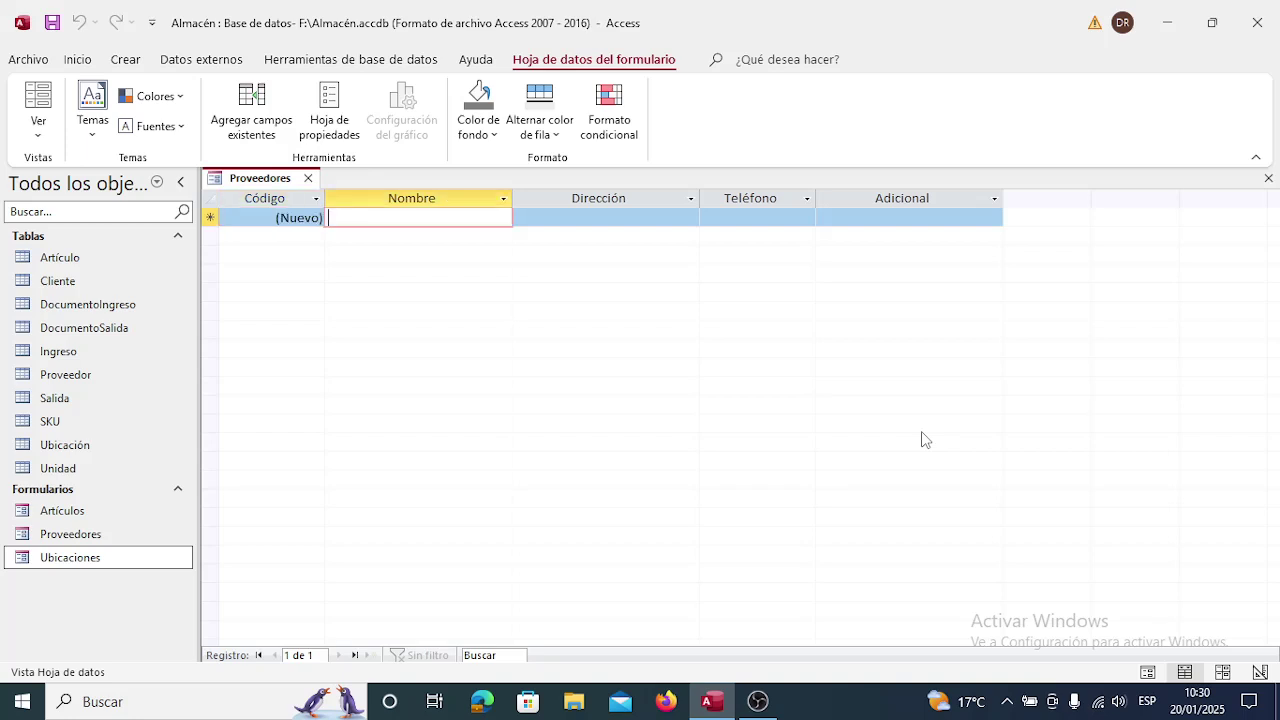
{"action": "key", "text": "Tab"}
{"action": "key", "text": "Tab"}
{"action": "key", "text": "Tab"}
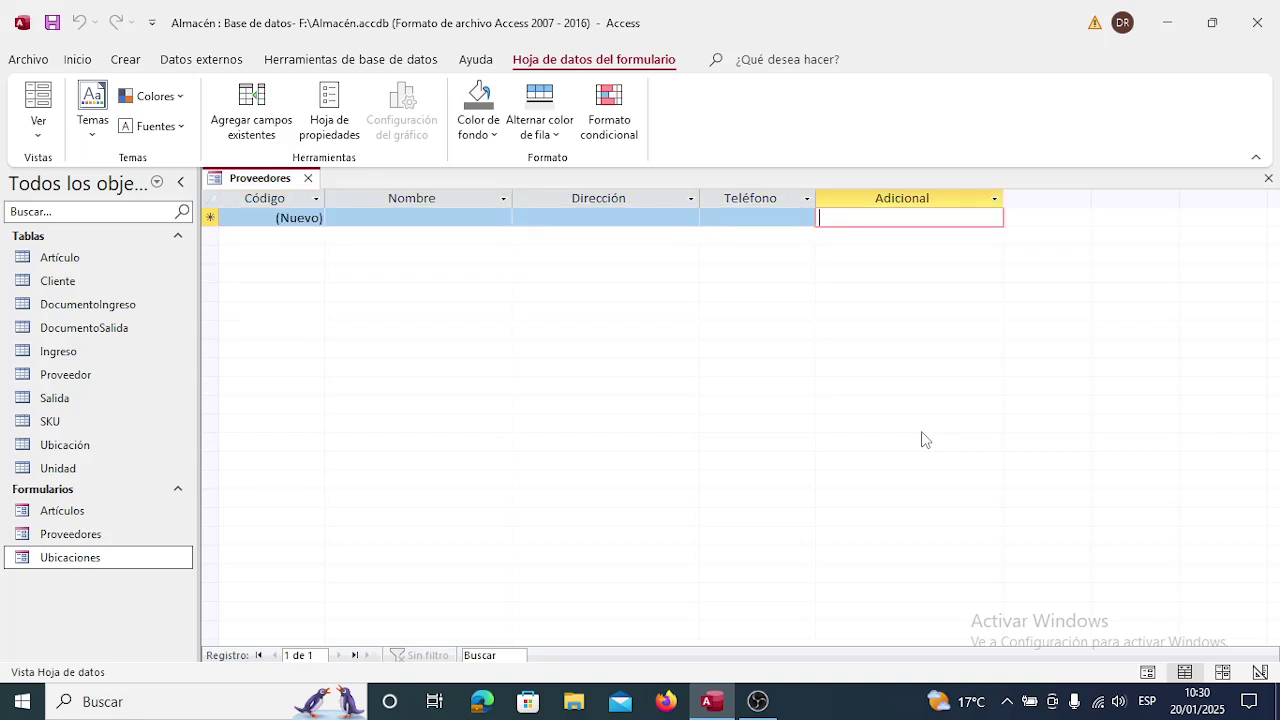
{"action": "key", "text": "shift+Tab"}
{"action": "key", "text": "shift+Tab"}
{"action": "key", "text": "shift+Tab"}
{"action": "key", "text": "shift+Tab"}
{"action": "key", "text": "Tab"}
{"action": "key", "text": "Tab"}
{"action": "key", "text": "Tab"}
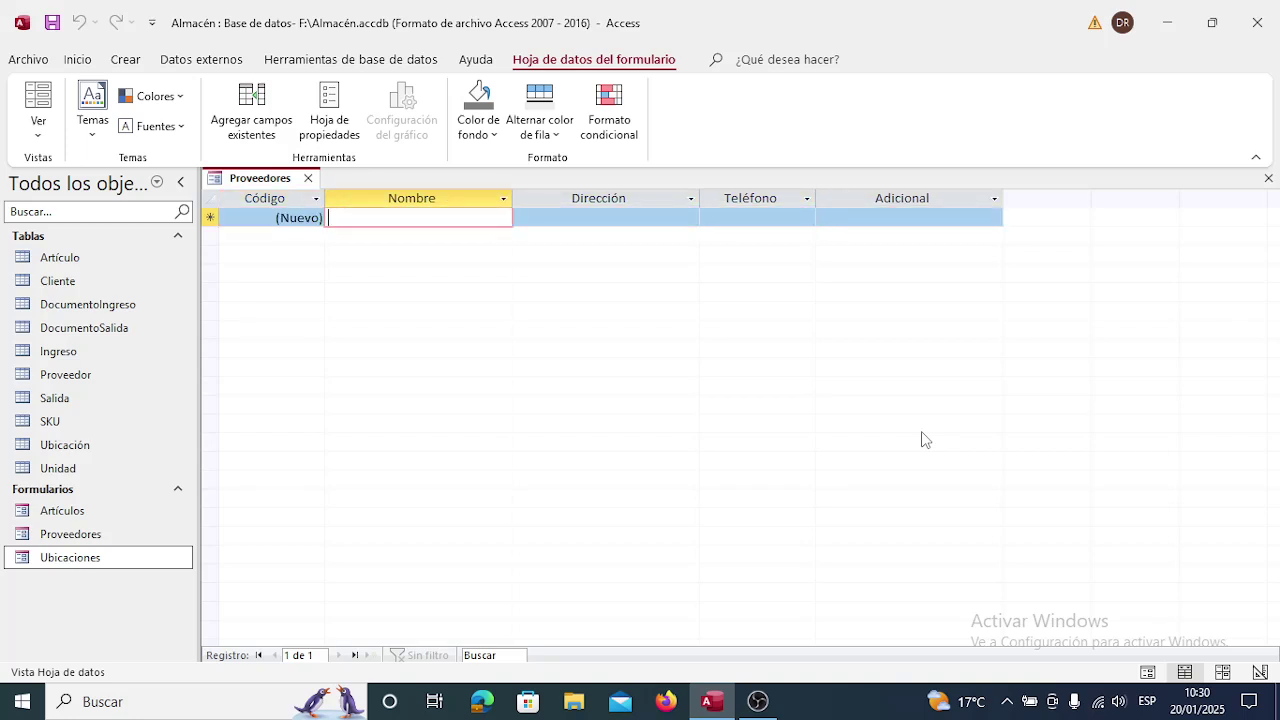
{"action": "key", "text": "Tab"}
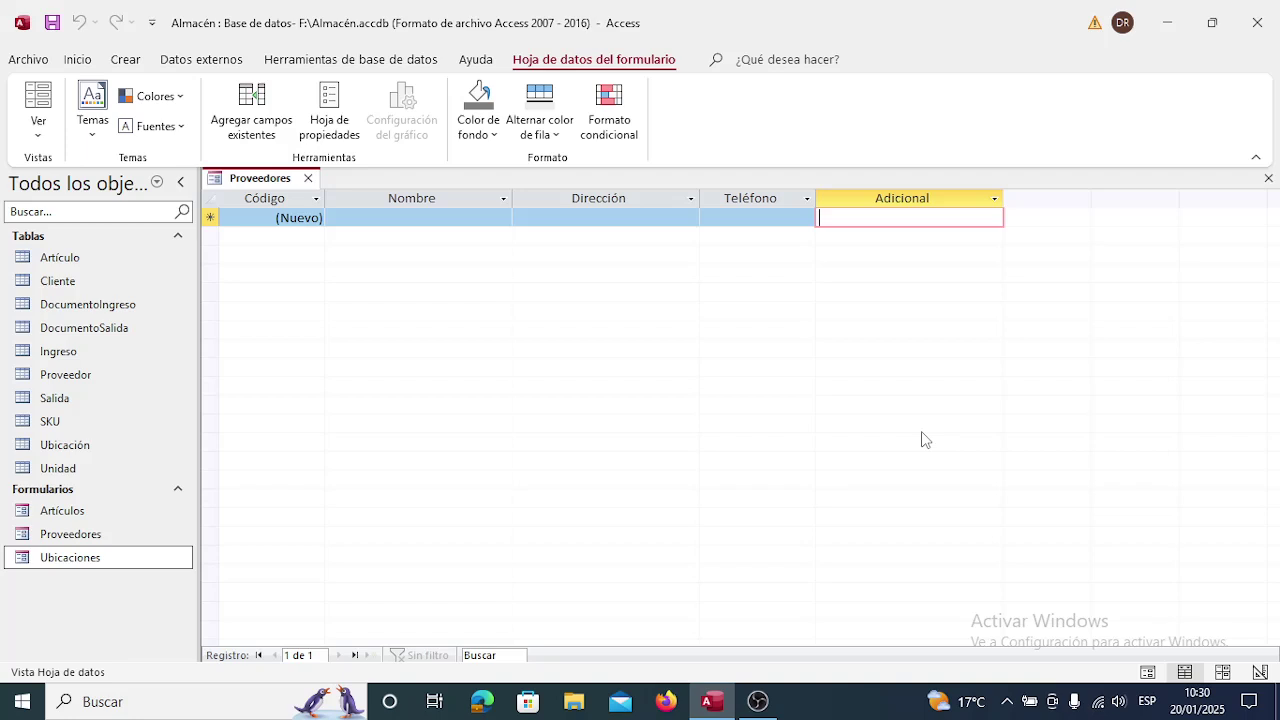
{"action": "key", "text": "shift+Tab"}
{"action": "key", "text": "shift+Tab"}
{"action": "key", "text": "shift+Tab"}
{"action": "key", "text": "shift+Tab"}
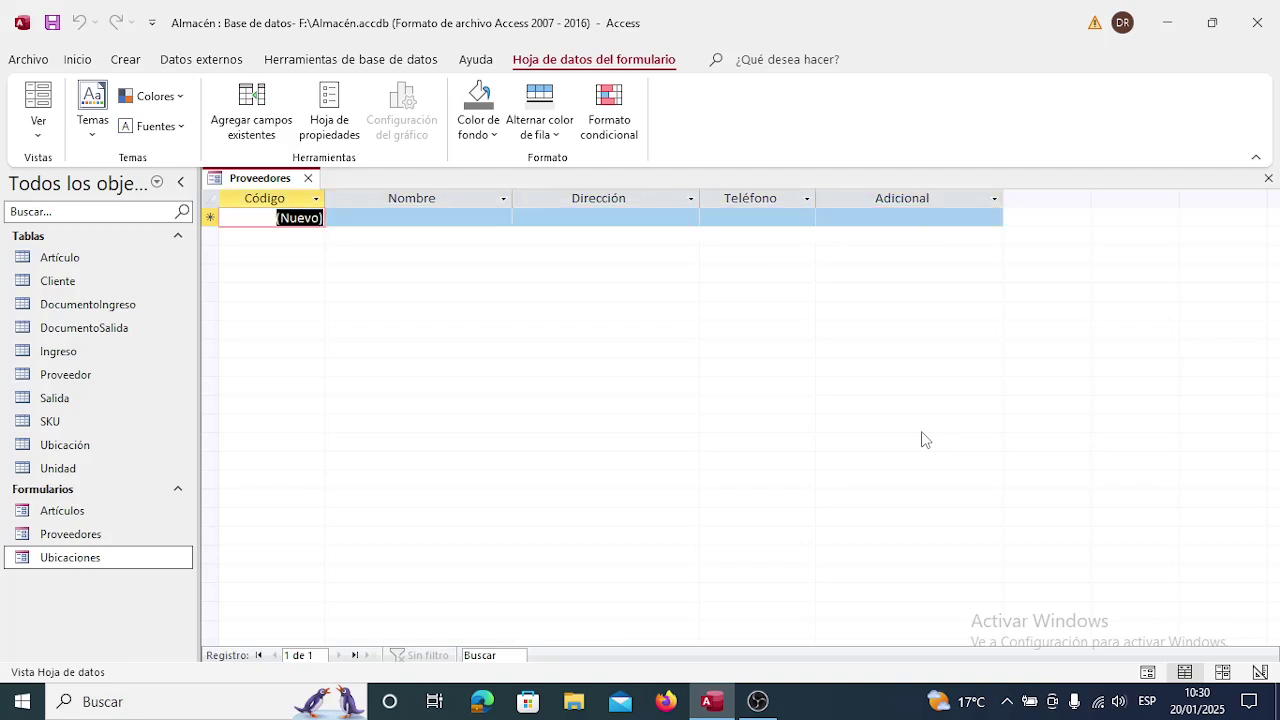
{"action": "key", "text": "Tab"}
{"action": "key", "text": "Tab"}
{"action": "key", "text": "Tab"}
{"action": "key", "text": "Tab"}
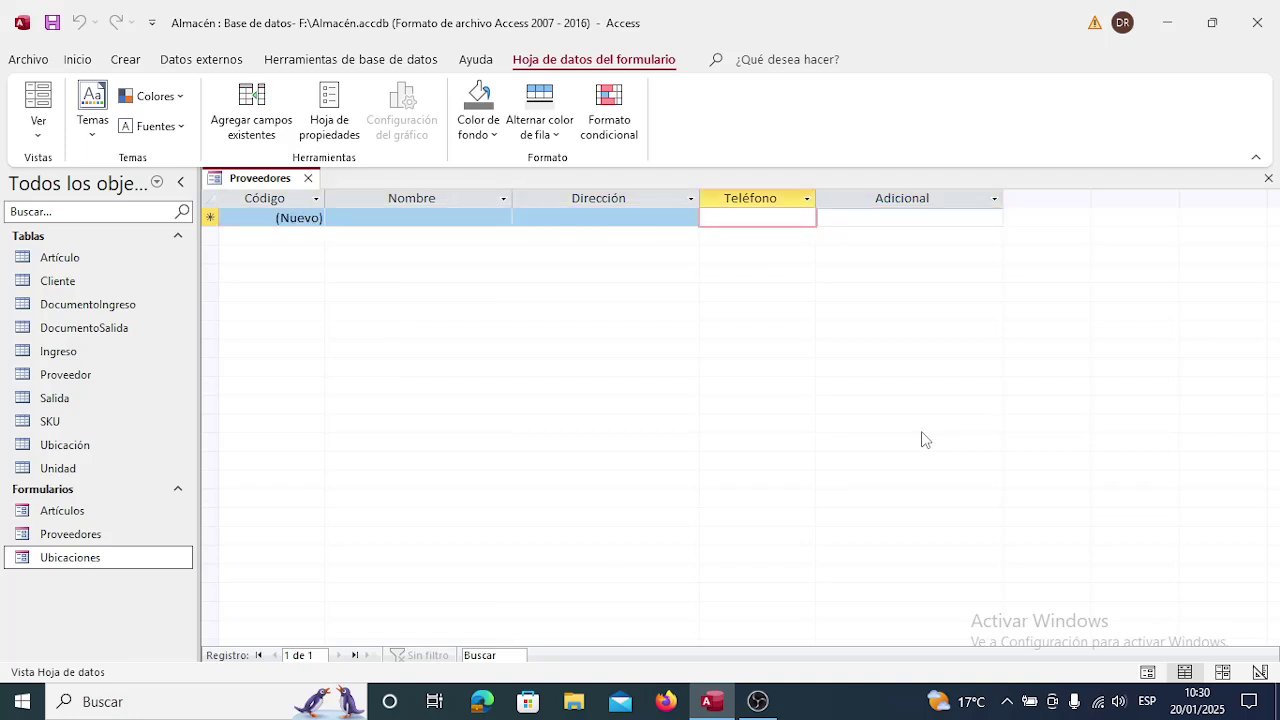
{"action": "key", "text": "shift+Tab"}
{"action": "key", "text": "shift+Tab"}
{"action": "key", "text": "shift+Tab"}
{"action": "key", "text": "shift+Tab"}
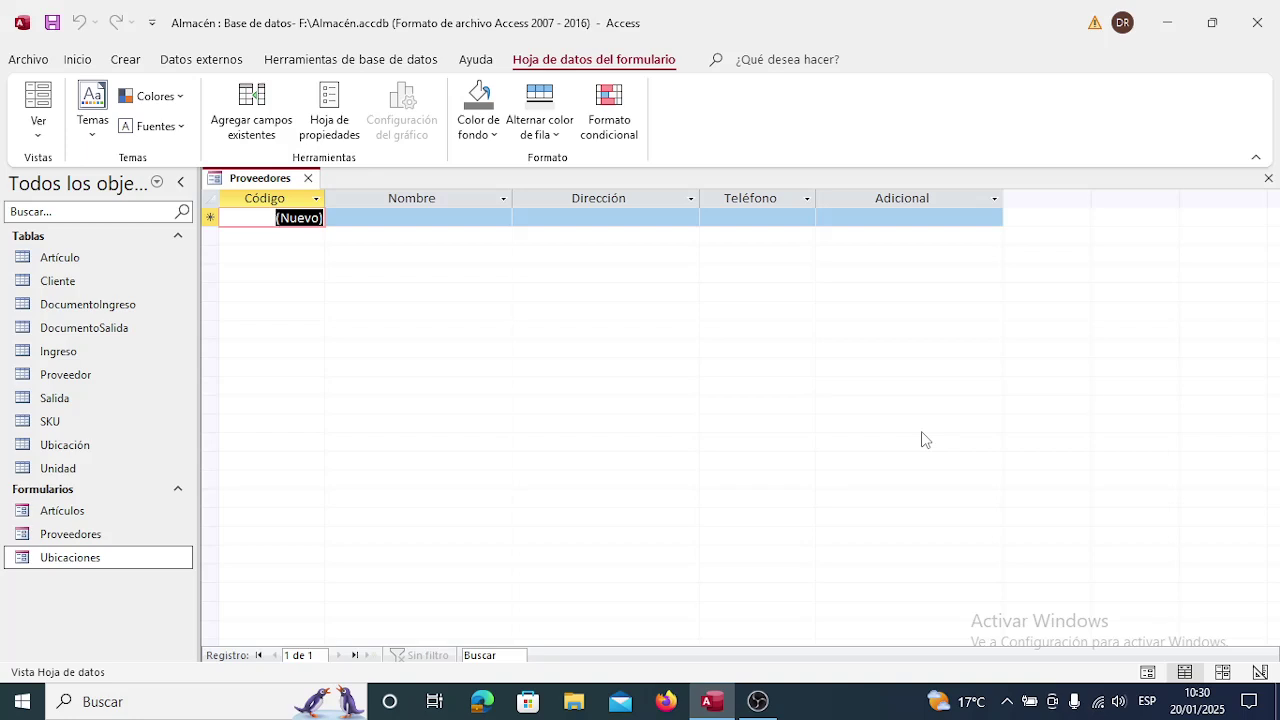
{"action": "key", "text": "Tab"}
{"action": "key", "text": "Tab"}
{"action": "key", "text": "Tab"}
{"action": "key", "text": "Tab"}
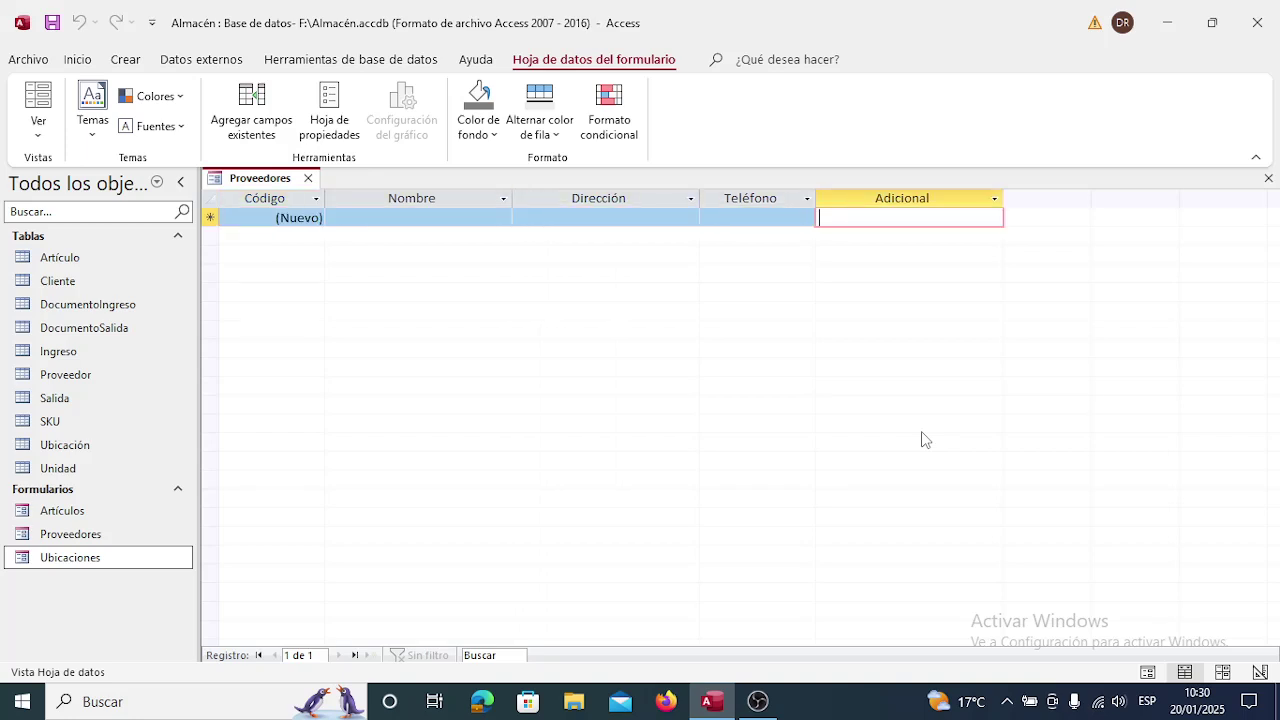
{"action": "key", "text": "shift+Tab"}
{"action": "key", "text": "shift+Tab"}
{"action": "key", "text": "shift+Tab"}
{"action": "key", "text": "shift+Tab"}
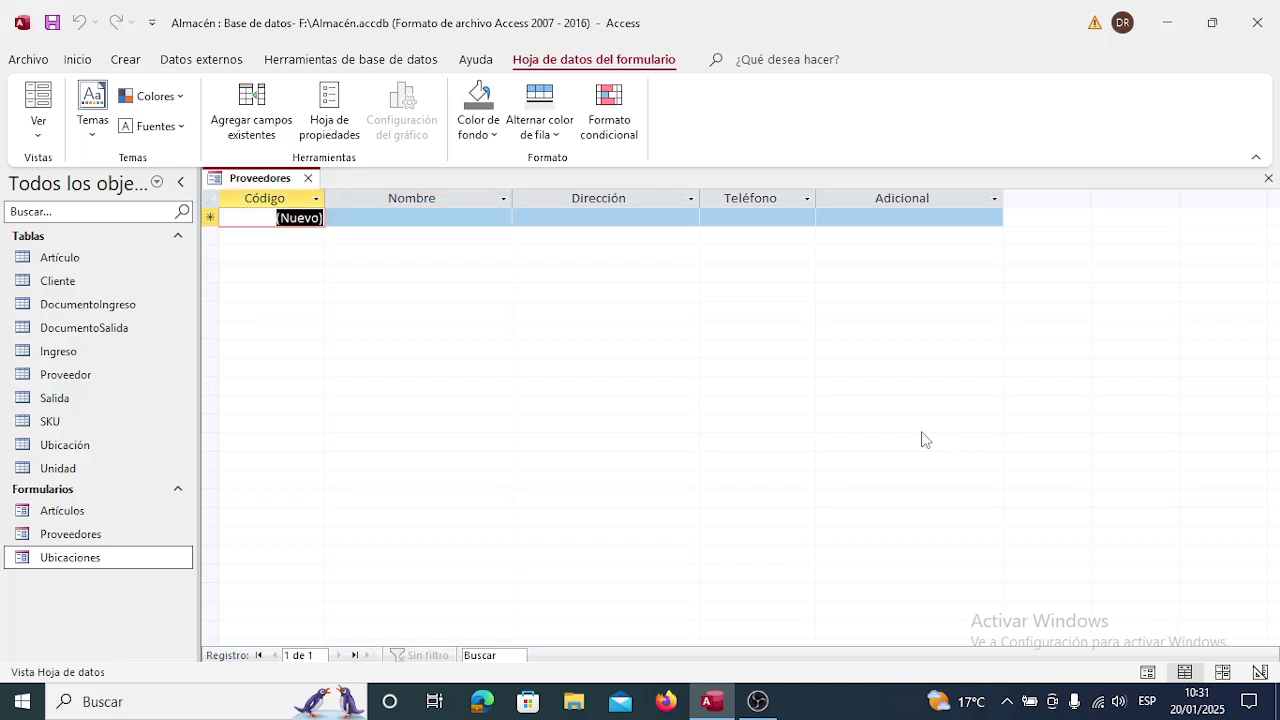
{"action": "key", "text": "Tab"}
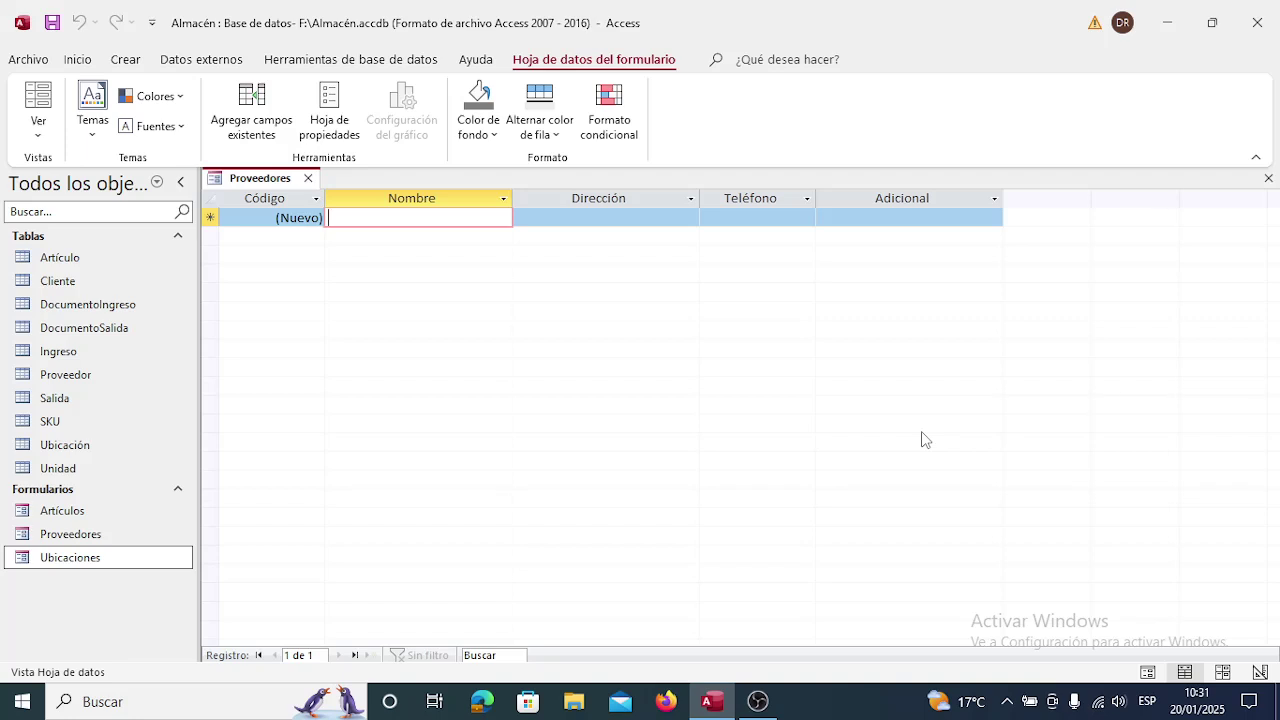
{"action": "key", "text": "Tab"}
{"action": "key", "text": "Tab"}
{"action": "key", "text": "Tab"}
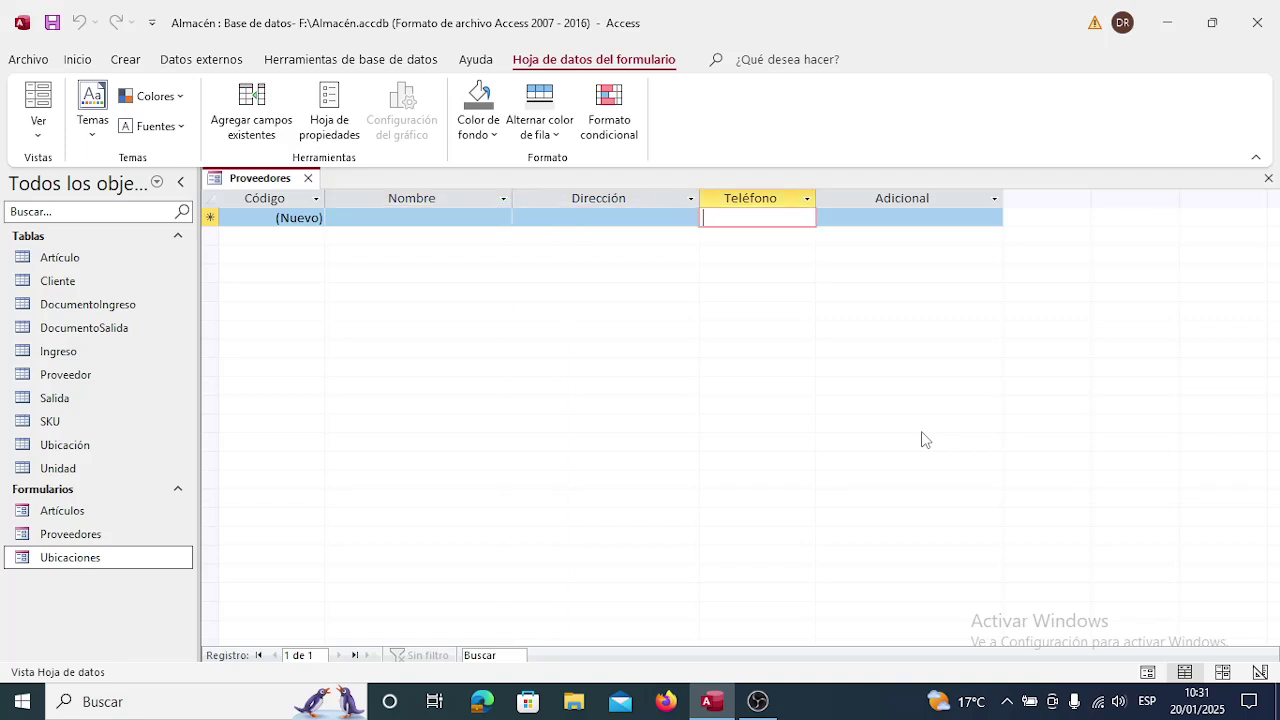
{"action": "key", "text": "shift+Tab"}
{"action": "key", "text": "shift+Tab"}
{"action": "key", "text": "shift+Tab"}
{"action": "key", "text": "shift+Tab"}
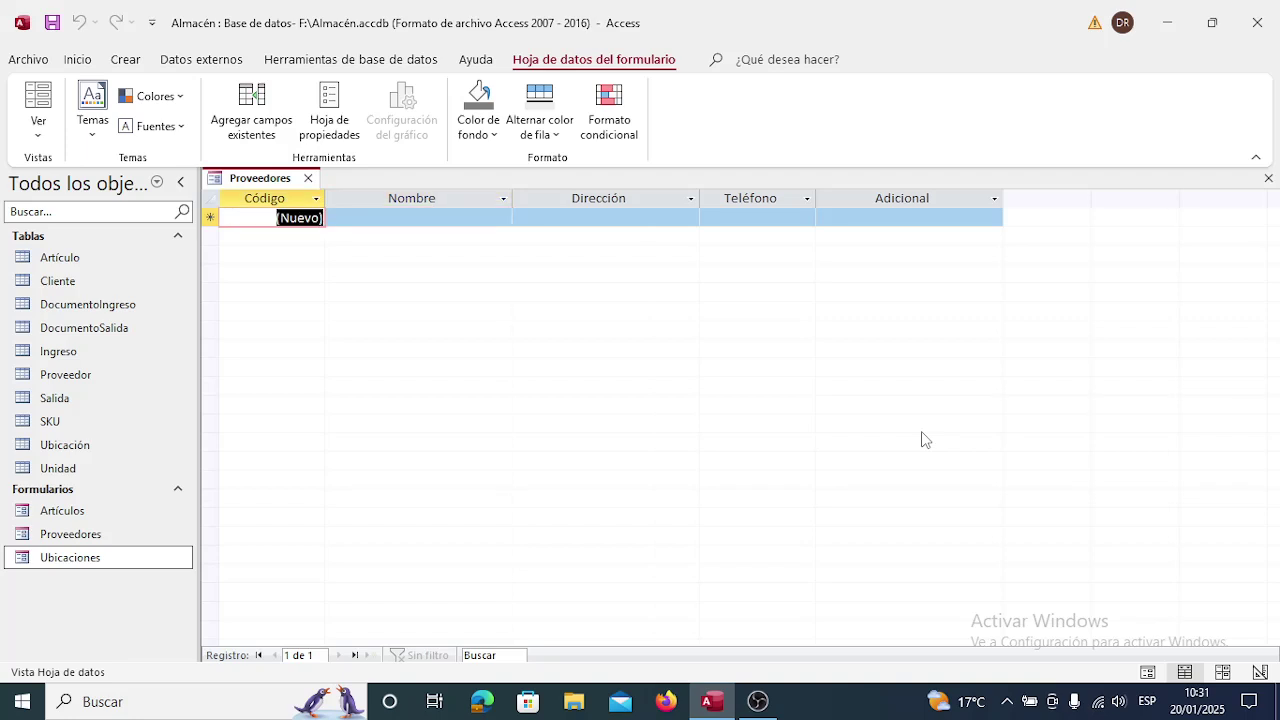
{"action": "key", "text": "Tab"}
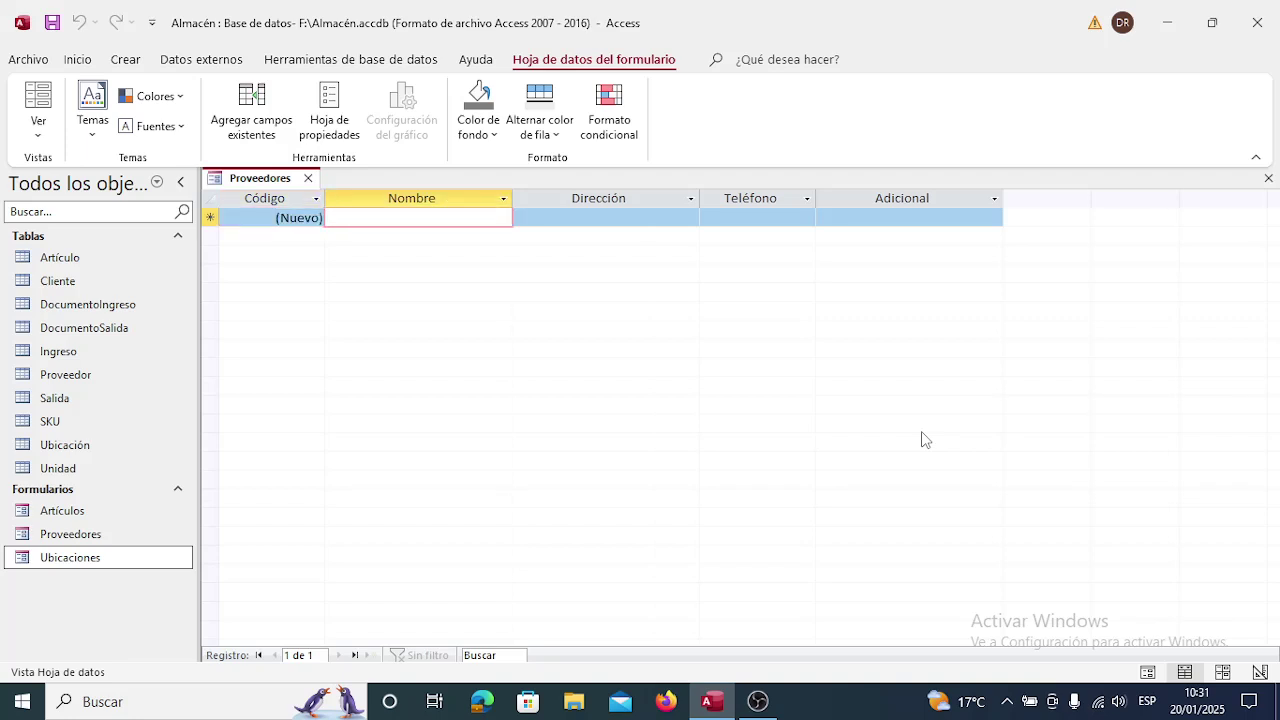
{"action": "key", "text": "Tab"}
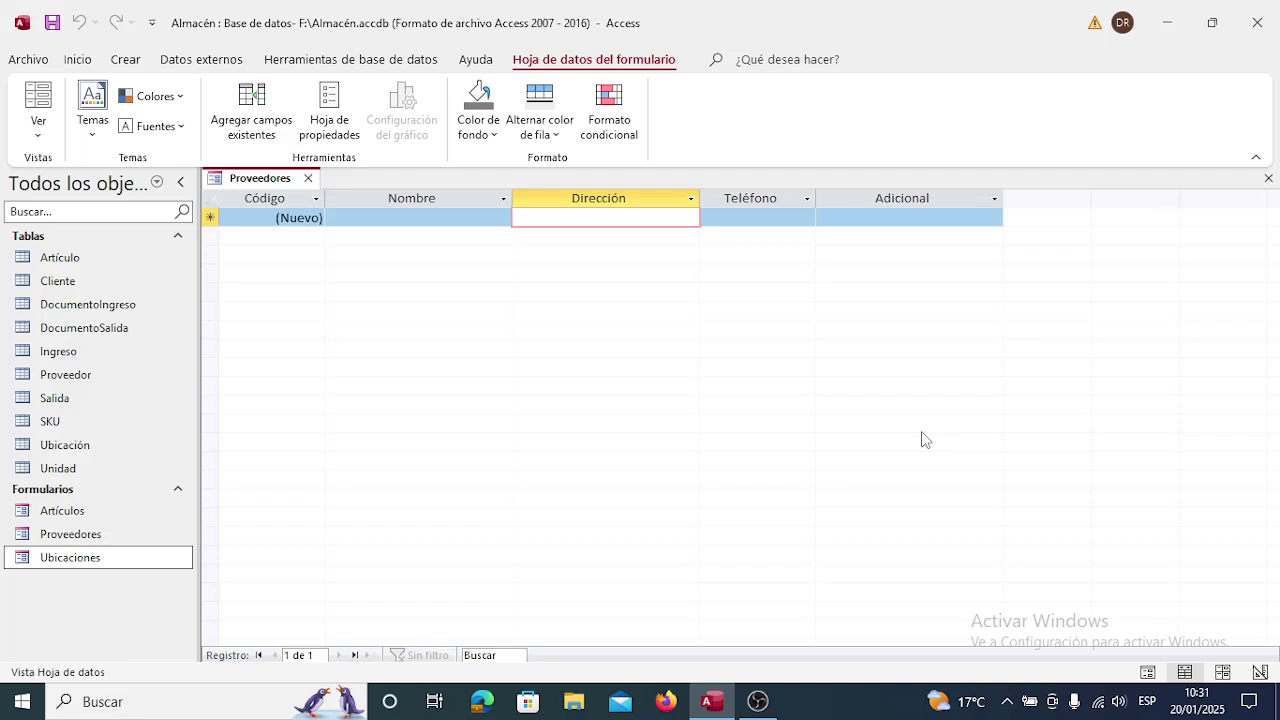
{"action": "key", "text": "Tab"}
{"action": "key", "text": "Tab"}
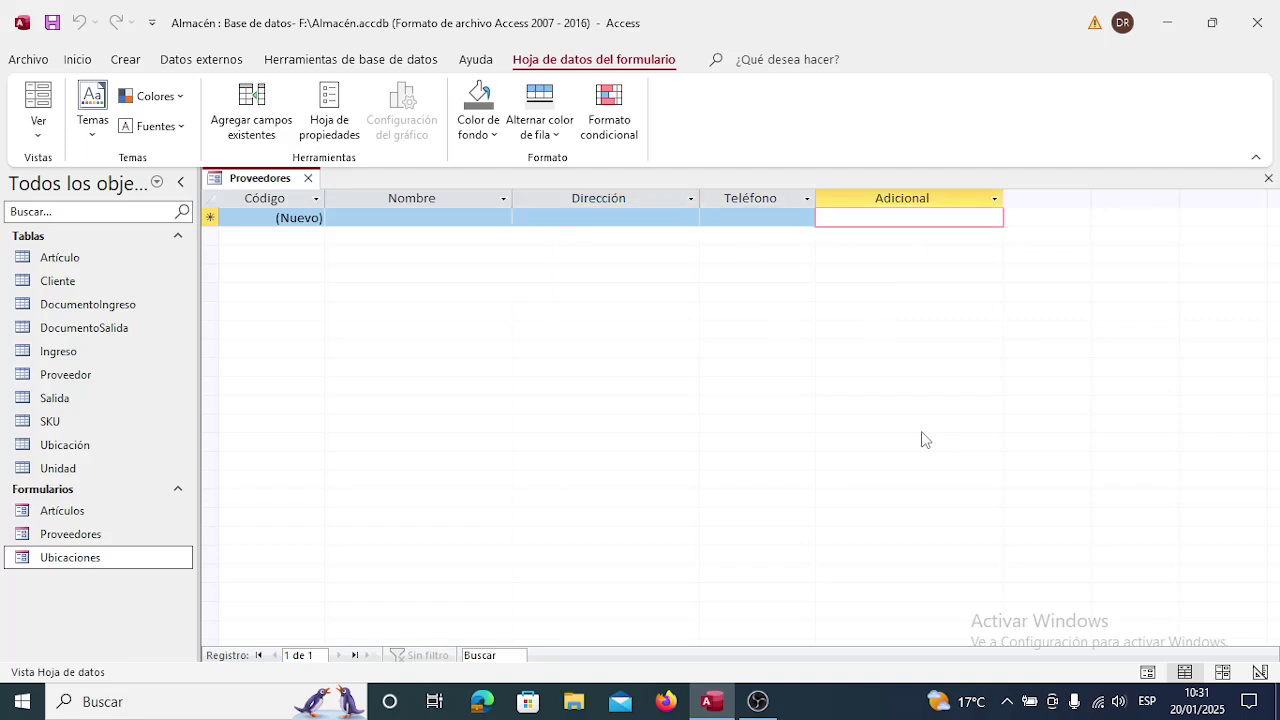
{"action": "key", "text": "shift+Tab"}
{"action": "key", "text": "shift+Tab"}
{"action": "key", "text": "shift+Tab"}
{"action": "key", "text": "shift+Tab"}
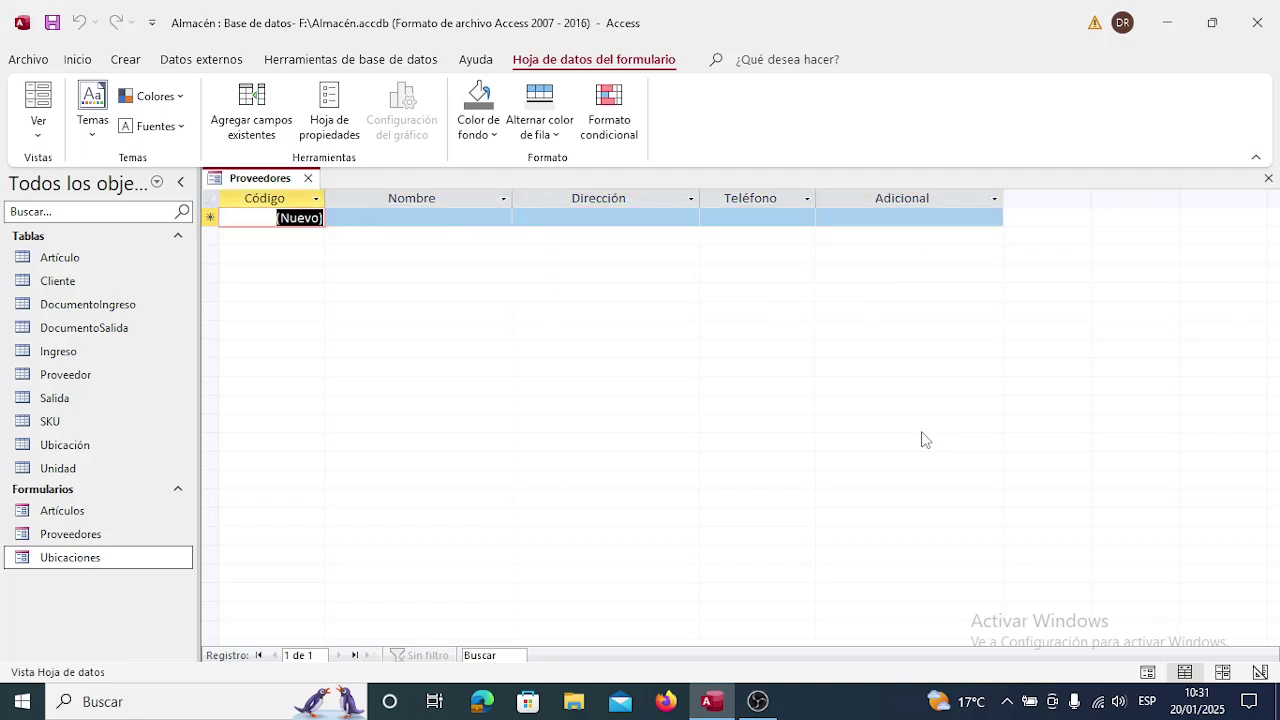
{"action": "key", "text": "Tab"}
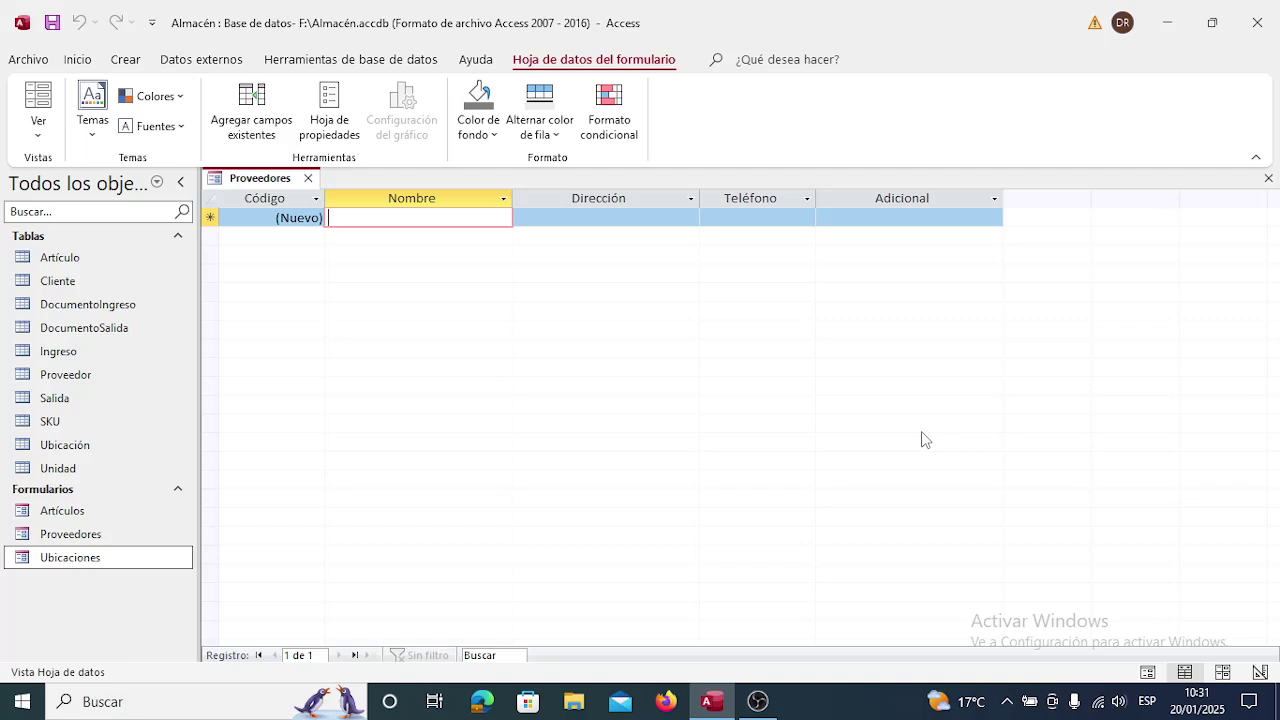
Enter supplier La Papelera with its street address, phone number and note 'Material de escritorio y papeleria'.
{"action": "type", "text": "L"}
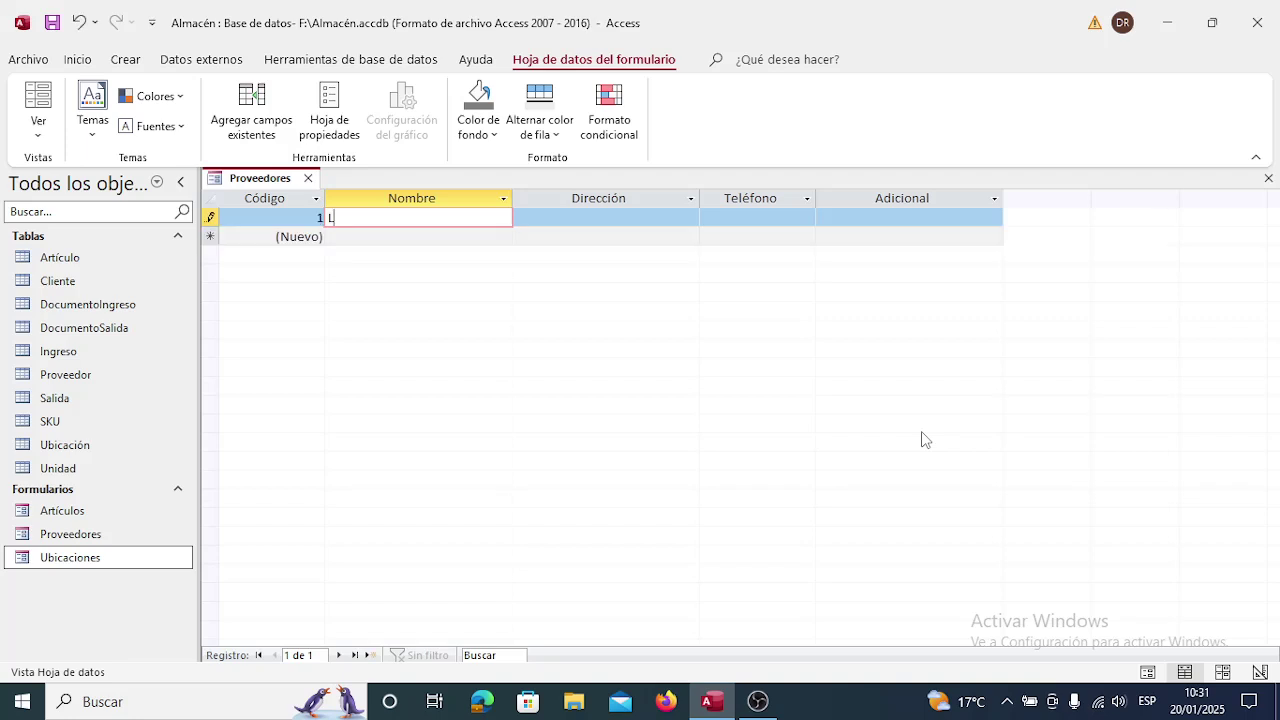
{"action": "type", "text": "a Papelera"}
{"action": "key", "text": "Tab"}
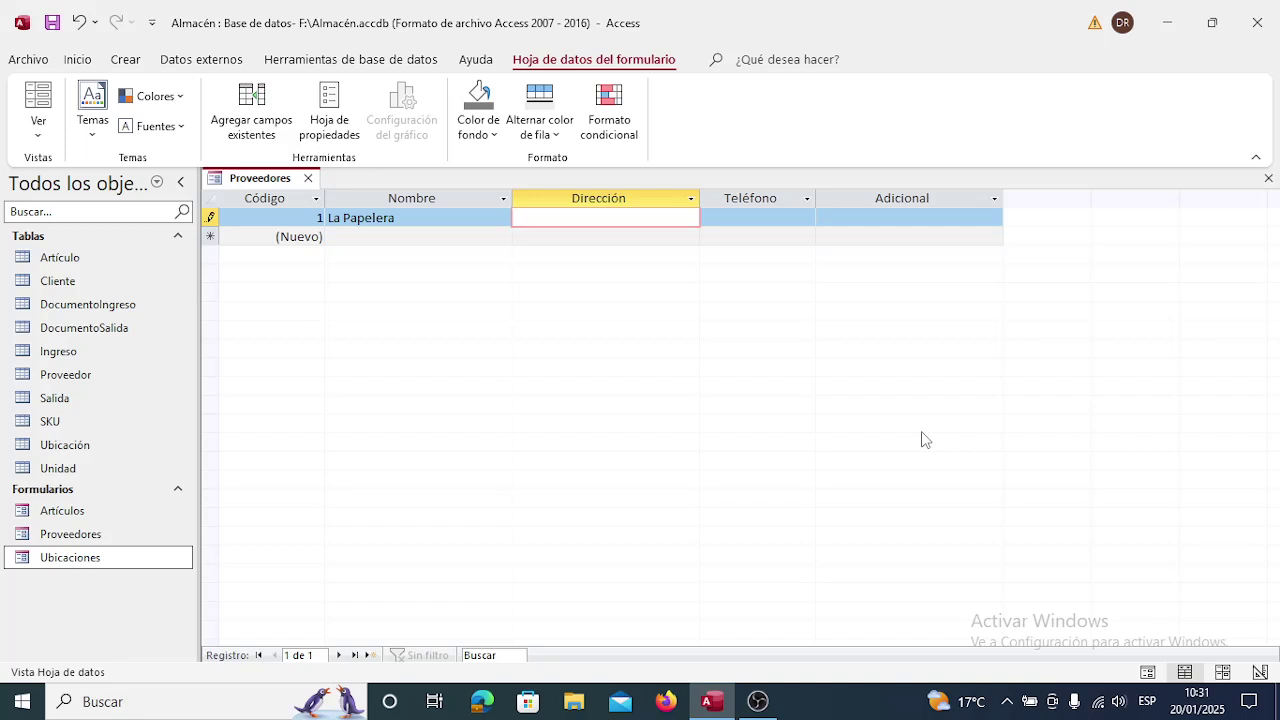
{"action": "type", "text": "Calle Avaroa esquina Eulogio"}
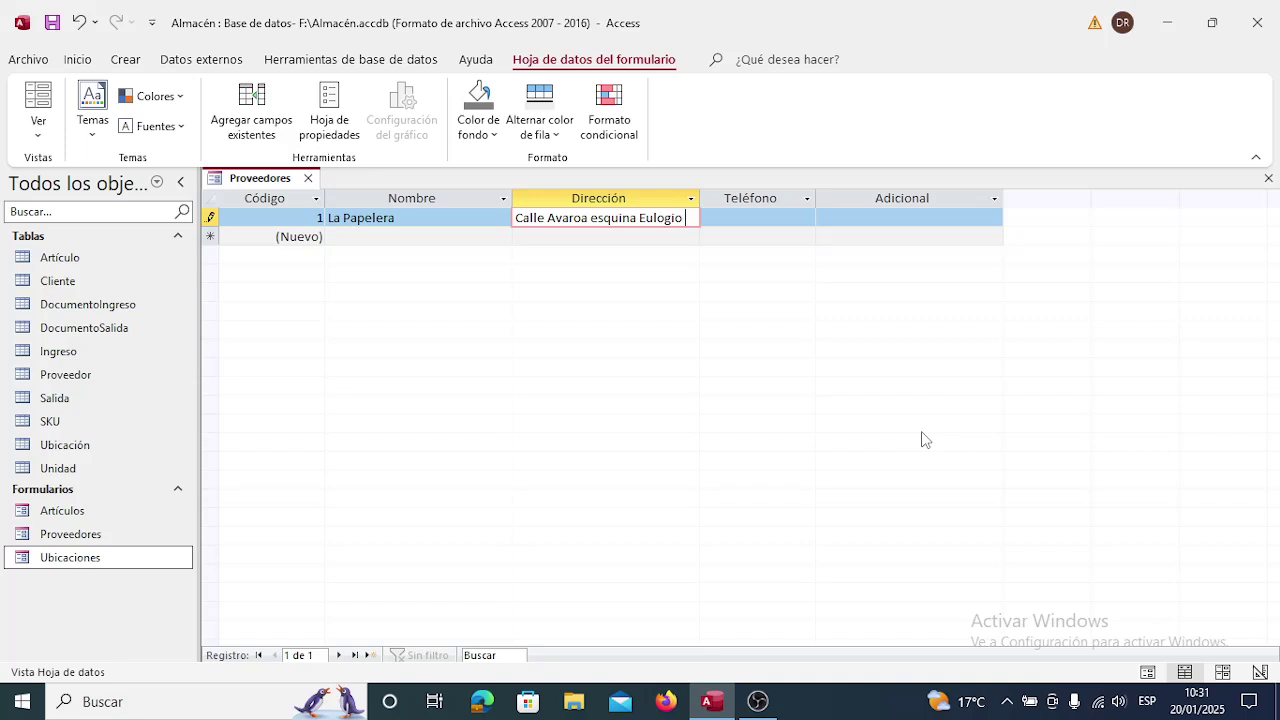
{"action": "type", "text": " Ruiz"}
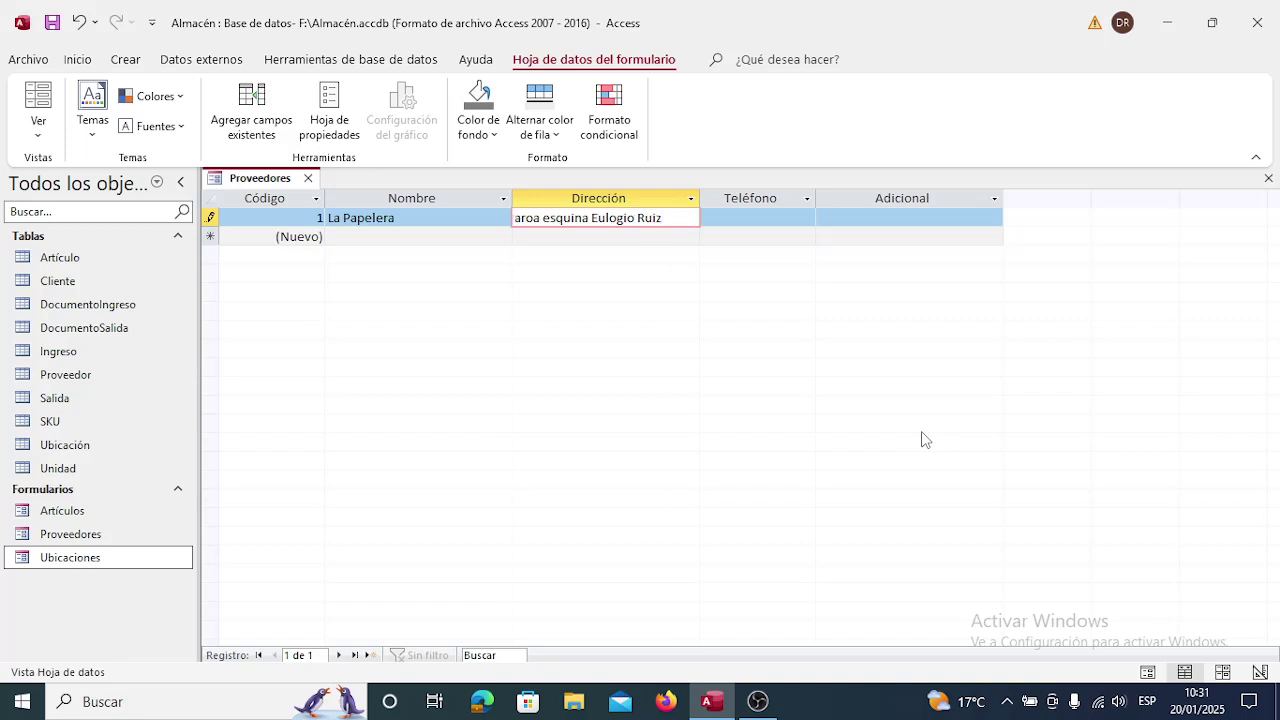
{"action": "key", "text": "Tab"}
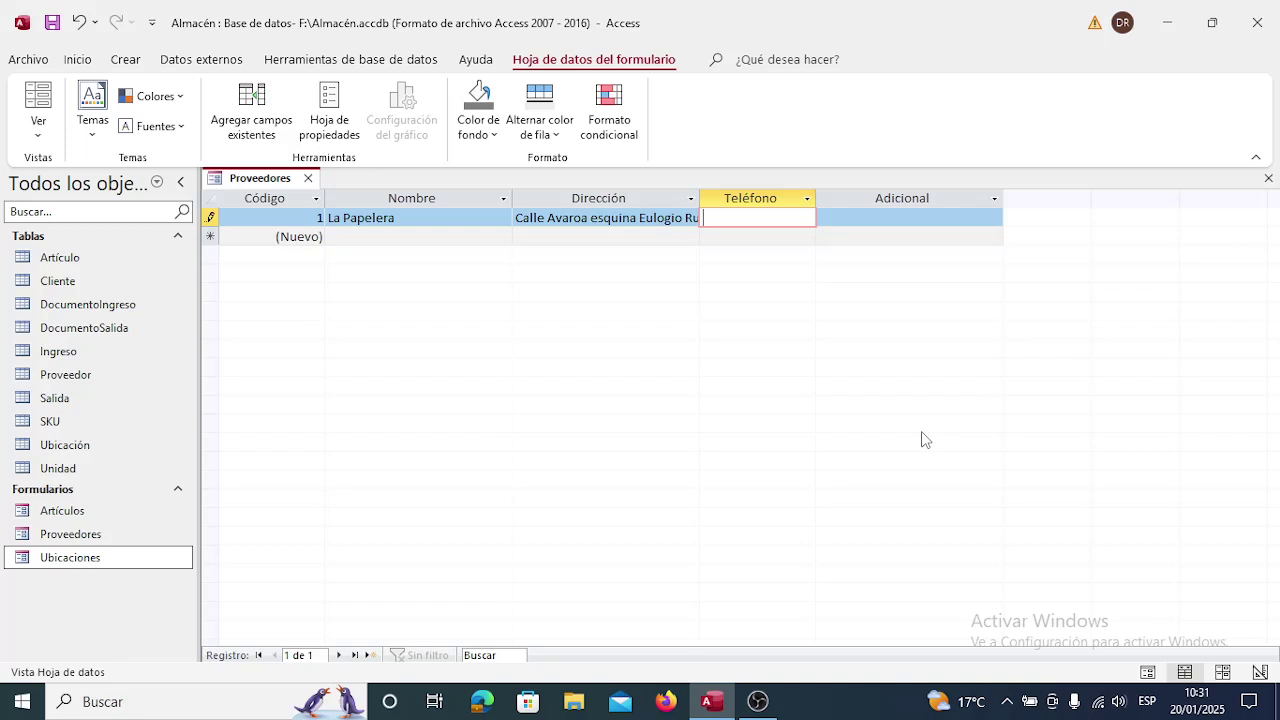
{"action": "type", "text": "46662324"}
{"action": "key", "text": "Tab"}
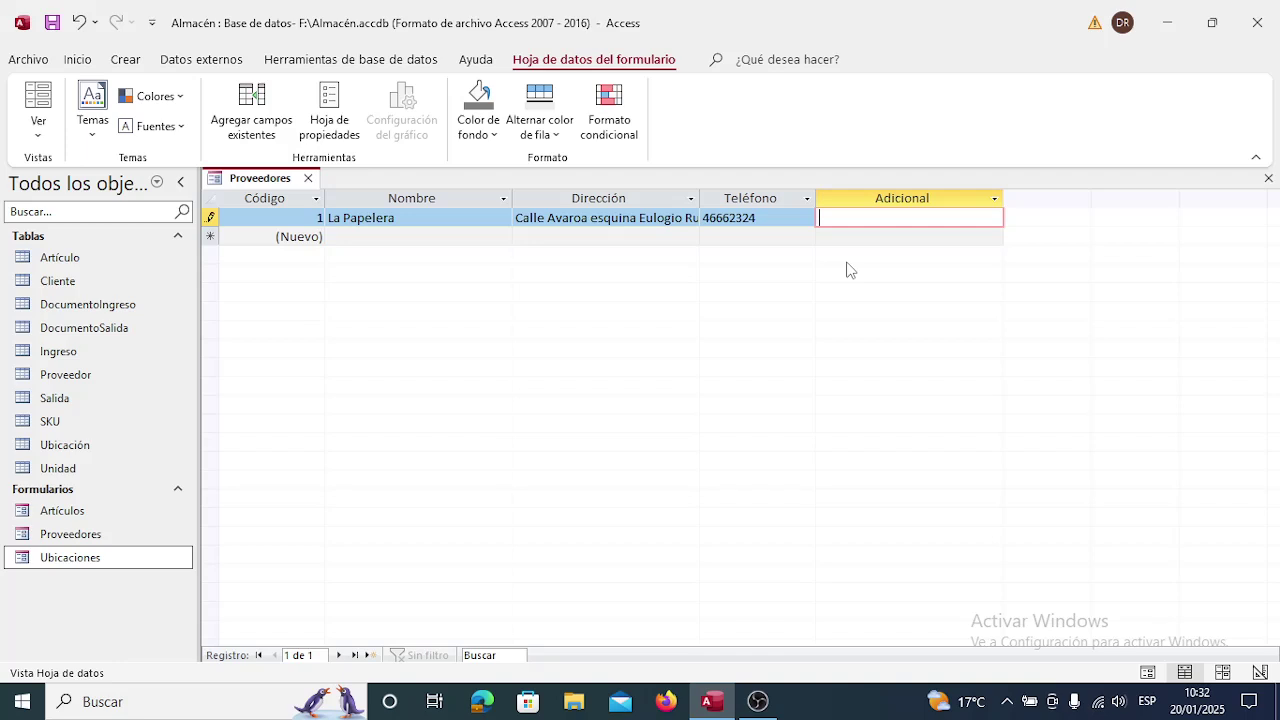
{"action": "type", "text": "Material de escritorio y pa"}
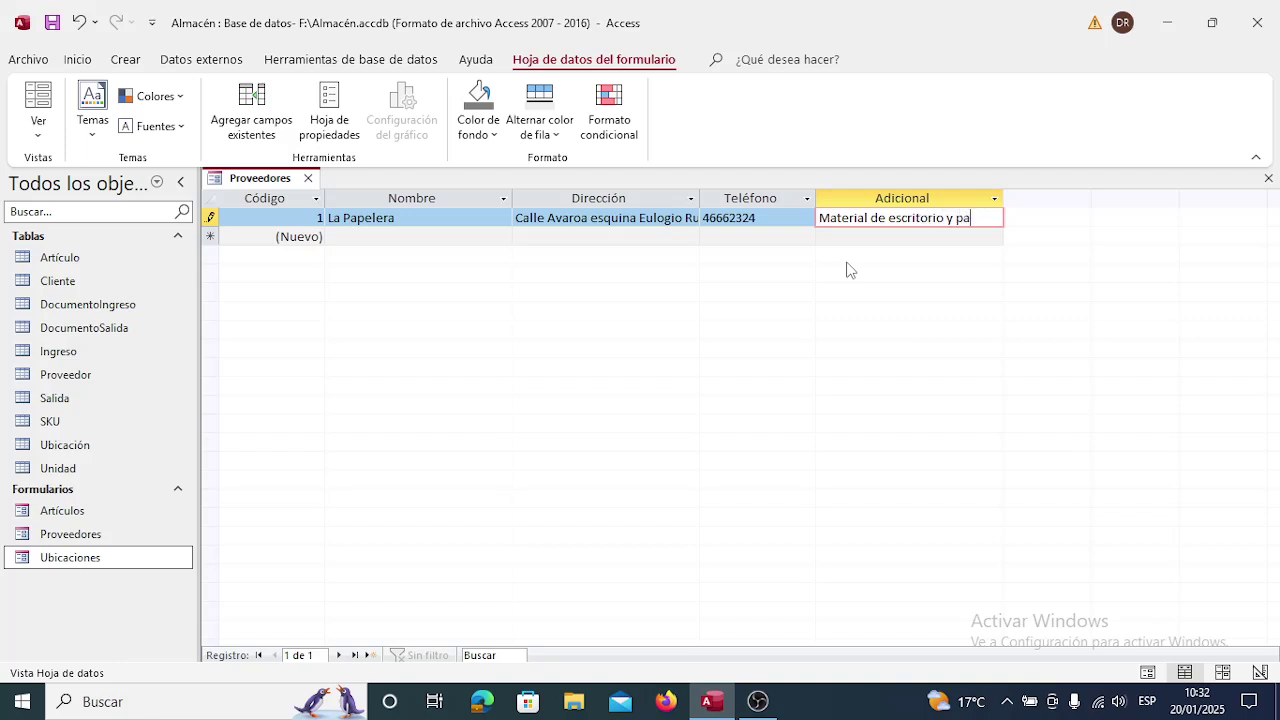
{"action": "type", "text": "peleria"}
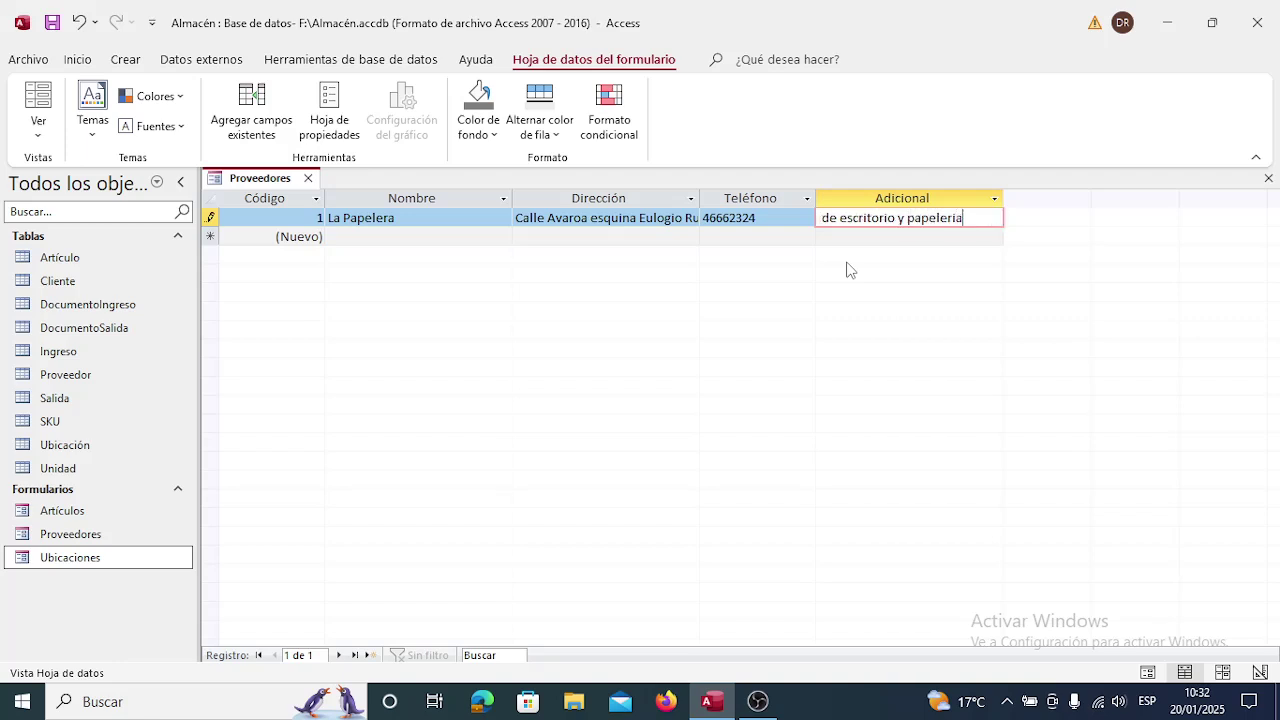
{"action": "key", "text": "Tab"}
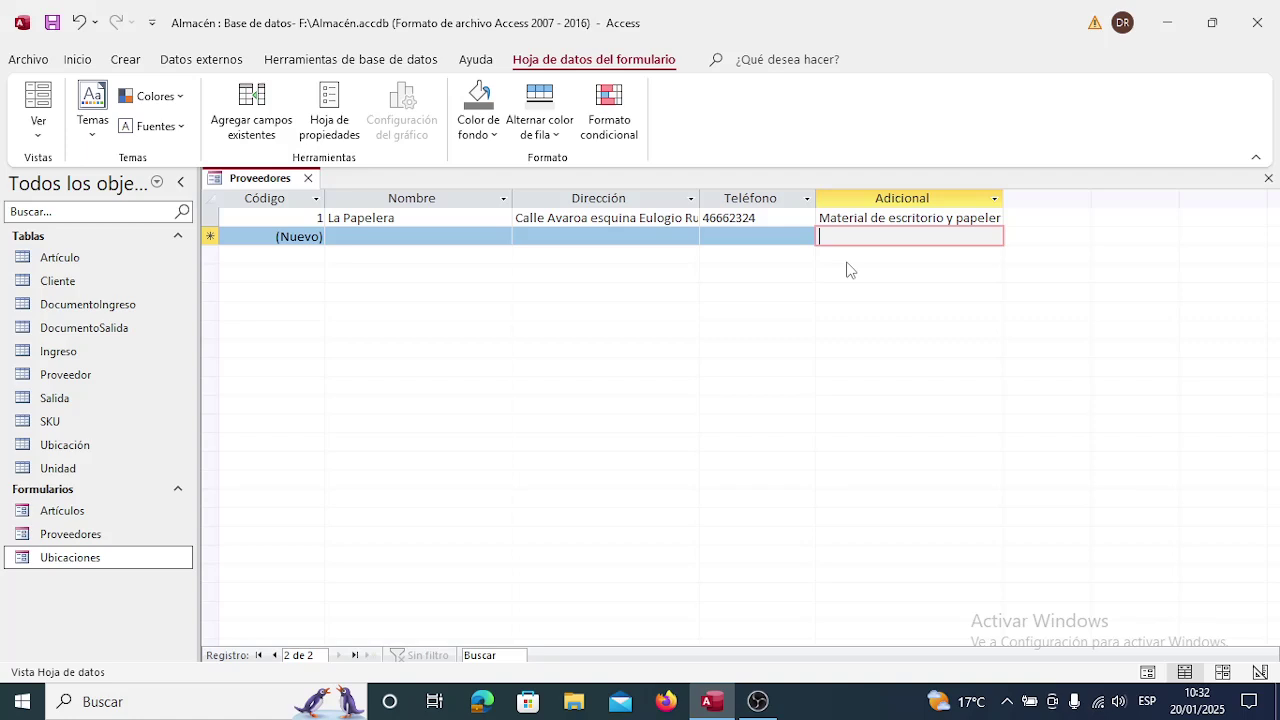
Close the Proveedores form and open the Proveedor table in Vista Diseño.
{"action": "left_click", "coordinate": [309, 179]}
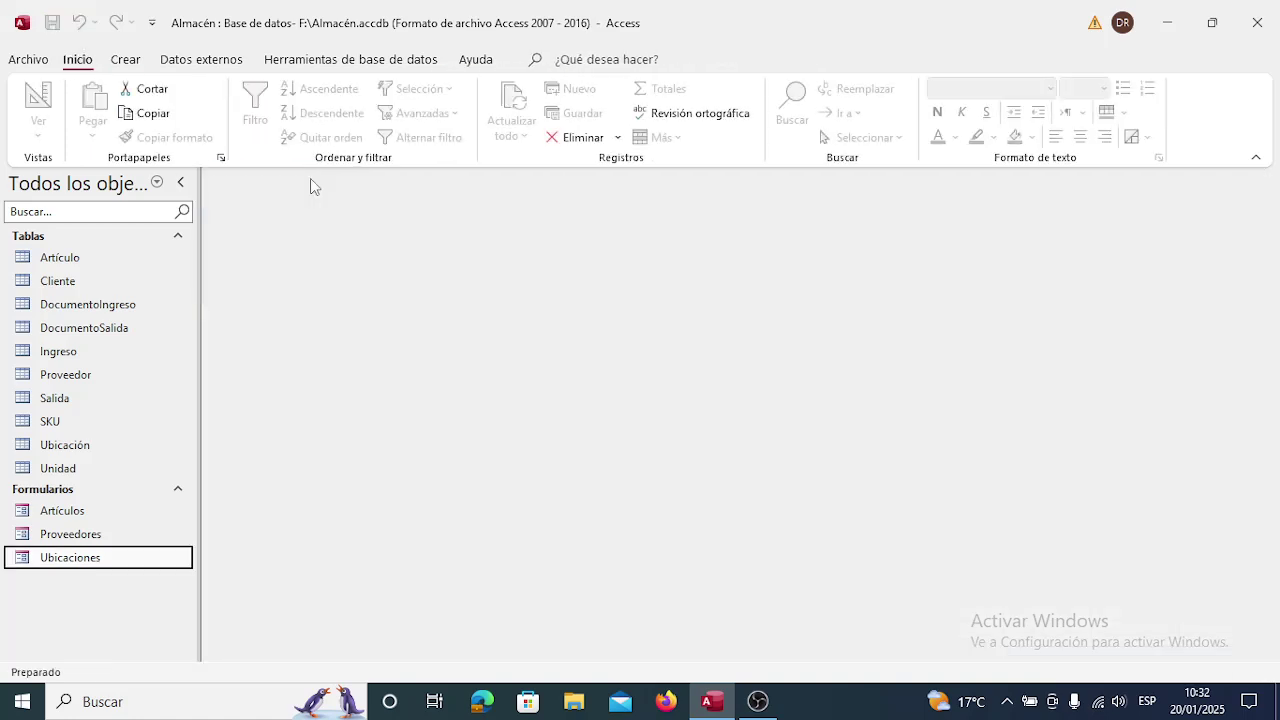
{"action": "right_click", "coordinate": [75, 379]}
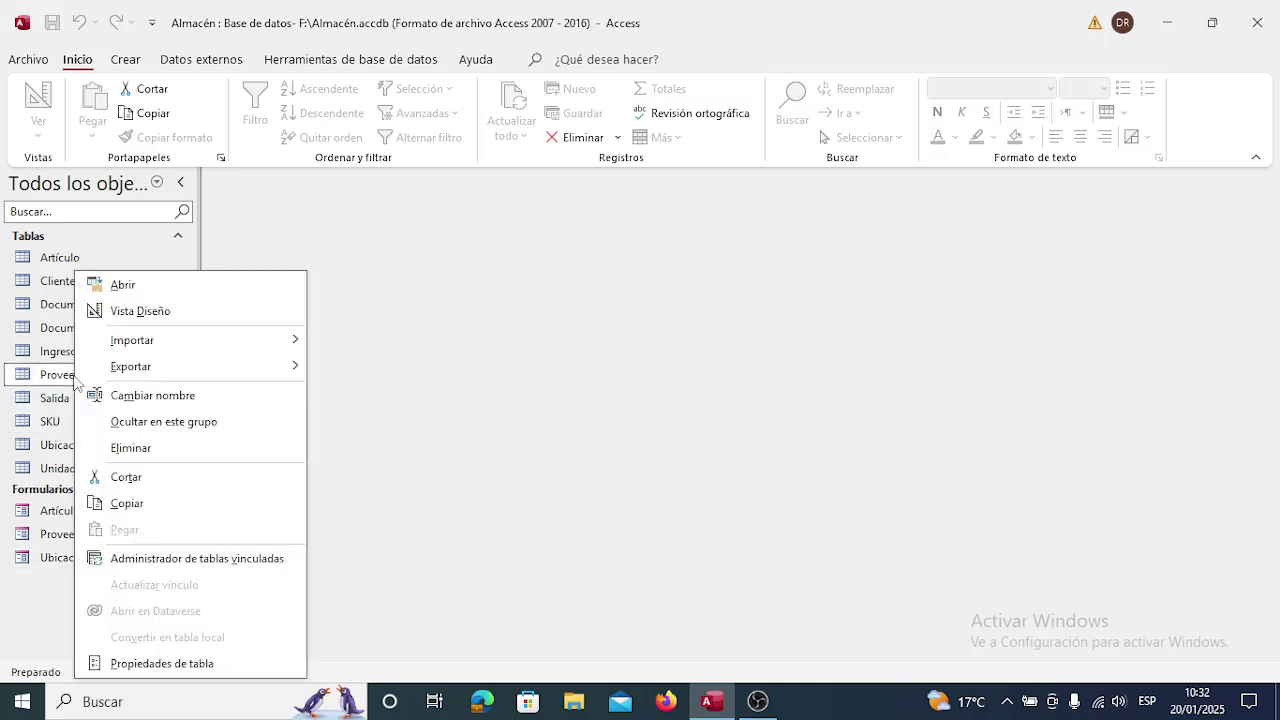
{"action": "left_click", "coordinate": [146, 313]}
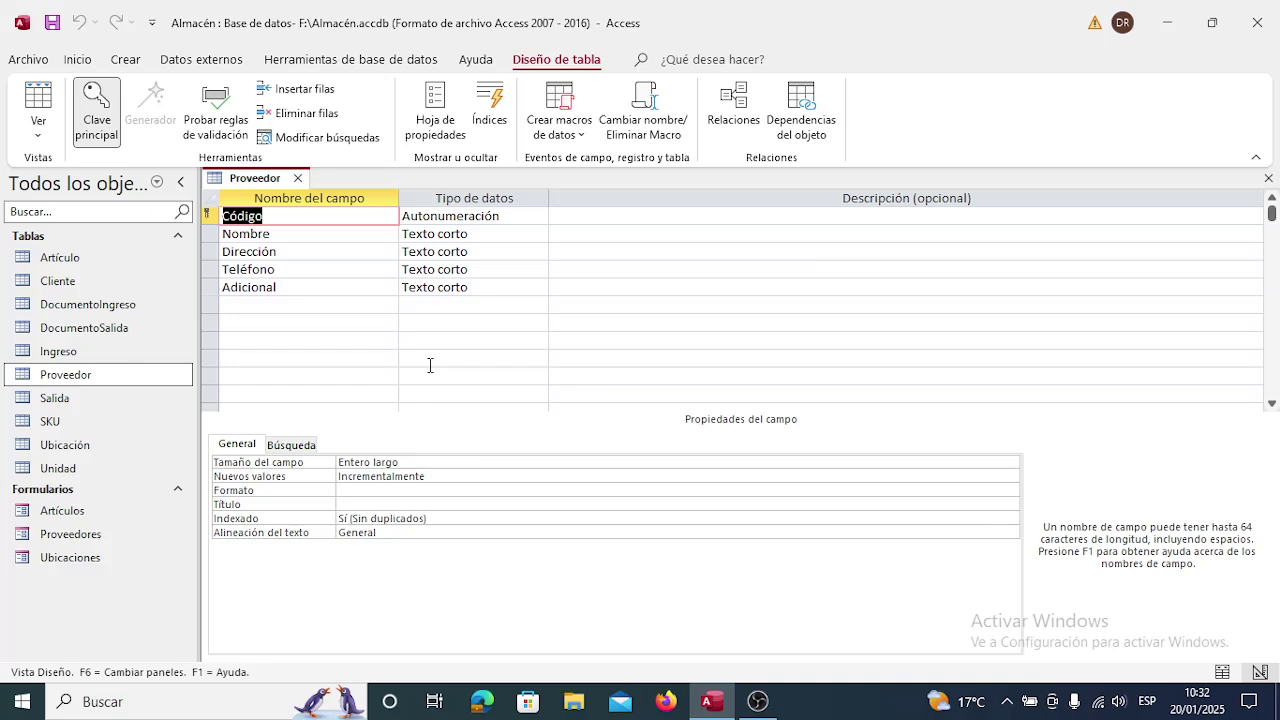
Describe Código, Nombre and Dirección as 'Código del proveedor', 'Nombre del proveedor', 'Dirección física del proveedor'.
{"action": "key", "text": "Tab"}
{"action": "key", "text": "Tab"}
{"action": "type", "text": "C"}
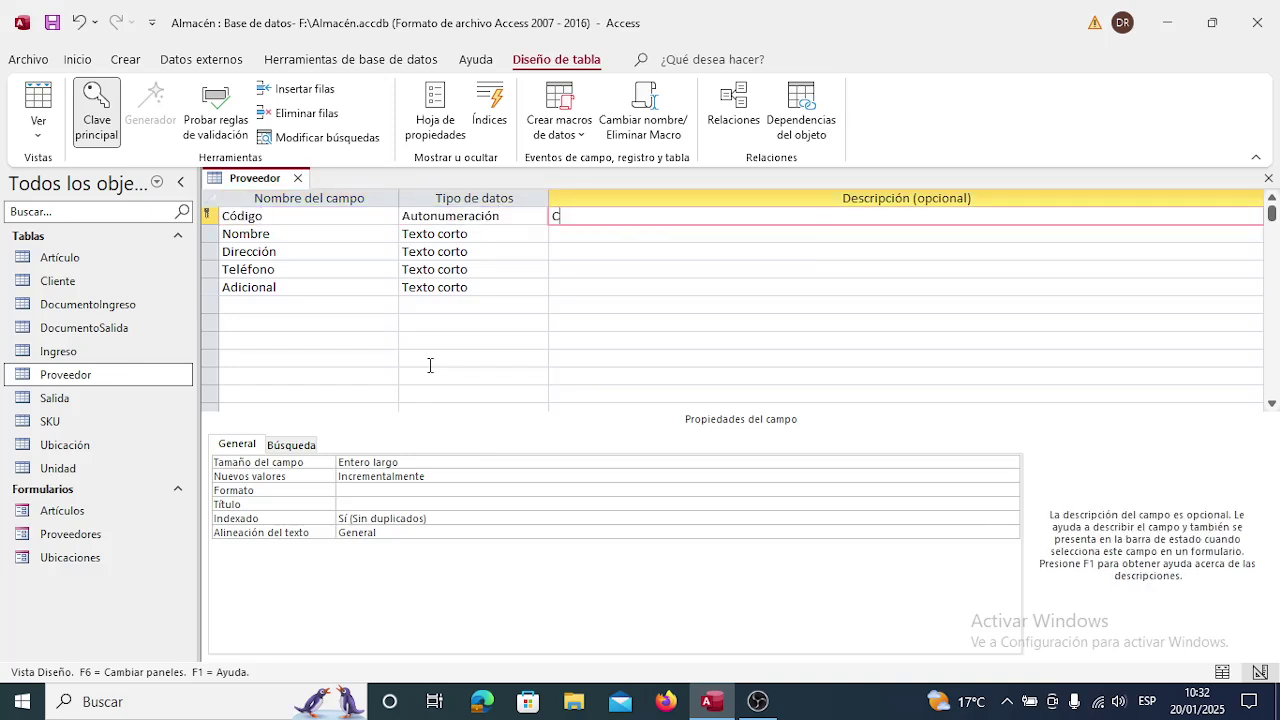
{"action": "type", "text": "ódigo del proveedor"}
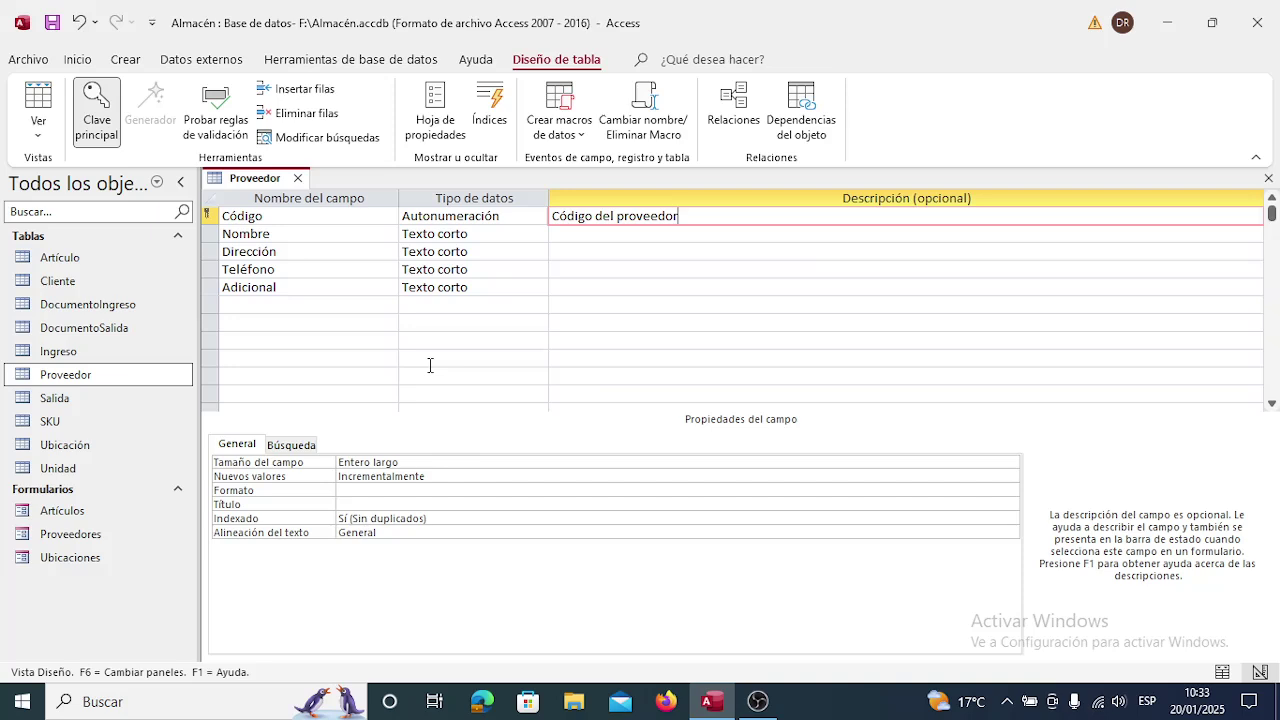
{"action": "key", "text": "Down"}
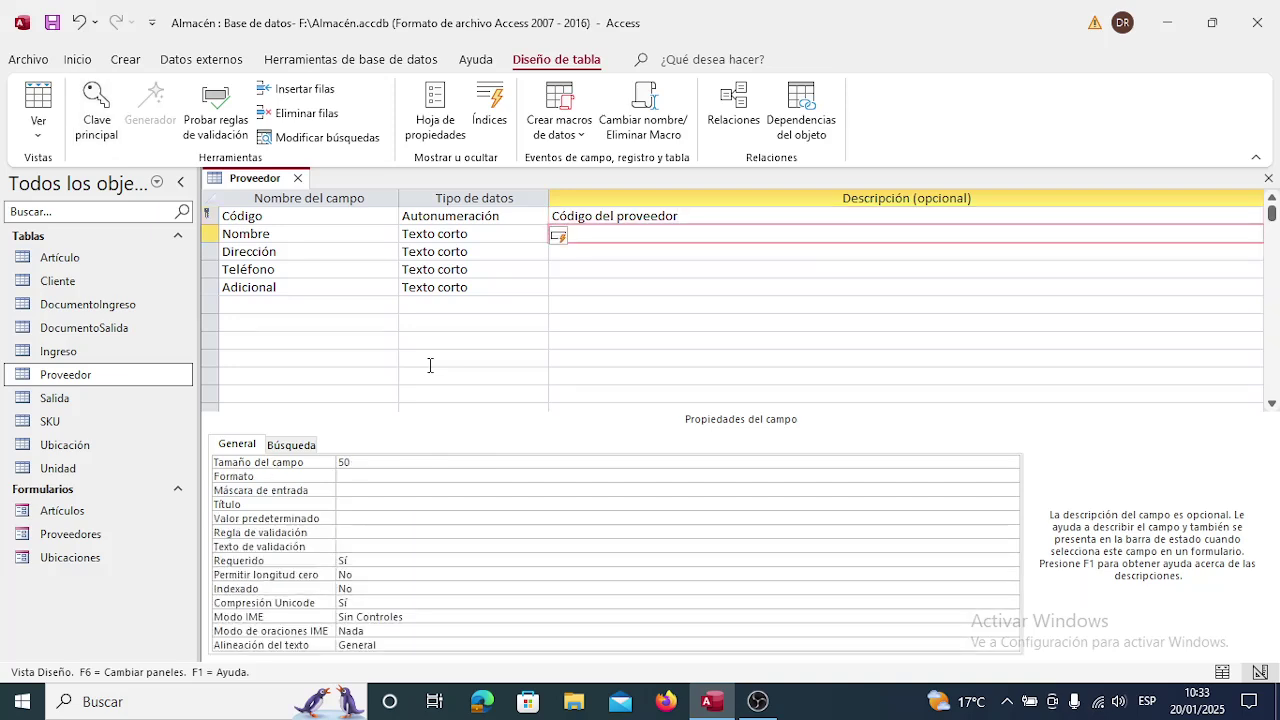
{"action": "type", "text": "Nombre del pro"}
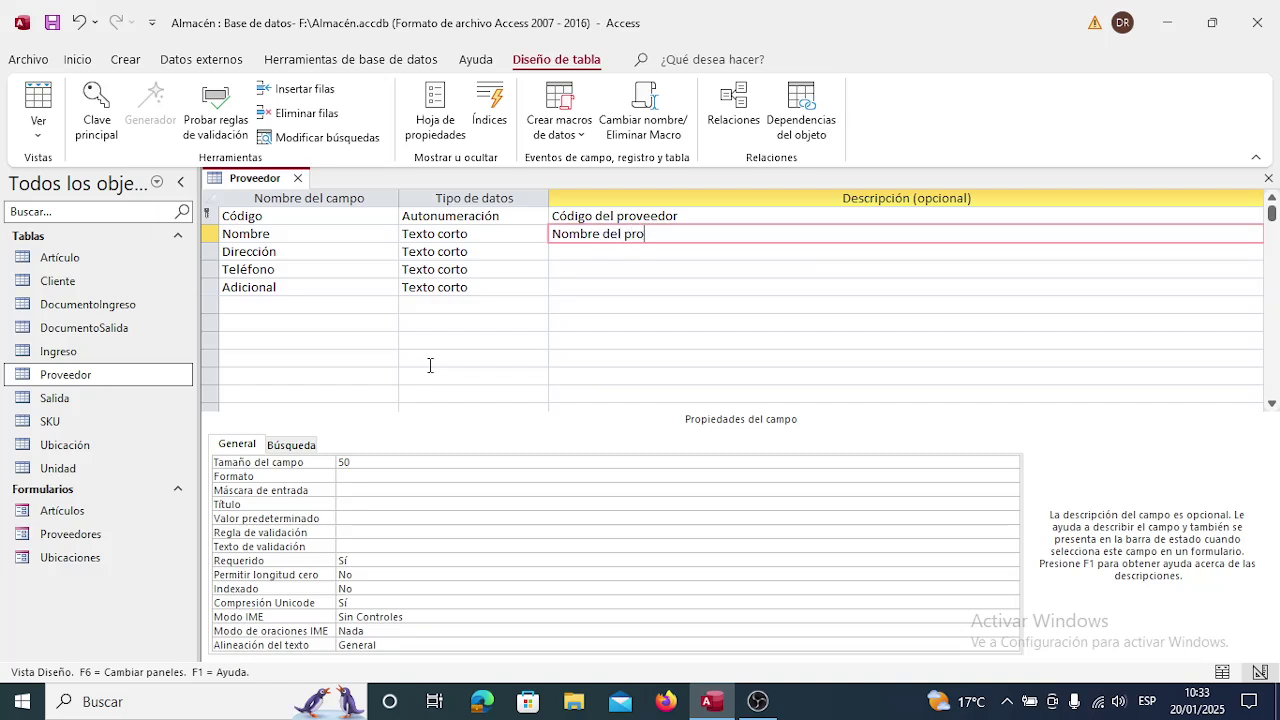
{"action": "type", "text": "veedor"}
{"action": "key", "text": "Down"}
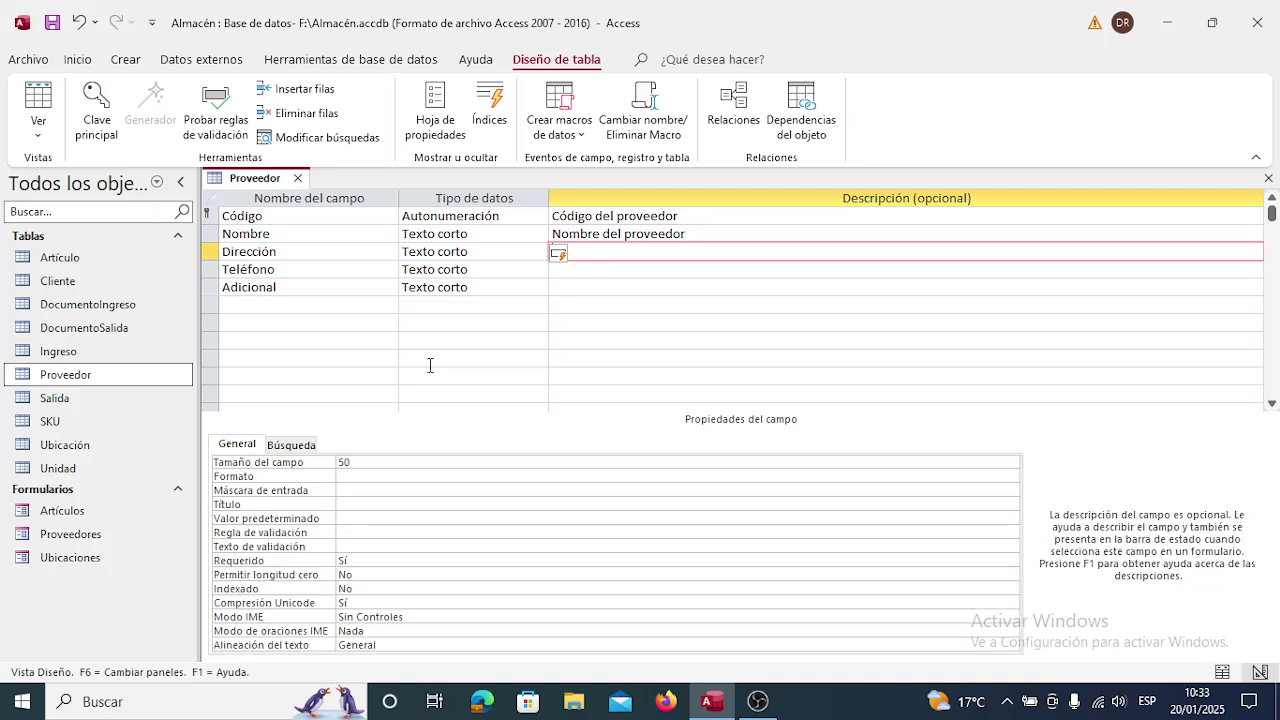
{"action": "type", "text": "Dirección física del prov"}
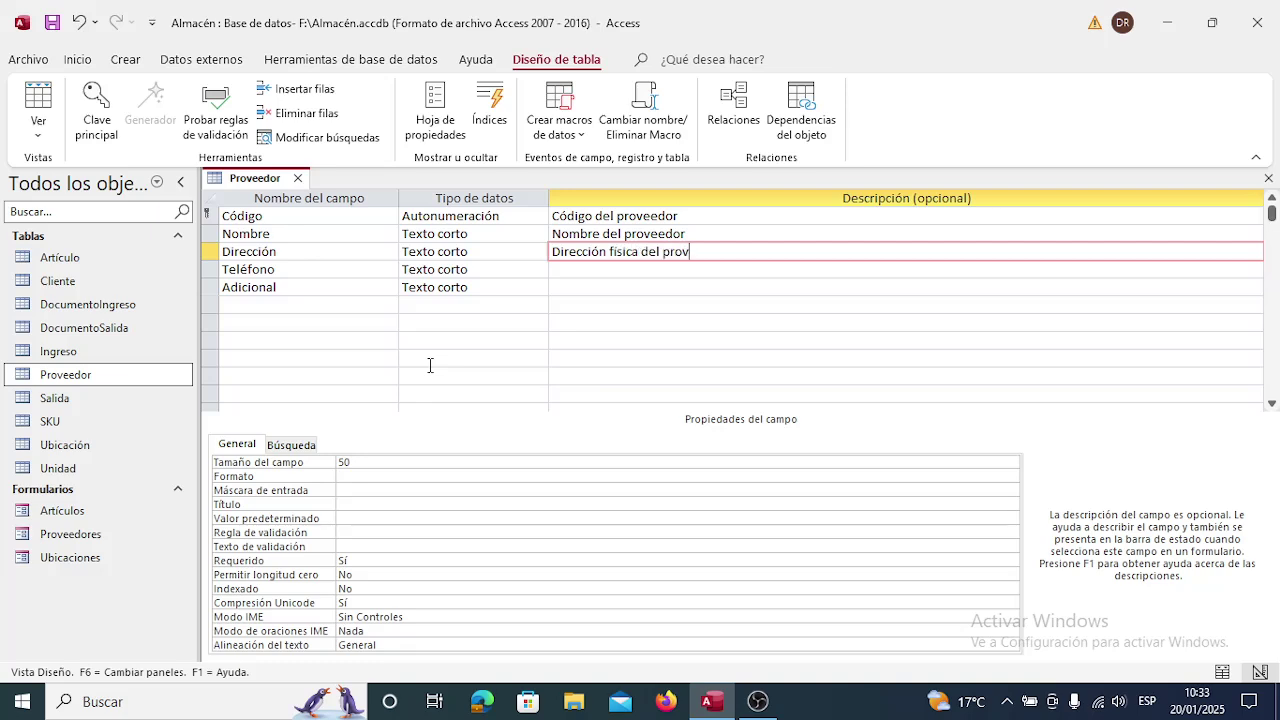
{"action": "type", "text": "eedor"}
Describe Teléfono as 'El número de teléfono o celular del proveedor' and Adicional as 'Información adicional relevante del proveedor'.
{"action": "key", "text": "Down"}
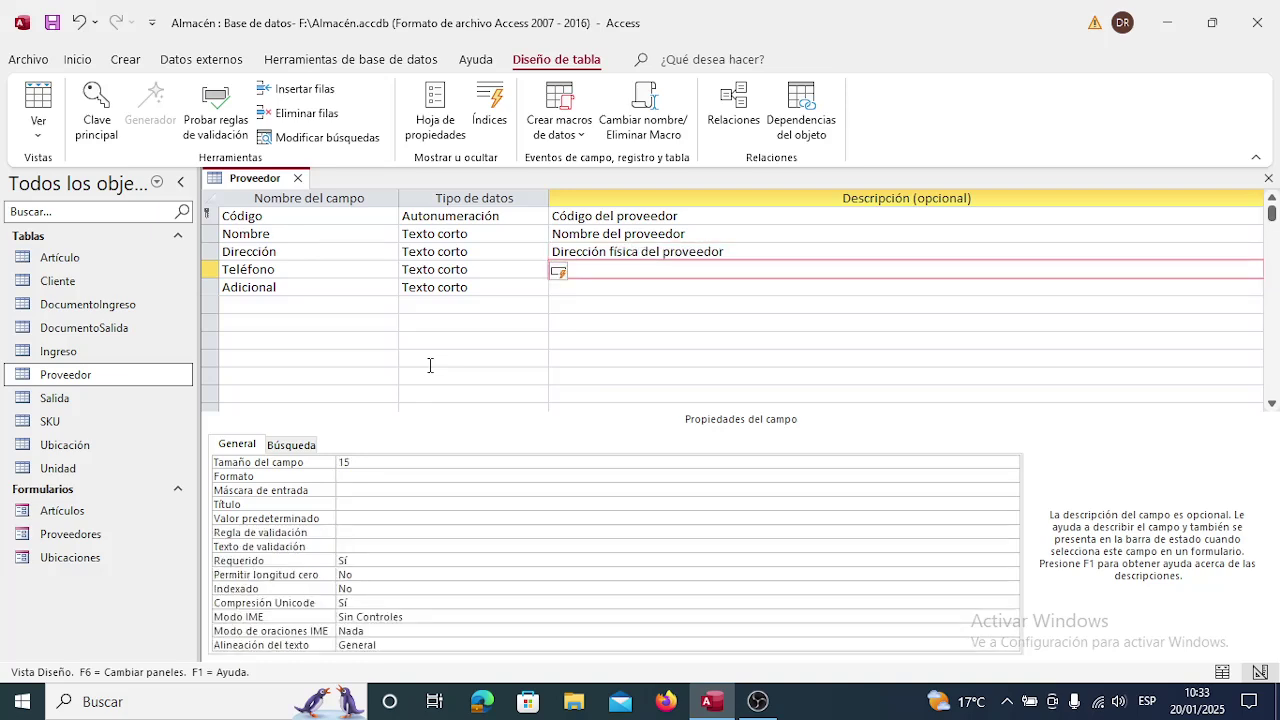
{"action": "type", "text": "El número de tele"}
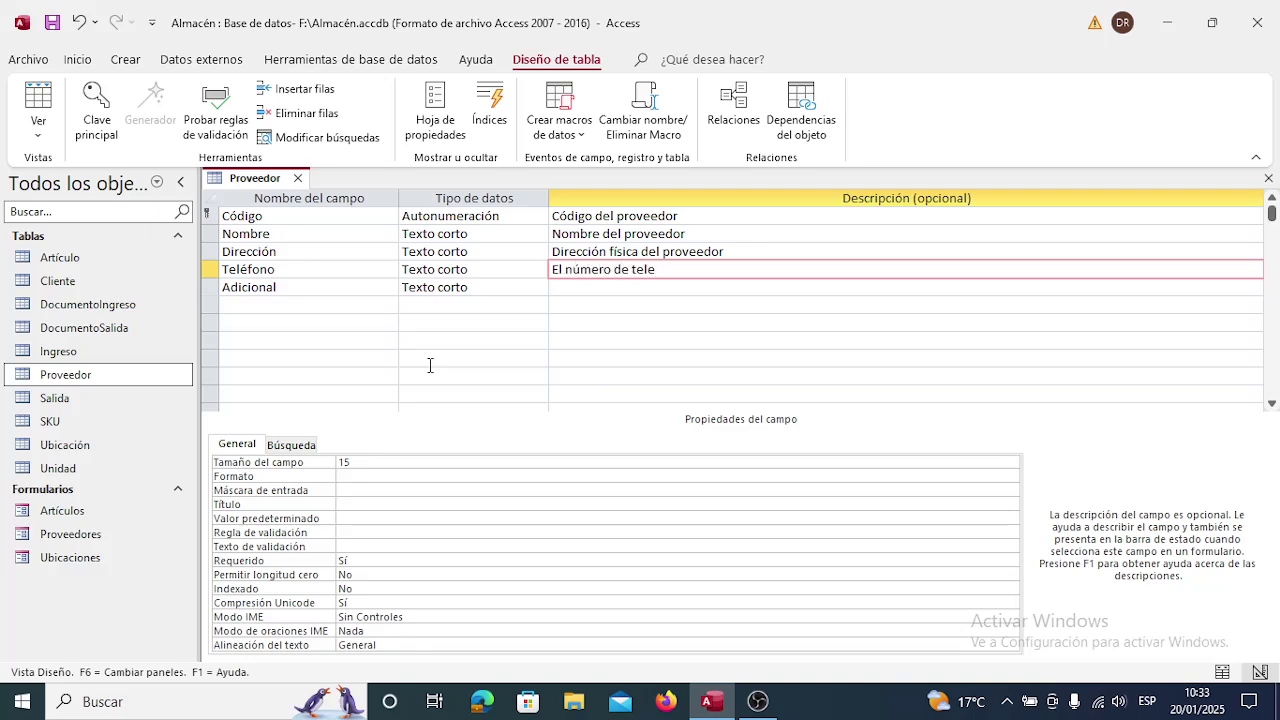
{"action": "key", "text": "BackSpace"}
{"action": "type", "text": "éfono o celular del proveedor"}
{"action": "key", "text": "Down"}
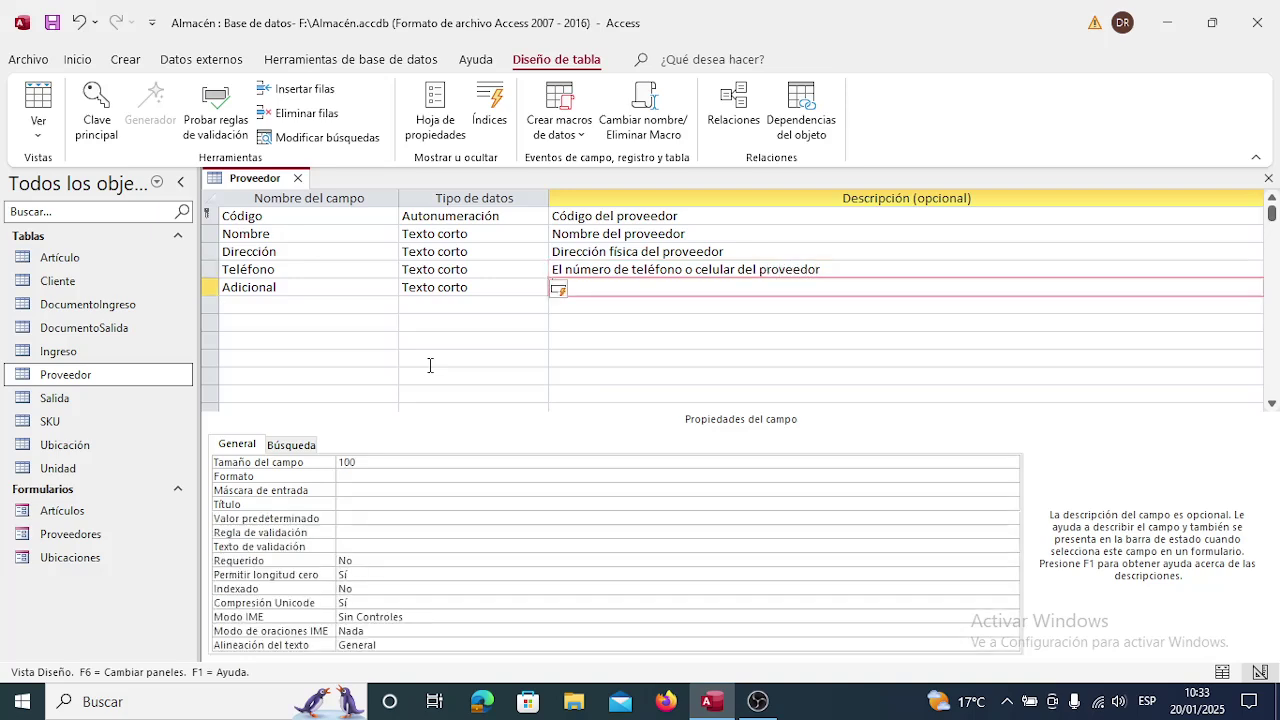
{"action": "type", "text": "Información ad"}
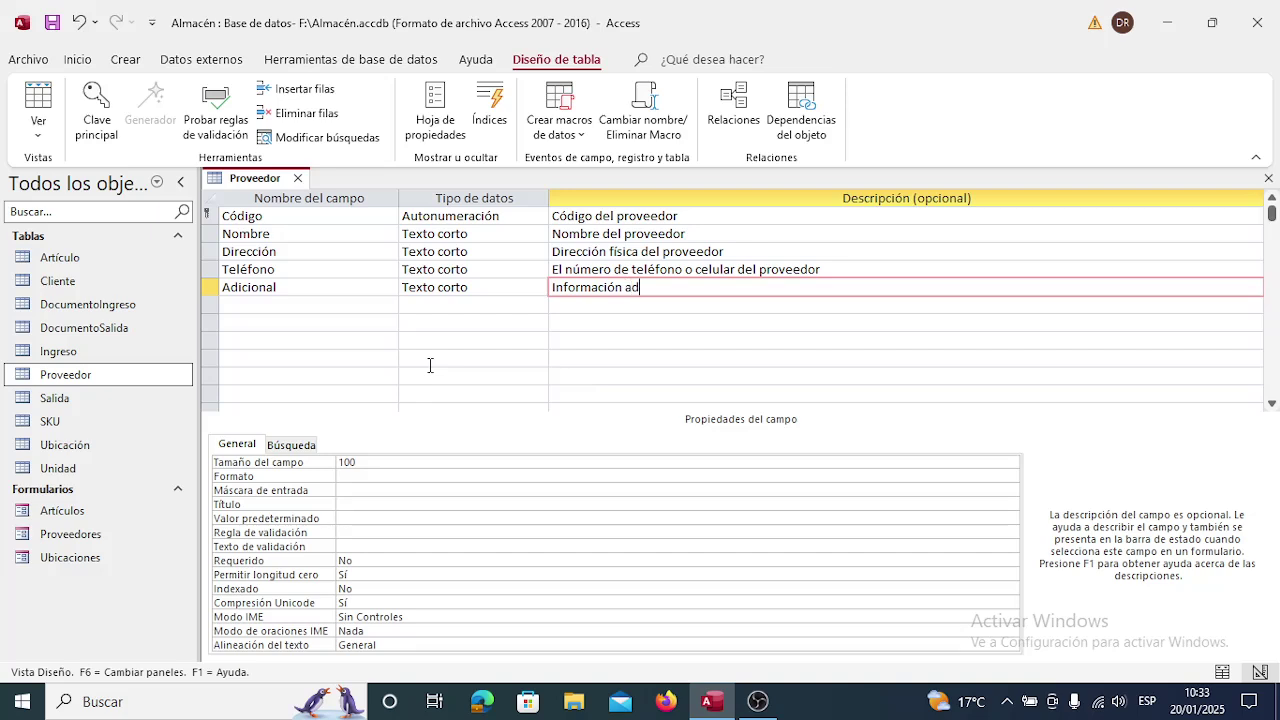
{"action": "type", "text": "icional relevante del pr"}
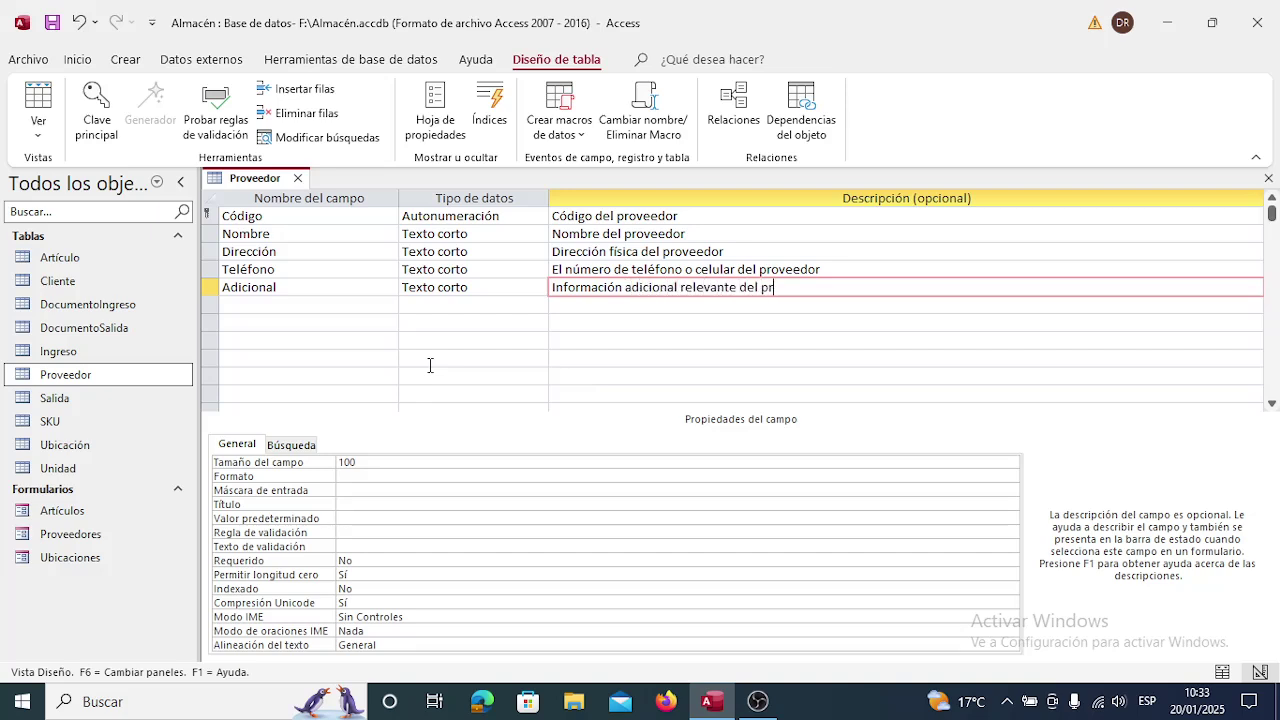
{"action": "type", "text": "oveedor"}
{"action": "key", "text": "Down"}
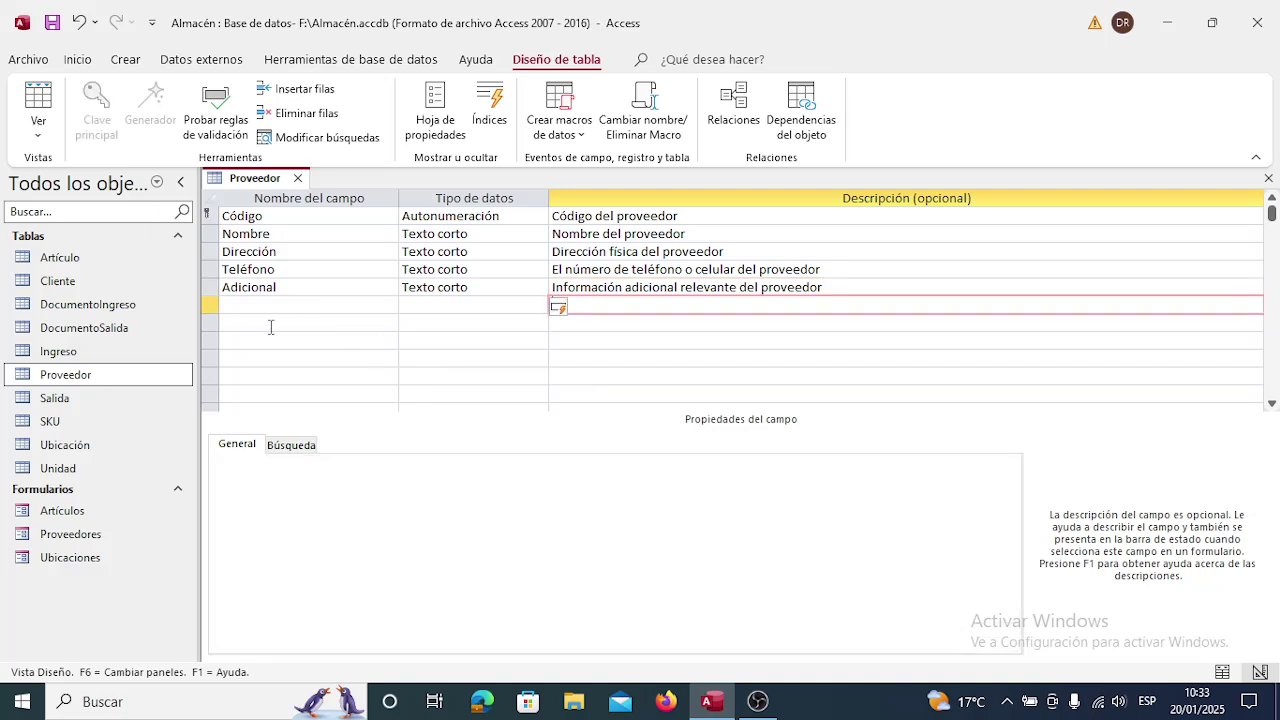
{"action": "left_click", "coordinate": [298, 179]}
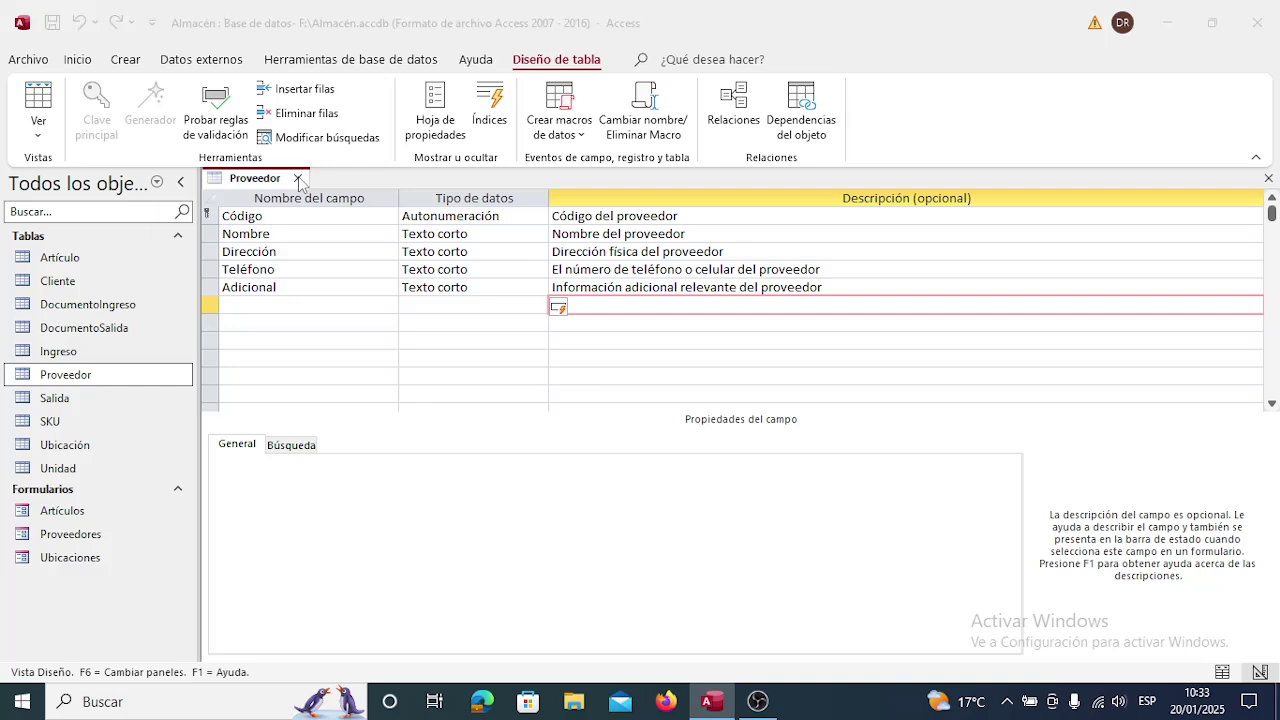
{"action": "left_click", "coordinate": [551, 403]}
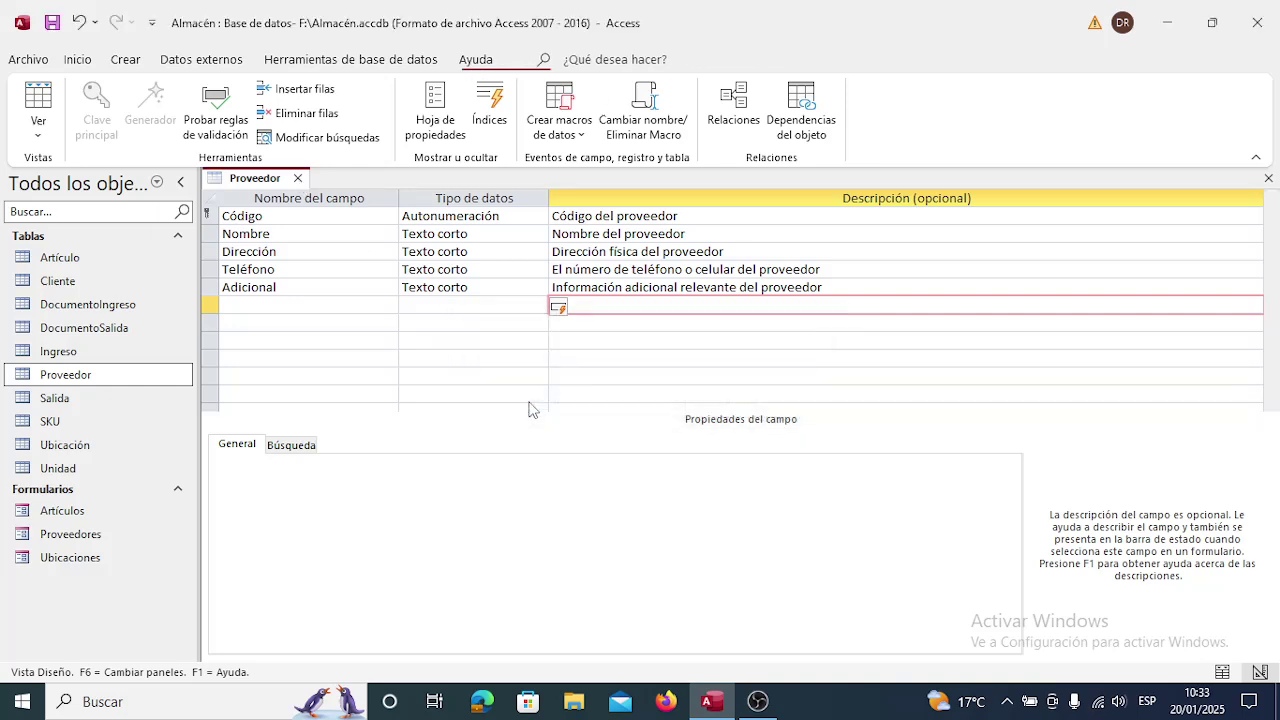
{"action": "double_click", "coordinate": [86, 534]}
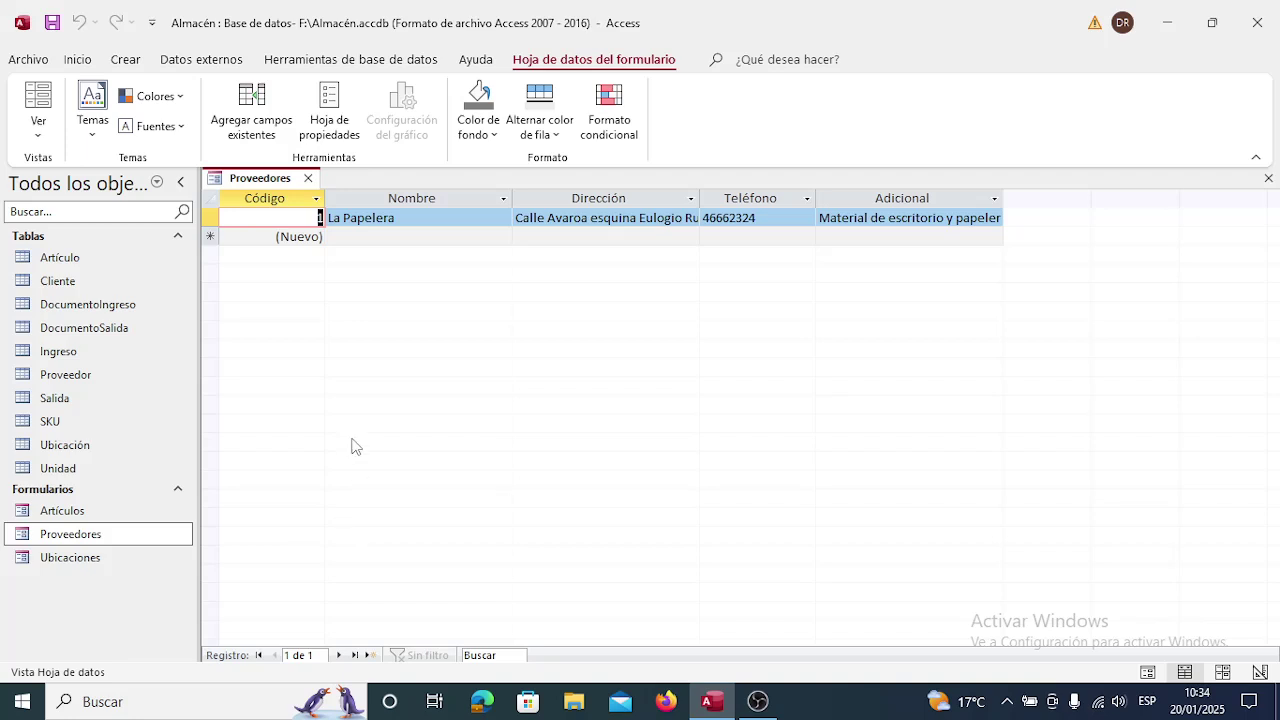
{"action": "key", "text": "Tab"}
{"action": "key", "text": "Tab"}
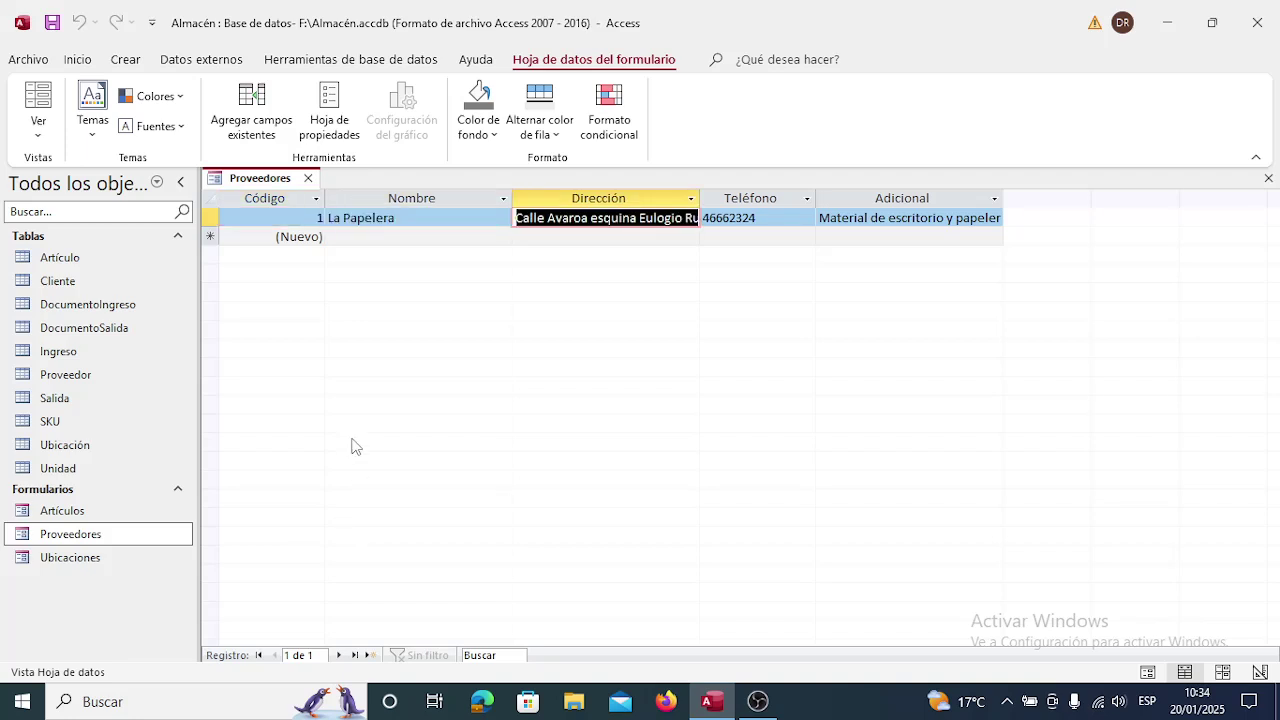
{"action": "key", "text": "Tab"}
{"action": "key", "text": "Tab"}
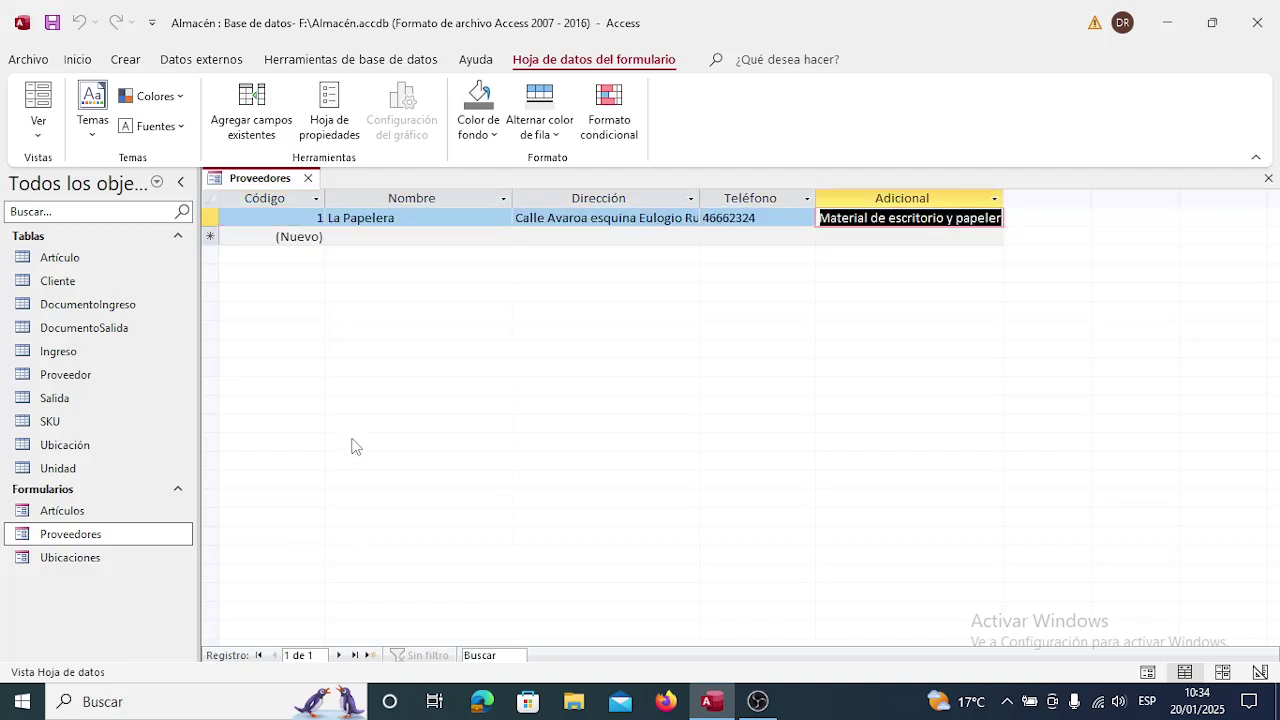
{"action": "key", "text": "shift+Tab"}
{"action": "key", "text": "shift+Tab"}
{"action": "key", "text": "shift+Tab"}
{"action": "key", "text": "shift+Tab"}
{"action": "key", "text": "Tab"}
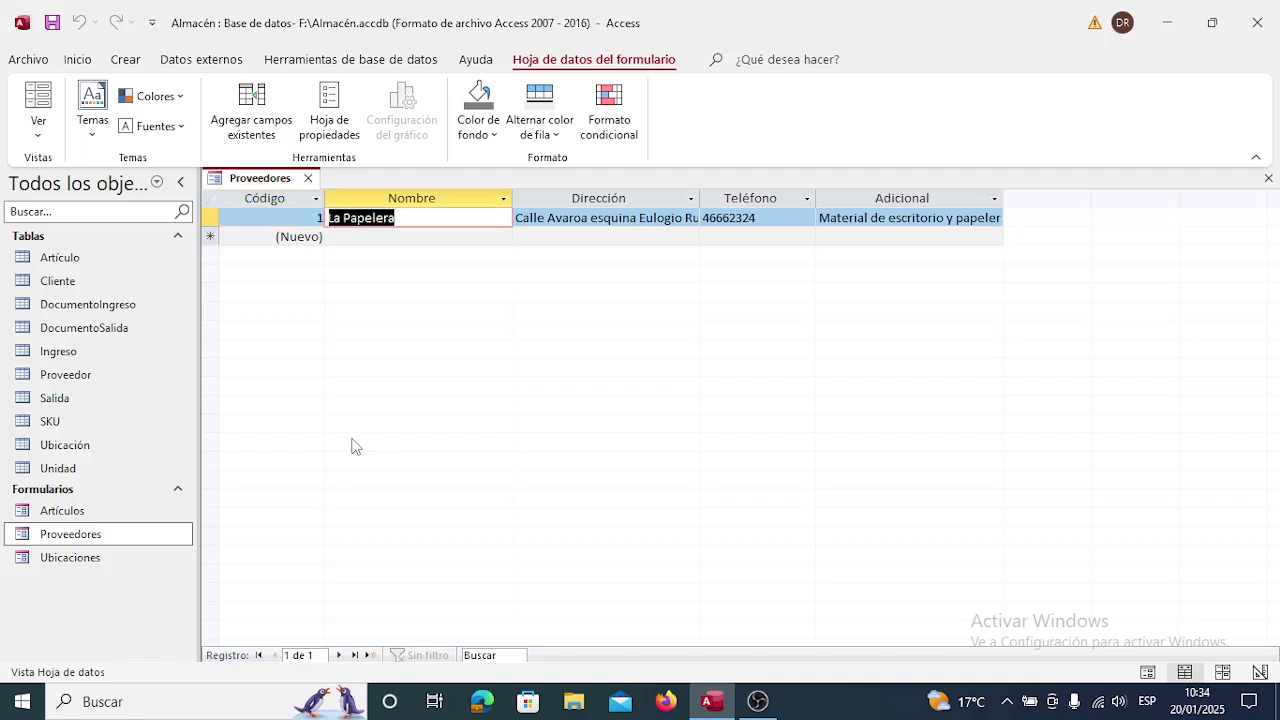
{"action": "key", "text": "Tab"}
{"action": "key", "text": "Tab"}
{"action": "key", "text": "Tab"}
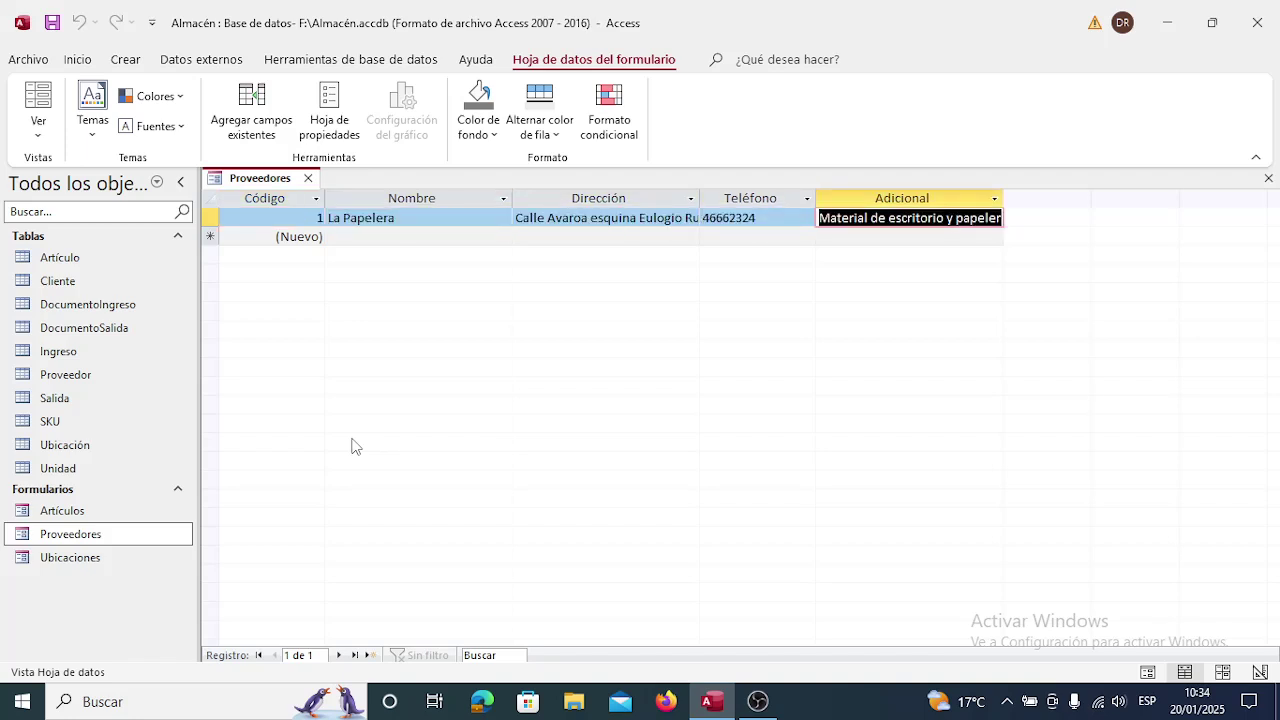
{"action": "key", "text": "Down"}
{"action": "key", "text": "shift+Tab"}
{"action": "key", "text": "Up"}
{"action": "key", "text": "shift+Tab"}
{"action": "key", "text": "shift+Tab"}
{"action": "key", "text": "shift+Tab"}
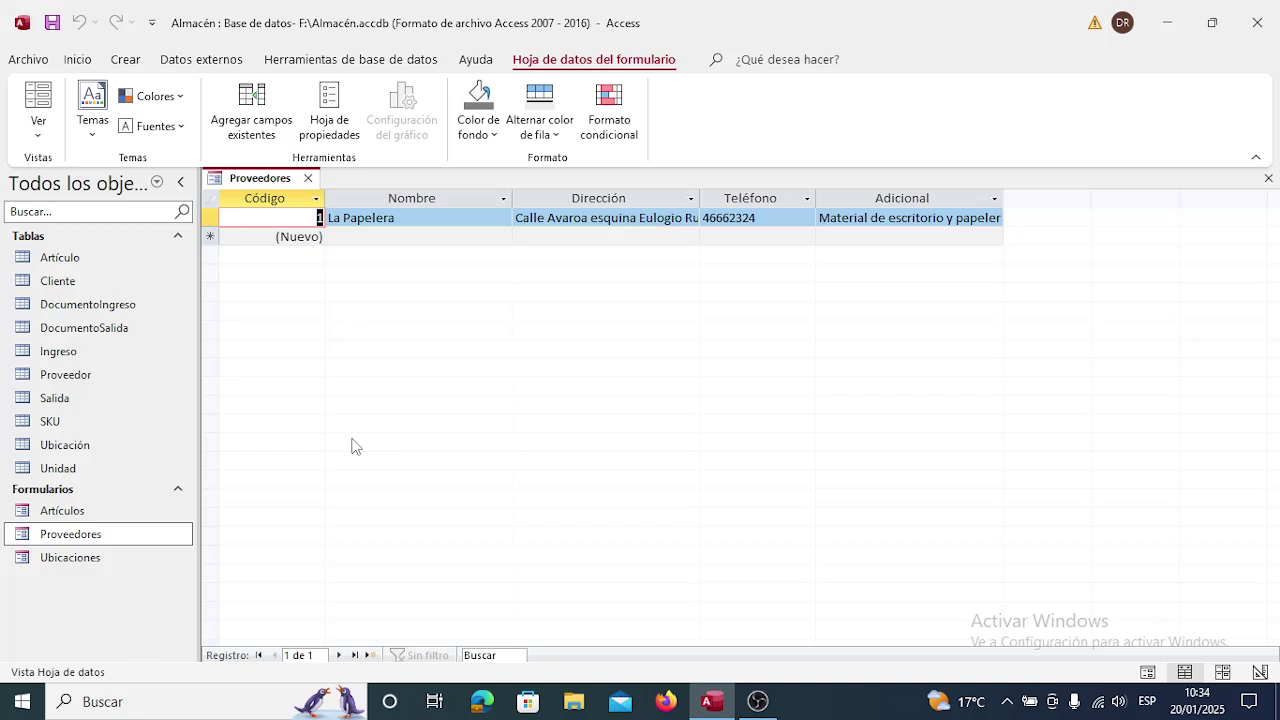
{"action": "key", "text": "Tab"}
{"action": "key", "text": "Tab"}
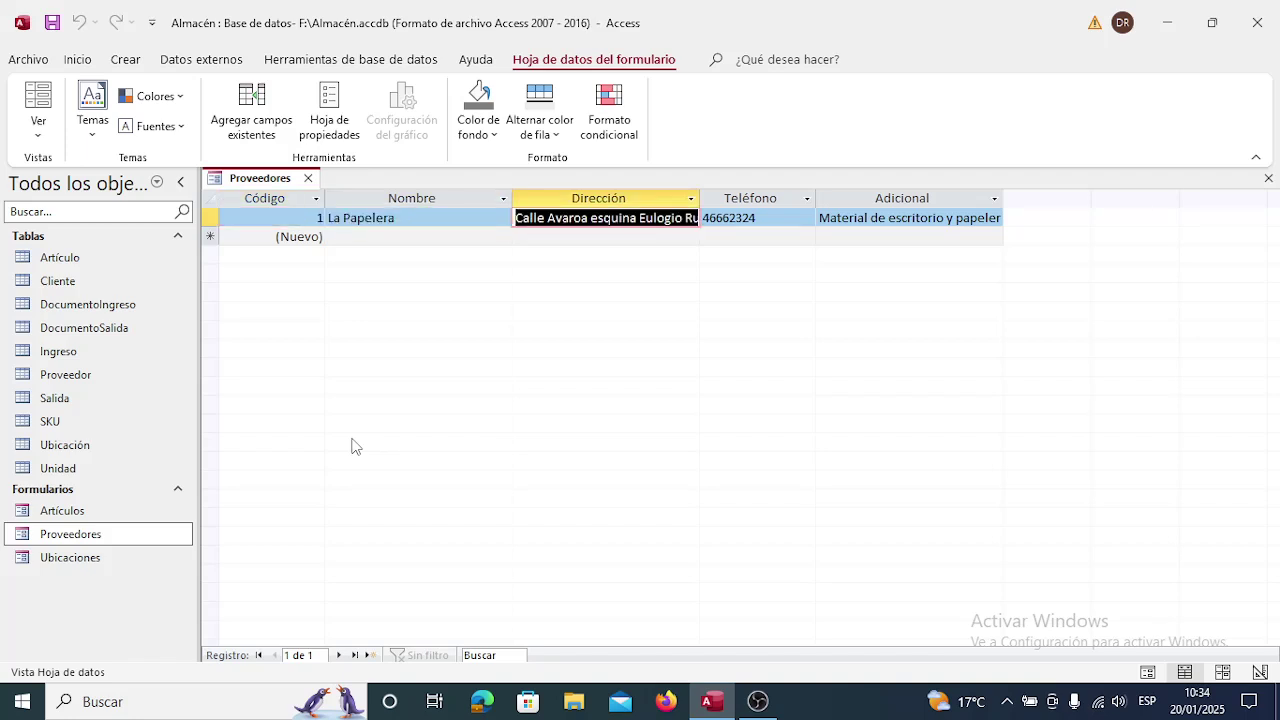
{"action": "key", "text": "Tab"}
{"action": "key", "text": "Tab"}
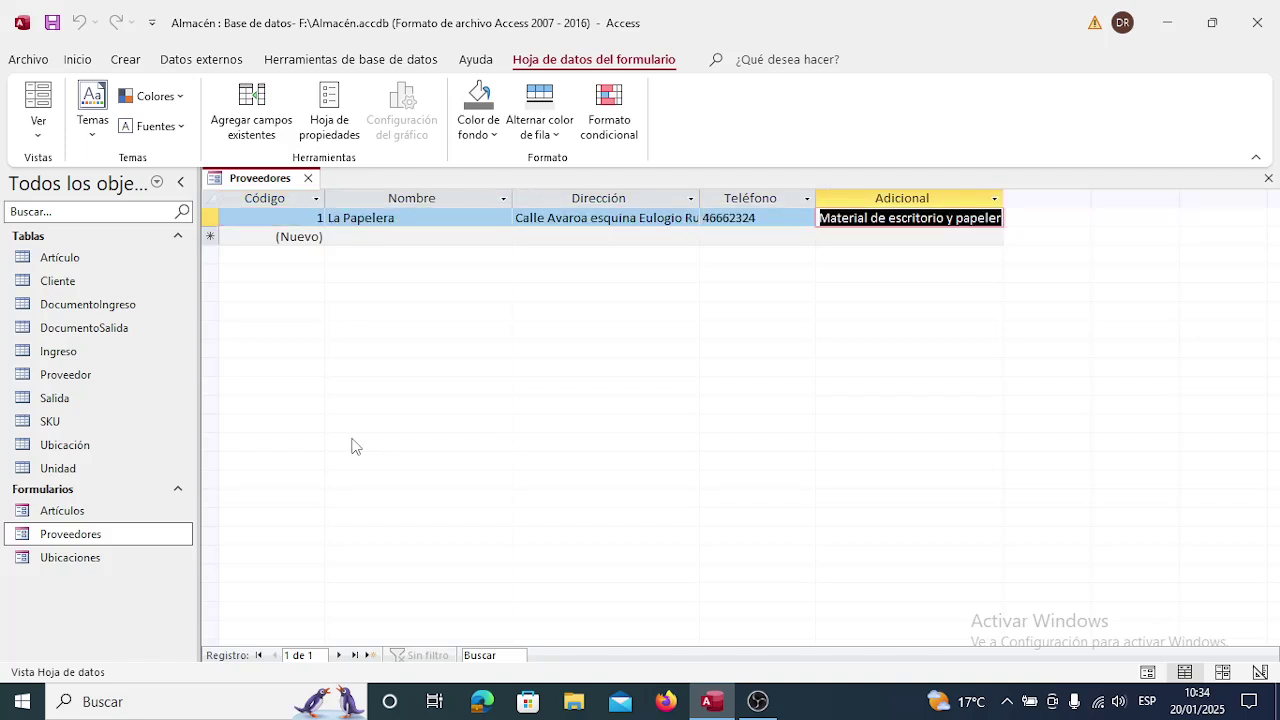
{"action": "key", "text": "shift+Tab"}
{"action": "key", "text": "shift+Tab"}
{"action": "key", "text": "shift+Tab"}
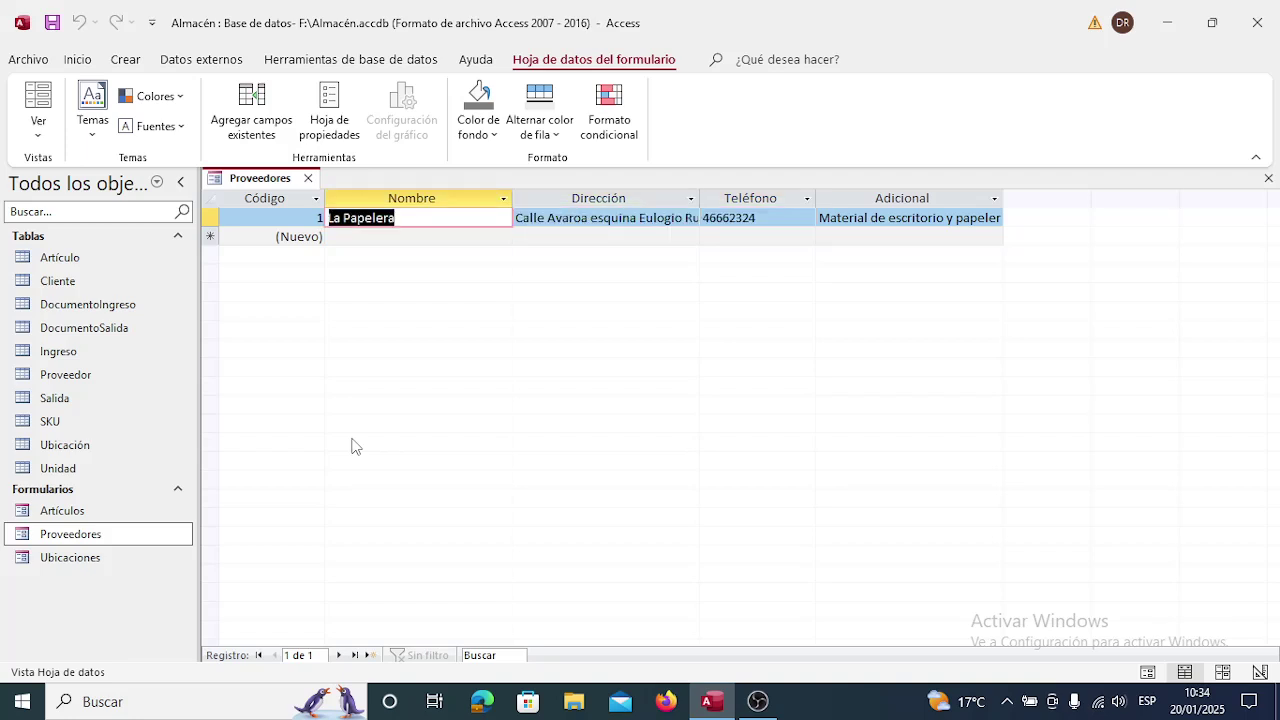
{"action": "key", "text": "shift+Tab"}
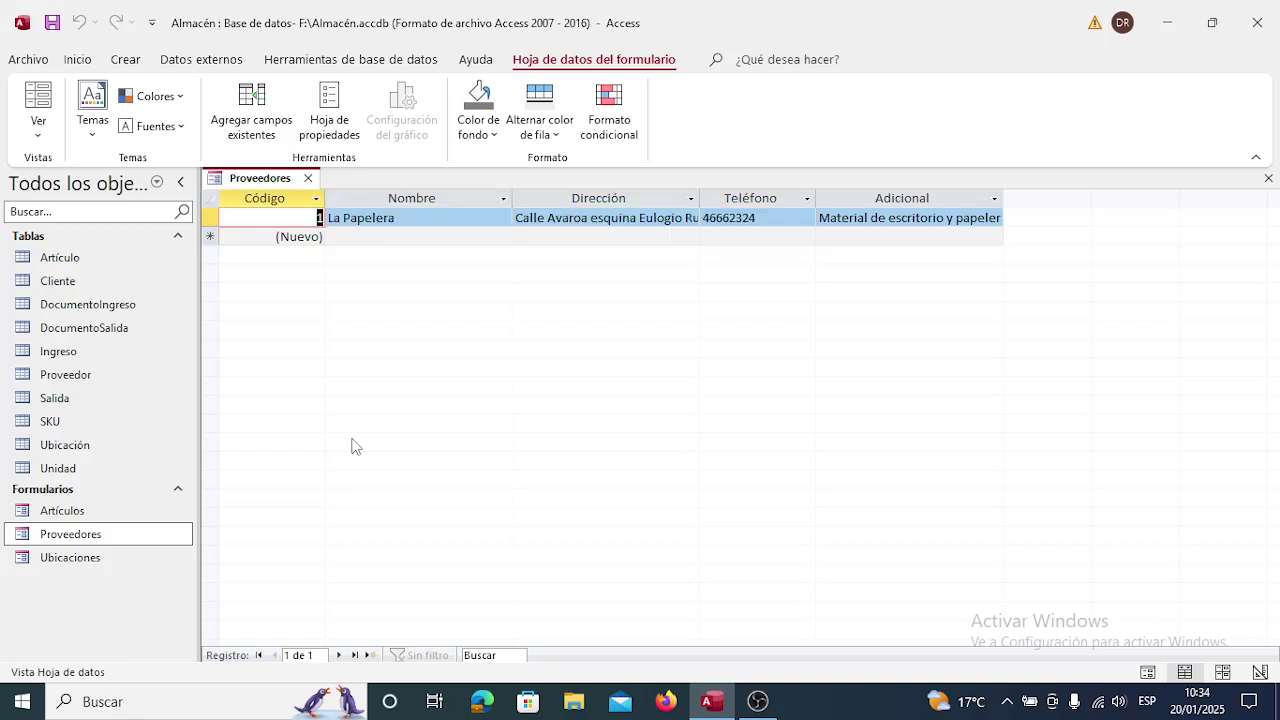
{"action": "key", "text": "Tab"}
{"action": "key", "text": "Tab"}
{"action": "key", "text": "Tab"}
{"action": "key", "text": "Tab"}
{"action": "key", "text": "Tab"}
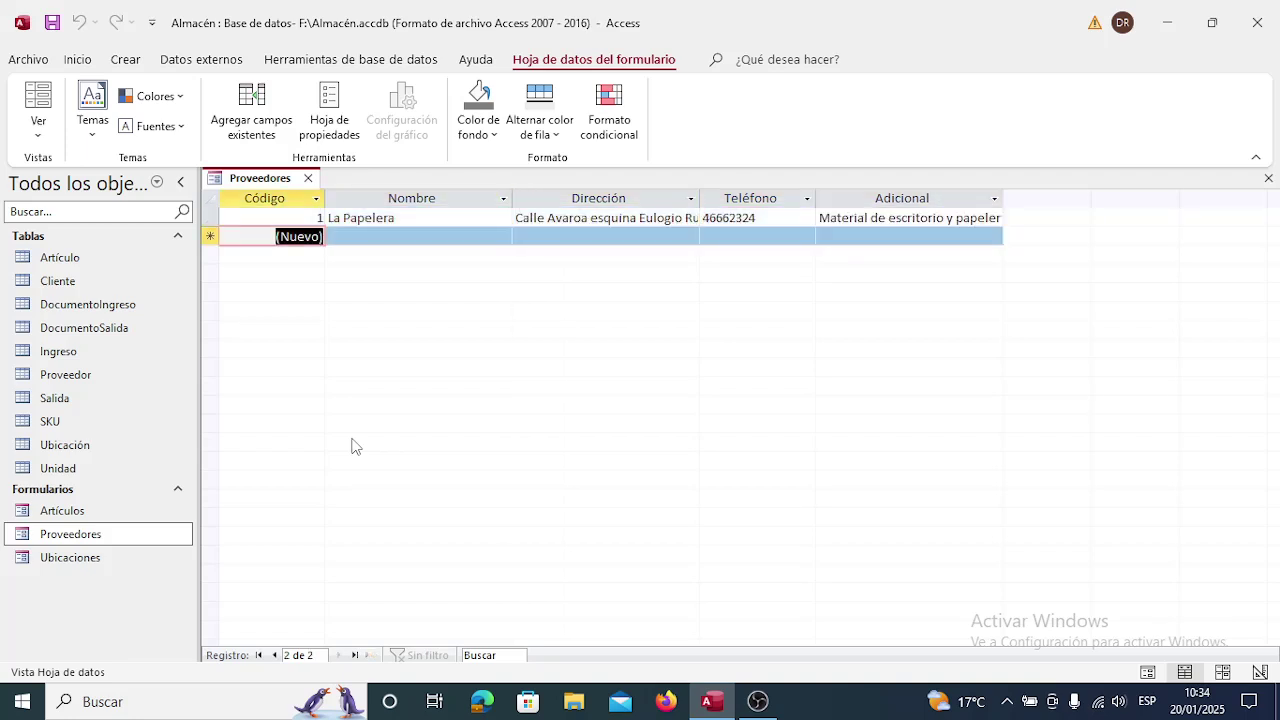
{"action": "key", "text": "Up"}
{"action": "key", "text": "Down"}
{"action": "key", "text": "Up"}
{"action": "key", "text": "Down"}
{"action": "key", "text": "Tab"}
{"action": "key", "text": "Tab"}
{"action": "key", "text": "Tab"}
{"action": "key", "text": "Tab"}
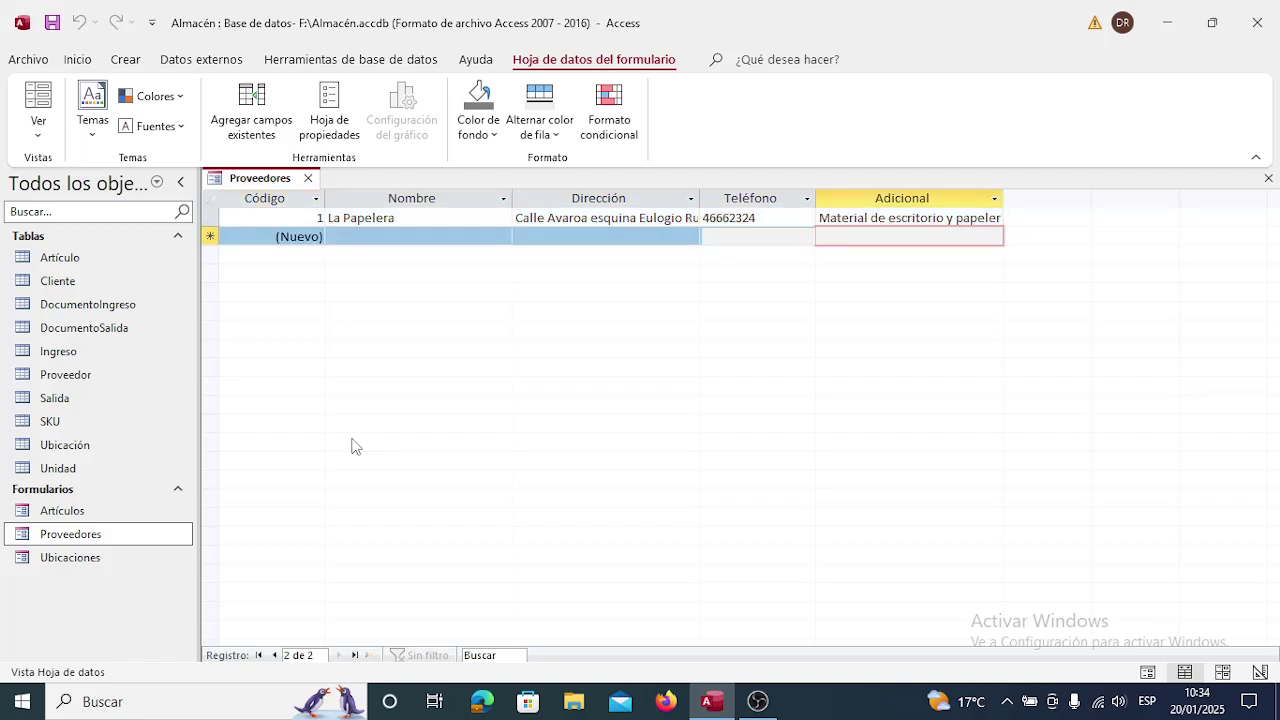
{"action": "key", "text": "shift+Tab"}
{"action": "key", "text": "shift+Tab"}
{"action": "key", "text": "shift+Tab"}
{"action": "key", "text": "shift+Tab"}
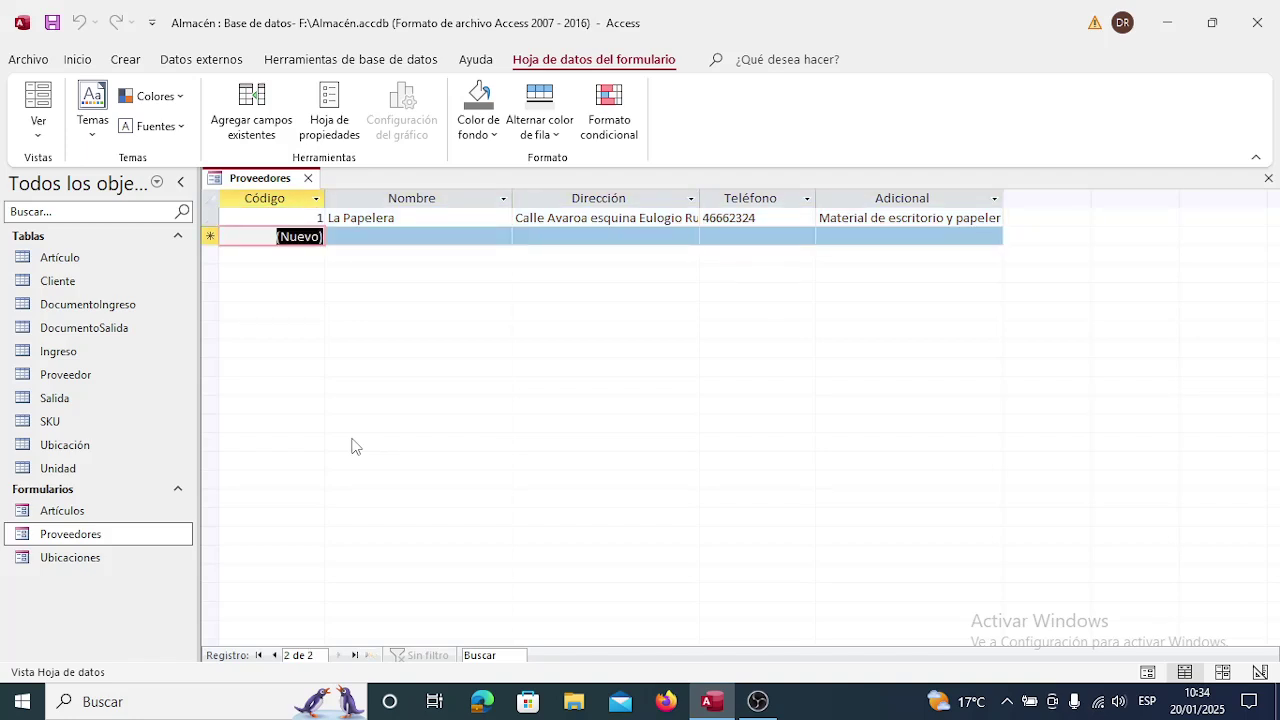
{"action": "key", "text": "Tab"}
{"action": "key", "text": "Tab"}
{"action": "key", "text": "Tab"}
{"action": "key", "text": "Tab"}
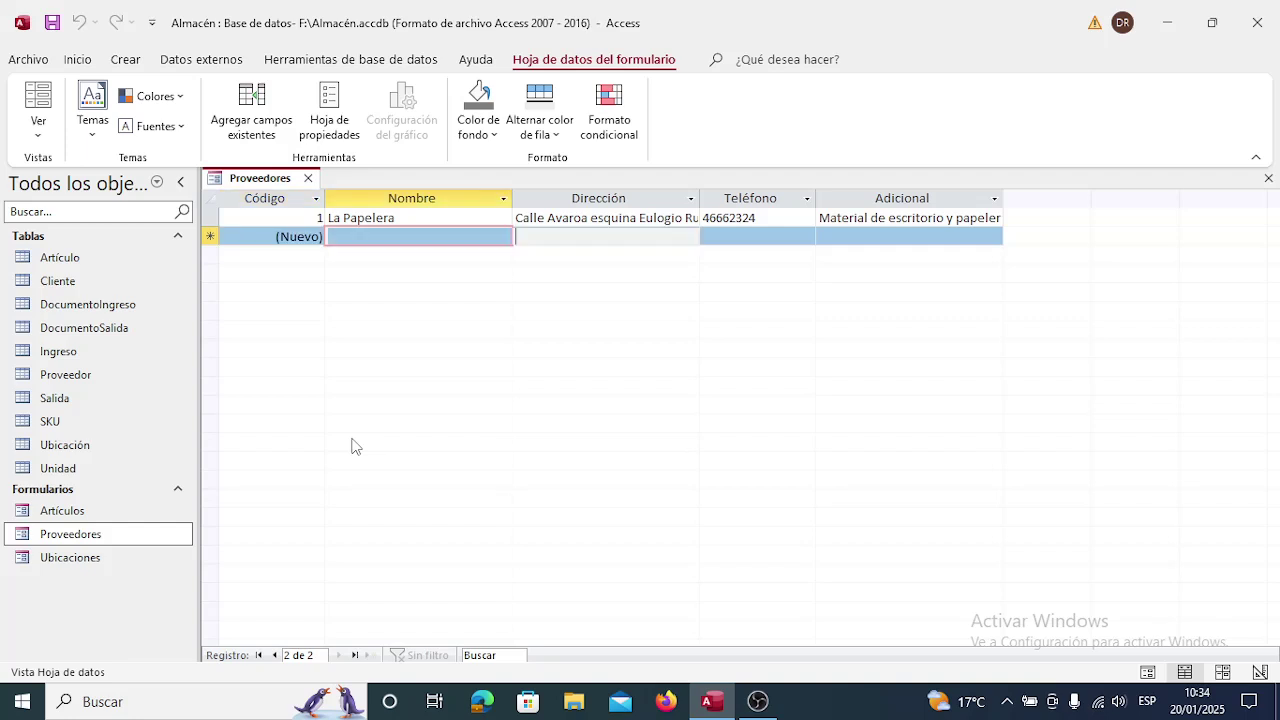
{"action": "key", "text": "shift+Tab"}
{"action": "key", "text": "shift+Tab"}
{"action": "key", "text": "shift+Tab"}
{"action": "key", "text": "shift+Tab"}
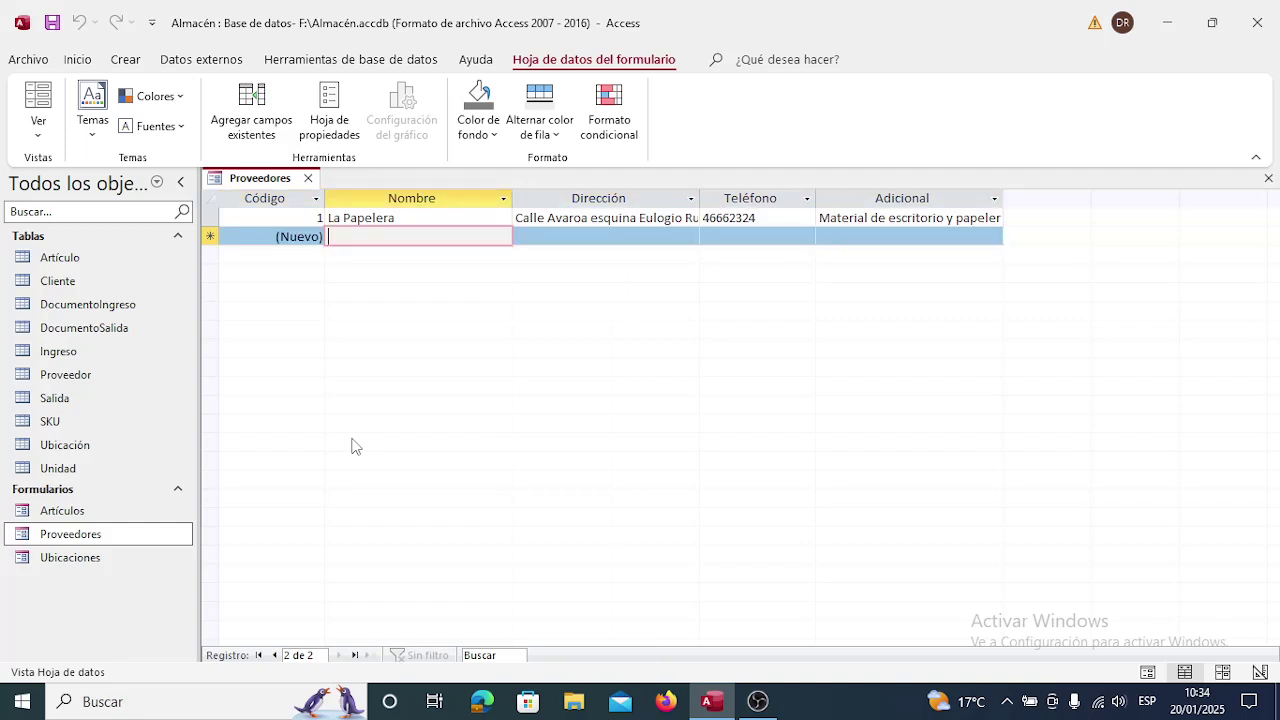
{"action": "key", "text": "Up"}
{"action": "key", "text": "Tab"}
{"action": "key", "text": "Tab"}
{"action": "key", "text": "Tab"}
{"action": "key", "text": "Tab"}
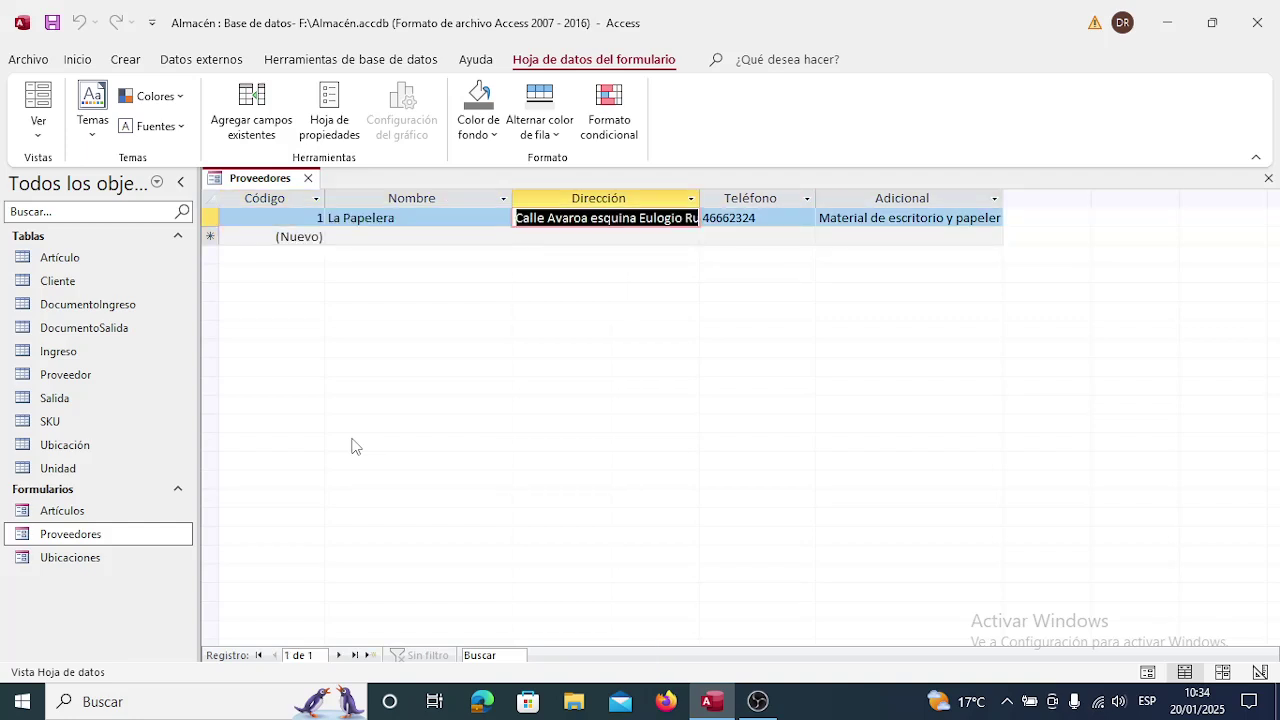
{"action": "key", "text": "shift+Tab"}
{"action": "key", "text": "shift+Tab"}
{"action": "key", "text": "shift+Tab"}
{"action": "key", "text": "shift+Tab"}
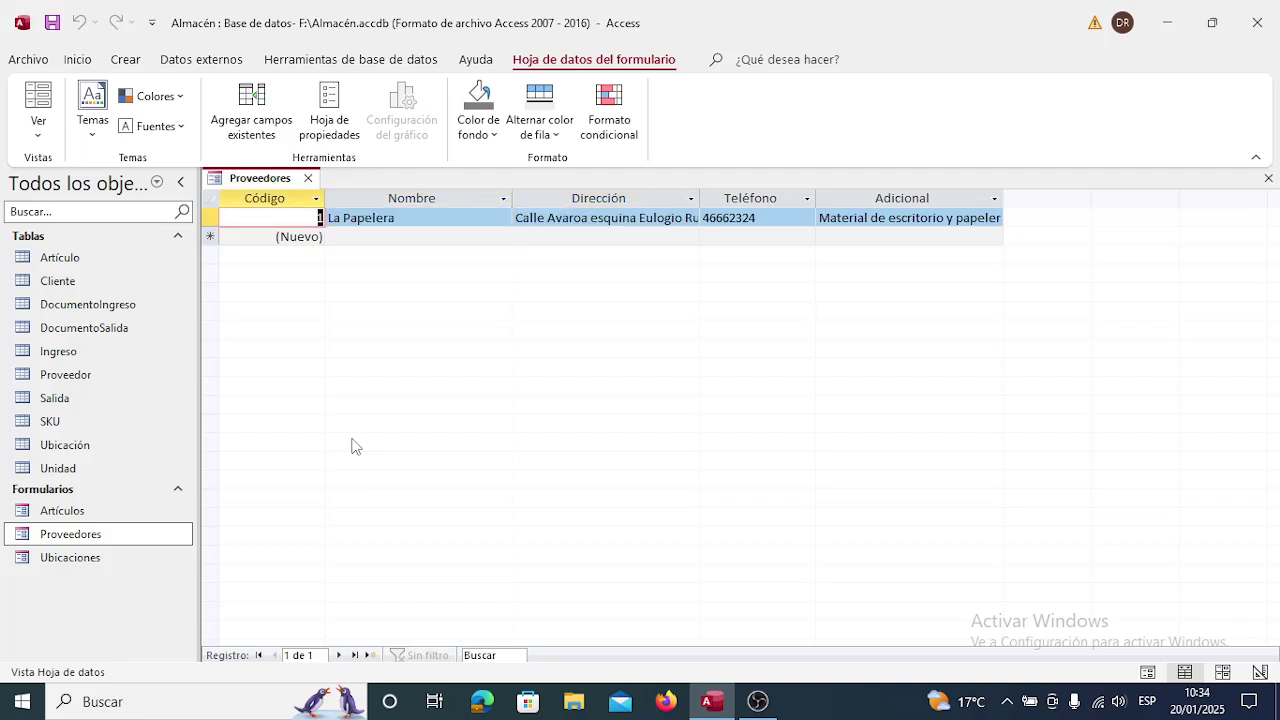
Close the Proveedores form, select Ubicaciones, then review and close the Relaciones diagram.
{"action": "left_click", "coordinate": [309, 179]}
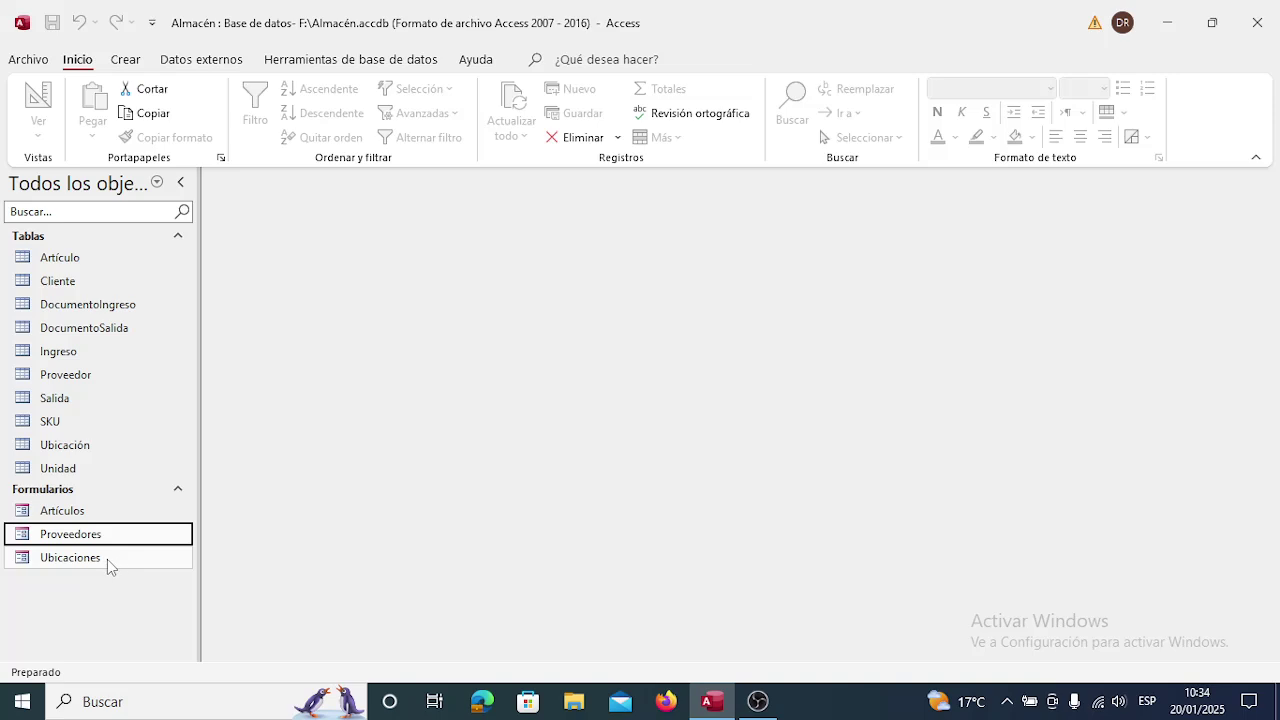
{"action": "left_click", "coordinate": [107, 559]}
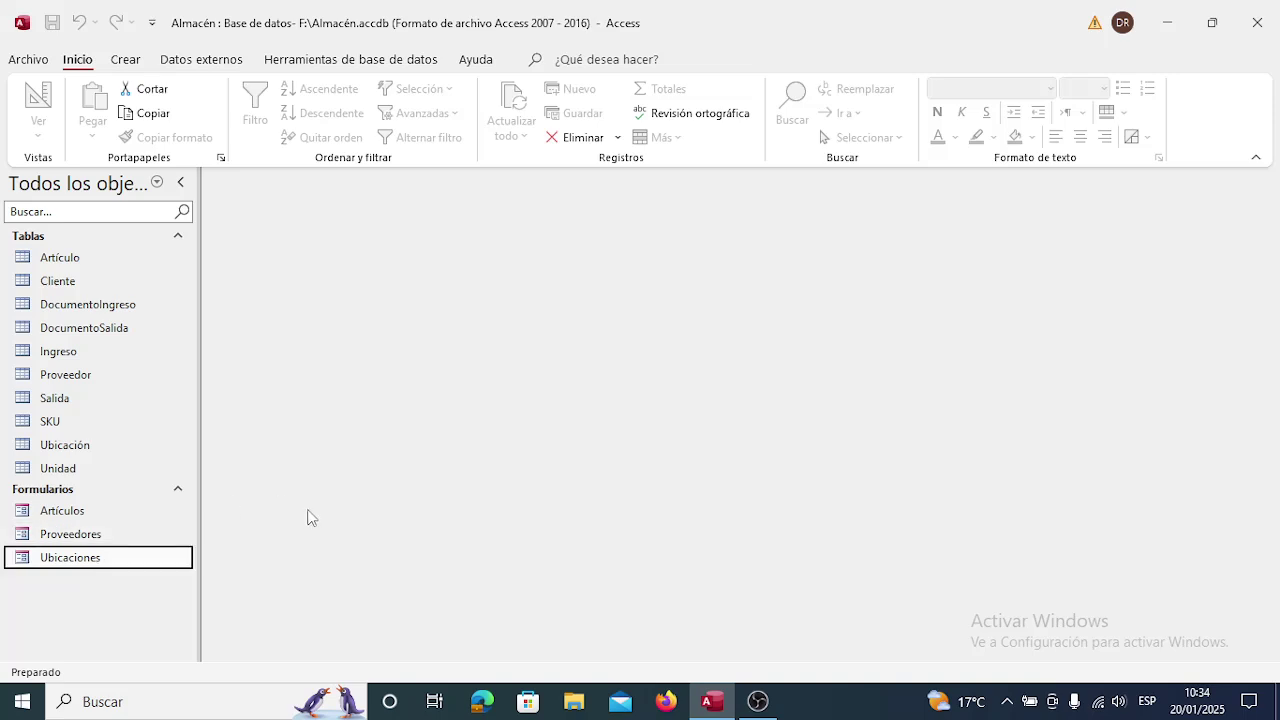
{"action": "left_click", "coordinate": [298, 60]}
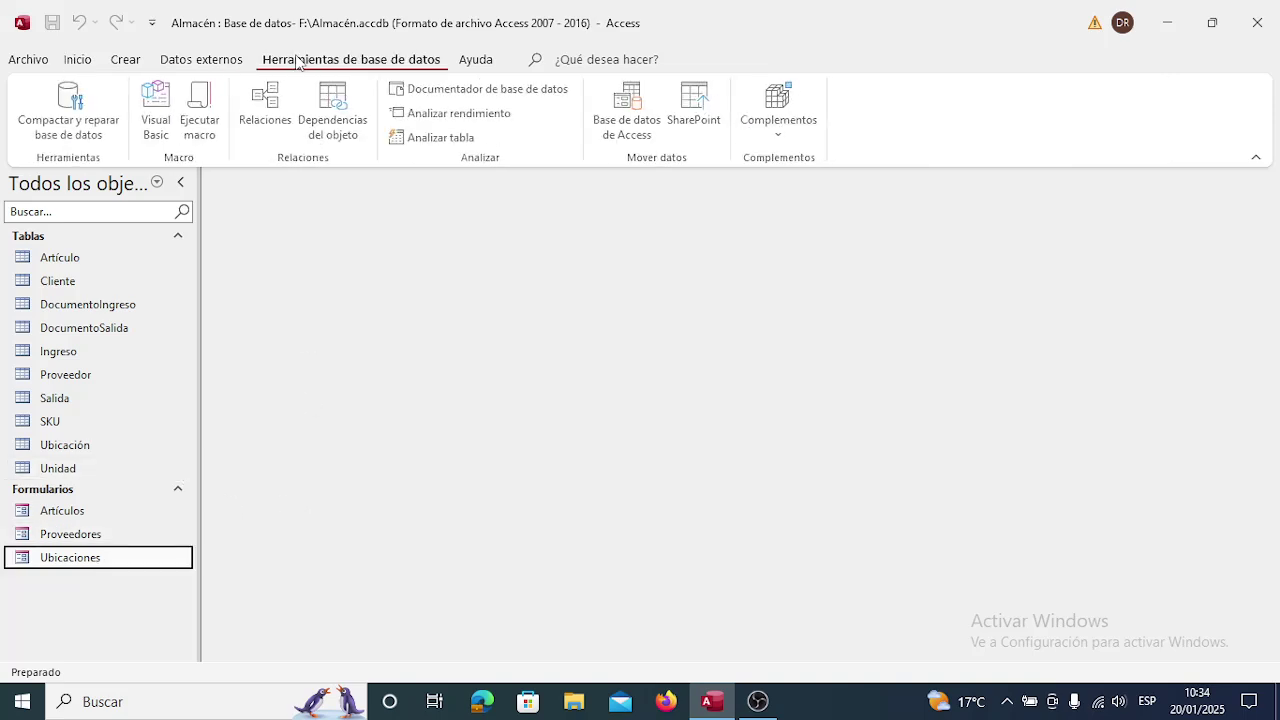
{"action": "left_click", "coordinate": [276, 112]}
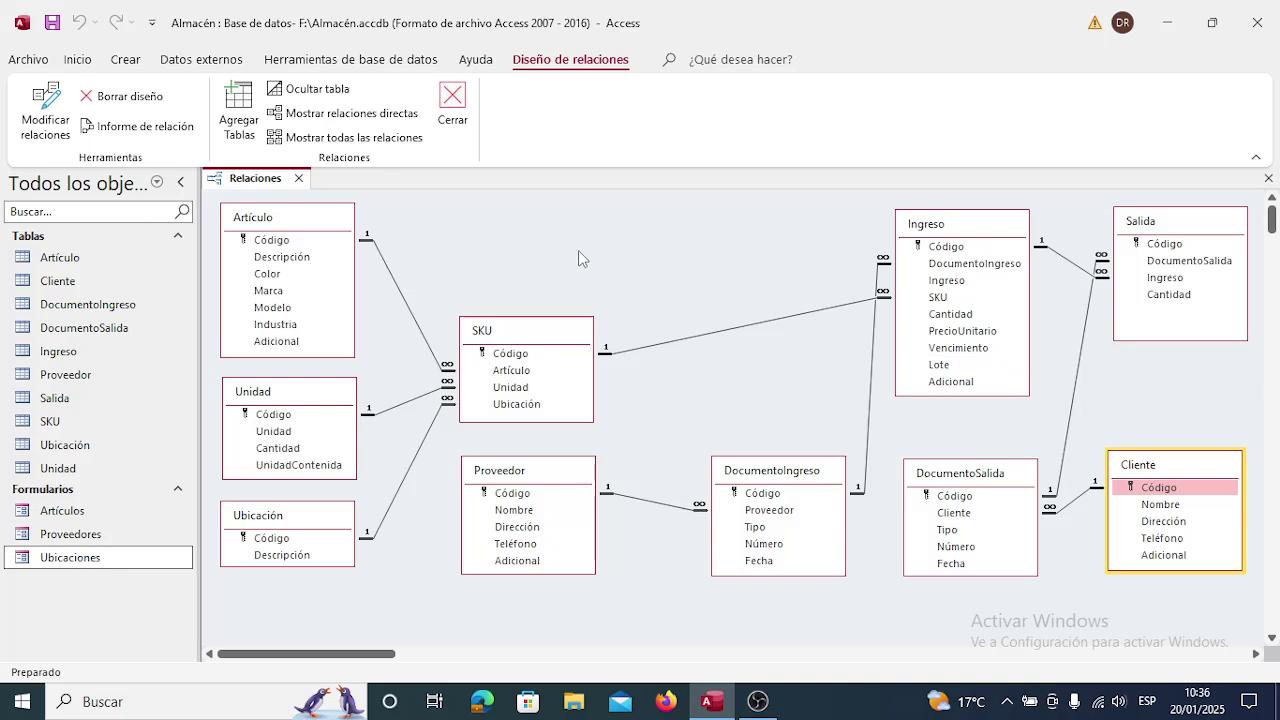
{"action": "left_click", "coordinate": [299, 178]}
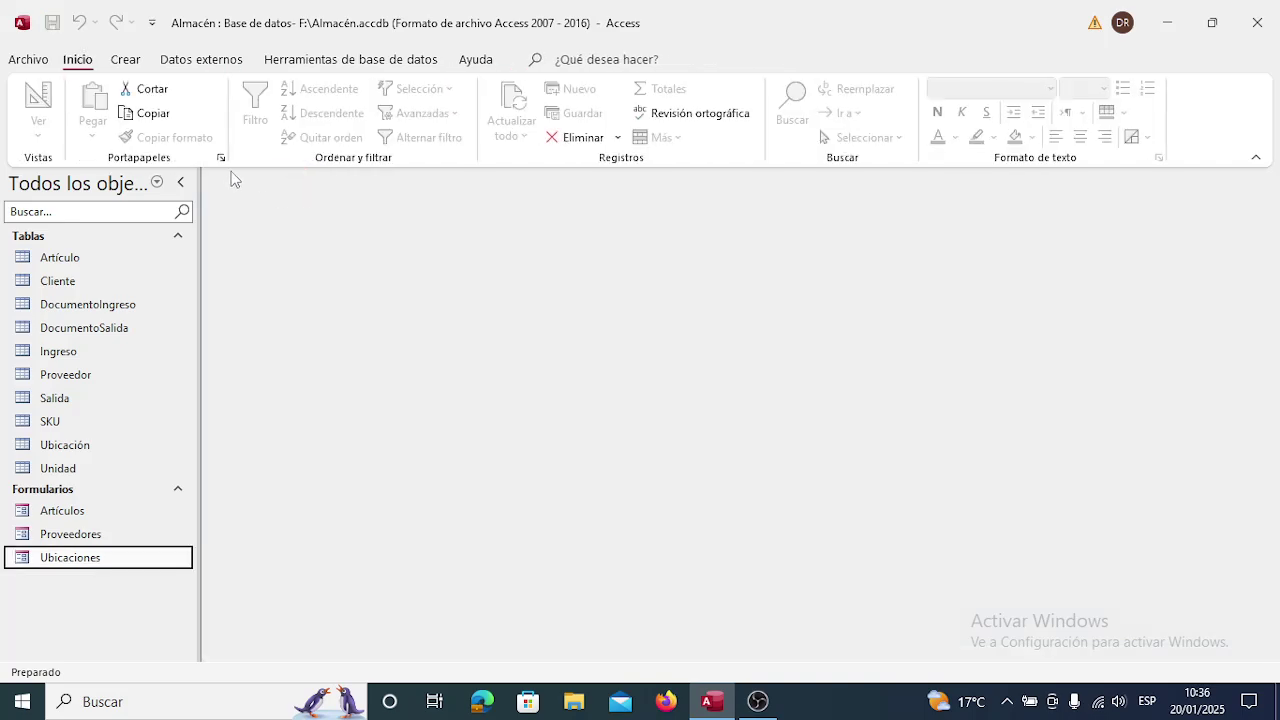
Create a new blank table, Tabla1, with only its Id field, under Campos de la tabla.
{"action": "left_click", "coordinate": [138, 63]}
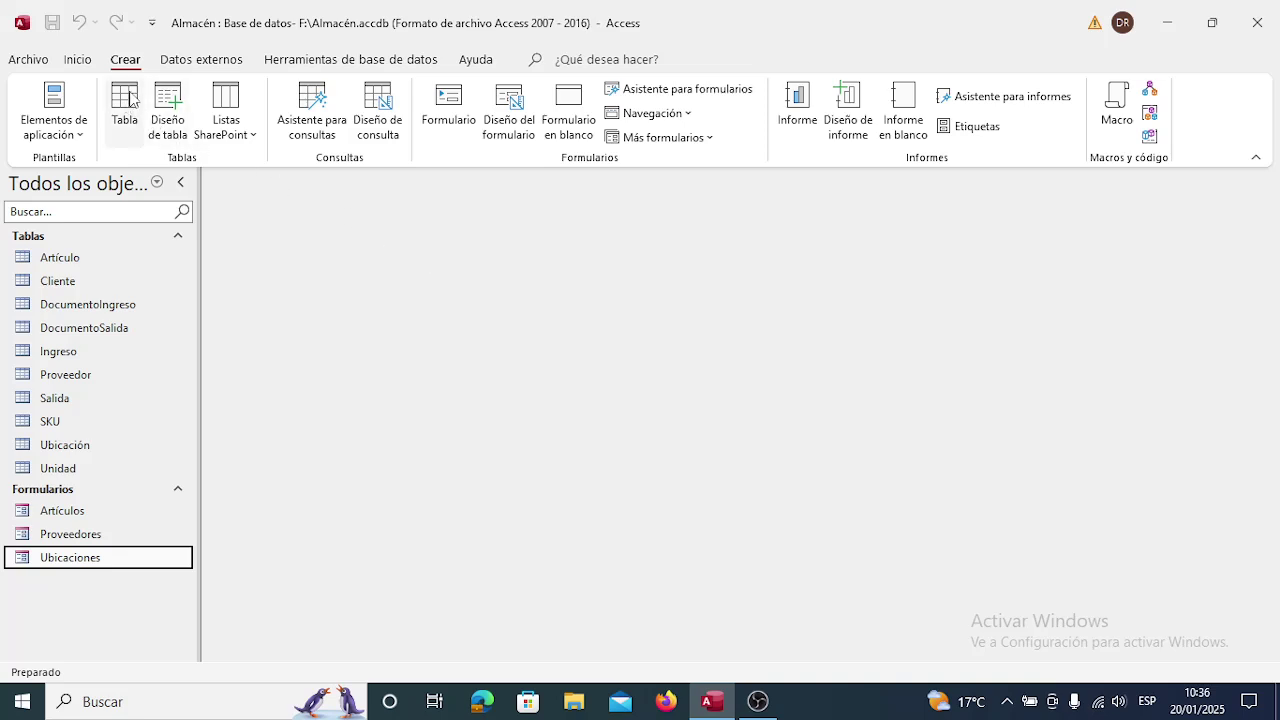
{"action": "left_click", "coordinate": [130, 97]}
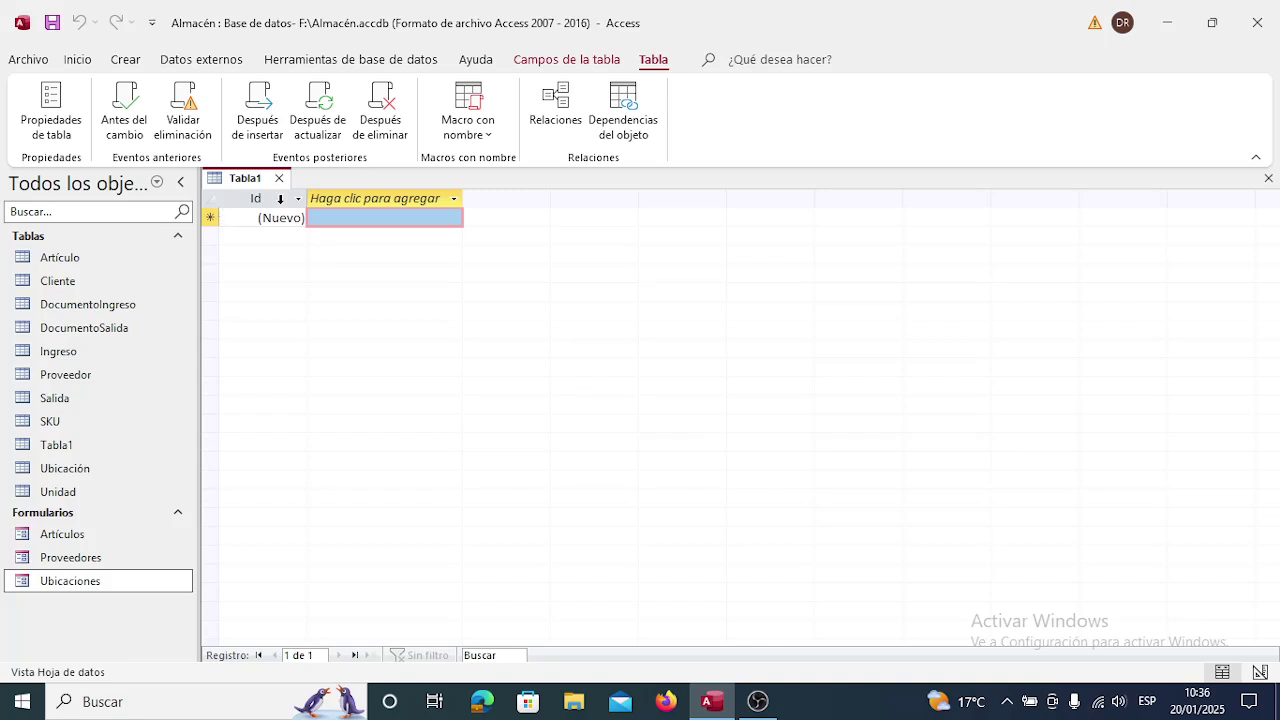
{"action": "left_click", "coordinate": [572, 61]}
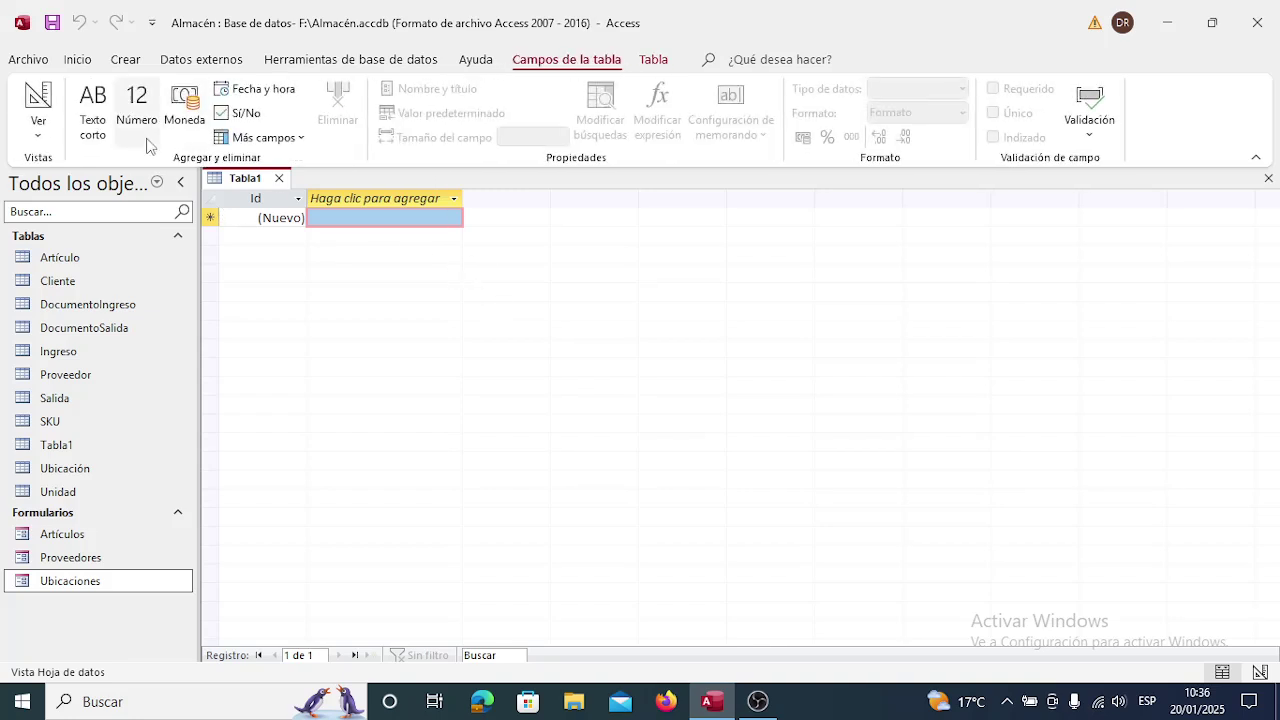
{"action": "left_click", "coordinate": [38, 136]}
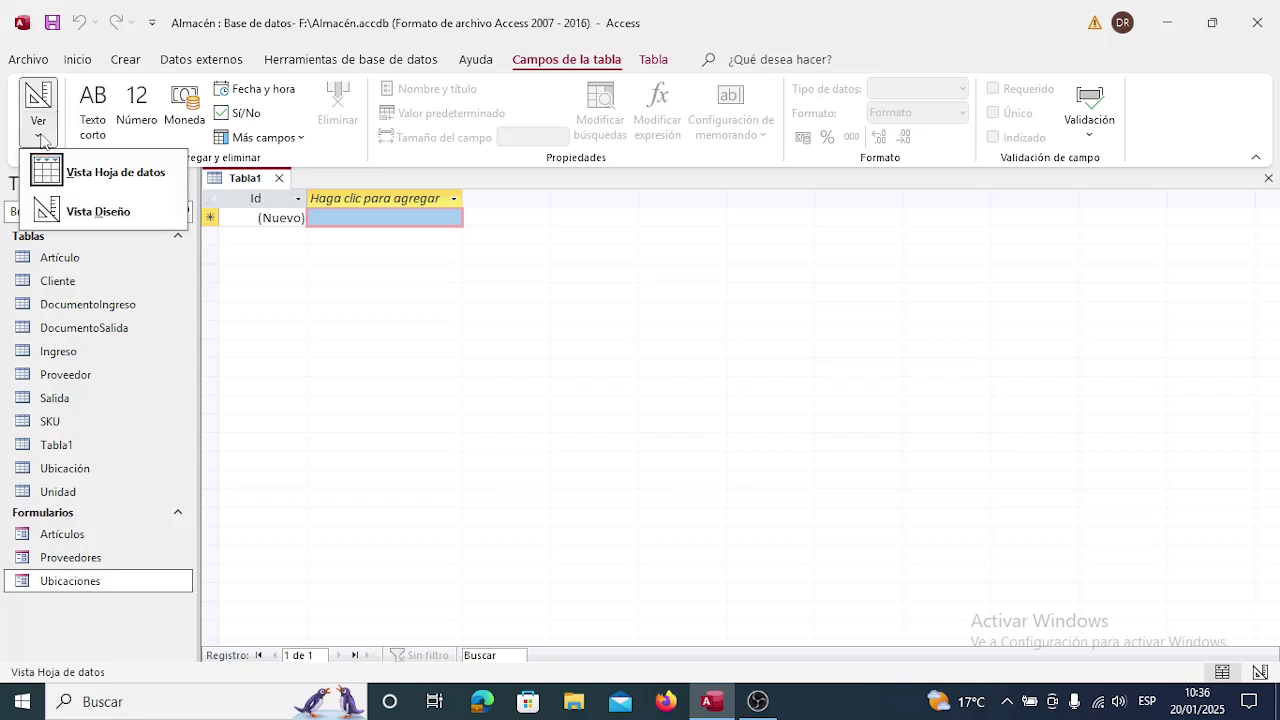
Switch the new table to Vista Diseño, saving it as SalidaDocumentada.
{"action": "left_click", "coordinate": [105, 213]}
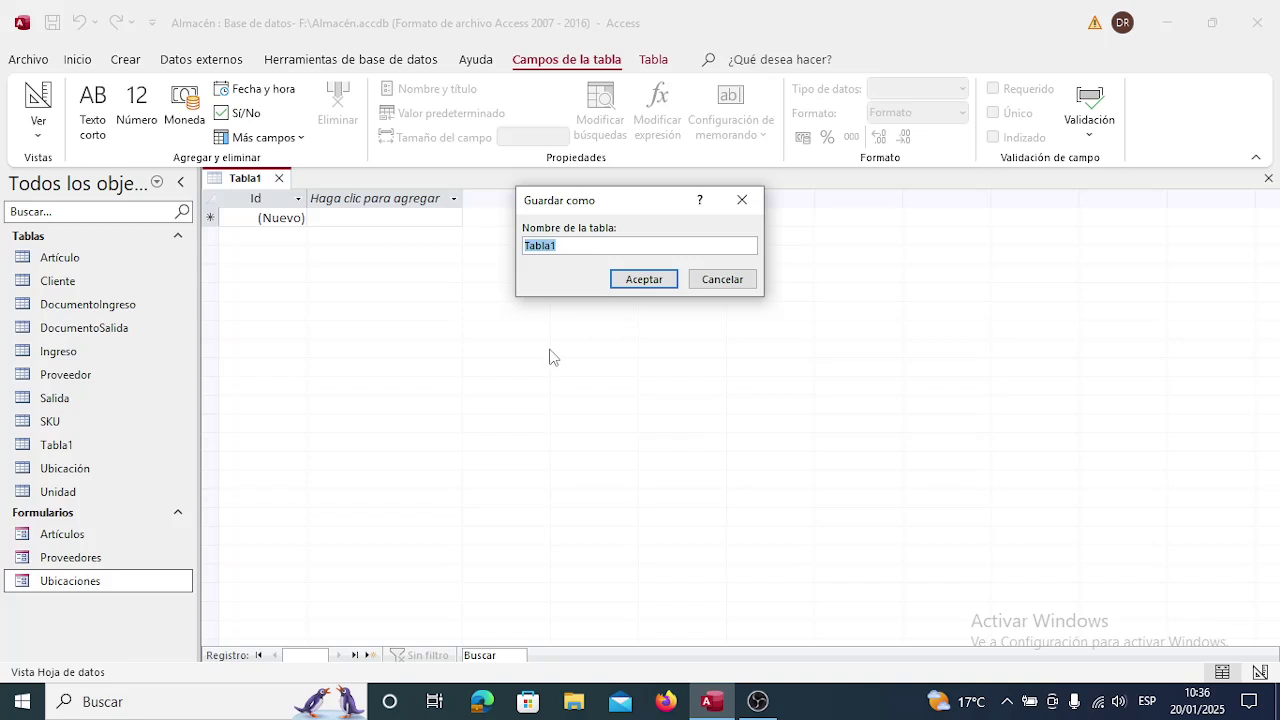
{"action": "type", "text": "Sa"}
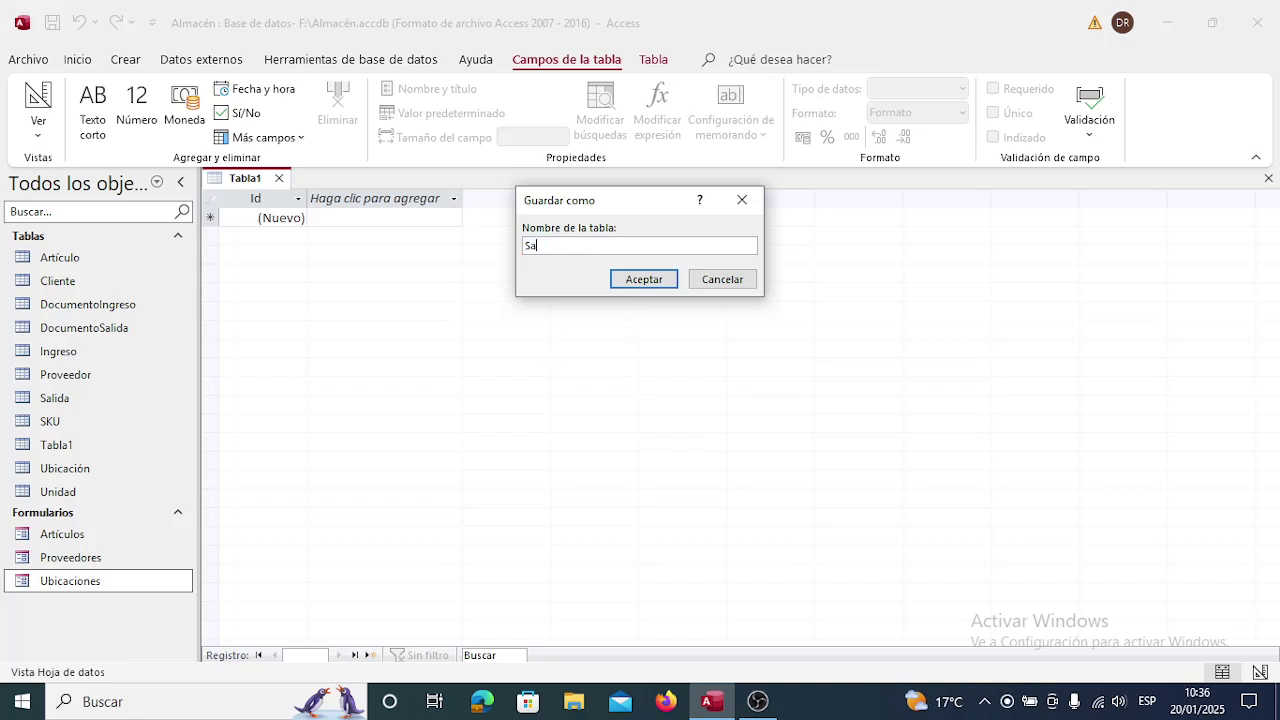
{"action": "type", "text": "lidaDocumentada"}
{"action": "left_click", "coordinate": [654, 278]}
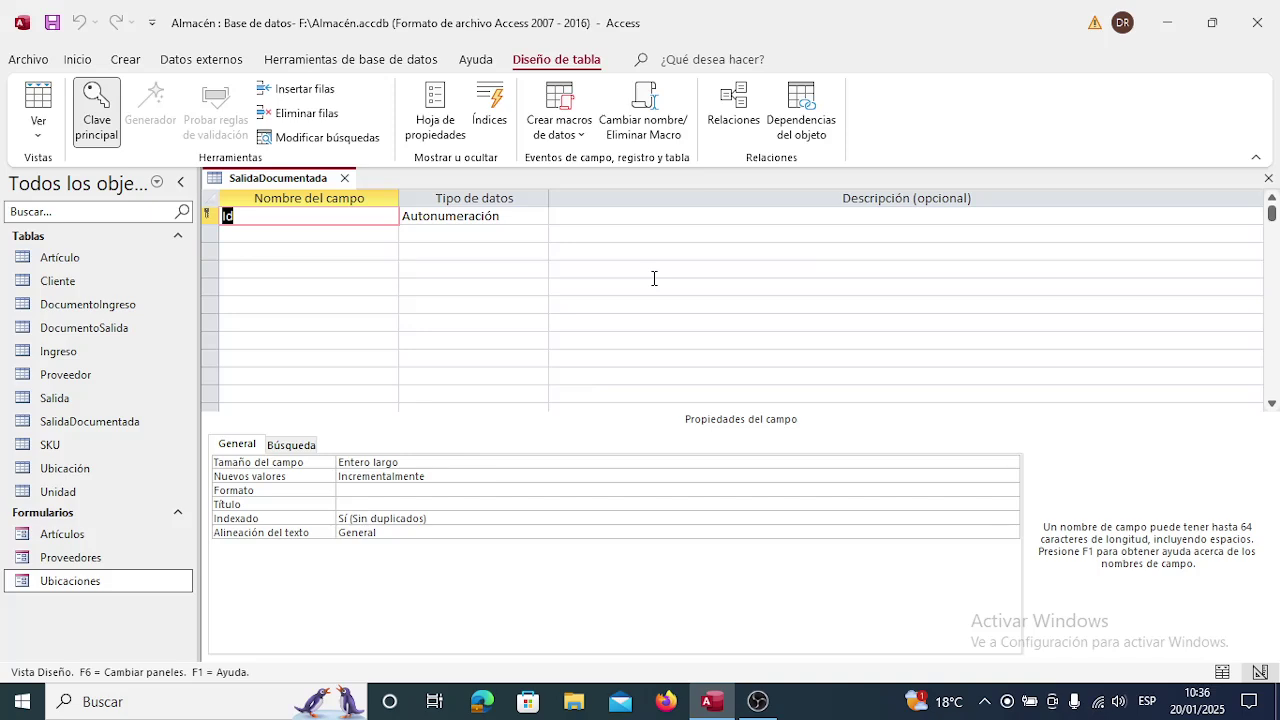
Rename Id to Salida, make it Número, and describe it as 'Código de la salida física del almacén'.
{"action": "type", "text": "Salida"}
{"action": "key", "text": "Tab"}
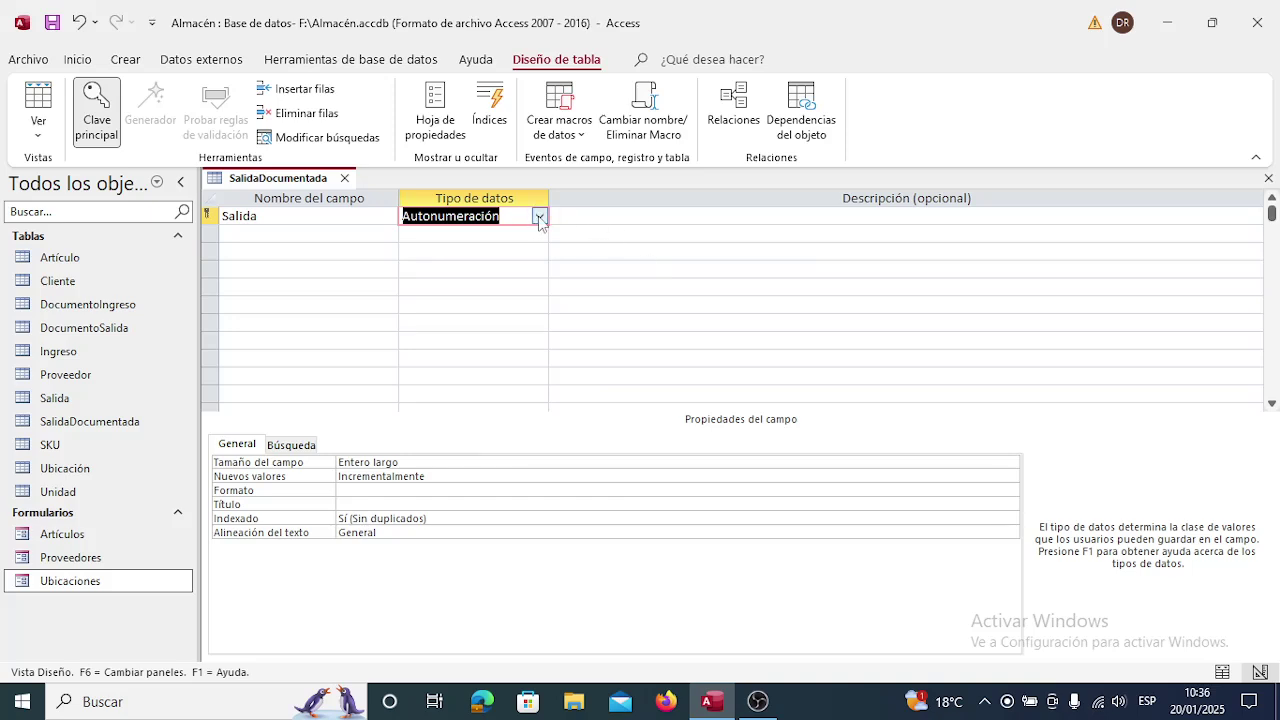
{"action": "left_click", "coordinate": [539, 217]}
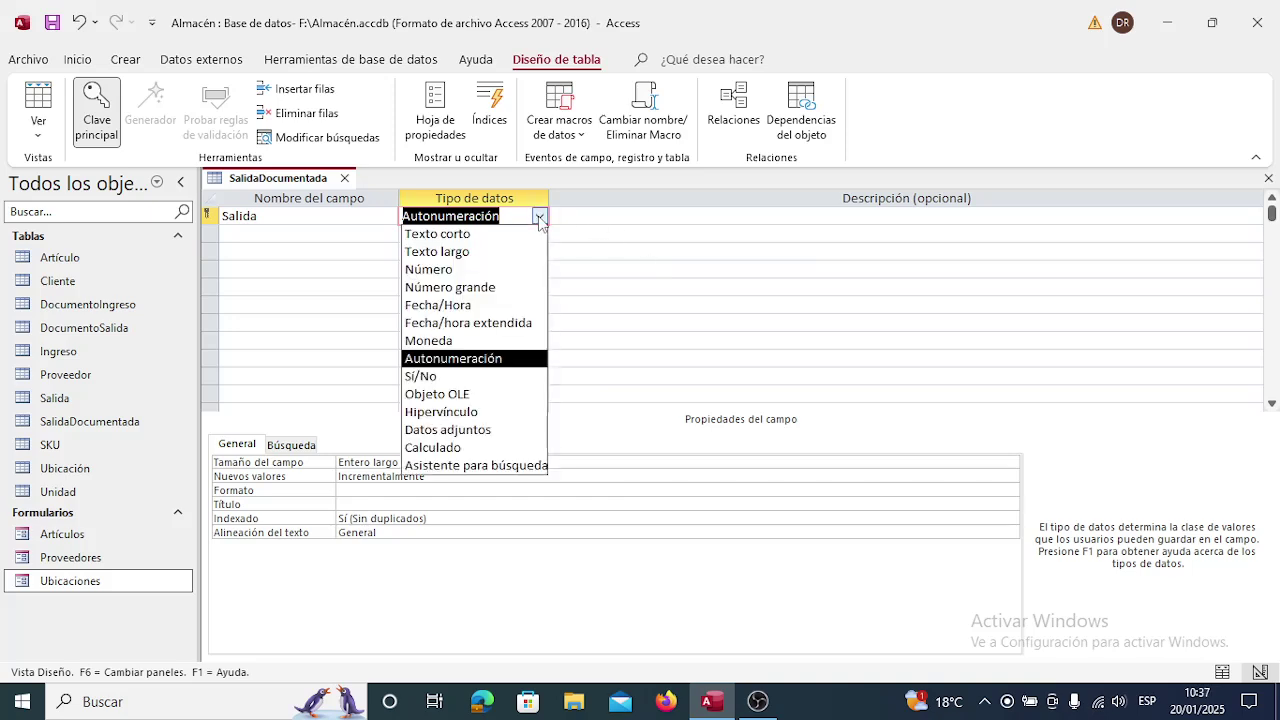
{"action": "left_click", "coordinate": [486, 270]}
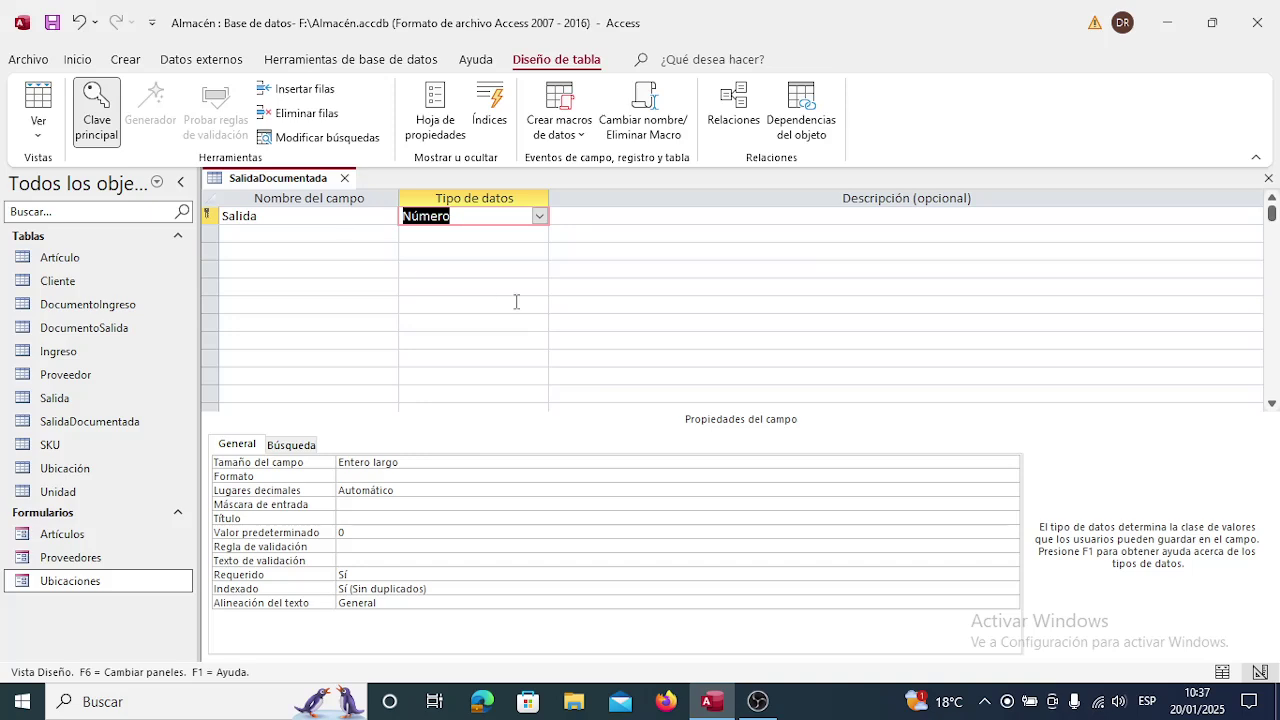
{"action": "left_click", "coordinate": [607, 215]}
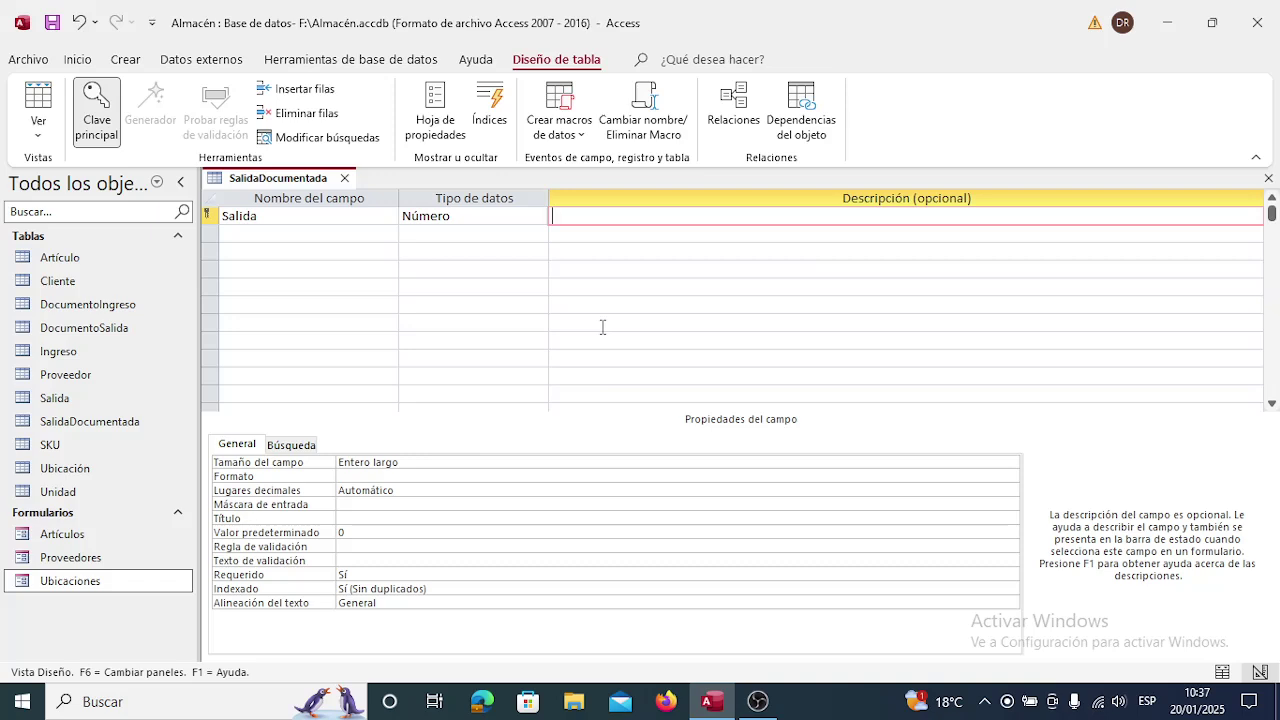
{"action": "type", "text": "Código "}
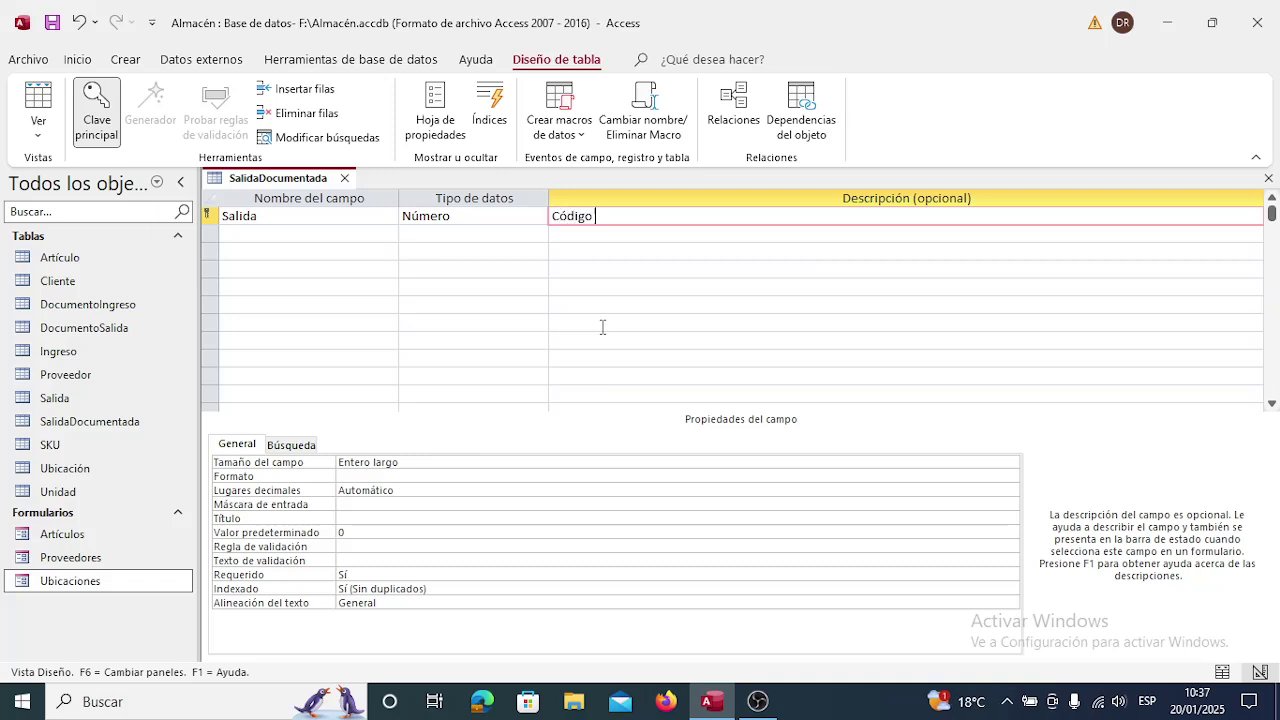
{"action": "type", "text": "de la salida física de"}
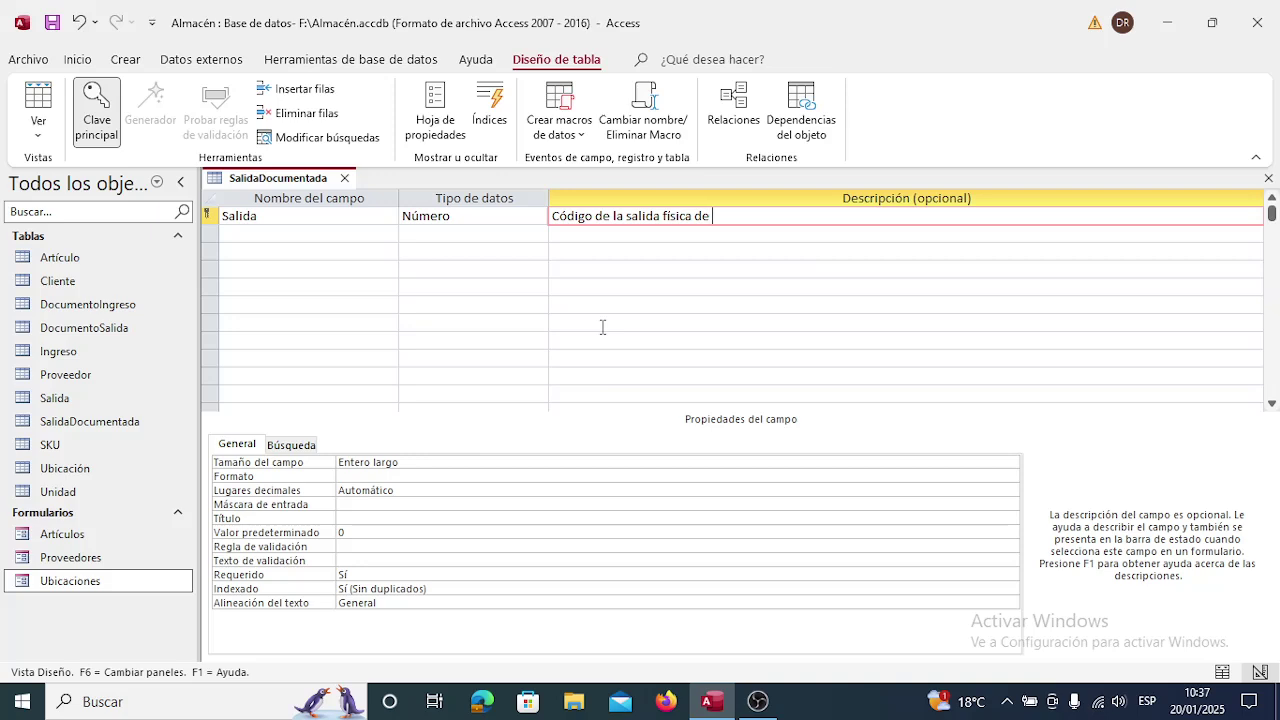
{"action": "type", "text": "l almacén"}
{"action": "key", "text": "Down"}
{"action": "key", "text": "Left"}
{"action": "key", "text": "Left"}
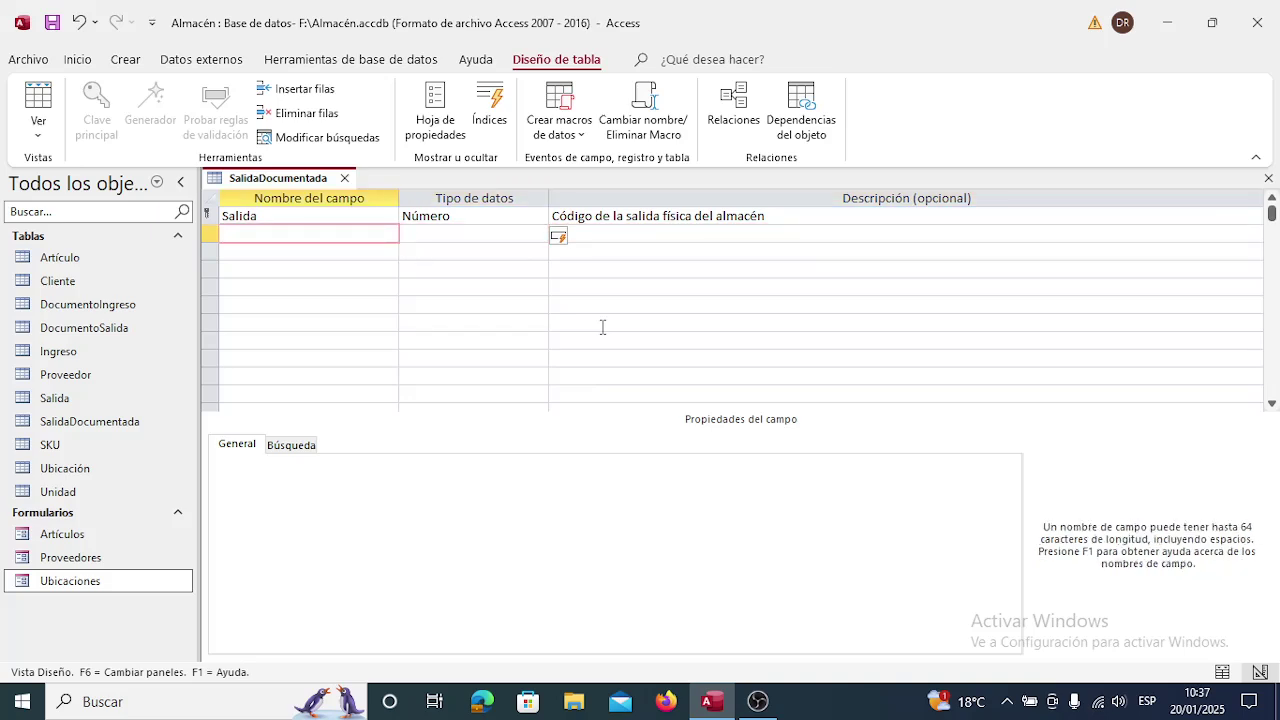
Add the second field DocumentoSalida as Número, described 'Código del documento de salida del almacén'.
{"action": "type", "text": "Documento"}
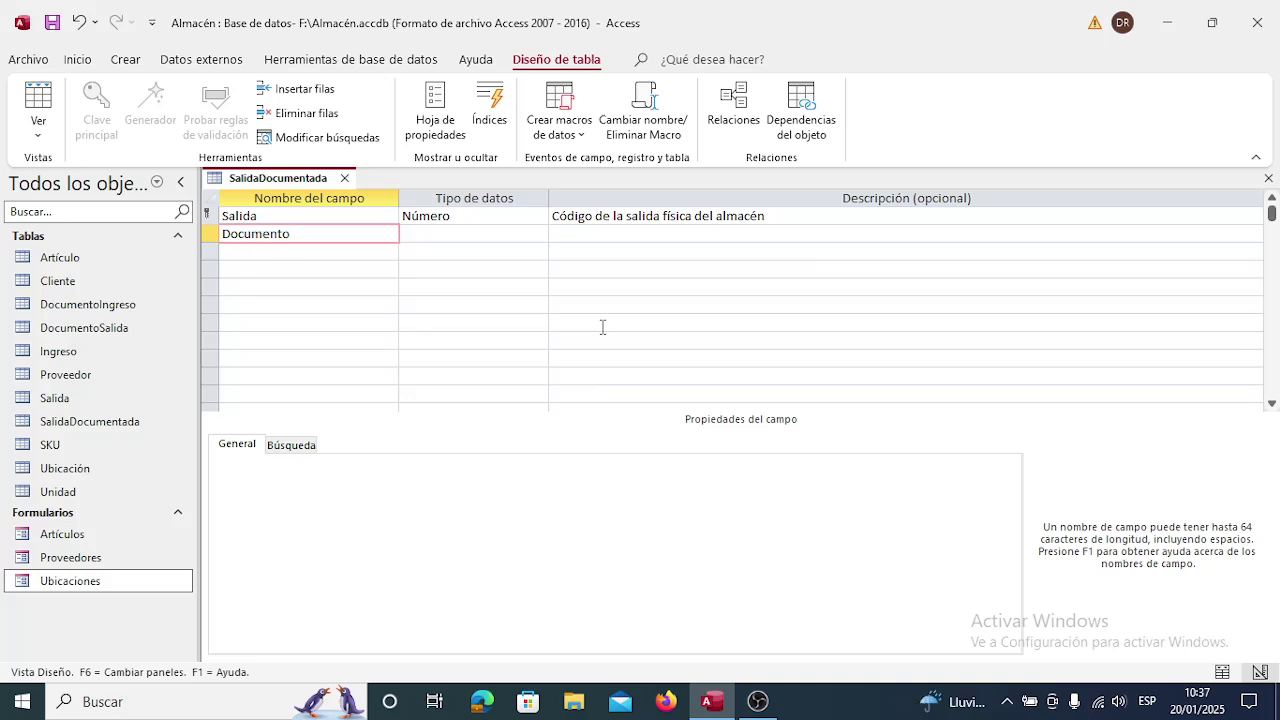
{"action": "type", "text": "Salida"}
{"action": "key", "text": "Tab"}
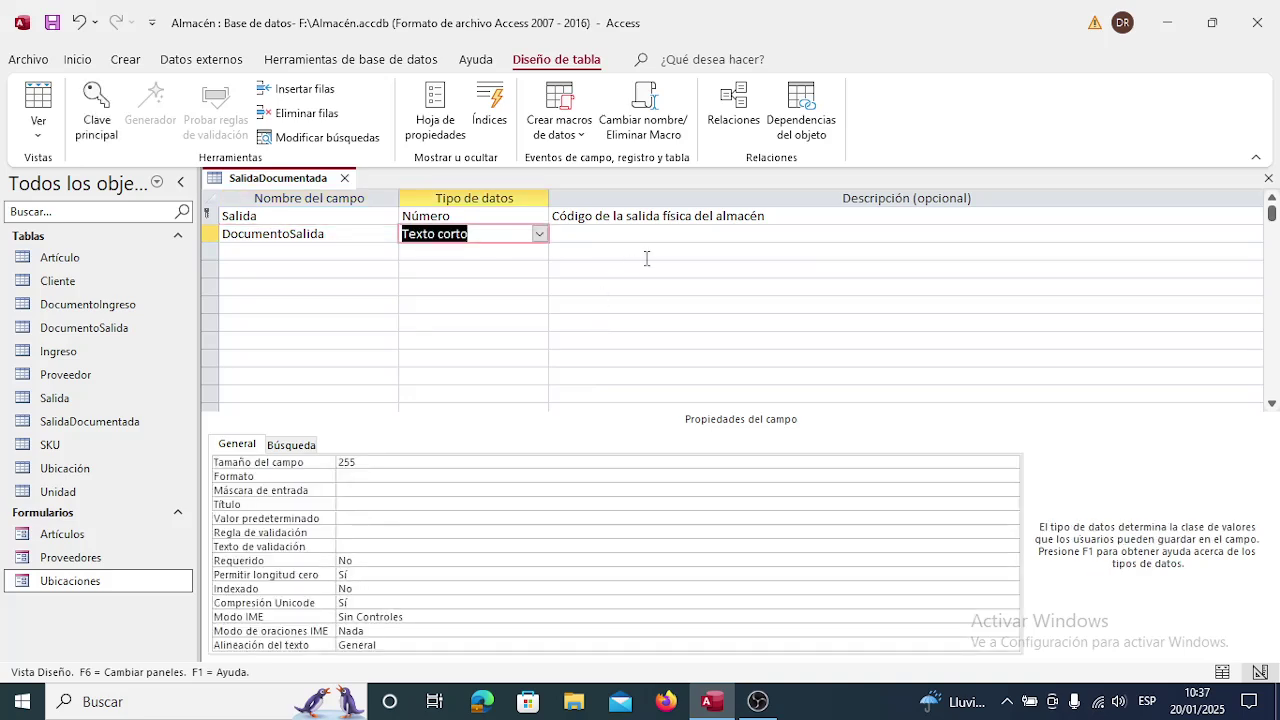
{"action": "left_click", "coordinate": [539, 234]}
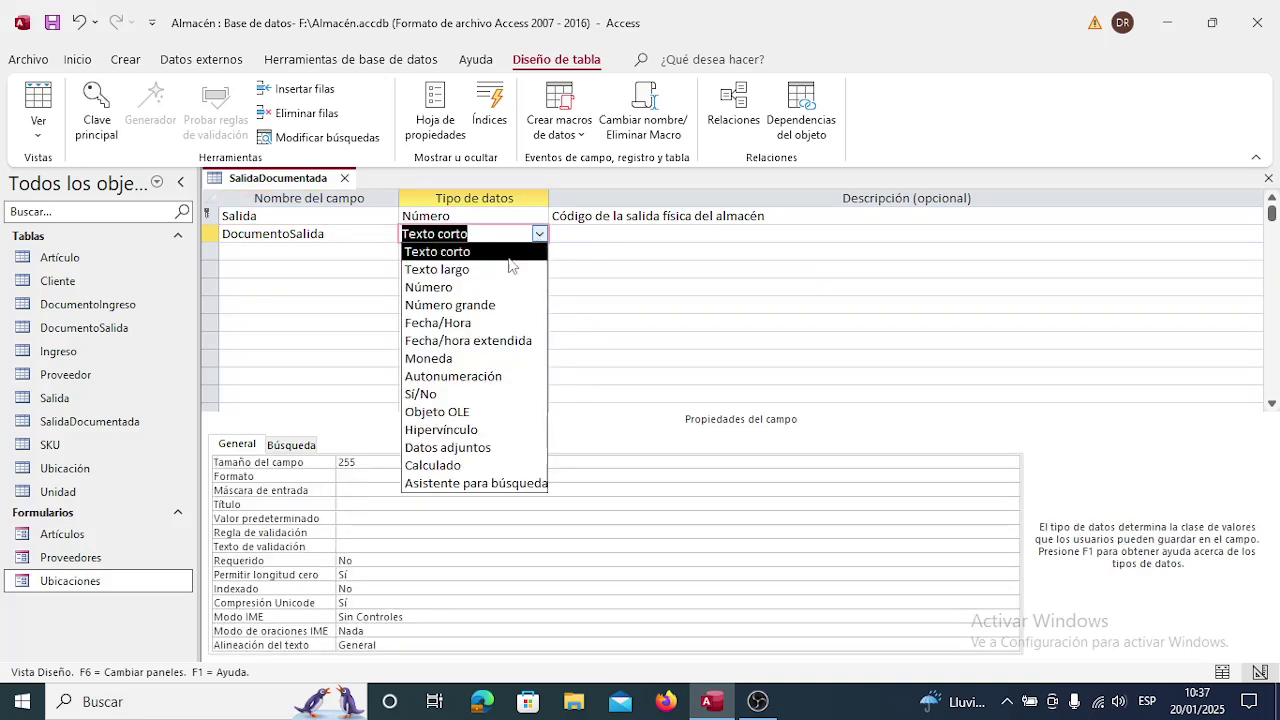
{"action": "left_click", "coordinate": [493, 289]}
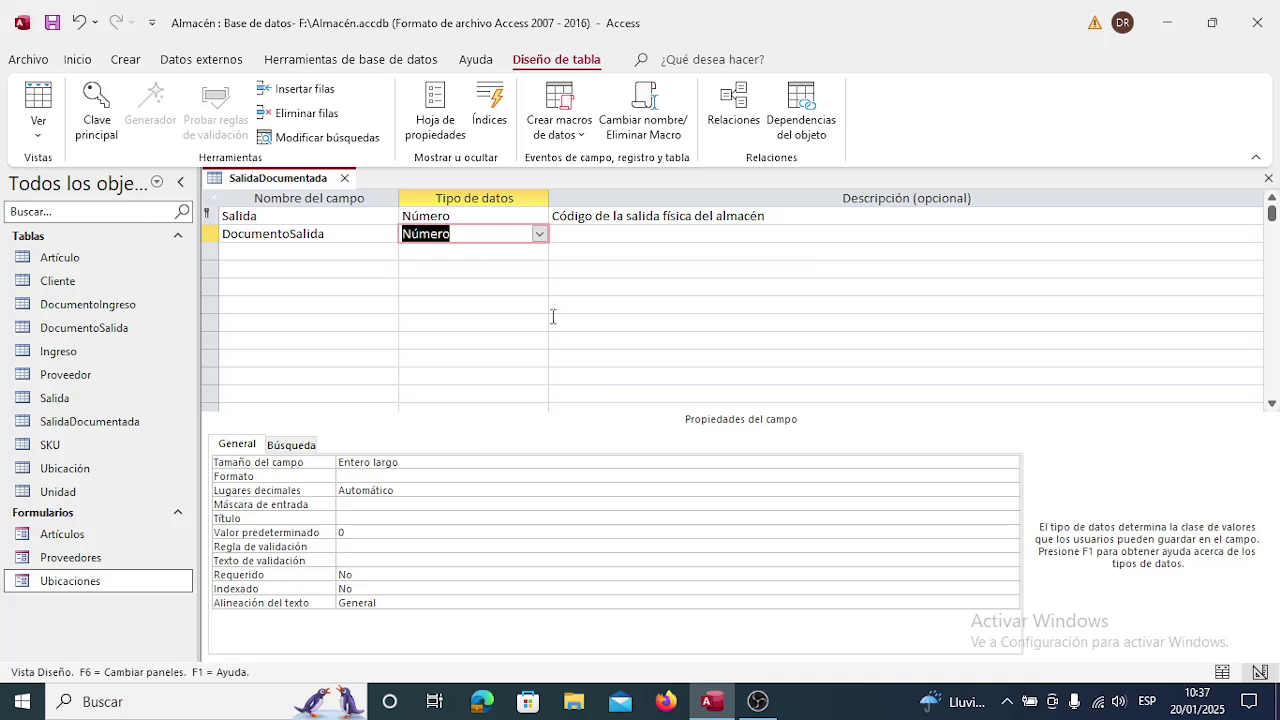
{"action": "key", "text": "Tab"}
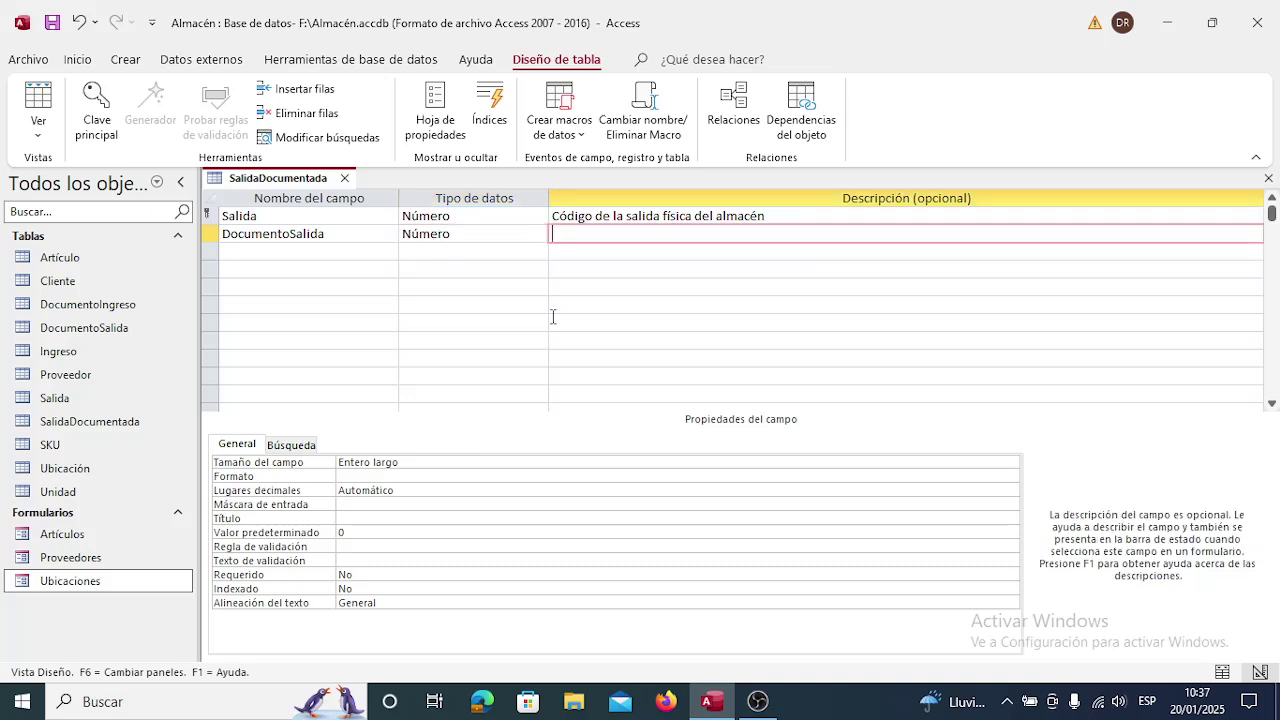
{"action": "type", "text": "Código del documento "}
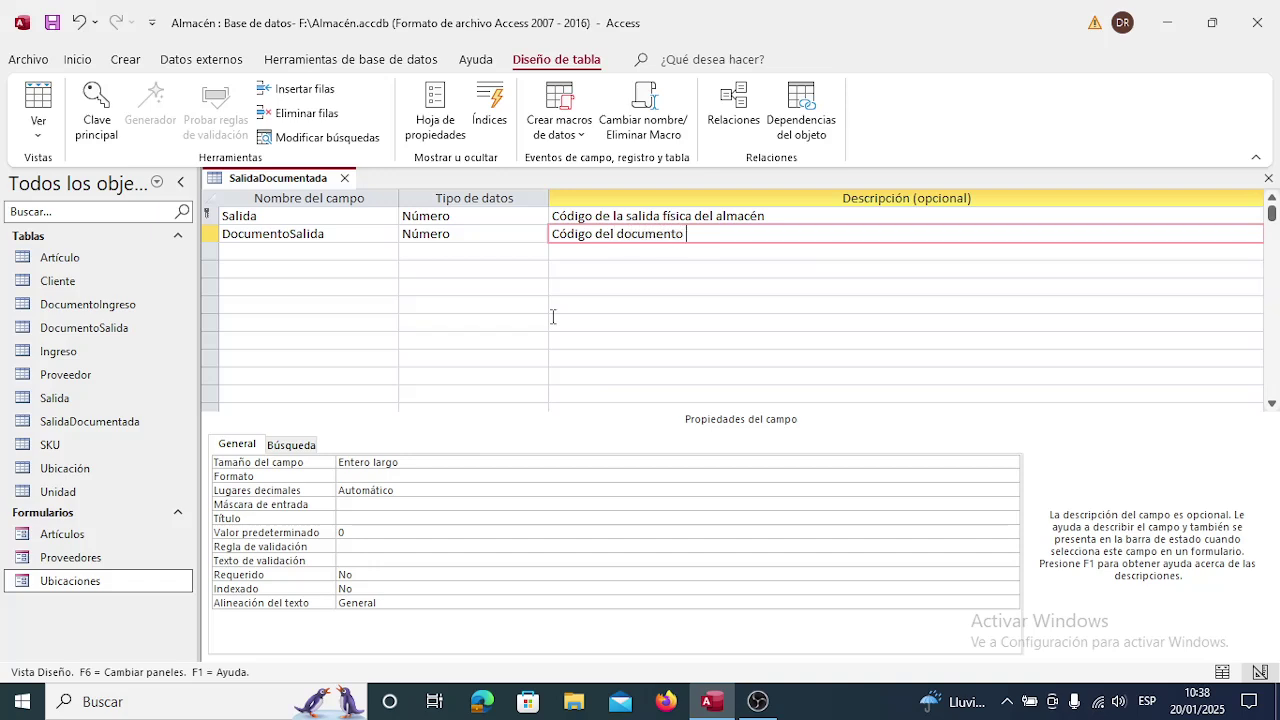
{"action": "type", "text": "de salida del almacén"}
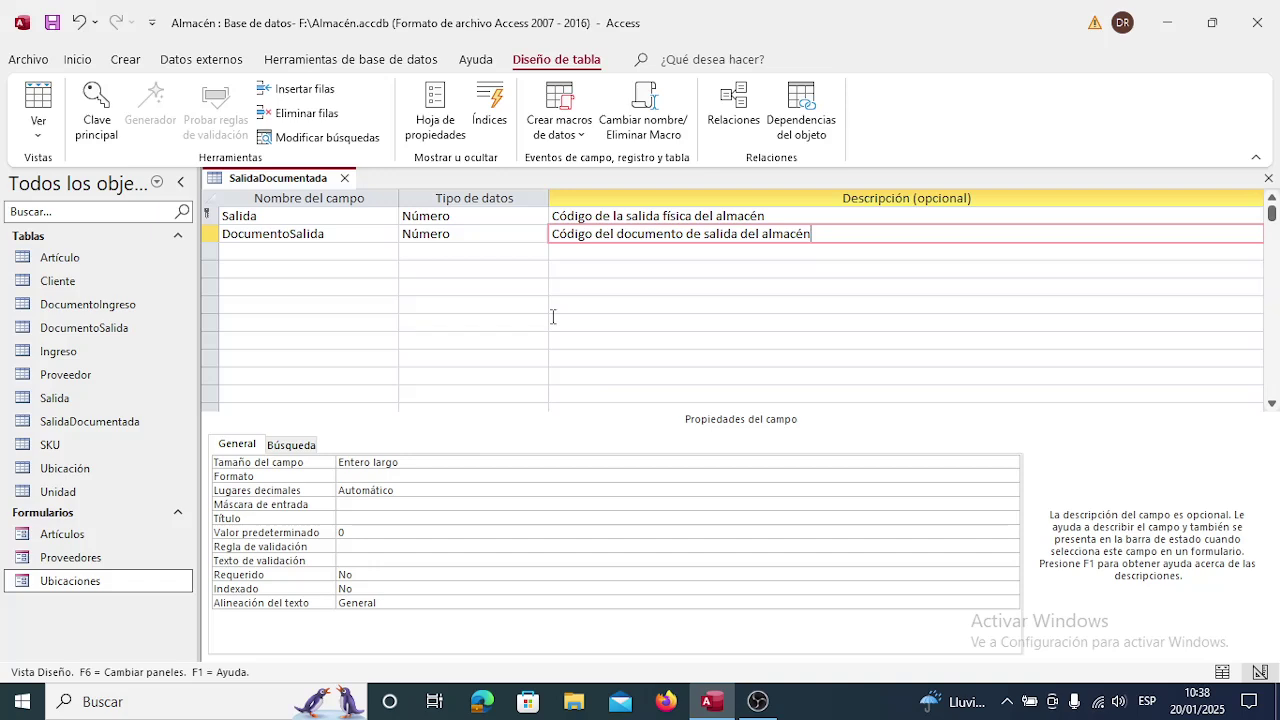
{"action": "left_click", "coordinate": [210, 234]}
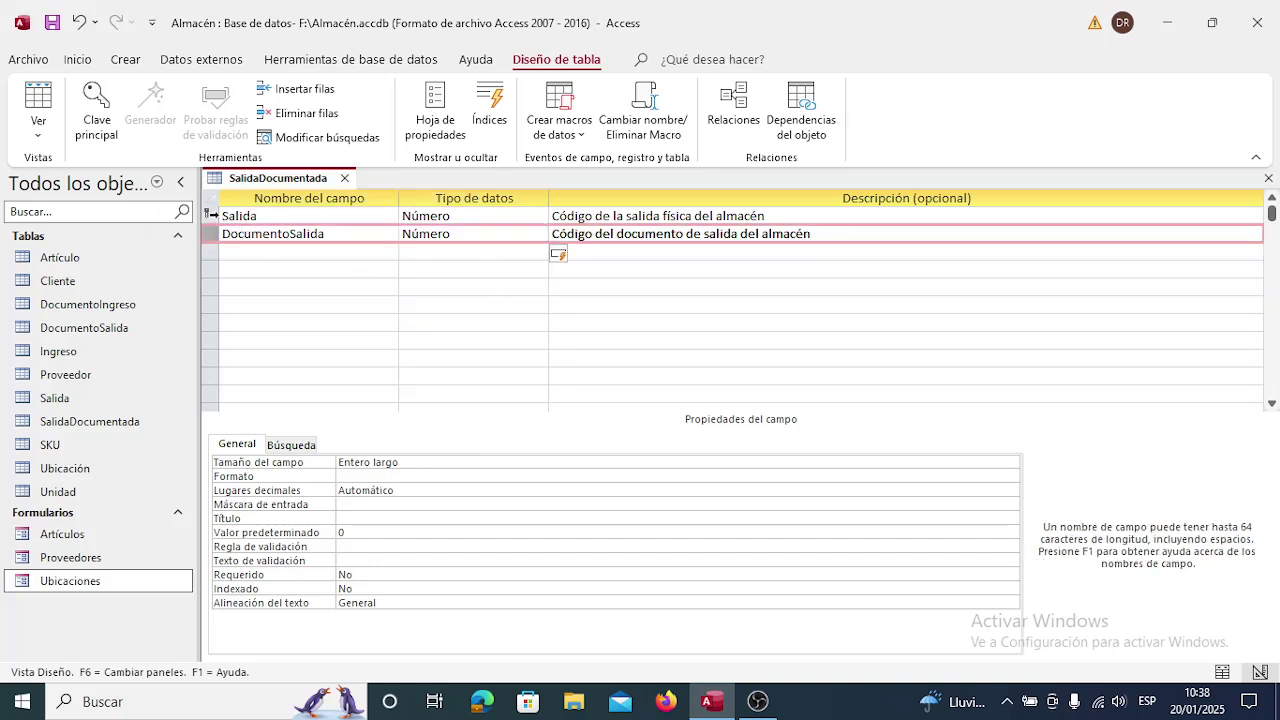
Make Salida plus DocumentoSalida the Clave principal, then restore Salida as the first row.
{"action": "mouse_move", "coordinate": [214, 236]}
{"action": "left_mouse_down"}
{"action": "mouse_move", "coordinate": [211, 214]}
{"action": "mouse_move", "coordinate": [214, 262]}
{"action": "mouse_move", "coordinate": [209, 240]}
{"action": "left_mouse_up"}
{"action": "left_click", "coordinate": [212, 233]}
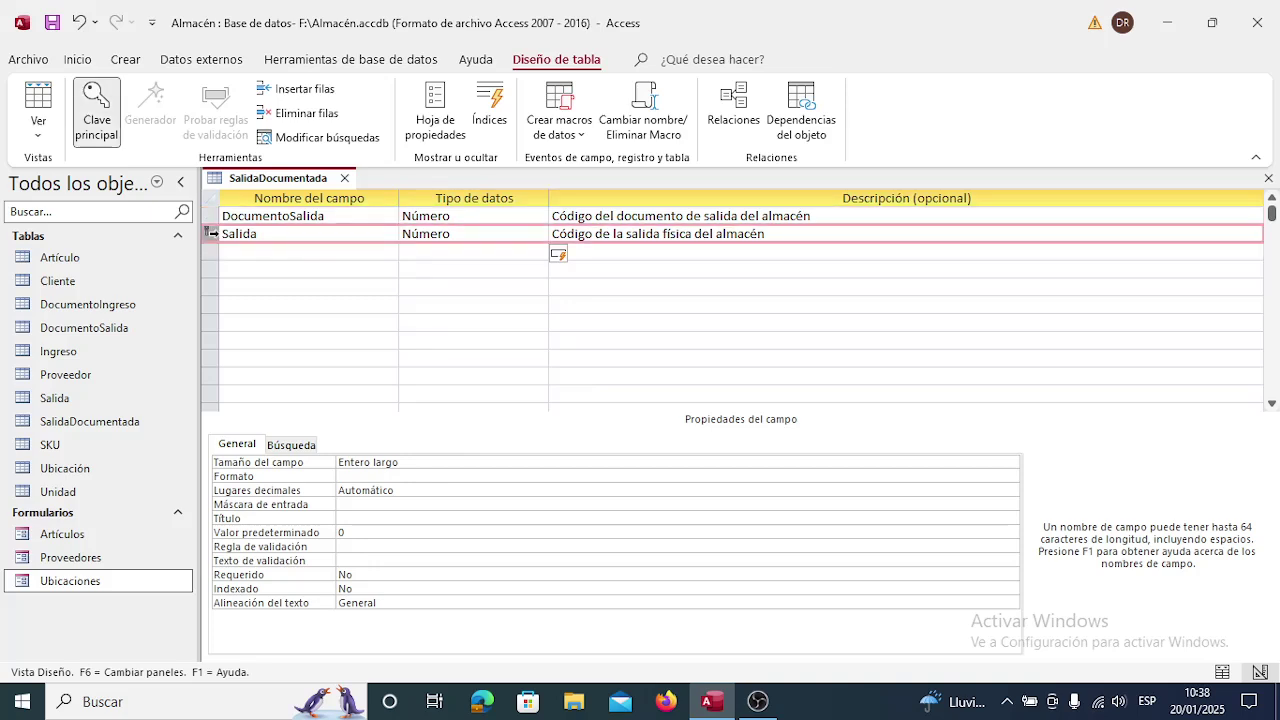
{"action": "left_click", "coordinate": [209, 214]}
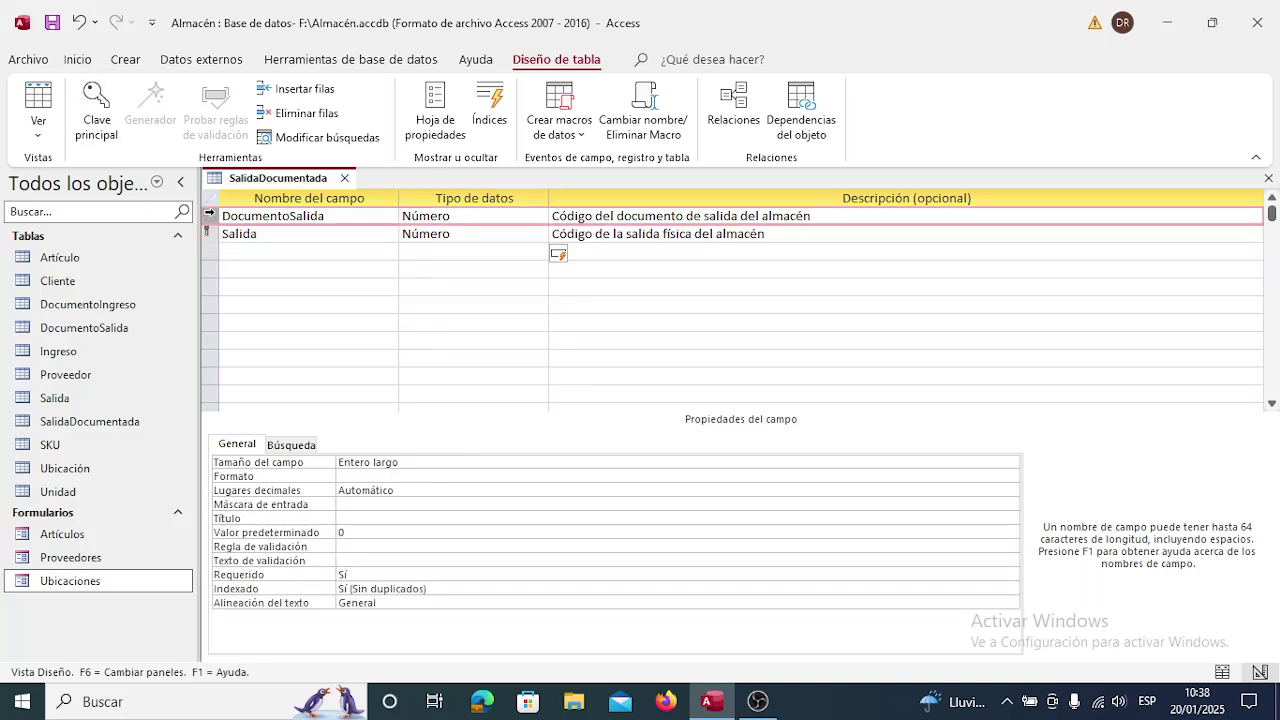
{"action": "left_click_drag", "start_coordinate": [209, 214], "coordinate": [211, 240]}
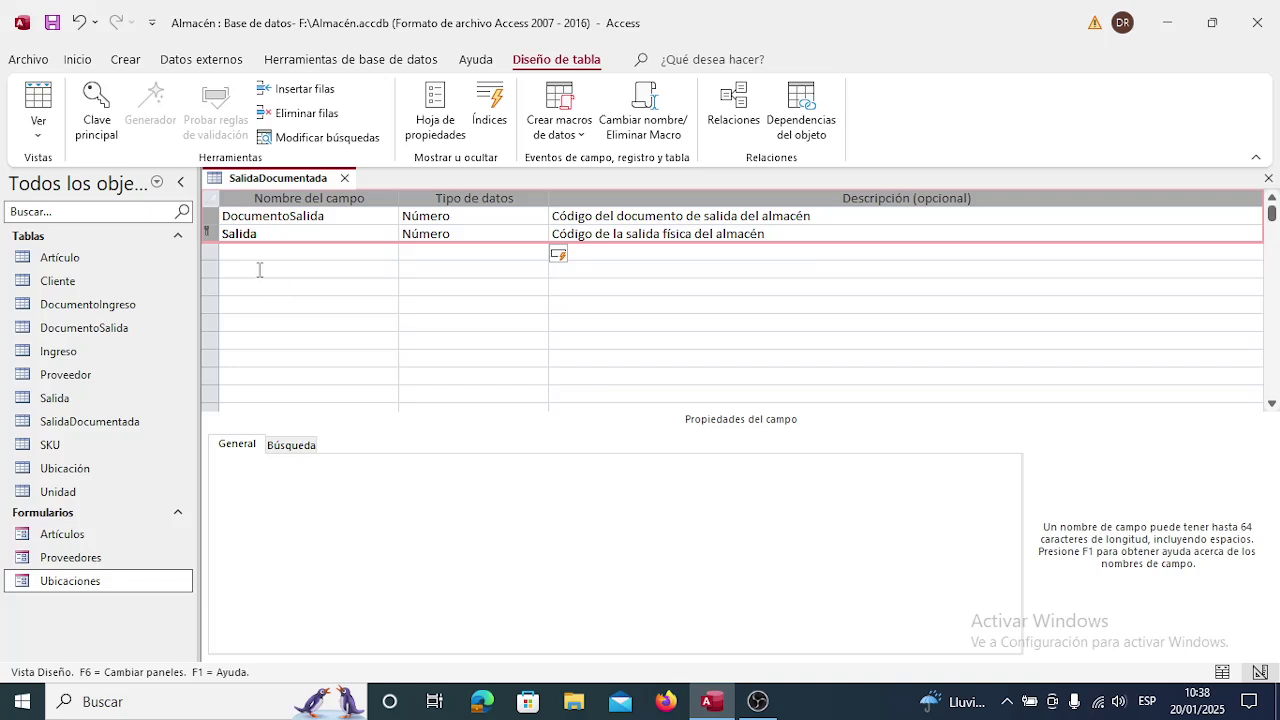
{"action": "left_click", "coordinate": [100, 127]}
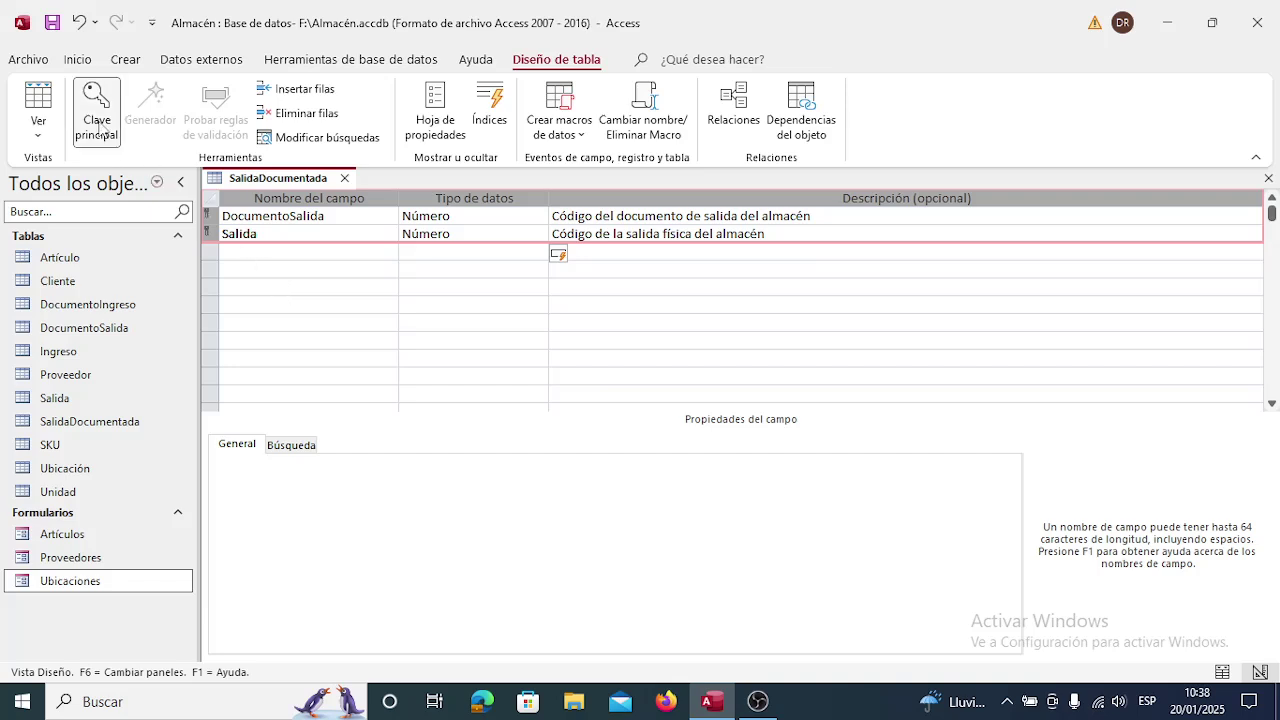
{"action": "left_click", "coordinate": [262, 231]}
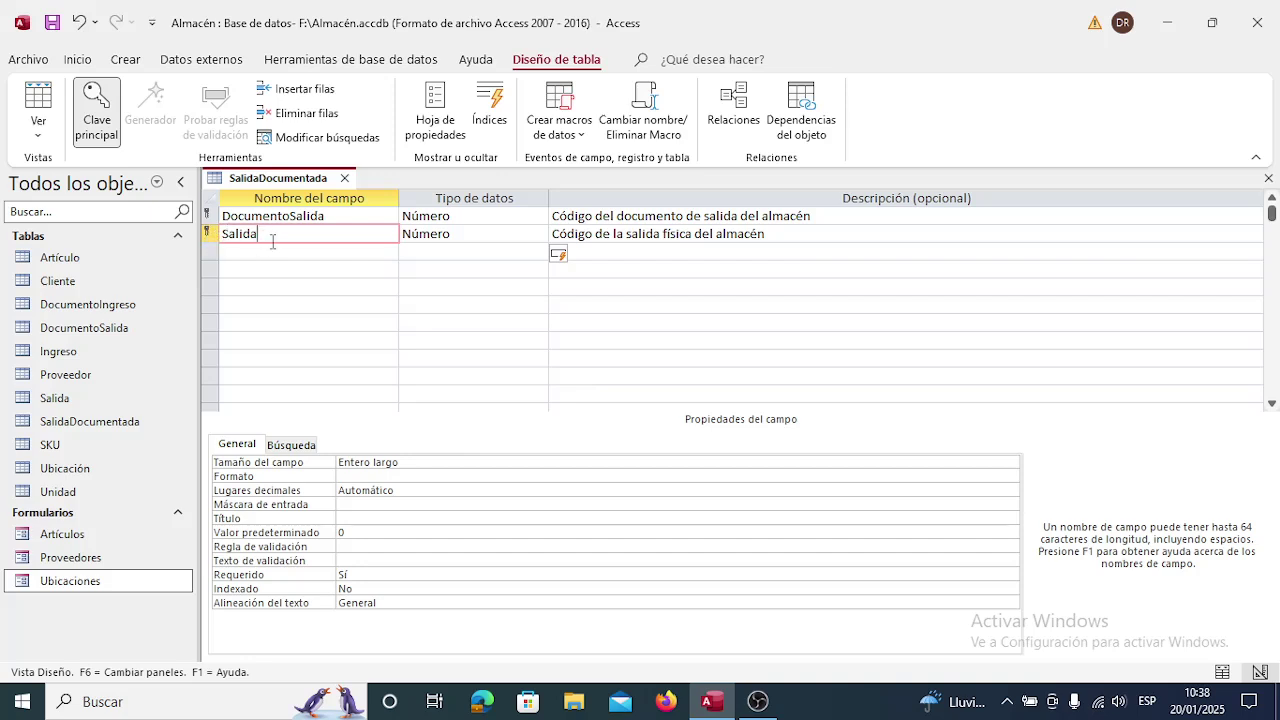
{"action": "left_click", "coordinate": [210, 233]}
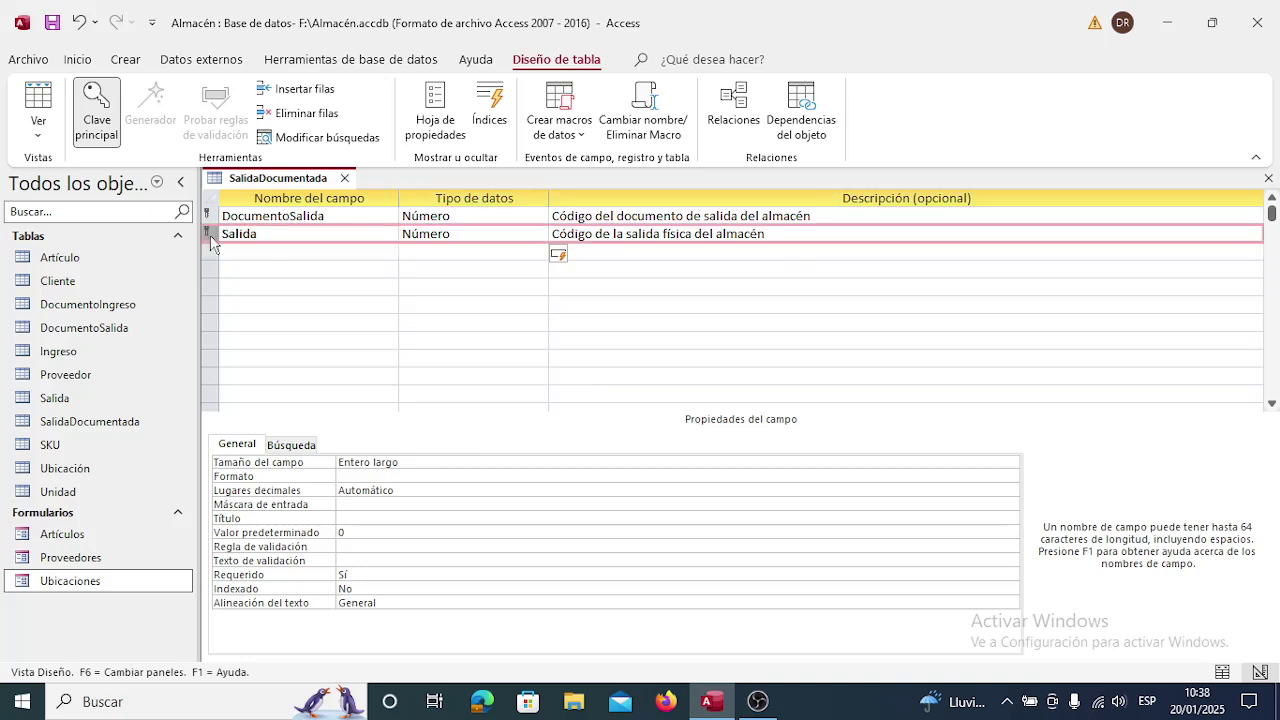
{"action": "left_click_drag", "start_coordinate": [212, 243], "coordinate": [214, 212]}
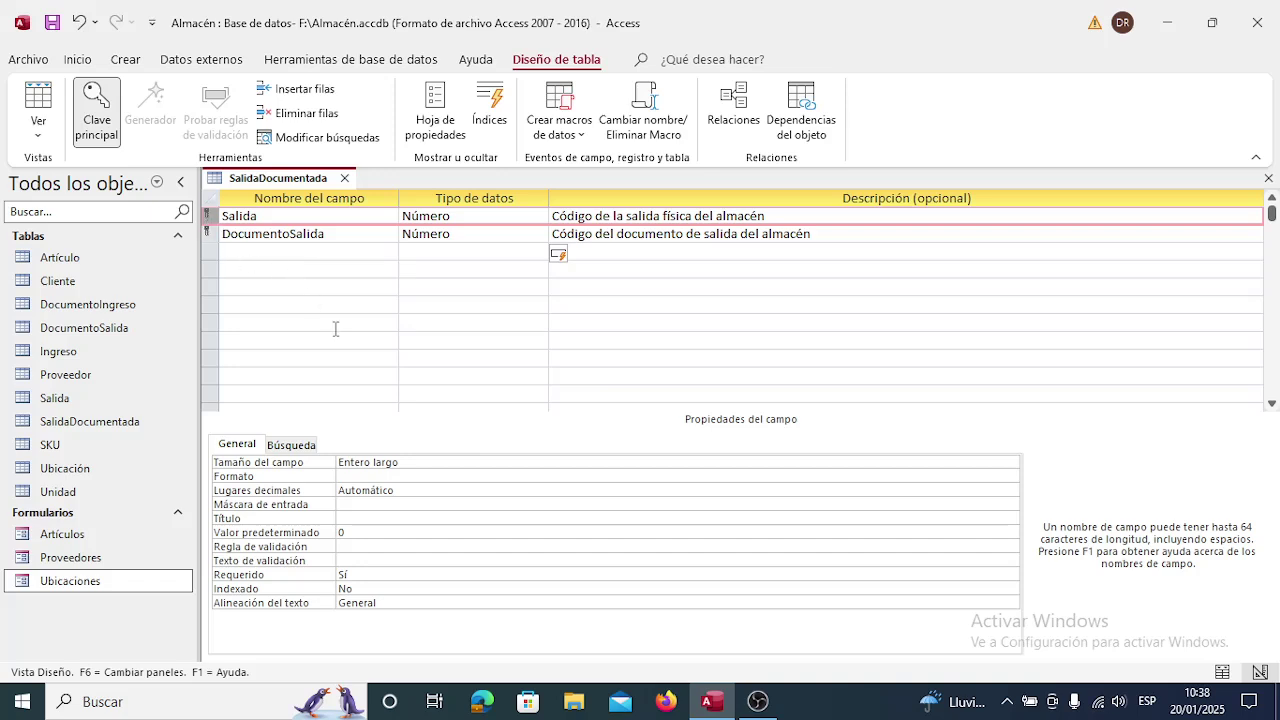
Give Salida and DocumentoSalida Lugares decimales 0 and clear their Valor predeterminado of 0.
{"action": "left_click", "coordinate": [288, 220]}
{"action": "double_click", "coordinate": [437, 494]}
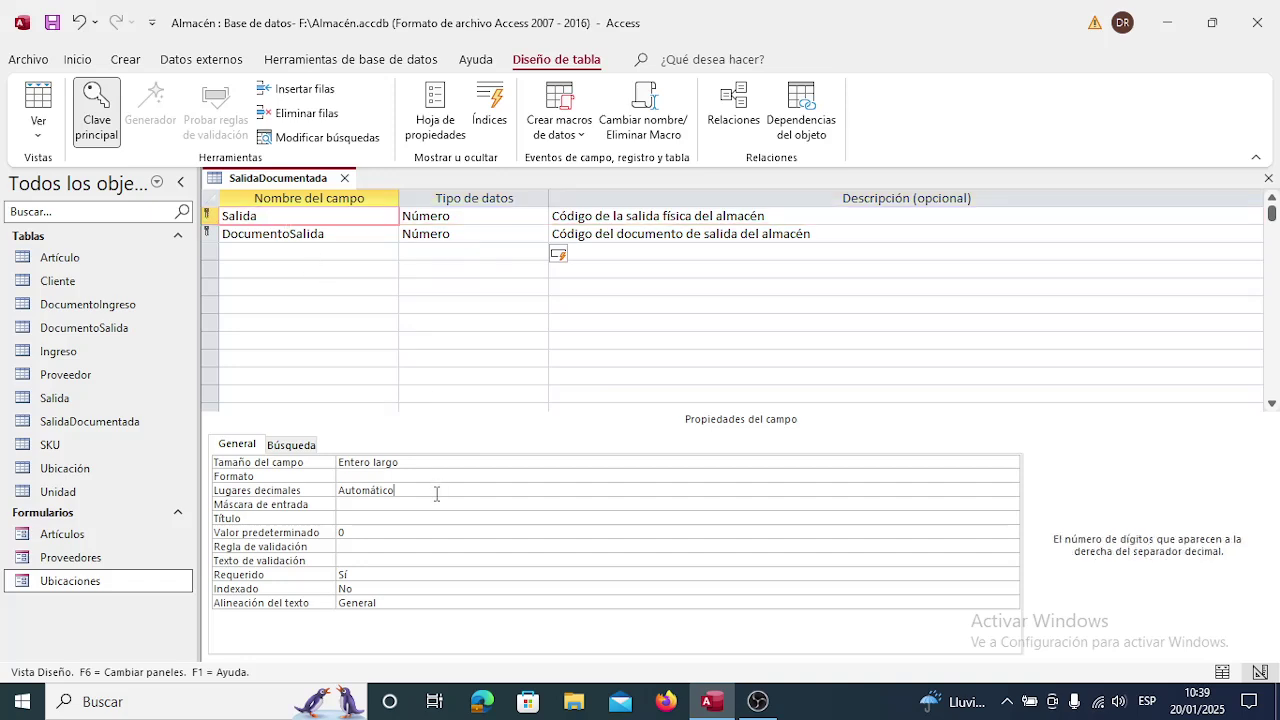
{"action": "left_click", "coordinate": [413, 530]}
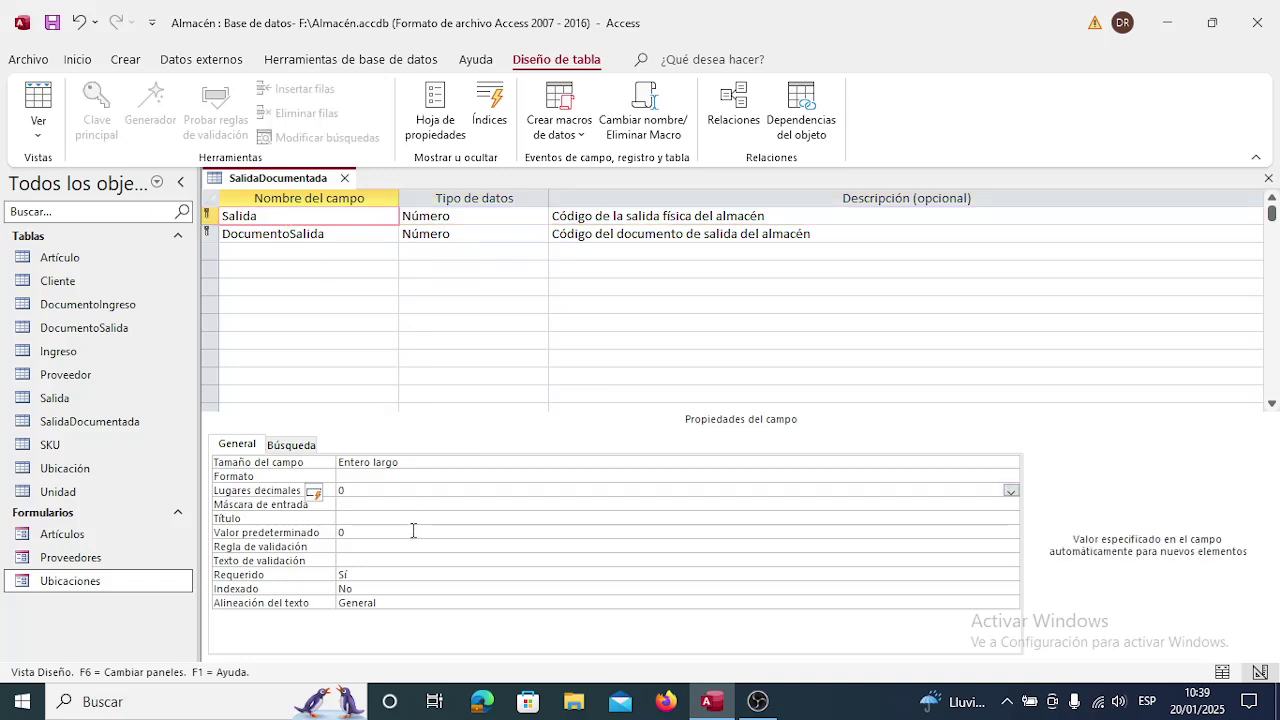
{"action": "key", "text": "Delete"}
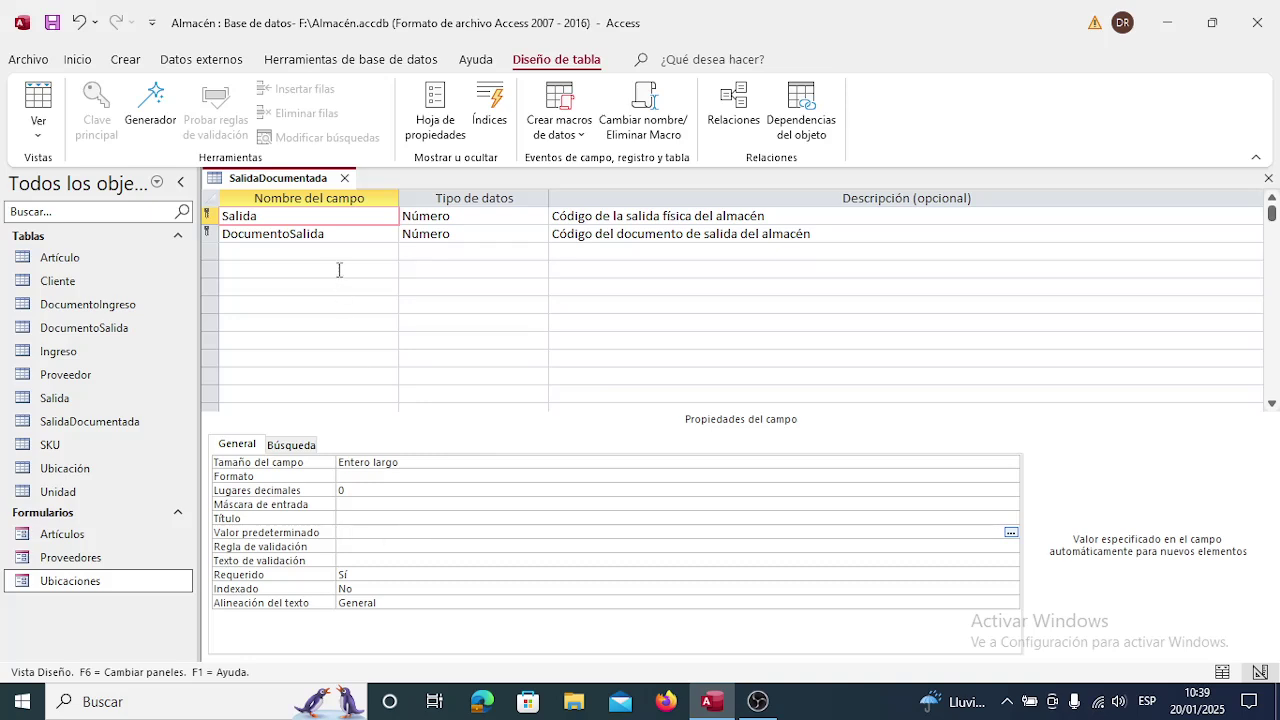
{"action": "left_click", "coordinate": [357, 233]}
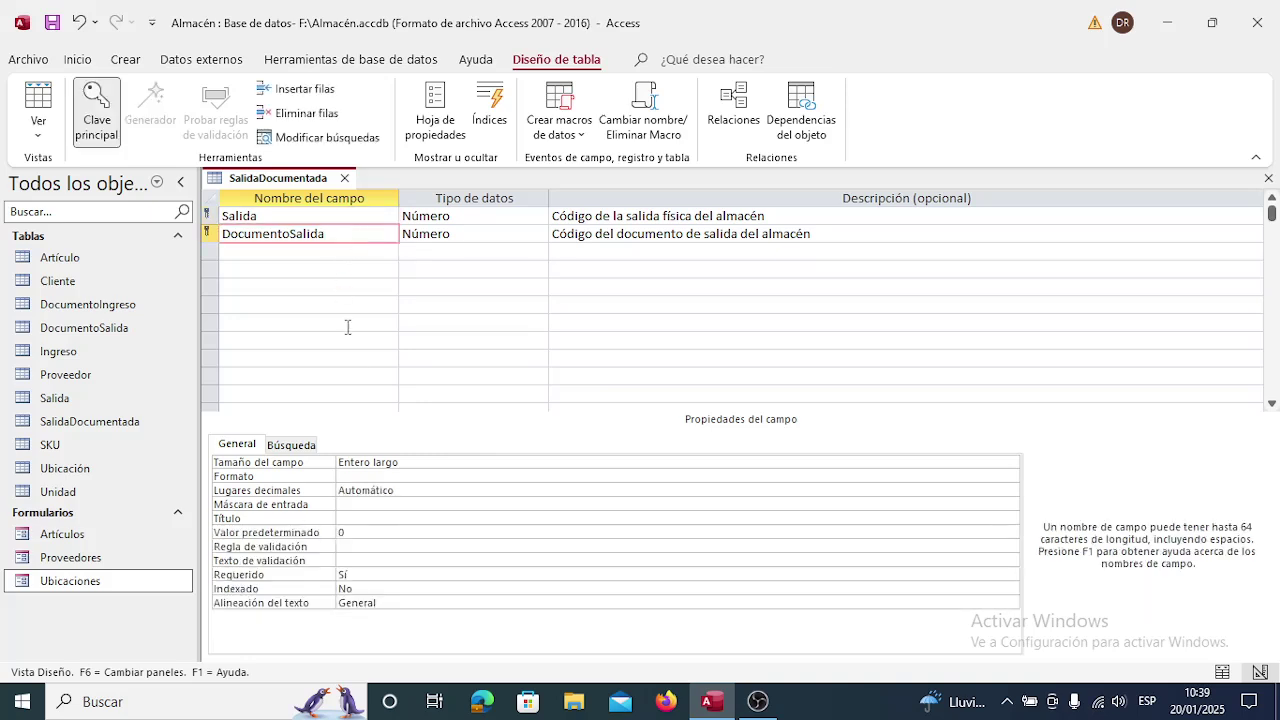
{"action": "double_click", "coordinate": [405, 488]}
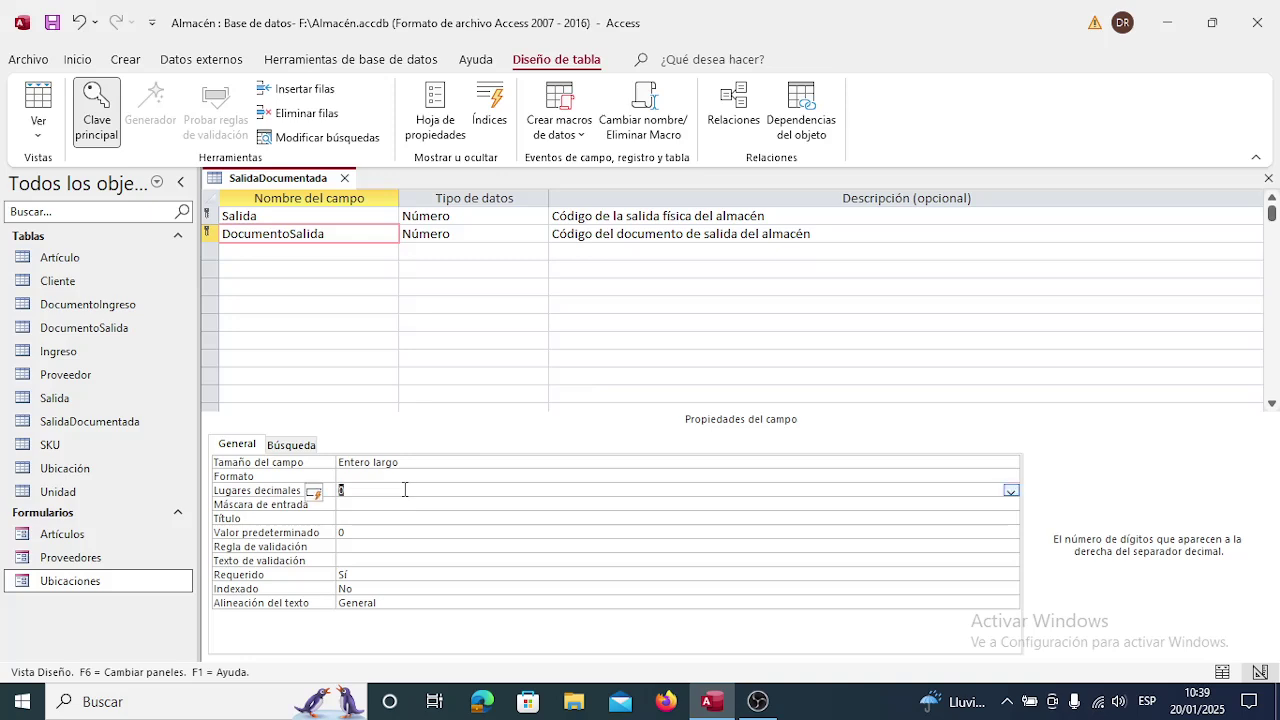
{"action": "left_click", "coordinate": [379, 532]}
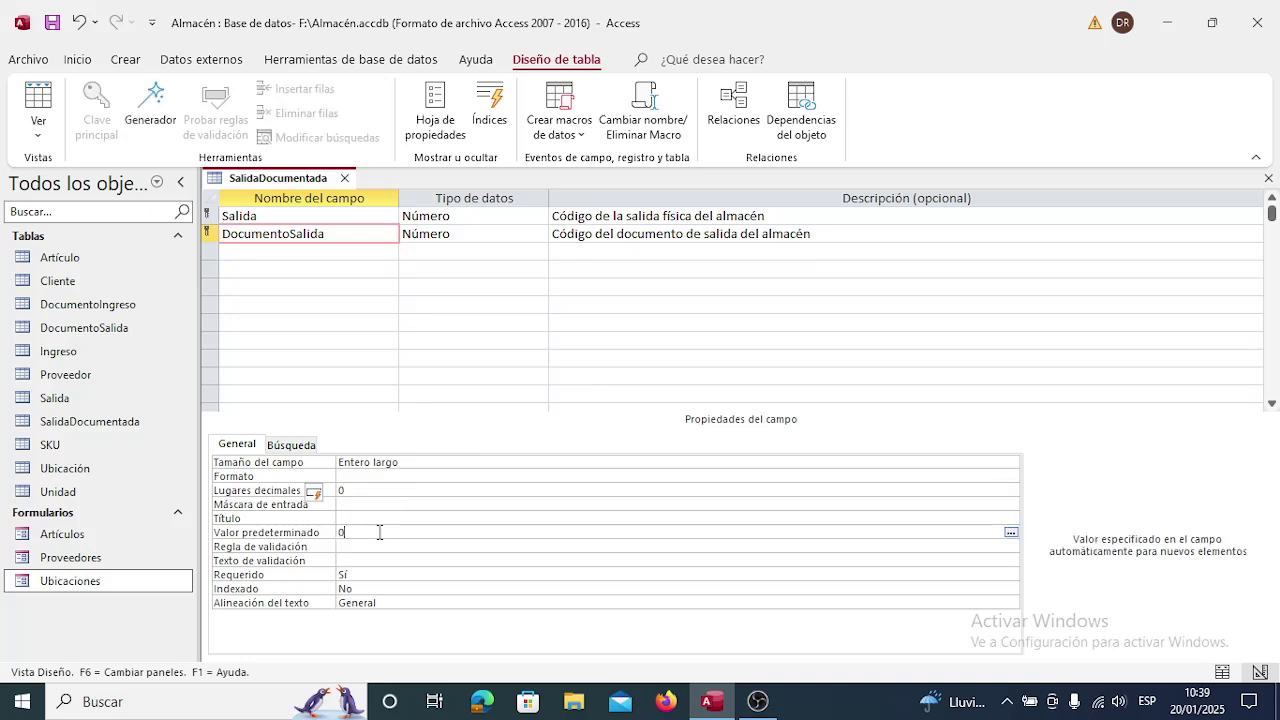
{"action": "key", "text": "BackSpace"}
Save and close SalidaDocumentada, glance at its datasheet, then open the Relaciones window.
{"action": "left_click", "coordinate": [345, 179]}
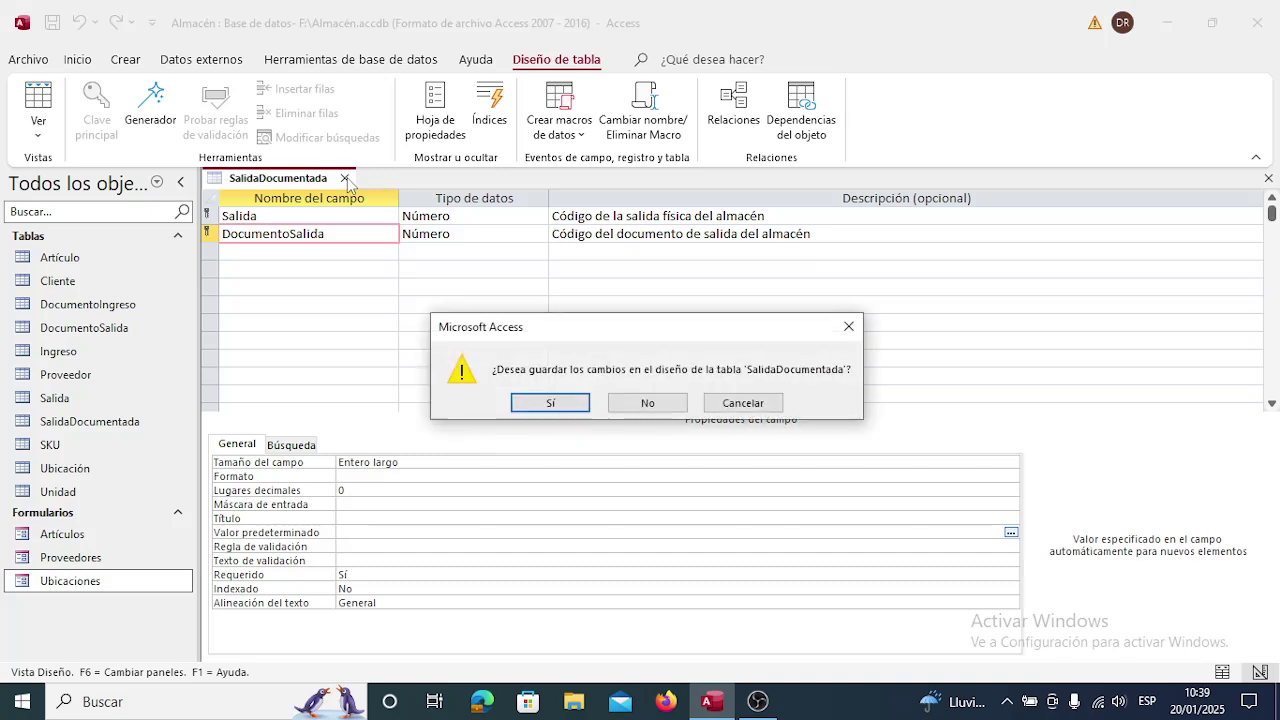
{"action": "left_click", "coordinate": [550, 404]}
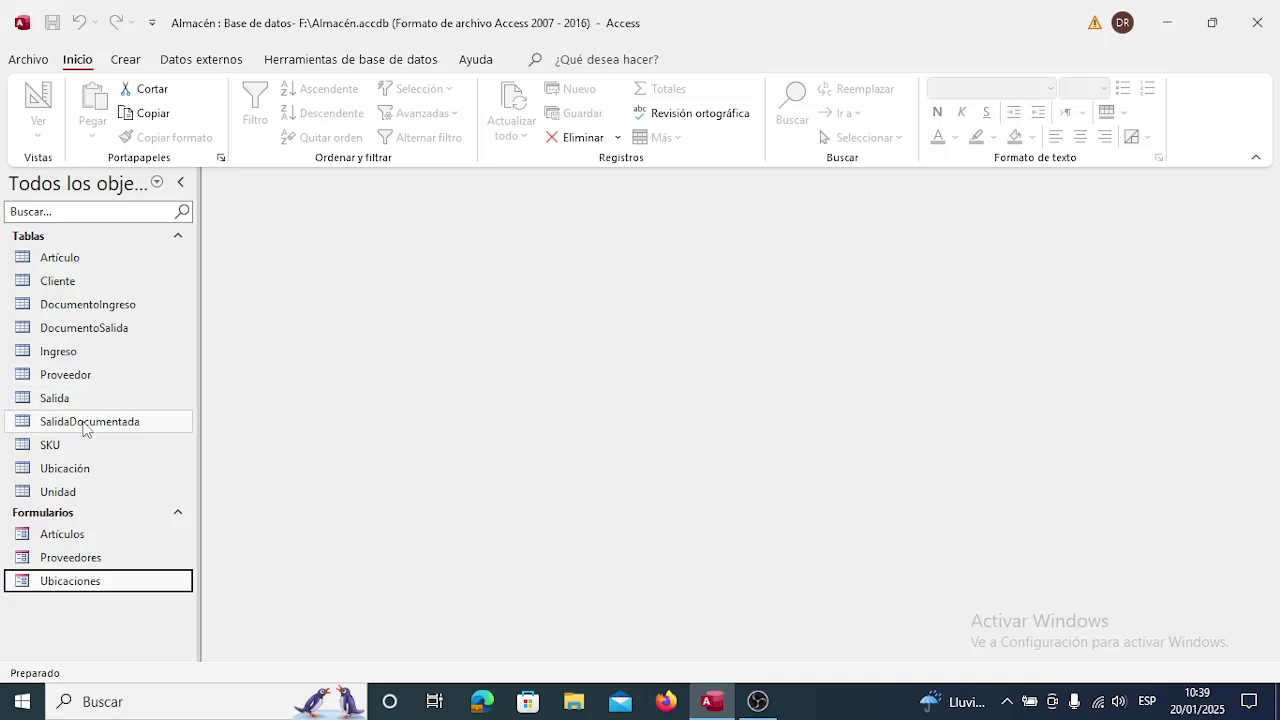
{"action": "double_click", "coordinate": [85, 424]}
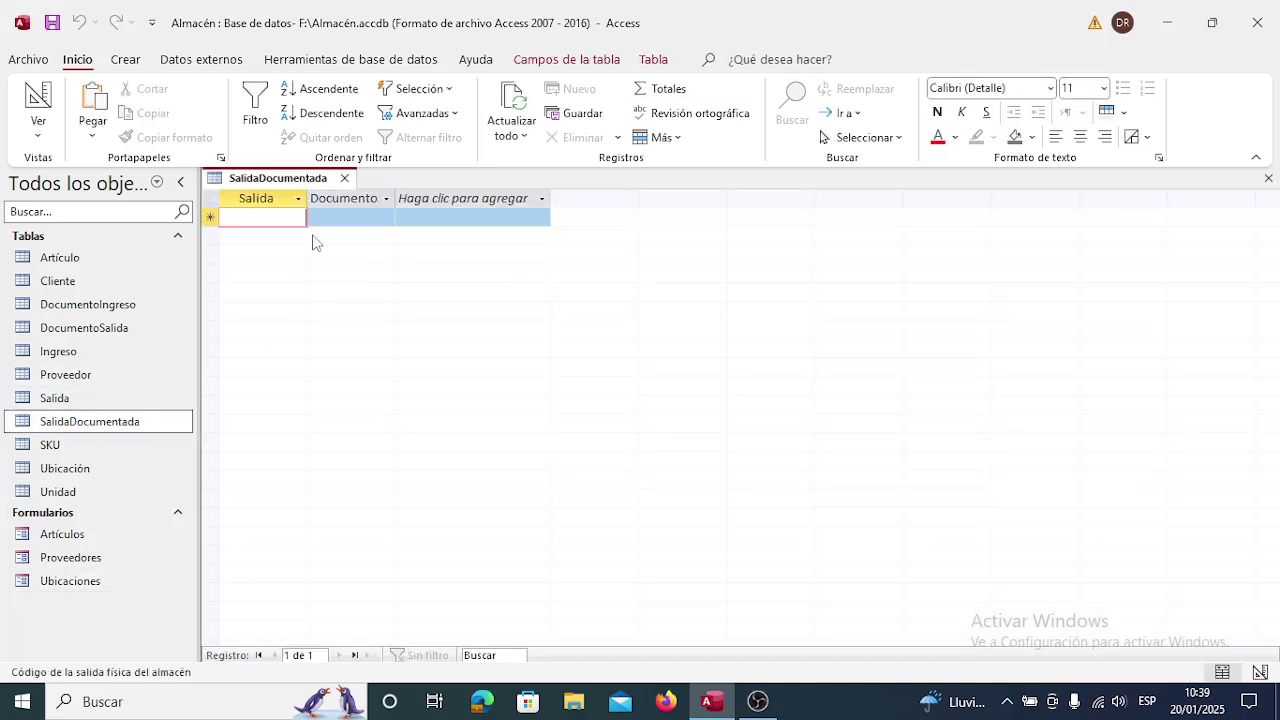
{"action": "left_click", "coordinate": [345, 179]}
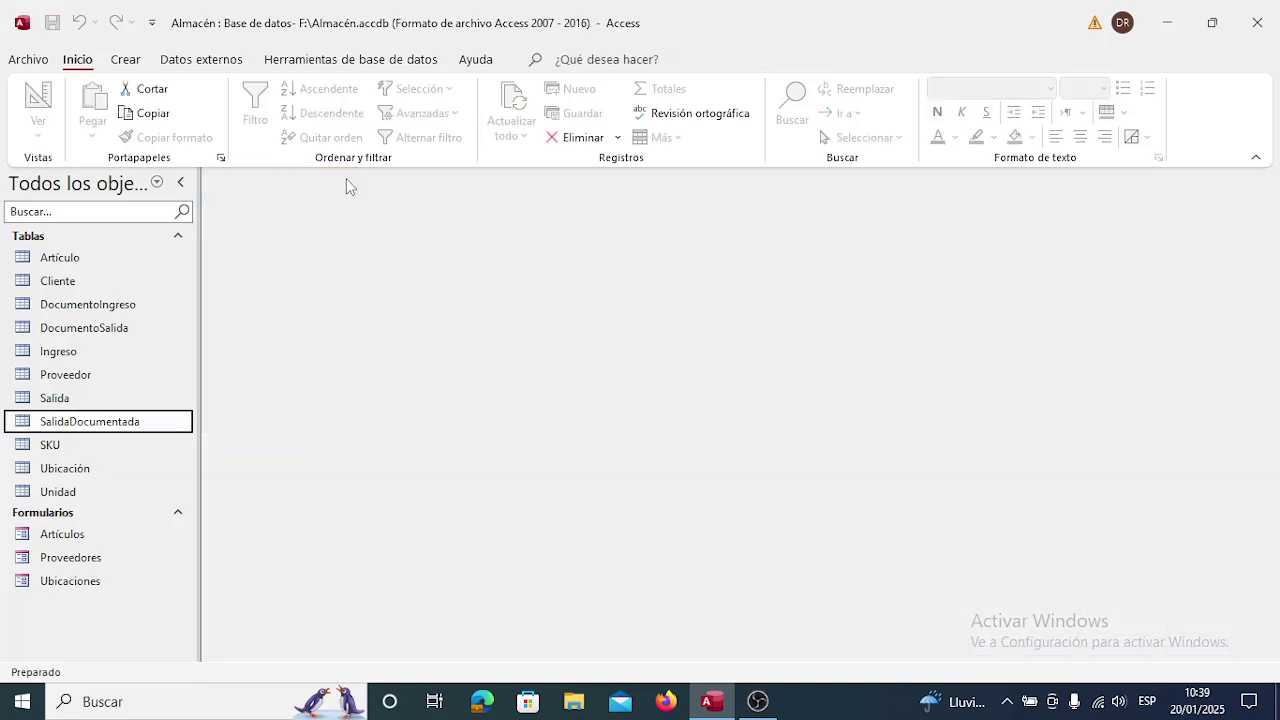
{"action": "left_click", "coordinate": [312, 62]}
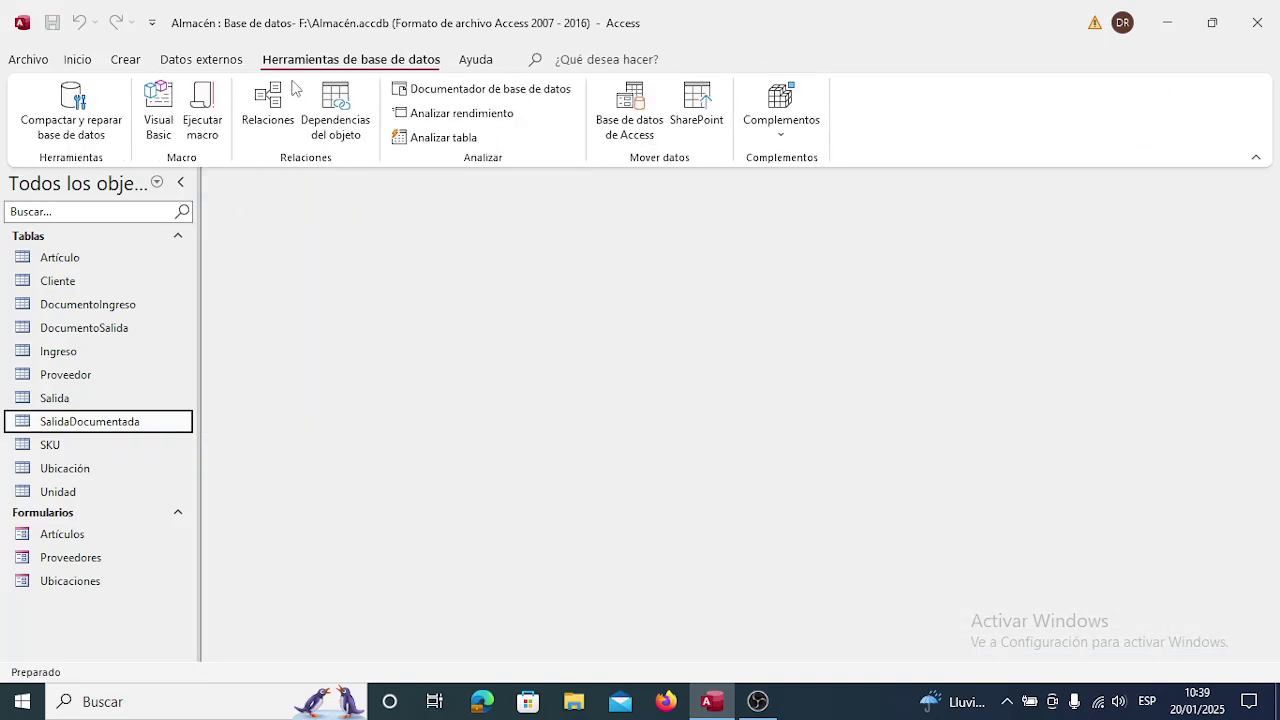
{"action": "left_click", "coordinate": [270, 107]}
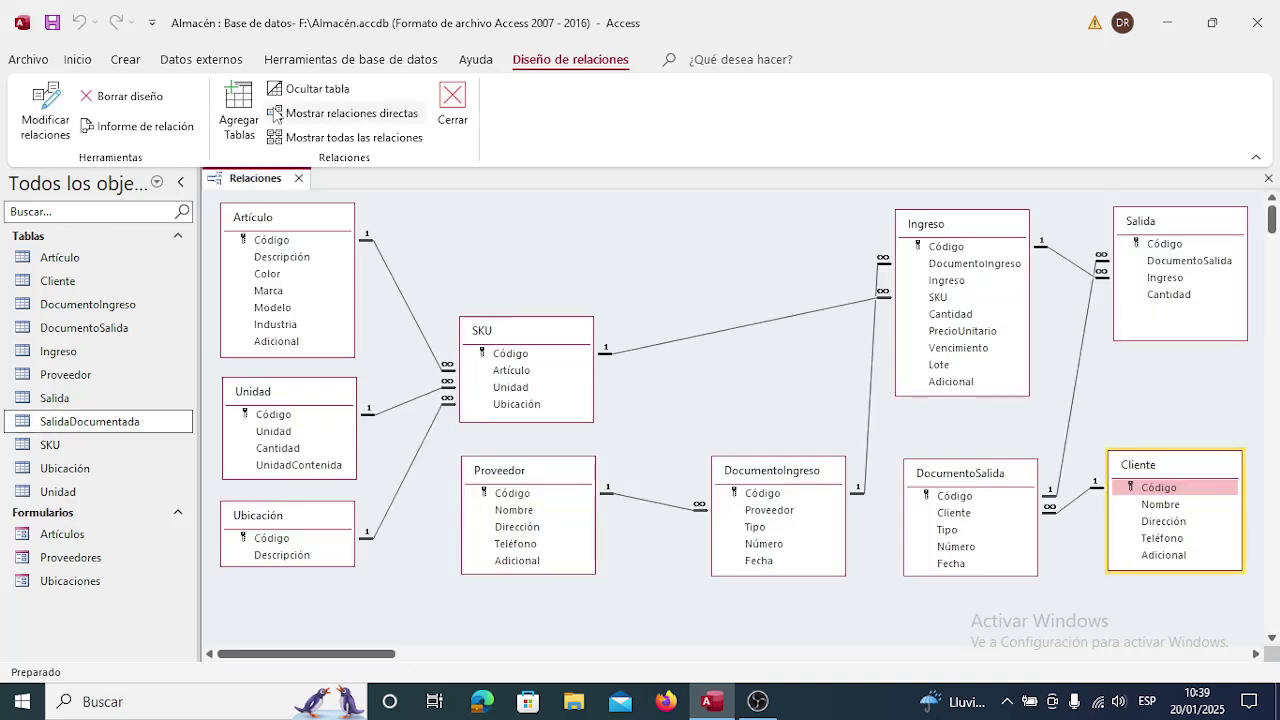
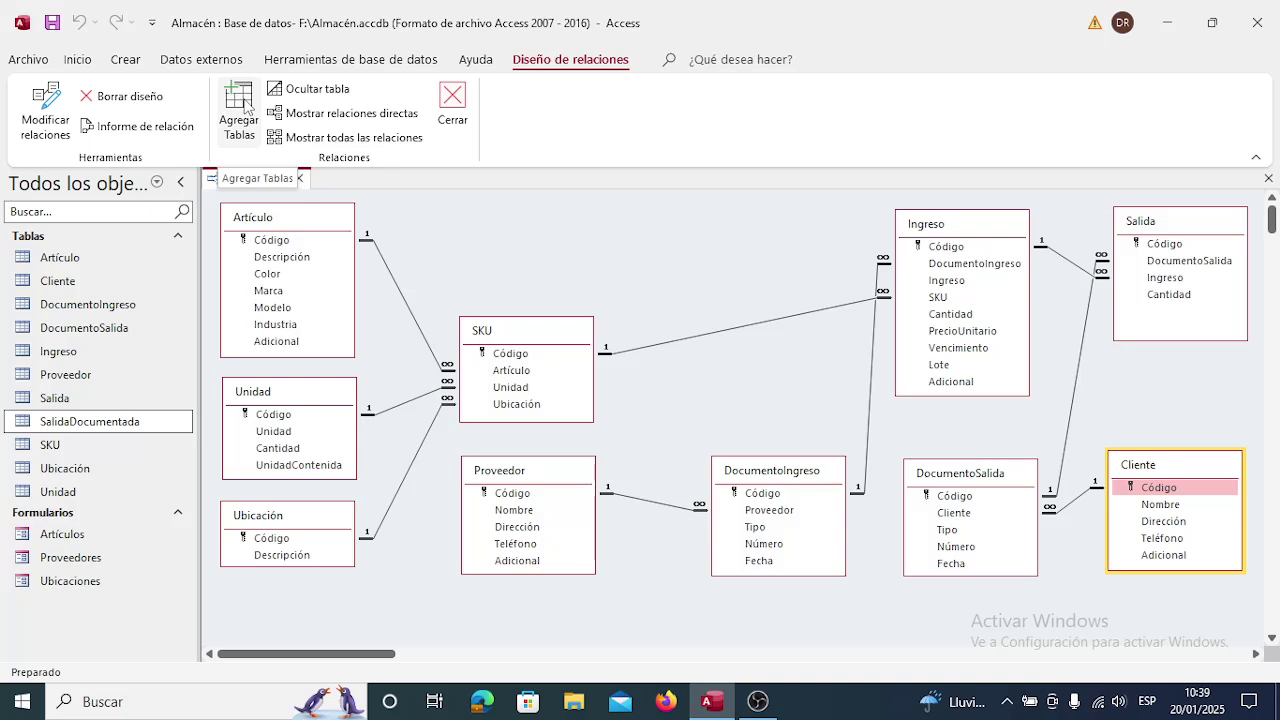
Add SalidaDocumentada to the diagram, shrink its box to two fields and place it below Salida.
{"action": "left_click", "coordinate": [247, 107]}
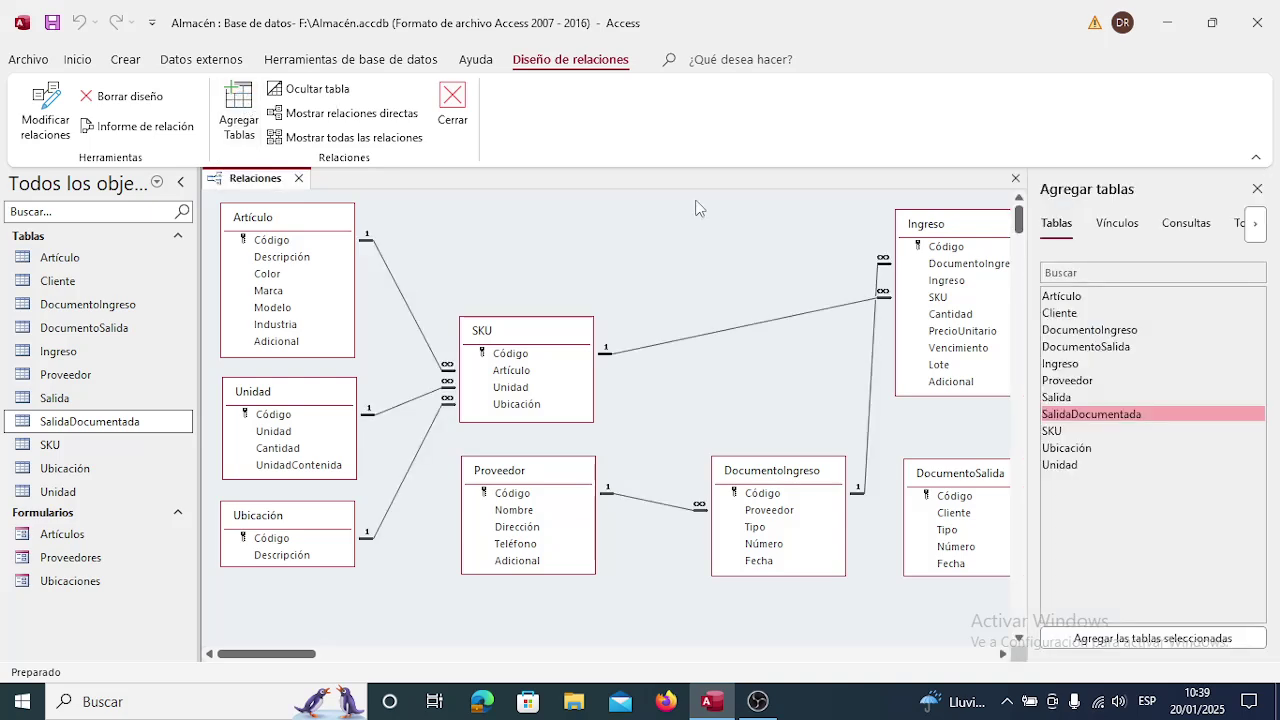
{"action": "left_click", "coordinate": [1163, 640]}
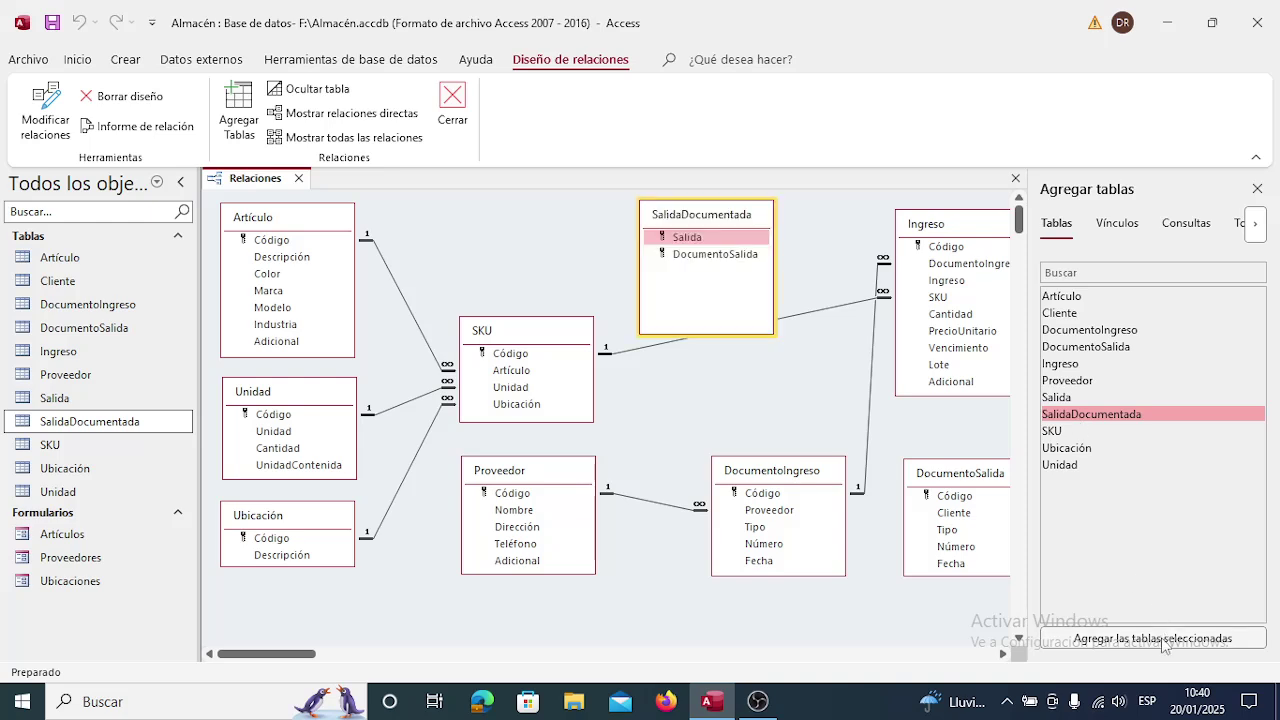
{"action": "left_click", "coordinate": [1257, 189]}
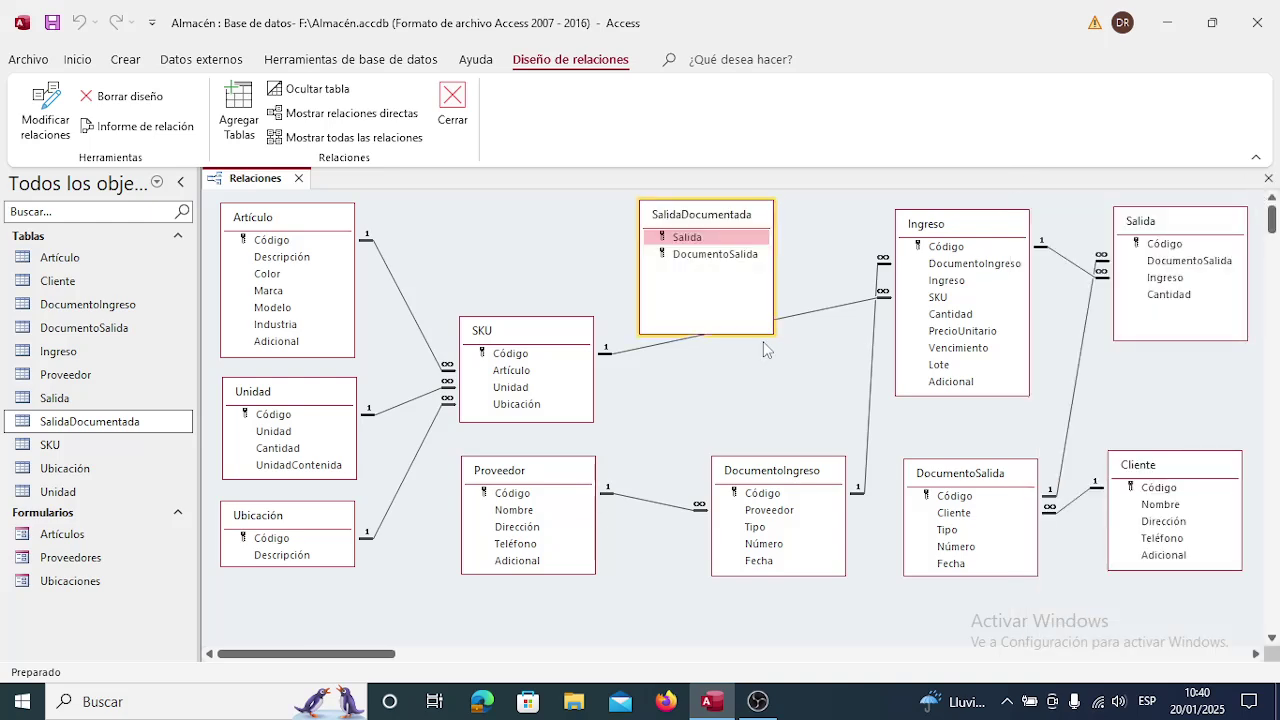
{"action": "left_click_drag", "start_coordinate": [753, 332], "coordinate": [745, 268]}
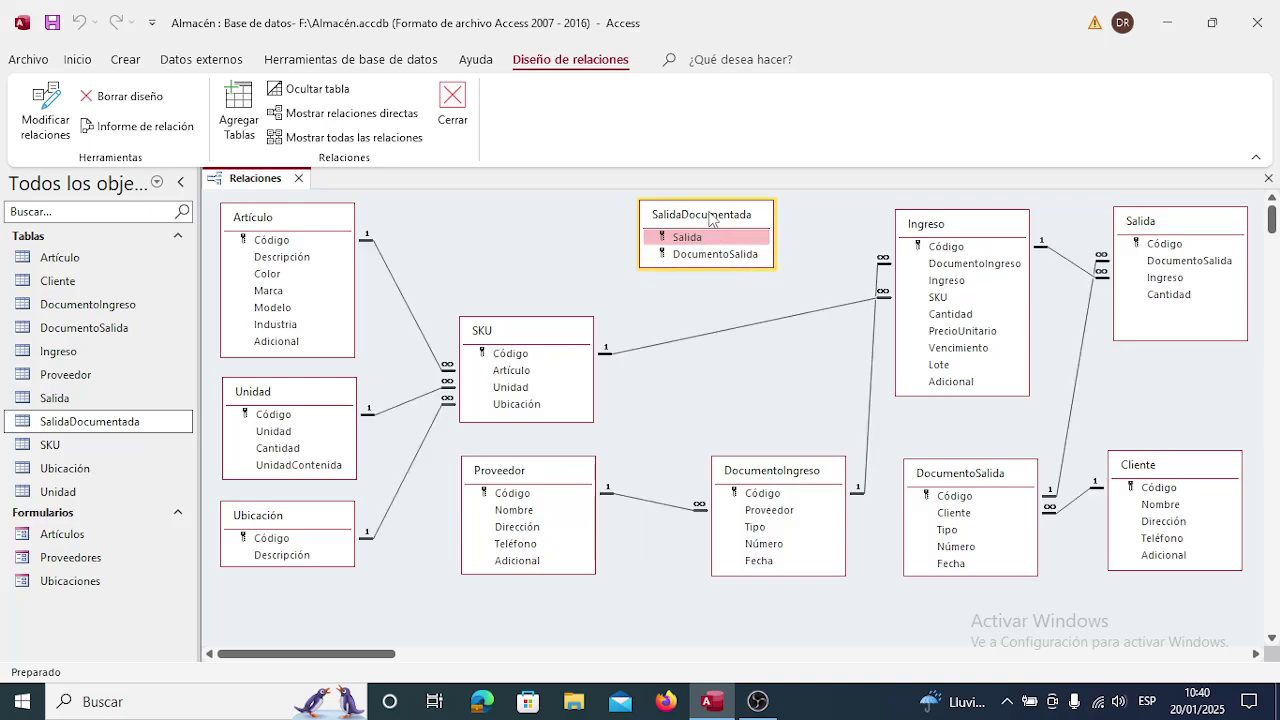
{"action": "left_click_drag", "start_coordinate": [715, 220], "coordinate": [1188, 375]}
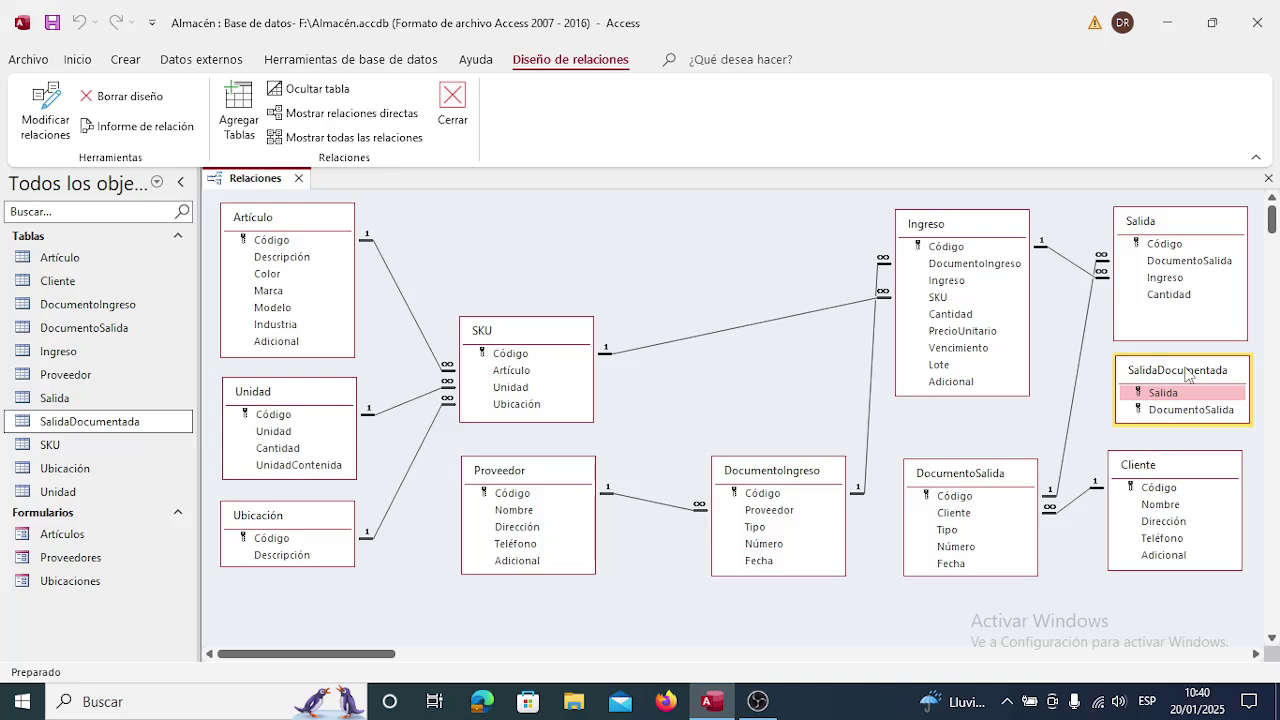
Delete the DocumentoSalida–Salida relationship line and confirm the permanent deletion.
{"action": "left_click", "coordinate": [1084, 359]}
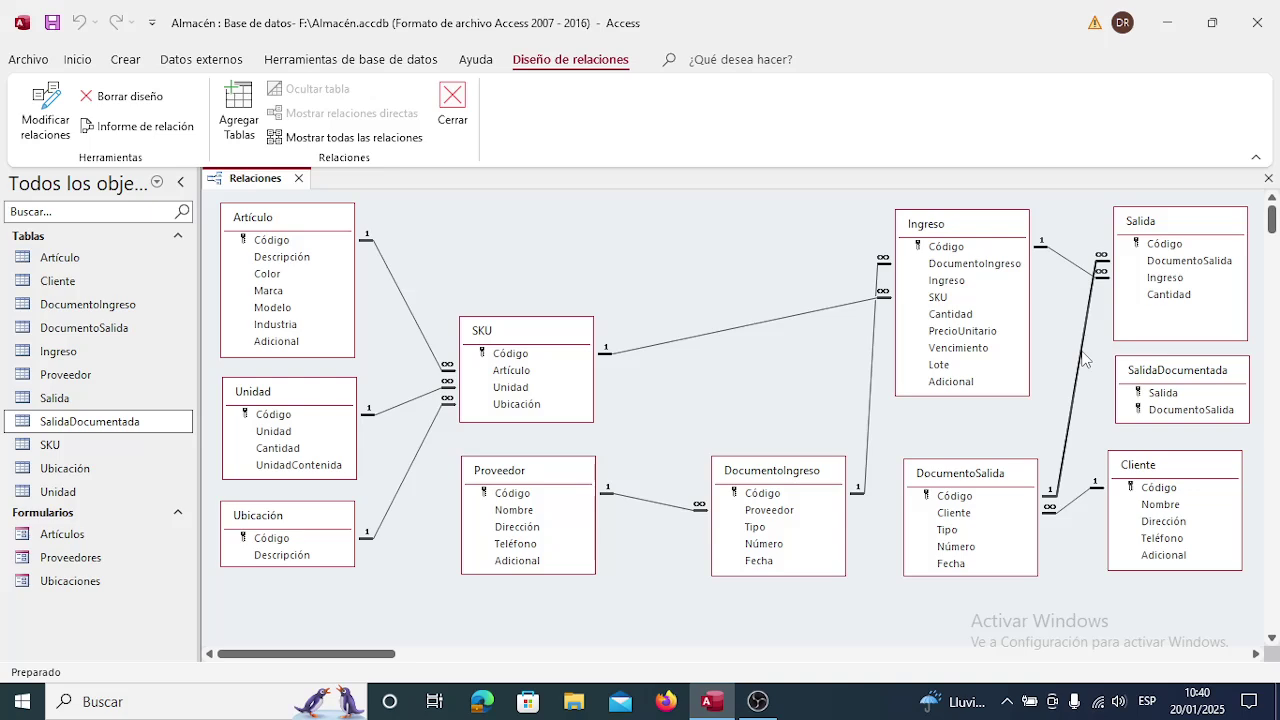
{"action": "left_click", "coordinate": [1076, 501]}
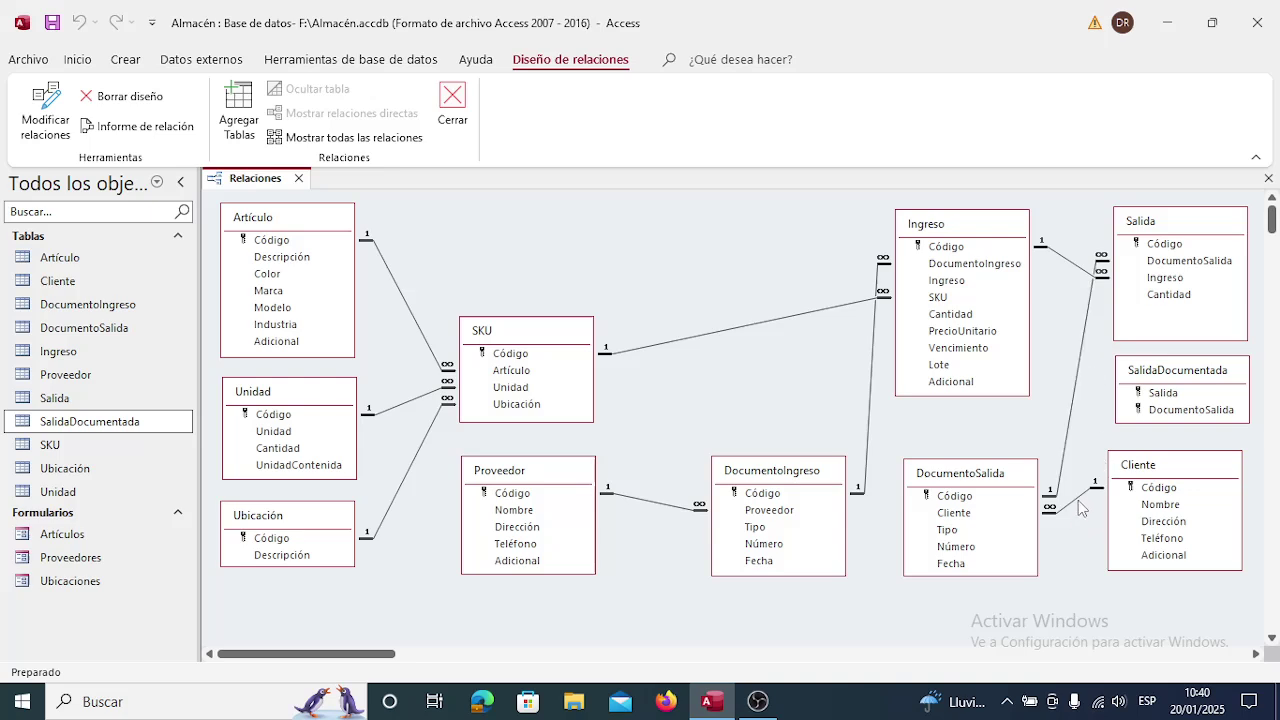
{"action": "left_click", "coordinate": [1074, 398]}
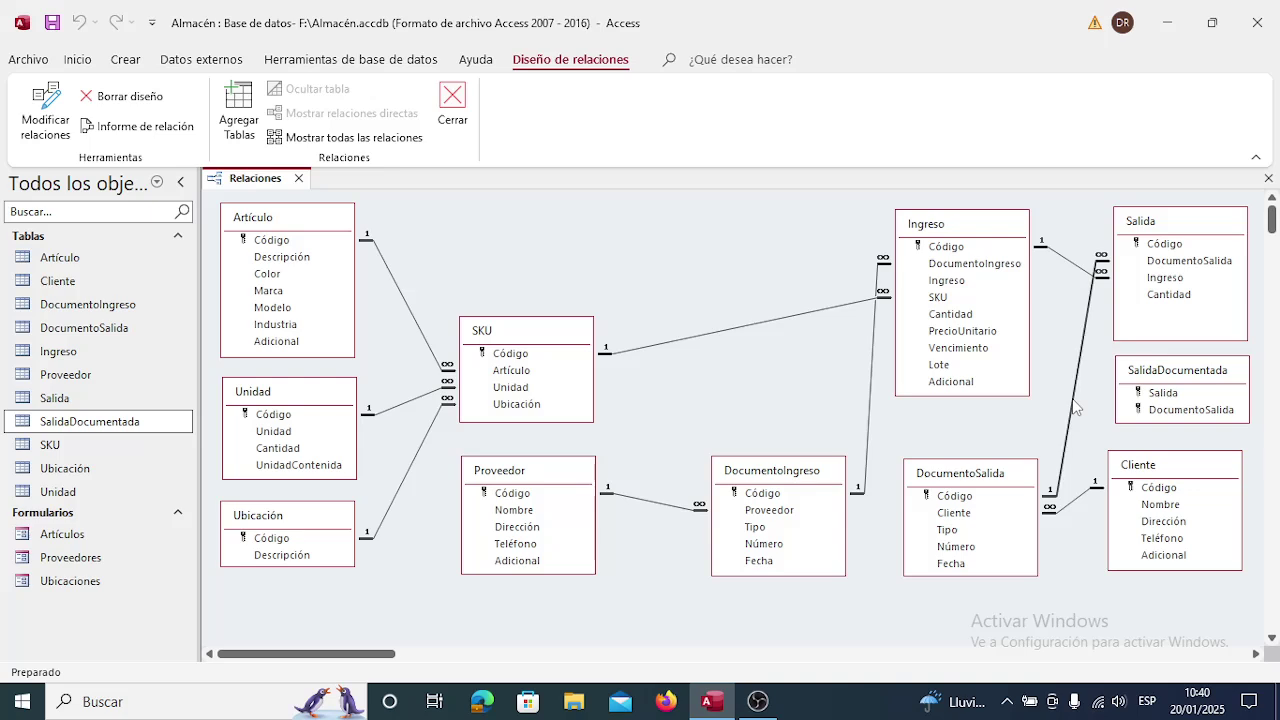
{"action": "left_click", "coordinate": [1098, 416]}
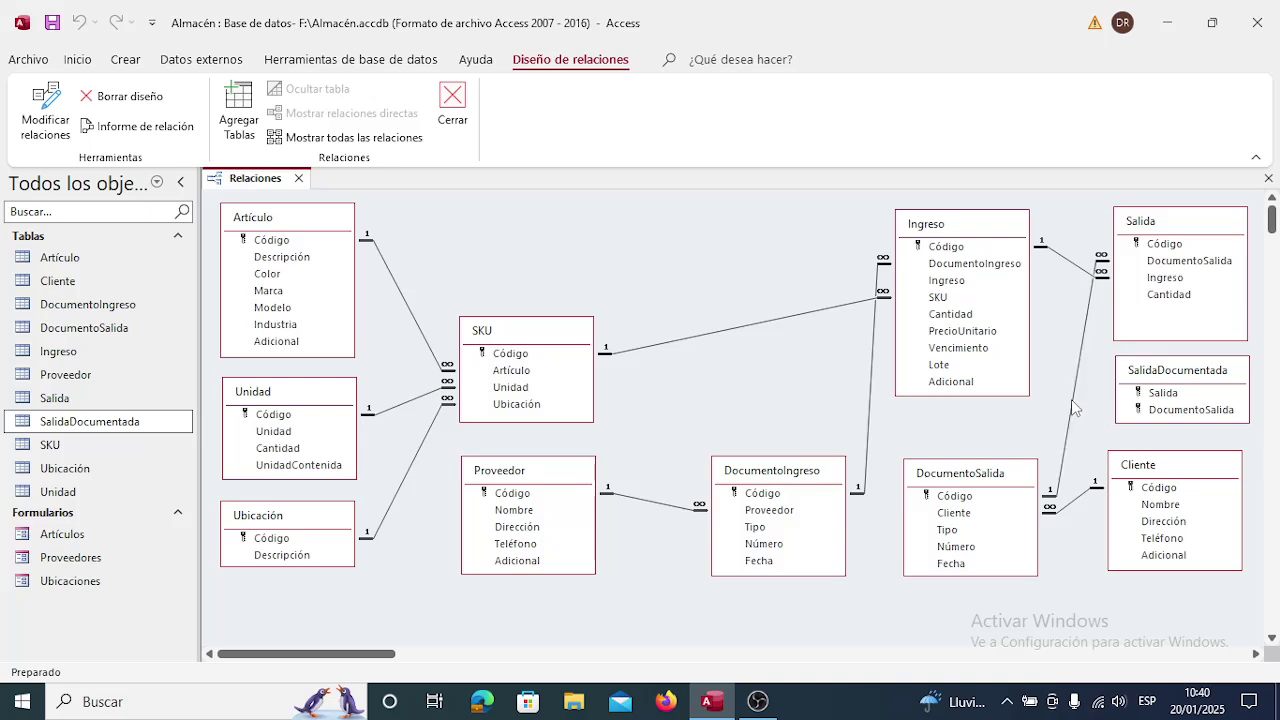
{"action": "left_click", "coordinate": [1073, 403]}
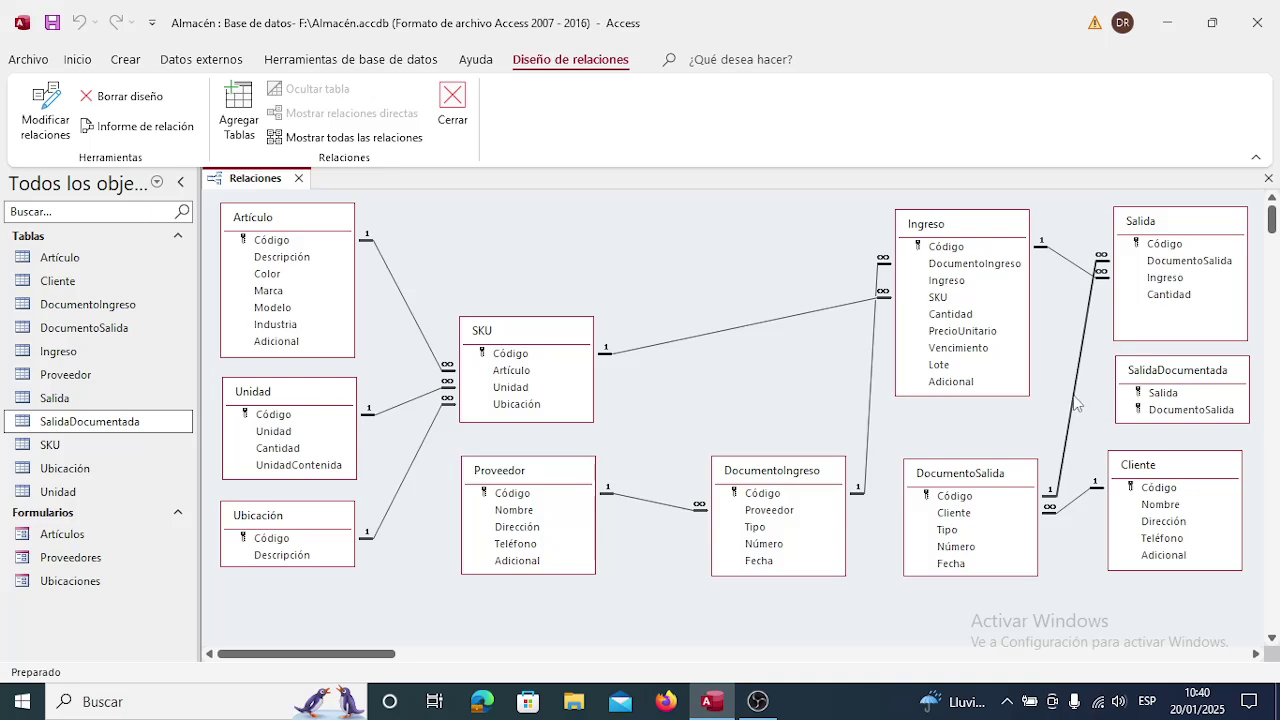
{"action": "right_click", "coordinate": [1076, 402]}
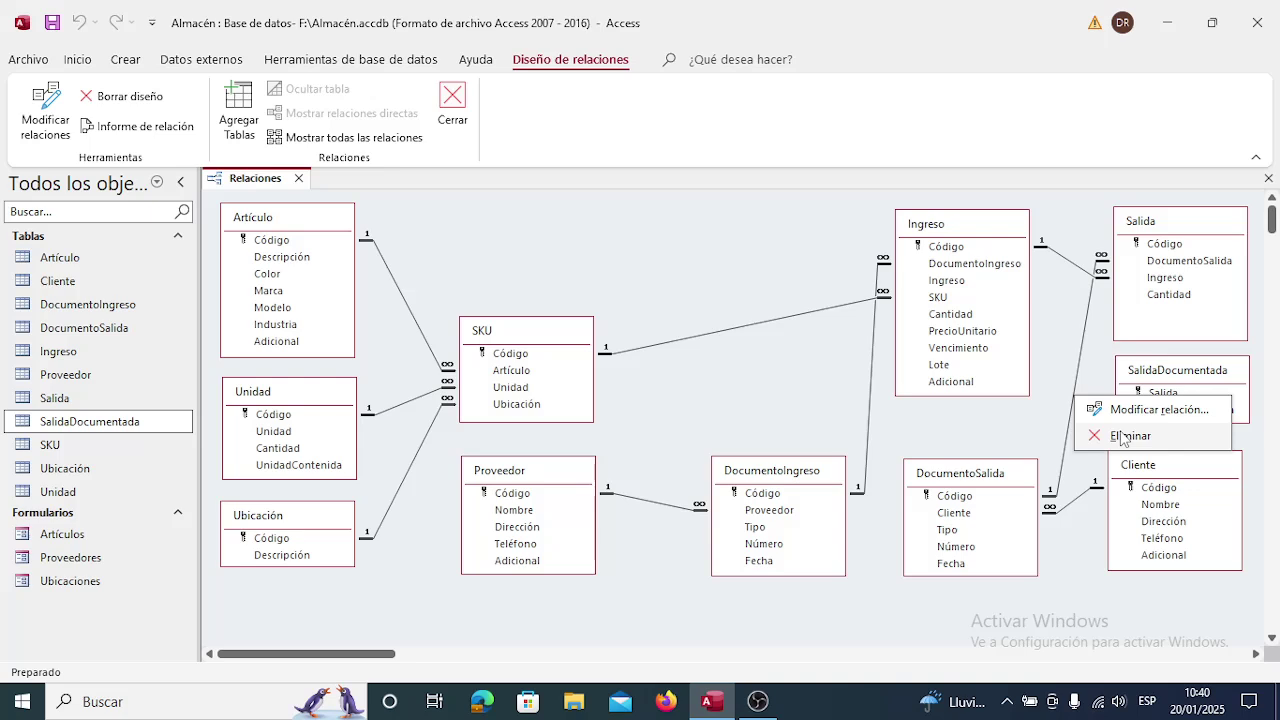
{"action": "left_click", "coordinate": [1128, 436]}
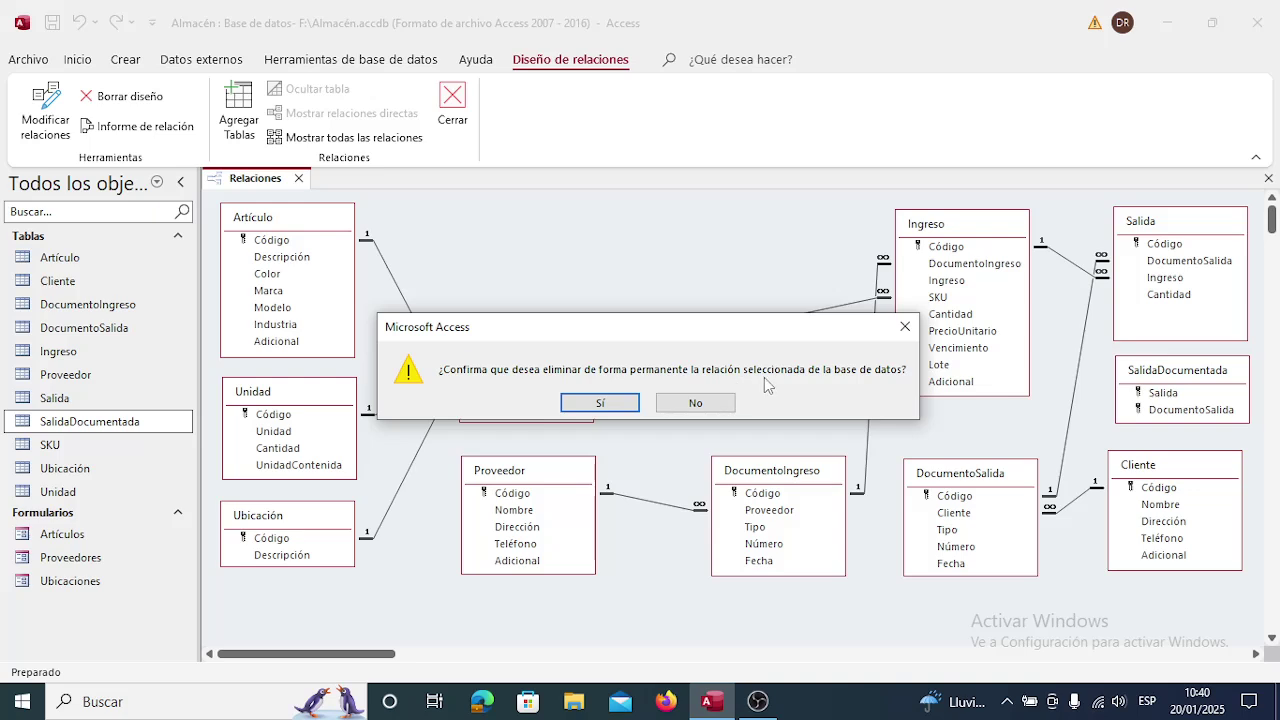
{"action": "left_click", "coordinate": [618, 405]}
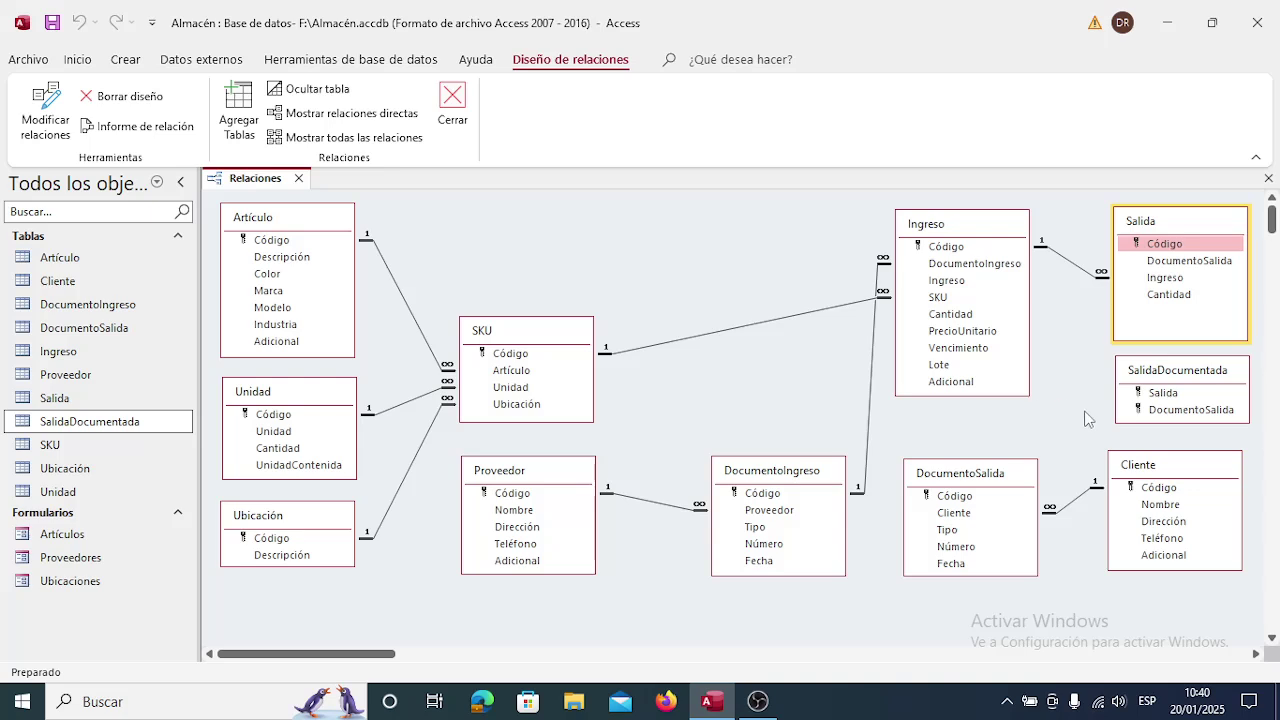
Create a Salida.Código to SalidaDocumentada.Salida relationship with referential integrity enforced.
{"action": "left_click", "coordinate": [1160, 248]}
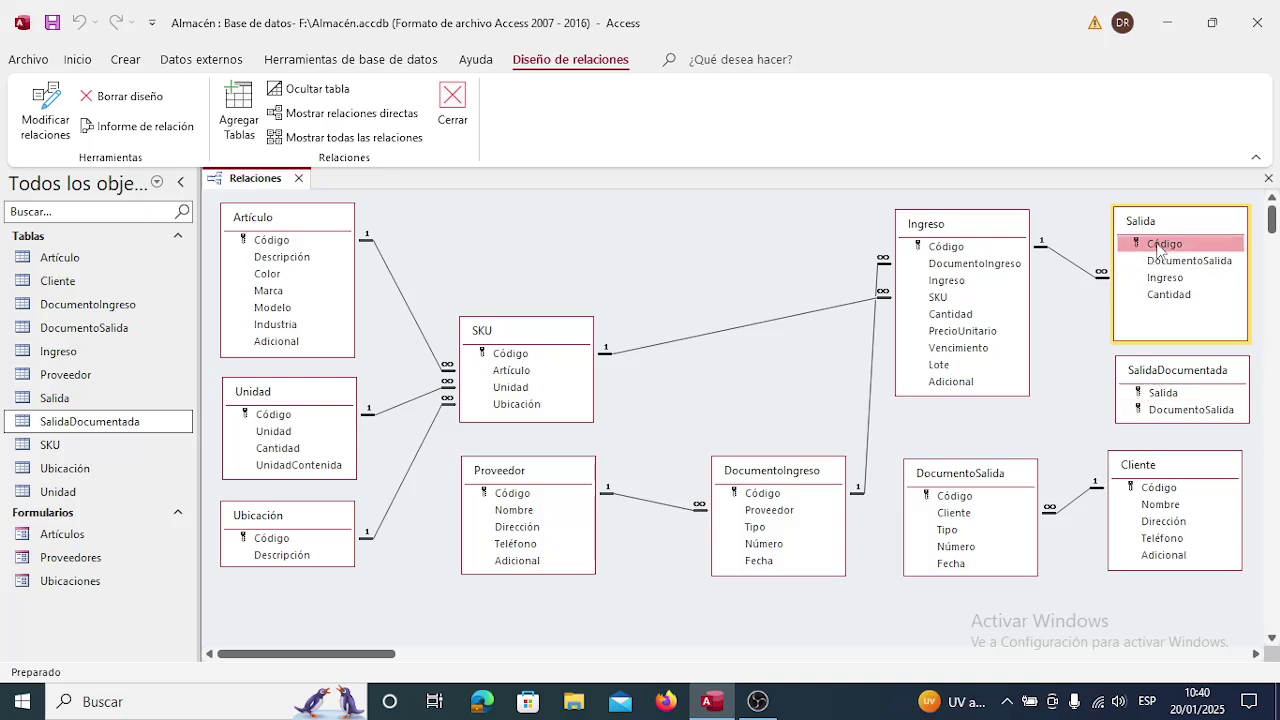
{"action": "left_click_drag", "start_coordinate": [1158, 250], "coordinate": [1168, 400]}
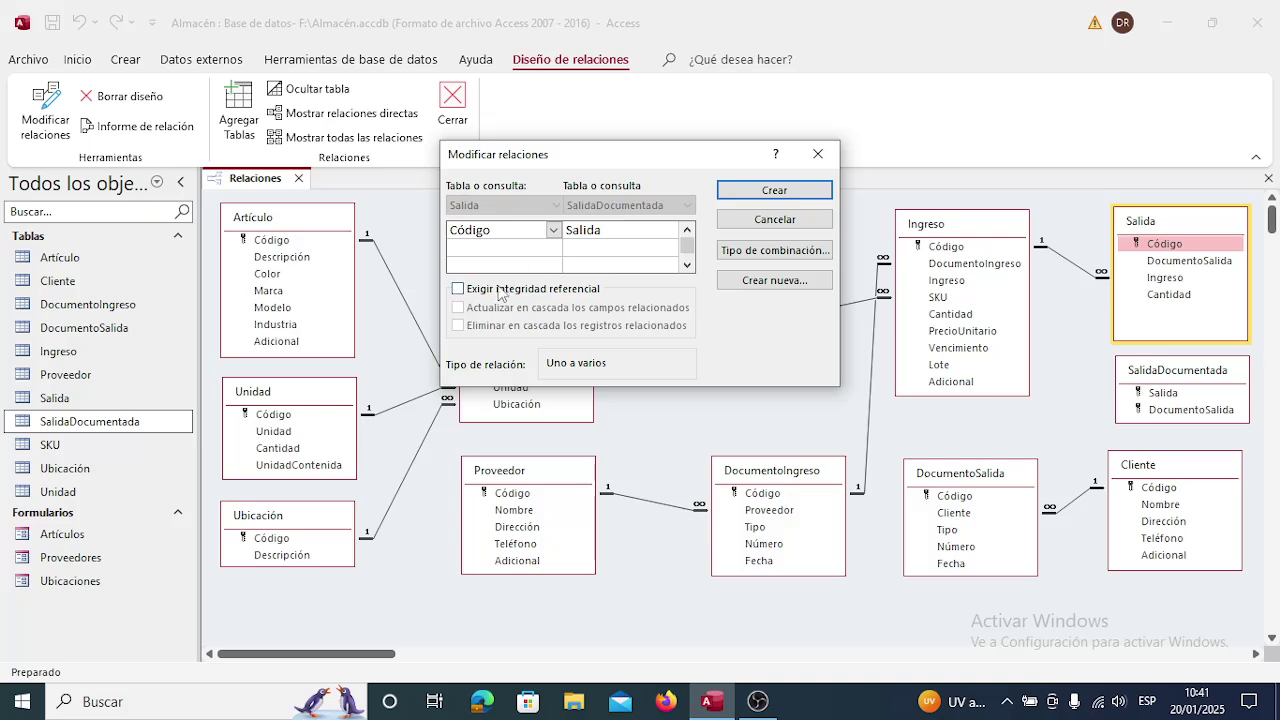
{"action": "left_click", "coordinate": [458, 289]}
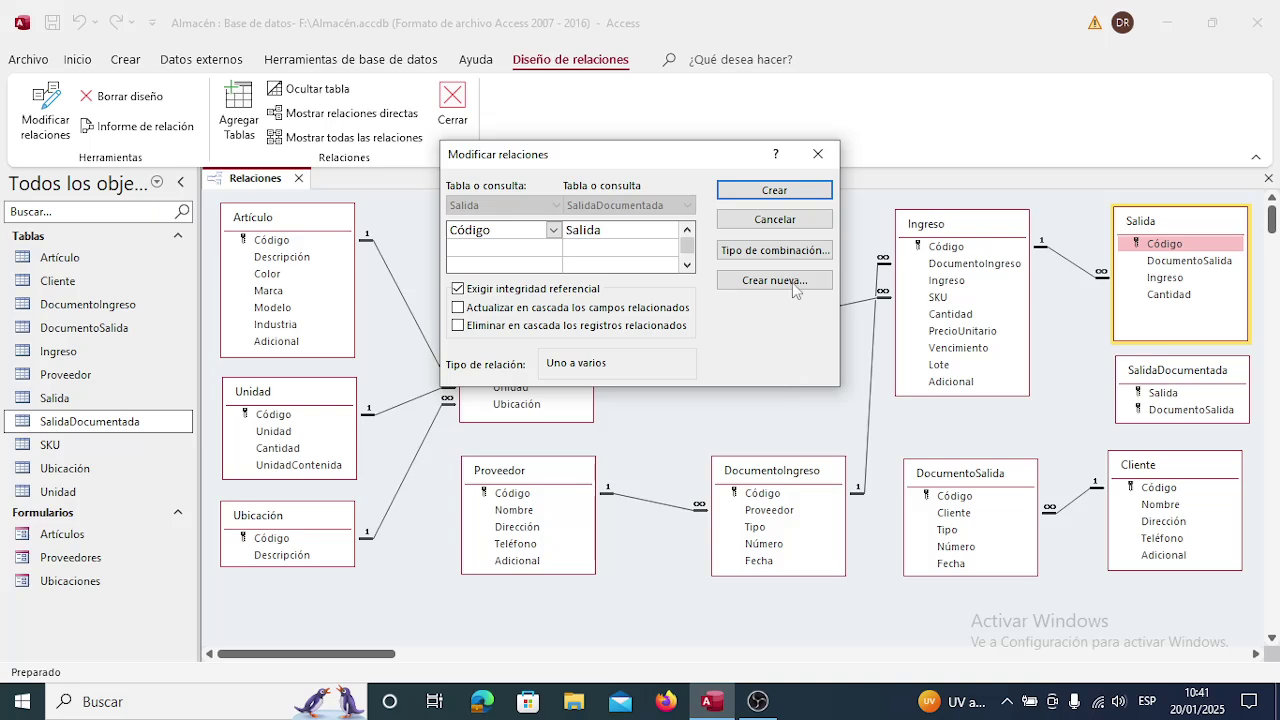
{"action": "left_click", "coordinate": [778, 190]}
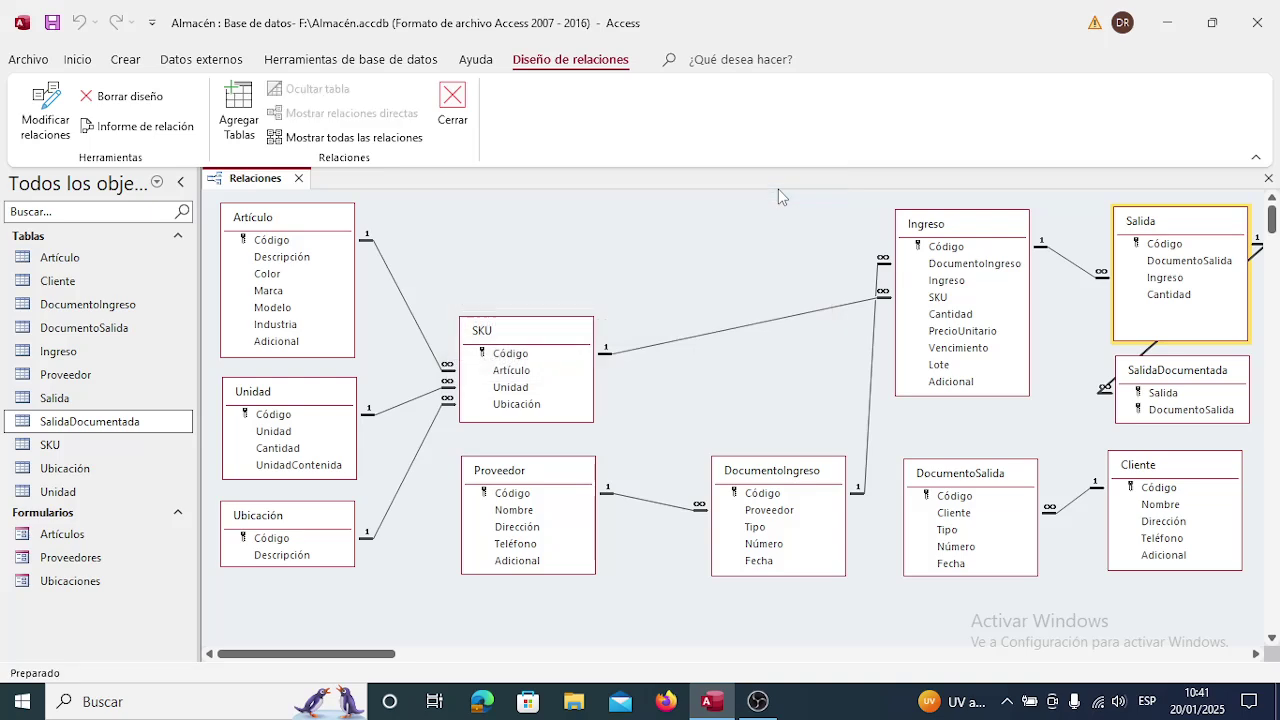
Create a DocumentoSalida.Código to SalidaDocumentada.DocumentoSalida relationship enforcing referential integrity.
{"action": "mouse_move", "coordinate": [1150, 375]}
{"action": "left_mouse_down"}
{"action": "mouse_move", "coordinate": [1178, 378]}
{"action": "mouse_move", "coordinate": [1155, 388]}
{"action": "left_mouse_up"}
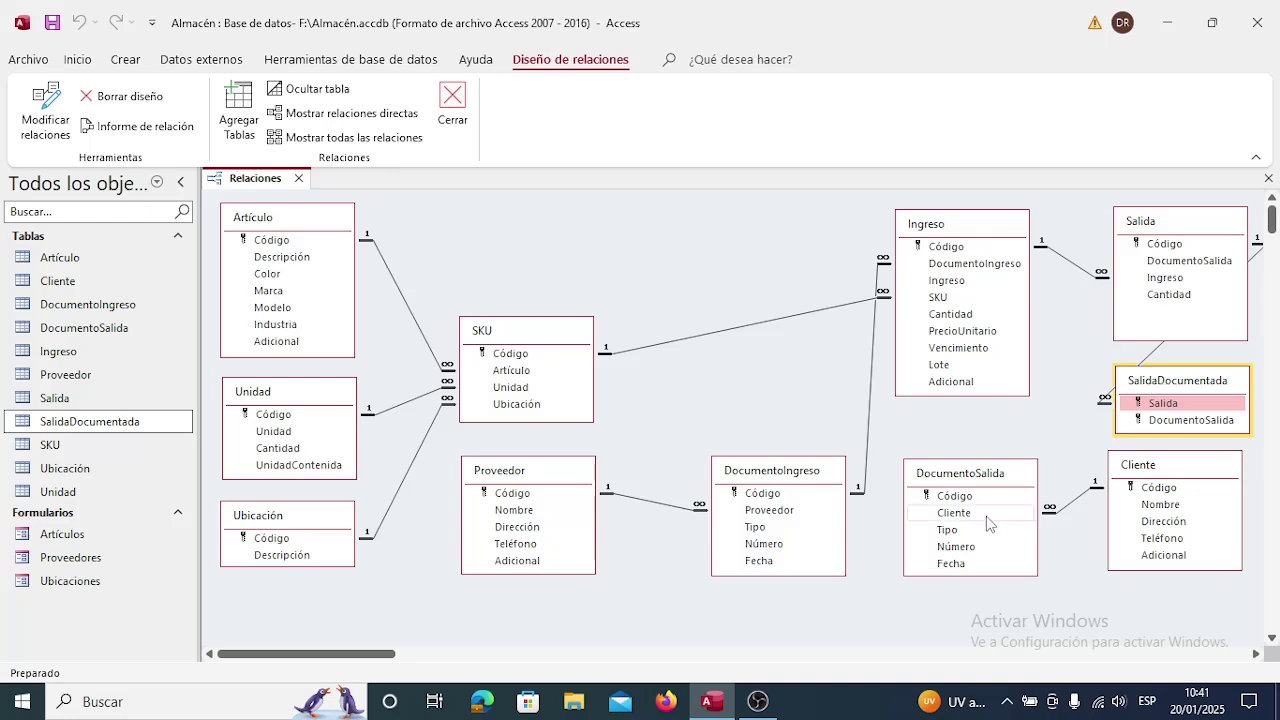
{"action": "left_click", "coordinate": [968, 497]}
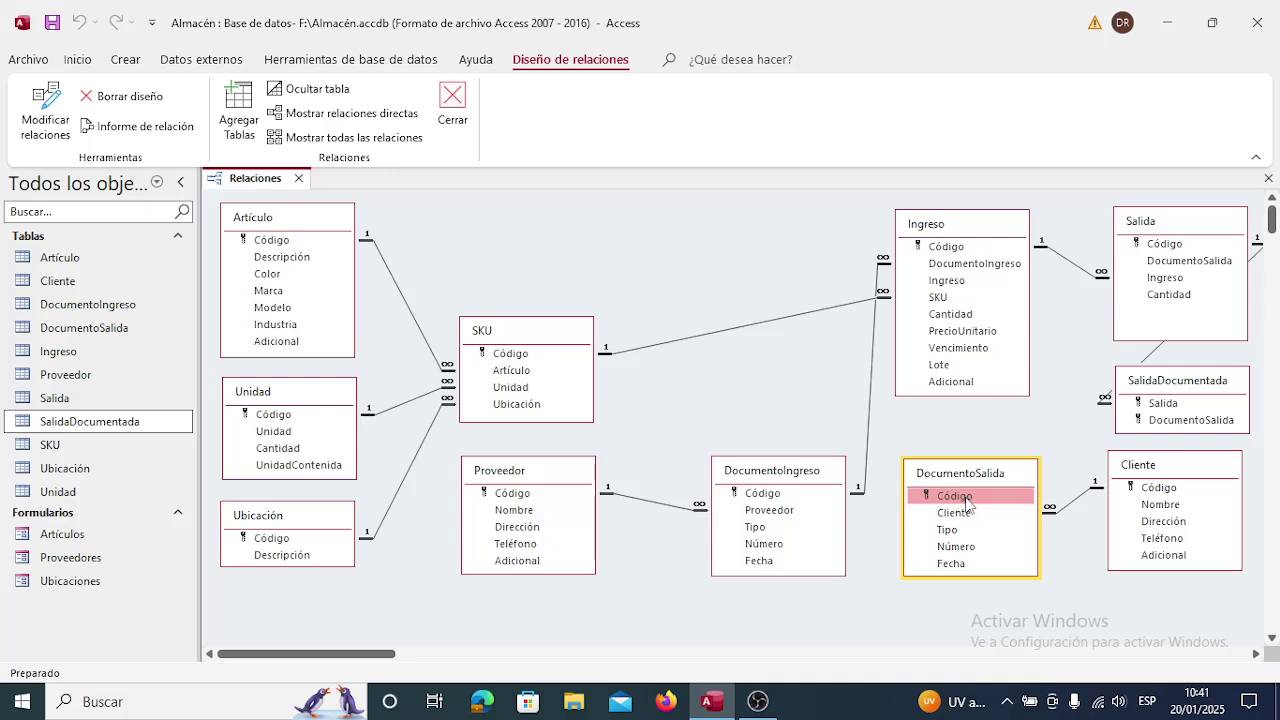
{"action": "left_click_drag", "start_coordinate": [968, 503], "coordinate": [1173, 428]}
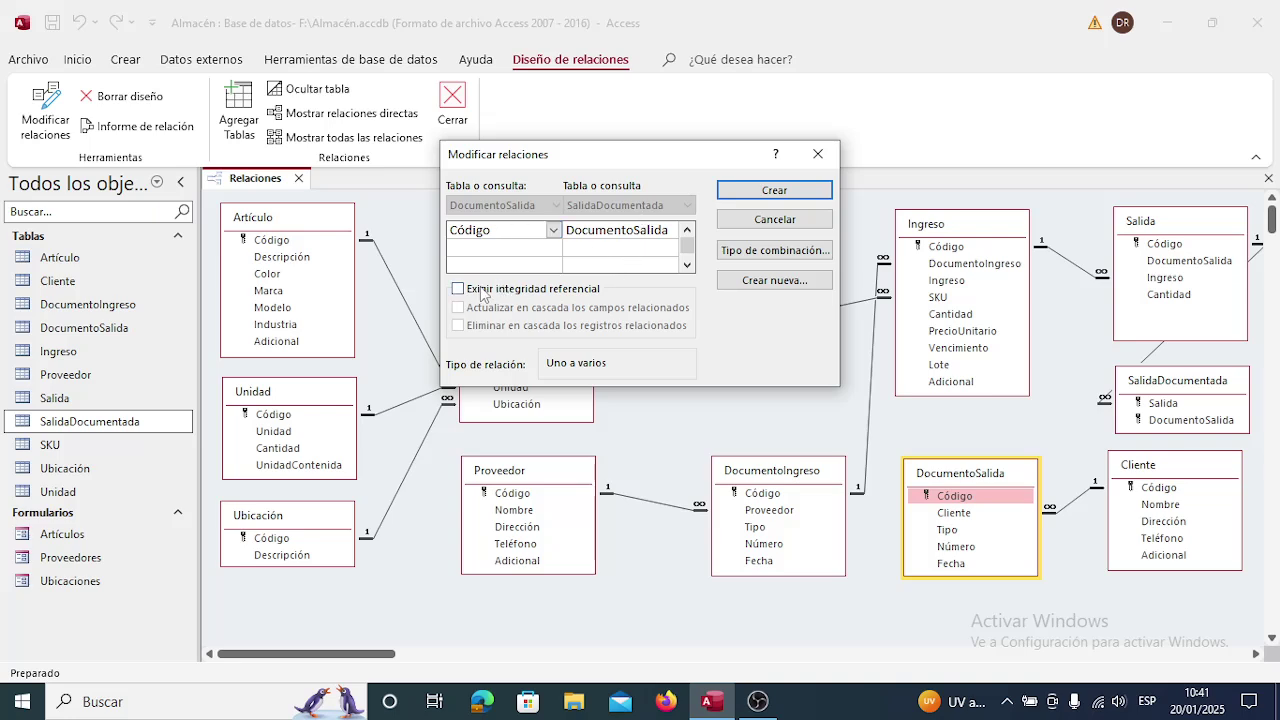
{"action": "left_click", "coordinate": [458, 289]}
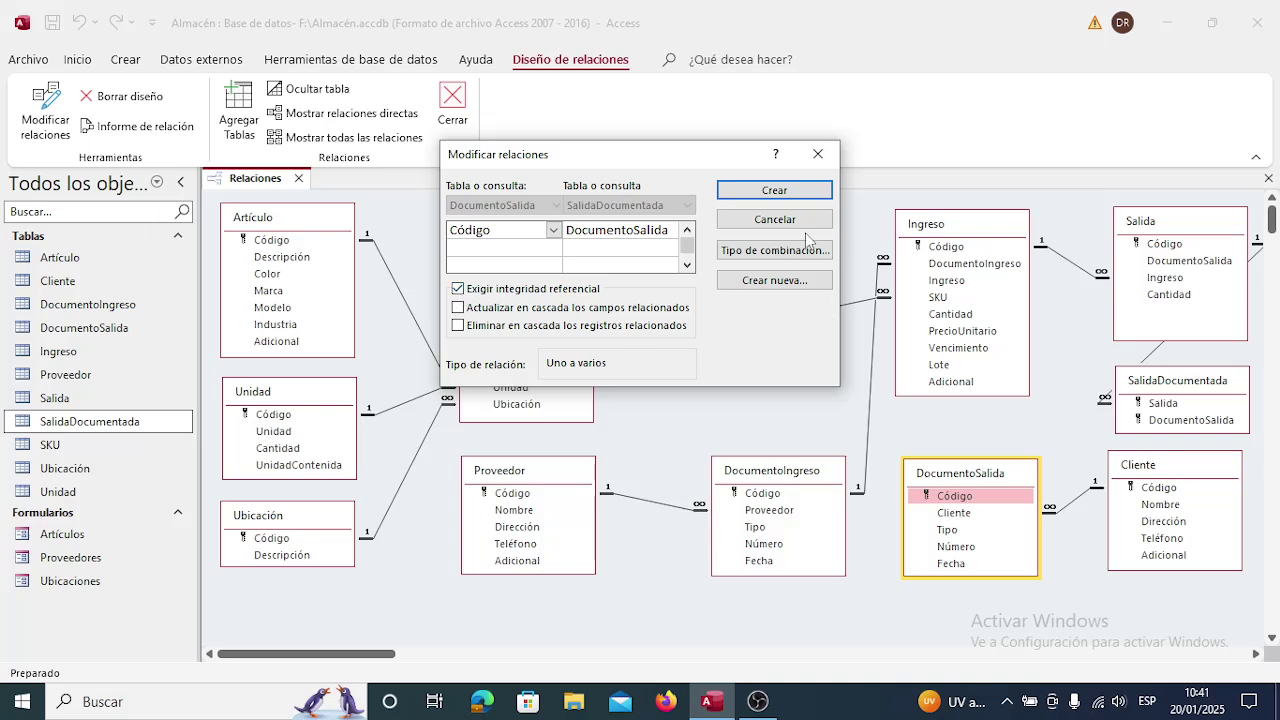
{"action": "left_click", "coordinate": [800, 196]}
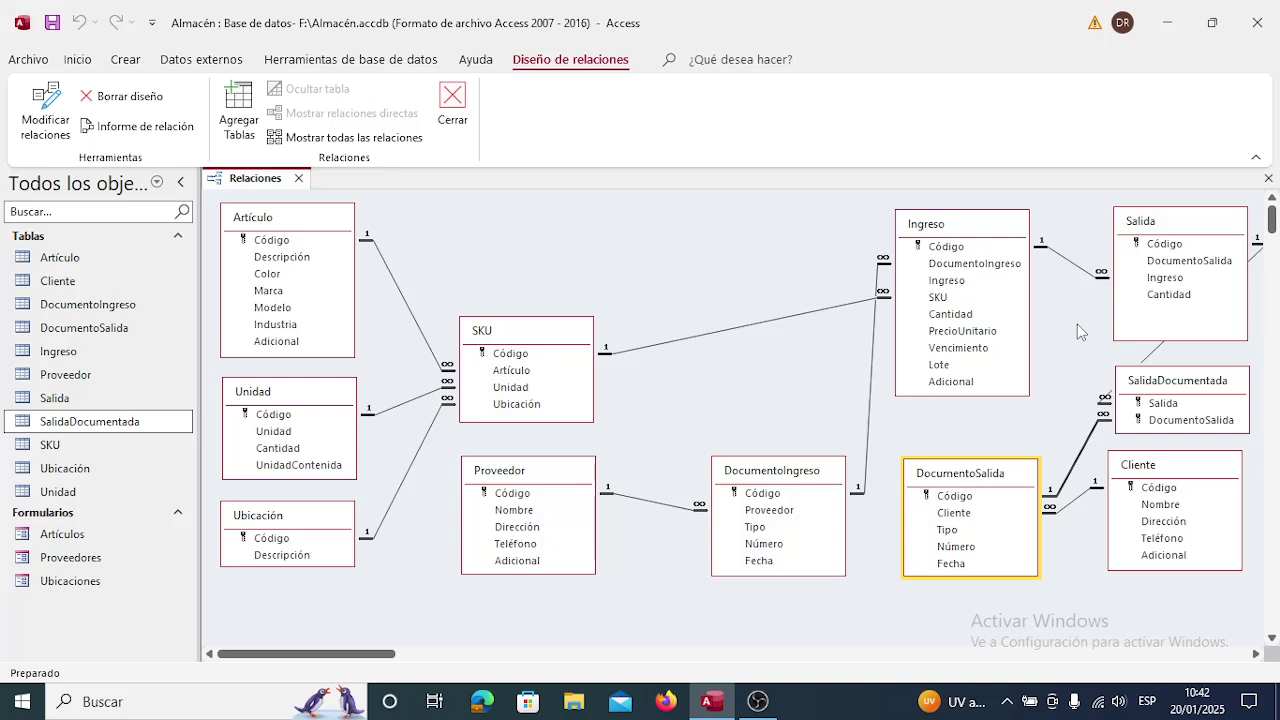
Close the Relaciones window, saving its layout changes.
{"action": "left_click", "coordinate": [1165, 405]}
{"action": "left_click", "coordinate": [299, 179]}
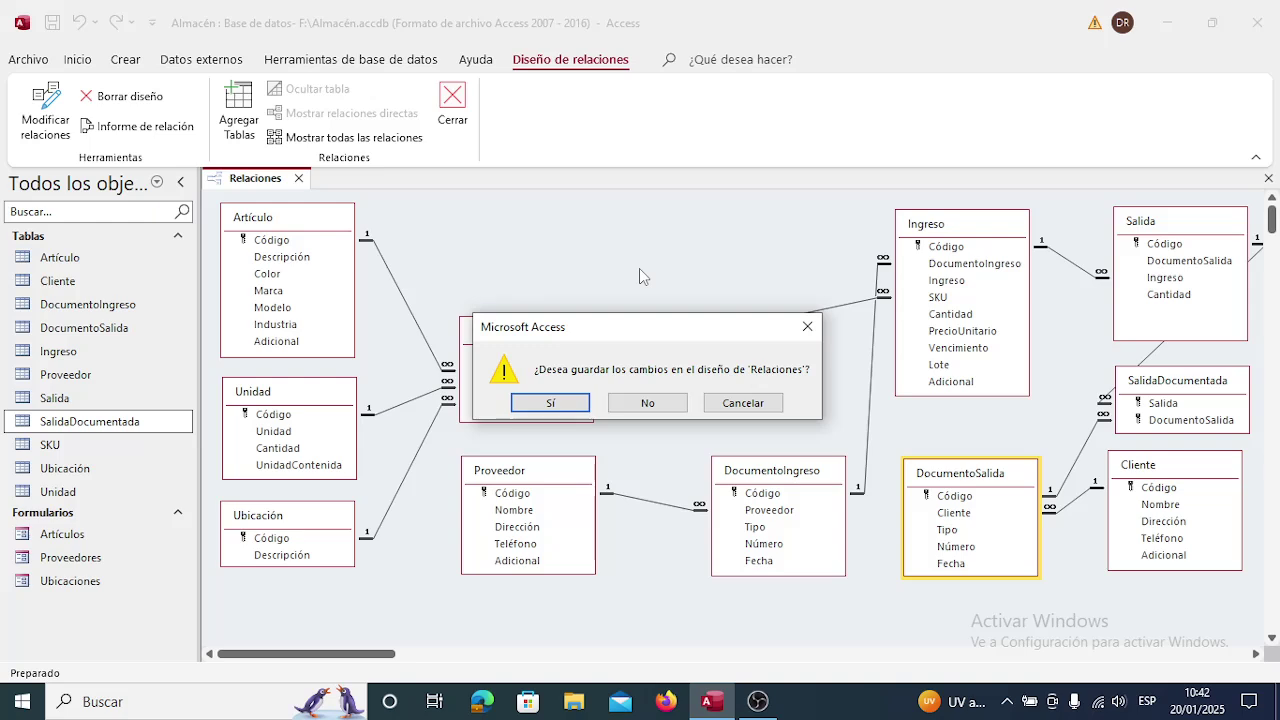
{"action": "left_click", "coordinate": [574, 404]}
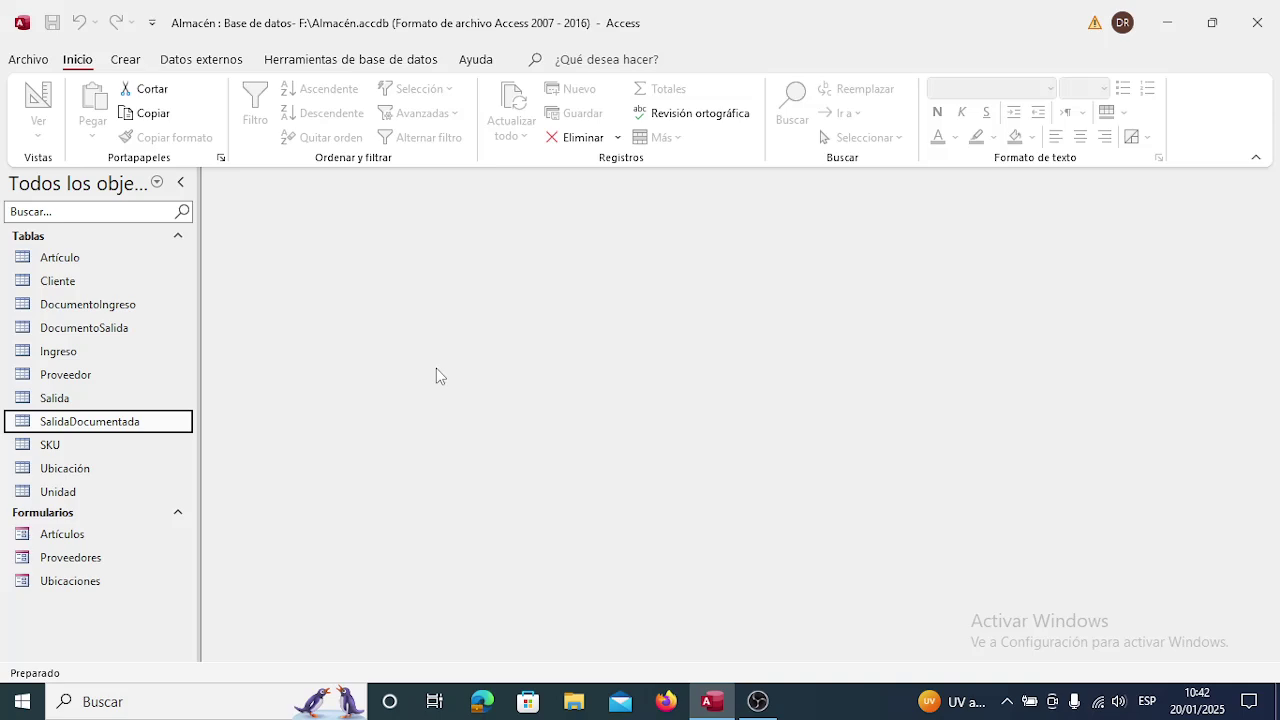
{"action": "left_click", "coordinate": [125, 60]}
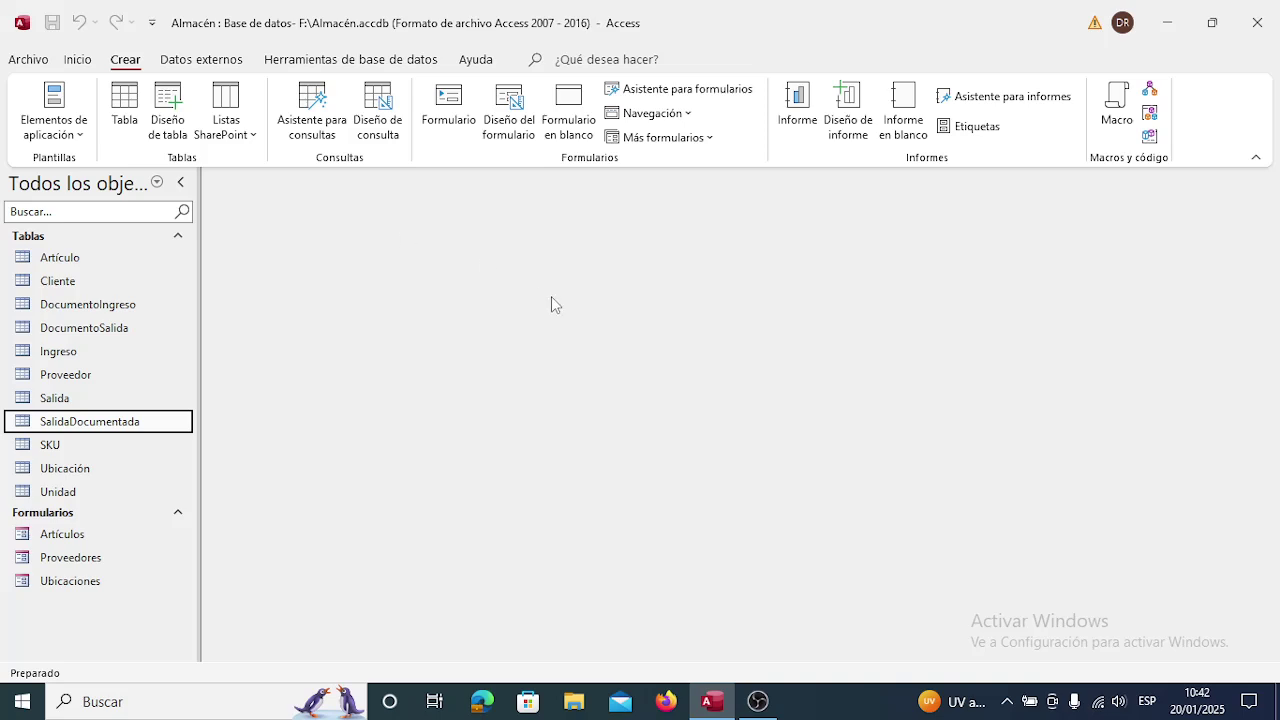
{"action": "left_click", "coordinate": [667, 91]}
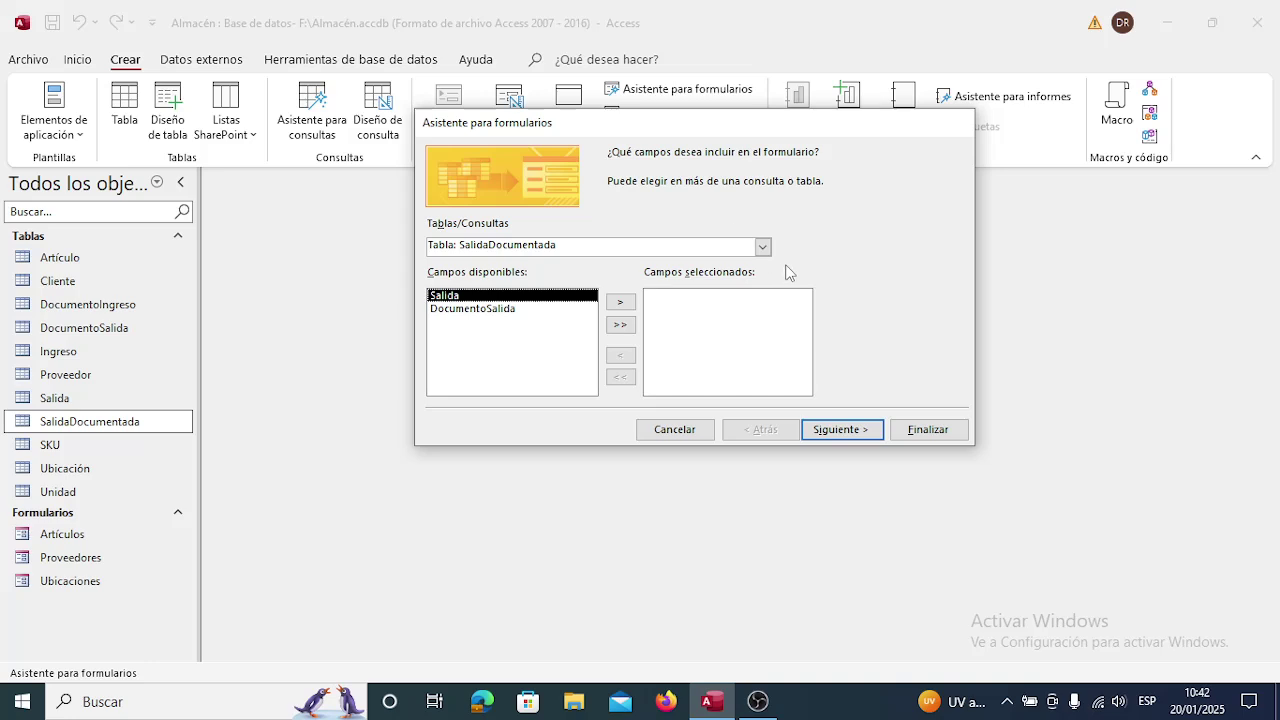
{"action": "left_click", "coordinate": [763, 247]}
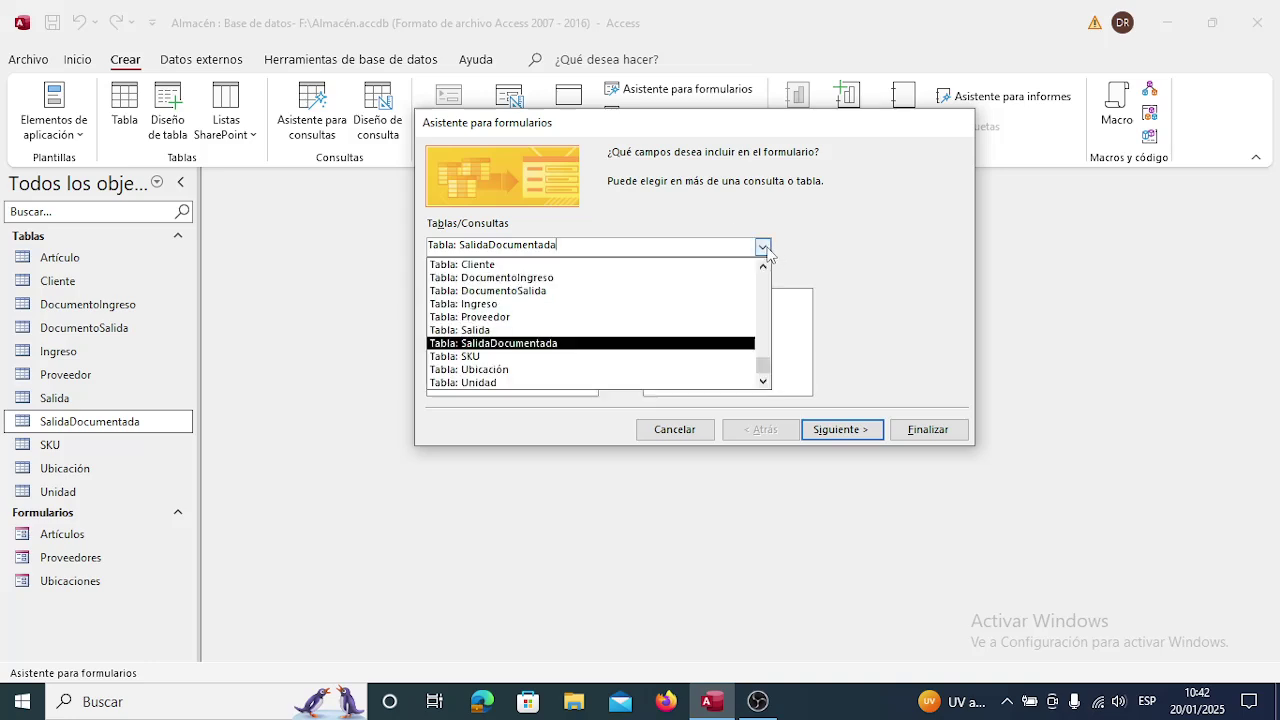
{"action": "left_click", "coordinate": [668, 265]}
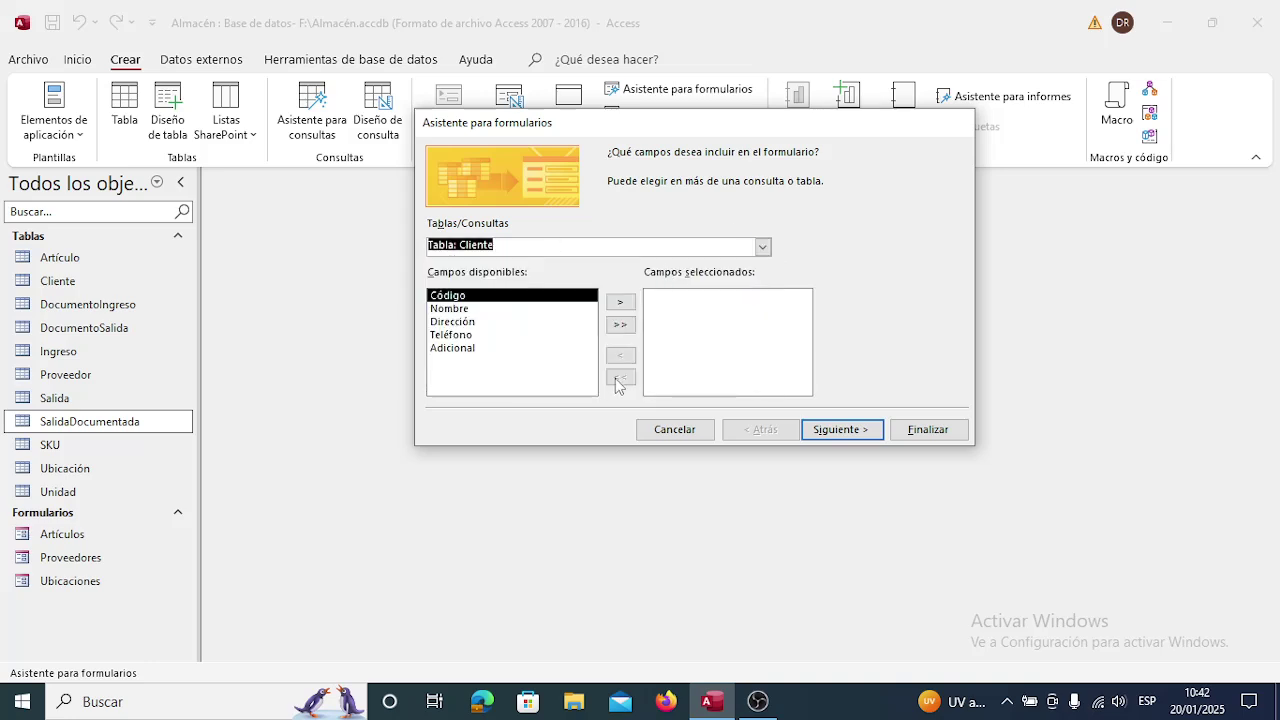
{"action": "left_click", "coordinate": [621, 325]}
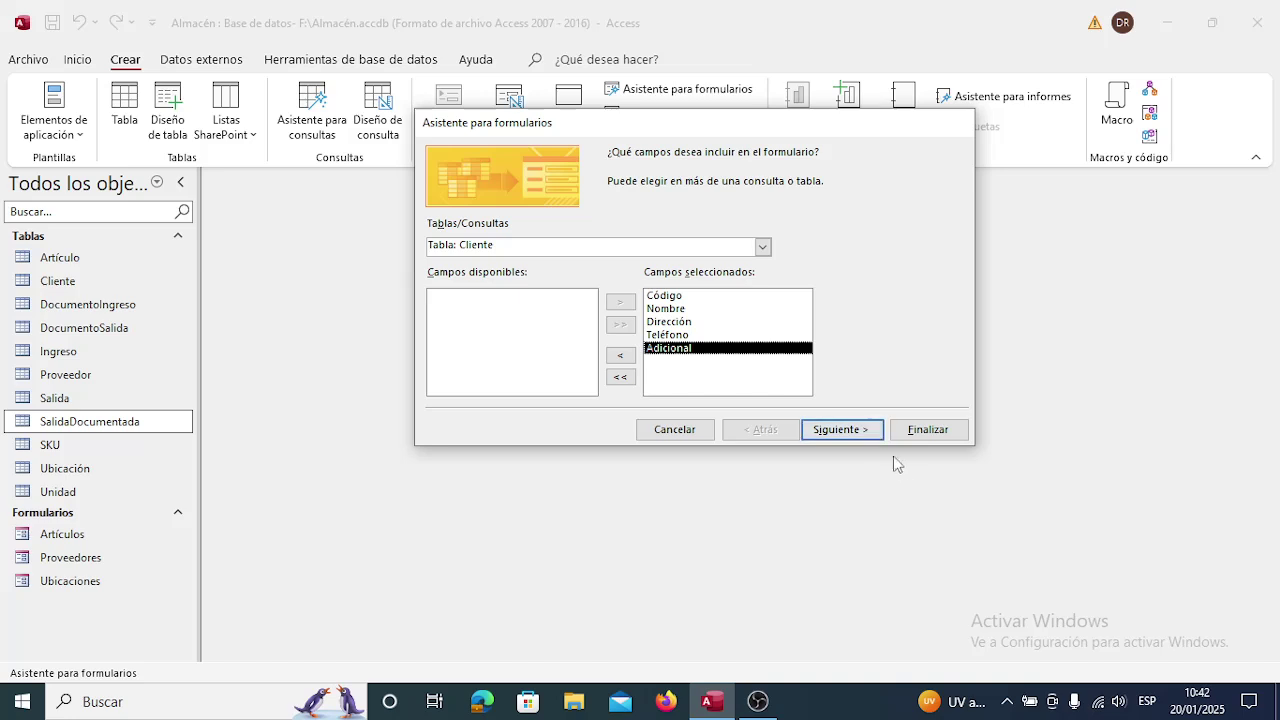
{"action": "left_click", "coordinate": [680, 432]}
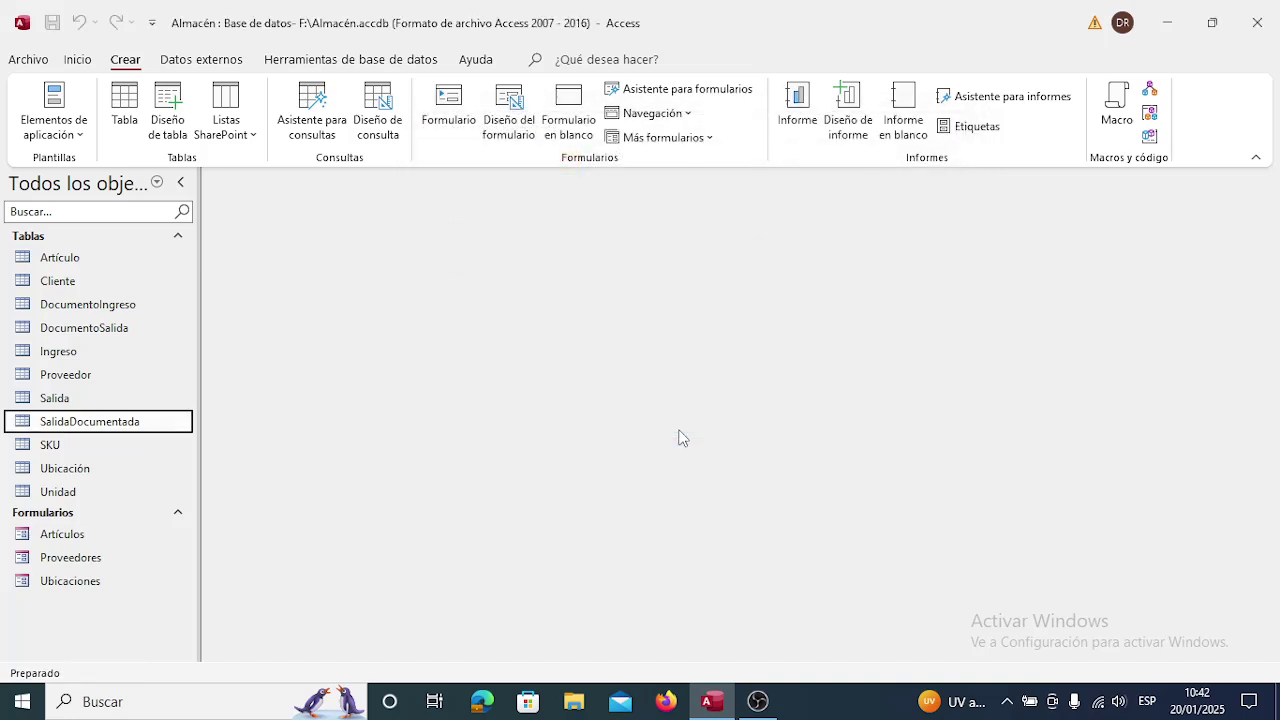
{"action": "left_click", "coordinate": [62, 284]}
In Cliente's design, describe Código, Nombre and Dirección ('Código del cliente', 'Nombre completo del cliente', 'Dirección fisciica del cliente').
{"action": "right_click", "coordinate": [62, 284]}
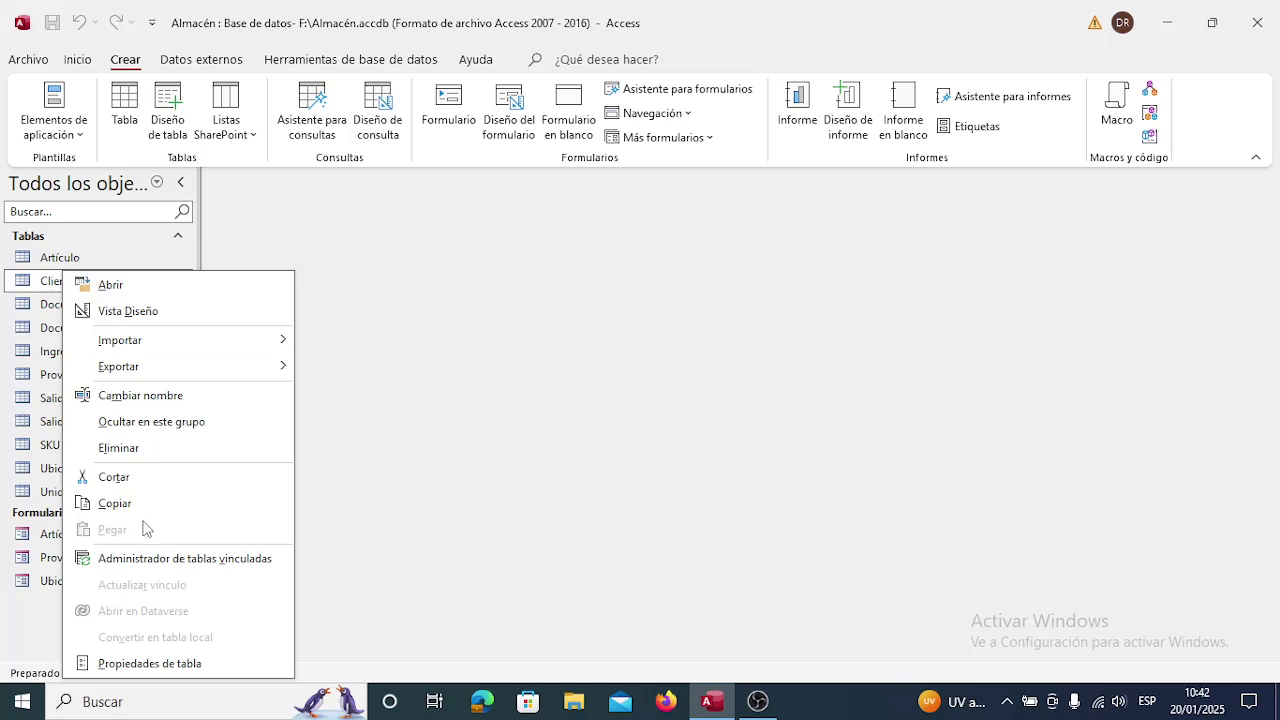
{"action": "left_click", "coordinate": [128, 311]}
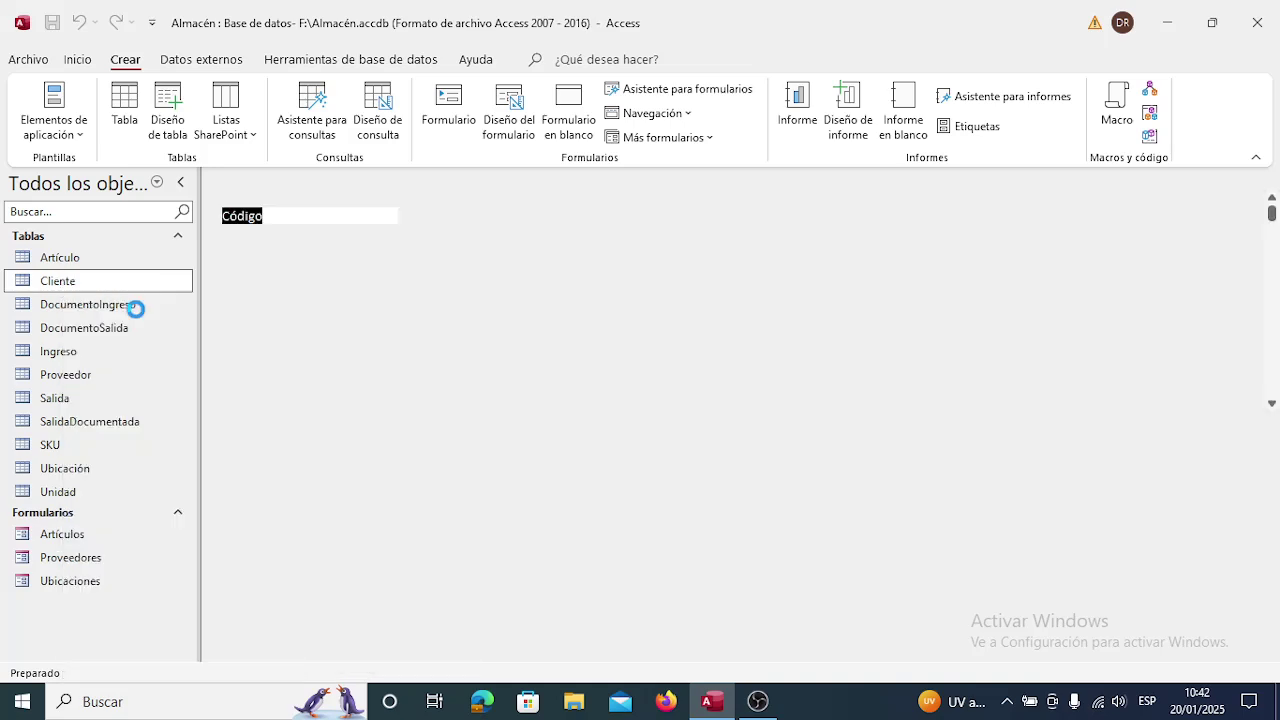
{"action": "key", "text": "Tab"}
{"action": "key", "text": "Tab"}
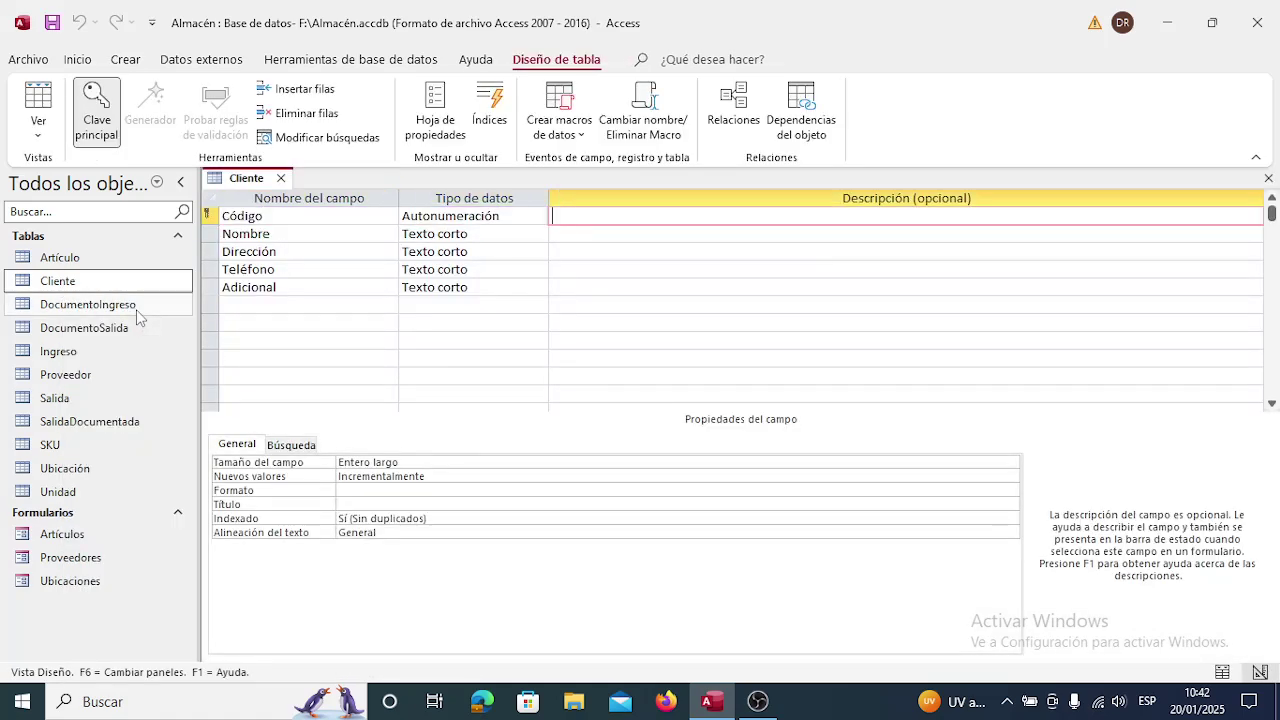
{"action": "type", "text": "Código del cliente"}
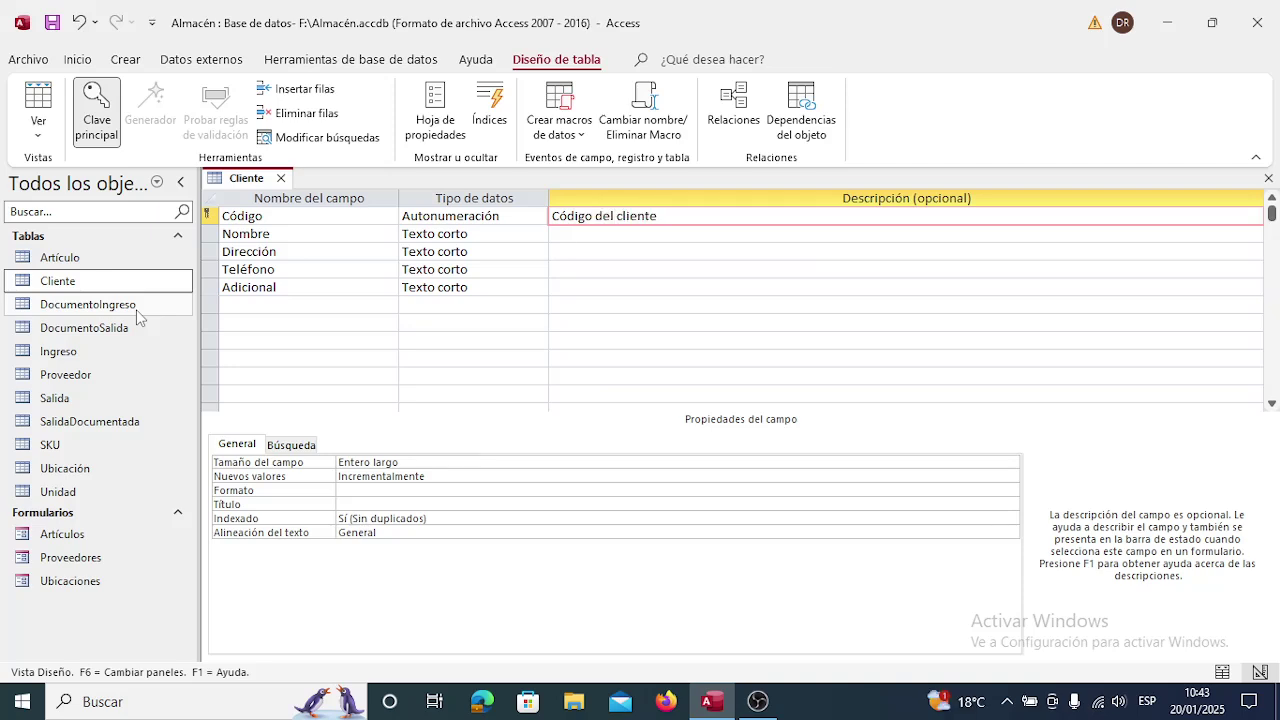
{"action": "key", "text": "Down"}
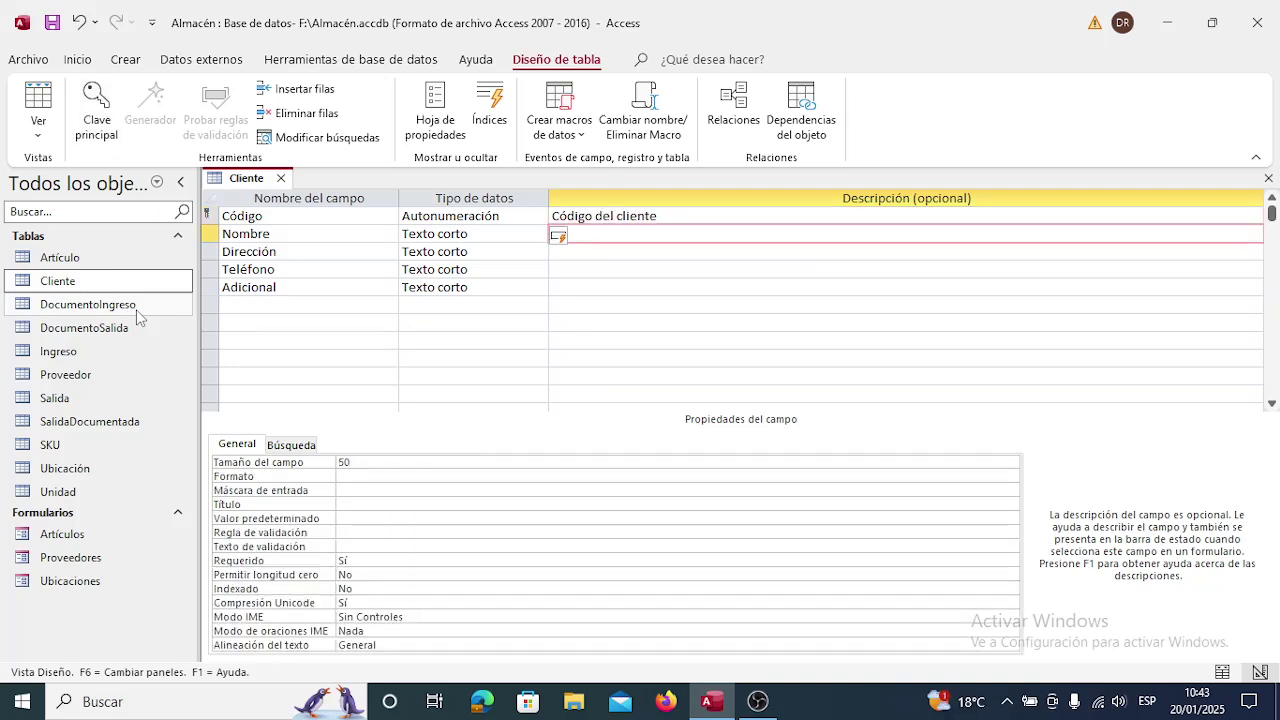
{"action": "type", "text": "Nombre completo del"}
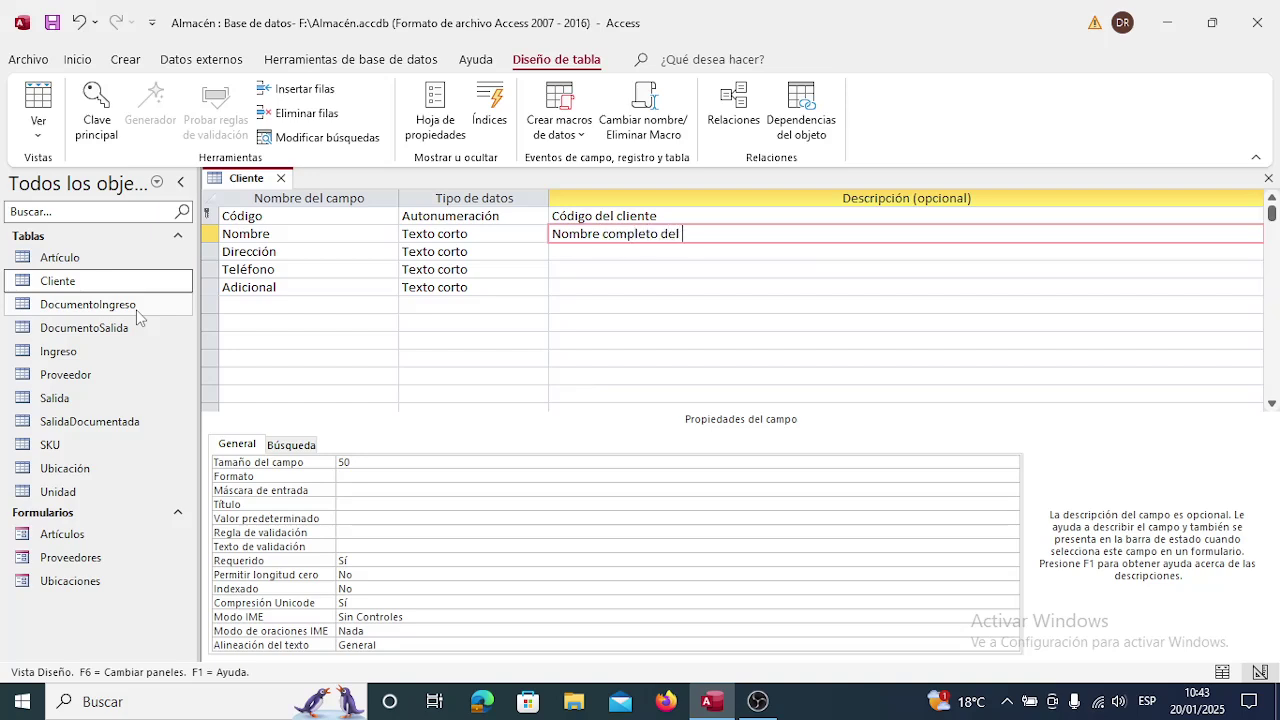
{"action": "type", "text": " cliente"}
{"action": "key", "text": "Down"}
{"action": "type", "text": "Dire"}
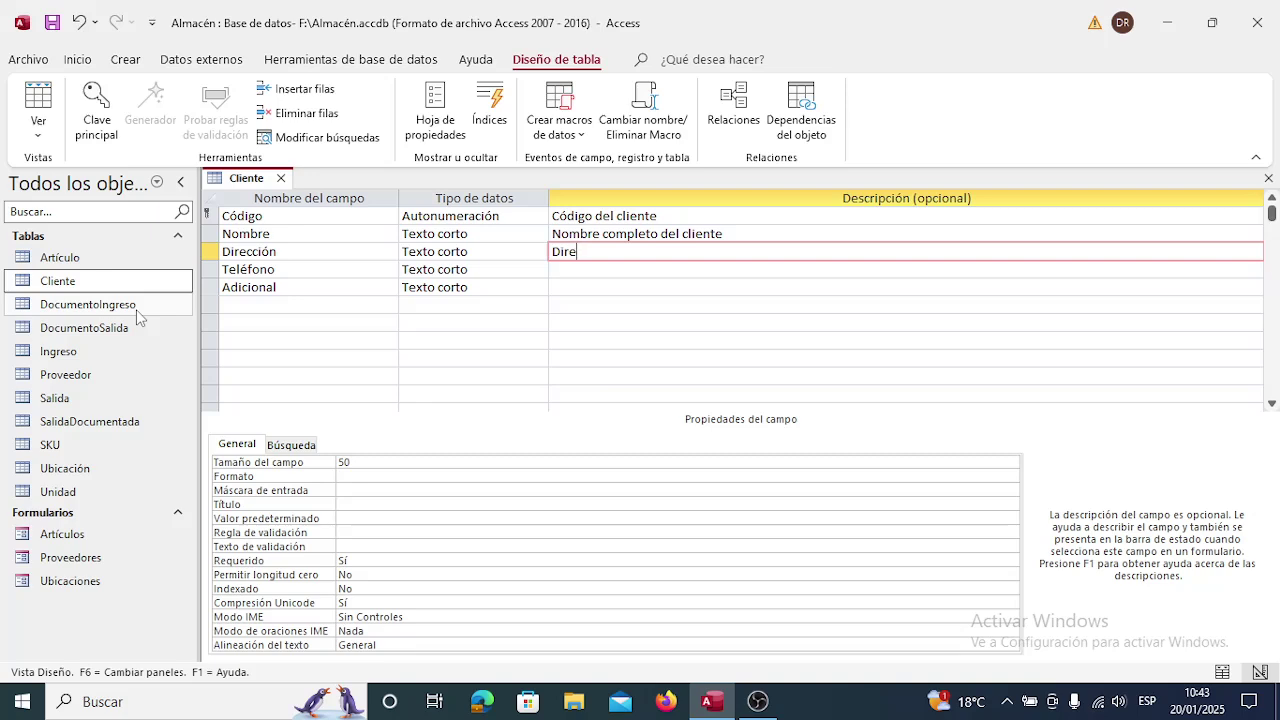
{"action": "type", "text": "cción"}
{"action": "type", "text": " fisci"}
{"action": "type", "text": "ica del cl"}
{"action": "type", "text": "iente"}
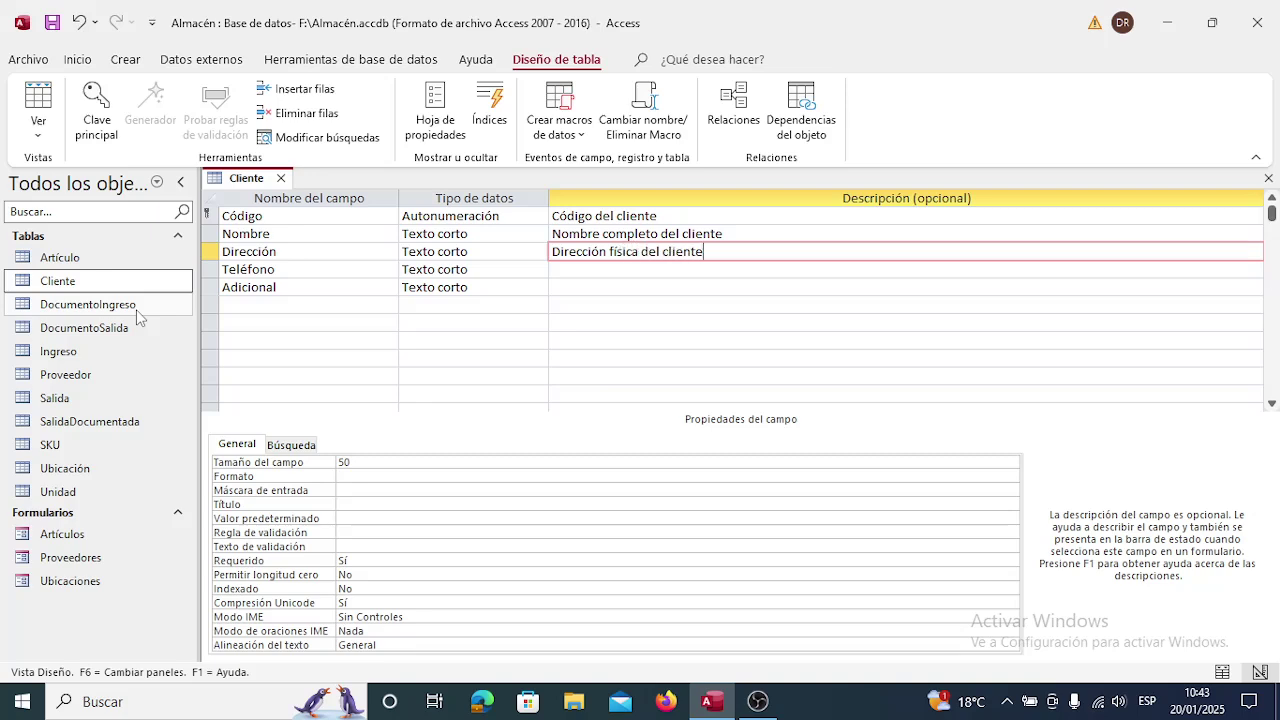
Describe Teléfono and Adicional, then save and close the Cliente design.
{"action": "key", "text": "Down"}
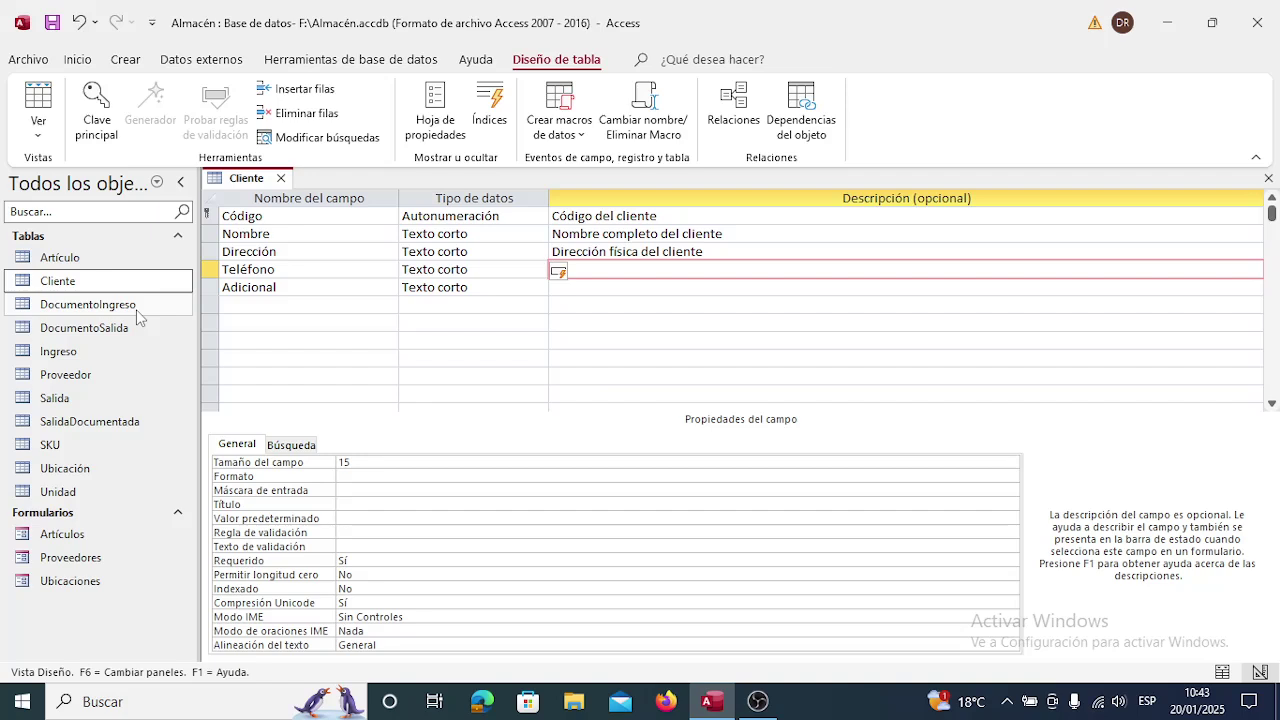
{"action": "type", "text": "Número de teléfono"}
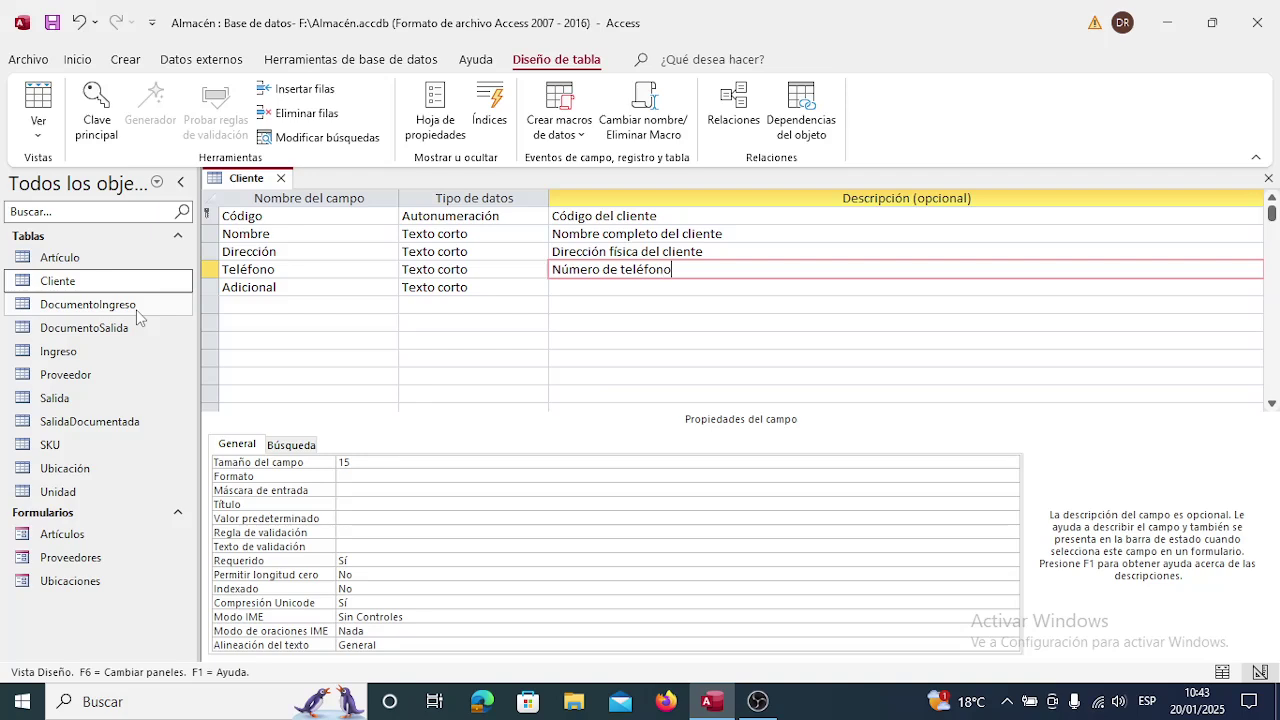
{"action": "type", "text": " o celular del cliente"}
{"action": "key", "text": "Down"}
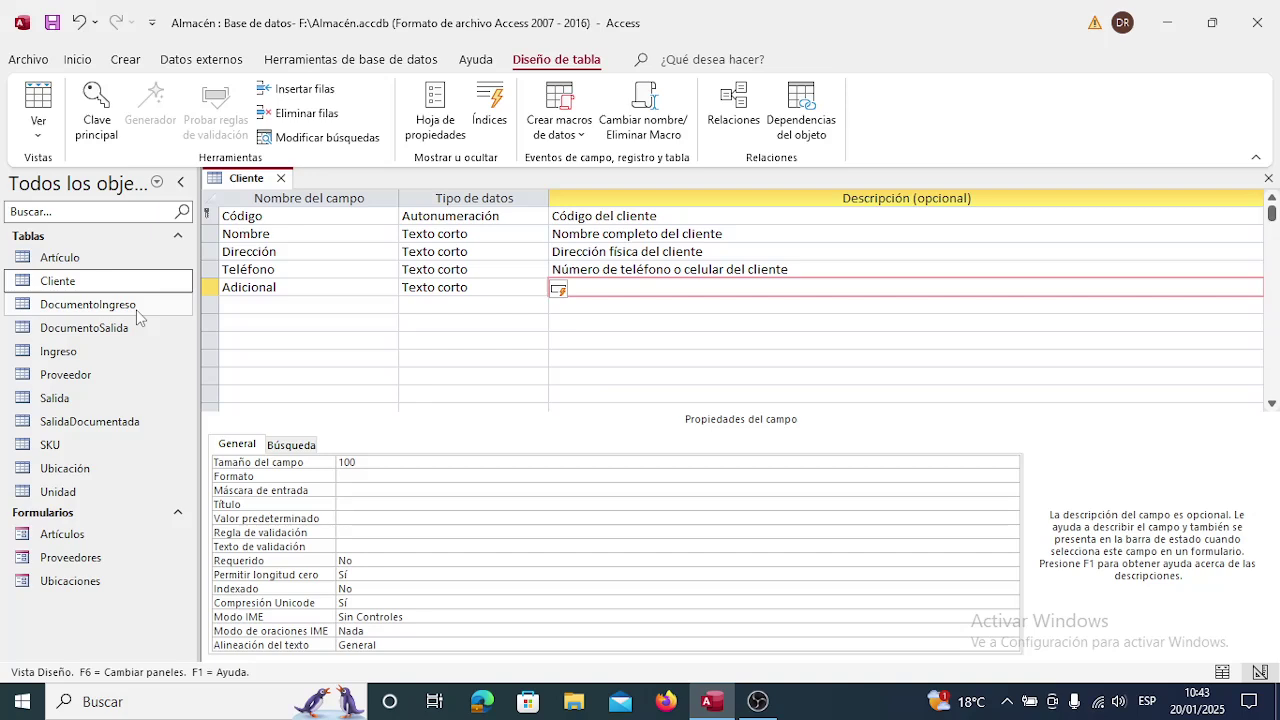
{"action": "type", "text": "Información adicional"}
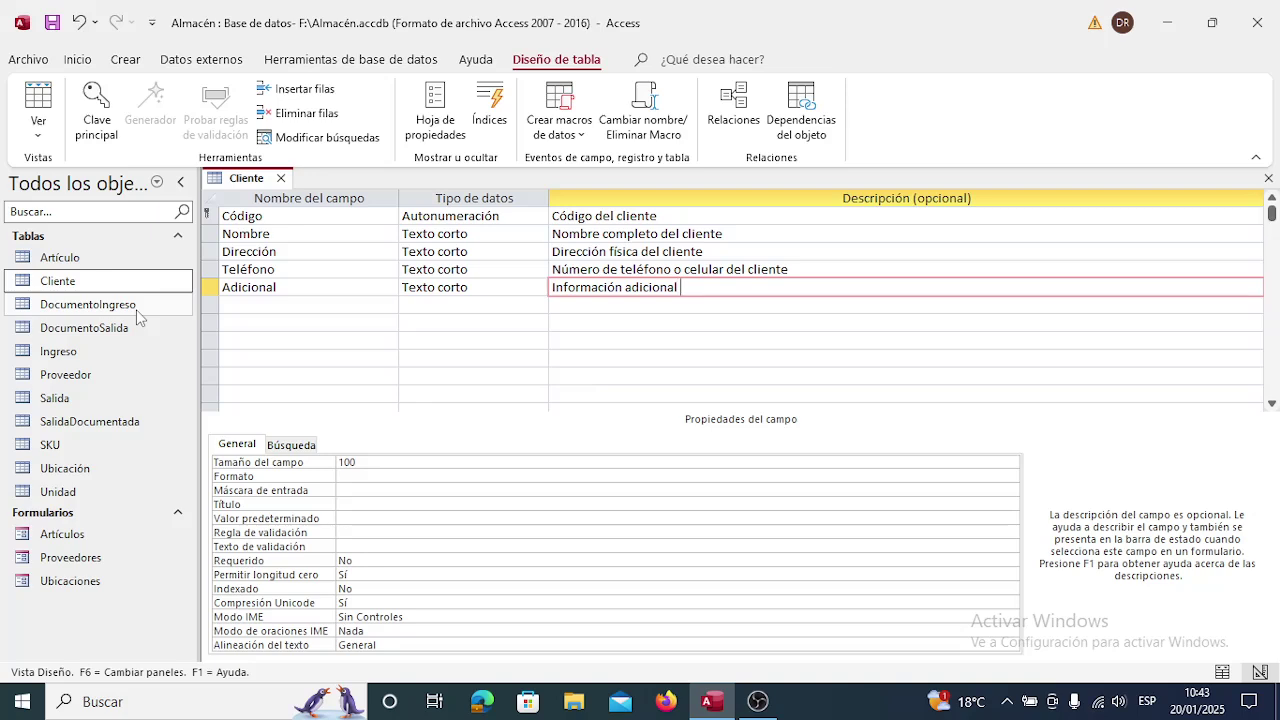
{"action": "type", "text": " relevante del cliente"}
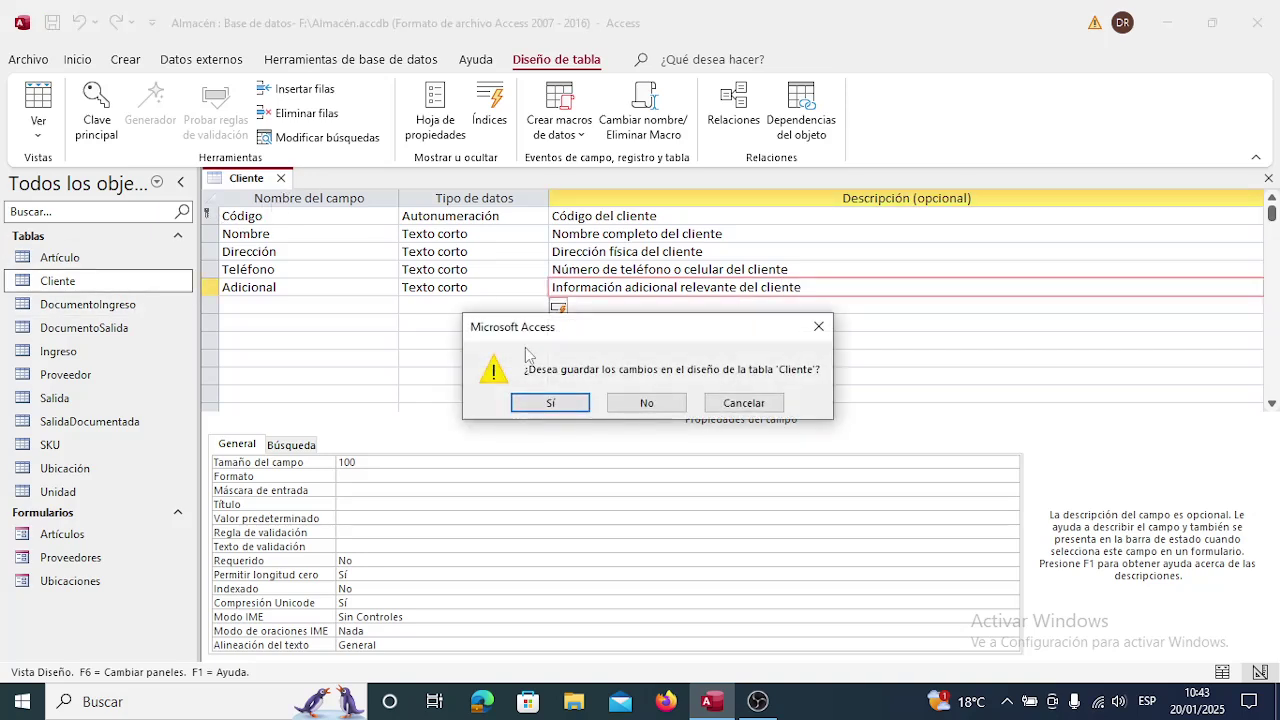
{"action": "left_click", "coordinate": [551, 403]}
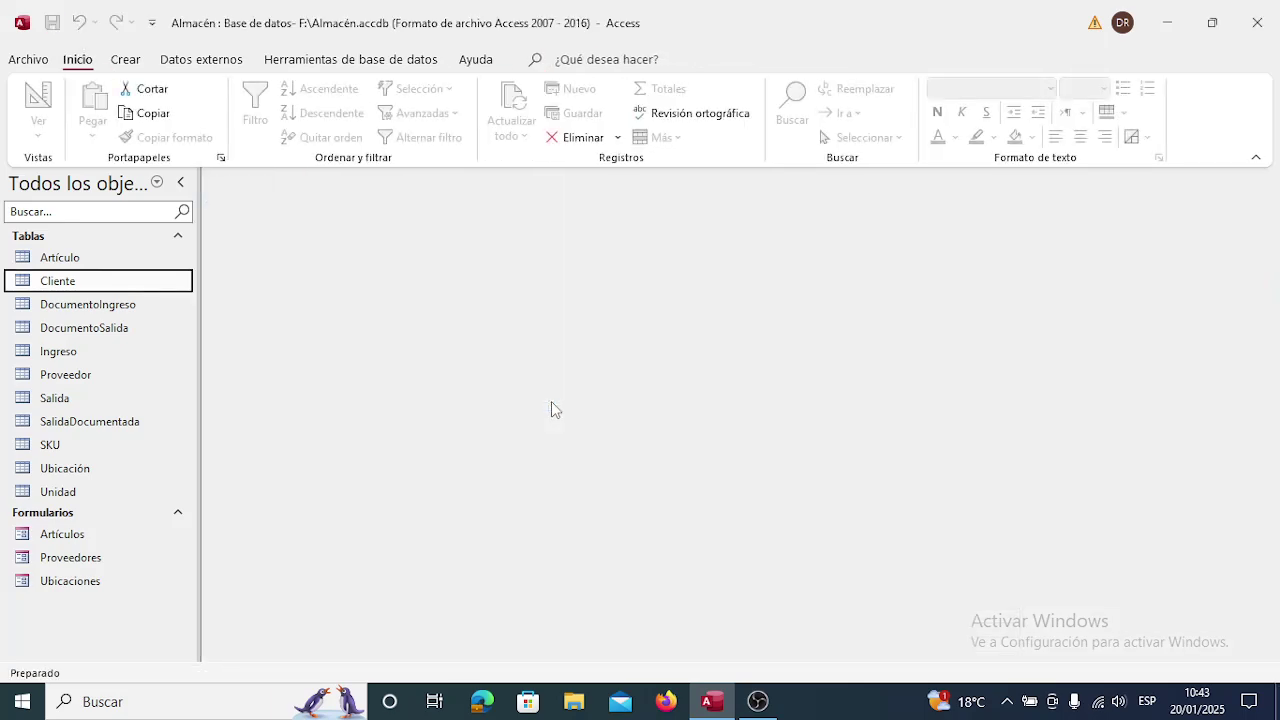
{"action": "left_click", "coordinate": [127, 60]}
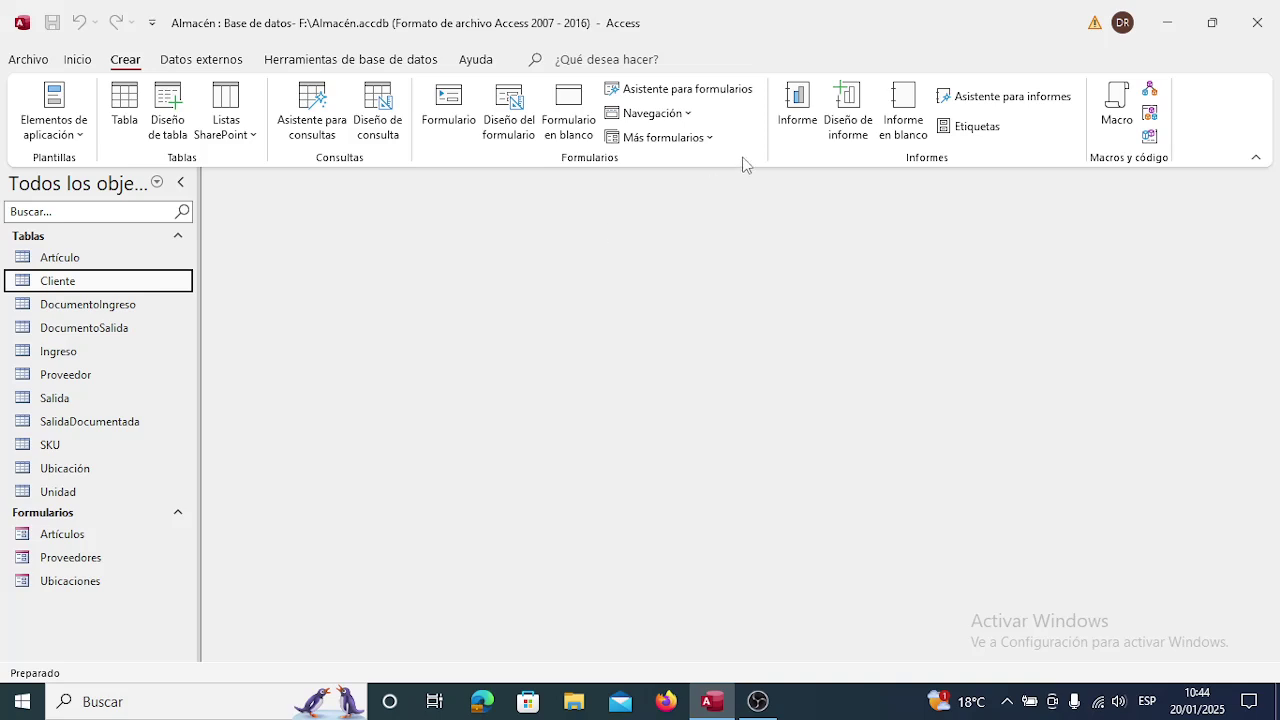
Build a datasheet form from all five Cliente fields with the wizard, titled 'Clientes'.
{"action": "left_click", "coordinate": [711, 91]}
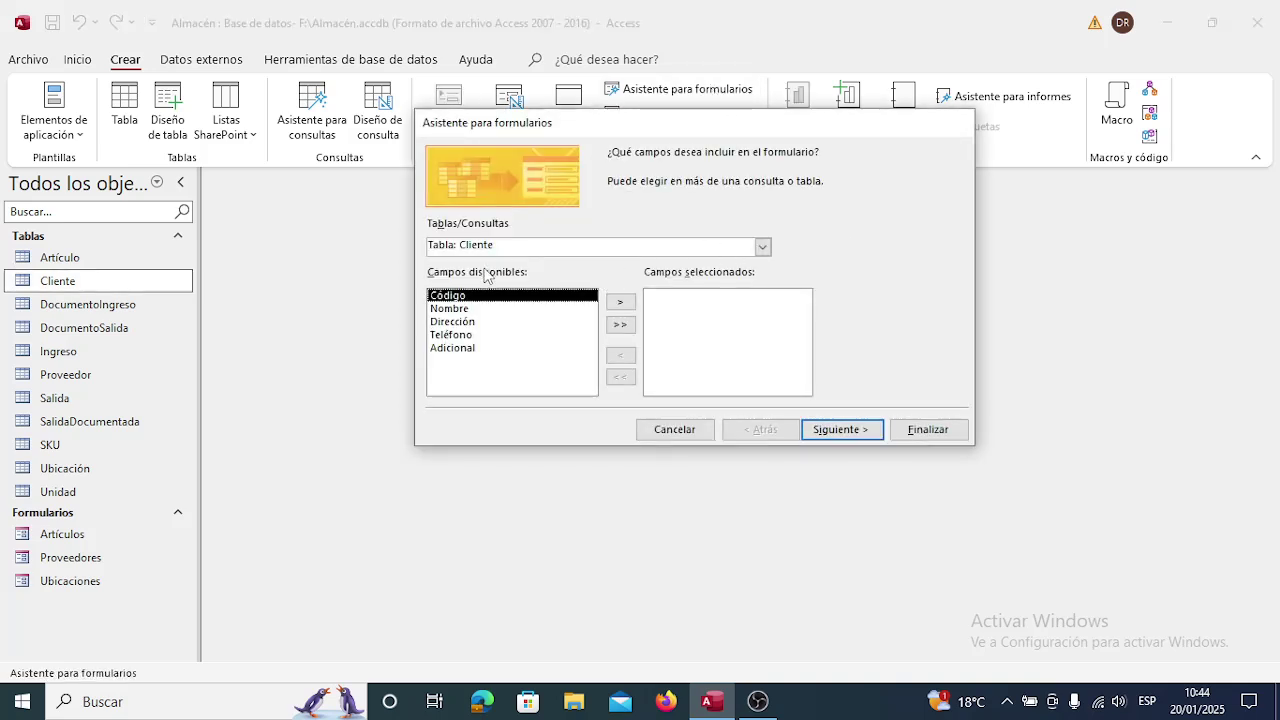
{"action": "left_click", "coordinate": [620, 326]}
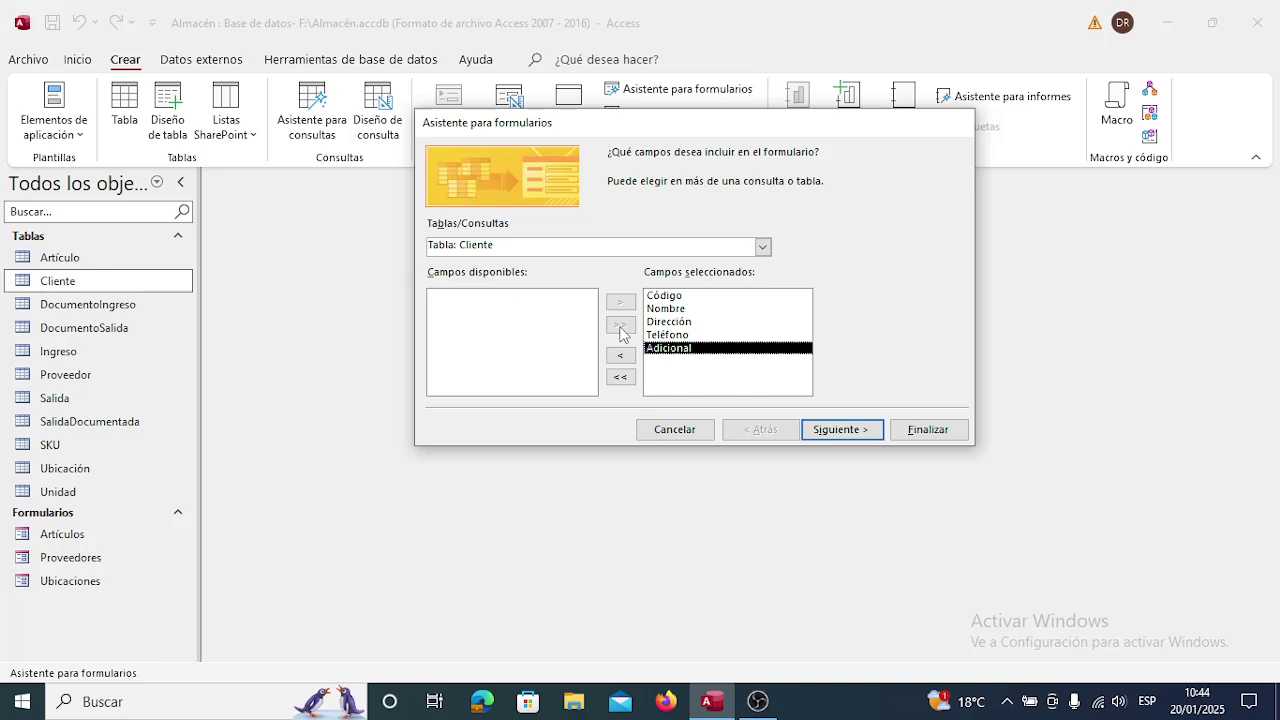
{"action": "left_click", "coordinate": [856, 432]}
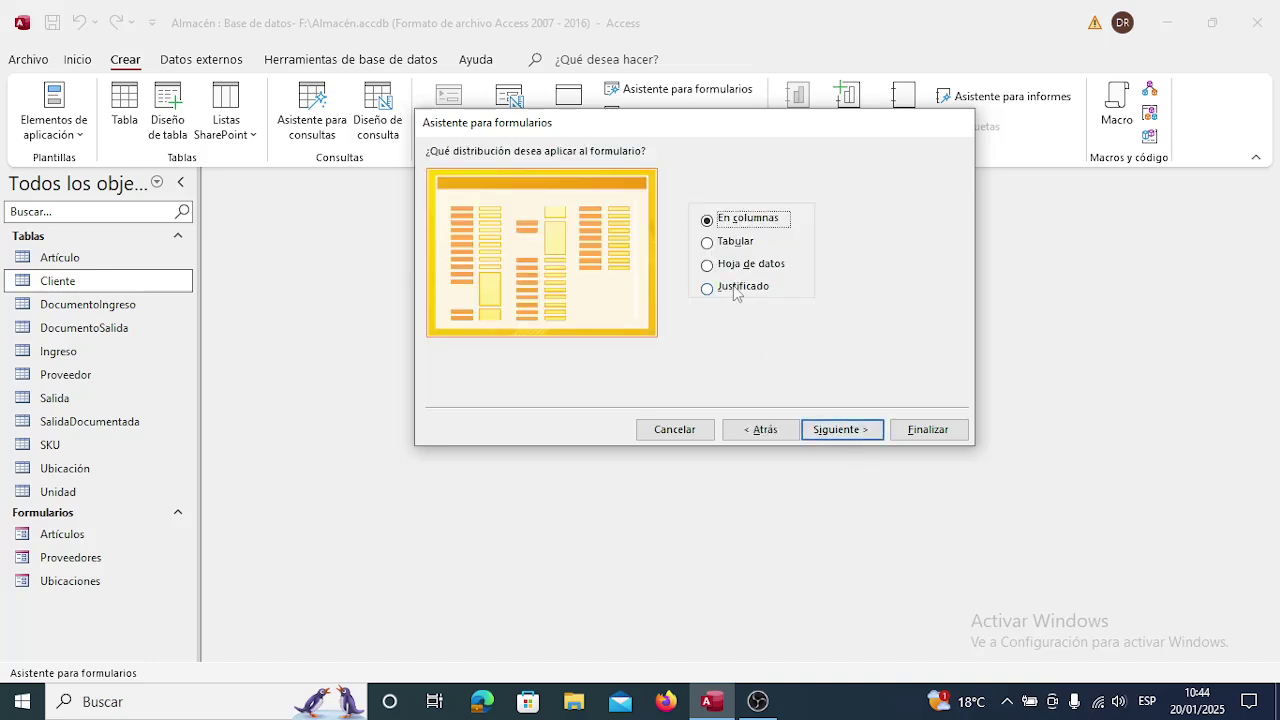
{"action": "left_click", "coordinate": [734, 267]}
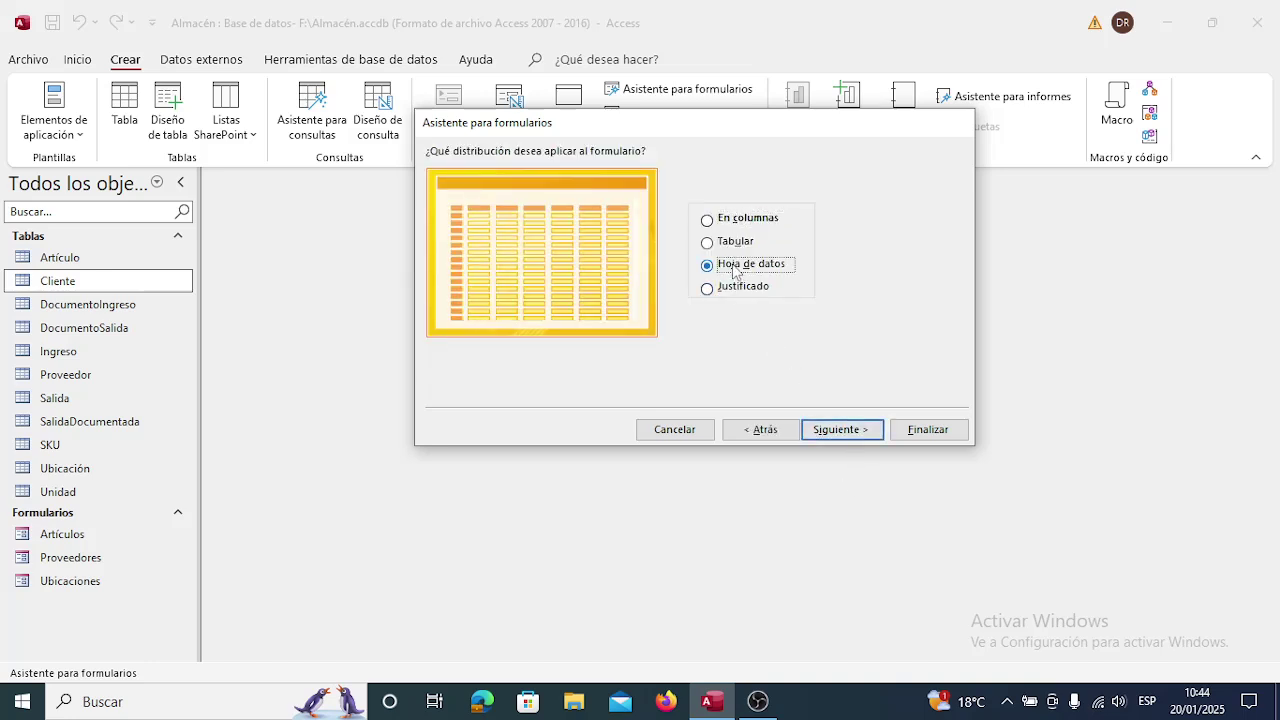
{"action": "left_click", "coordinate": [864, 432]}
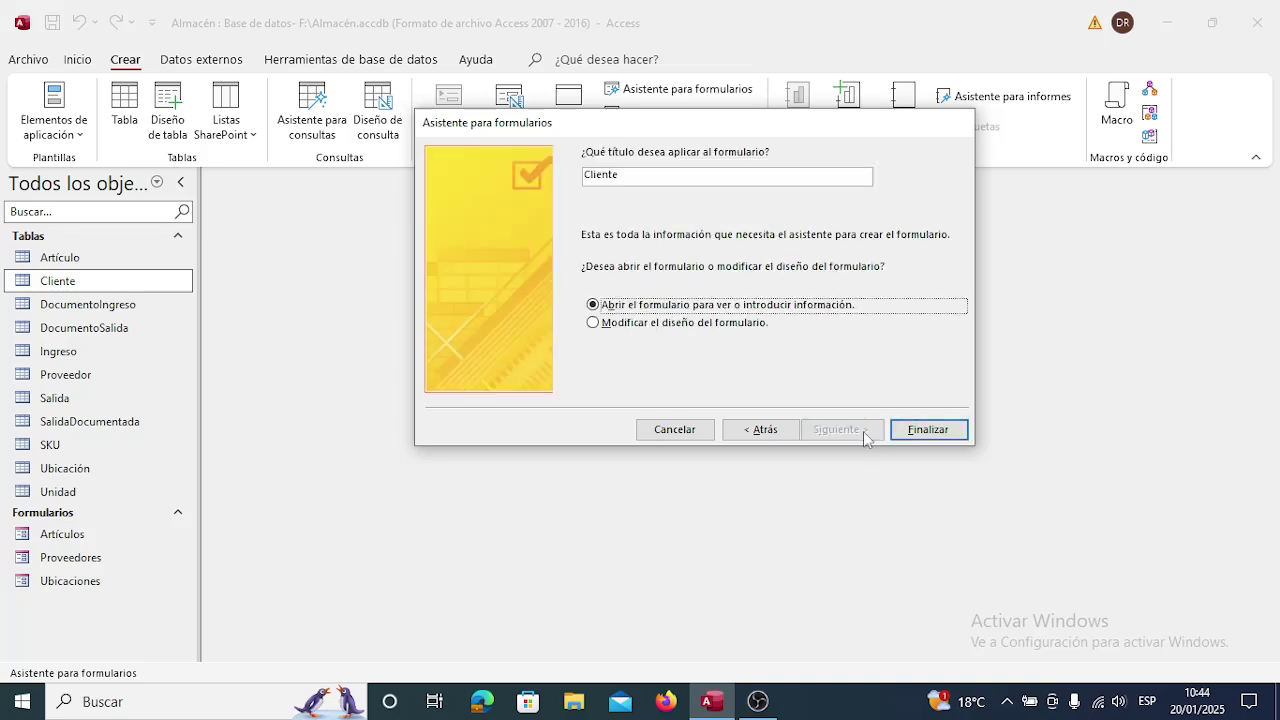
{"action": "left_click", "coordinate": [713, 176]}
{"action": "type", "text": "s"}
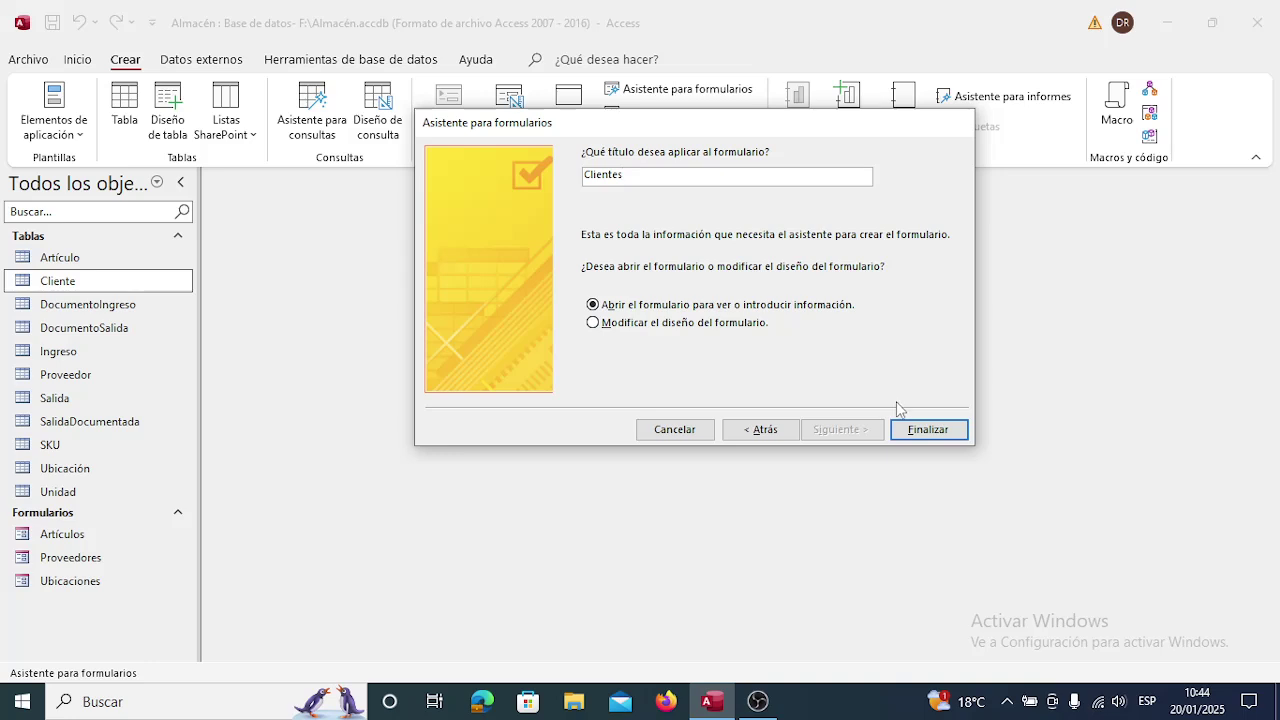
{"action": "left_click", "coordinate": [919, 429]}
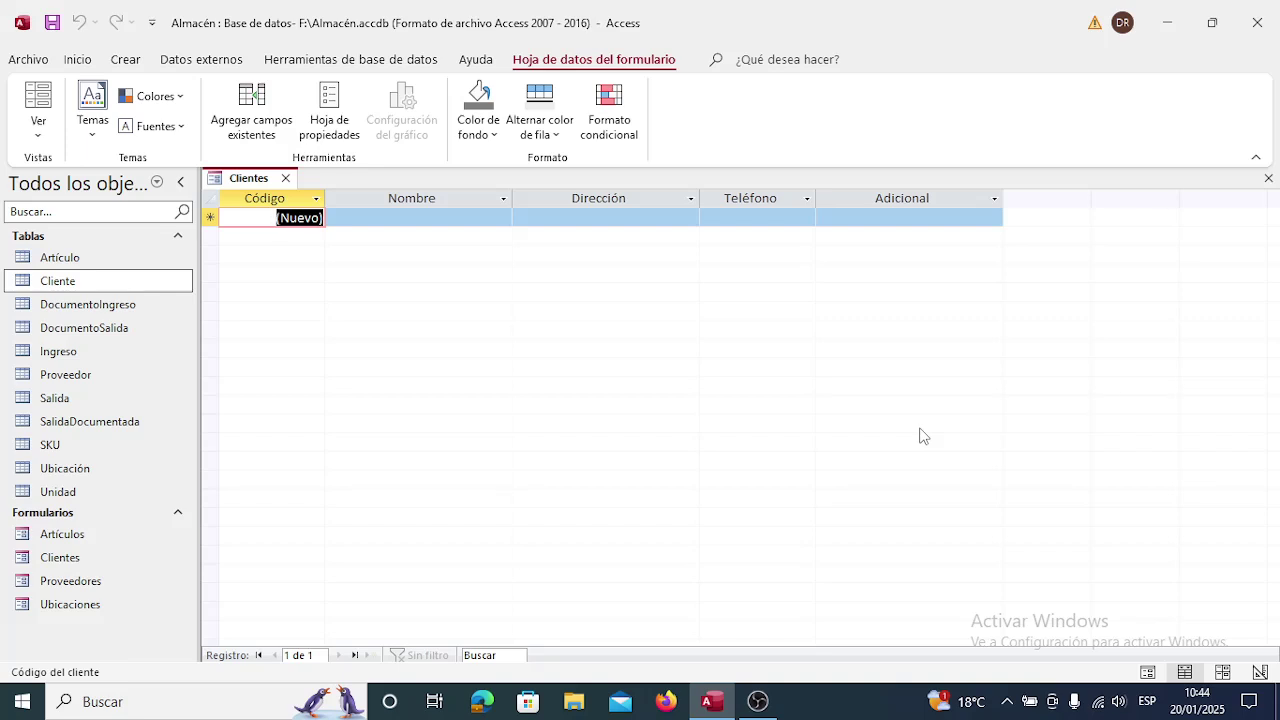
Enter the client's full name and street address into record 1 of the Clientes form.
{"action": "key", "text": "Tab"}
{"action": "key", "text": "Tab"}
{"action": "key", "text": "Tab"}
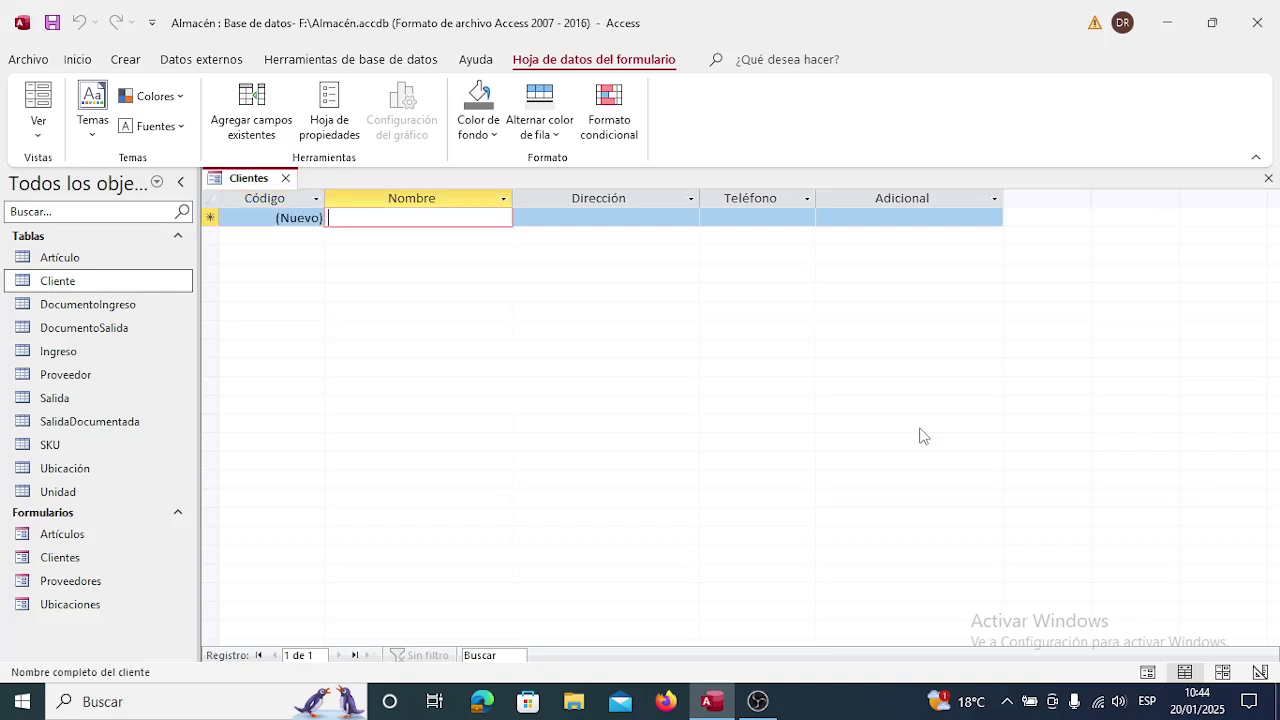
{"action": "key", "text": "shift+Tab"}
{"action": "key", "text": "shift+Tab"}
{"action": "key", "text": "shift+Tab"}
{"action": "key", "text": "Tab"}
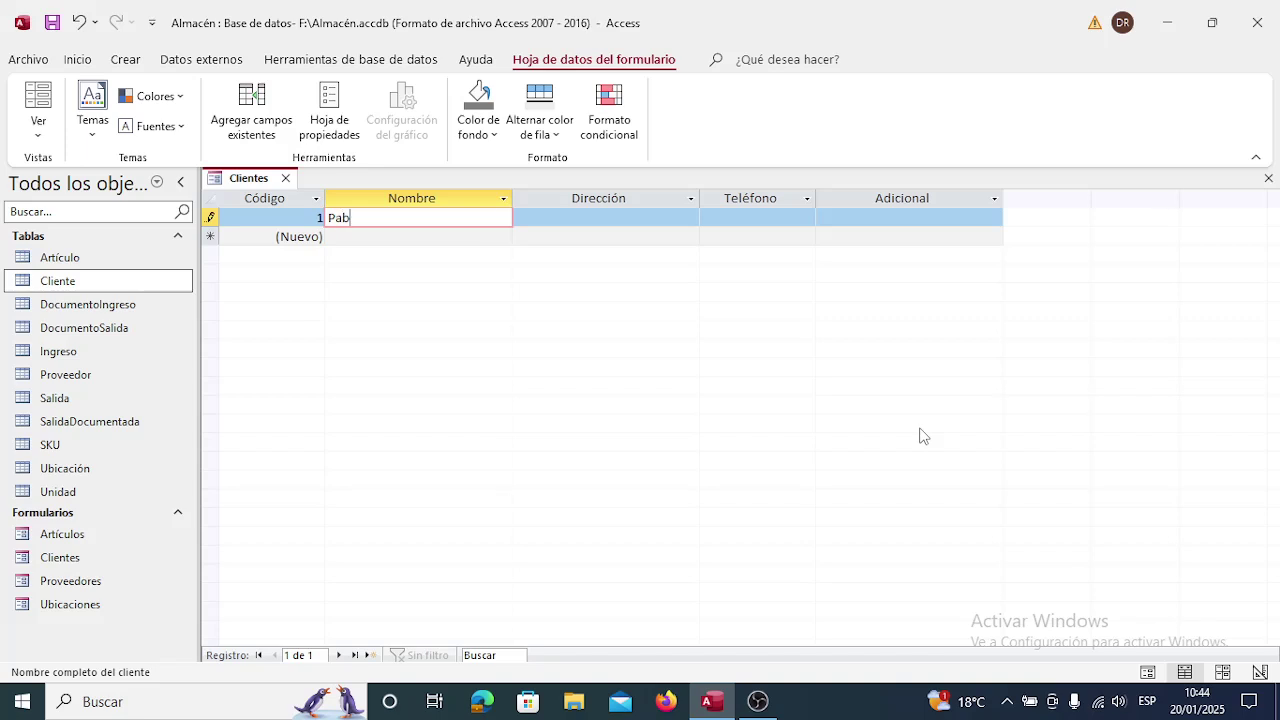
{"action": "key", "text": "Tab"}
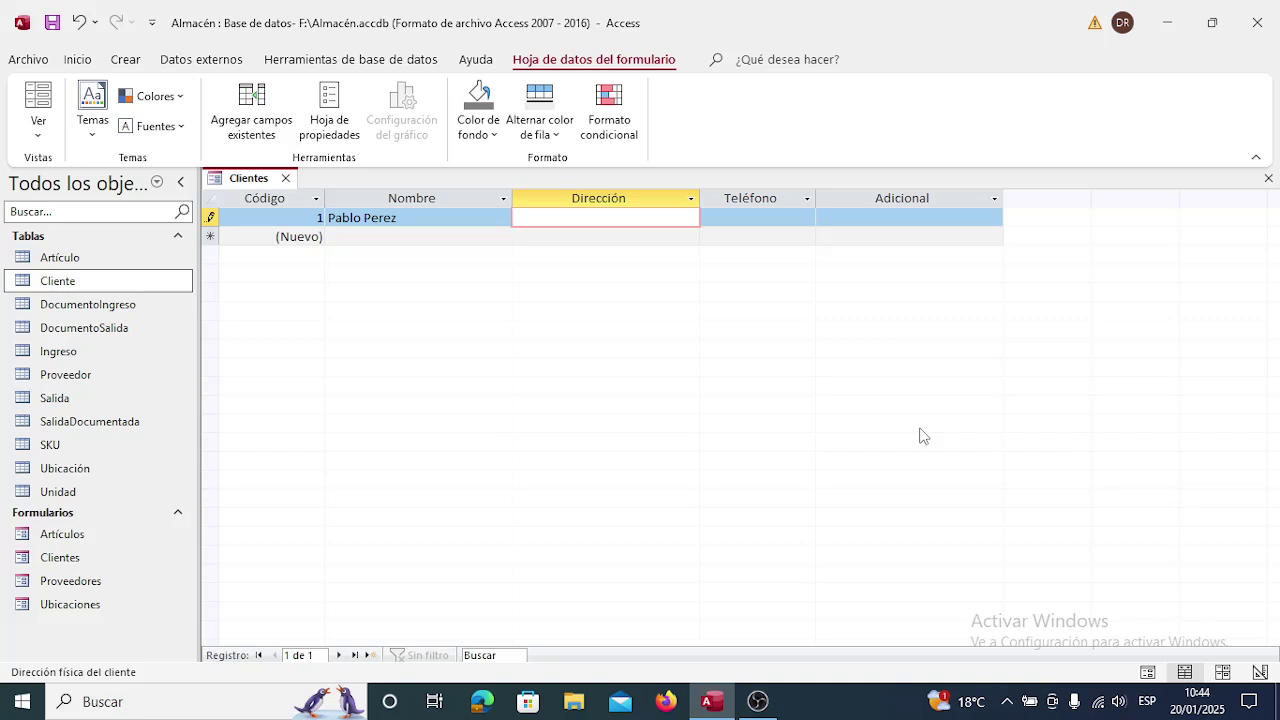
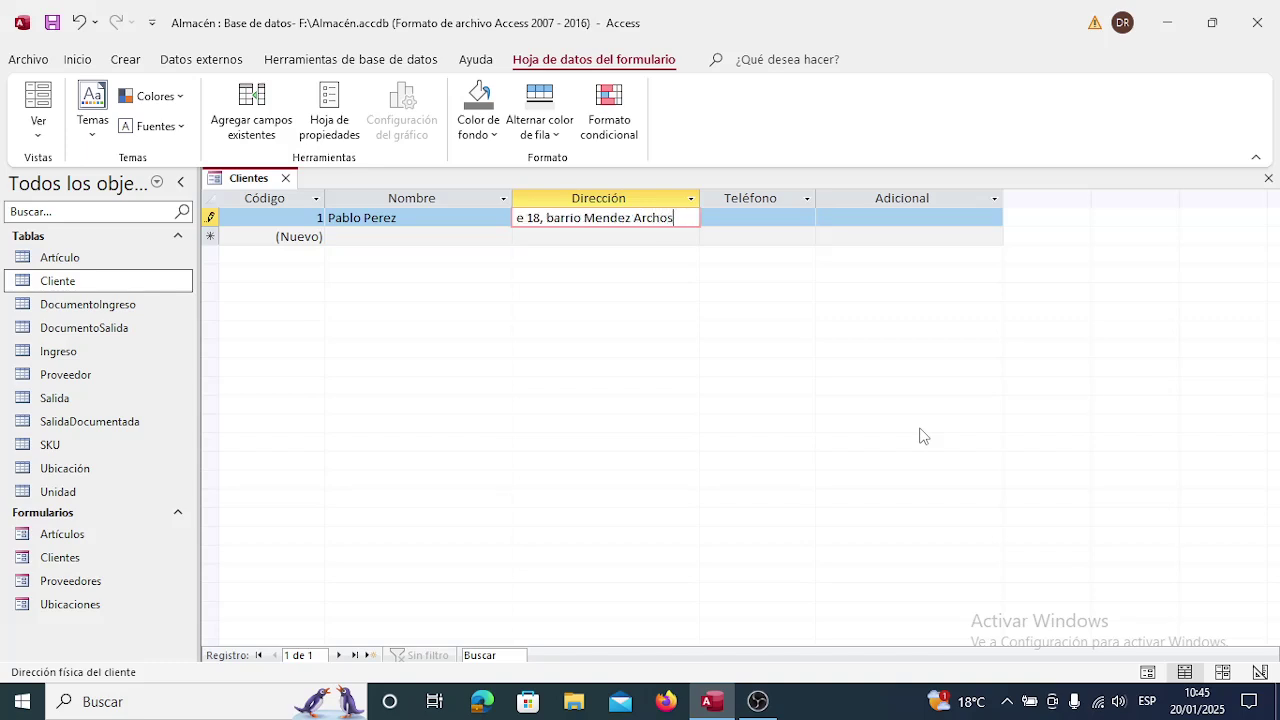
Add the client's phone number and the note 'Comprador de marcadores de colores', then save record 1.
{"action": "key", "text": "Tab"}
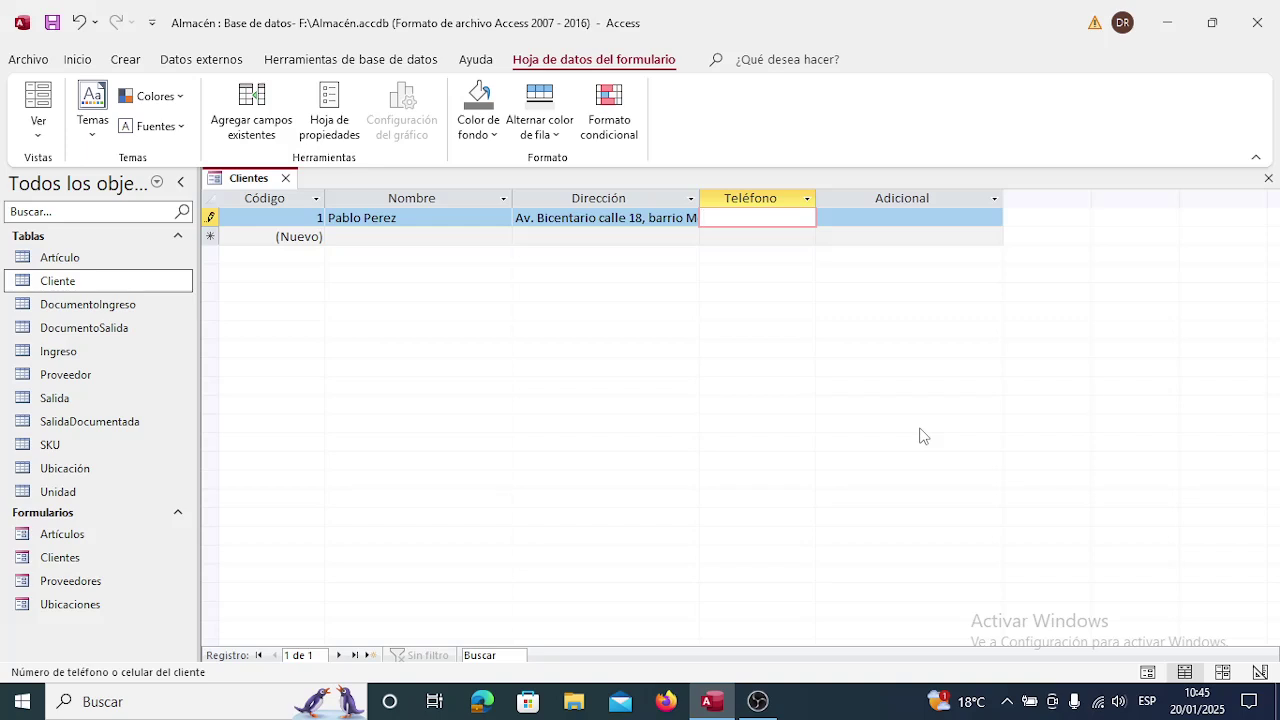
{"action": "type", "text": "76784546"}
{"action": "key", "text": "Tab"}
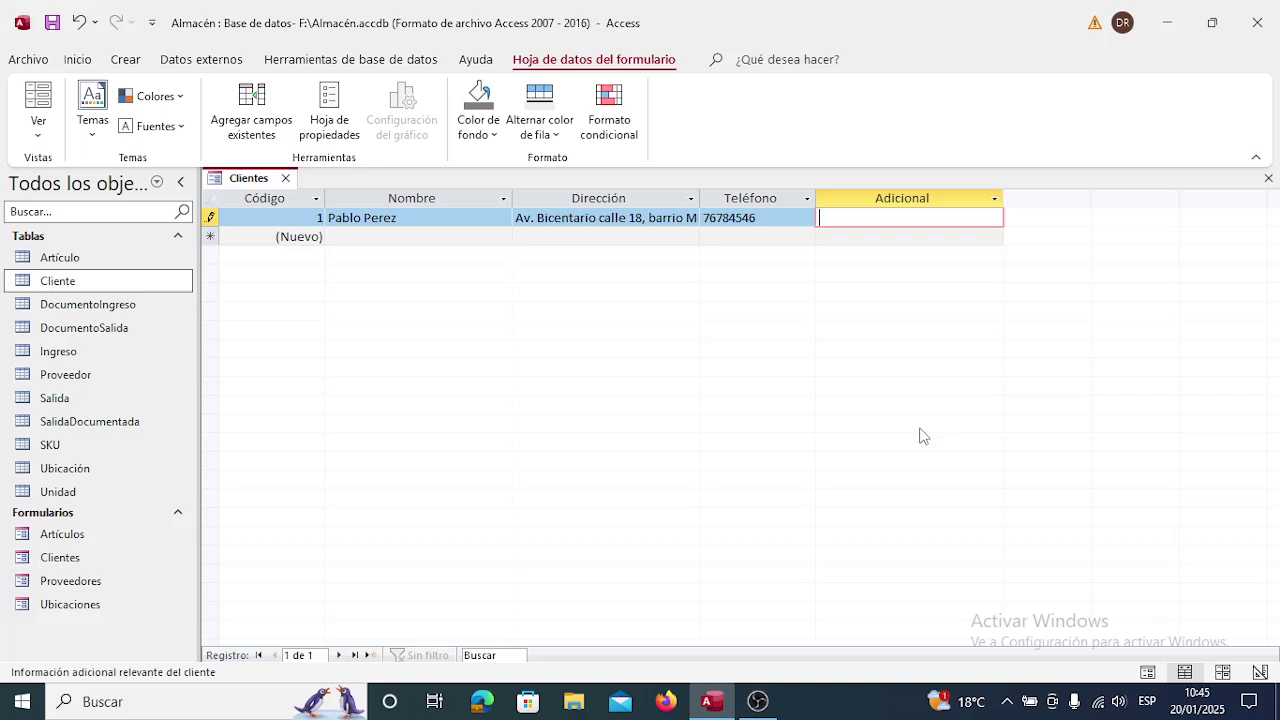
{"action": "type", "text": "Comprador de marcadores"}
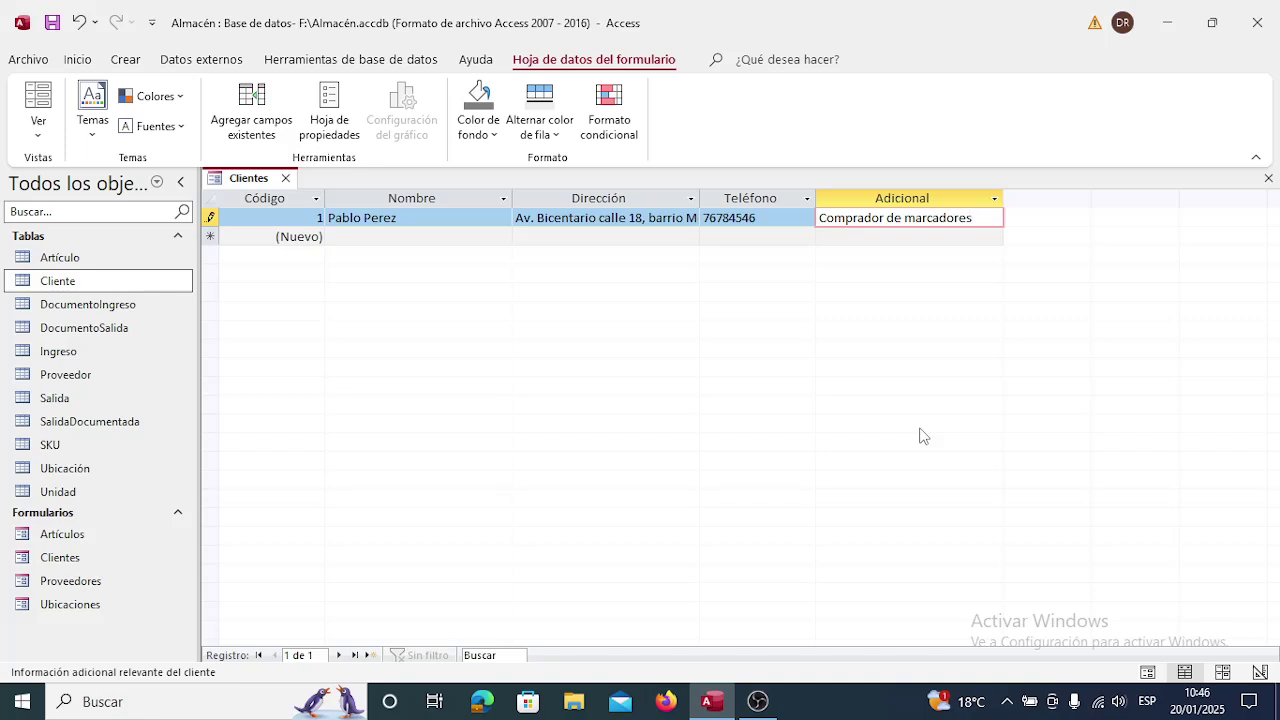
{"action": "type", "text": " de colores"}
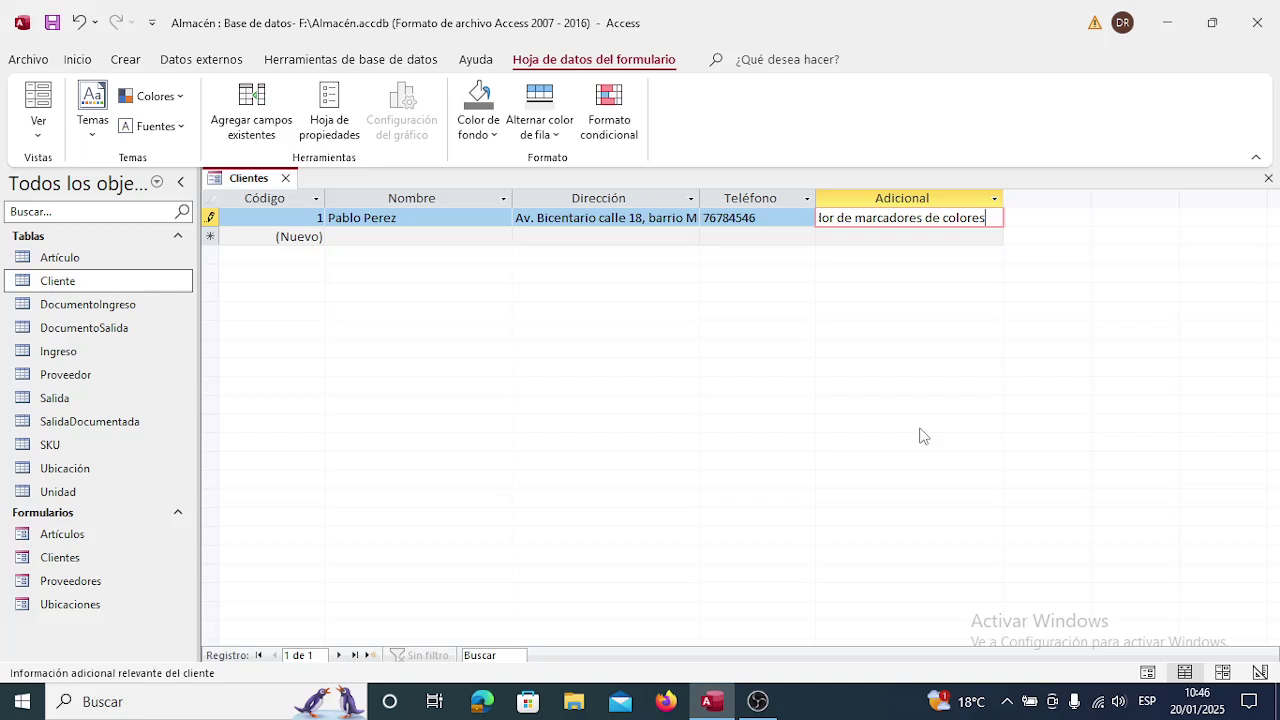
{"action": "key", "text": "Down"}
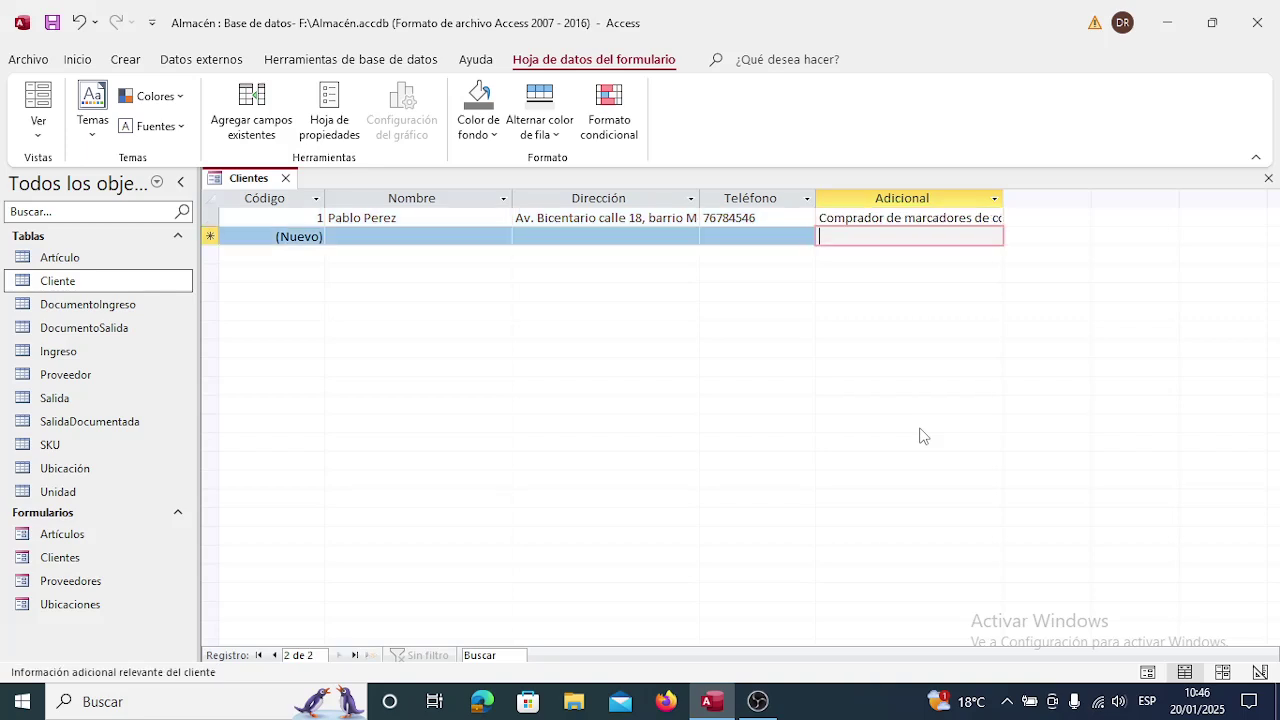
{"action": "left_click", "coordinate": [605, 219]}
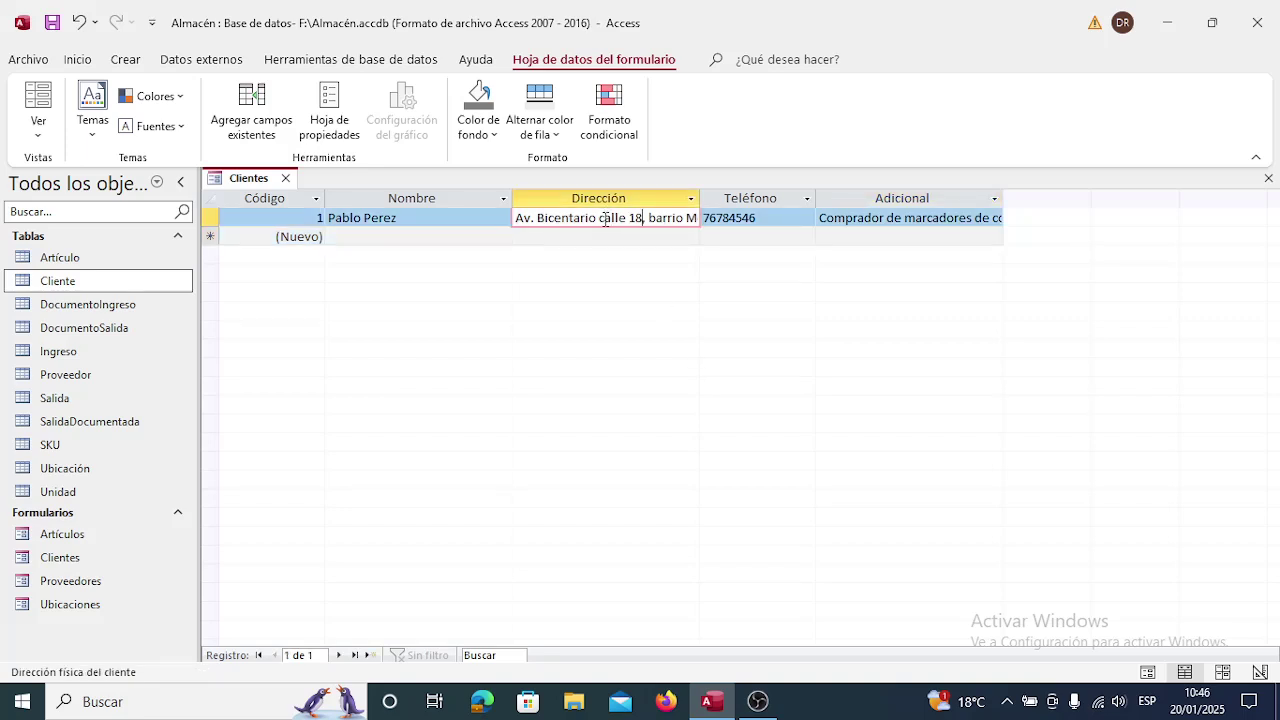
{"action": "key", "text": "End"}
{"action": "key", "text": "Tab"}
{"action": "key", "text": "Right"}
{"action": "key", "text": "Right"}
{"action": "key", "text": "Right"}
{"action": "key", "text": "Left"}
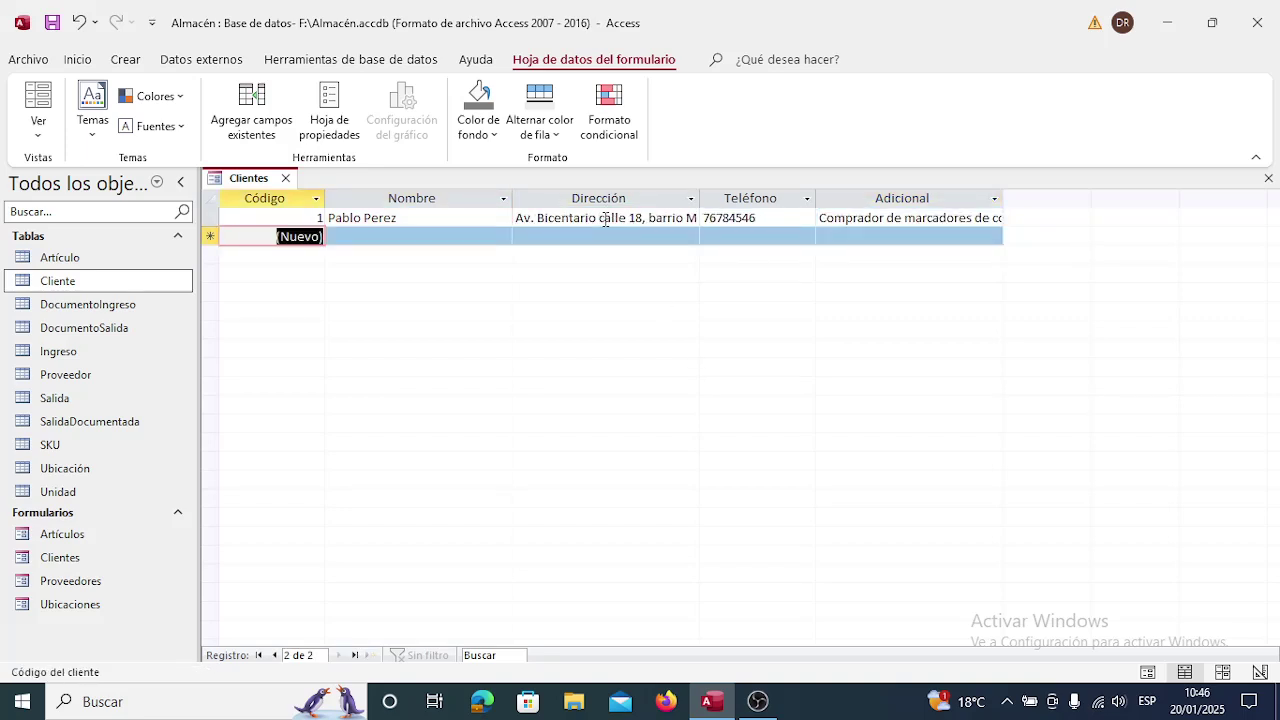
{"action": "key", "text": "Up"}
{"action": "key", "text": "Right"}
{"action": "key", "text": "Right"}
{"action": "key", "text": "Right"}
{"action": "key", "text": "Left"}
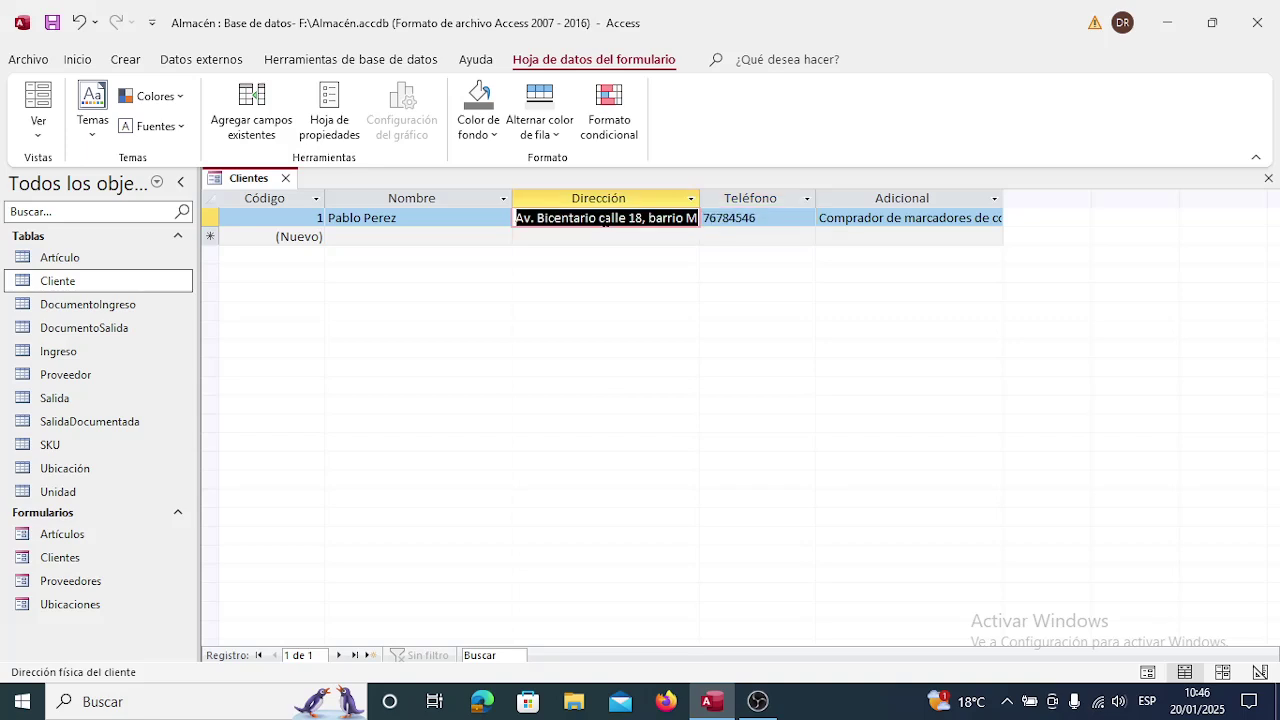
{"action": "left_click", "coordinate": [658, 217]}
{"action": "key", "text": "Right"}
{"action": "key", "text": "Right"}
{"action": "key", "text": "Right"}
{"action": "key", "text": "Right"}
{"action": "key", "text": "Right"}
{"action": "key", "text": "Right"}
{"action": "key", "text": "Right"}
{"action": "key", "text": "Right"}
{"action": "key", "text": "Right"}
{"action": "key", "text": "Right"}
{"action": "key", "text": "Right"}
{"action": "key", "text": "Right"}
{"action": "key", "text": "Right"}
{"action": "key", "text": "Right"}
{"action": "key", "text": "Right"}
{"action": "key", "text": "Right"}
{"action": "key", "text": "Right"}
{"action": "key", "text": "Right"}
{"action": "key", "text": "Right"}
{"action": "key", "text": "Right"}
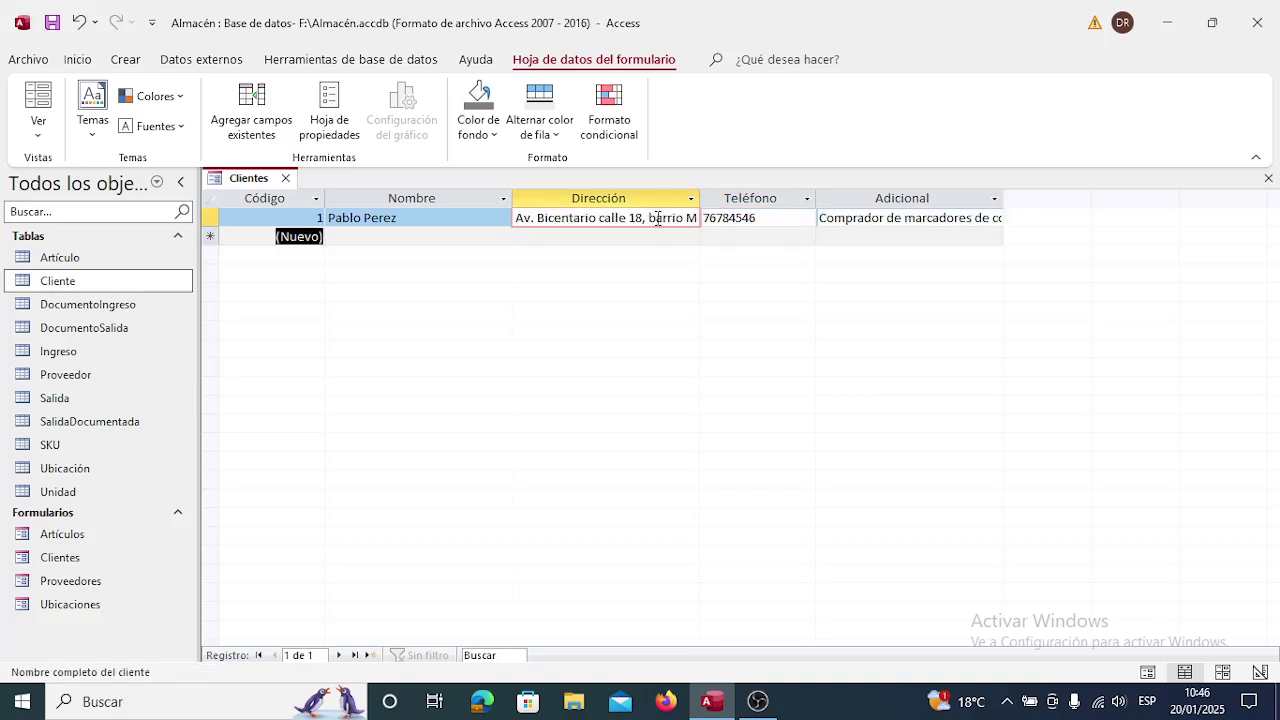
{"action": "key", "text": "Left"}
{"action": "key", "text": "Up"}
{"action": "key", "text": "Right"}
{"action": "key", "text": "Right"}
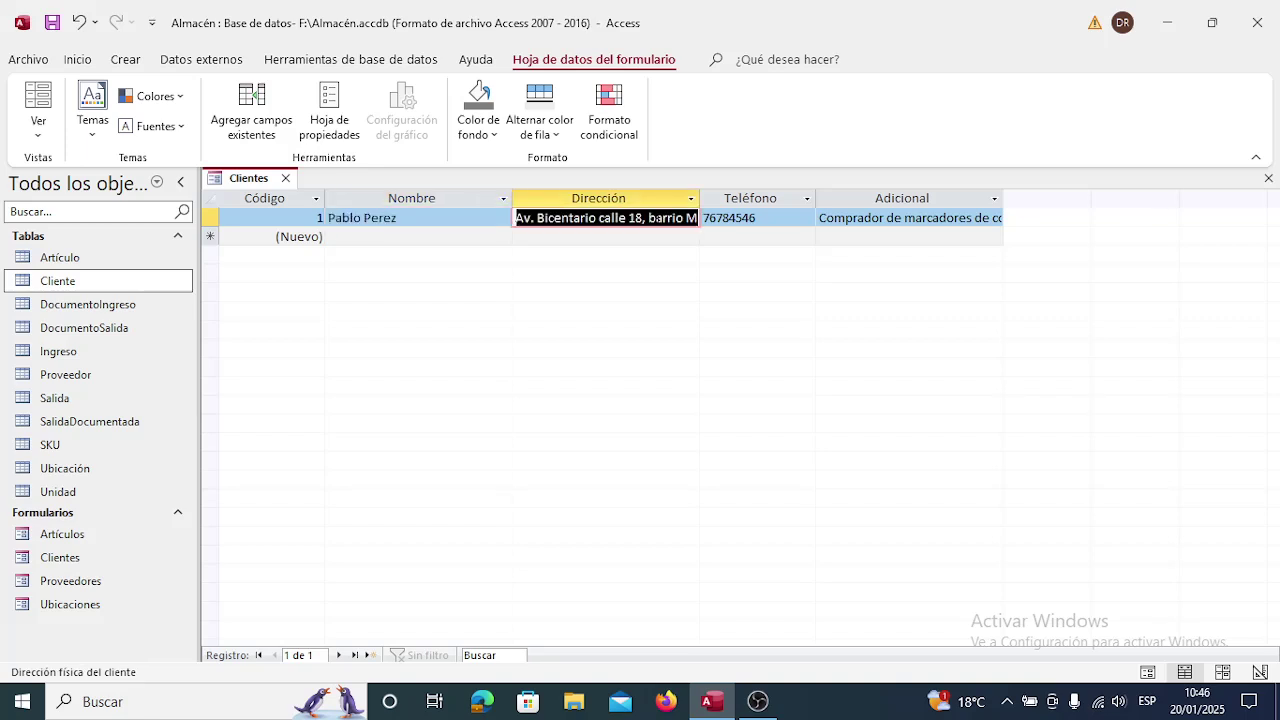
{"action": "left_click", "coordinate": [664, 217]}
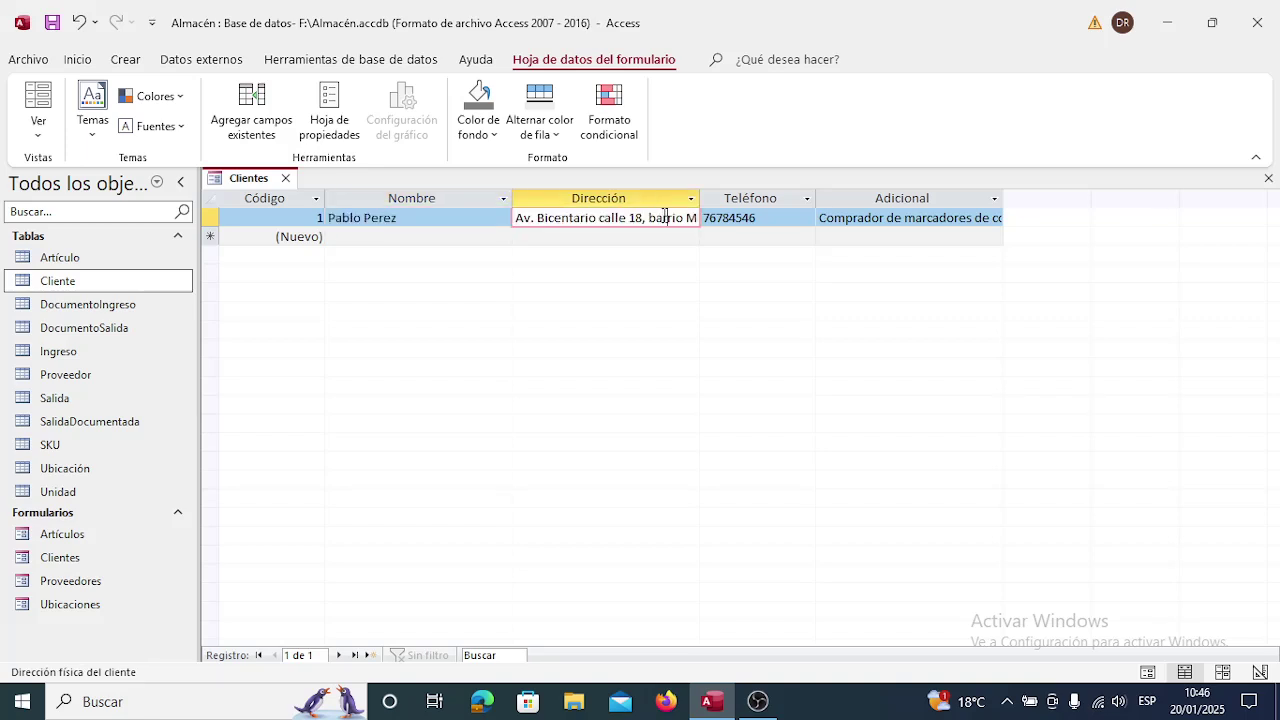
{"action": "key", "text": "Right"}
{"action": "key", "text": "Right"}
{"action": "key", "text": "Right"}
{"action": "key", "text": "Right"}
{"action": "key", "text": "Right"}
{"action": "key", "text": "Right"}
{"action": "key", "text": "Right"}
{"action": "key", "text": "Right"}
{"action": "key", "text": "Right"}
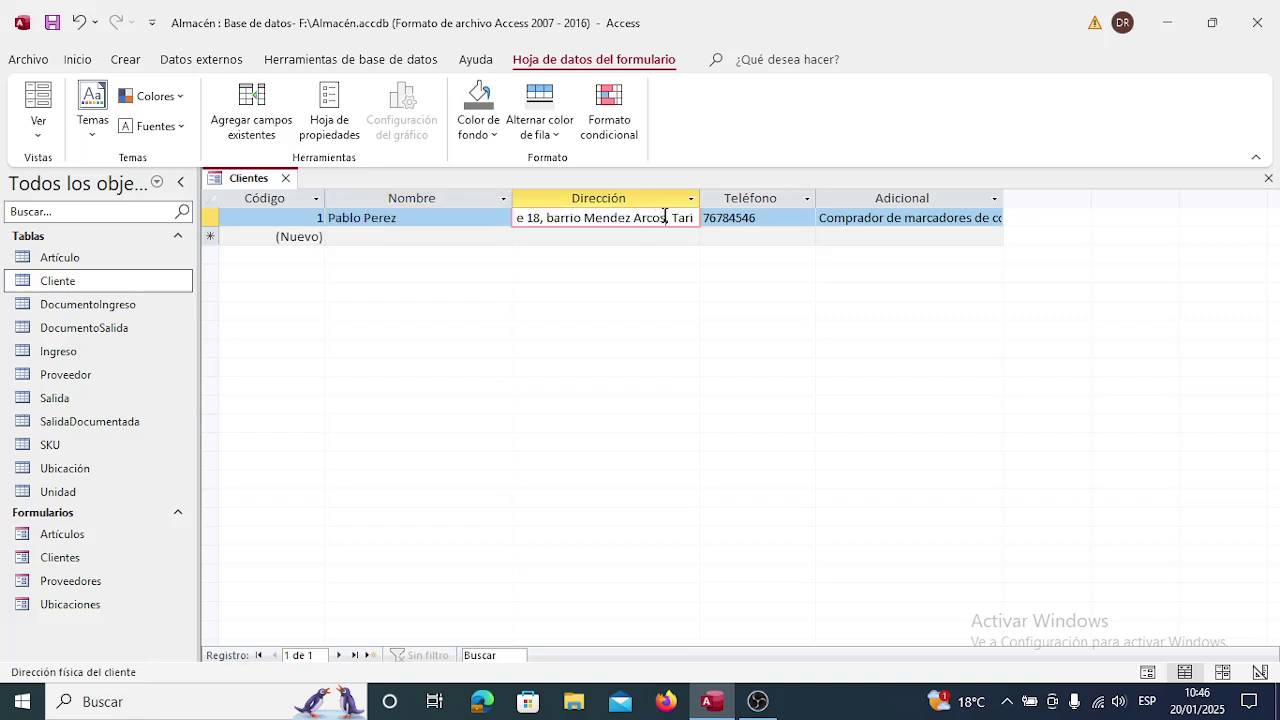
{"action": "key", "text": "Right"}
{"action": "key", "text": "Delete"}
Increase the Cliente table's Dirección field size from 50 to 100 and save the design.
{"action": "left_click", "coordinate": [285, 179]}
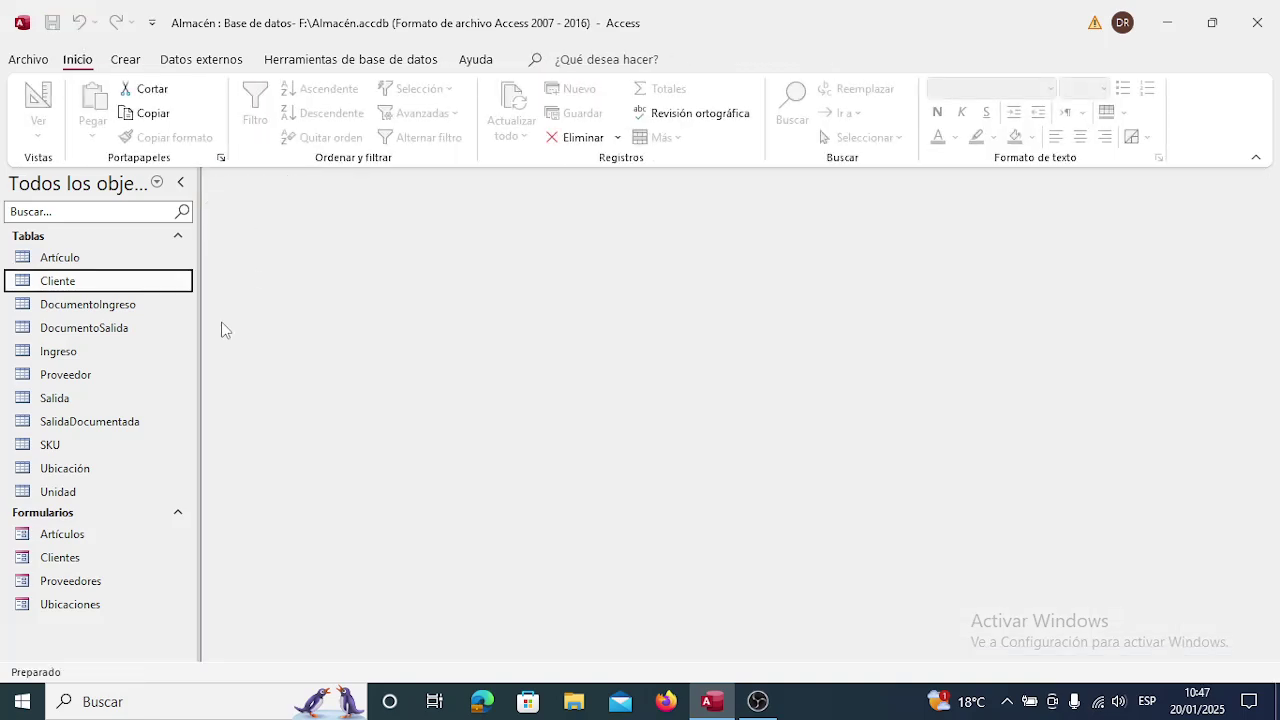
{"action": "right_click", "coordinate": [137, 286]}
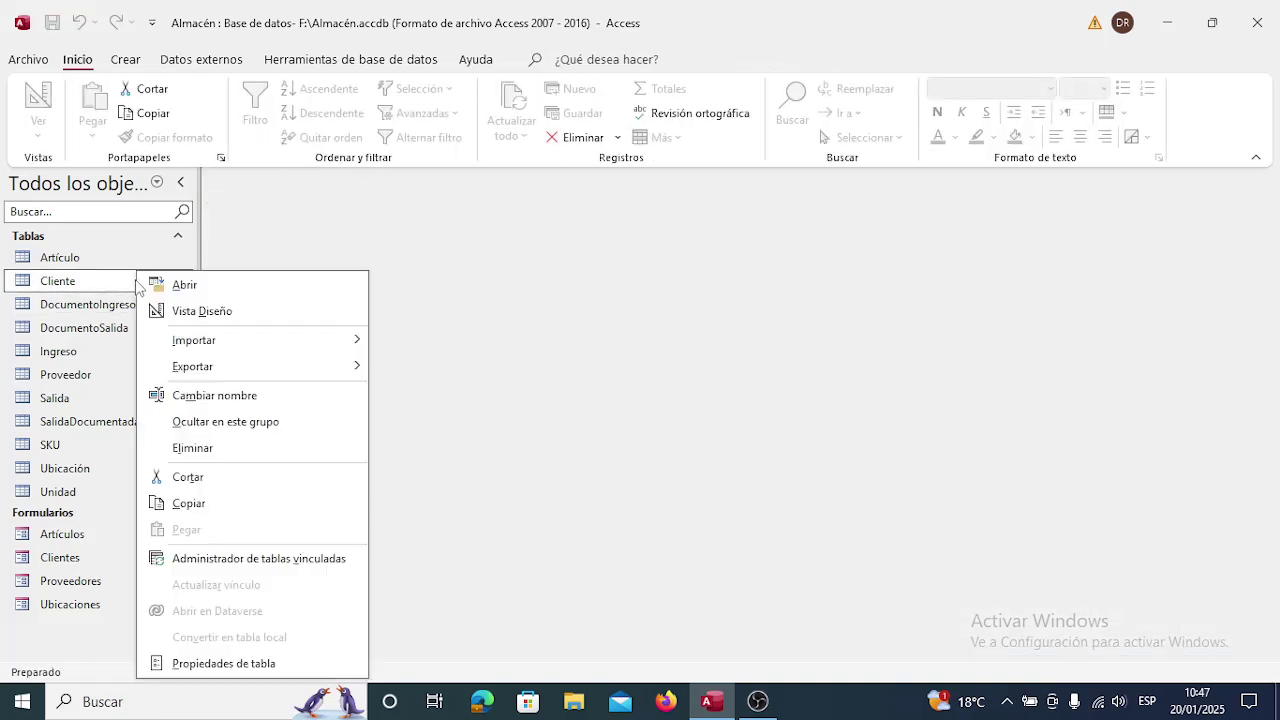
{"action": "left_click", "coordinate": [206, 311]}
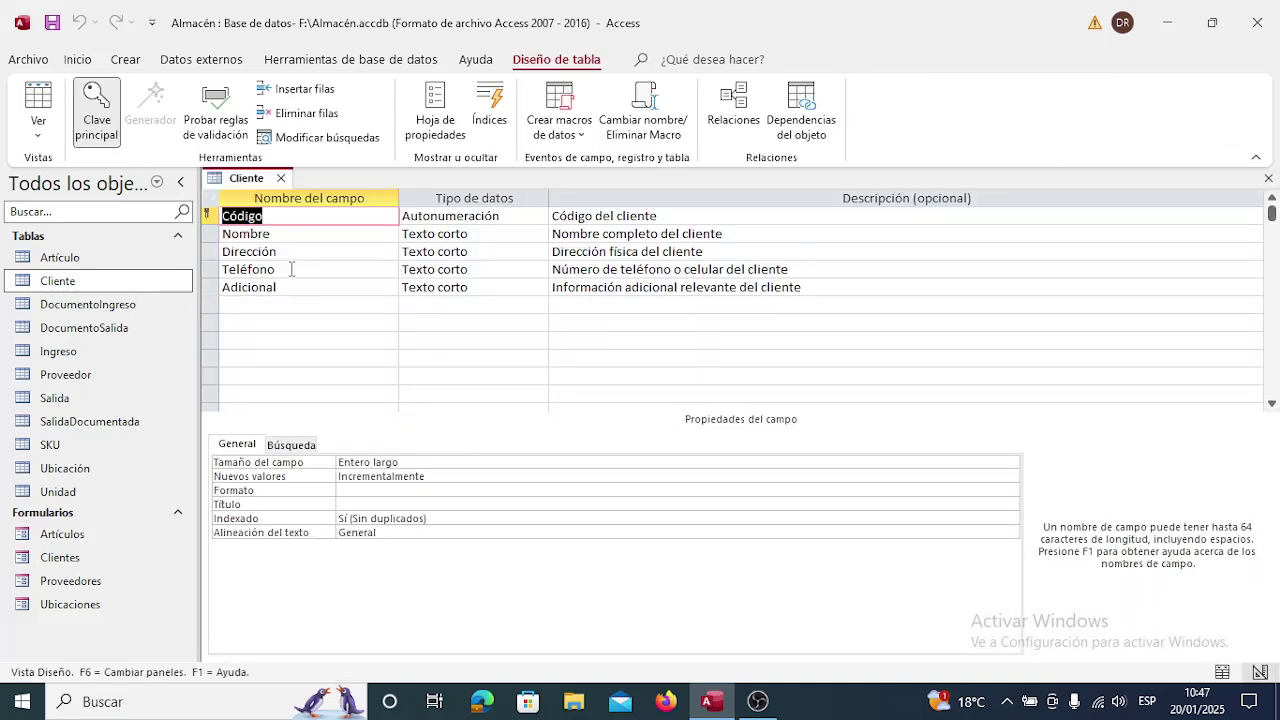
{"action": "left_click", "coordinate": [292, 250]}
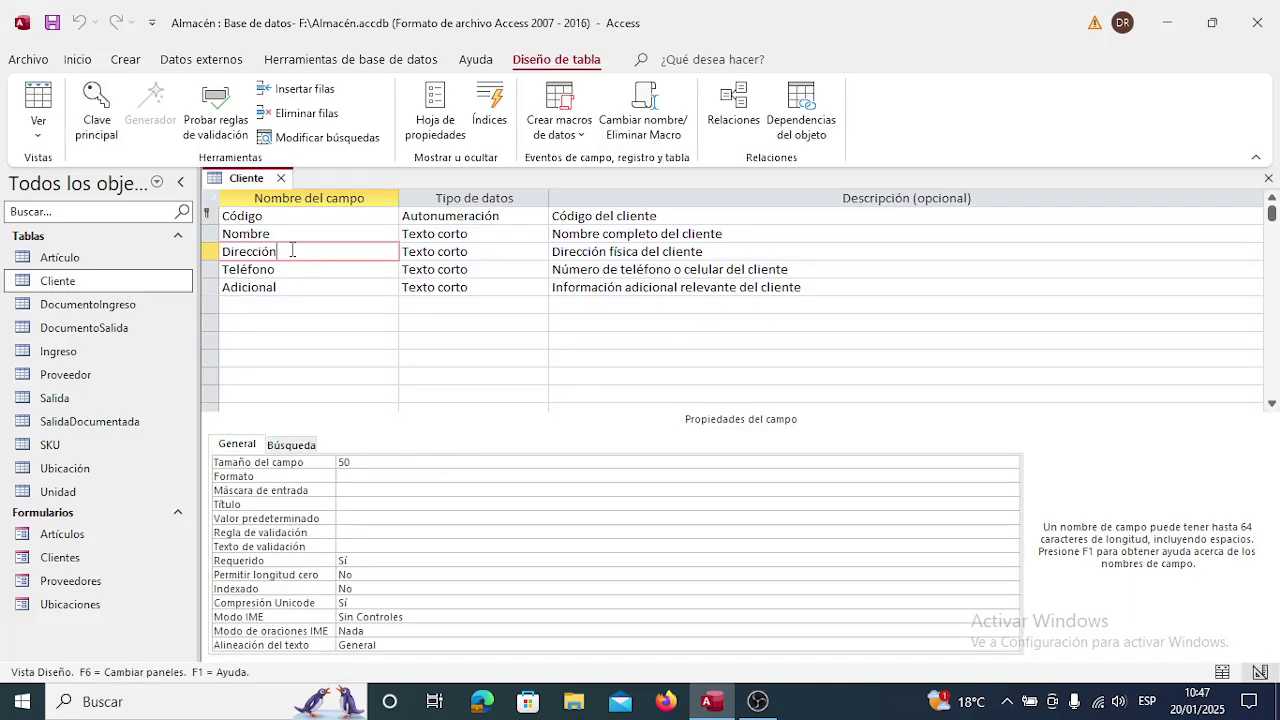
{"action": "left_click", "coordinate": [358, 462]}
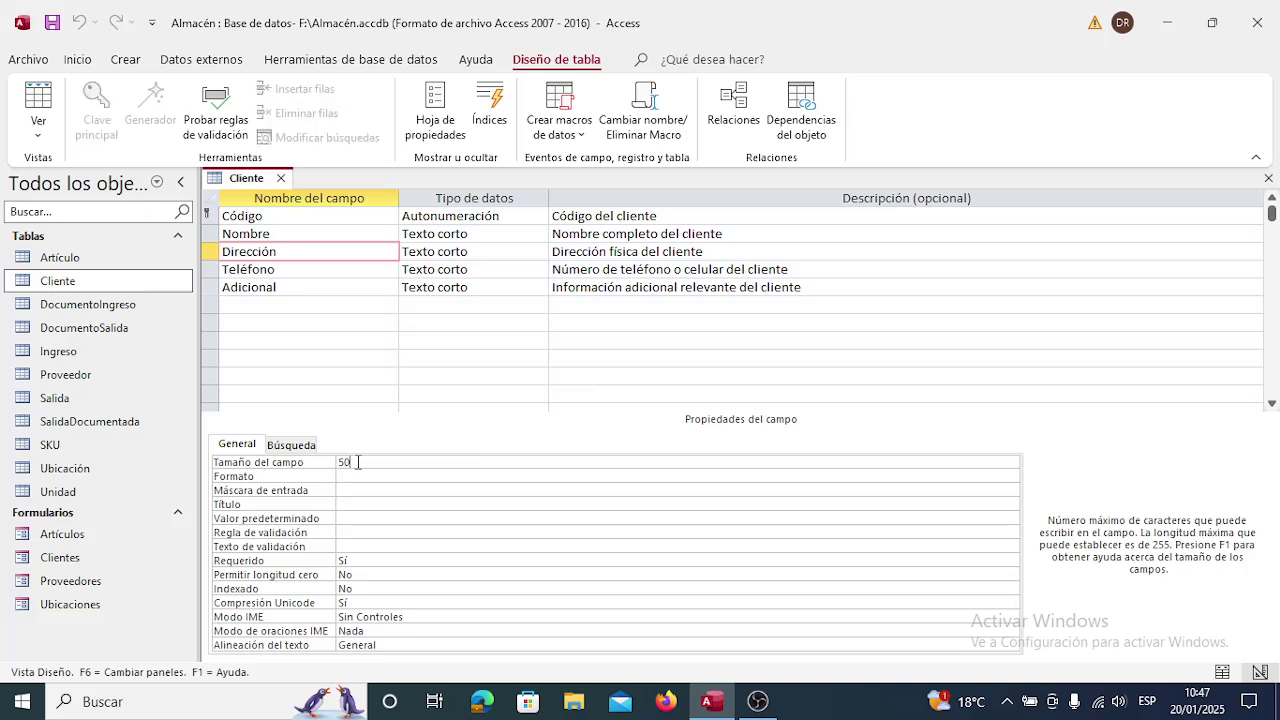
{"action": "key", "text": "BackSpace"}
{"action": "key", "text": "BackSpace"}
{"action": "type", "text": "100"}
{"action": "key", "text": "Return"}
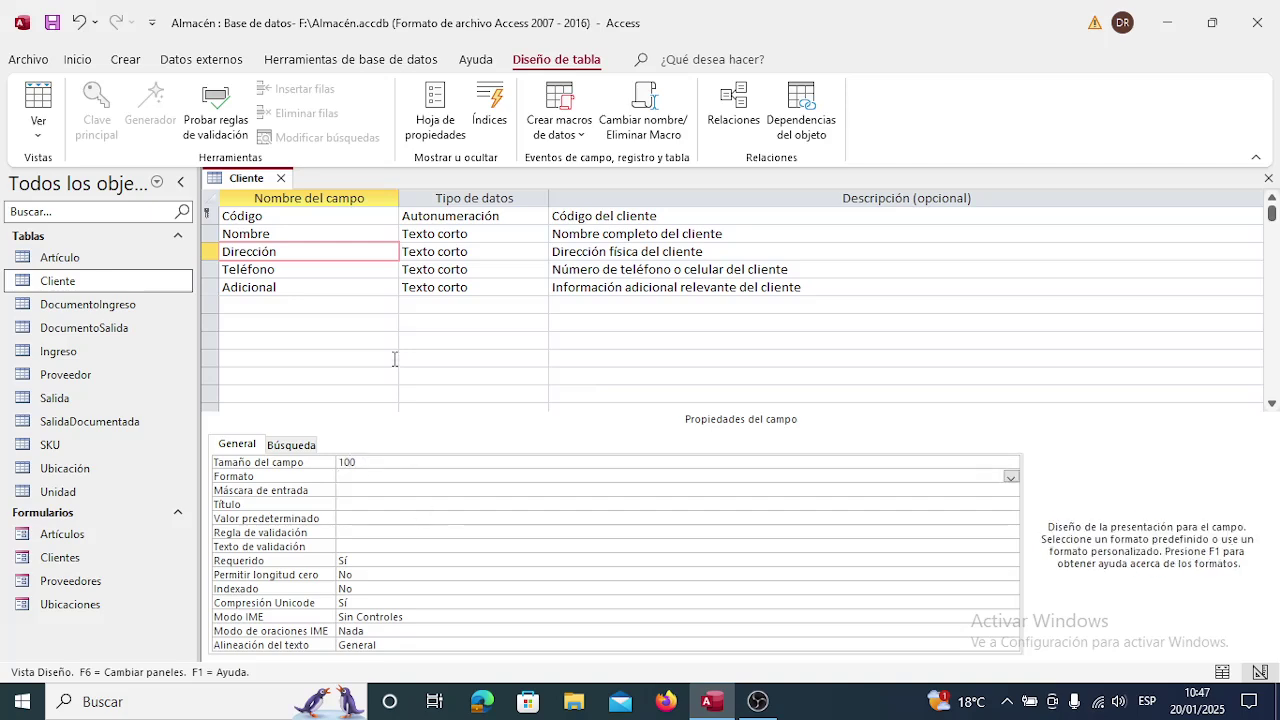
{"action": "left_click", "coordinate": [281, 179]}
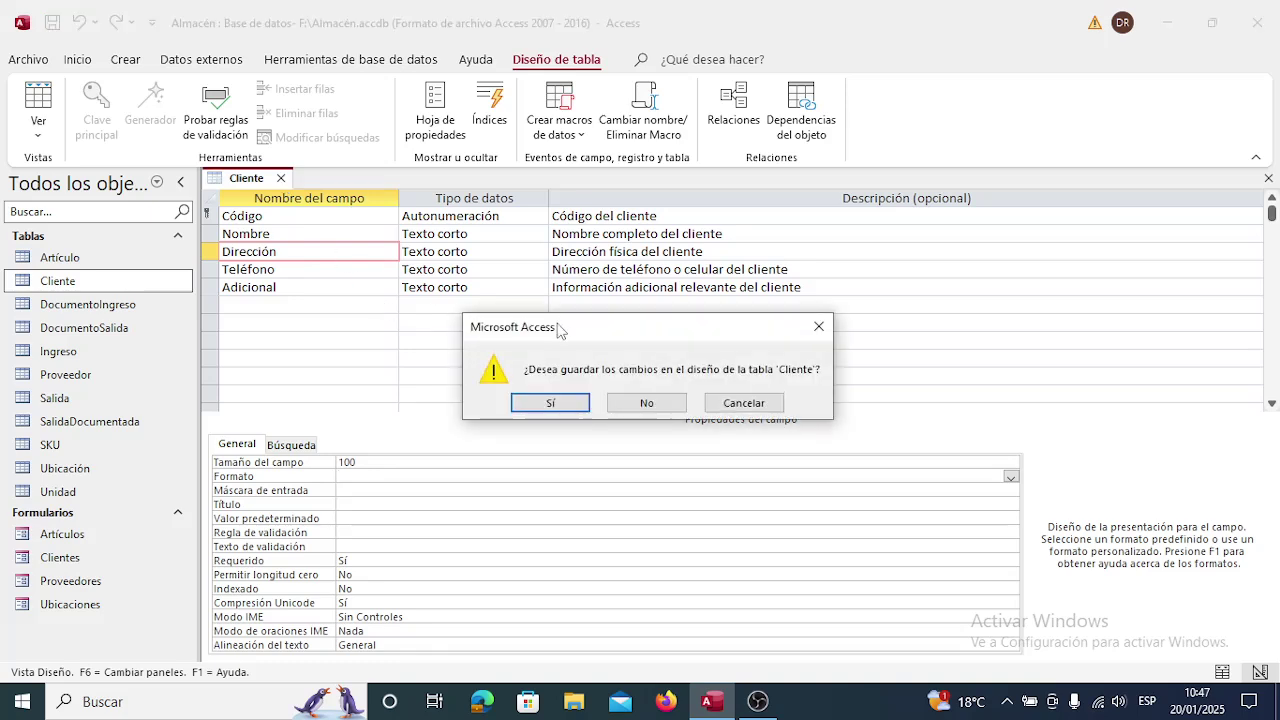
{"action": "left_click", "coordinate": [567, 407]}
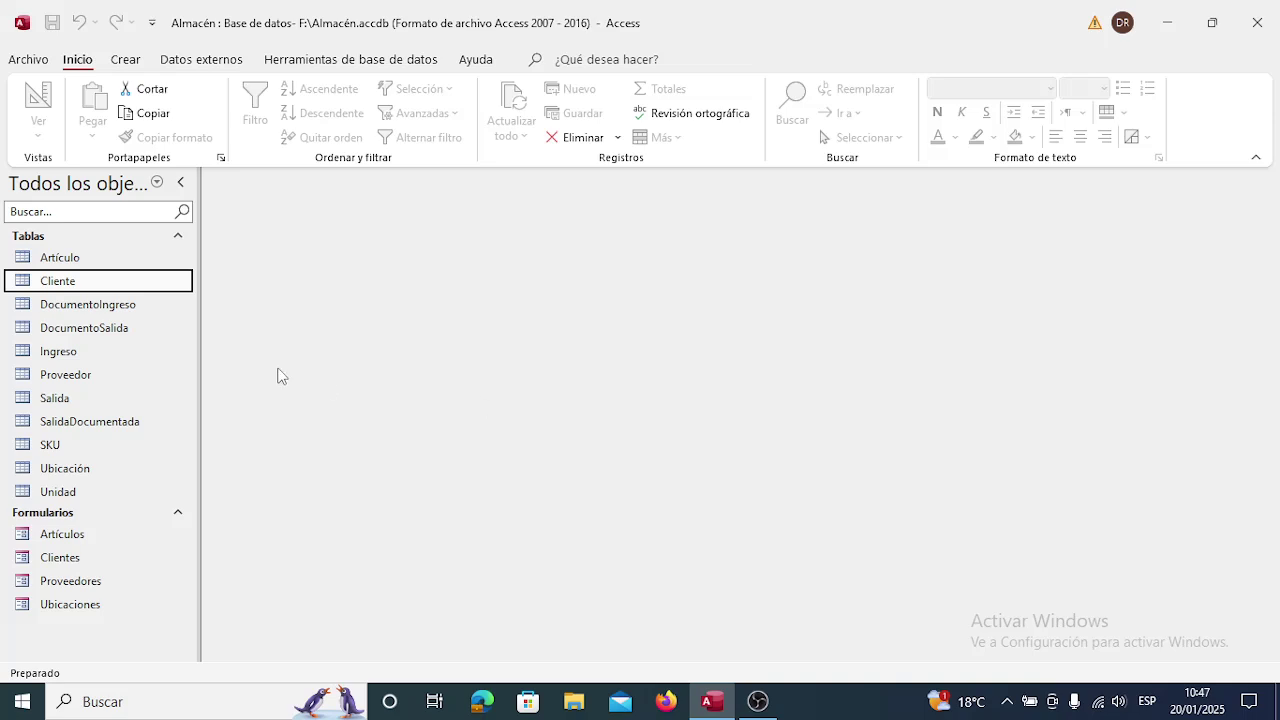
{"action": "double_click", "coordinate": [80, 563]}
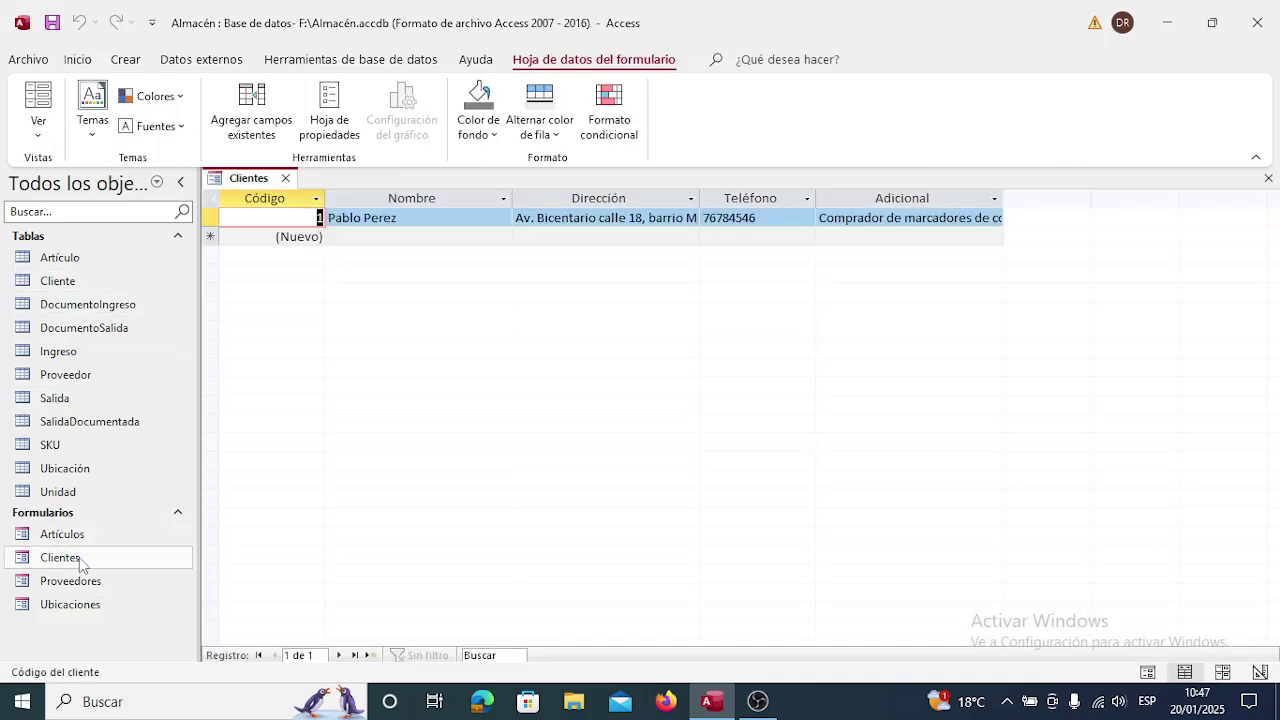
{"action": "key", "text": "Tab"}
{"action": "key", "text": "Tab"}
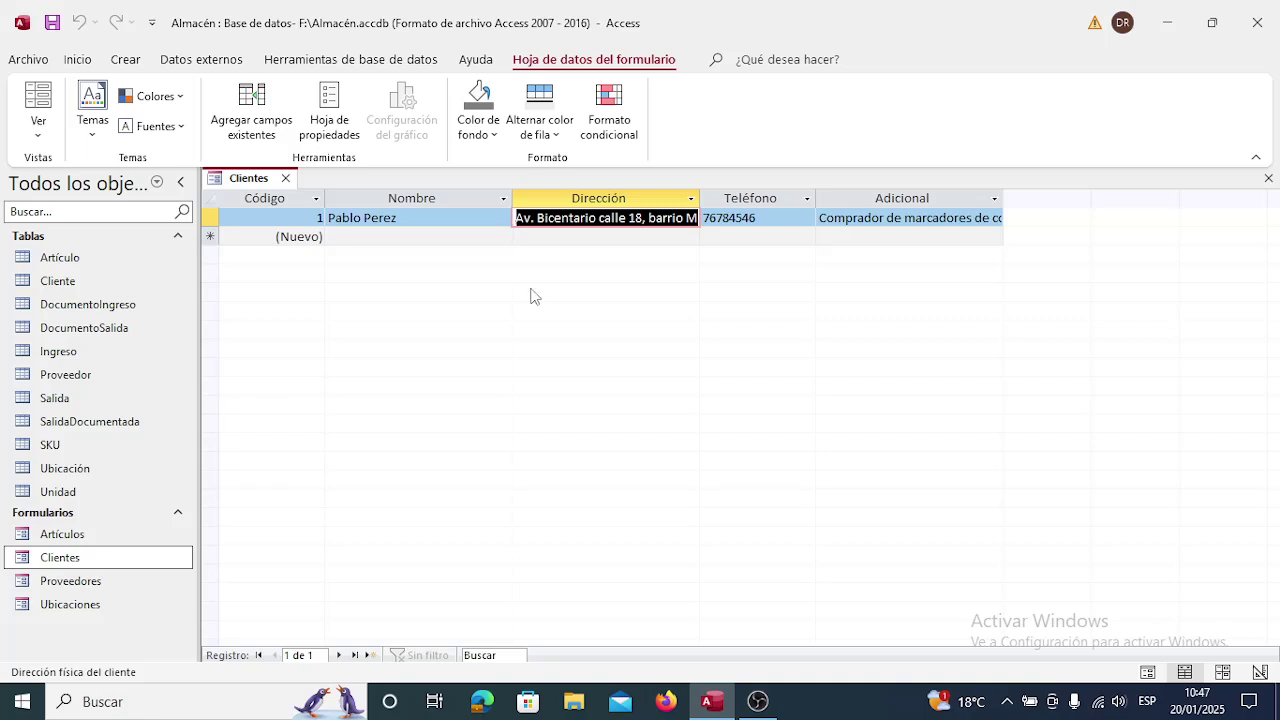
{"action": "left_click", "coordinate": [611, 217]}
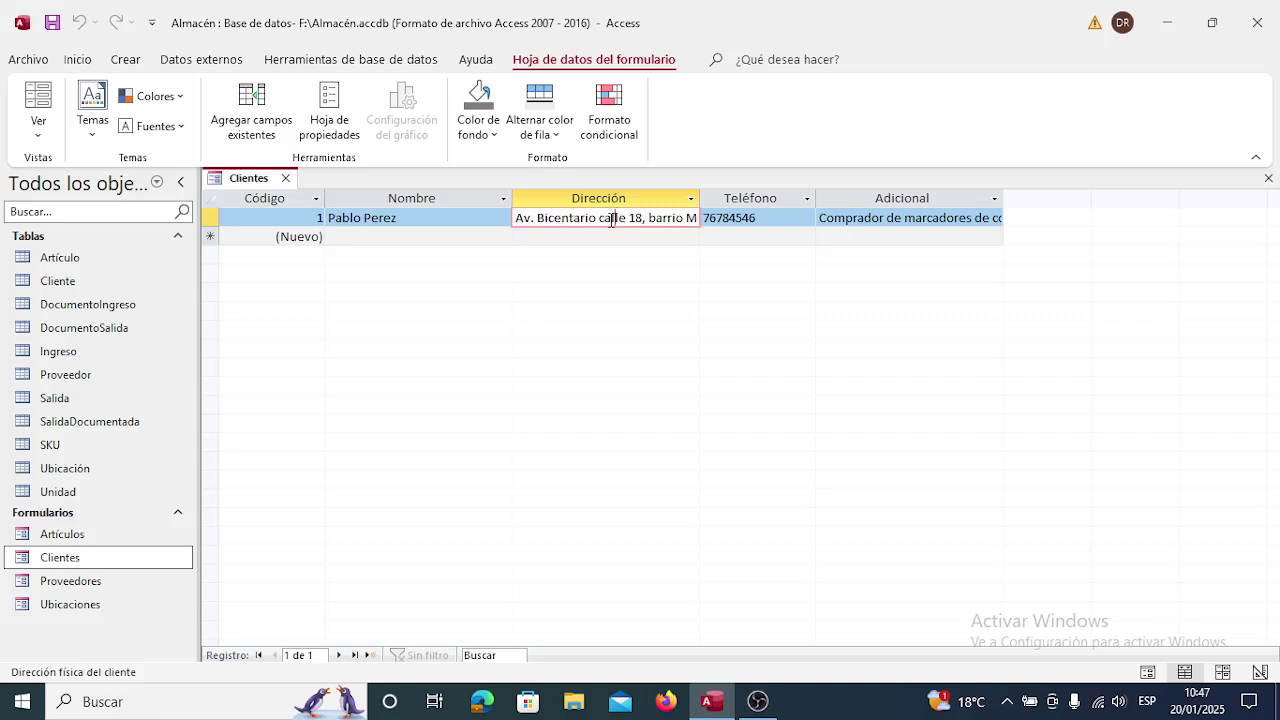
{"action": "key", "text": "Right"}
{"action": "key", "text": "Right"}
{"action": "key", "text": "Right"}
{"action": "key", "text": "Right"}
{"action": "key", "text": "Right"}
{"action": "key", "text": "Right"}
{"action": "key", "text": "Right"}
{"action": "key", "text": "Right"}
{"action": "key", "text": "Right"}
{"action": "key", "text": "Right"}
{"action": "key", "text": "Right"}
{"action": "key", "text": "Right"}
{"action": "key", "text": "Right"}
{"action": "key", "text": "Right"}
{"action": "key", "text": "Right"}
{"action": "key", "text": "Right"}
{"action": "key", "text": "Right"}
{"action": "key", "text": "Right"}
{"action": "key", "text": "Right"}
{"action": "key", "text": "Right"}
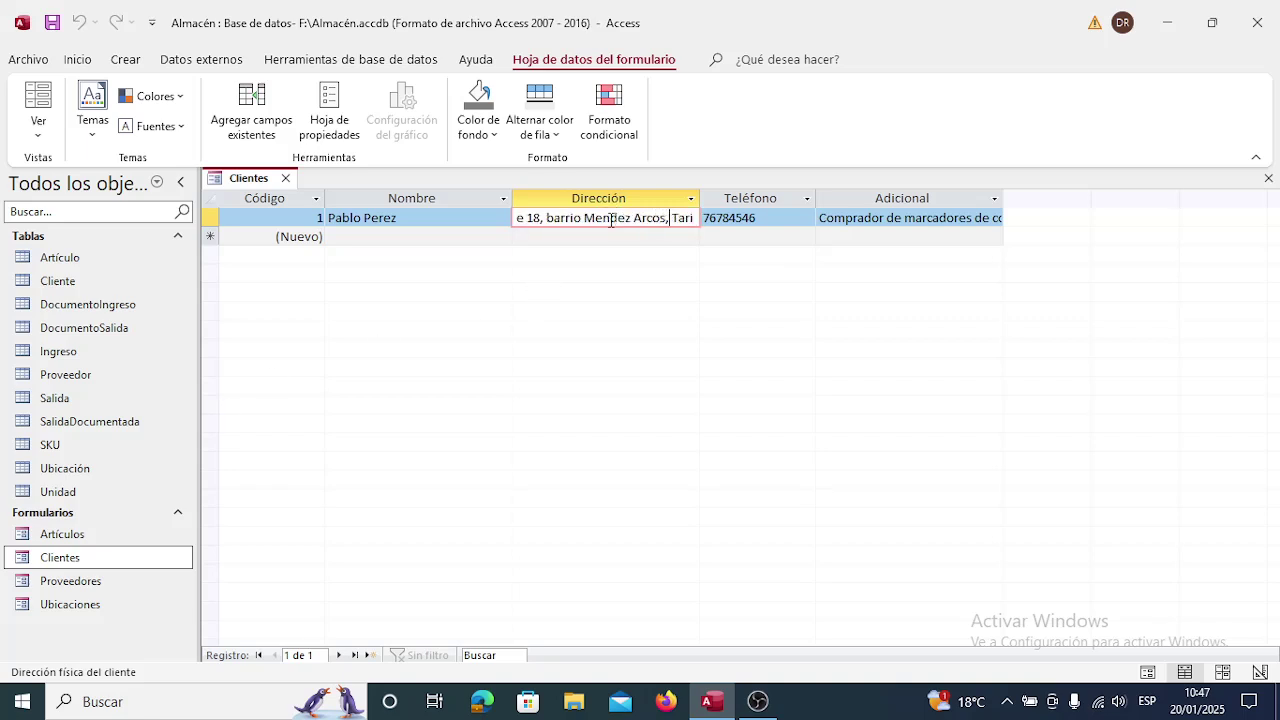
{"action": "key", "text": "Right"}
{"action": "key", "text": "Right"}
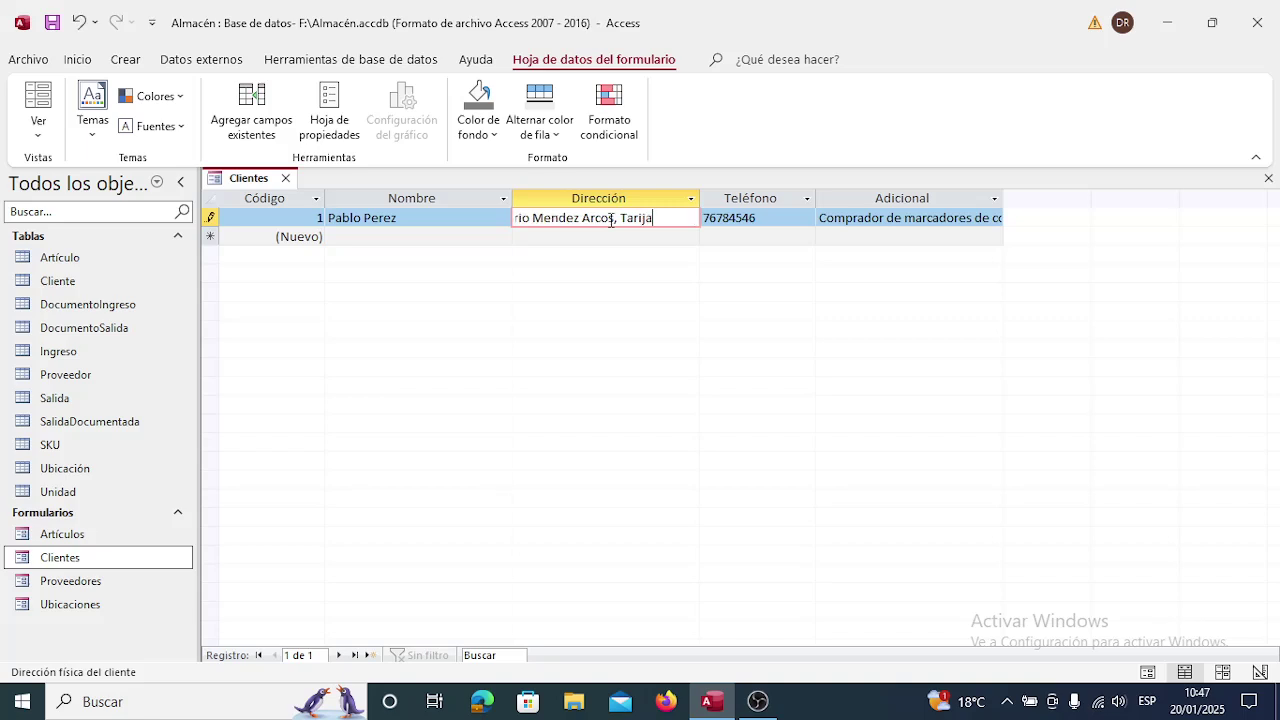
{"action": "type", "text": "- Bolivia"}
{"action": "key", "text": "Down"}
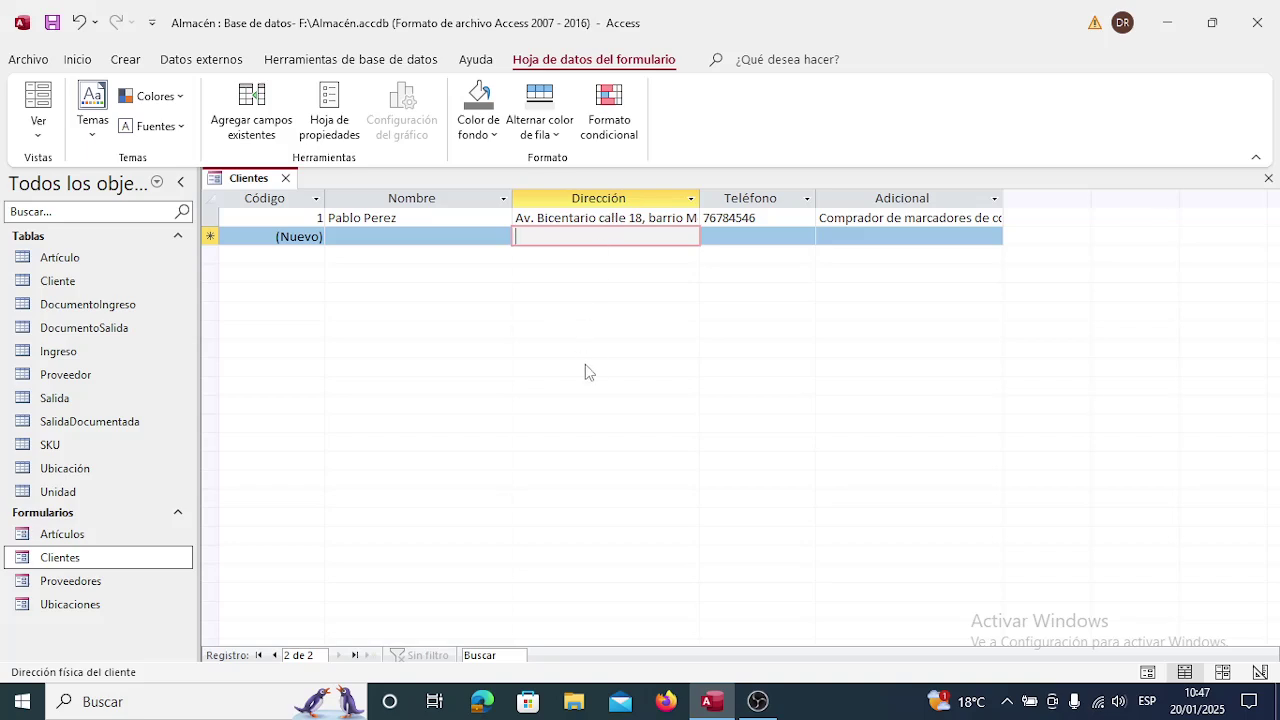
{"action": "key", "text": "Up"}
{"action": "key", "text": "Left"}
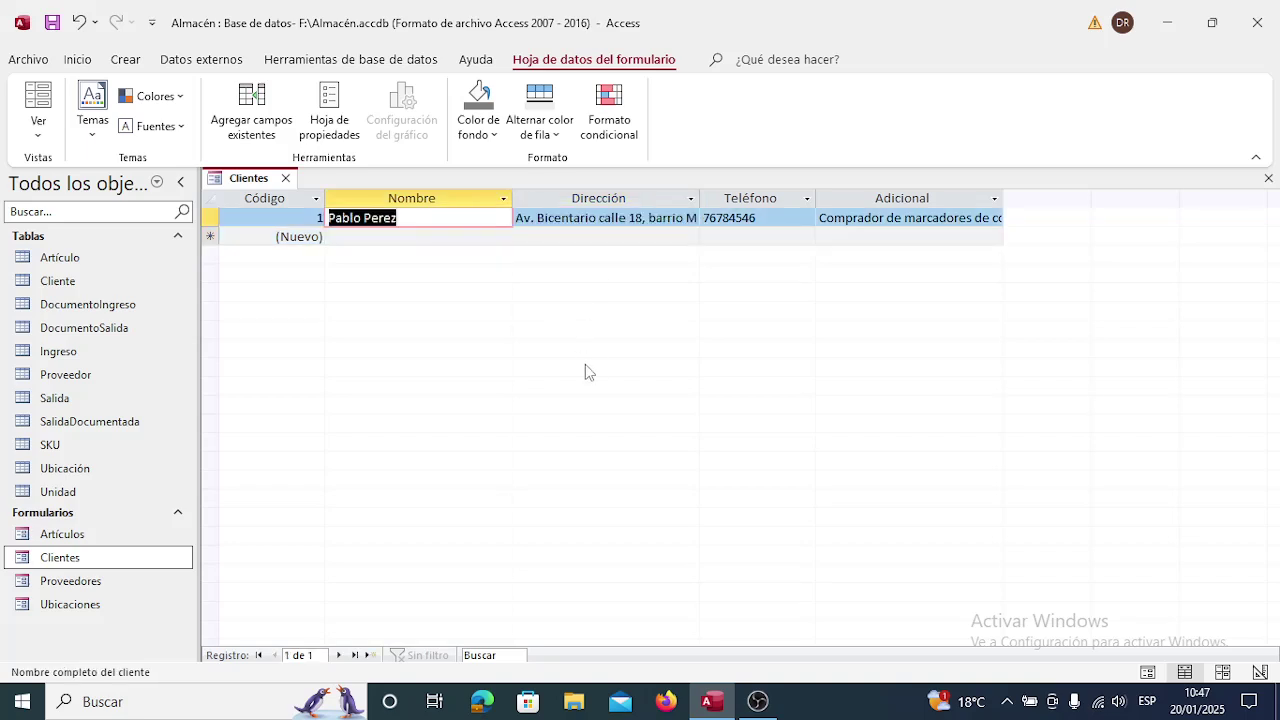
{"action": "key", "text": "Left"}
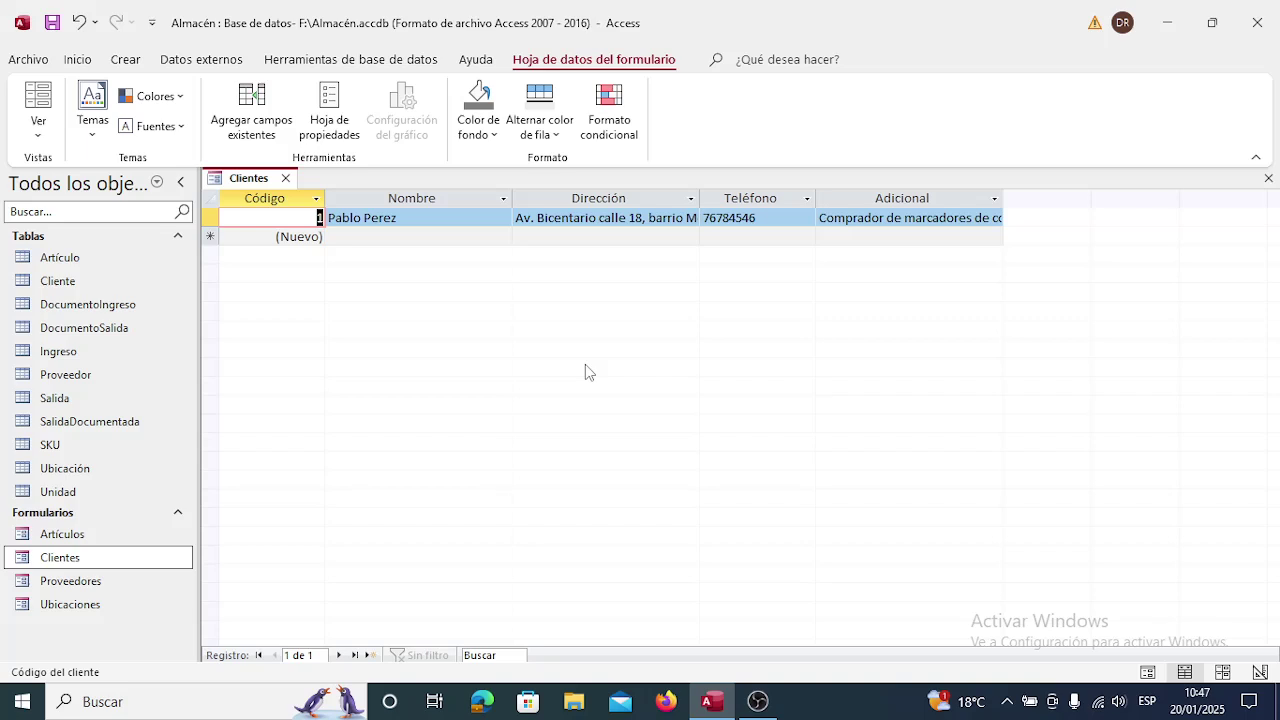
{"action": "key", "text": "Right"}
{"action": "key", "text": "Right"}
{"action": "key", "text": "Right"}
{"action": "key", "text": "Right"}
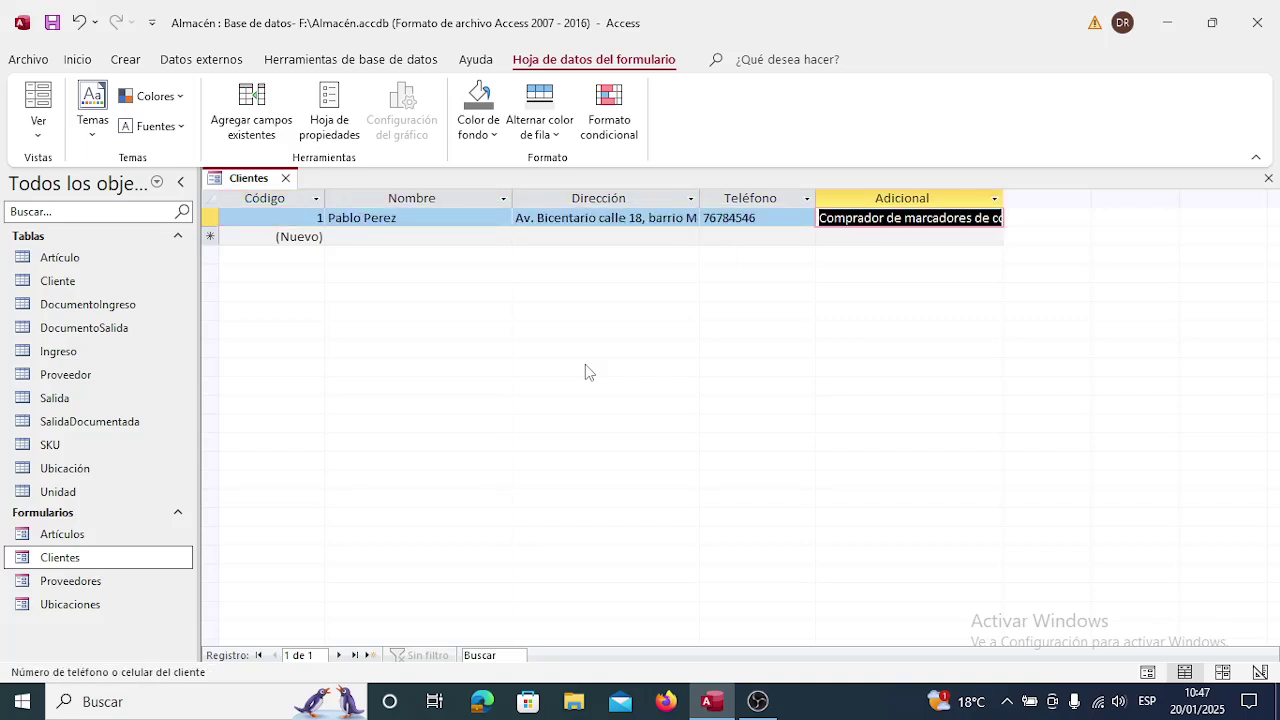
{"action": "key", "text": "Left"}
{"action": "key", "text": "Left"}
{"action": "key", "text": "Left"}
{"action": "key", "text": "Left"}
{"action": "key", "text": "Right"}
{"action": "key", "text": "Right"}
{"action": "key", "text": "Right"}
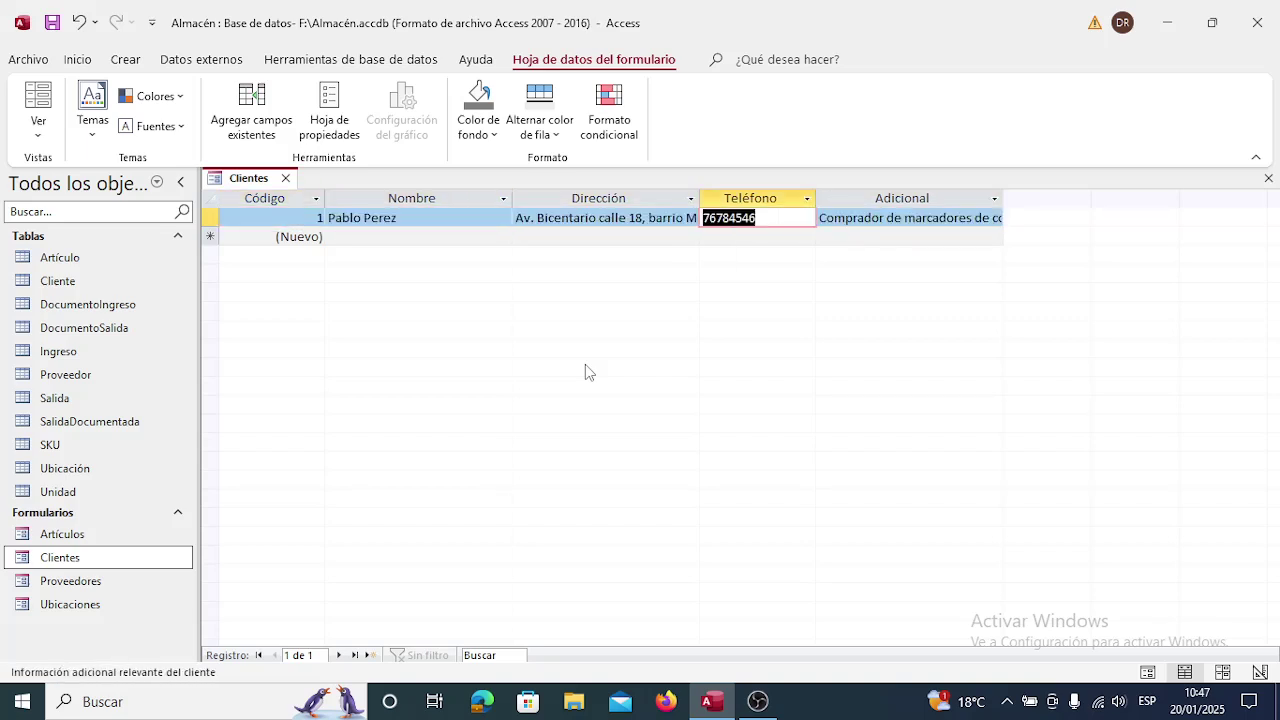
{"action": "key", "text": "Right"}
{"action": "key", "text": "Left"}
{"action": "key", "text": "Left"}
{"action": "key", "text": "Left"}
{"action": "key", "text": "Left"}
{"action": "key", "text": "Right"}
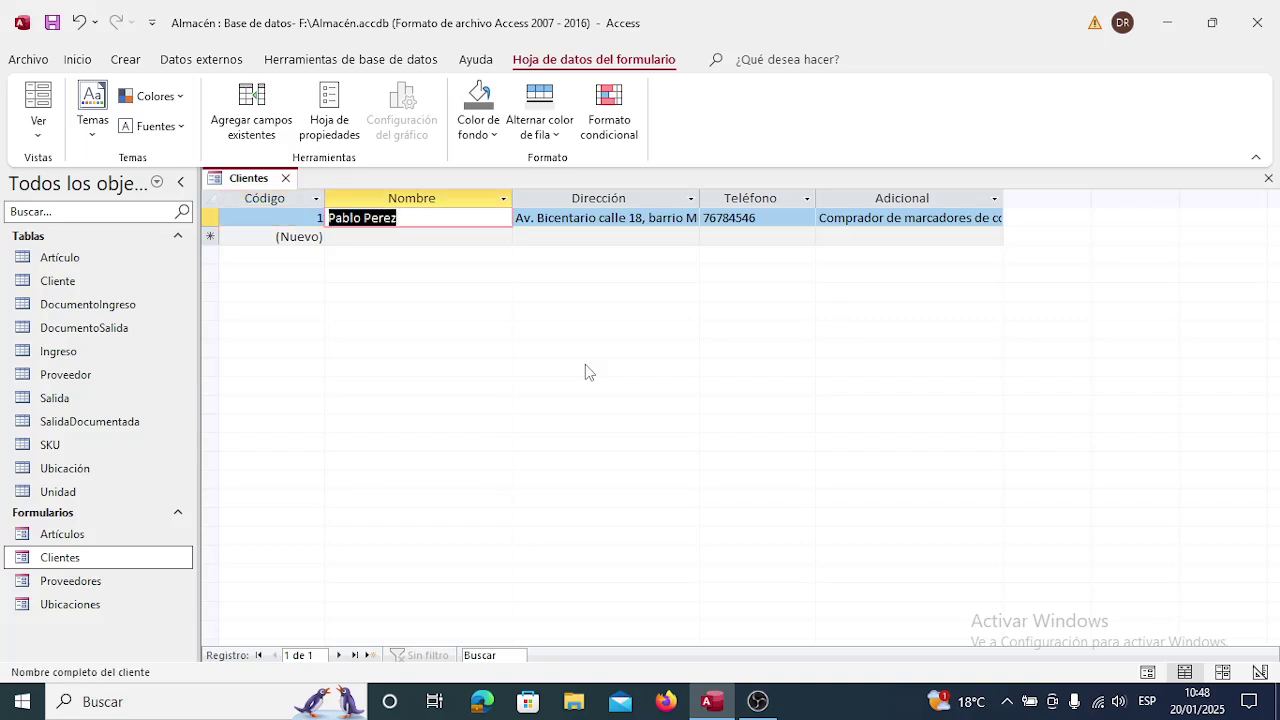
{"action": "key", "text": "Right"}
{"action": "key", "text": "Right"}
{"action": "key", "text": "Right"}
{"action": "key", "text": "Left"}
{"action": "key", "text": "Left"}
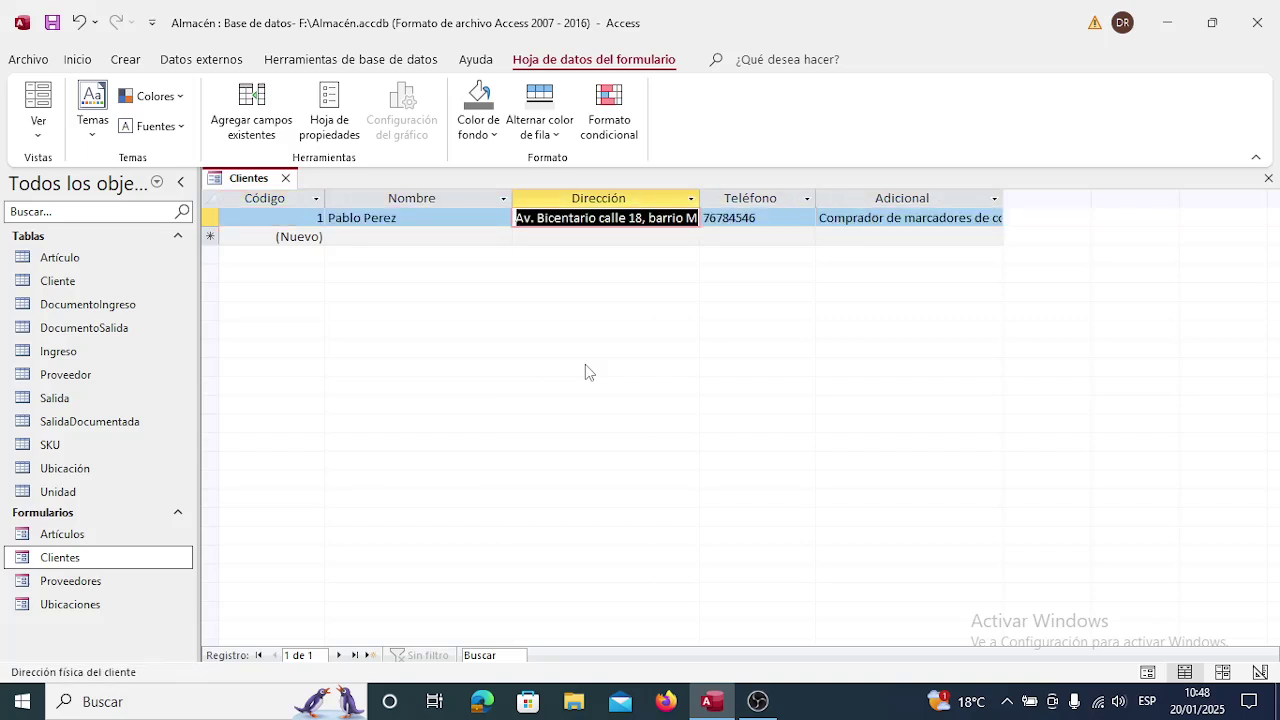
{"action": "key", "text": "Left"}
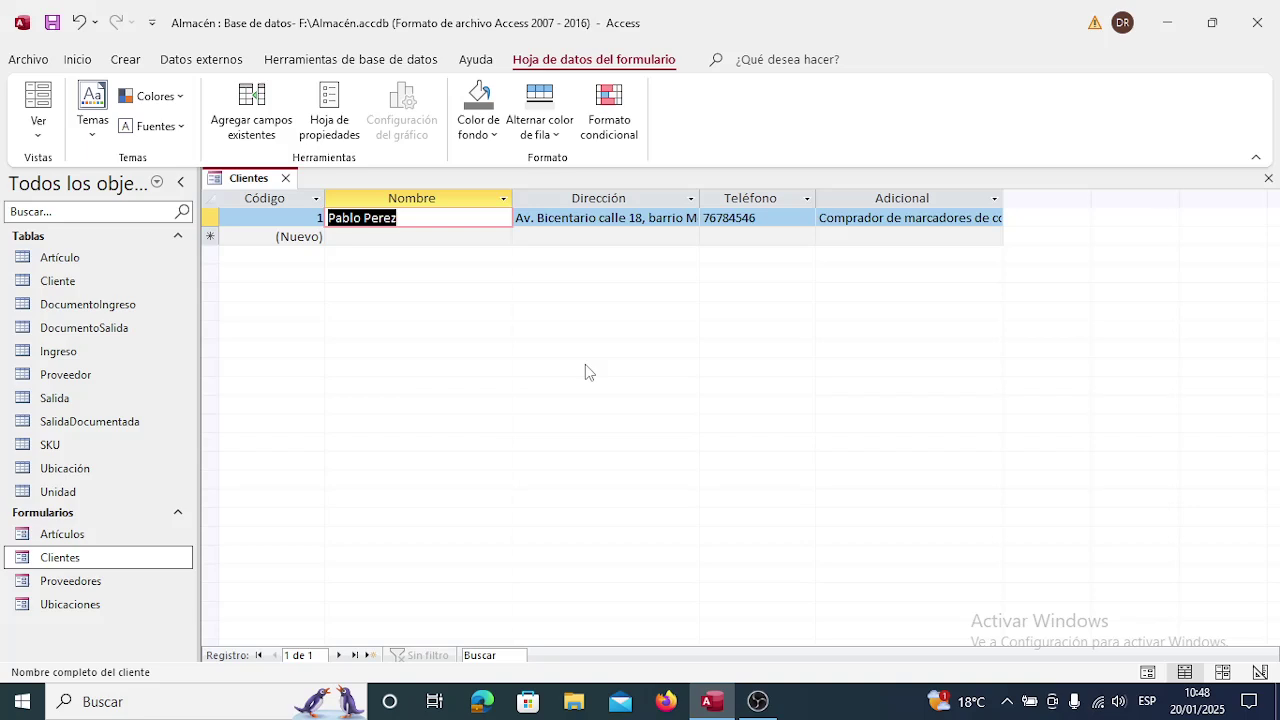
{"action": "key", "text": "Right"}
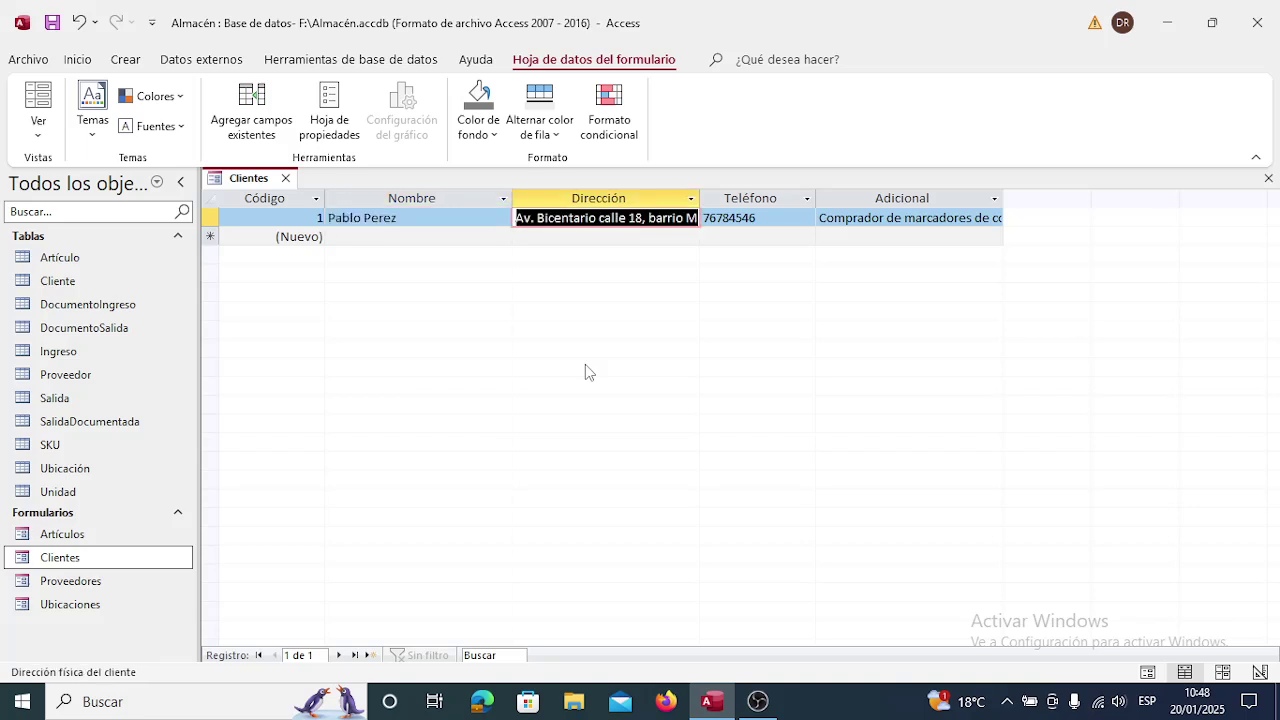
{"action": "key", "text": "Left"}
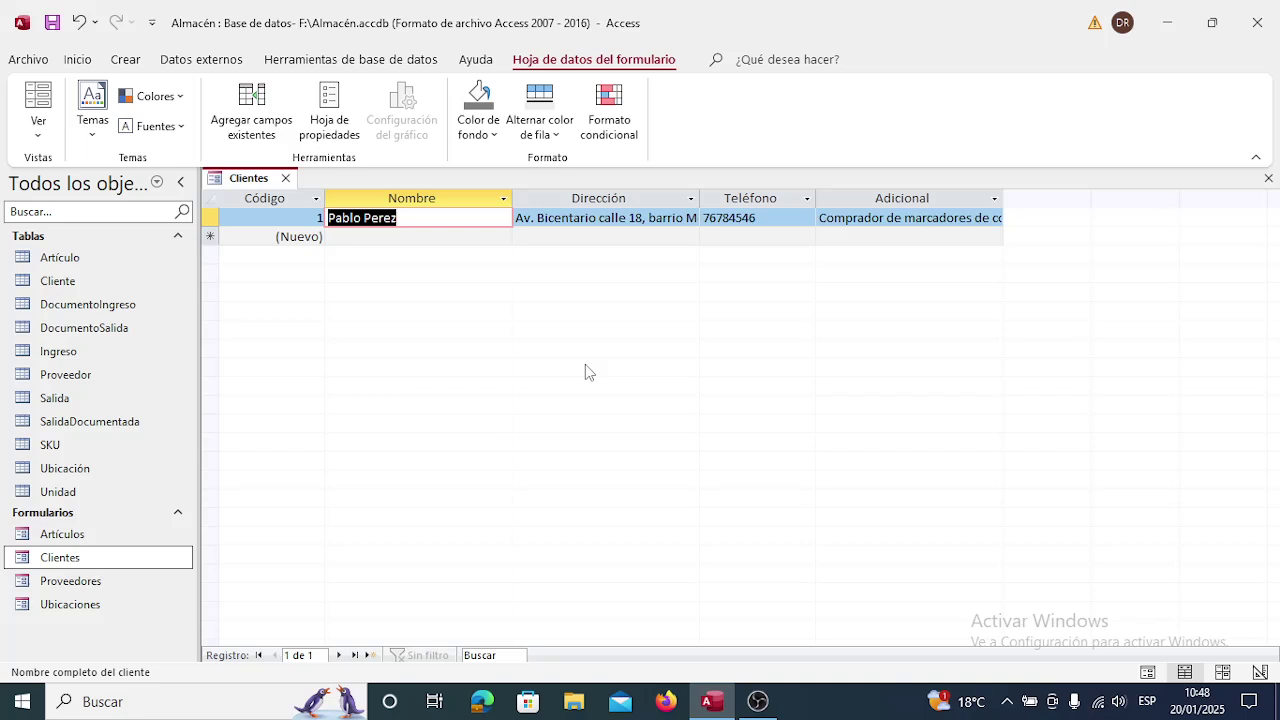
{"action": "key", "text": "Right"}
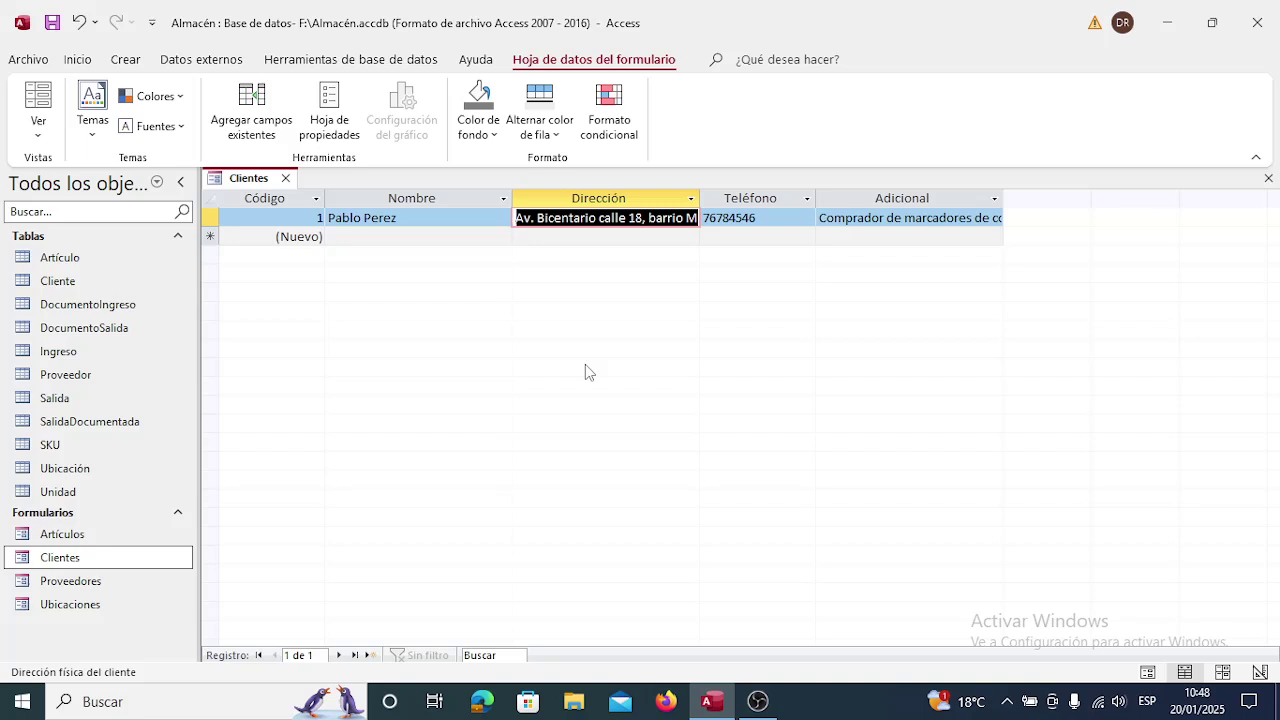
{"action": "key", "text": "Right"}
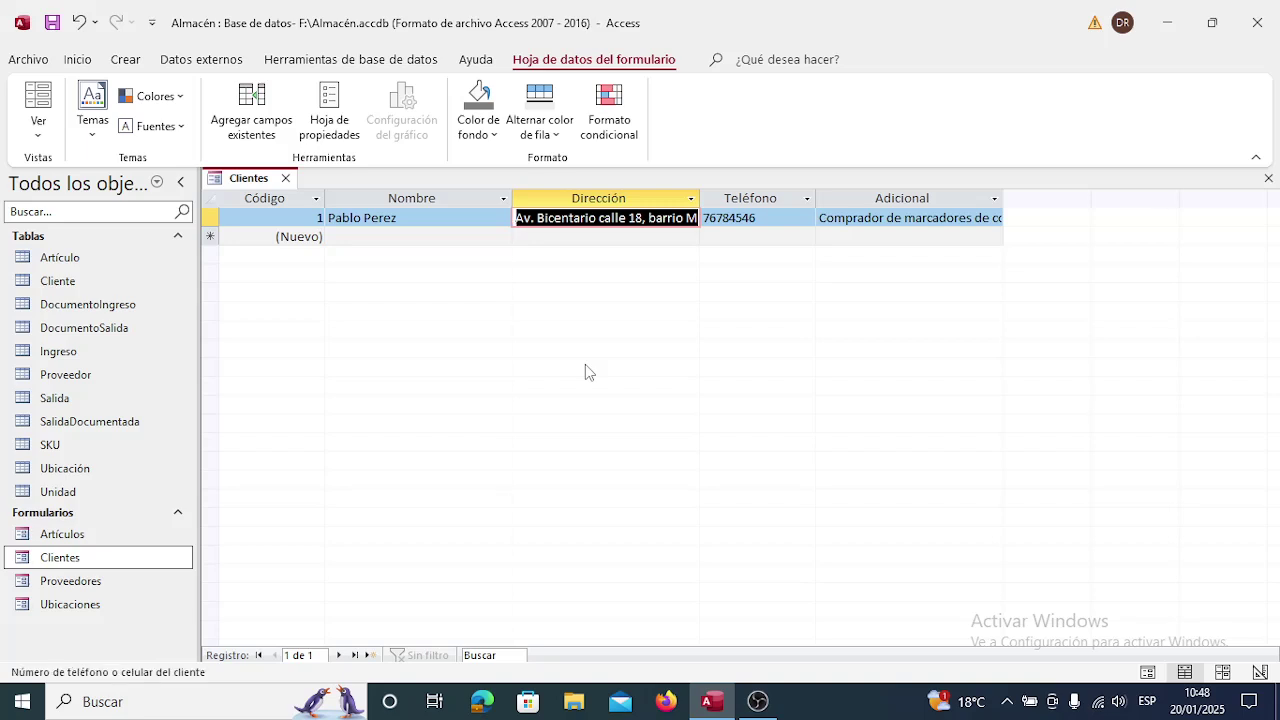
{"action": "key", "text": "Right"}
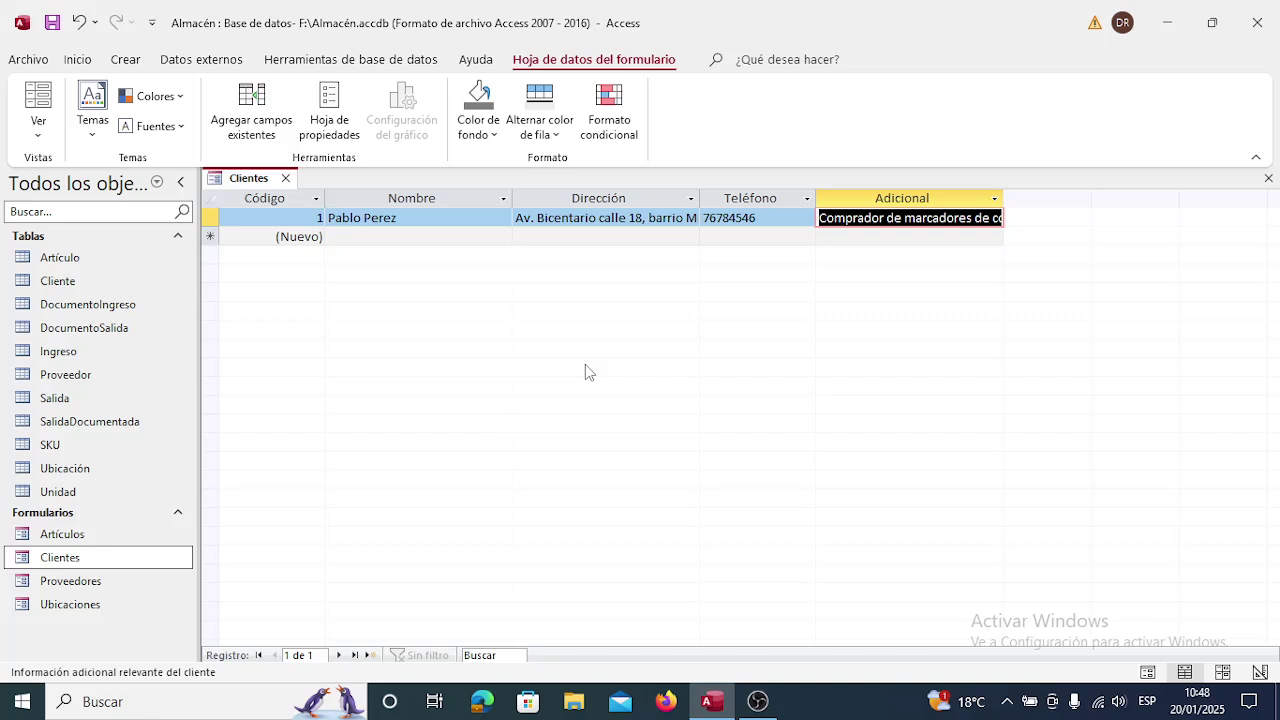
{"action": "key", "text": "Left"}
{"action": "key", "text": "Left"}
{"action": "key", "text": "Left"}
{"action": "key", "text": "Left"}
{"action": "key", "text": "Right"}
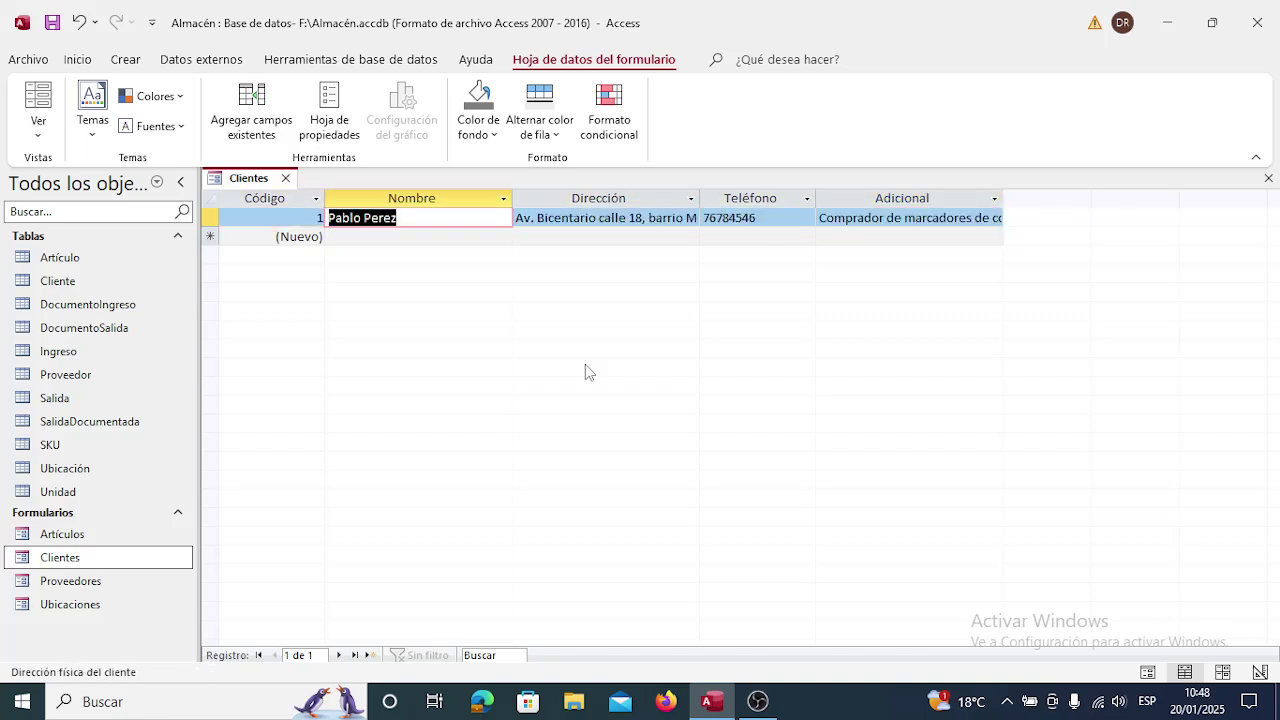
{"action": "key", "text": "Right"}
{"action": "key", "text": "Right"}
{"action": "key", "text": "Right"}
{"action": "key", "text": "Right"}
{"action": "key", "text": "Left"}
{"action": "key", "text": "Left"}
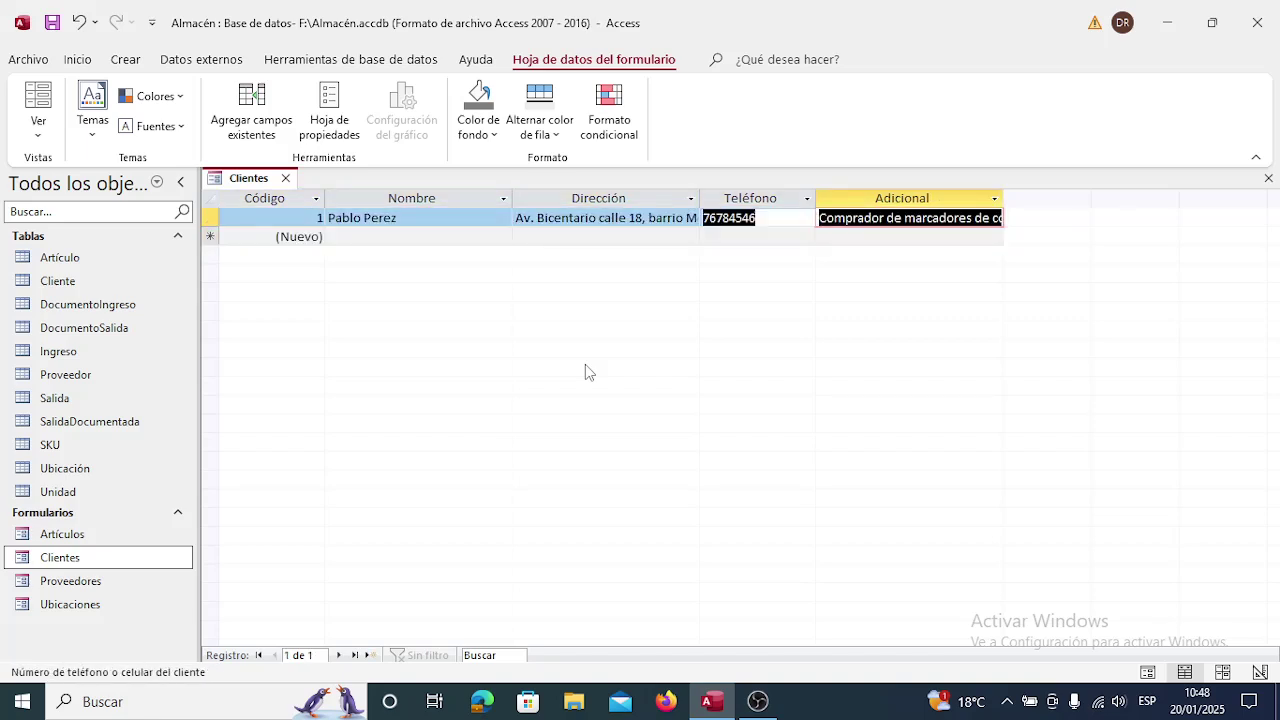
{"action": "key", "text": "Left"}
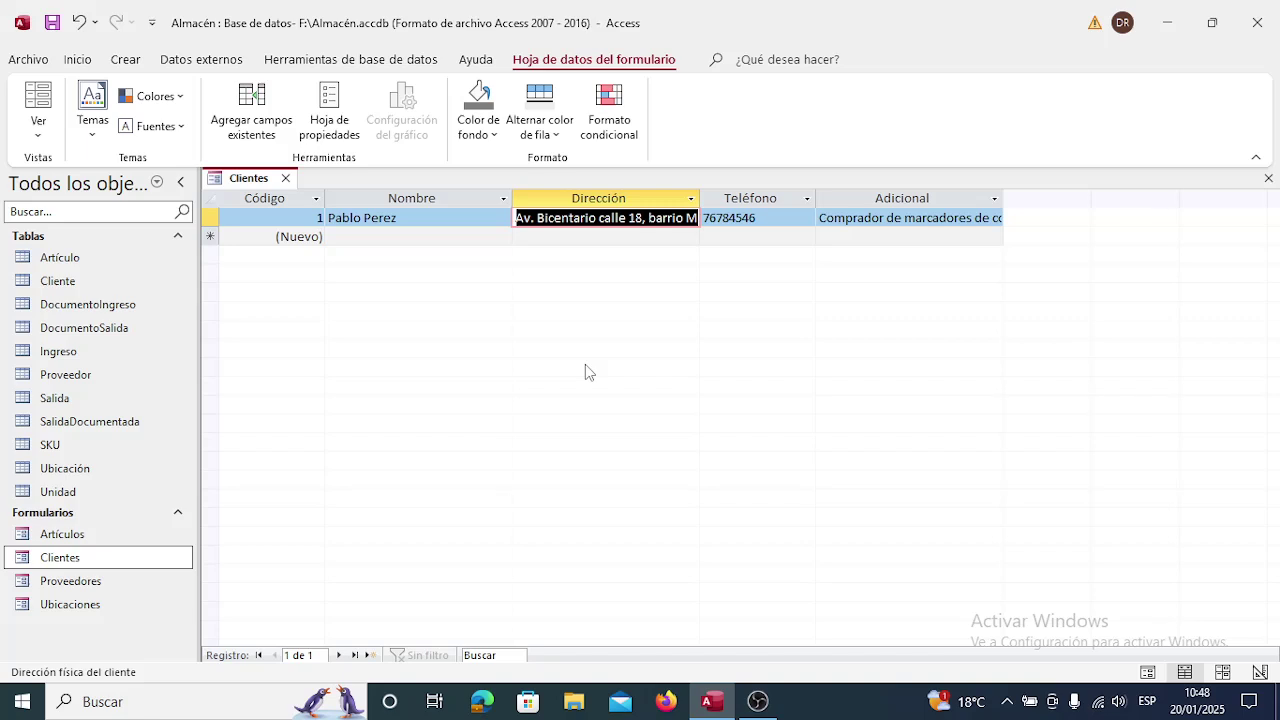
{"action": "key", "text": "Home"}
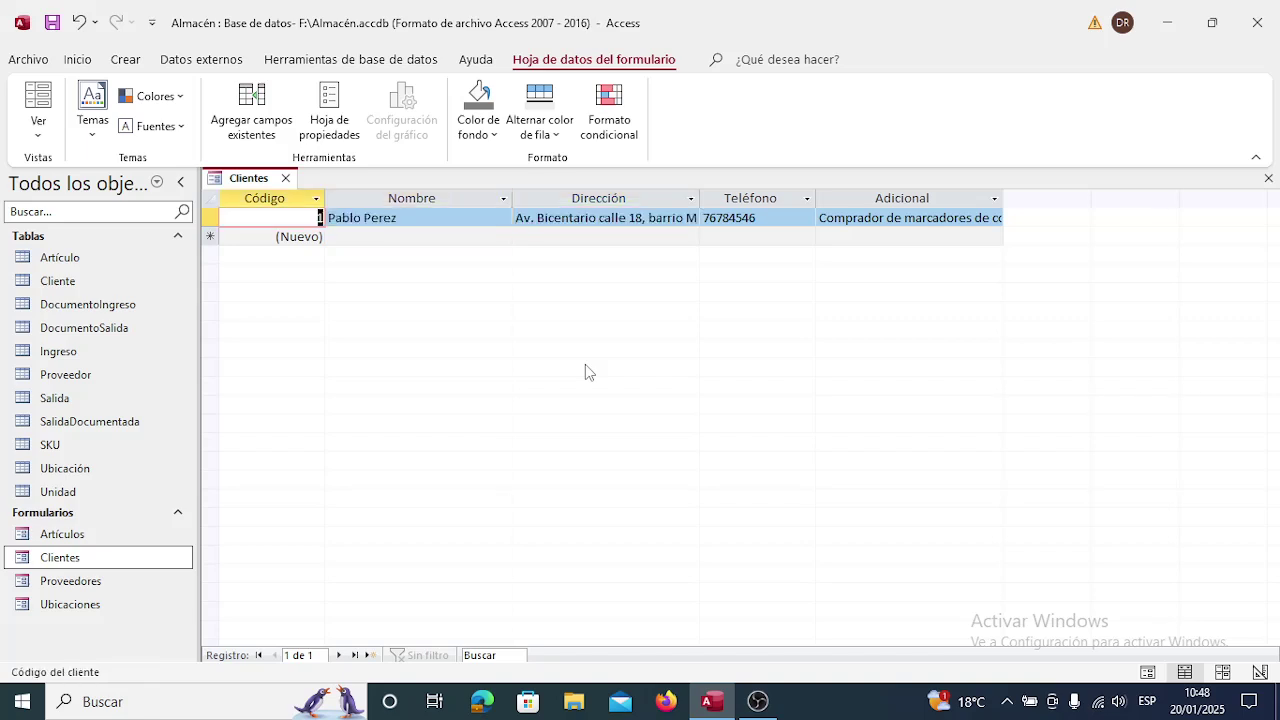
{"action": "key", "text": "Tab"}
{"action": "key", "text": "Tab"}
{"action": "key", "text": "Tab"}
{"action": "key", "text": "Tab"}
{"action": "key", "text": "shift+Tab"}
{"action": "key", "text": "shift+Tab"}
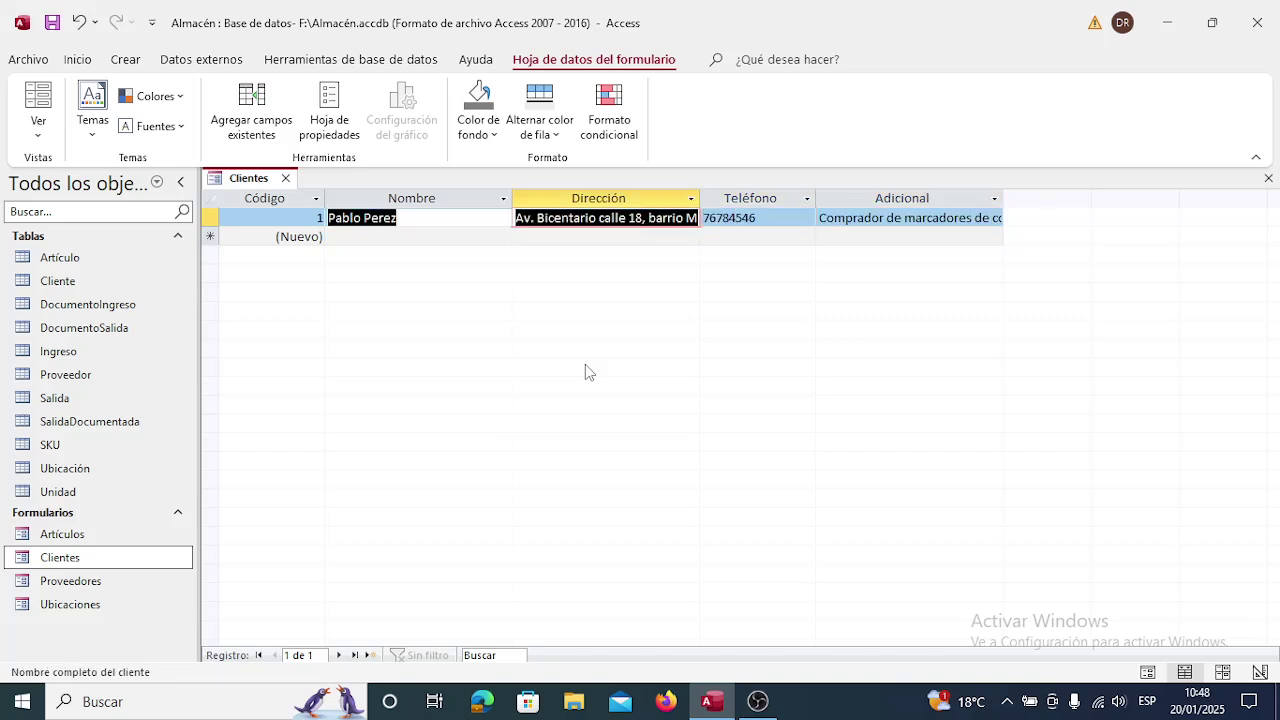
{"action": "key", "text": "shift+Tab"}
{"action": "key", "text": "shift+Tab"}
{"action": "key", "text": "Tab"}
{"action": "key", "text": "Tab"}
{"action": "key", "text": "Tab"}
{"action": "key", "text": "Tab"}
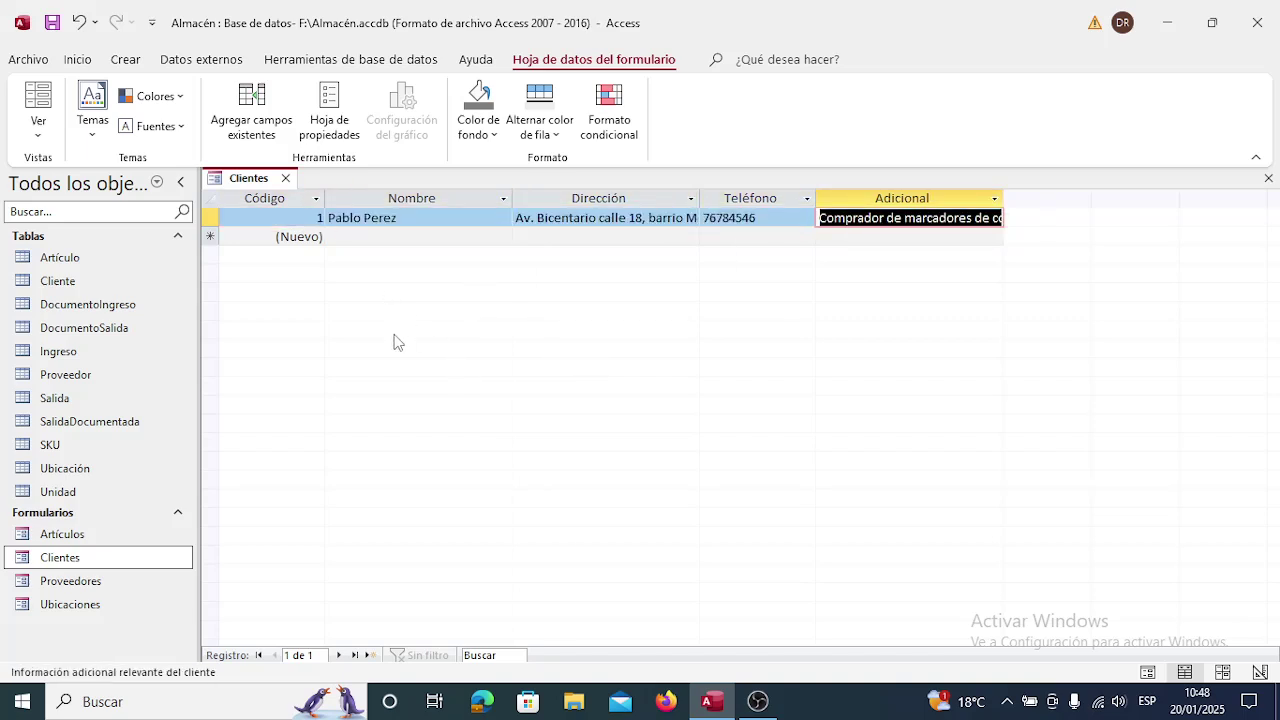
Close the Clientes form, view the Relationships diagram, then close the diagram.
{"action": "left_click", "coordinate": [287, 179]}
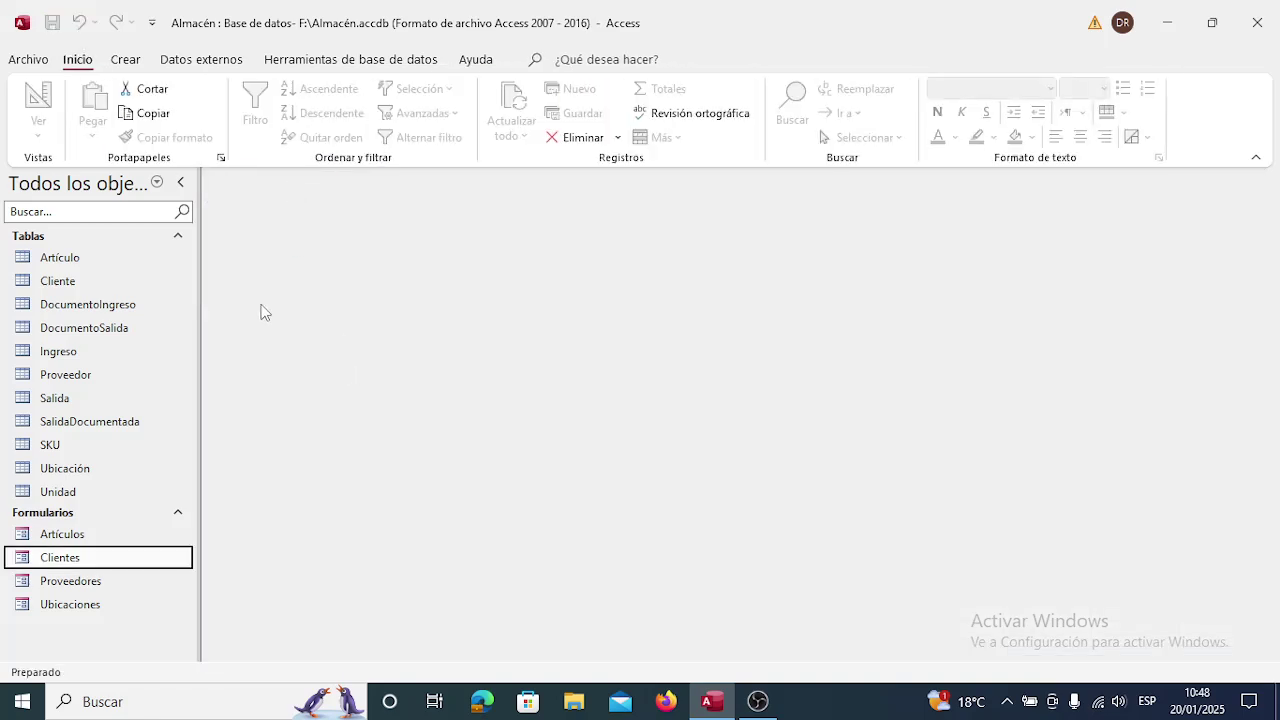
{"action": "left_click", "coordinate": [326, 56]}
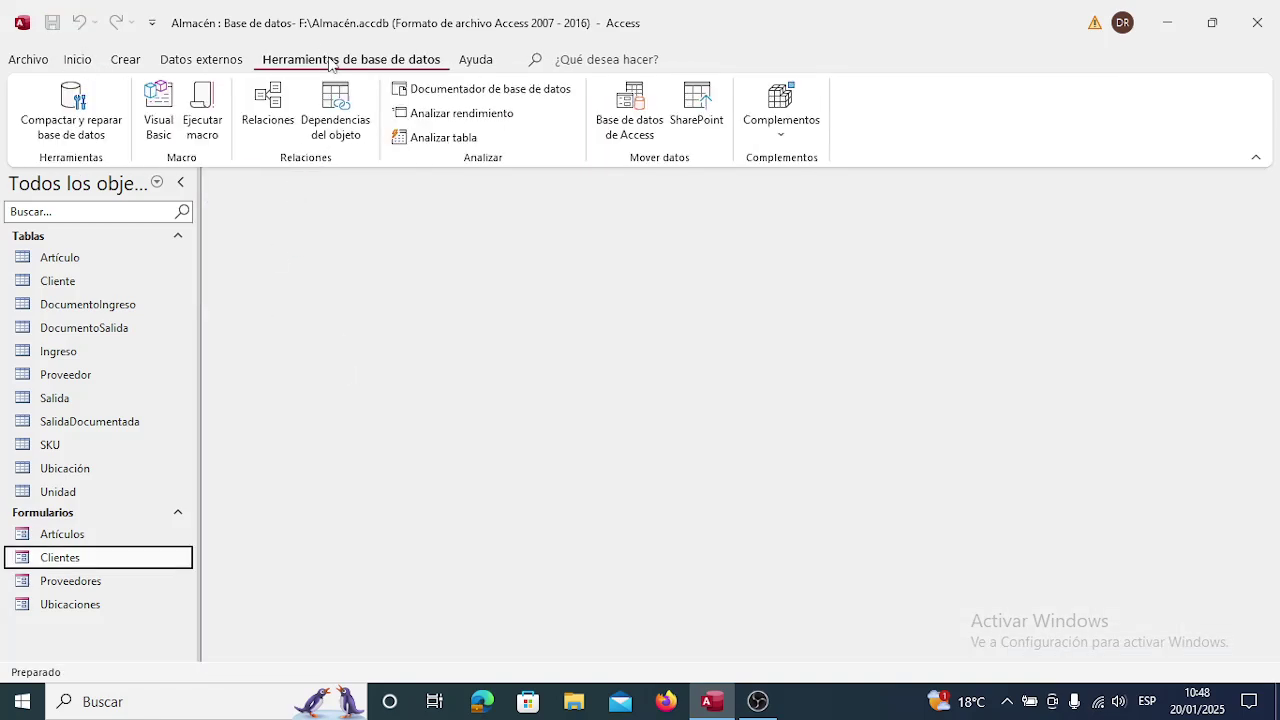
{"action": "left_click", "coordinate": [272, 104]}
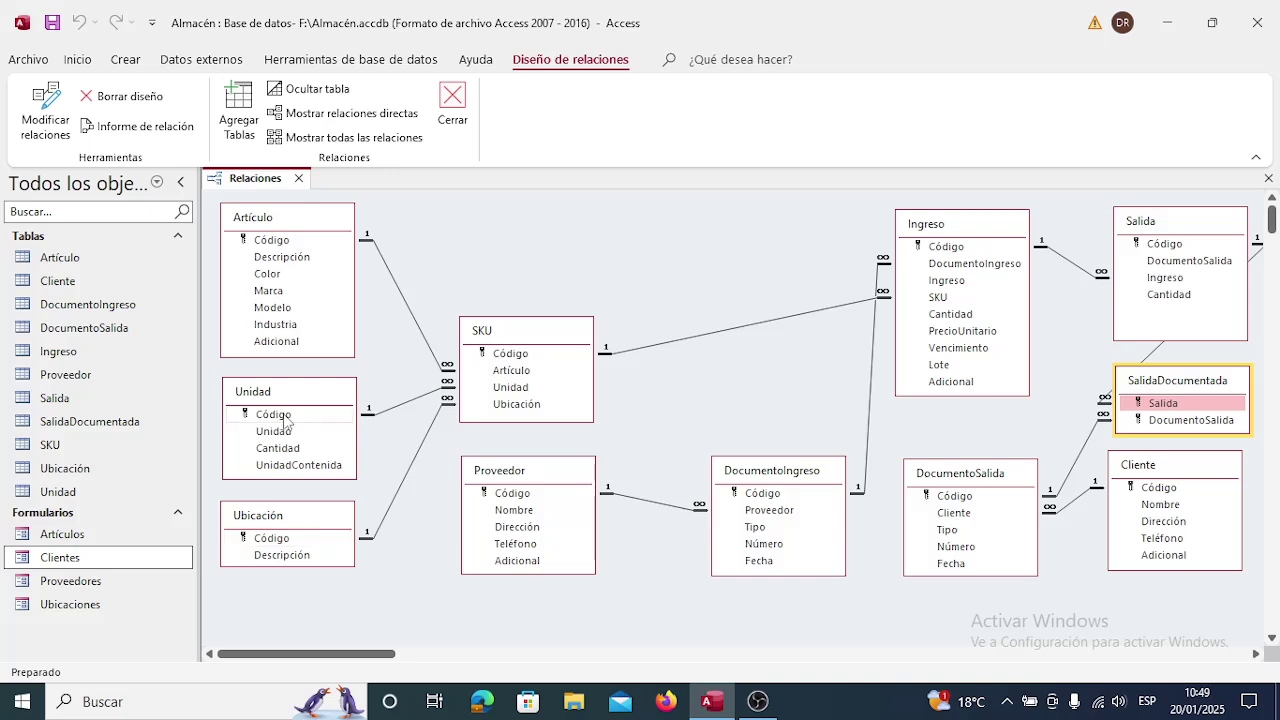
{"action": "left_click", "coordinate": [298, 178]}
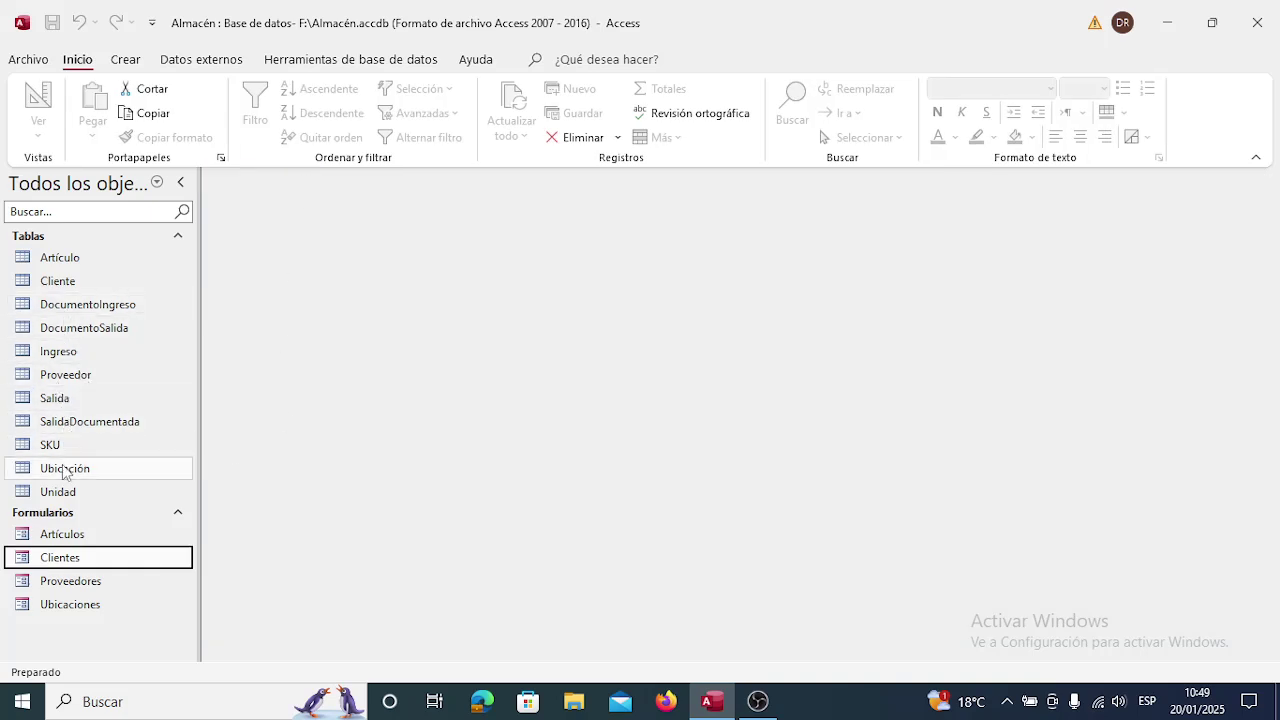
Open the Unidad table in Design view and describe Código as 'Código de la unidad de medida'.
{"action": "left_click", "coordinate": [59, 495]}
{"action": "right_click", "coordinate": [59, 497]}
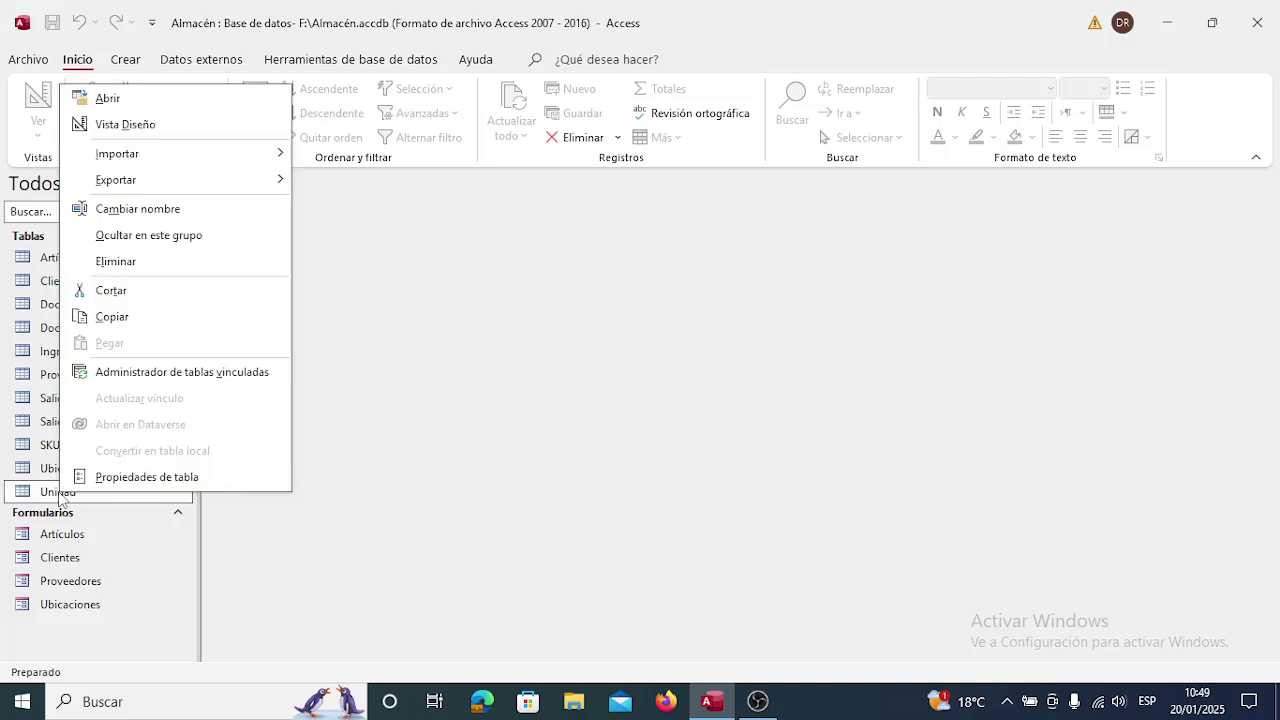
{"action": "left_click", "coordinate": [160, 126]}
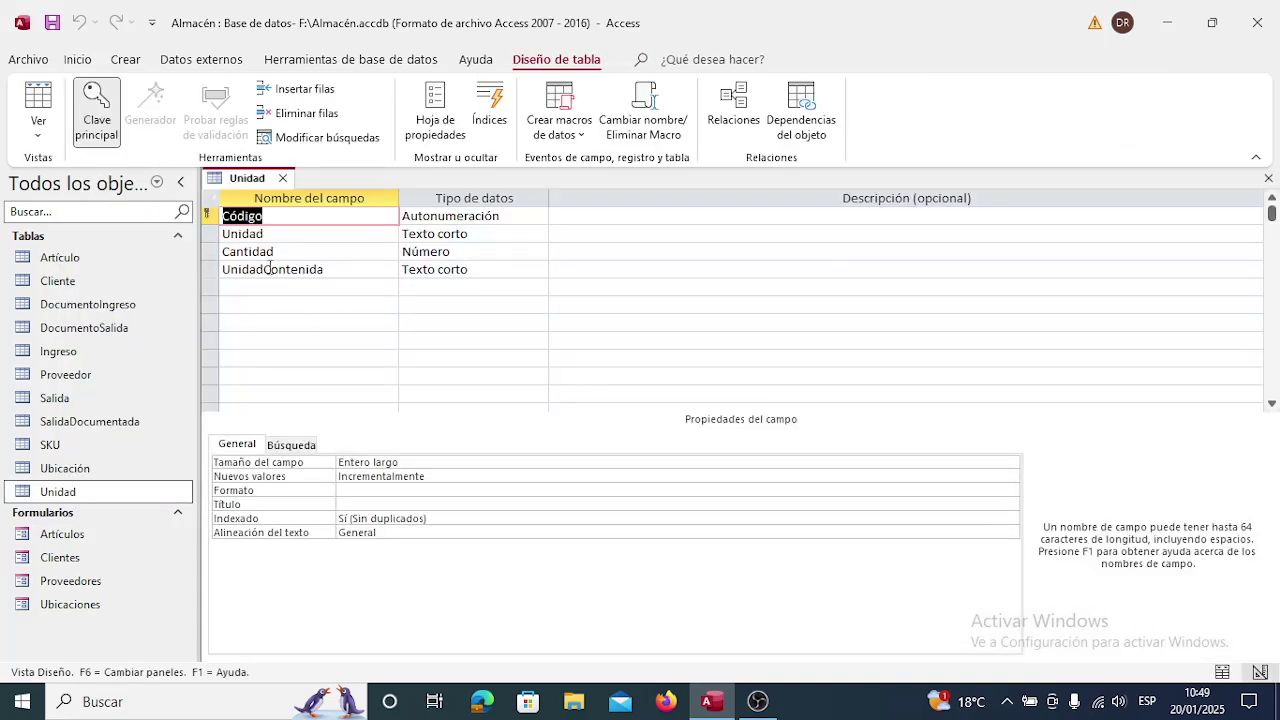
{"action": "key", "text": "Tab"}
{"action": "key", "text": "Tab"}
{"action": "type", "text": "C"}
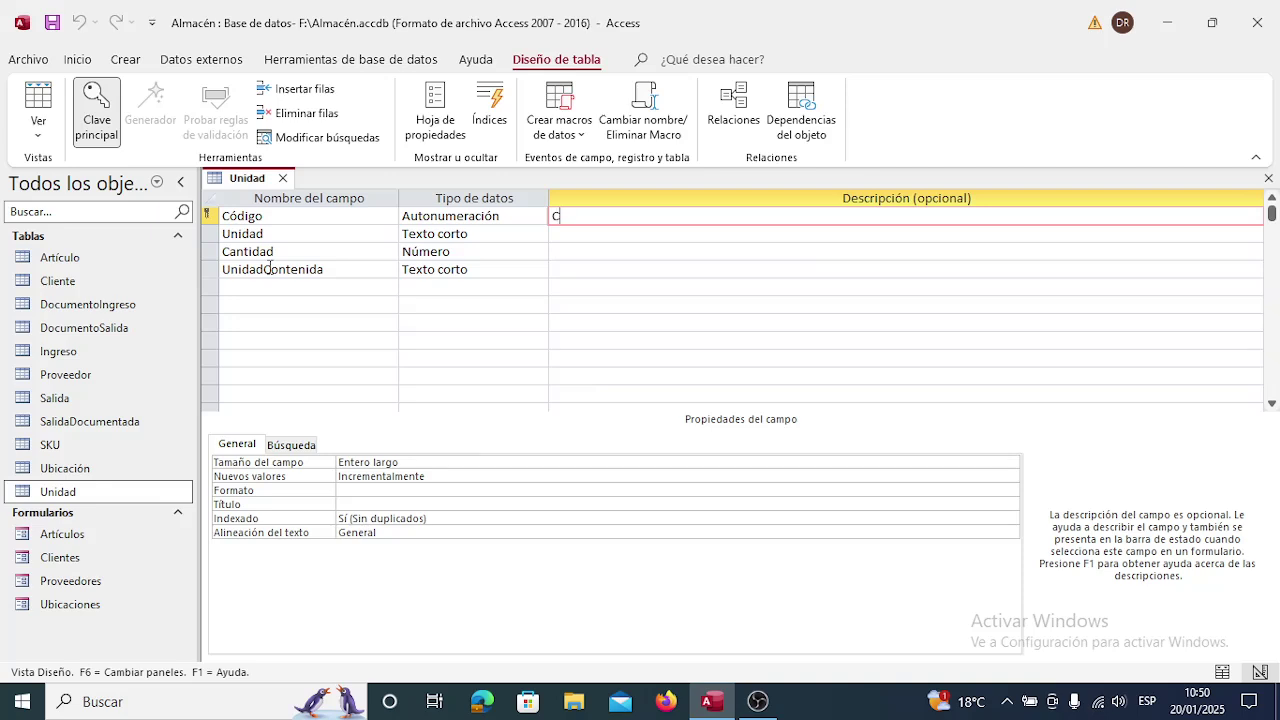
{"action": "type", "text": "ódigo de la unidad de medida"}
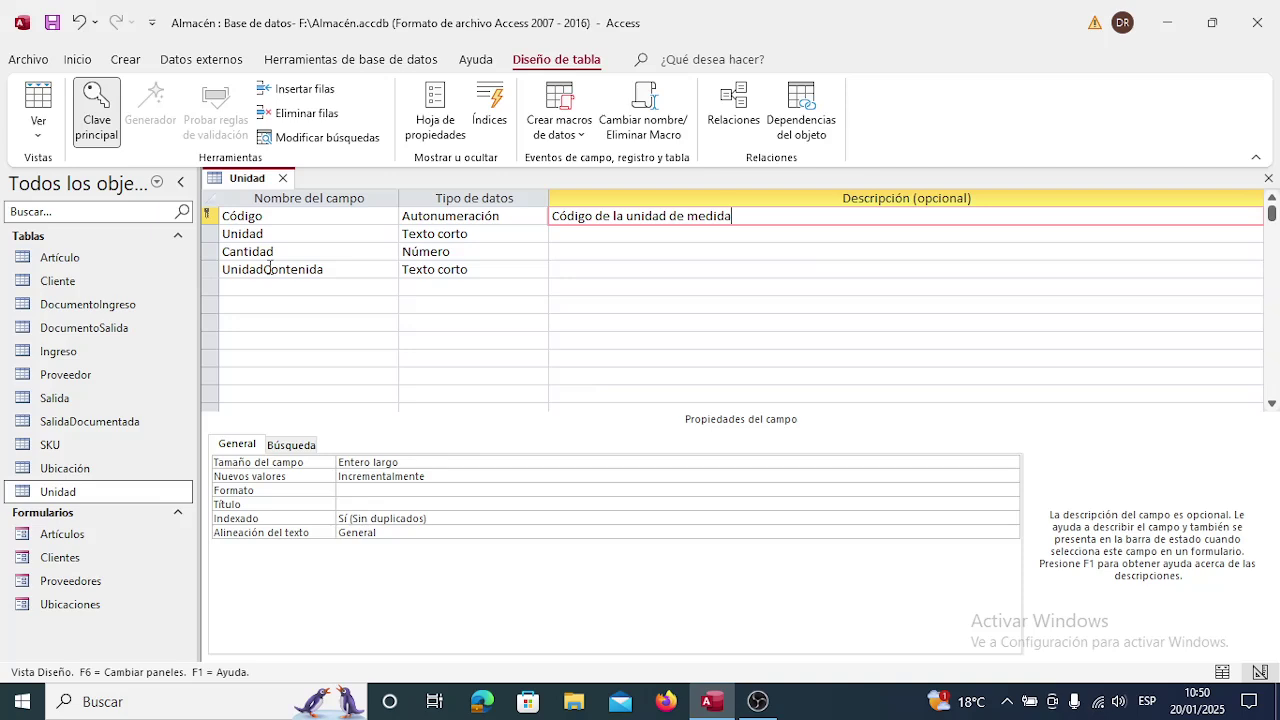
Describe the Unidad field as 'Descripoión de la unidad de medida'.
{"action": "key", "text": "Down"}
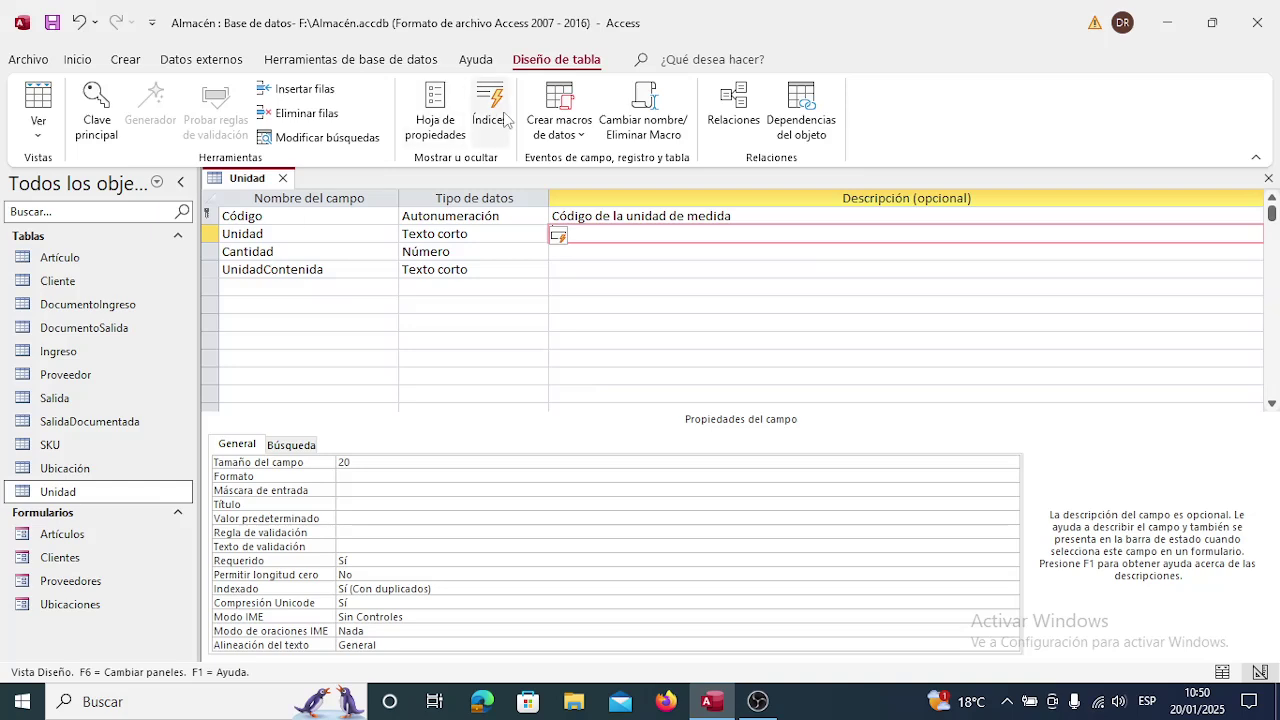
{"action": "type", "text": "Descripoión de la uni"}
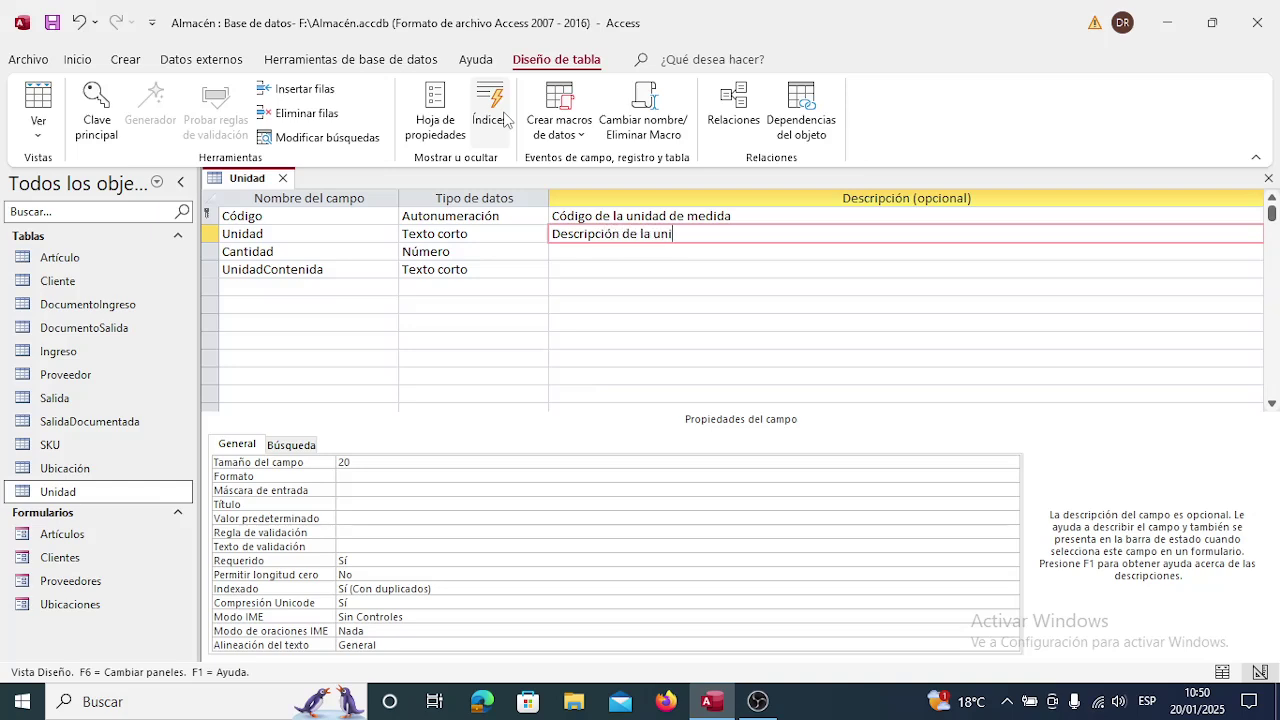
{"action": "type", "text": "dad de medida"}
{"action": "key", "text": "Down"}
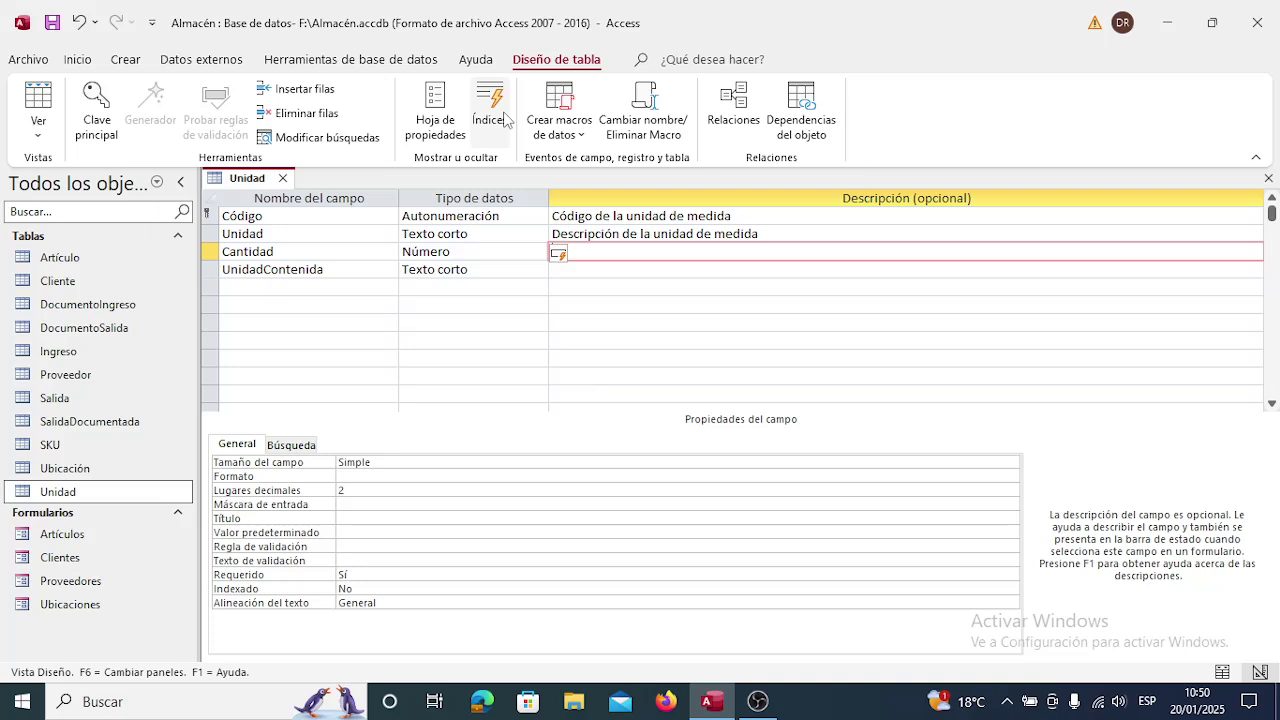
{"action": "key", "text": "Up"}
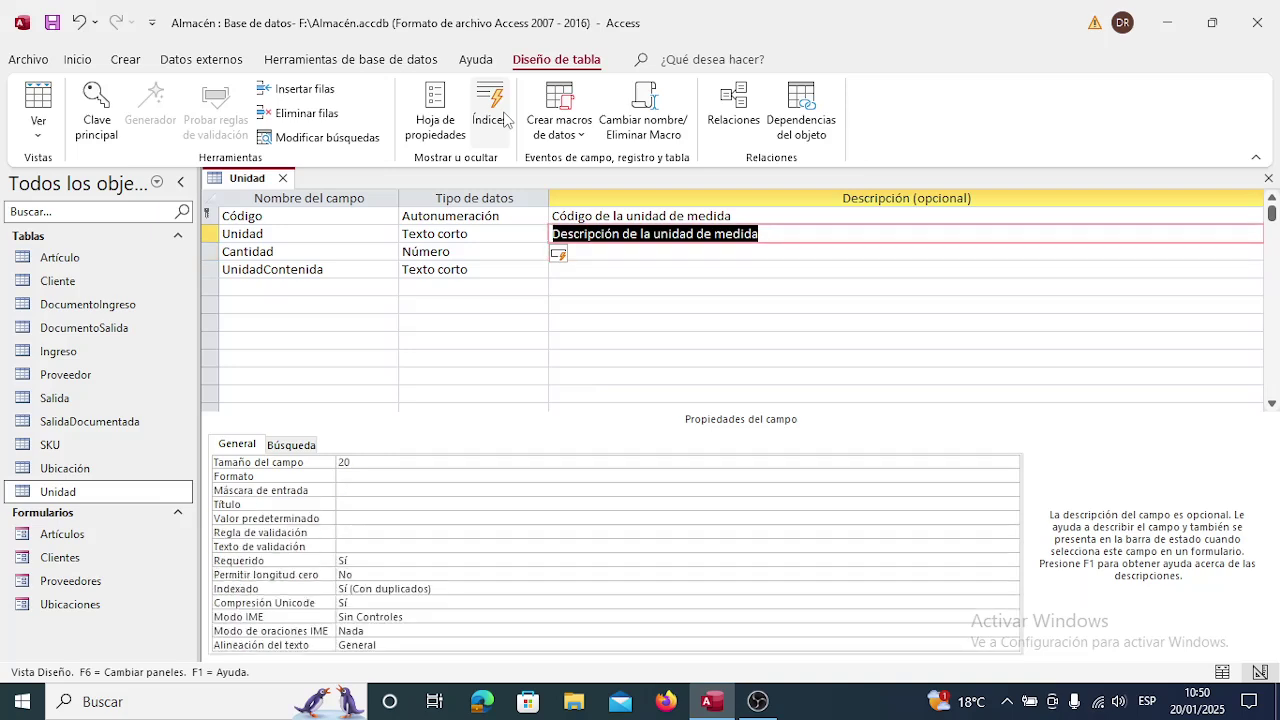
{"action": "key", "text": "Down"}
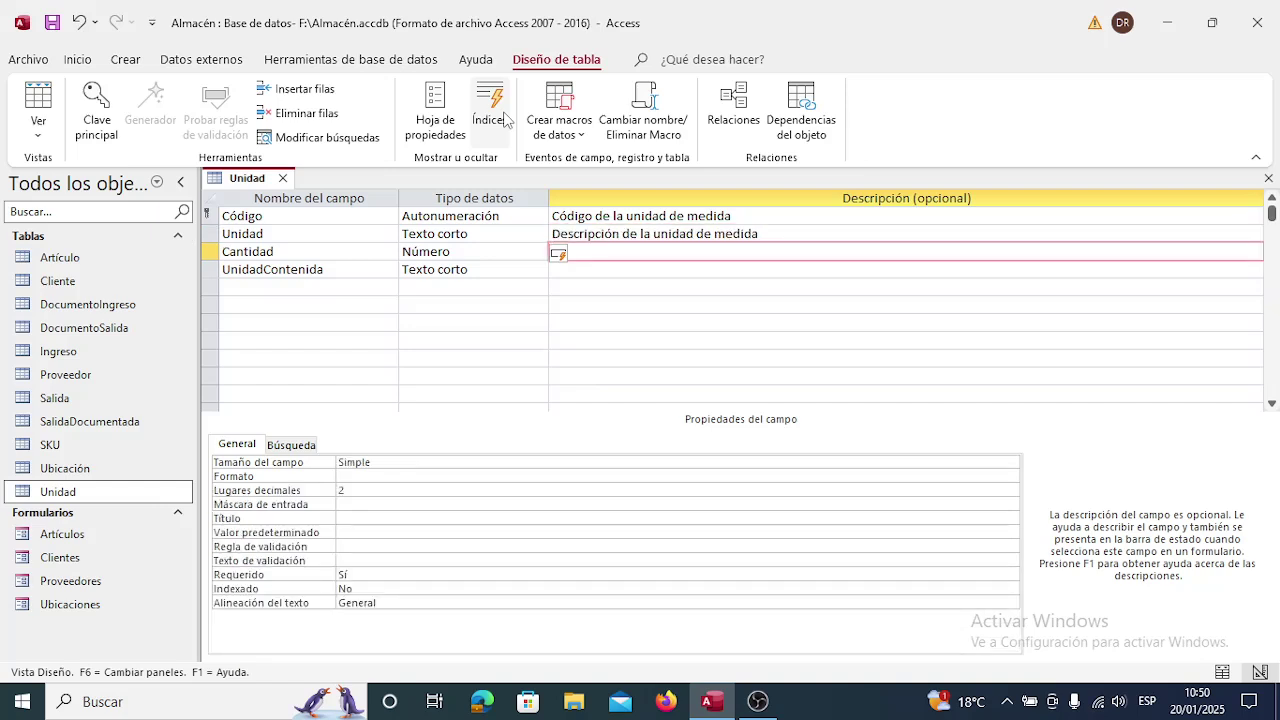
{"action": "key", "text": "Up"}
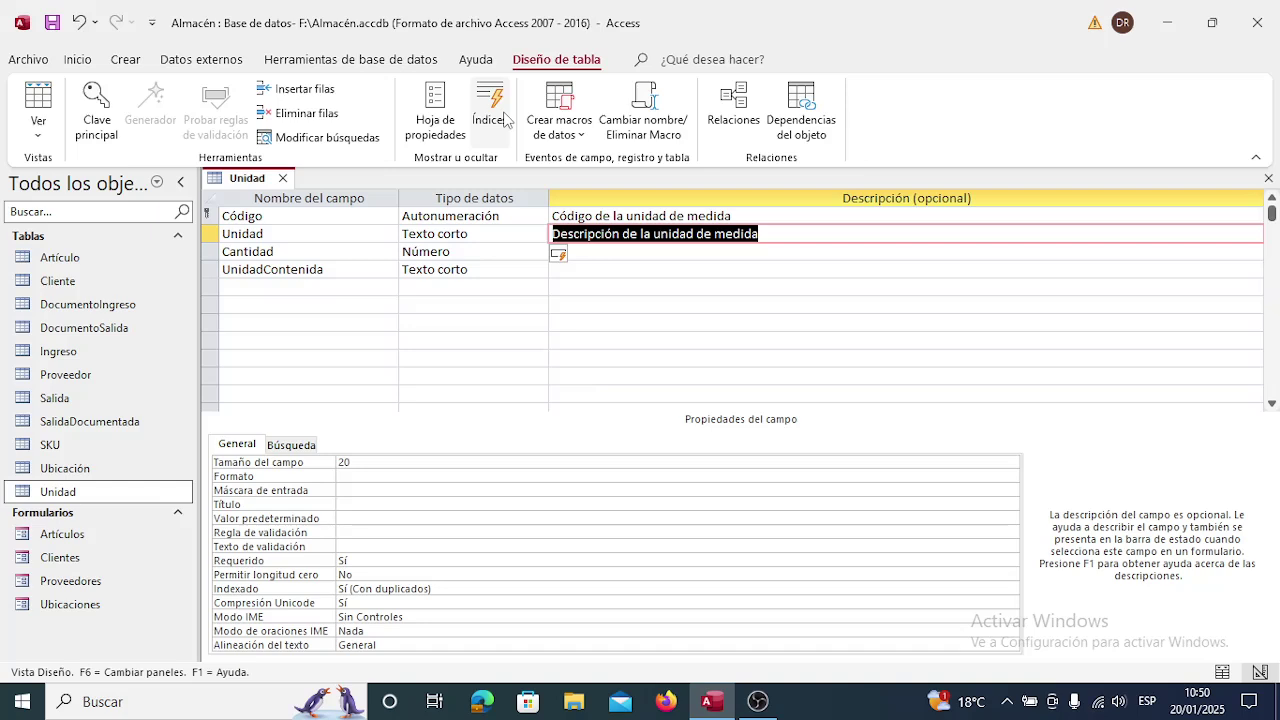
{"action": "key", "text": "Left"}
{"action": "key", "text": "Left"}
{"action": "key", "text": "Right"}
{"action": "key", "text": "Right"}
{"action": "key", "text": "Down"}
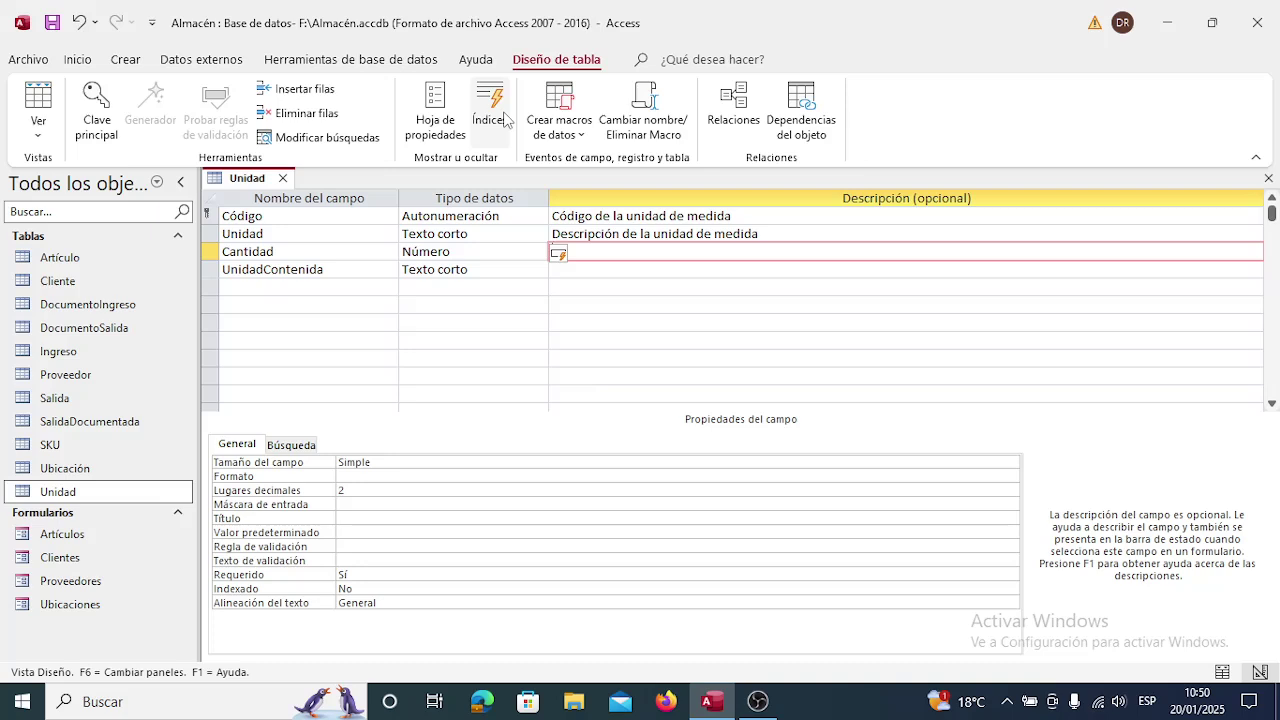
{"action": "key", "text": "Down"}
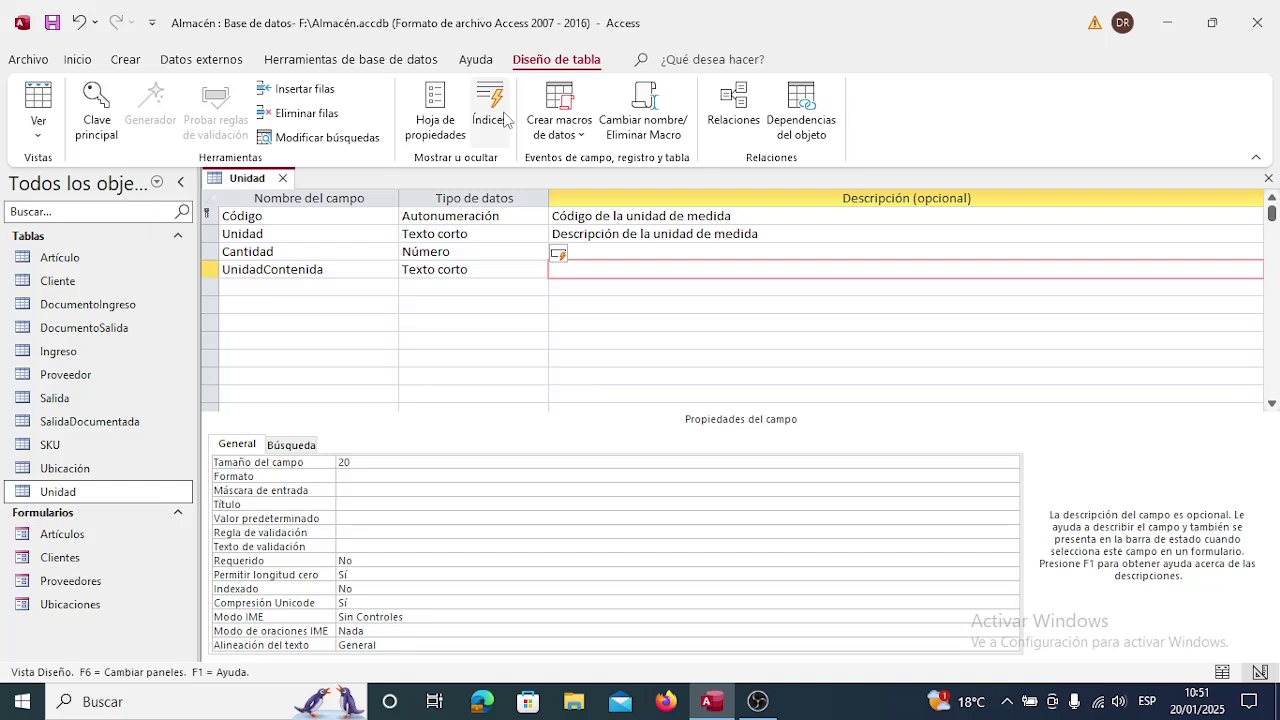
Describe the Cantidad field as 'Cantidad de unidades de medida contenidas'.
{"action": "key", "text": "Up"}
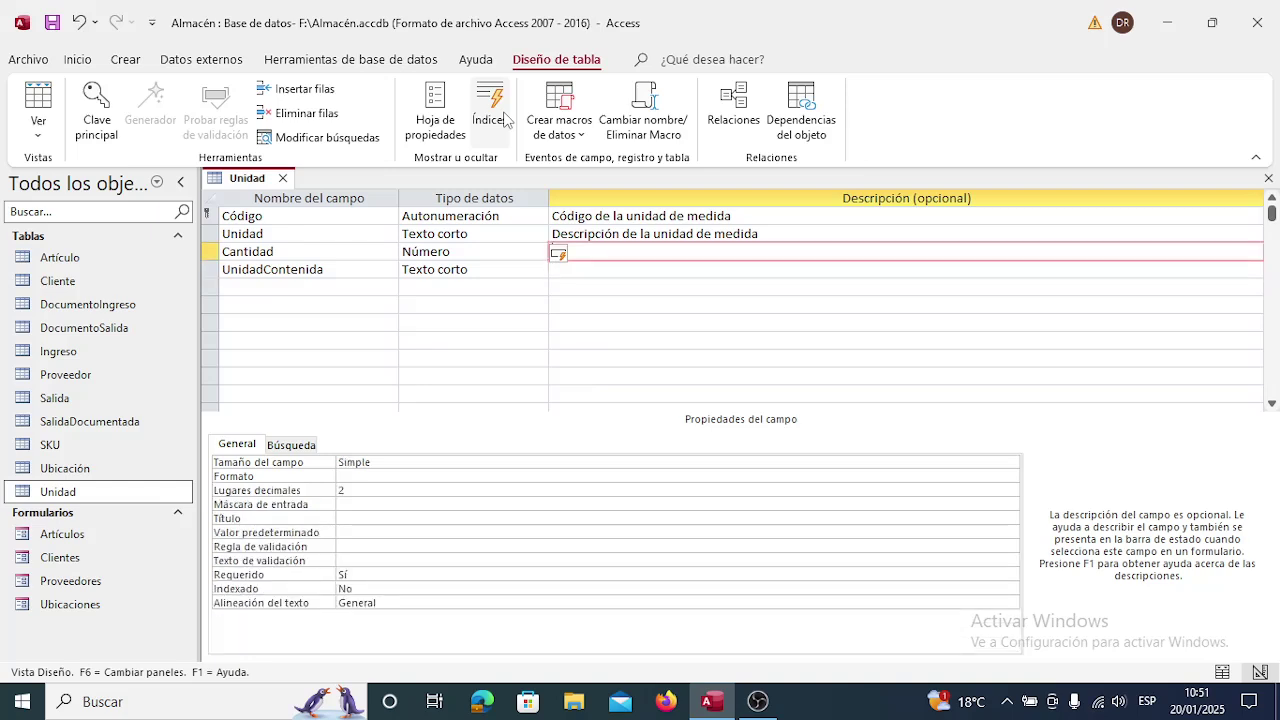
{"action": "type", "text": "Cantidad de un"}
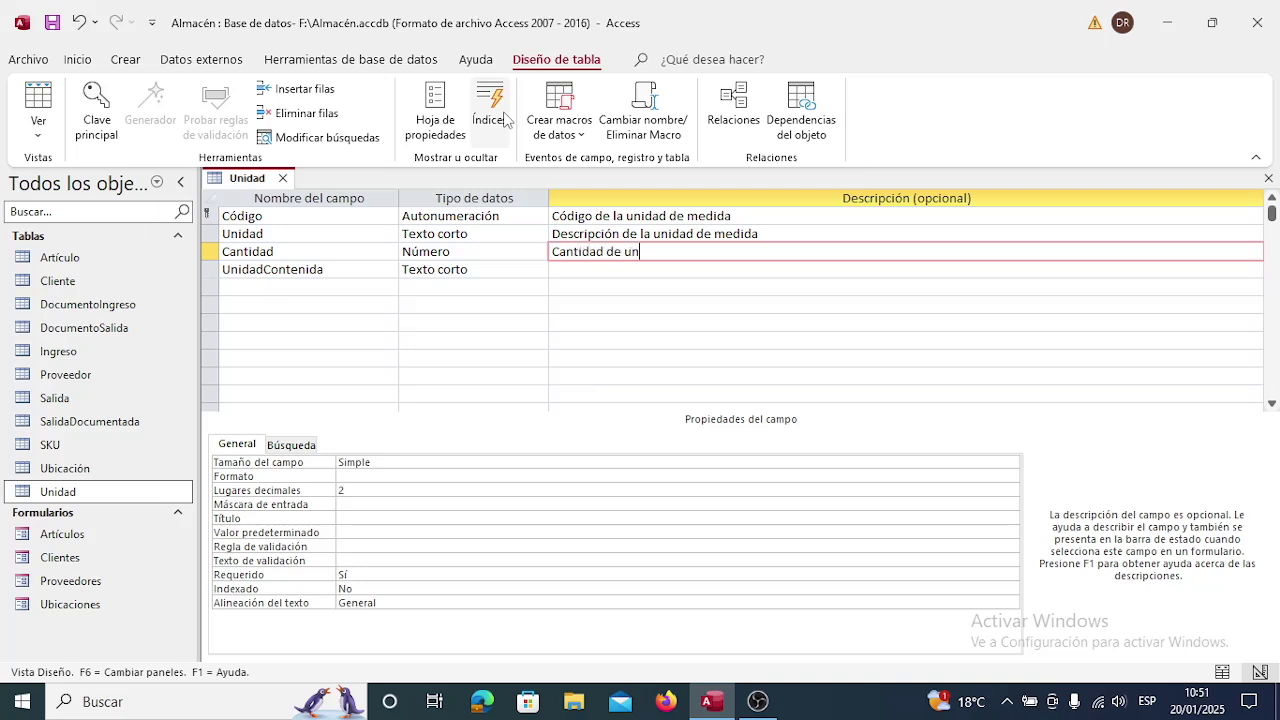
{"action": "type", "text": "idades de medida contenidas"}
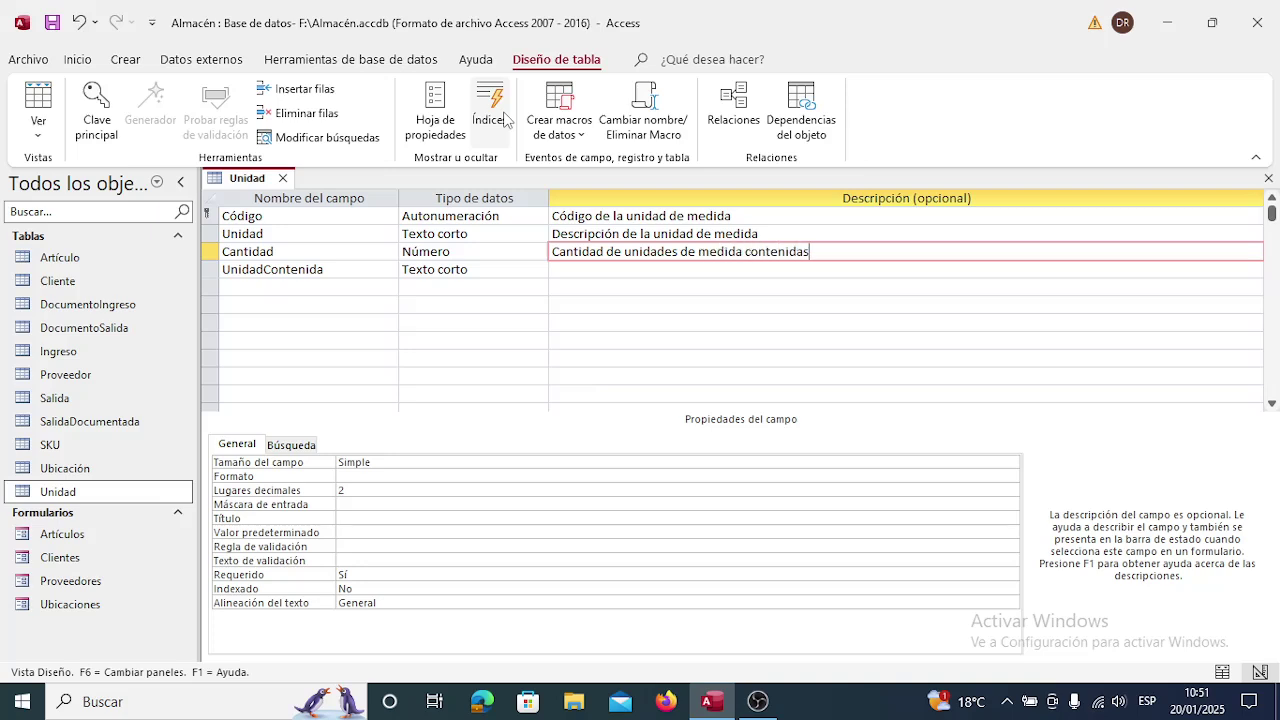
{"action": "key", "text": "Down"}
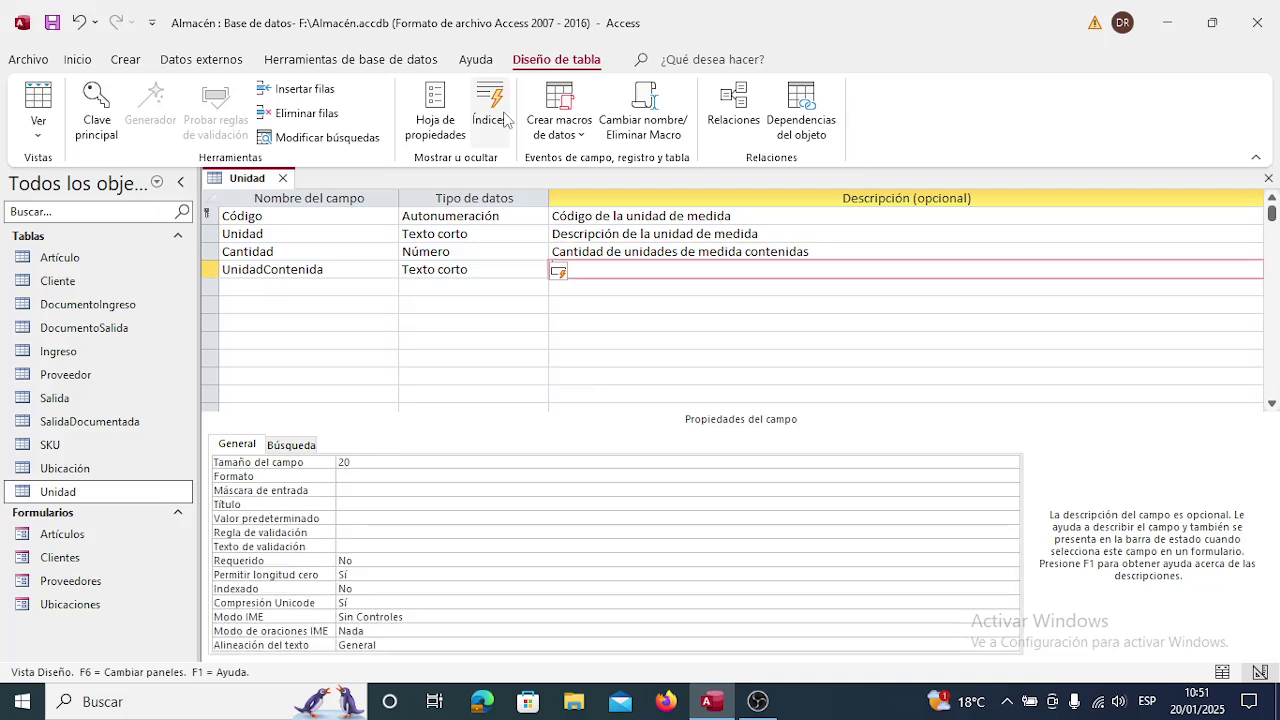
Describe UnidadContenida as 'Descripción de la unidad de medida contenida' and save the design.
{"action": "type", "text": "Descripci"}
{"action": "type", "text": "ón "}
{"action": "type", "text": "de "}
{"action": "type", "text": "la"}
{"action": "type", "text": " unid"}
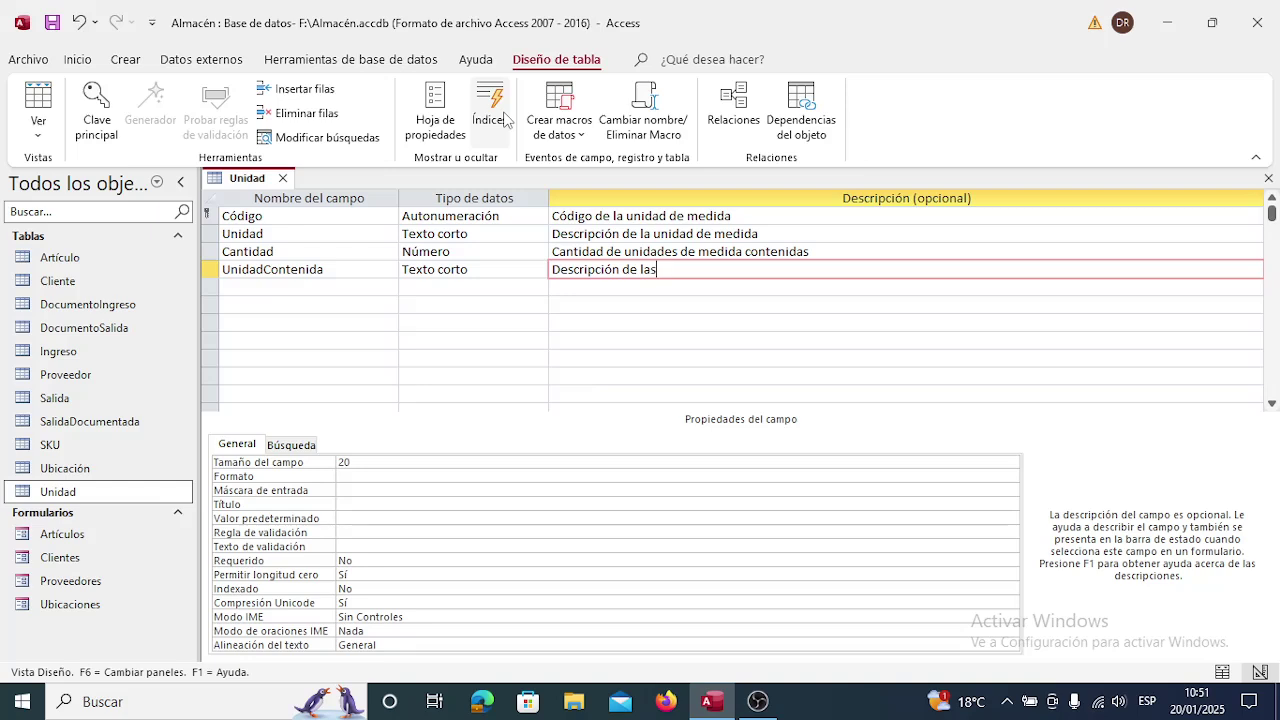
{"action": "type", "text": "ad de medida contenida"}
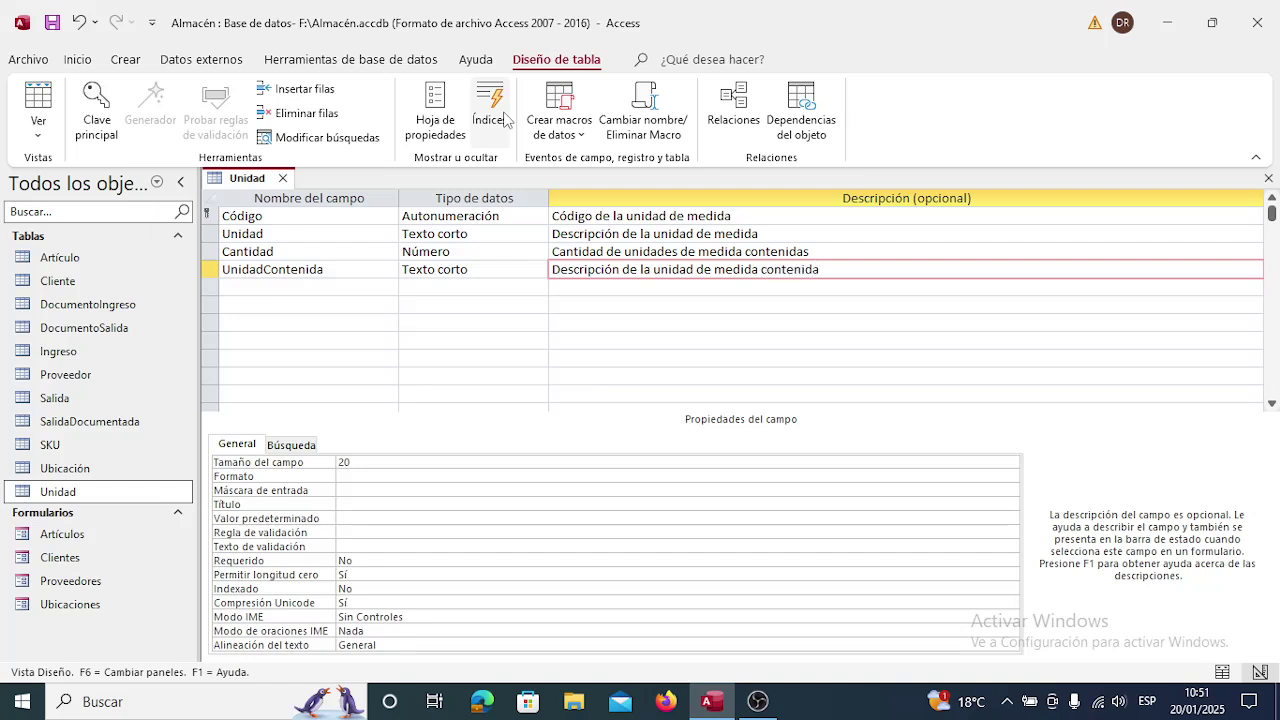
{"action": "key", "text": "Down"}
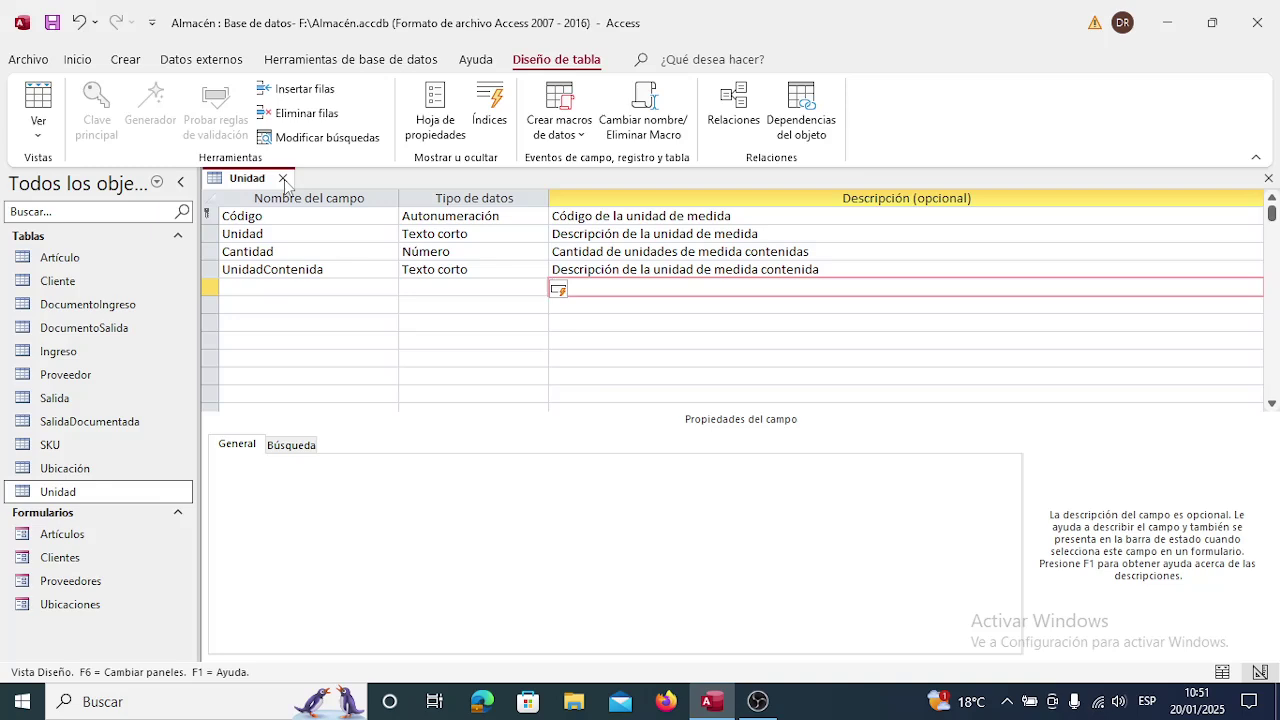
{"action": "left_click", "coordinate": [283, 179]}
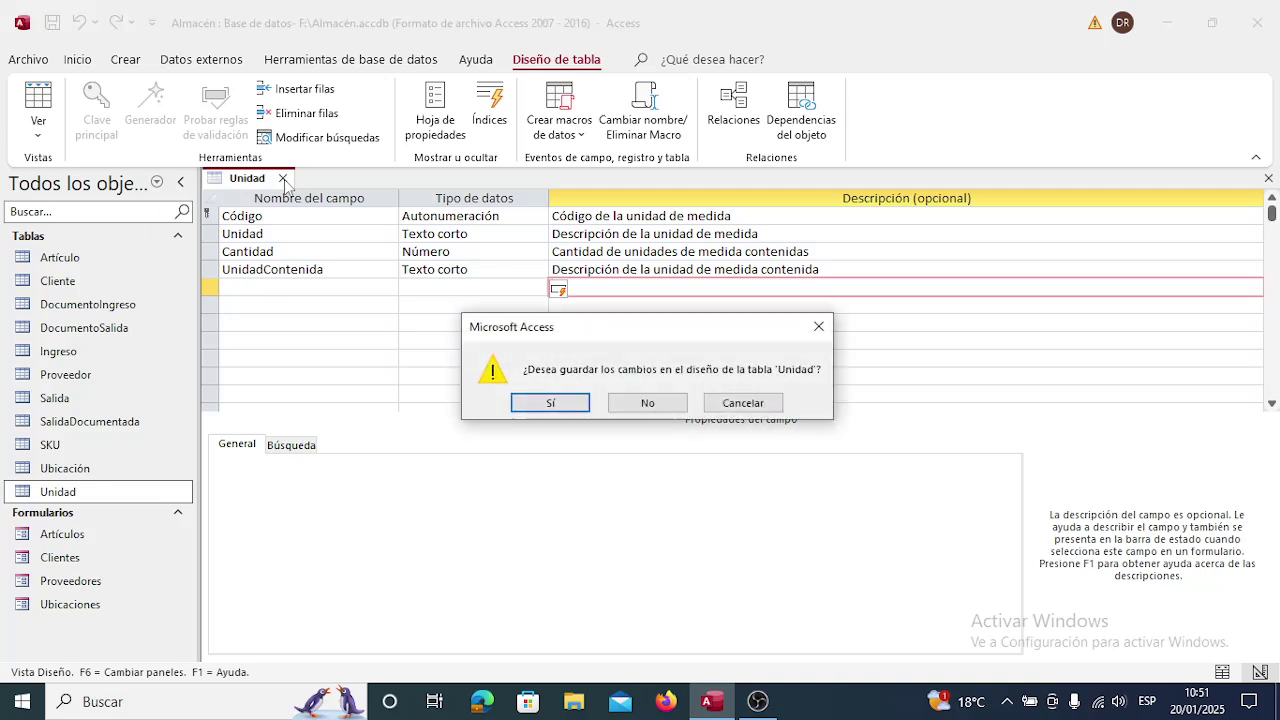
{"action": "left_click", "coordinate": [559, 406]}
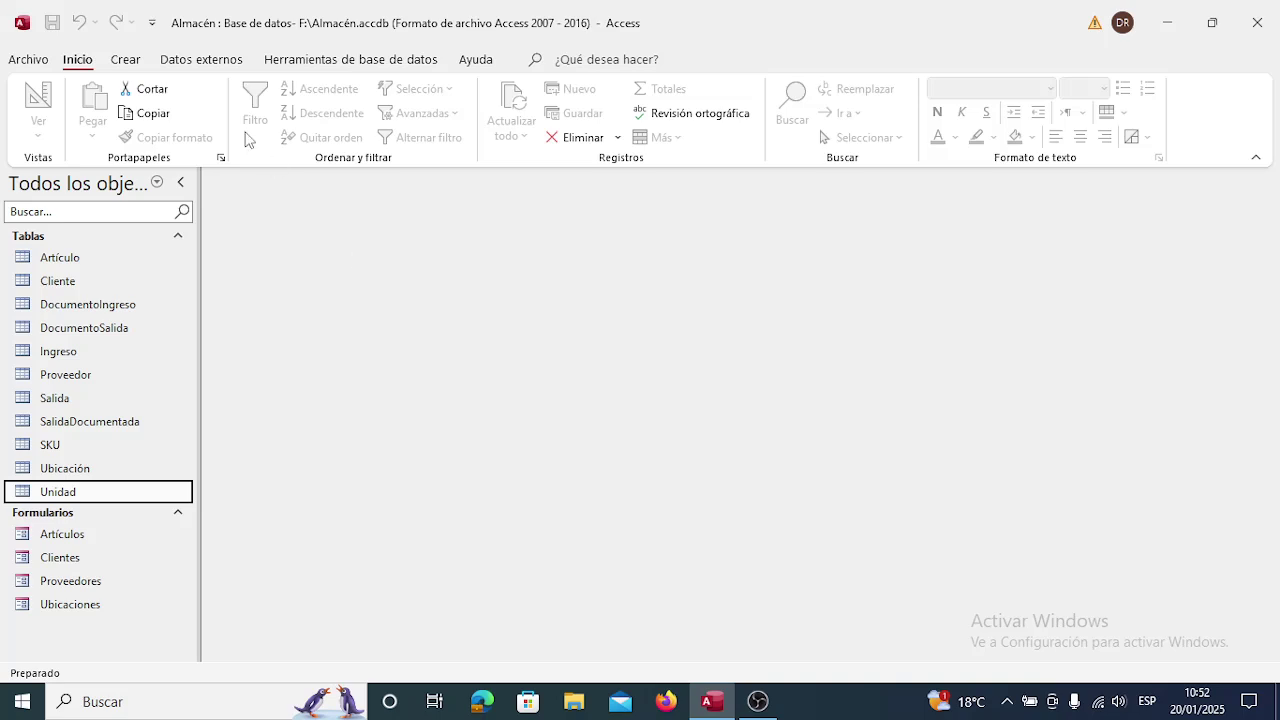
Use the Form Wizard to build a datasheet form 'Unidades' with all four Unidad fields.
{"action": "left_click", "coordinate": [133, 62]}
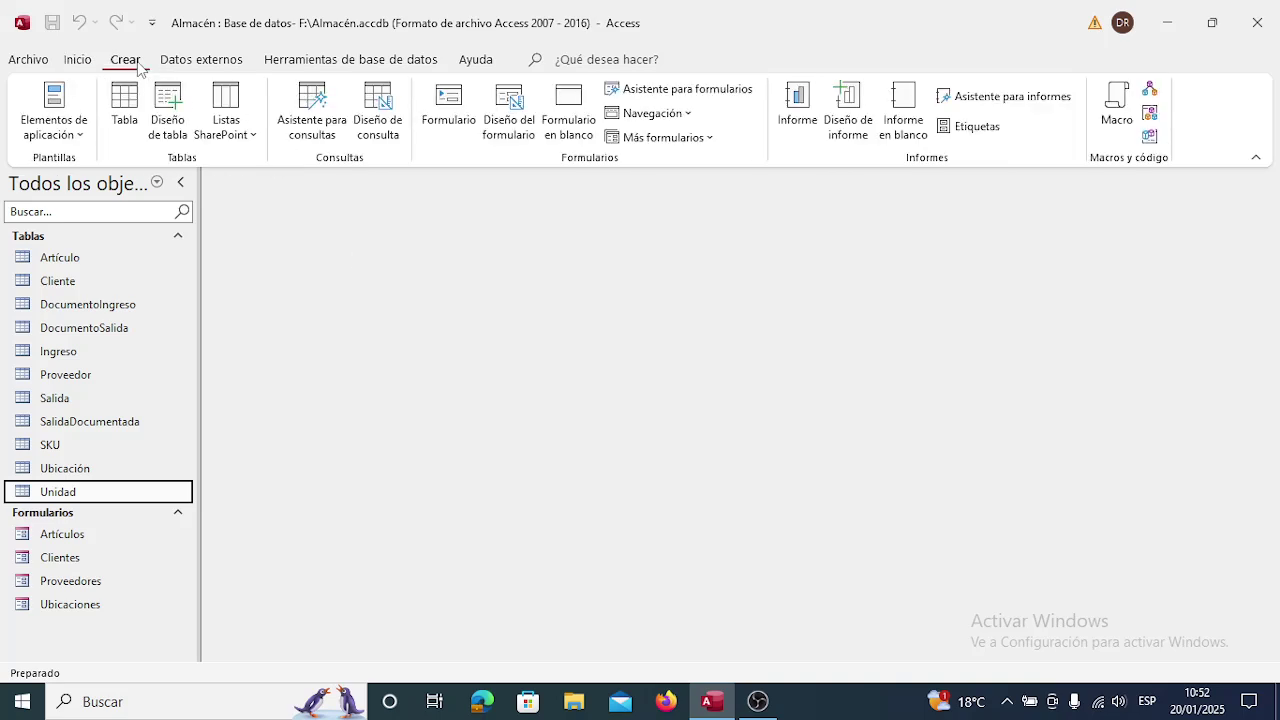
{"action": "left_click", "coordinate": [668, 88]}
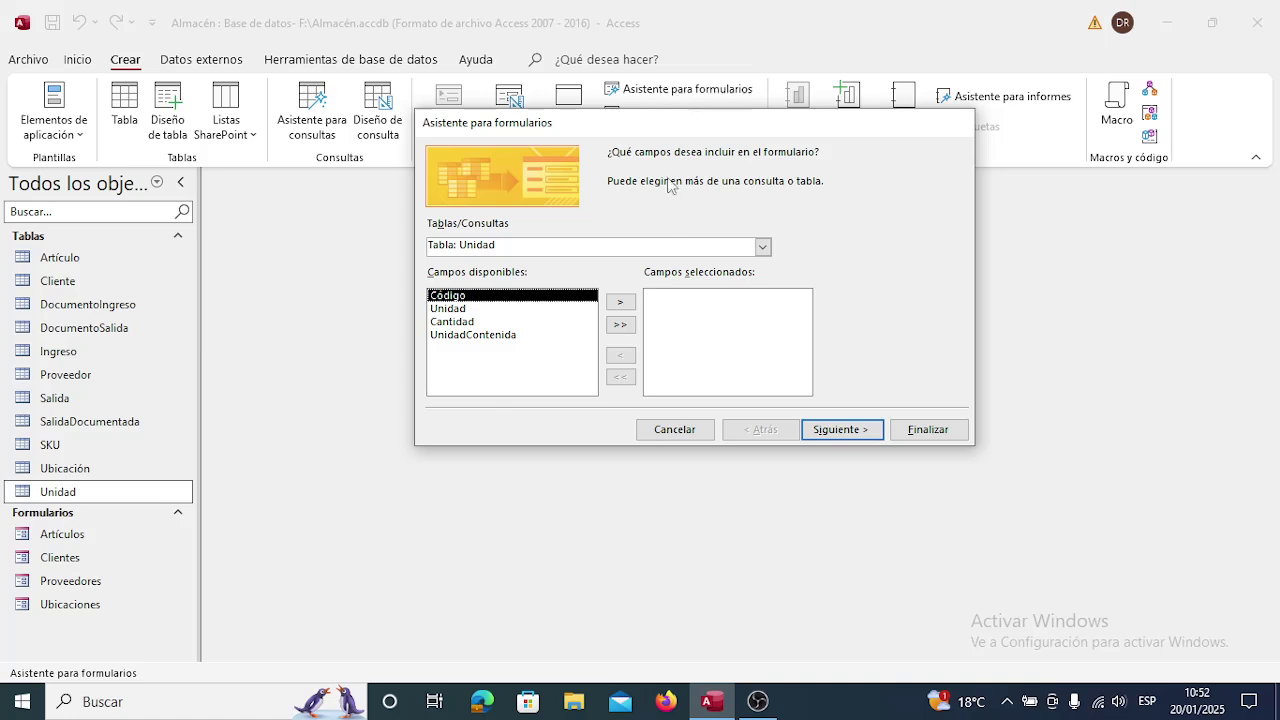
{"action": "left_click", "coordinate": [620, 324]}
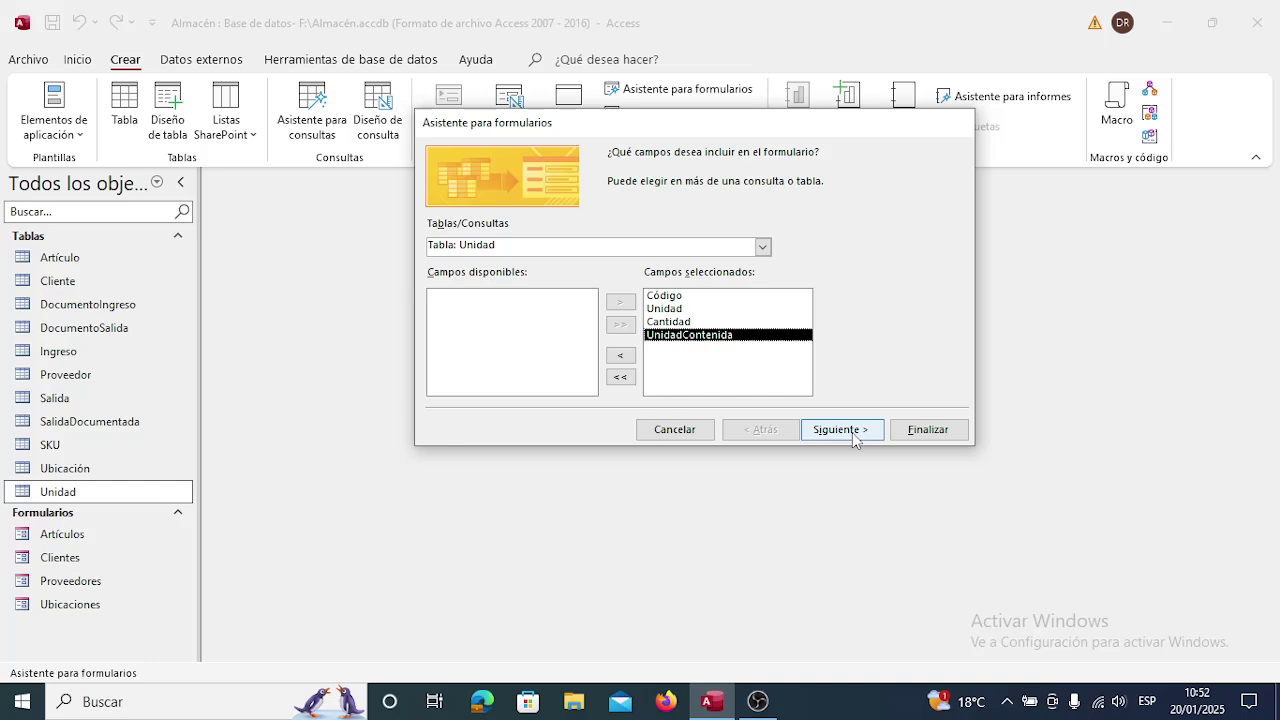
{"action": "left_click", "coordinate": [853, 438]}
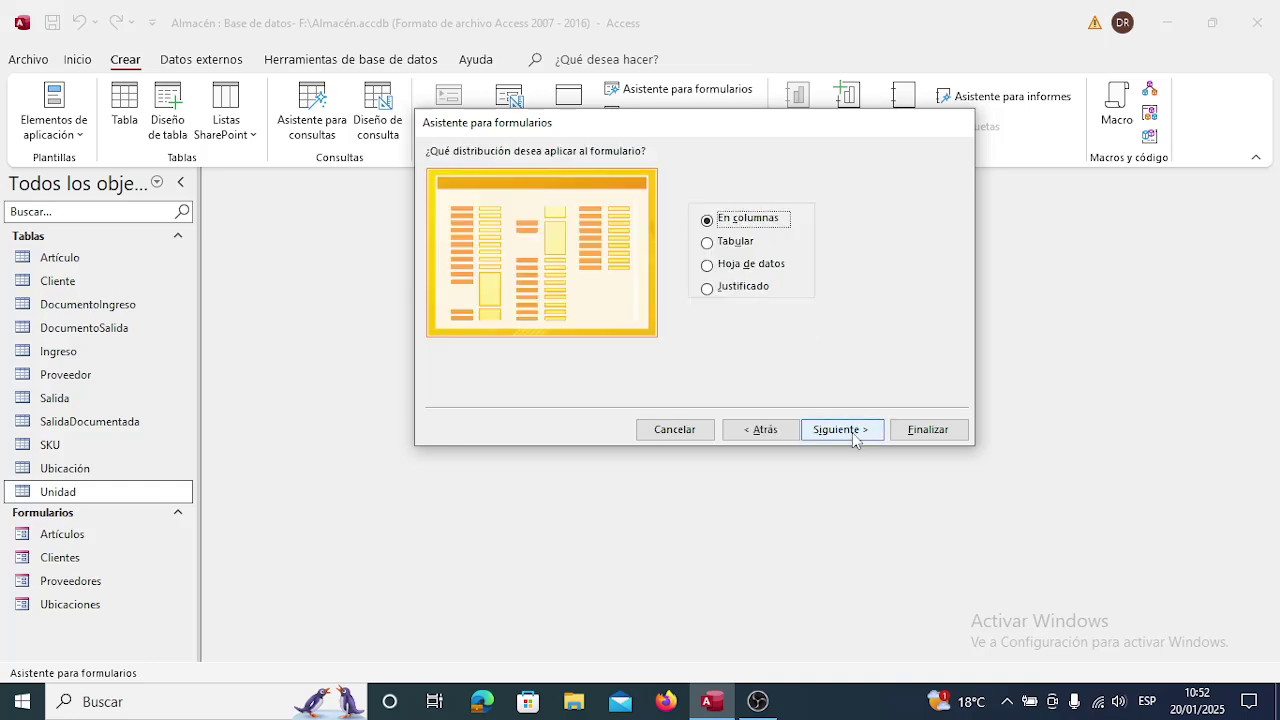
{"action": "left_click", "coordinate": [729, 265]}
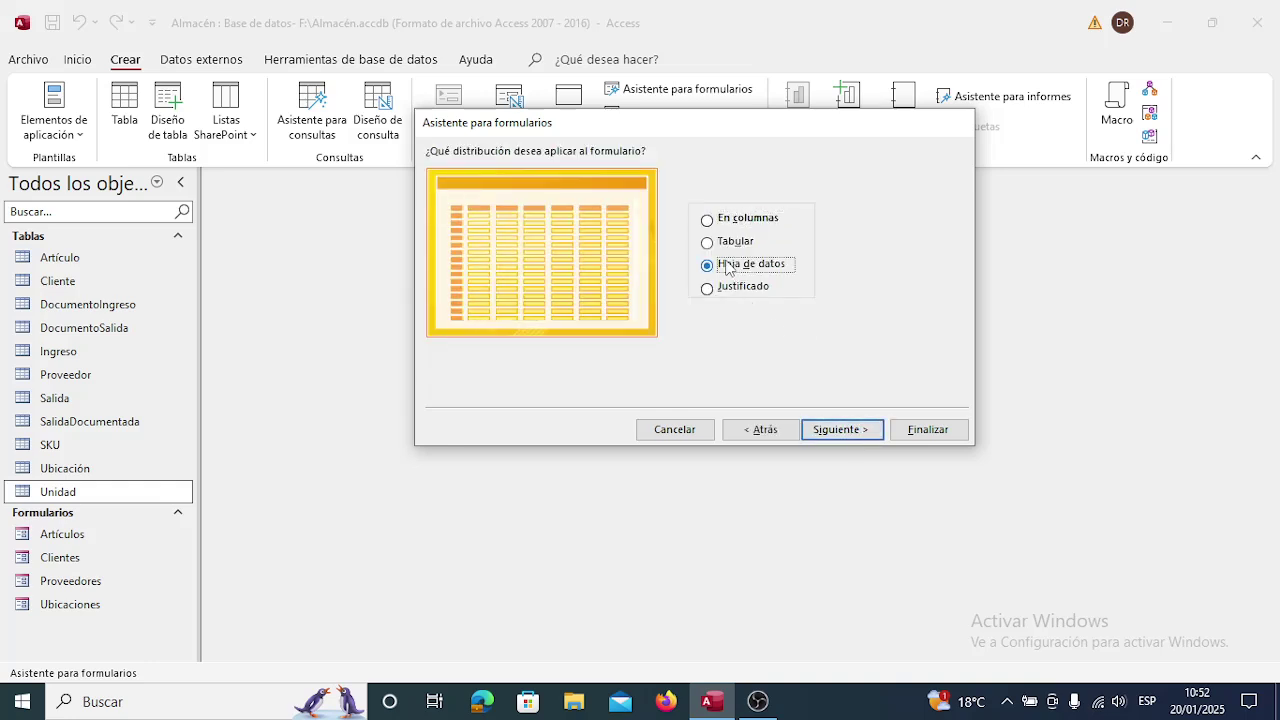
{"action": "left_click", "coordinate": [849, 431]}
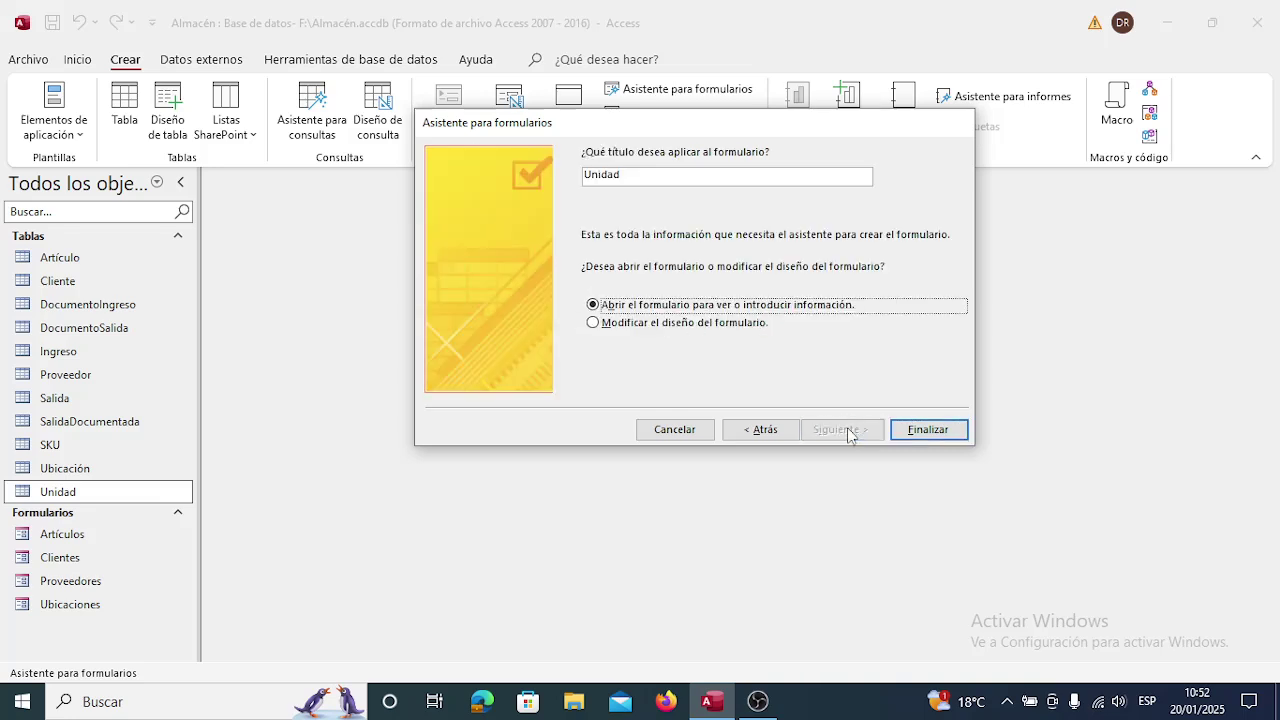
{"action": "left_click", "coordinate": [690, 175]}
{"action": "type", "text": "e"}
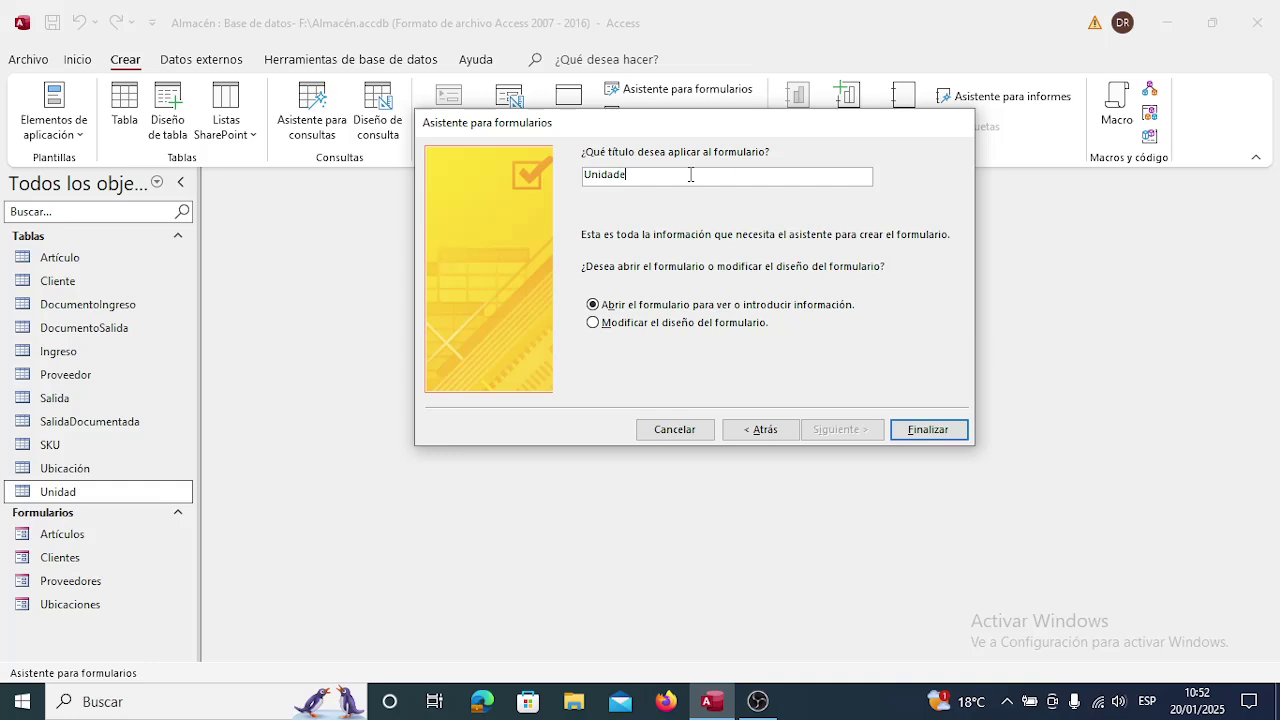
{"action": "type", "text": "s"}
{"action": "left_click", "coordinate": [930, 430]}
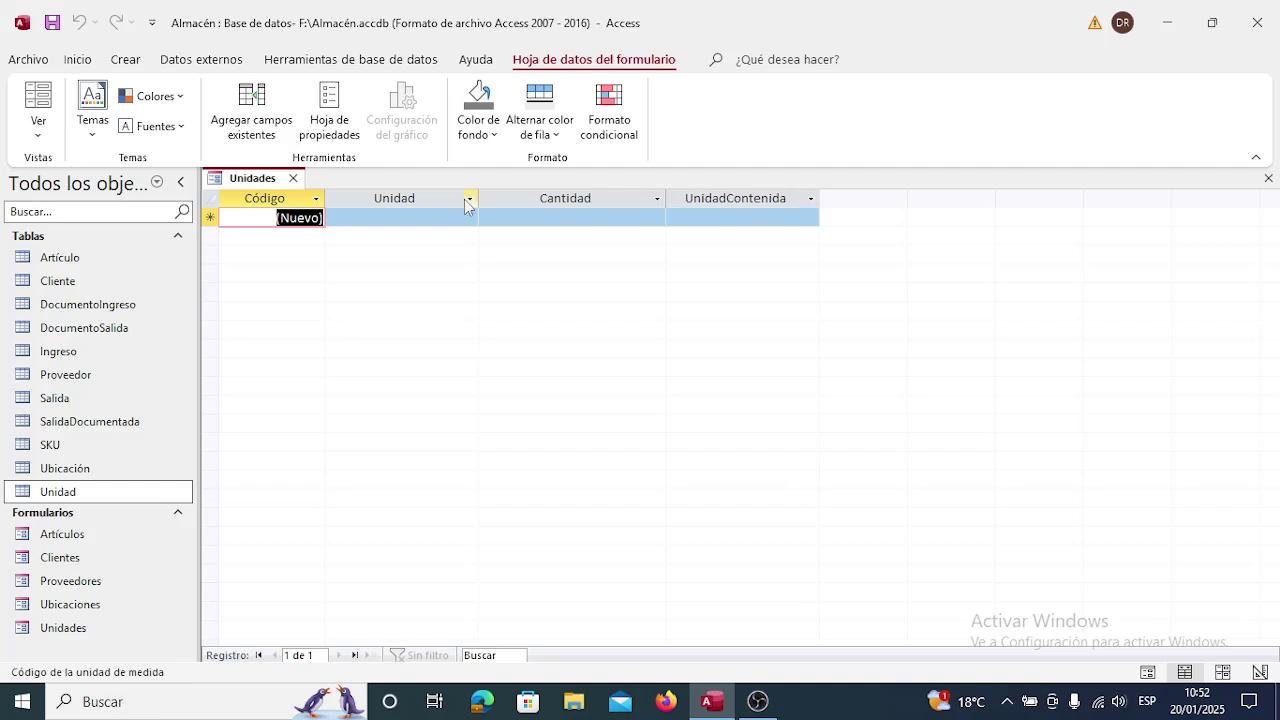
Close the new Unidades form.
{"action": "left_click", "coordinate": [293, 179]}
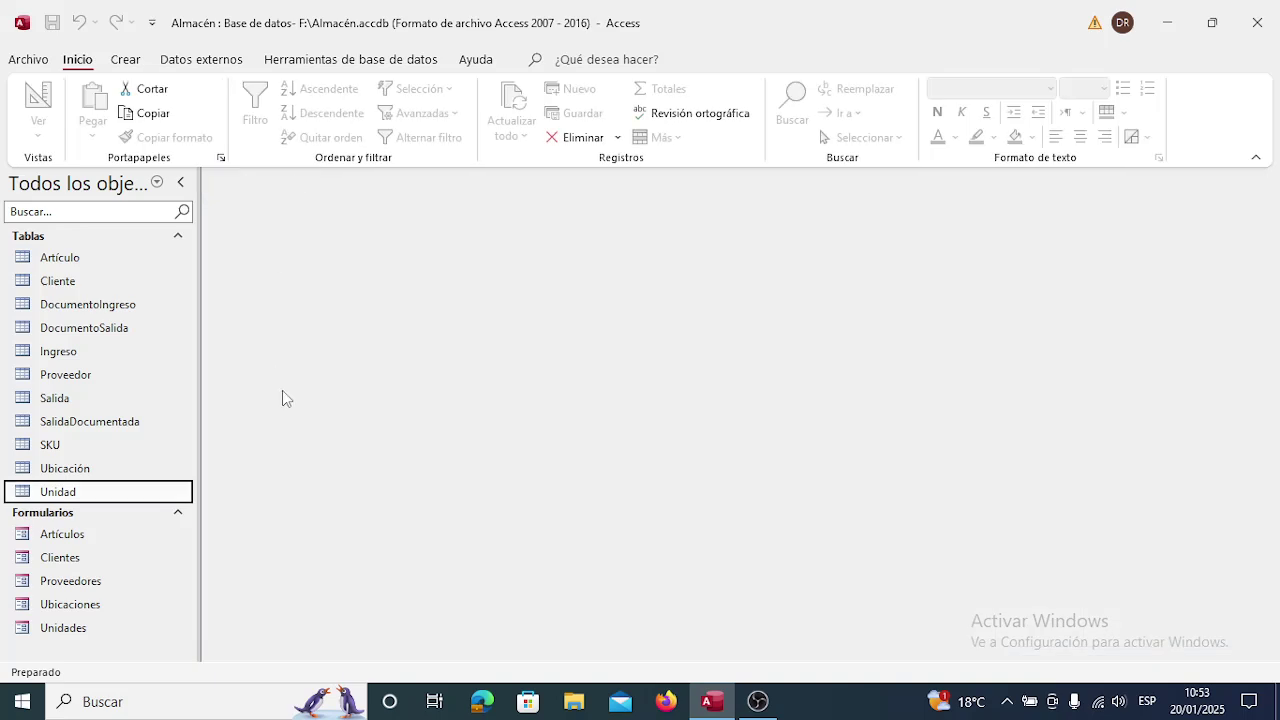
Open the Unidades form in Design view and relabel Cantidad as 'Cantidad contenida'.
{"action": "left_click", "coordinate": [97, 629]}
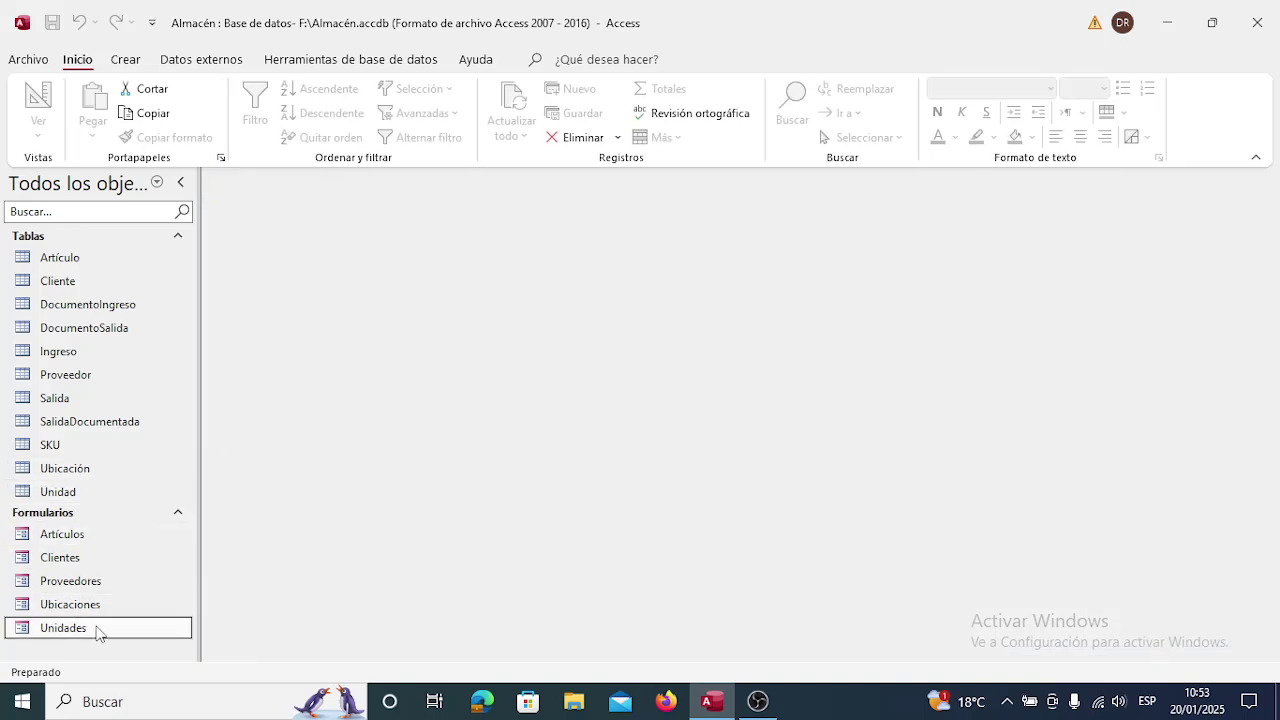
{"action": "right_click", "coordinate": [97, 629]}
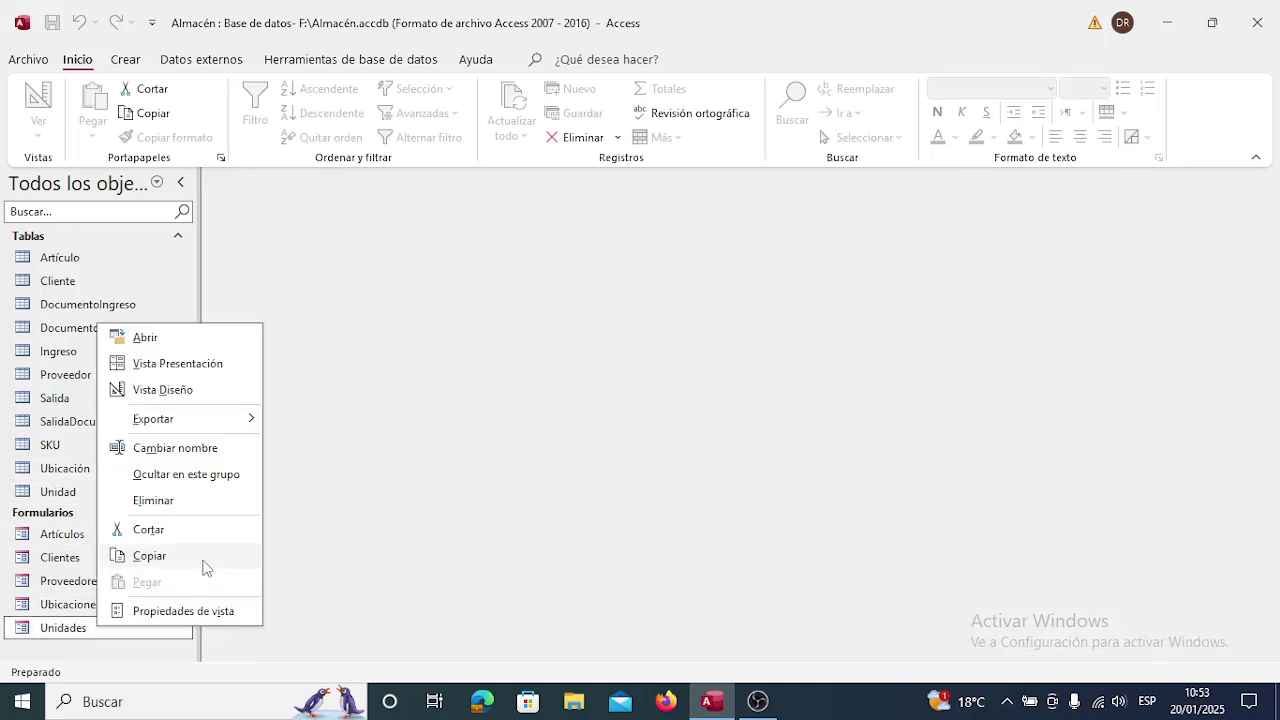
{"action": "left_click", "coordinate": [163, 390]}
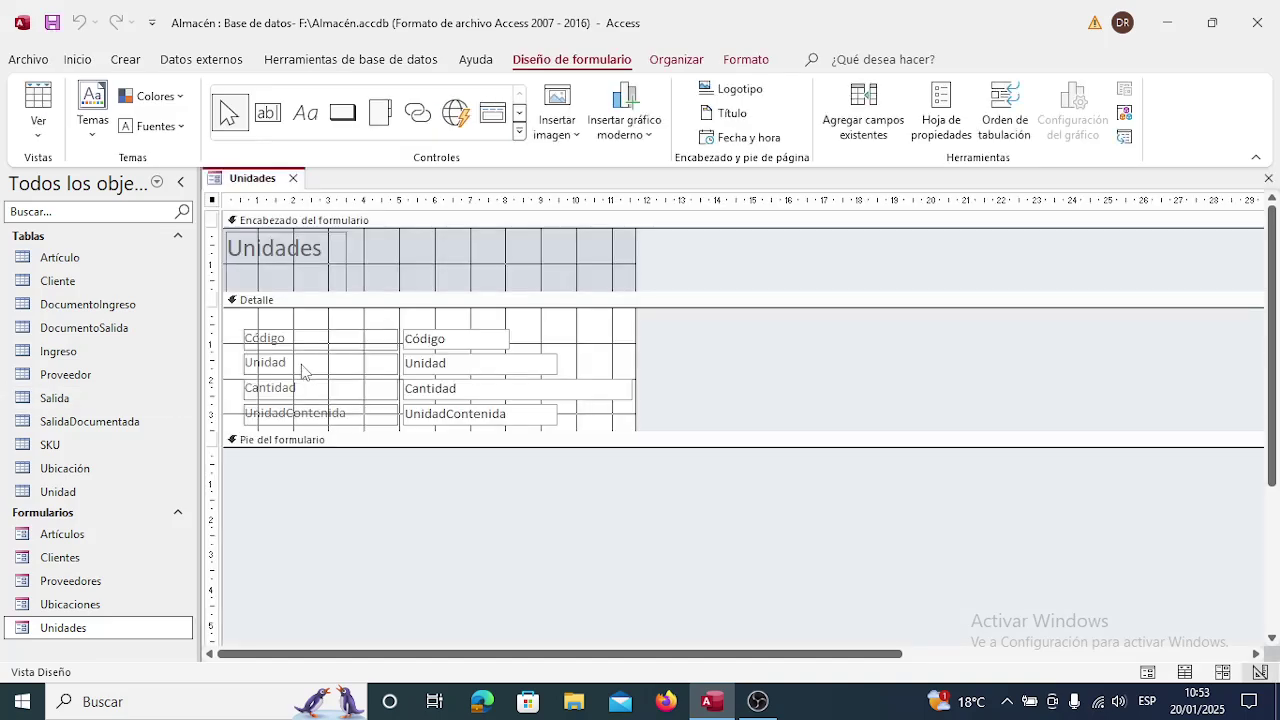
{"action": "left_click", "coordinate": [318, 396]}
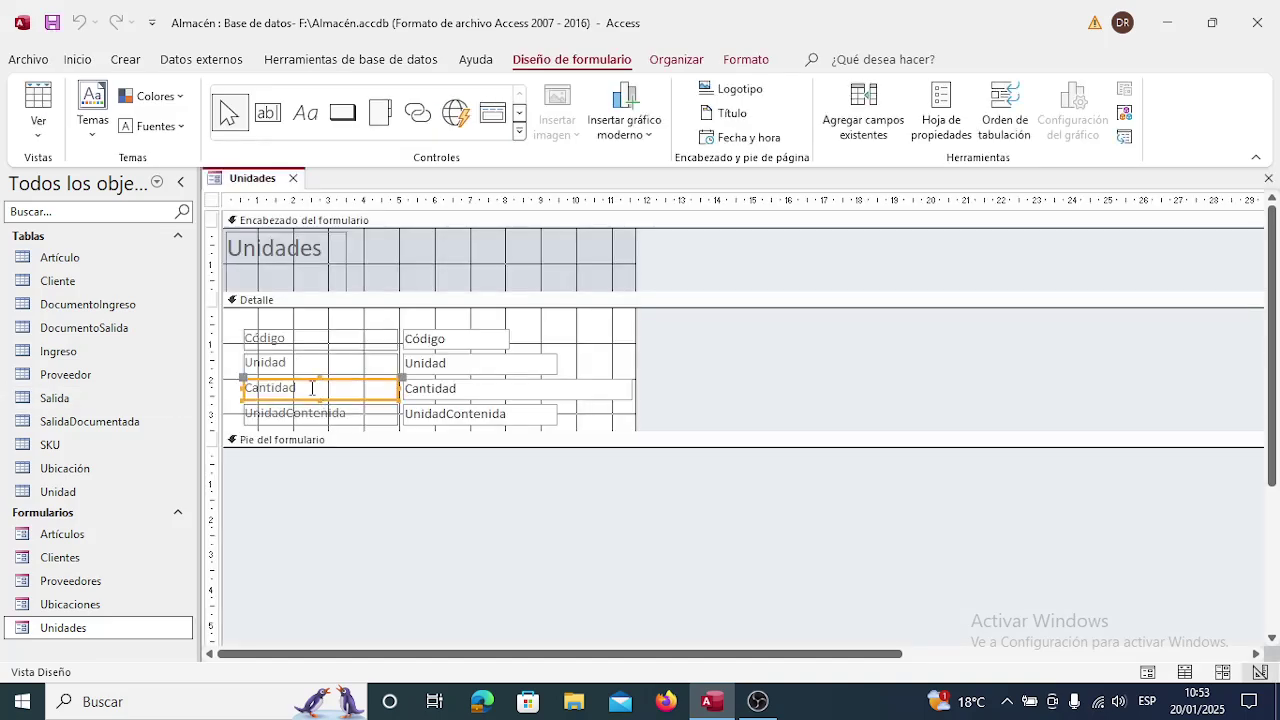
{"action": "left_click", "coordinate": [312, 388]}
{"action": "type", "text": "contenida"}
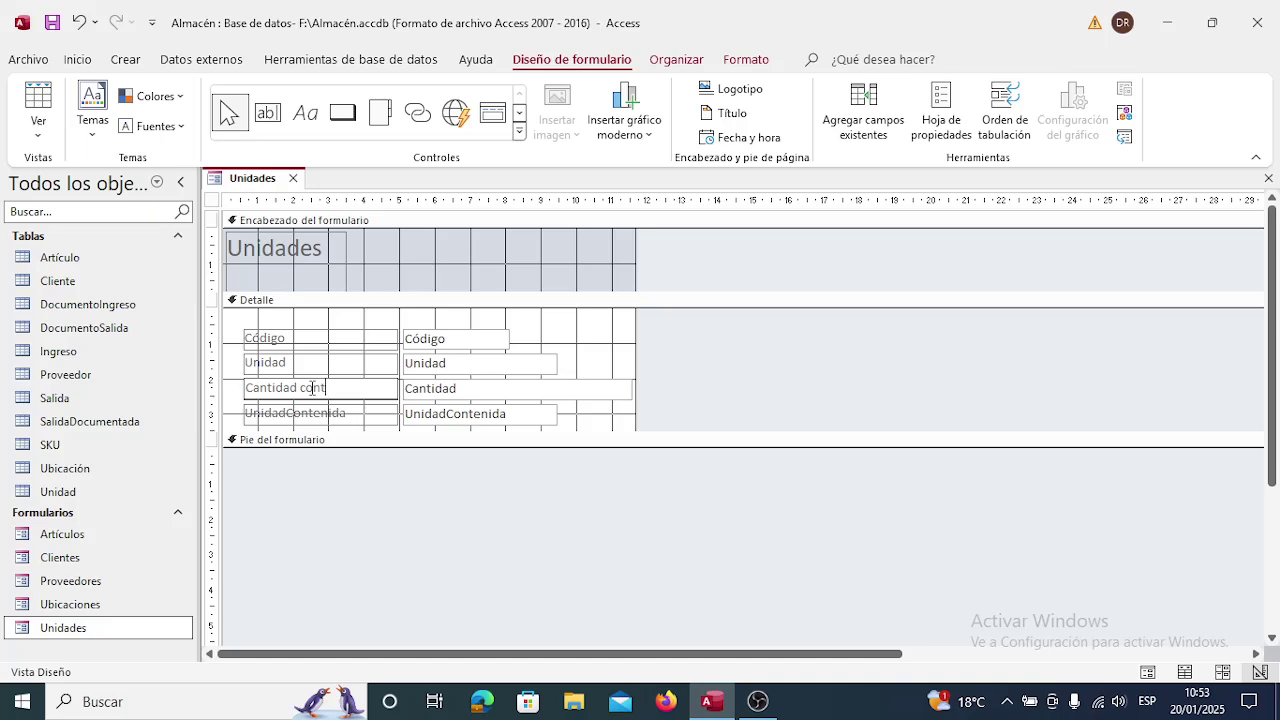
Relabel UnidadContenida as 'Unidad contenida' and save the form design.
{"action": "left_click", "coordinate": [358, 413]}
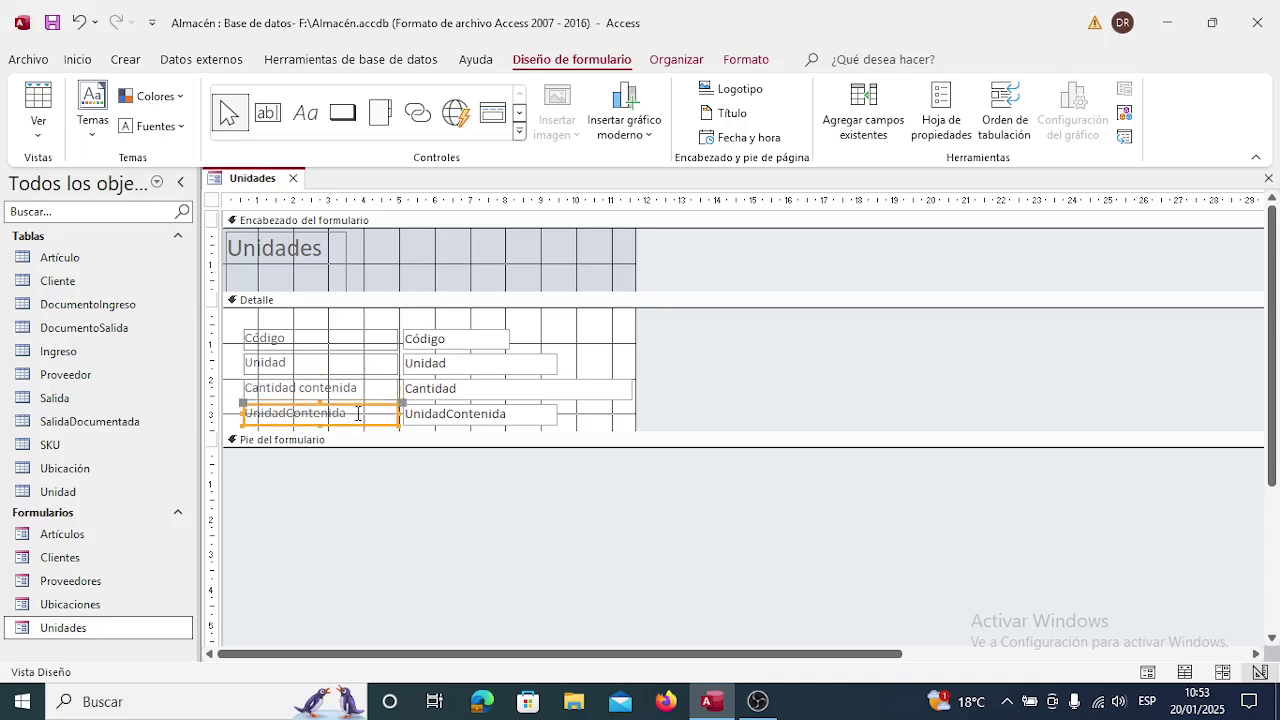
{"action": "left_click", "coordinate": [358, 413]}
{"action": "key", "text": "BackSpace"}
{"action": "key", "text": "BackSpace"}
{"action": "key", "text": "BackSpace"}
{"action": "key", "text": "BackSpace"}
{"action": "key", "text": "BackSpace"}
{"action": "key", "text": "BackSpace"}
{"action": "key", "text": "BackSpace"}
{"action": "key", "text": "BackSpace"}
{"action": "key", "text": "BackSpace"}
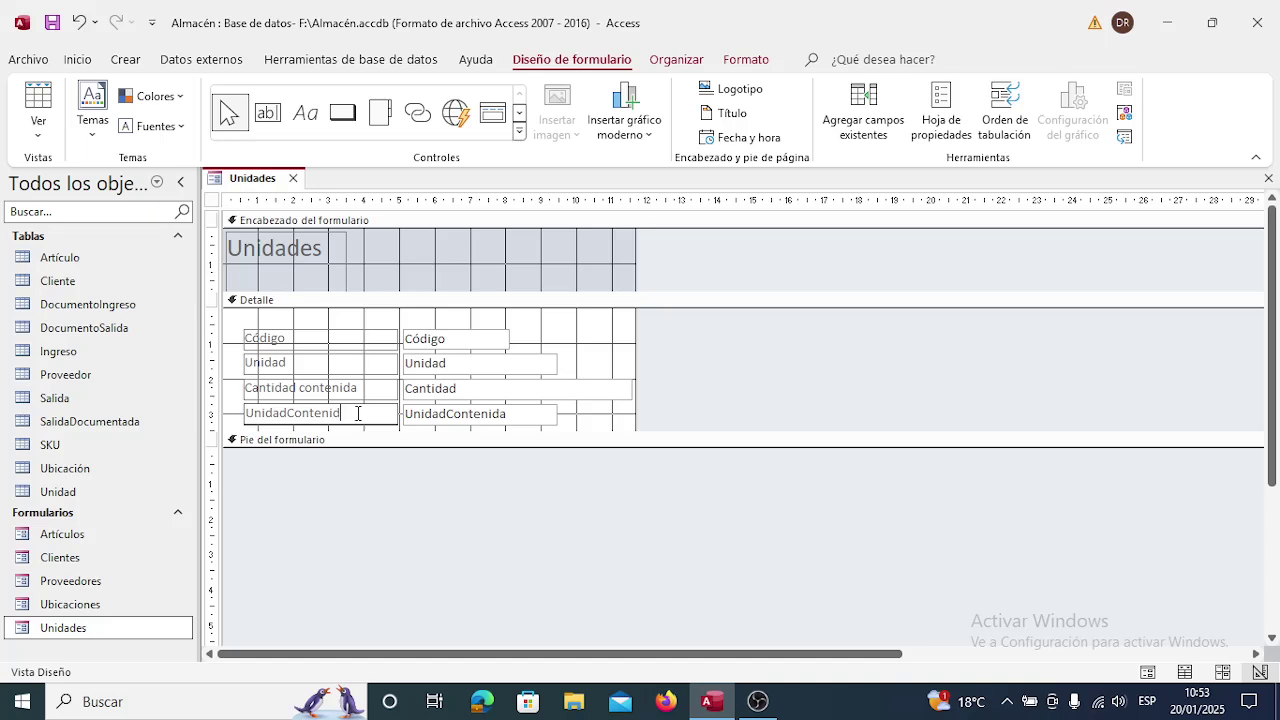
{"action": "type", "text": "contenida"}
{"action": "left_click", "coordinate": [620, 415]}
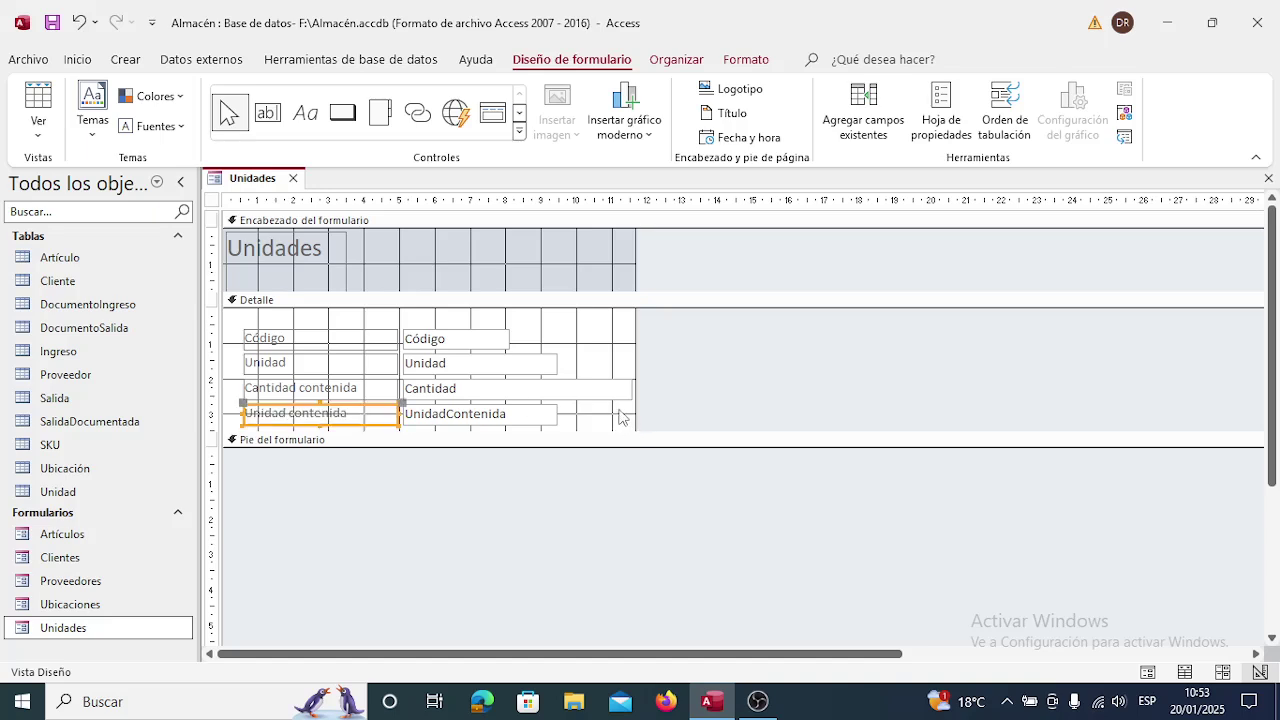
{"action": "left_click", "coordinate": [293, 178]}
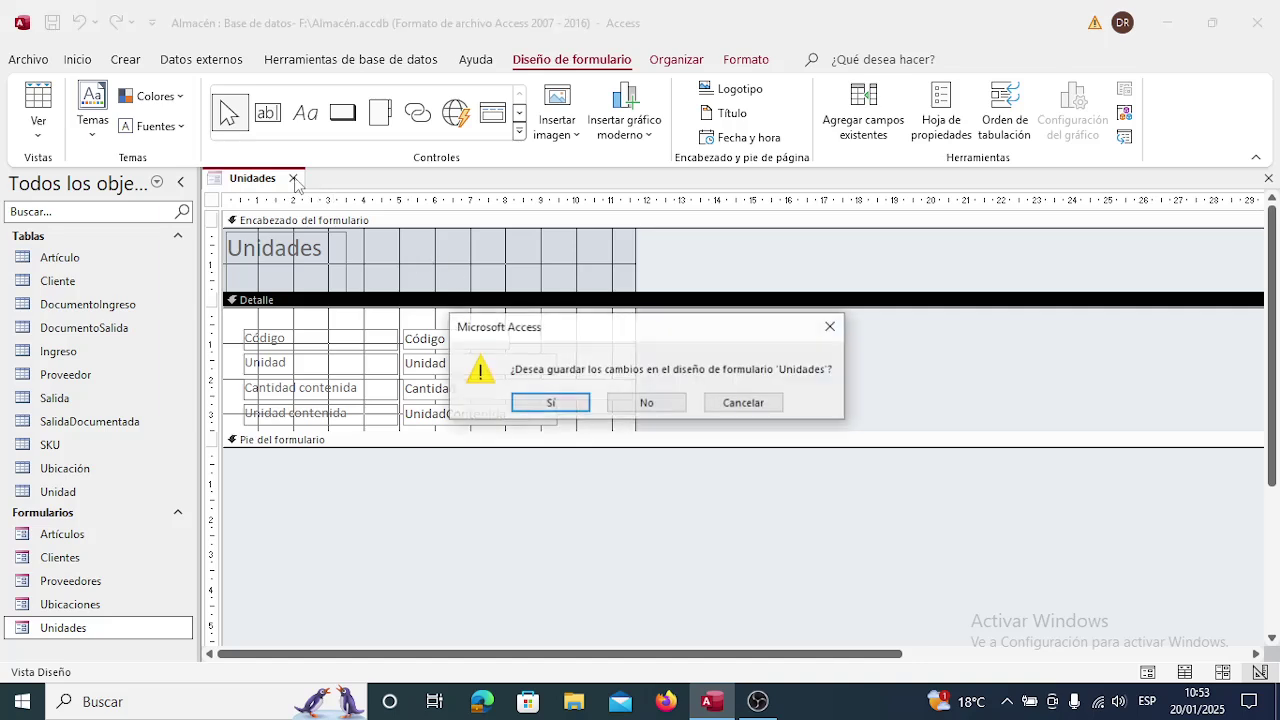
{"action": "left_click", "coordinate": [552, 400]}
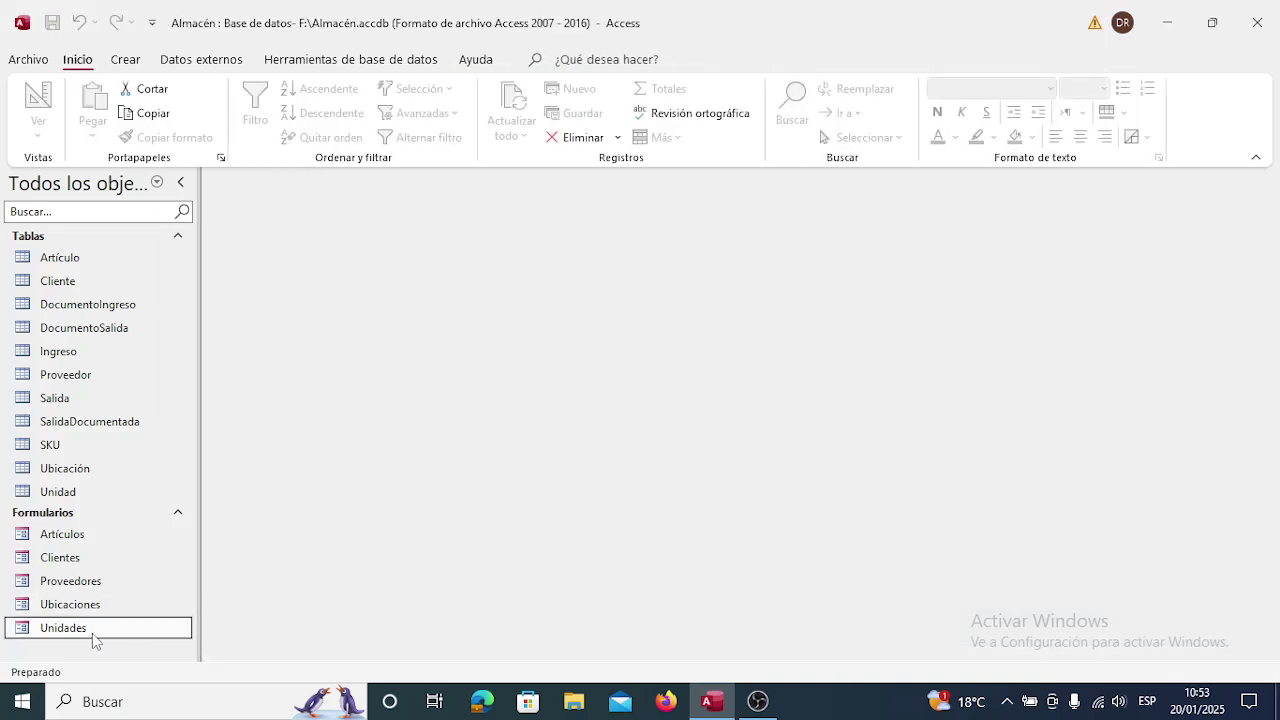
Open the Unidades form and enter 'Caja' as the first unit.
{"action": "double_click", "coordinate": [92, 628]}
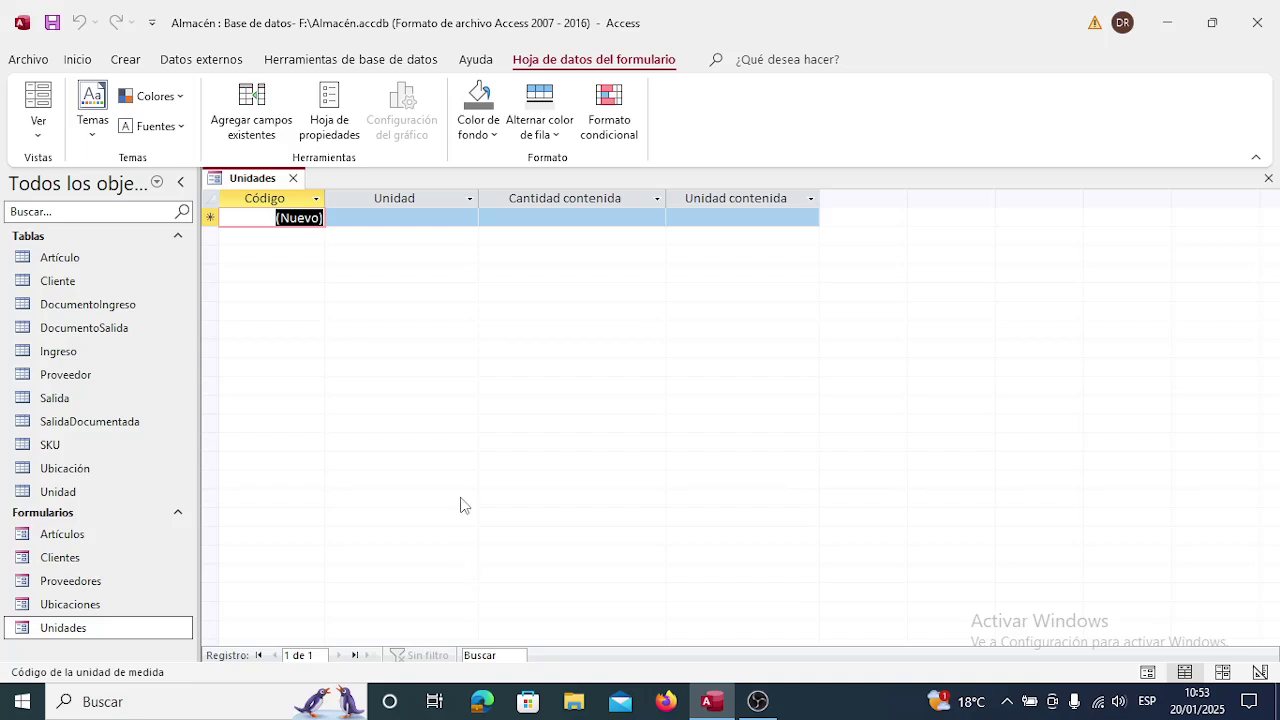
{"action": "key", "text": "Tab"}
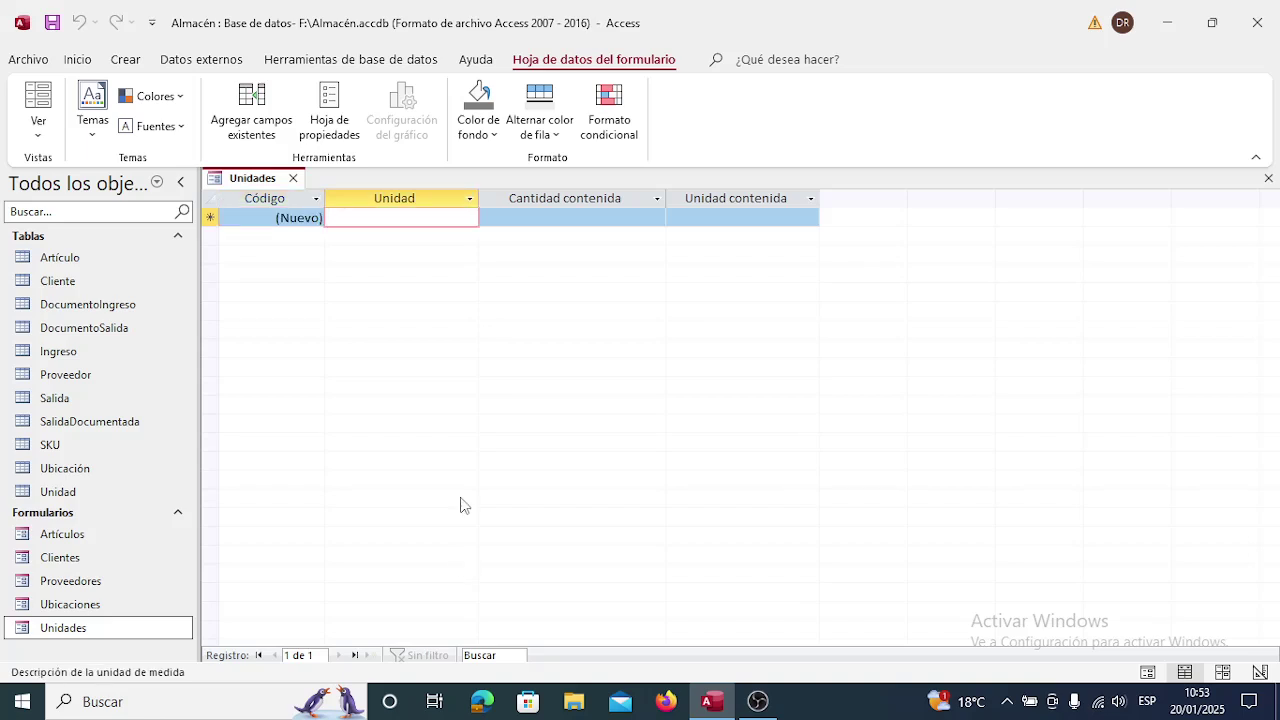
{"action": "type", "text": "Ca"}
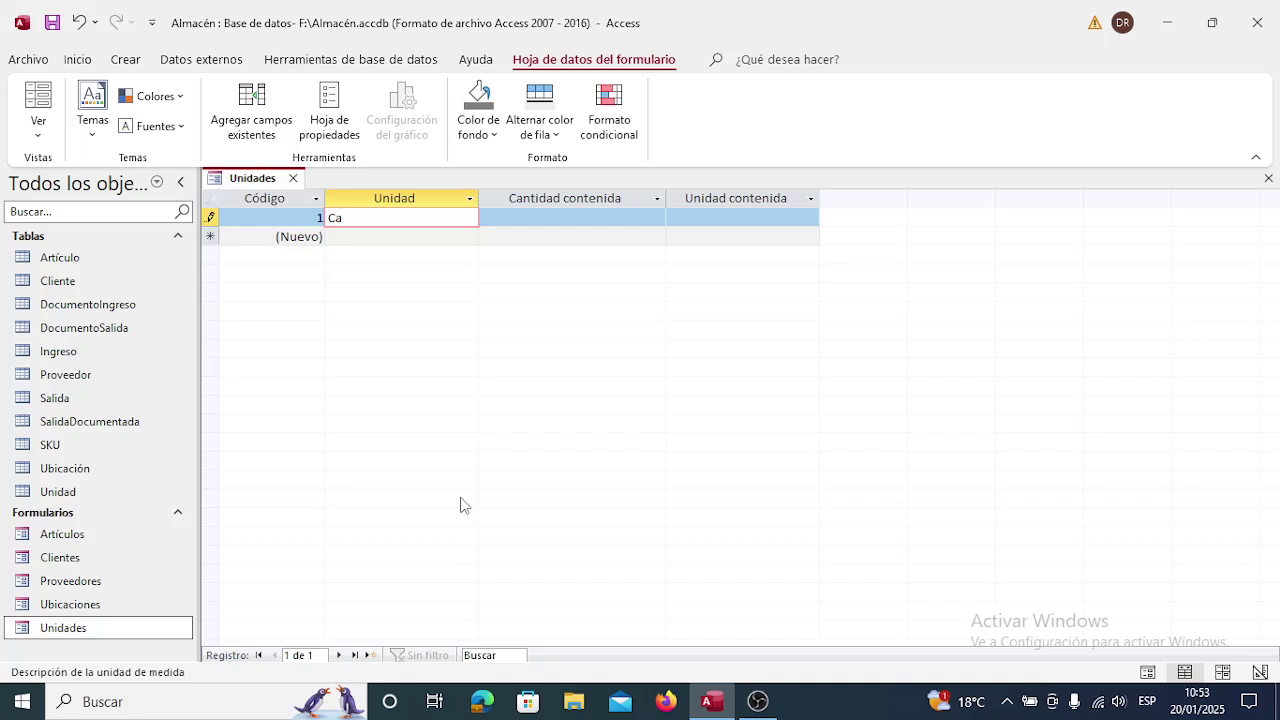
{"action": "type", "text": "ja"}
{"action": "key", "text": "Down"}
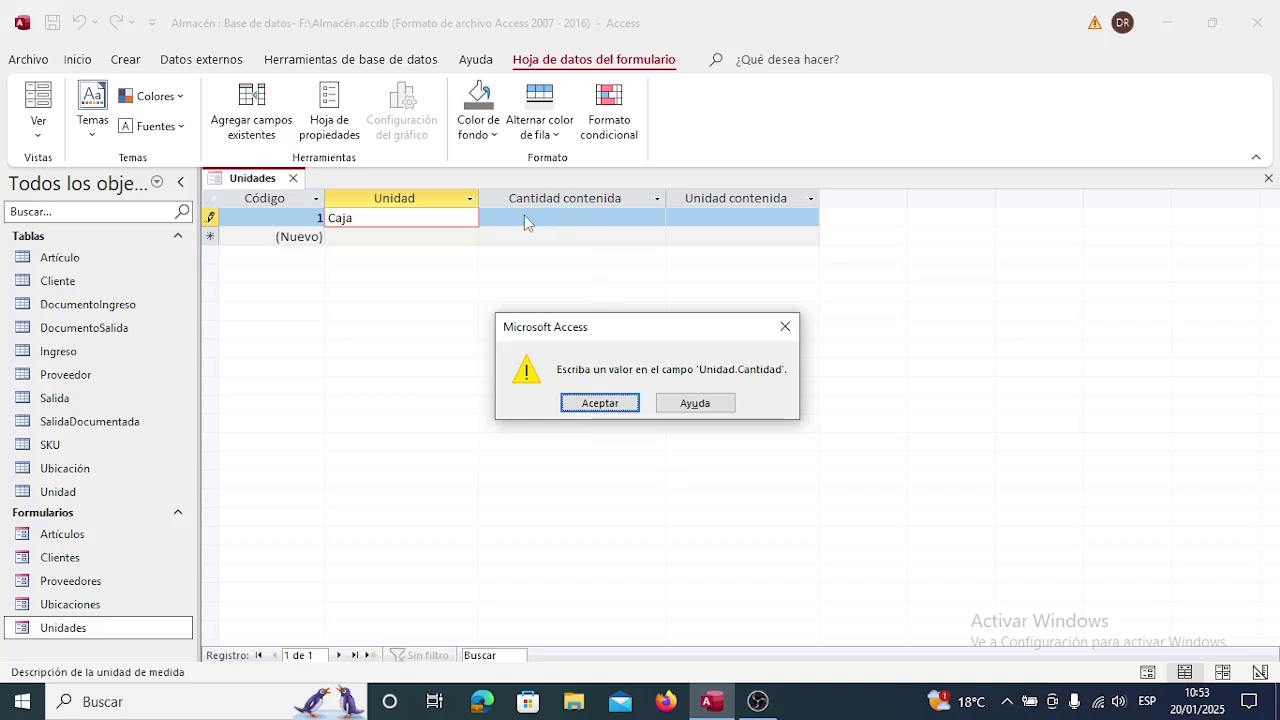
Give the Caja record Cantidad contenida 0, then move to a new record.
{"action": "left_click", "coordinate": [600, 403]}
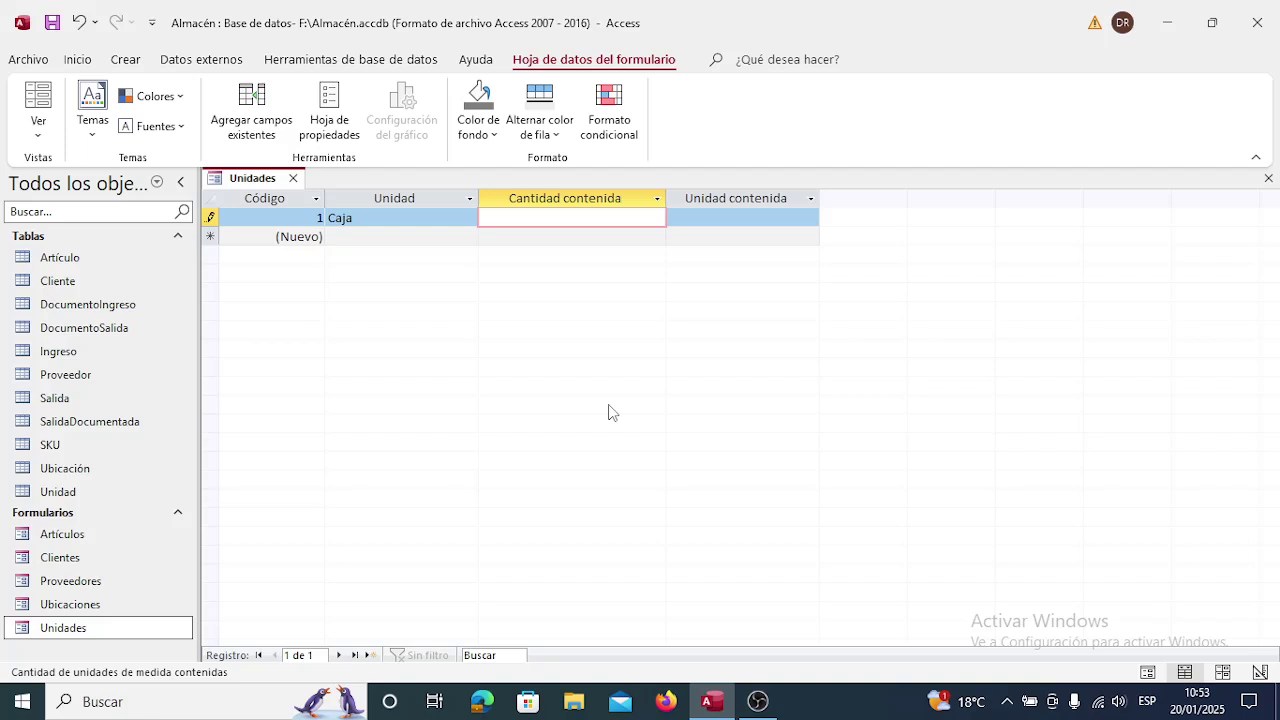
{"action": "type", "text": "0"}
{"action": "key", "text": "Down"}
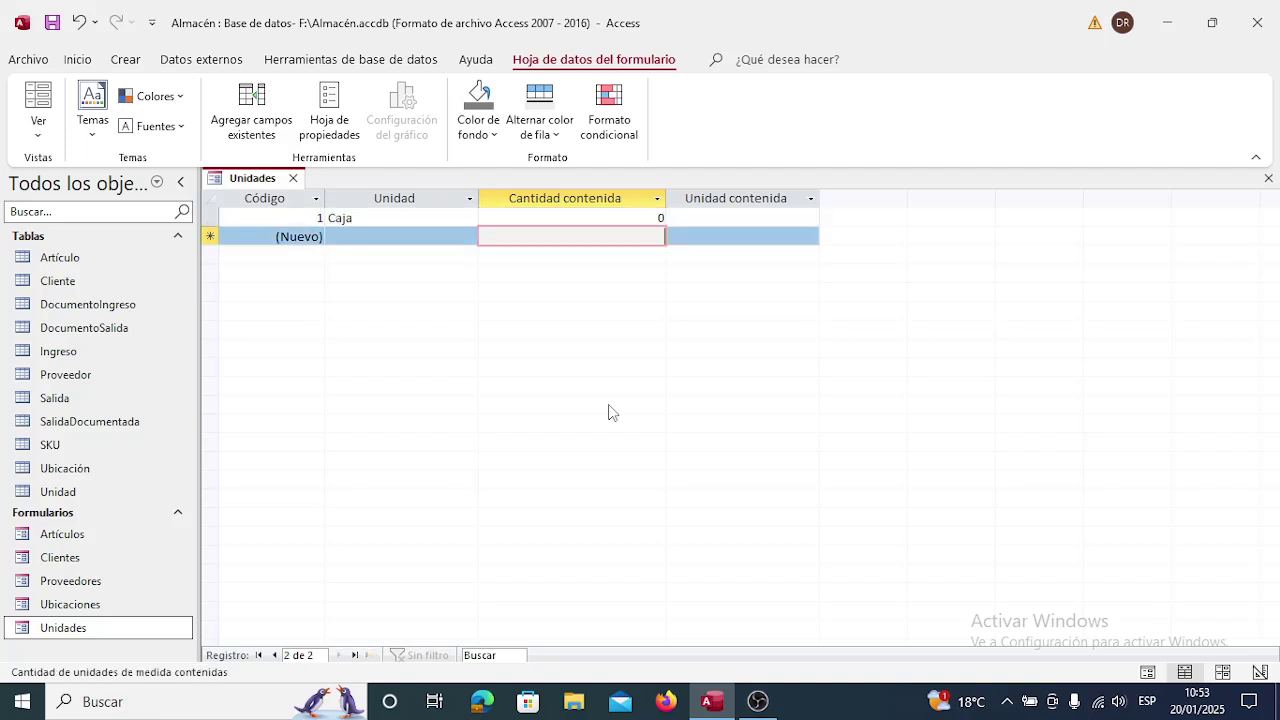
{"action": "key", "text": "Up"}
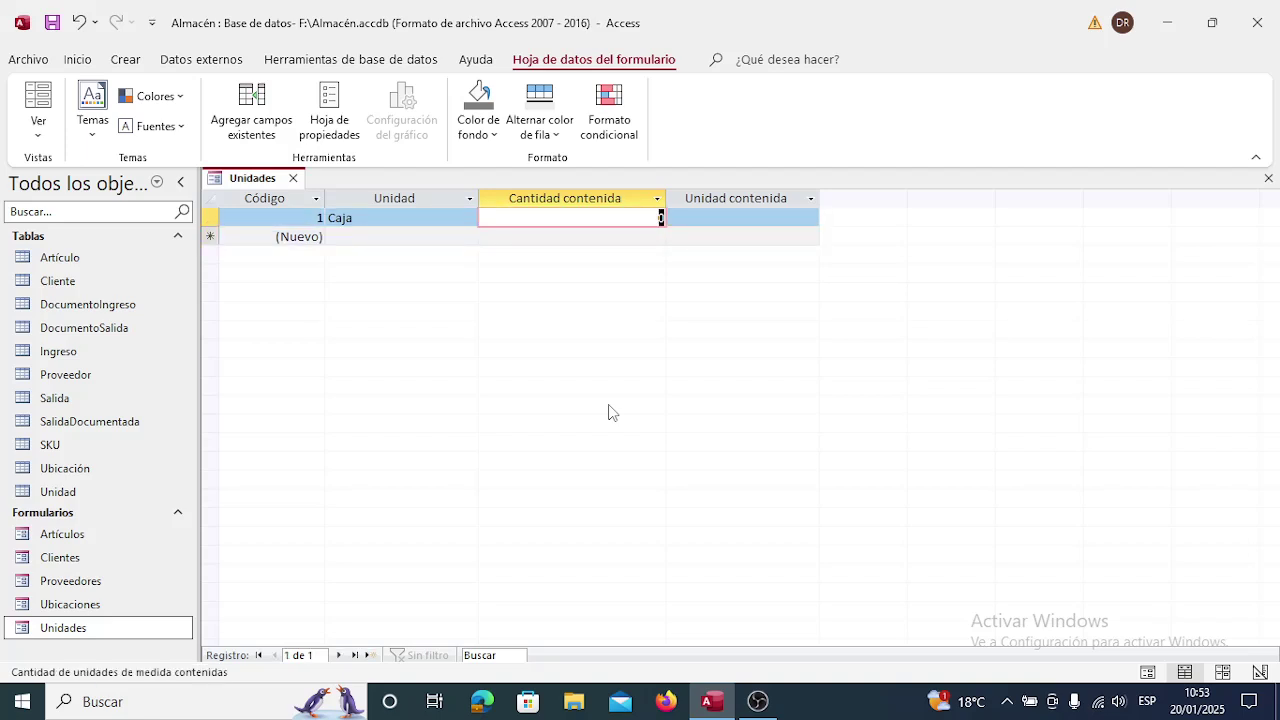
{"action": "key", "text": "shift+Tab"}
{"action": "key", "text": "Tab"}
{"action": "key", "text": "shift+Tab"}
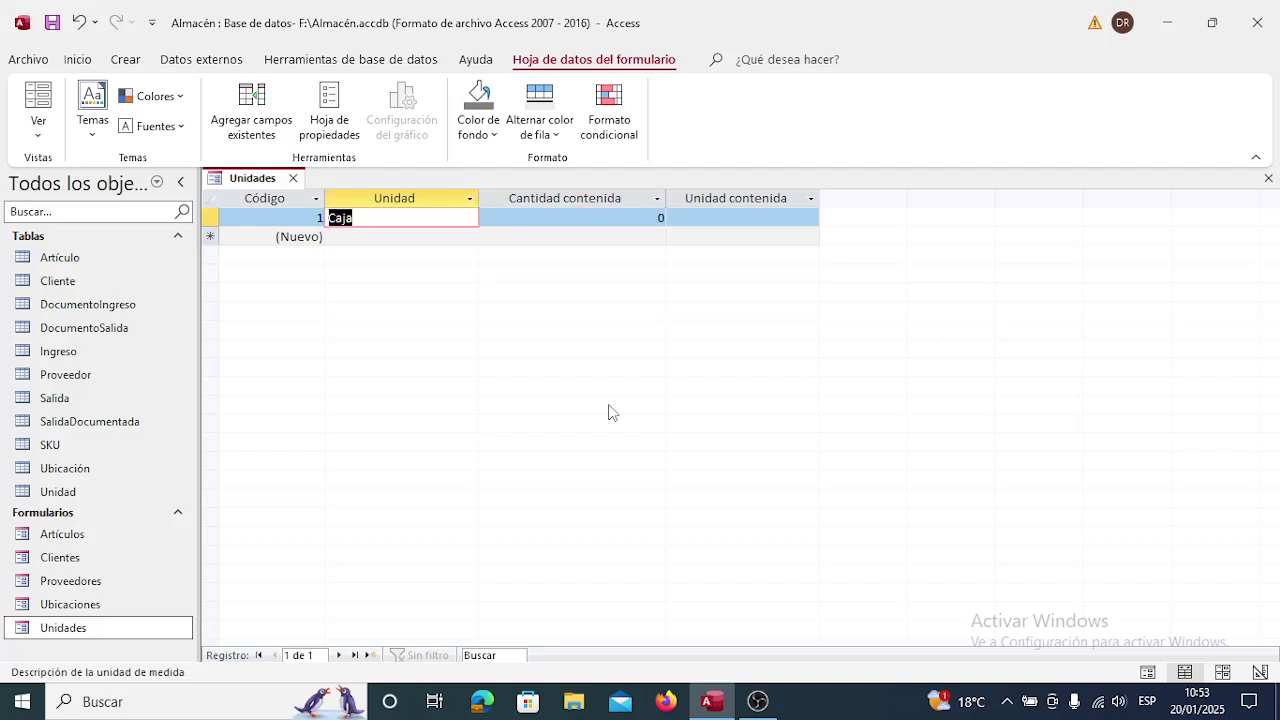
{"action": "key", "text": "Down"}
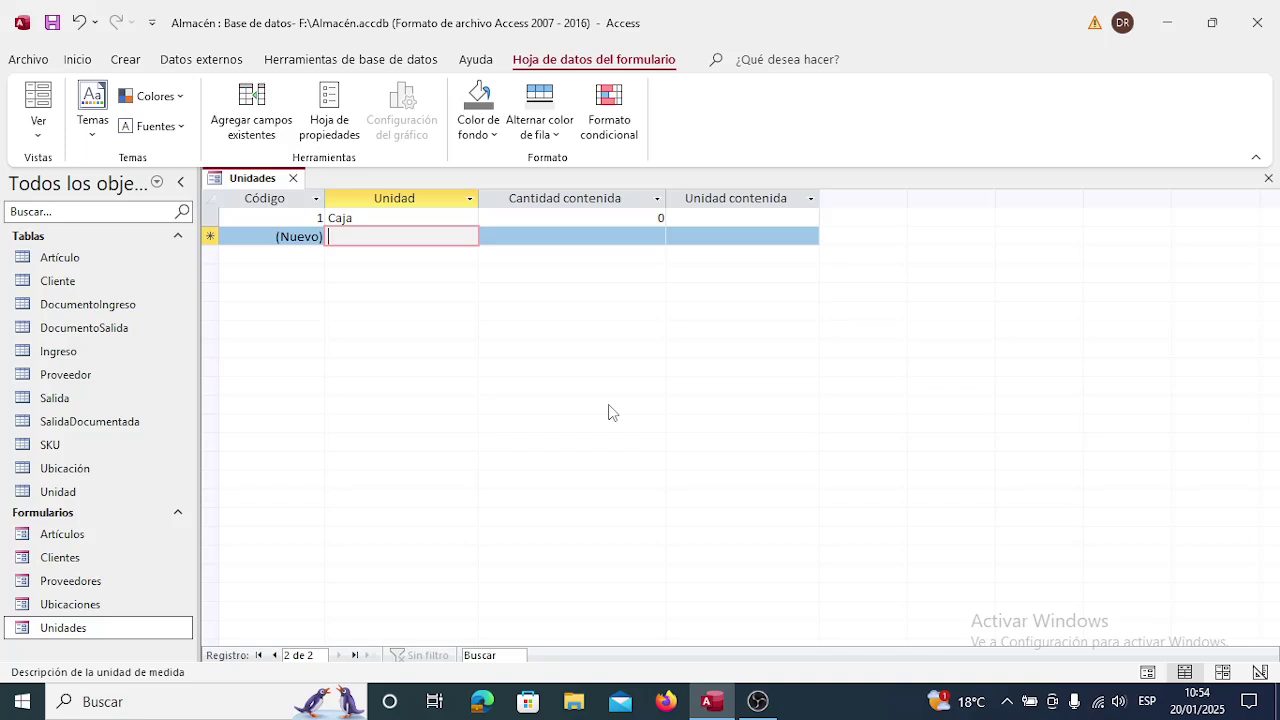
Add a Caja record containing 12 Piezas.
{"action": "type", "text": "Caja"}
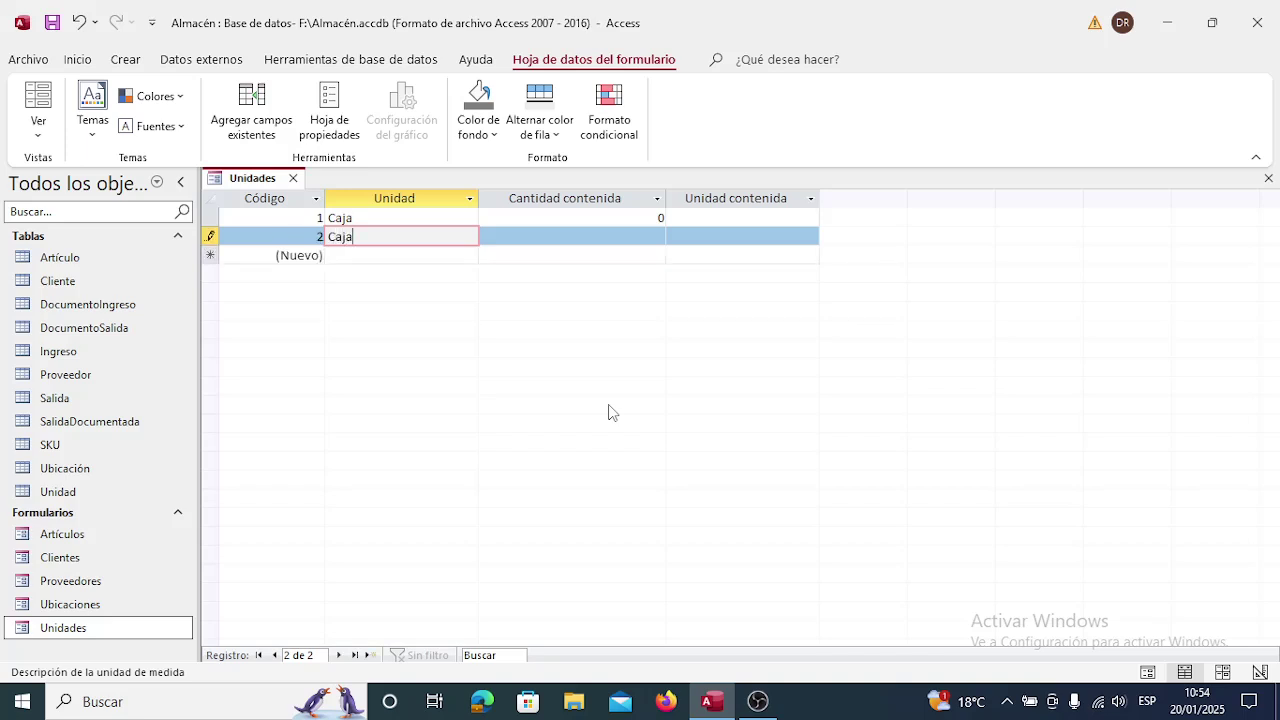
{"action": "key", "text": "Tab"}
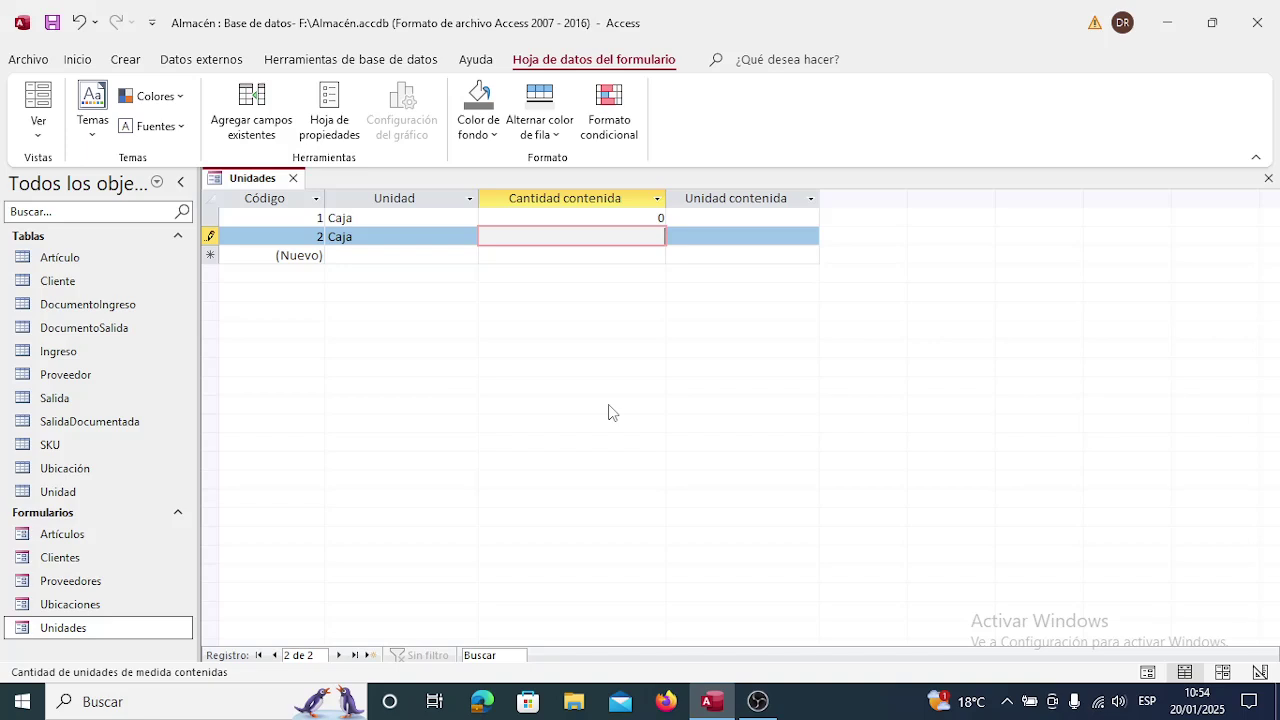
{"action": "type", "text": "12"}
{"action": "key", "text": "Tab"}
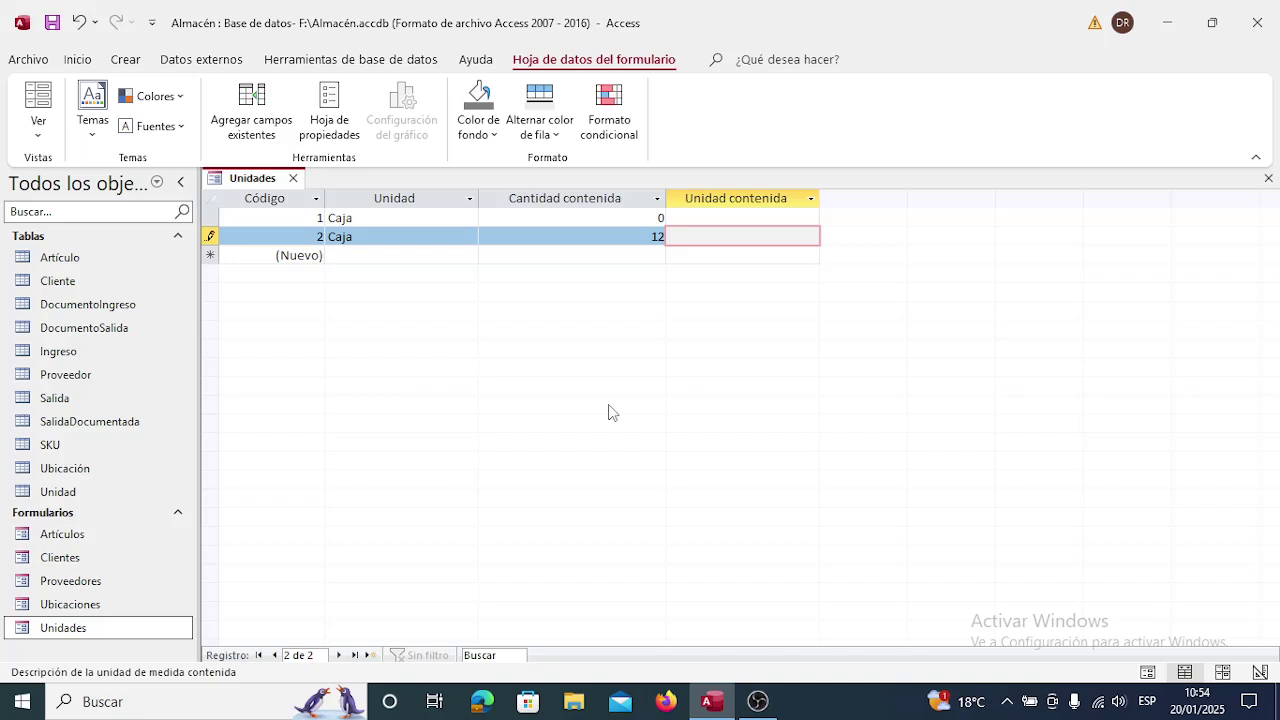
{"action": "type", "text": "Piezas"}
{"action": "key", "text": "Down"}
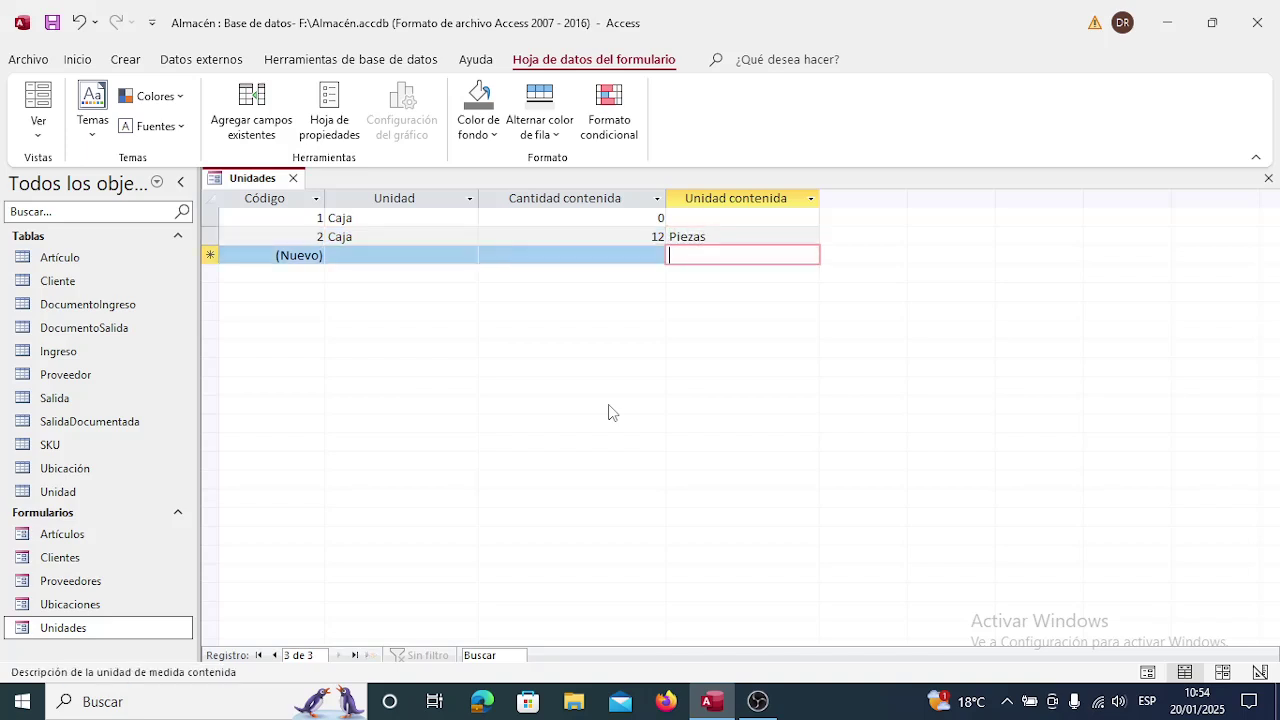
{"action": "key", "text": "shift+Tab"}
{"action": "key", "text": "shift+Tab"}
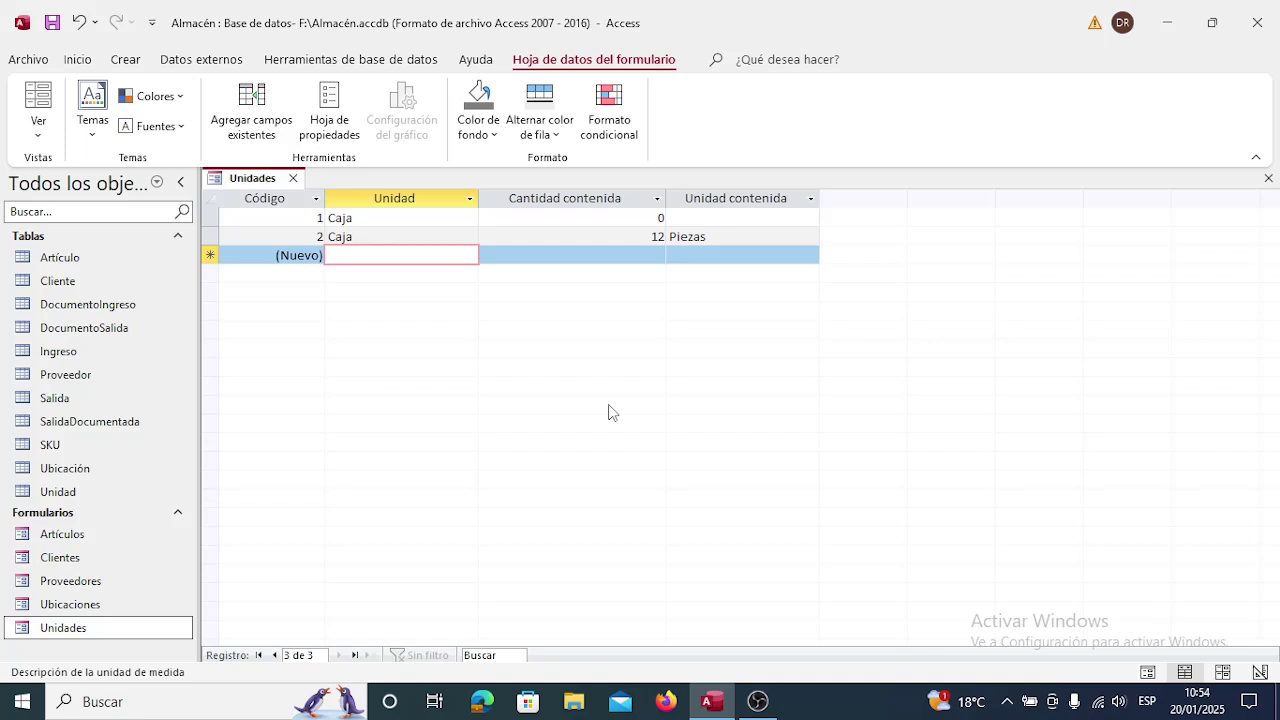
Add a Pieza record with quantity 0.
{"action": "type", "text": "Pieza"}
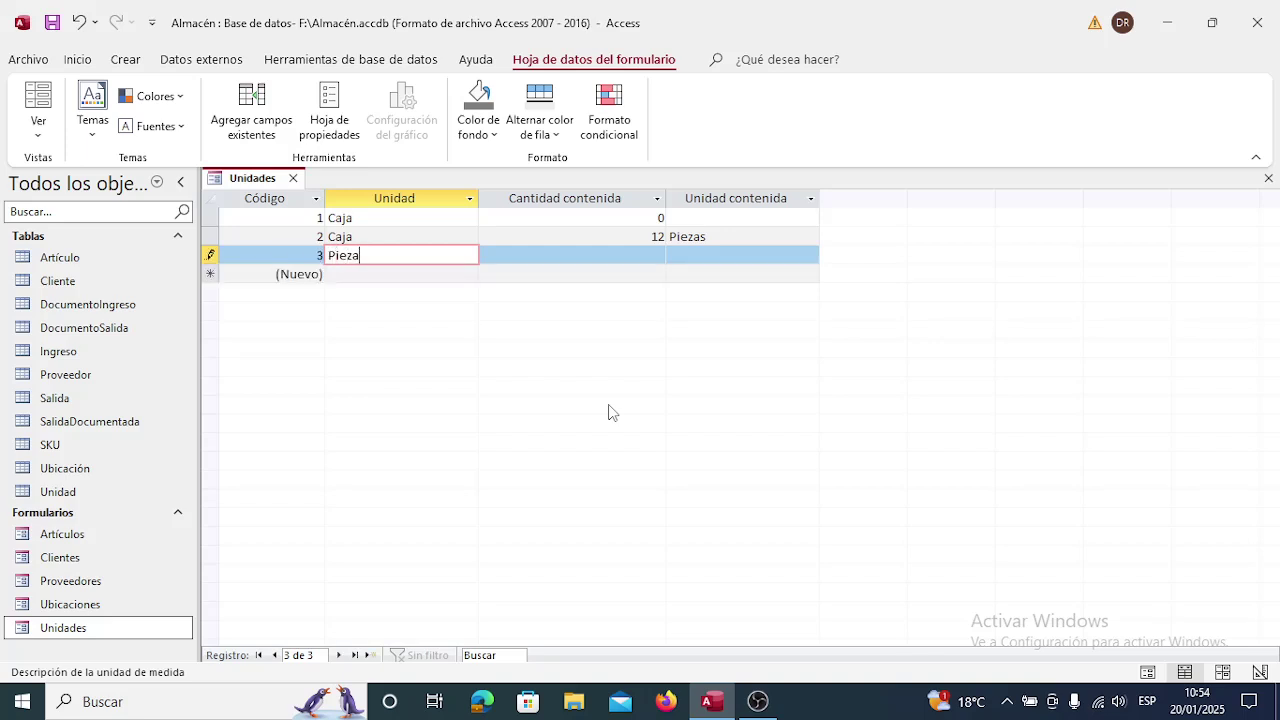
{"action": "key", "text": "Tab"}
{"action": "type", "text": "0"}
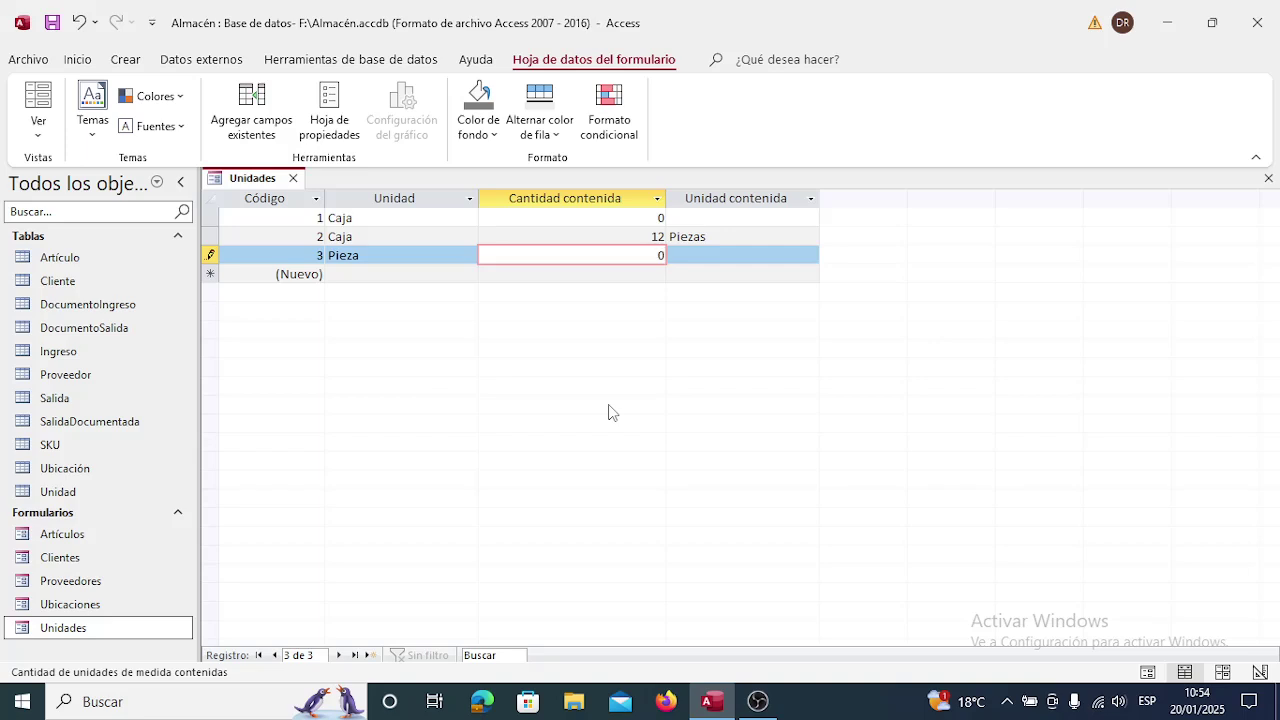
{"action": "key", "text": "Down"}
{"action": "key", "text": "shift+Tab"}
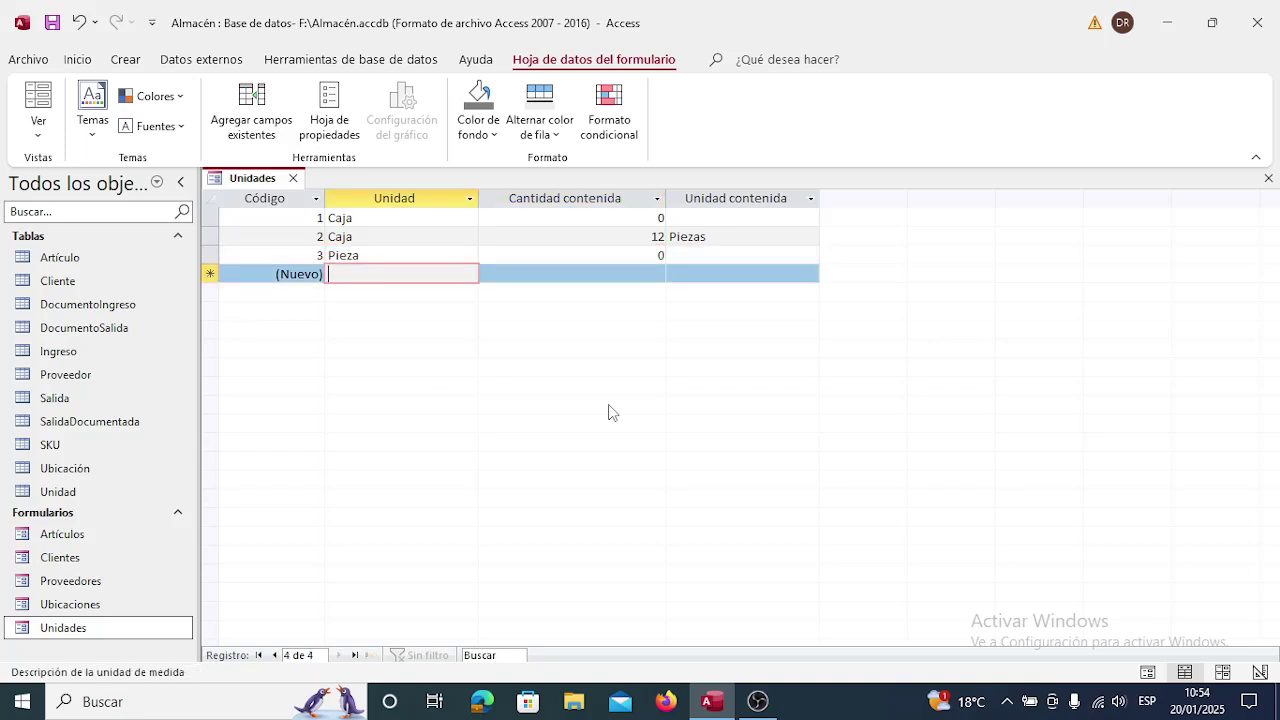
Add a Bolsa record with quantity 0 after the required-value warning.
{"action": "type", "text": "Bolsa"}
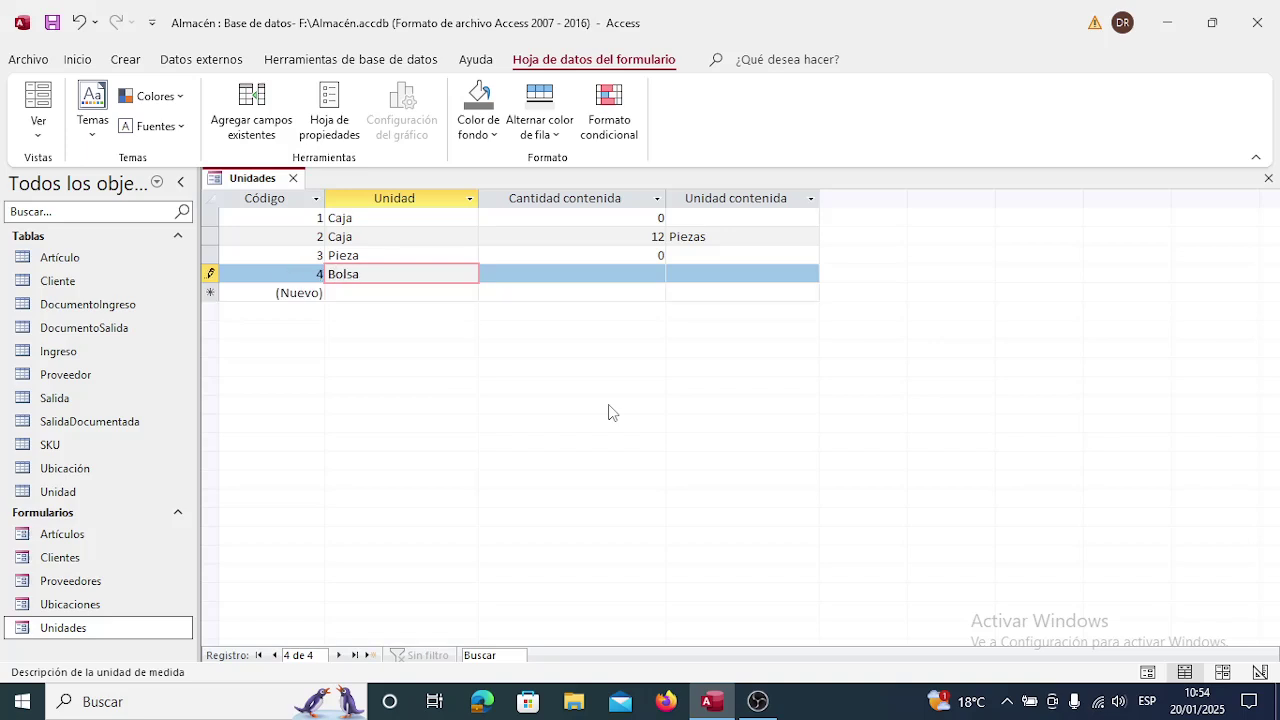
{"action": "key", "text": "Down"}
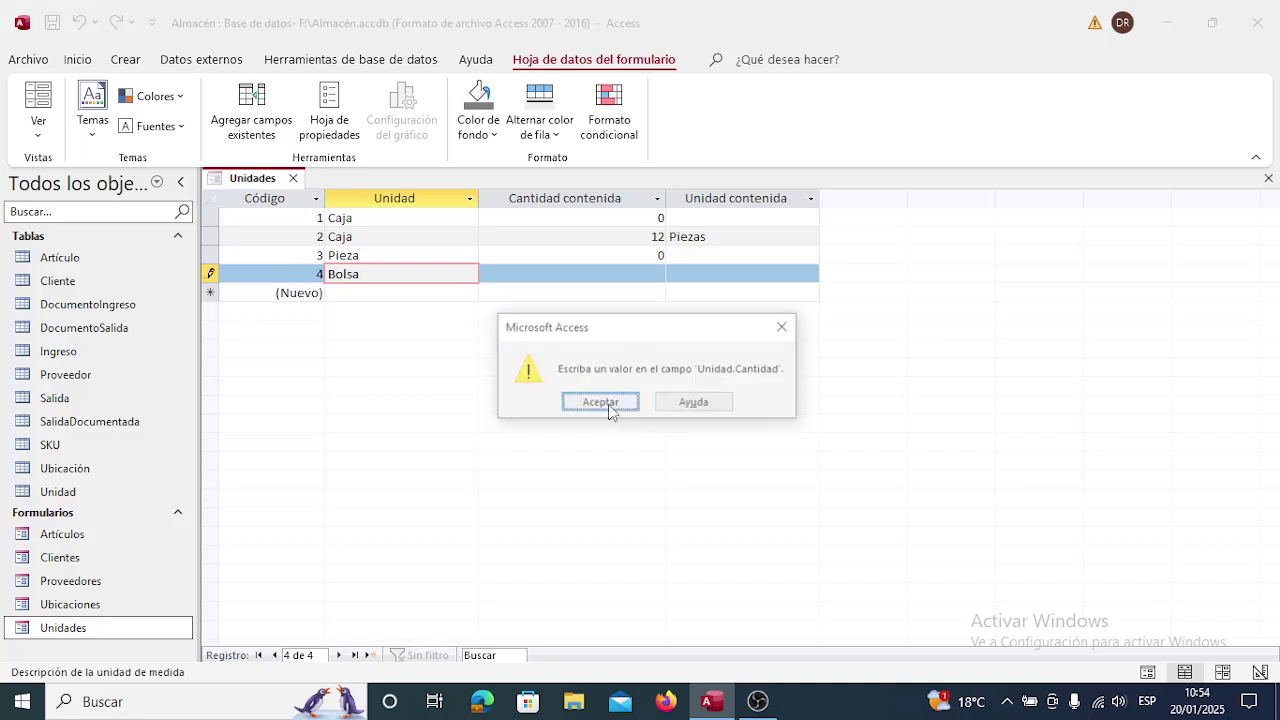
{"action": "left_click", "coordinate": [600, 403]}
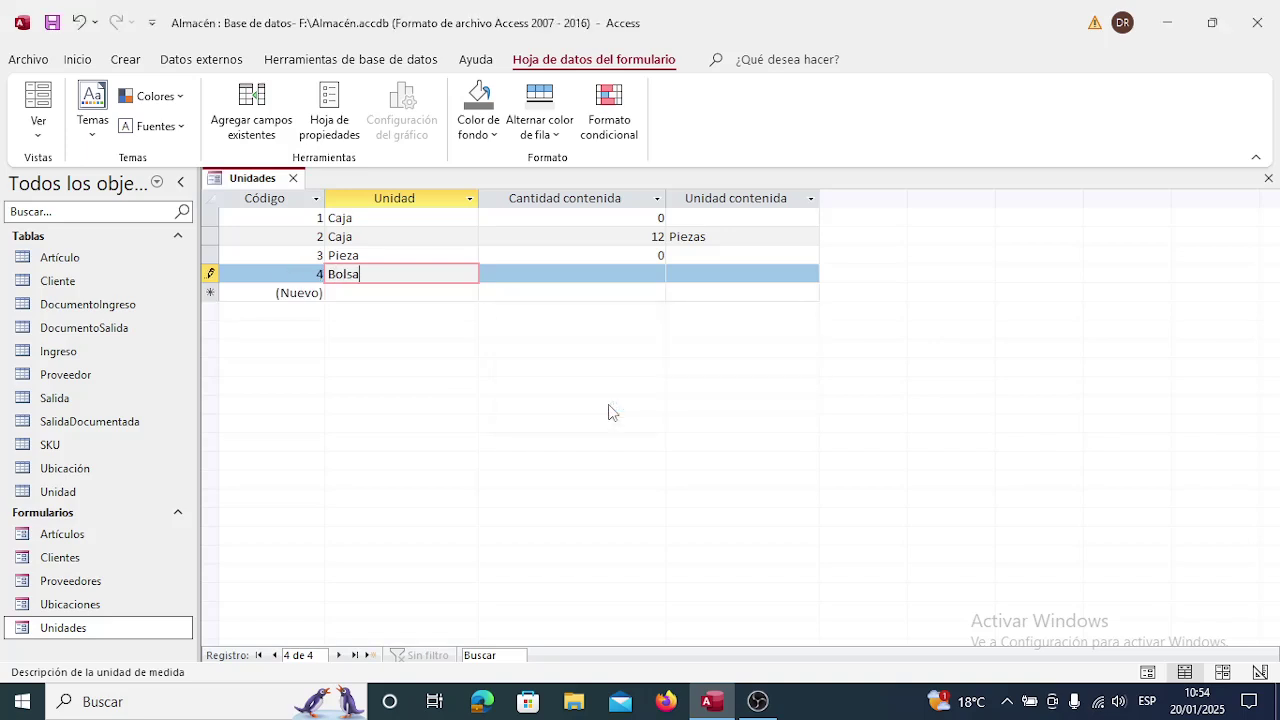
{"action": "type", "text": "0"}
{"action": "key", "text": "Down"}
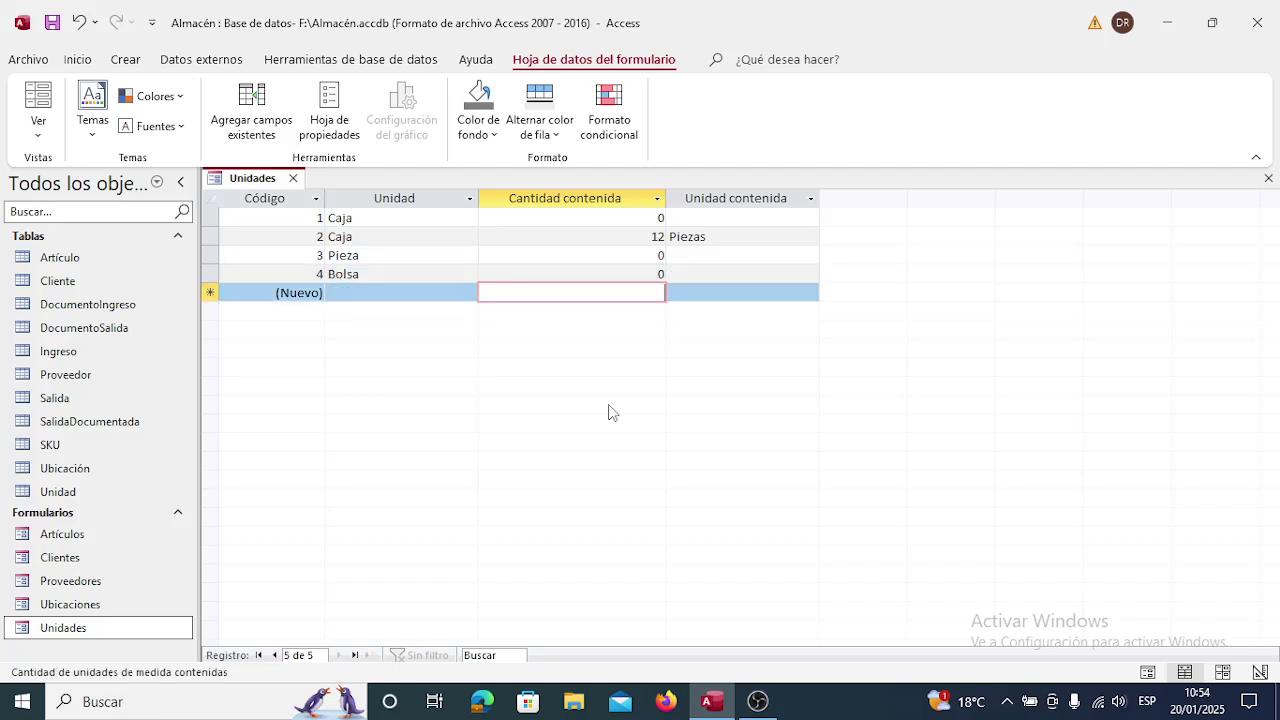
{"action": "key", "text": "Left"}
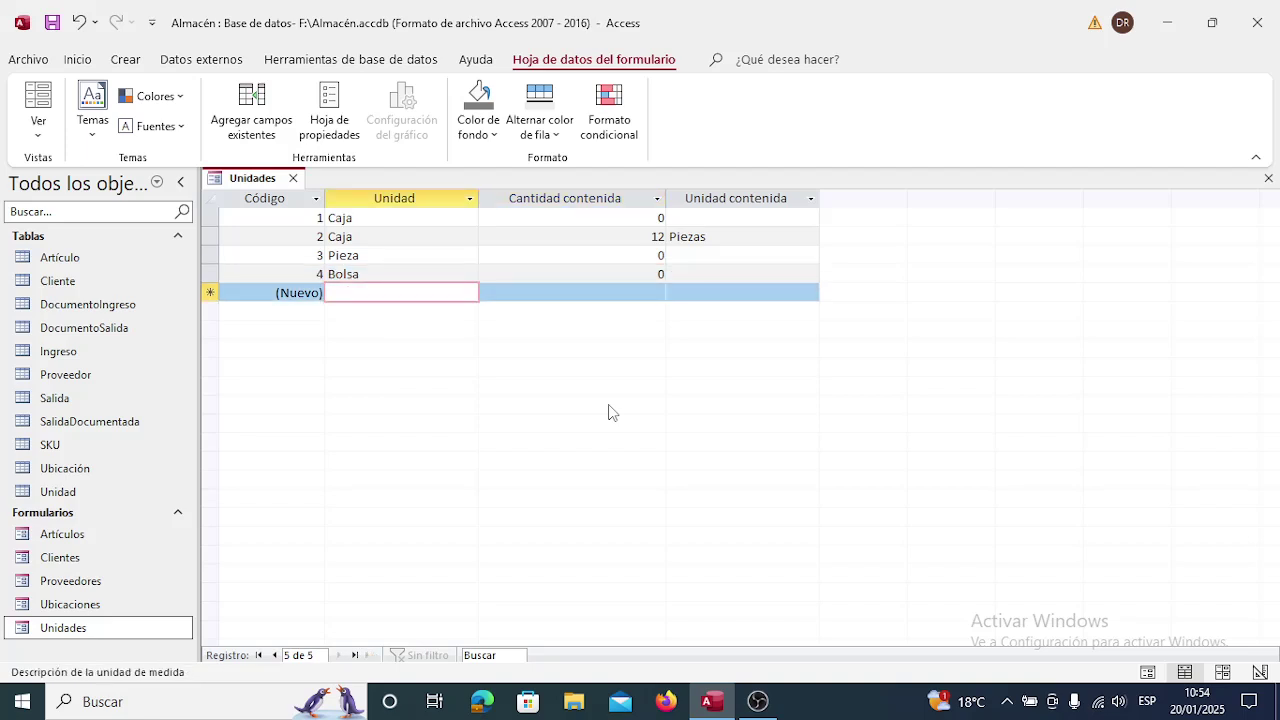
Add a Kilogramo record with quantity 0.
{"action": "type", "text": "Kilogramo"}
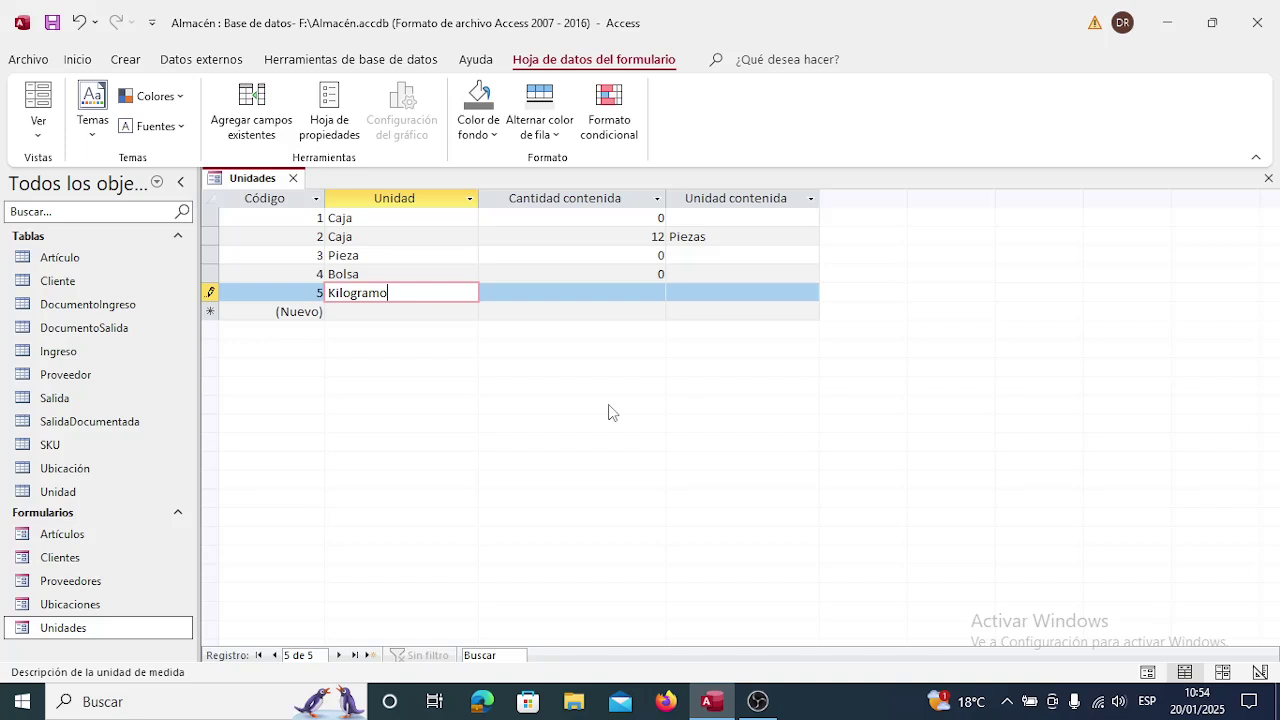
{"action": "key", "text": "Tab"}
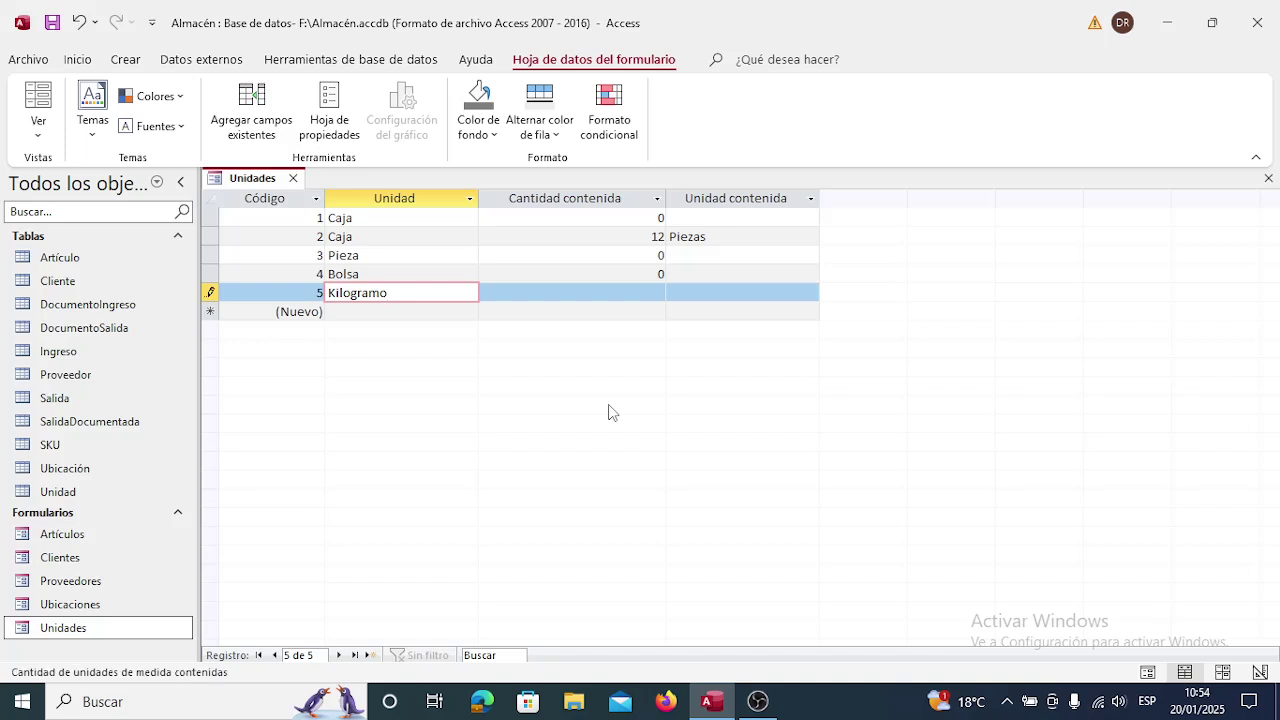
{"action": "type", "text": "0"}
{"action": "key", "text": "Down"}
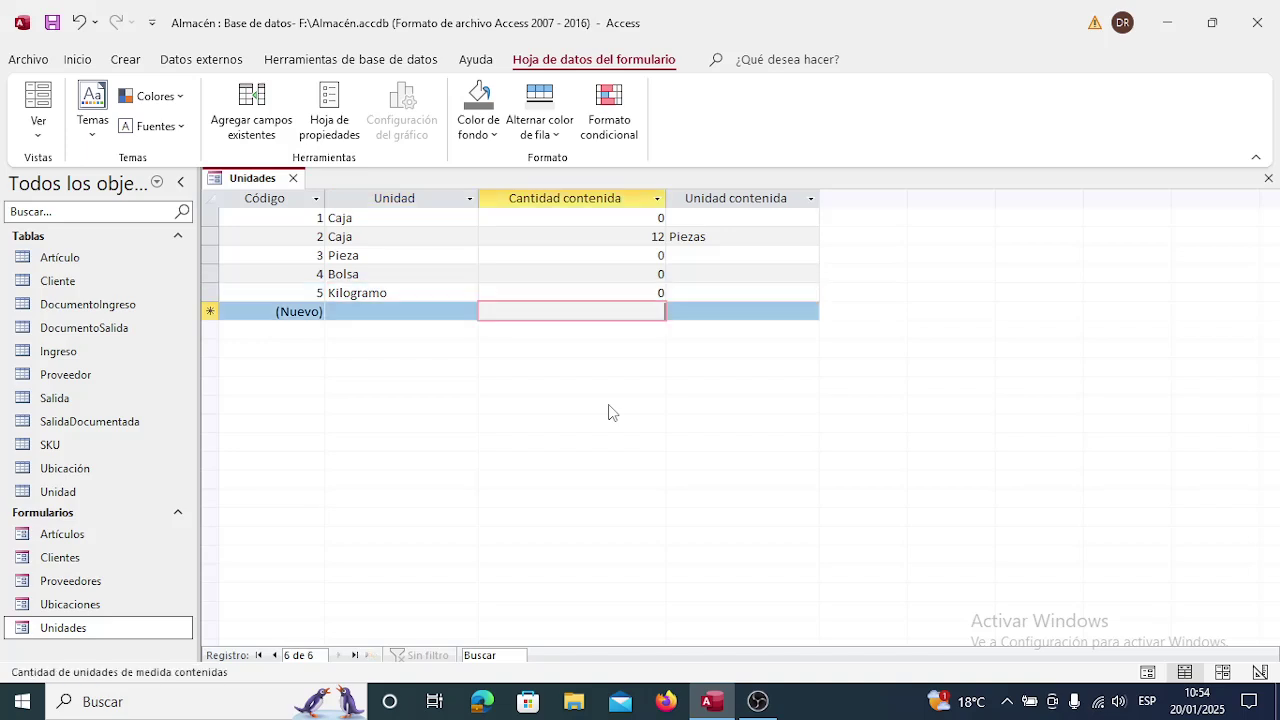
{"action": "key", "text": "shift+Tab"}
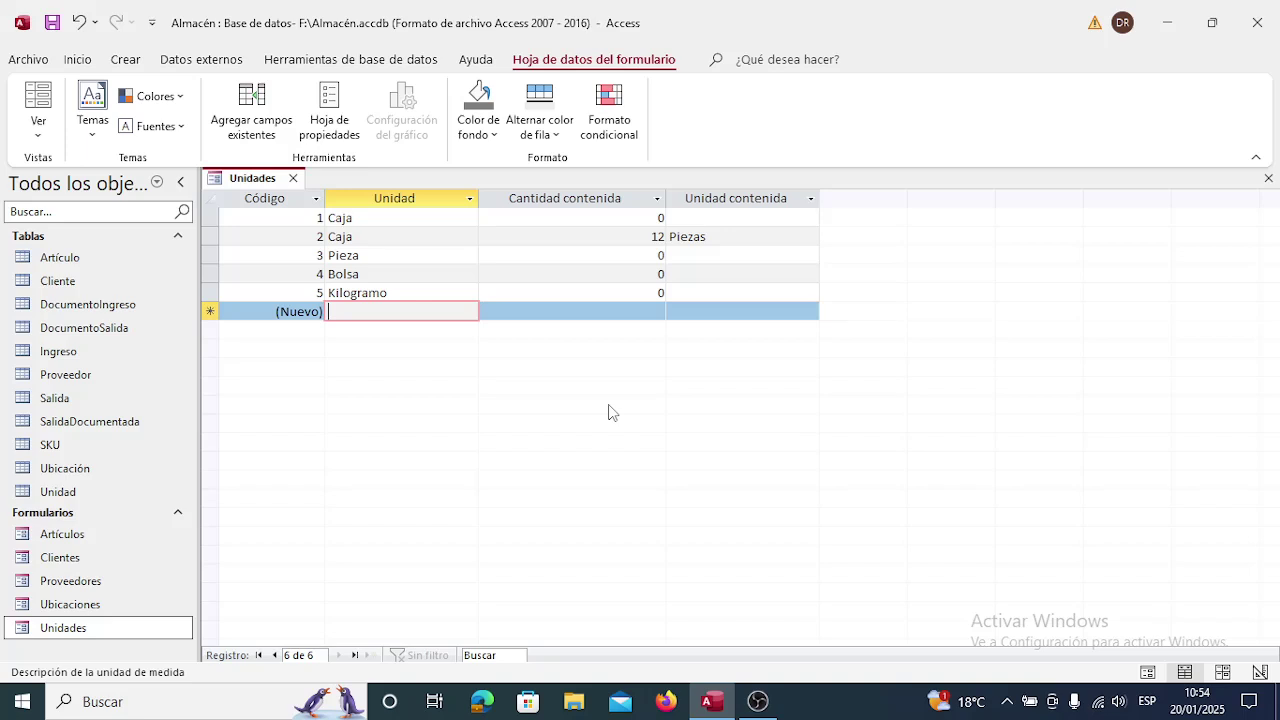
{"action": "key", "text": "Up"}
{"action": "key", "text": "Up"}
{"action": "key", "text": "Up"}
{"action": "key", "text": "Up"}
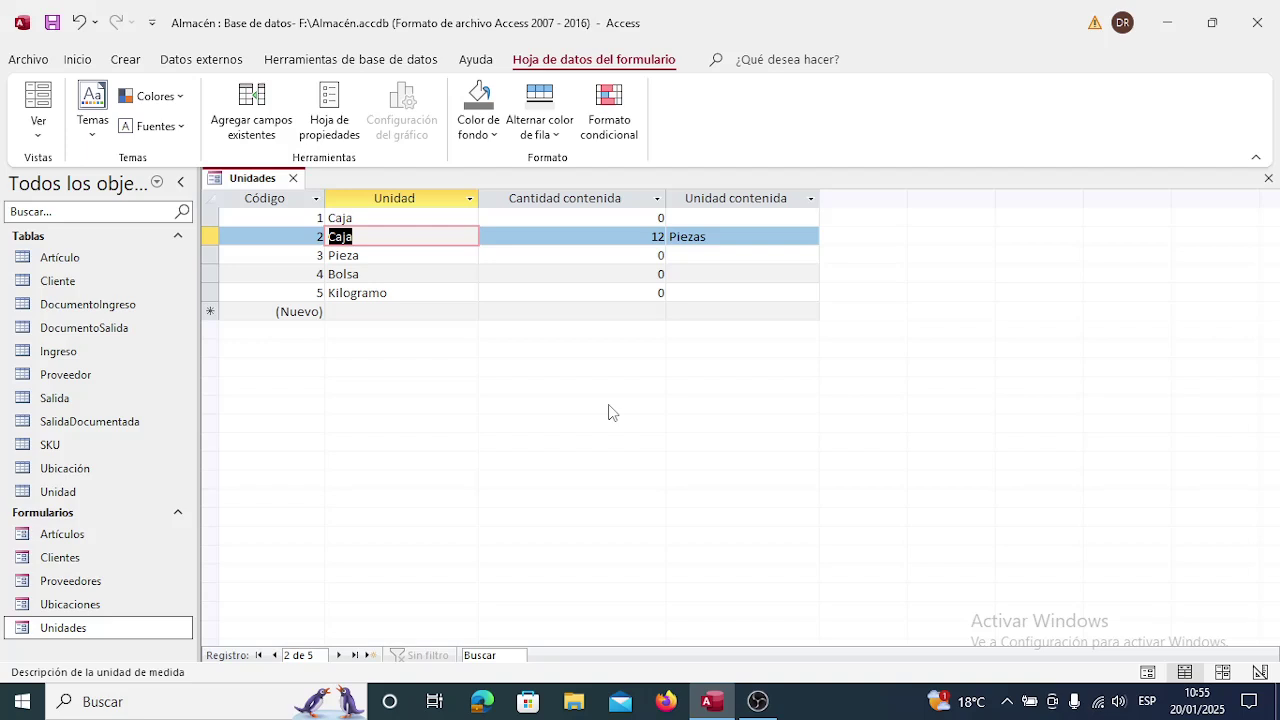
{"action": "key", "text": "Down"}
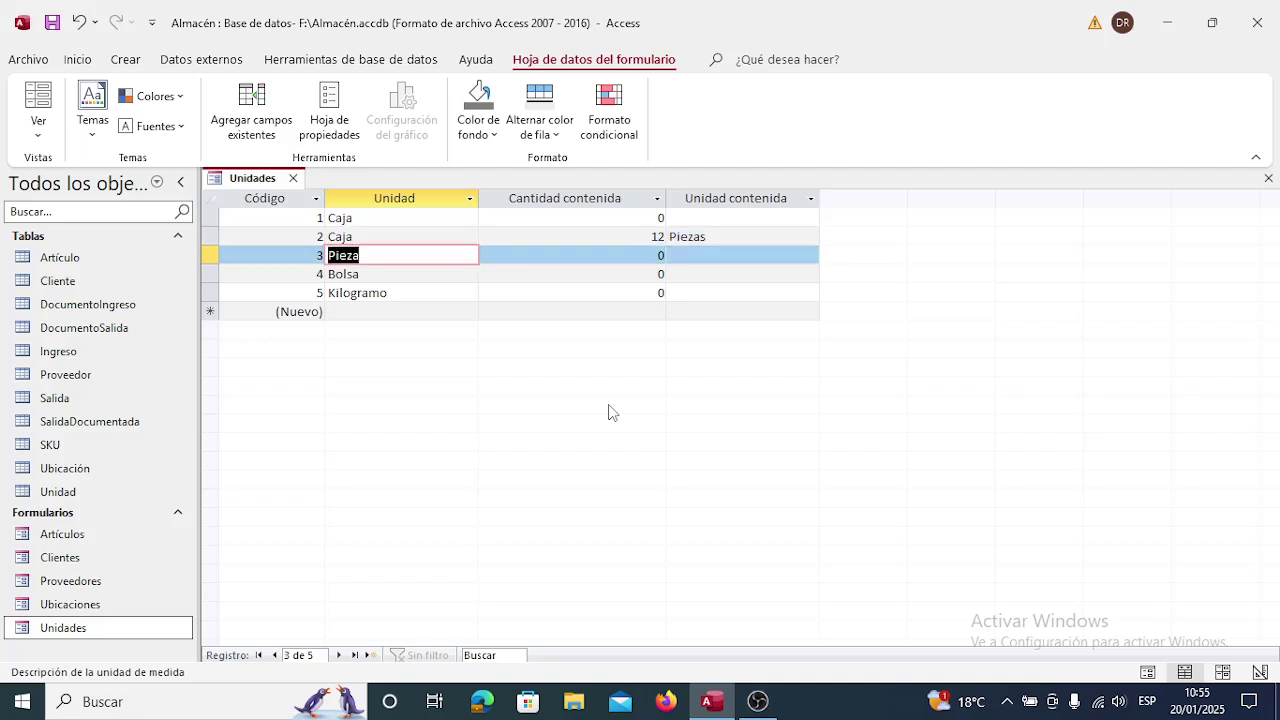
{"action": "key", "text": "Down"}
{"action": "key", "text": "Down"}
{"action": "key", "text": "Down"}
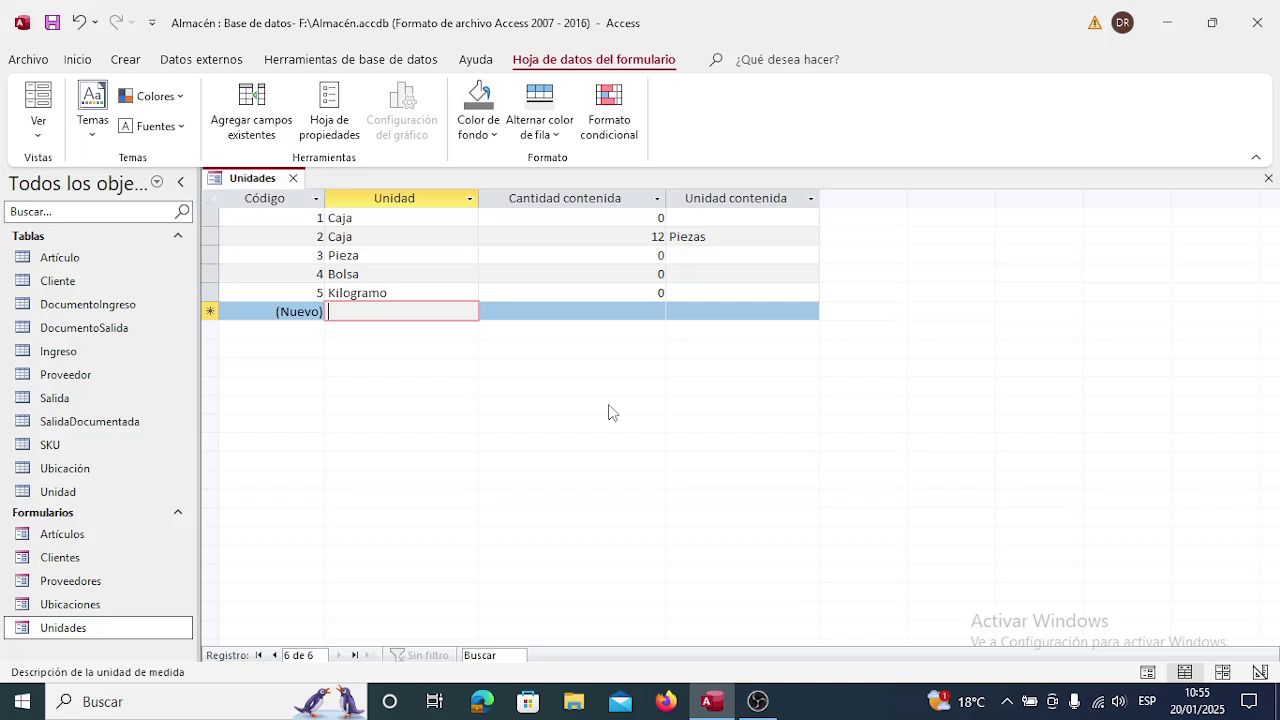
{"action": "key", "text": "Up"}
{"action": "key", "text": "Up"}
{"action": "key", "text": "Up"}
{"action": "key", "text": "Up"}
{"action": "key", "text": "Up"}
{"action": "key", "text": "Down"}
{"action": "key", "text": "Down"}
{"action": "key", "text": "Down"}
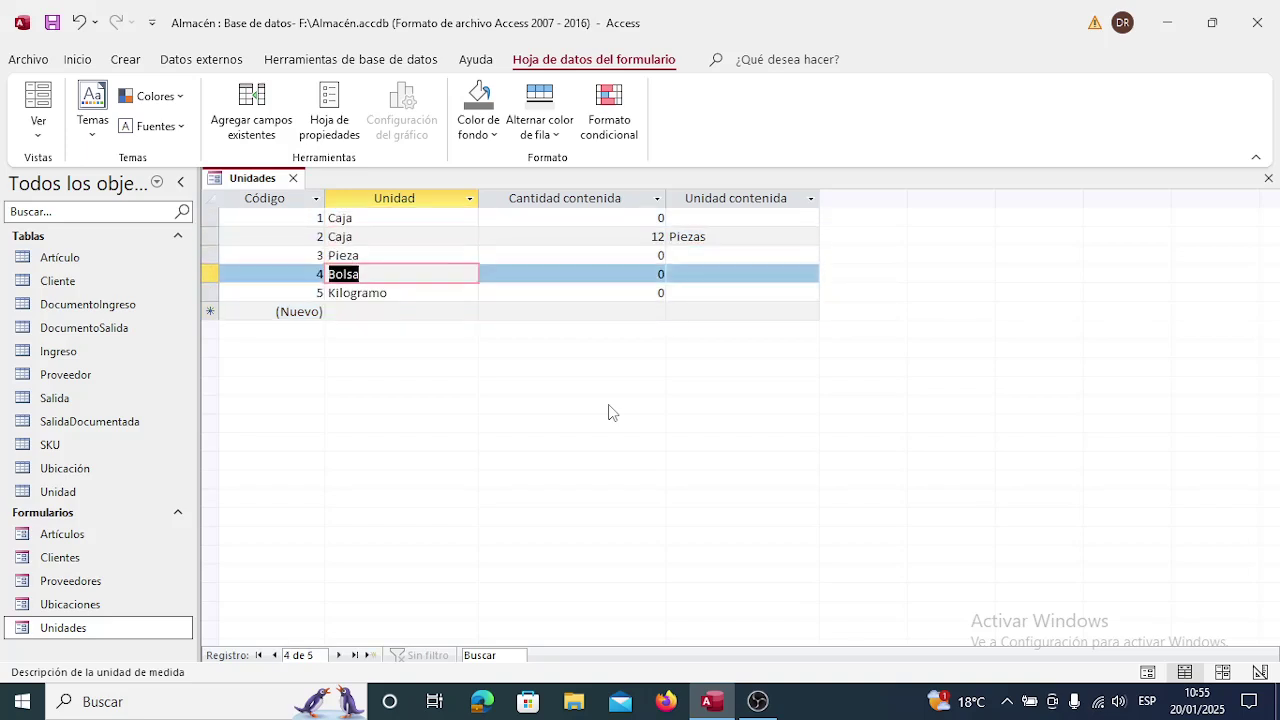
{"action": "key", "text": "Down"}
{"action": "key", "text": "Down"}
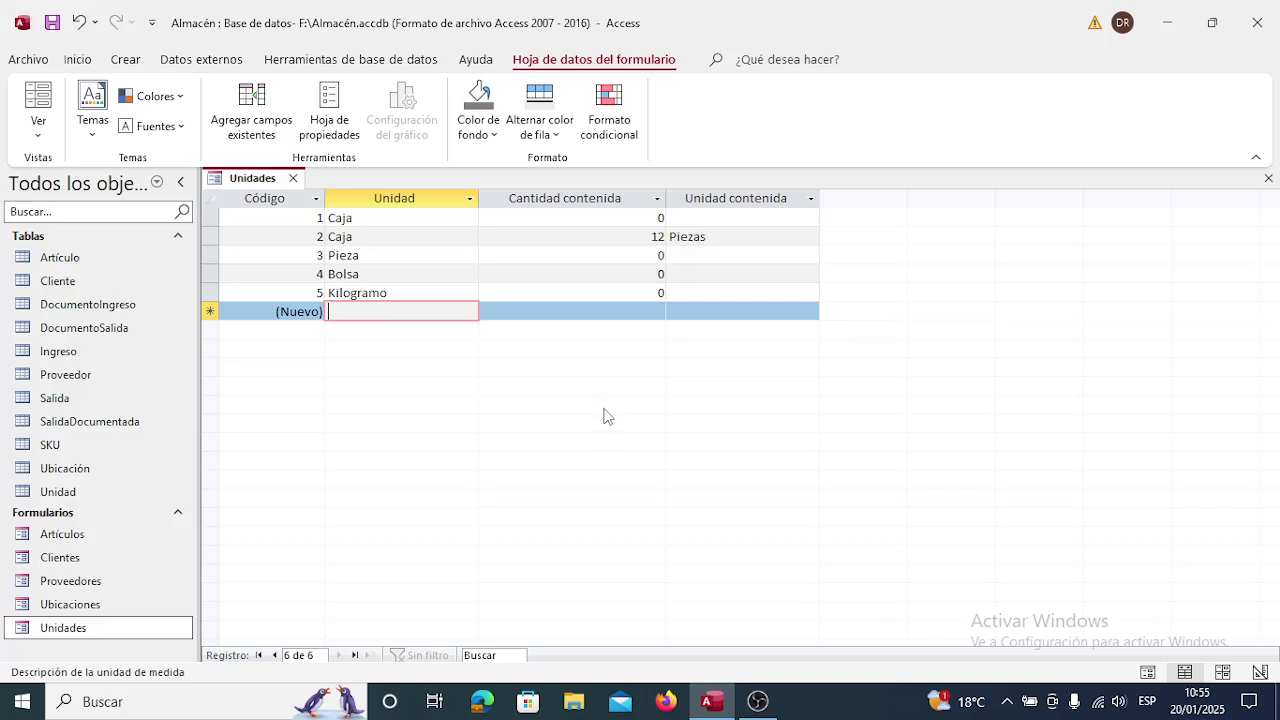
Close the Unidades form and display the Relationships diagram.
{"action": "left_click", "coordinate": [294, 178]}
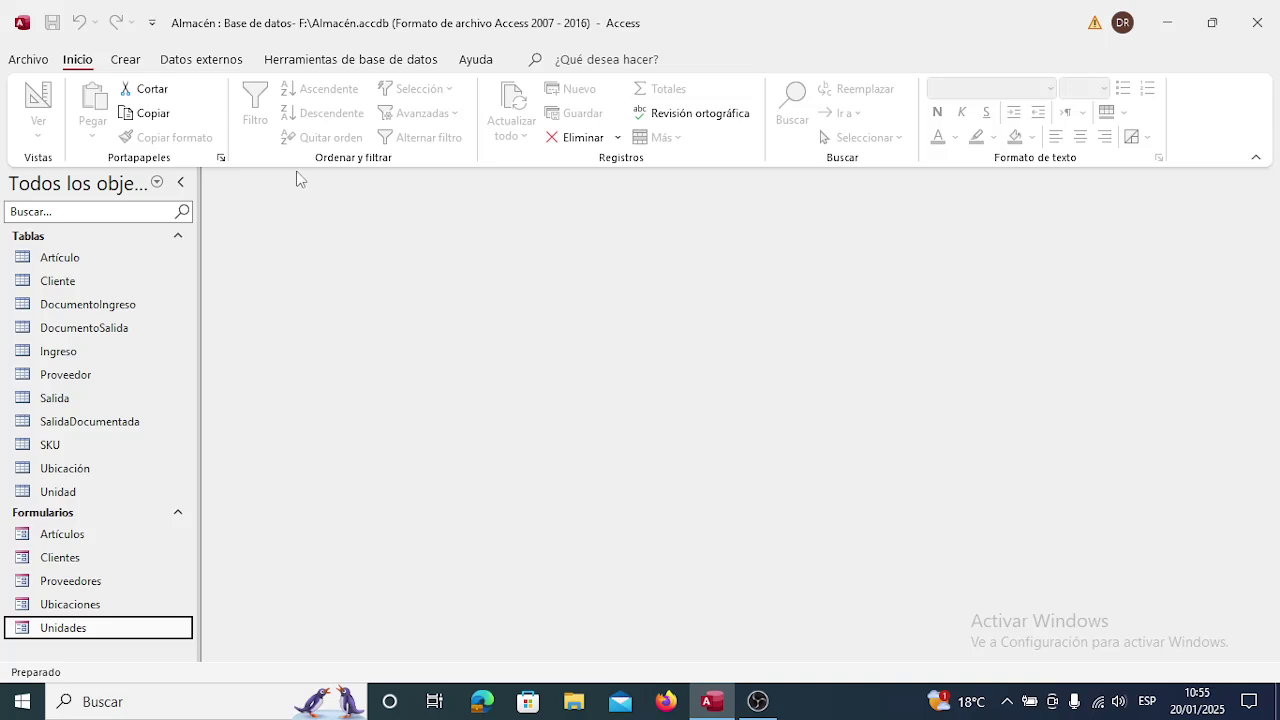
{"action": "left_click", "coordinate": [315, 61]}
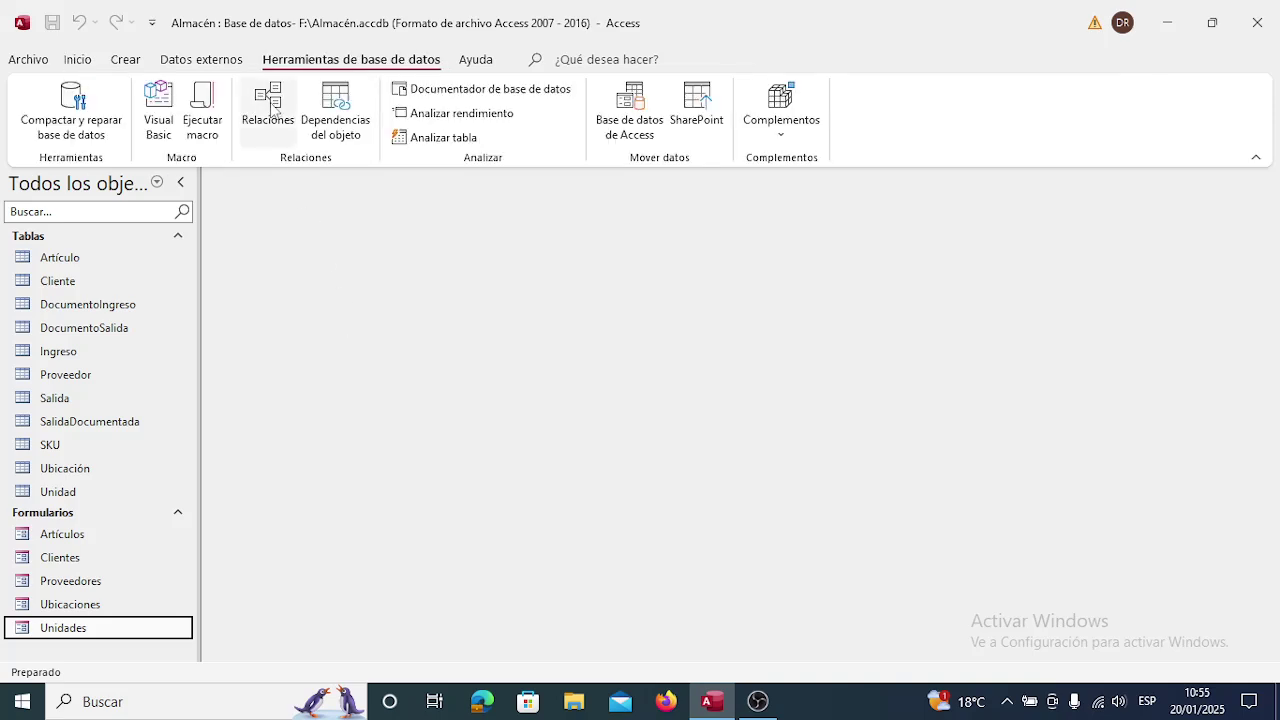
{"action": "left_click", "coordinate": [268, 105]}
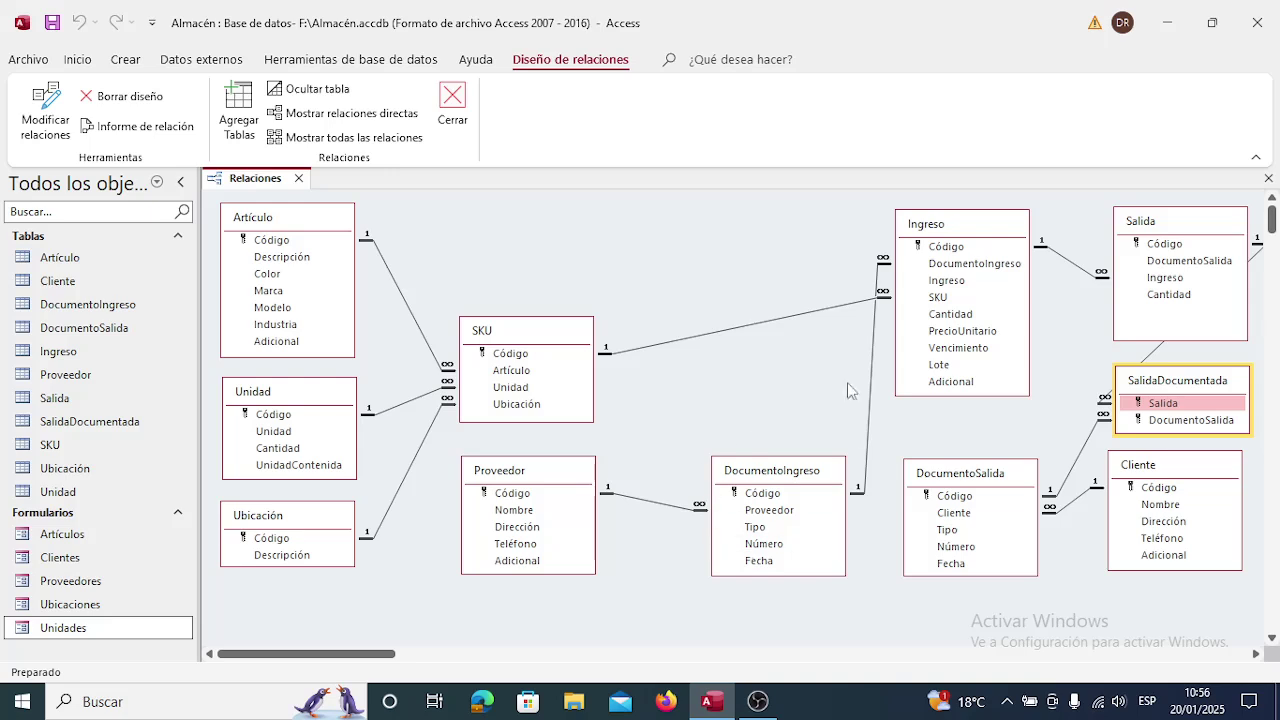
Close the Relaciones diagram and bring up the Crear ribbon commands.
{"action": "left_click", "coordinate": [298, 178]}
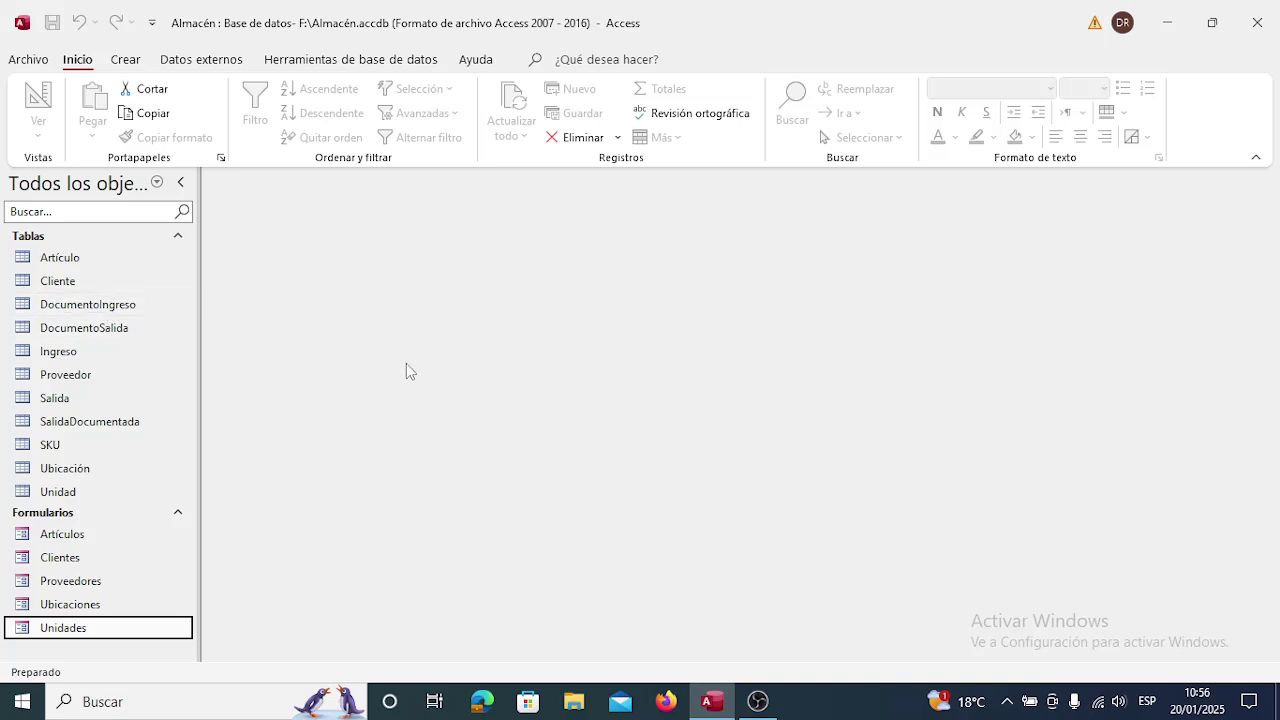
{"action": "left_click", "coordinate": [125, 60]}
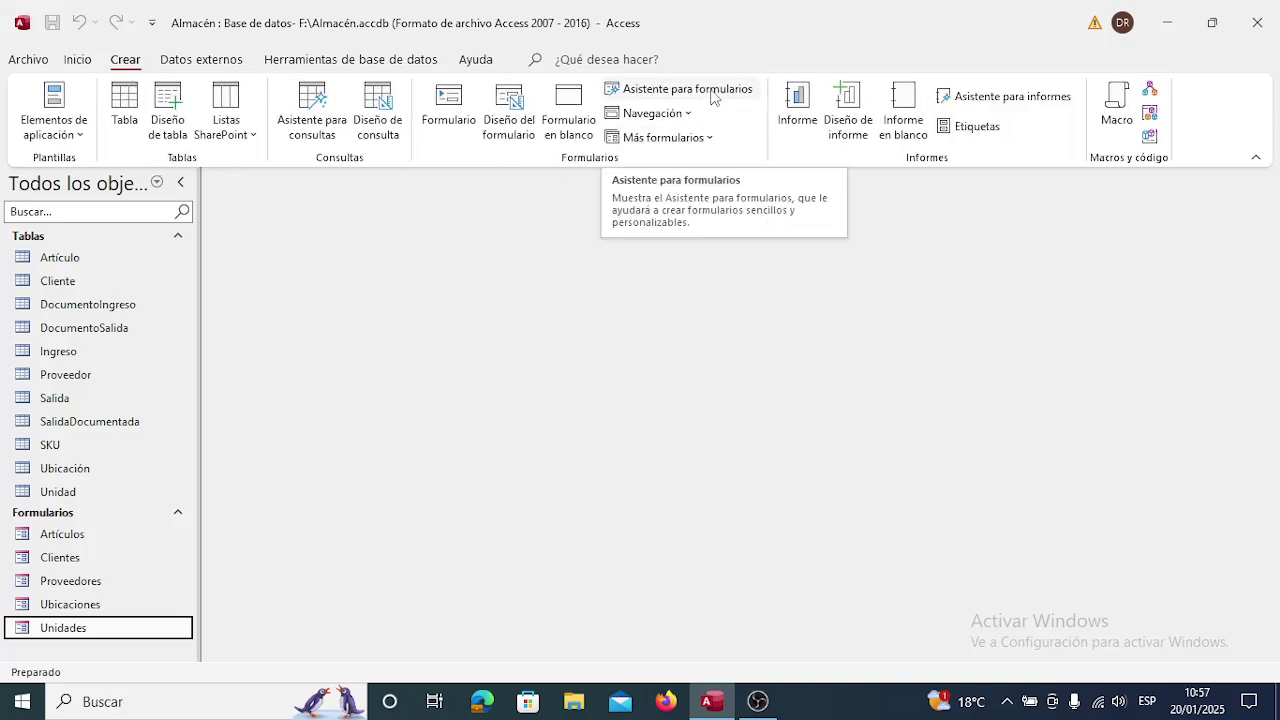
Start the Form Wizard on Tabla: DocumentoIngreso with all five fields added.
{"action": "left_click", "coordinate": [711, 92]}
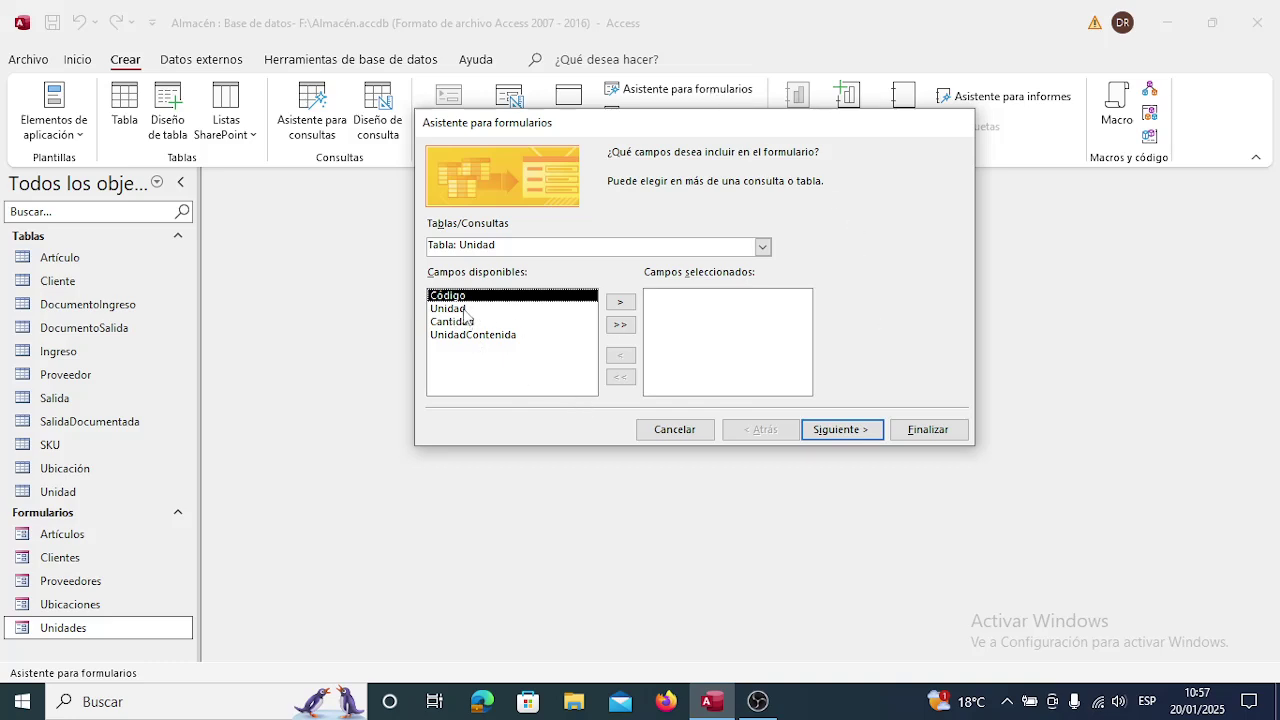
{"action": "left_click", "coordinate": [762, 247]}
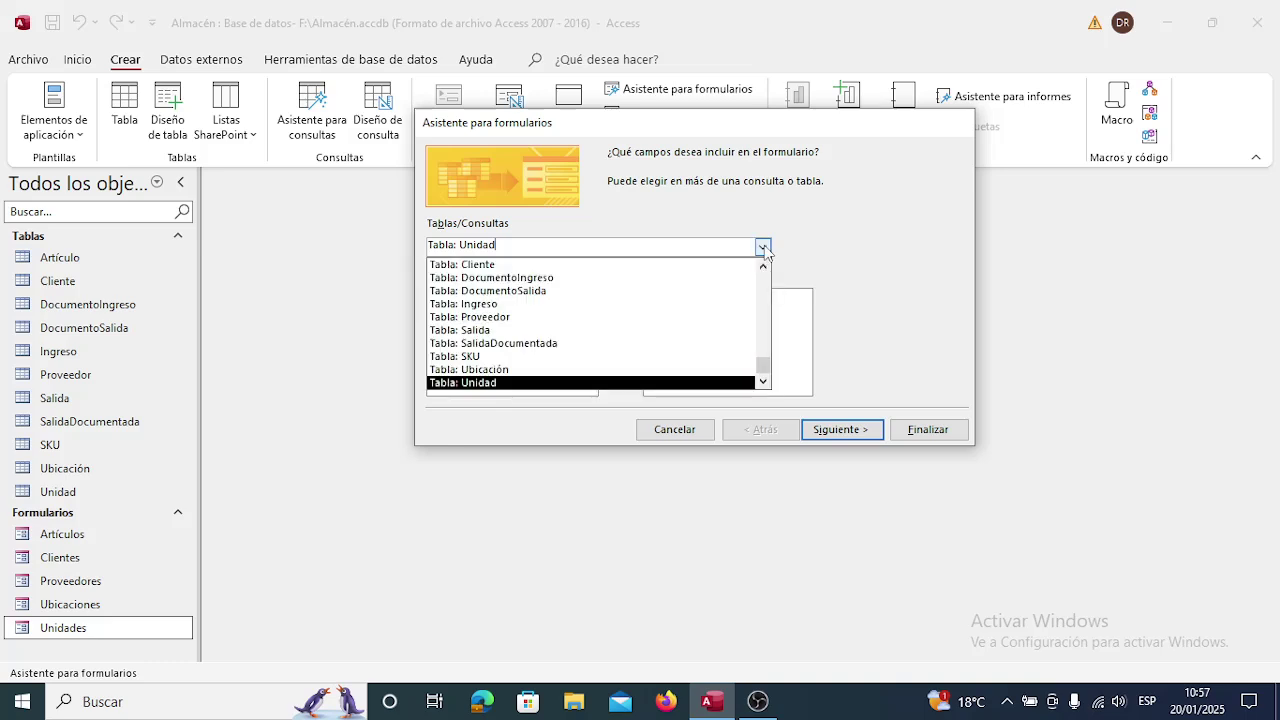
{"action": "left_click", "coordinate": [576, 283]}
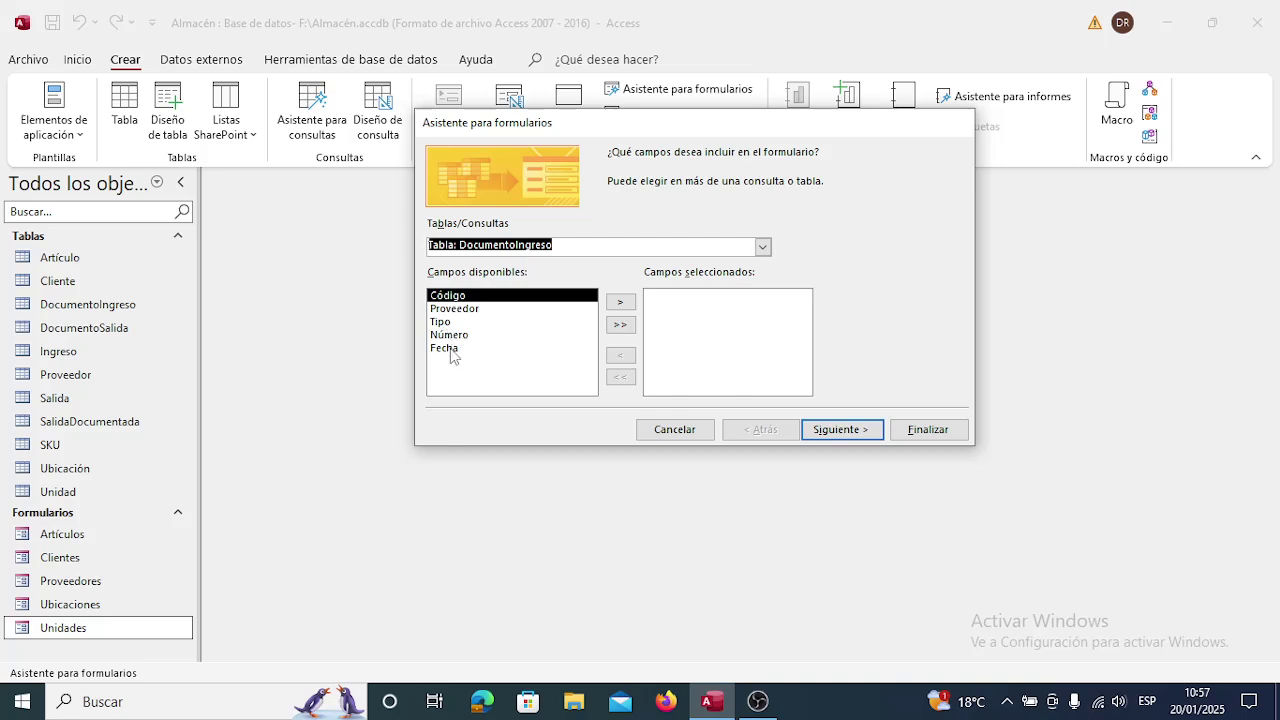
{"action": "left_click", "coordinate": [621, 324]}
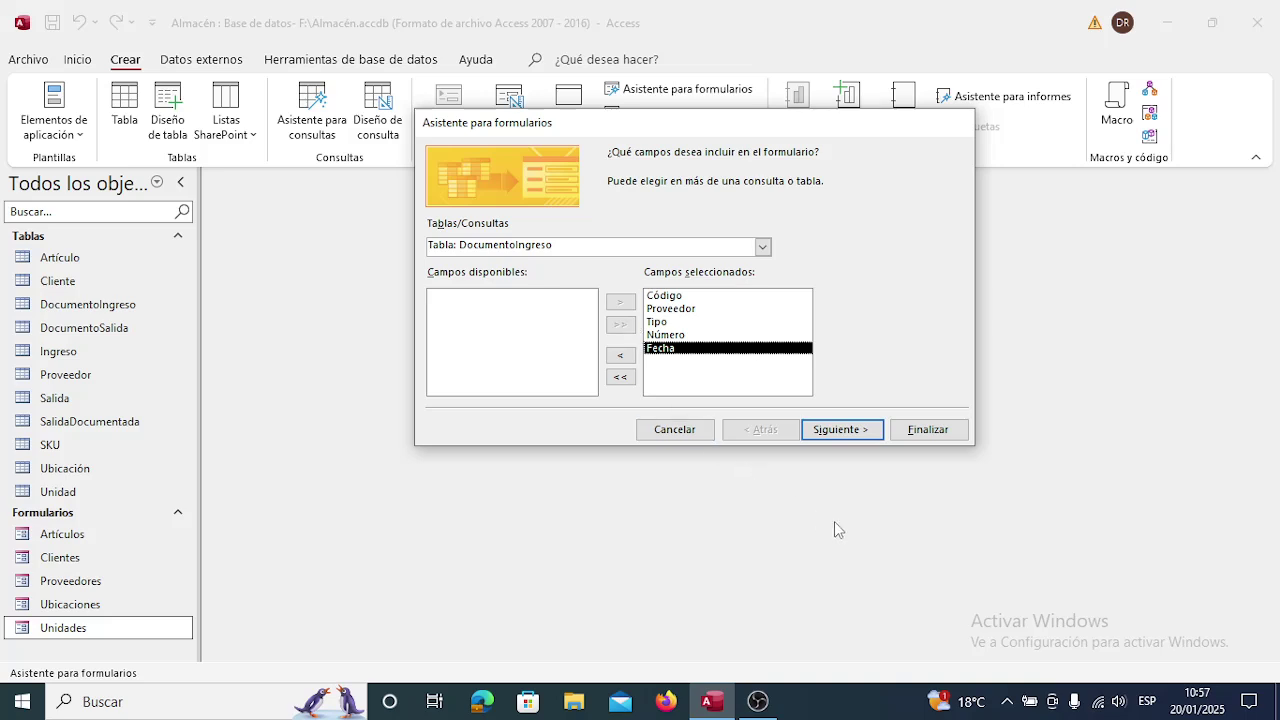
{"action": "left_click", "coordinate": [856, 431]}
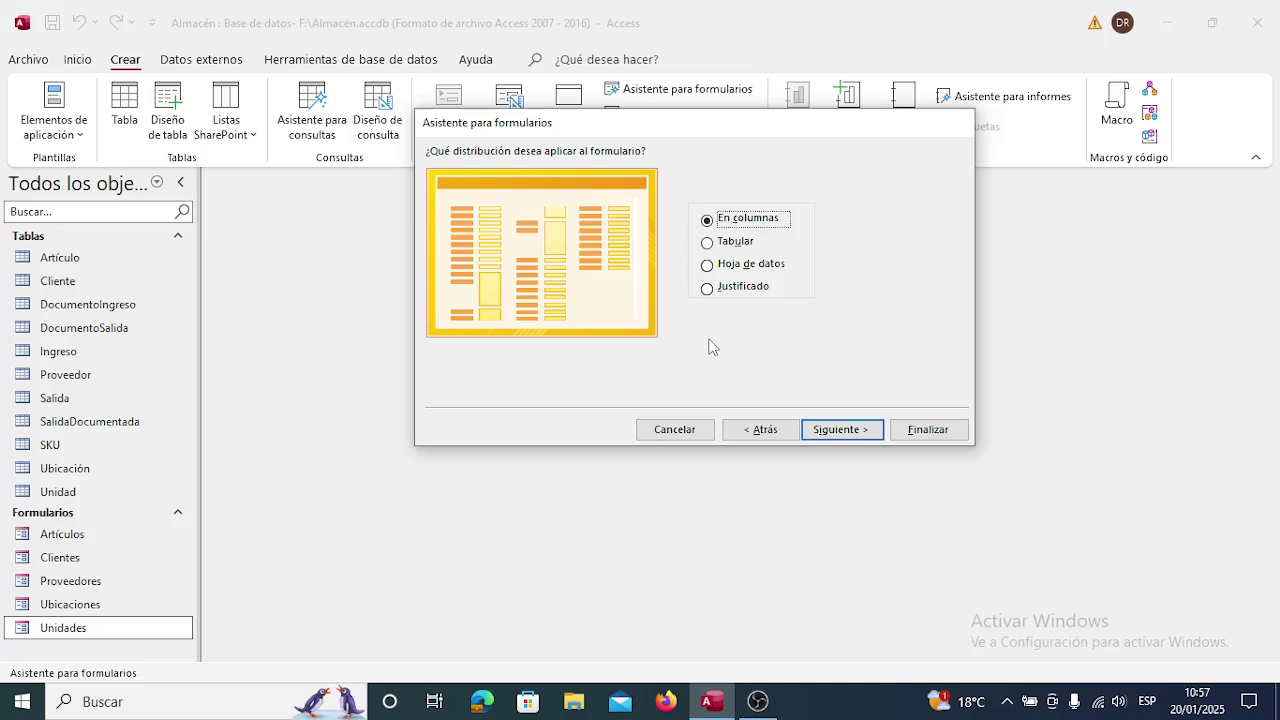
Give the form a tabular layout and the title 'Documentos de ingreso', then finish it.
{"action": "left_click", "coordinate": [710, 245]}
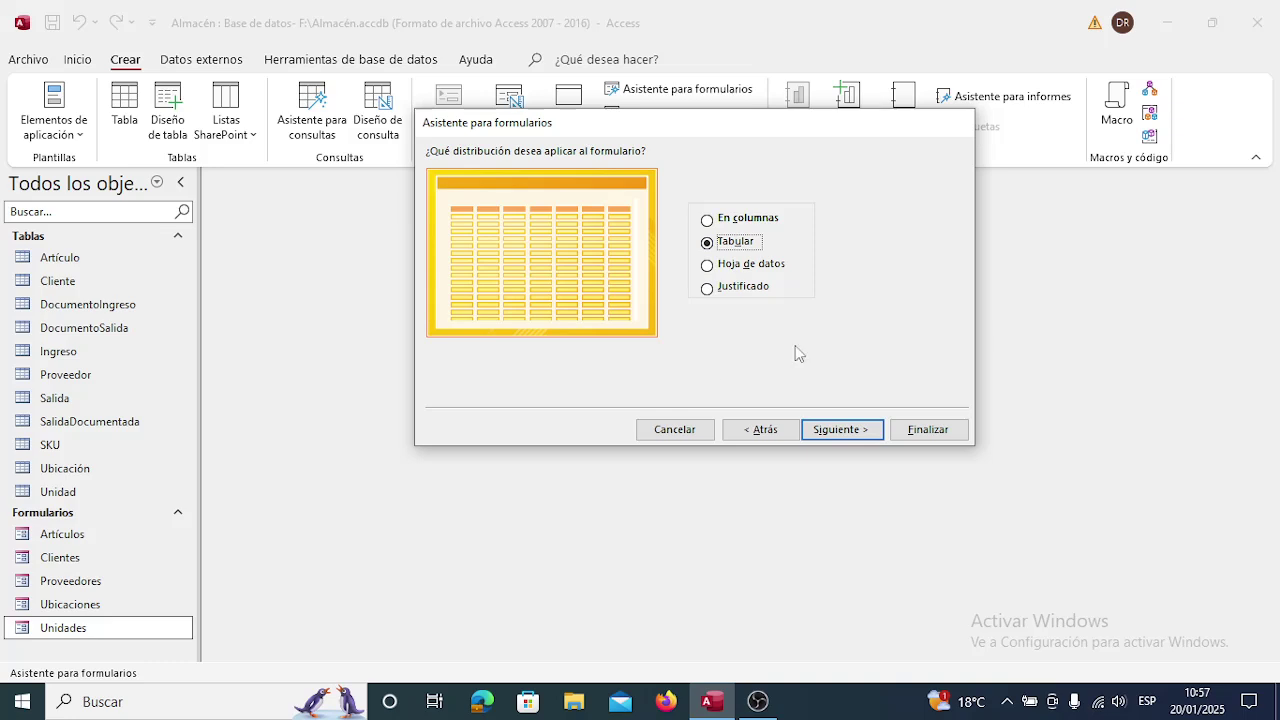
{"action": "left_click", "coordinate": [840, 430]}
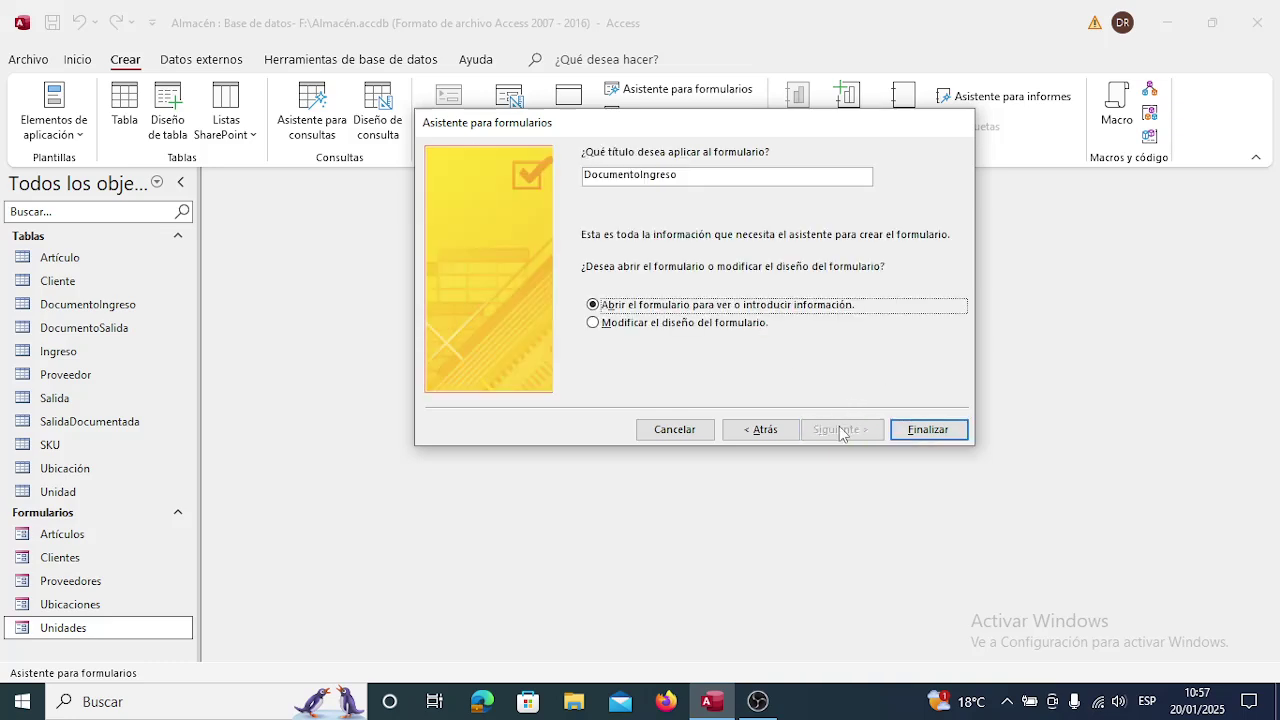
{"action": "left_click", "coordinate": [725, 178]}
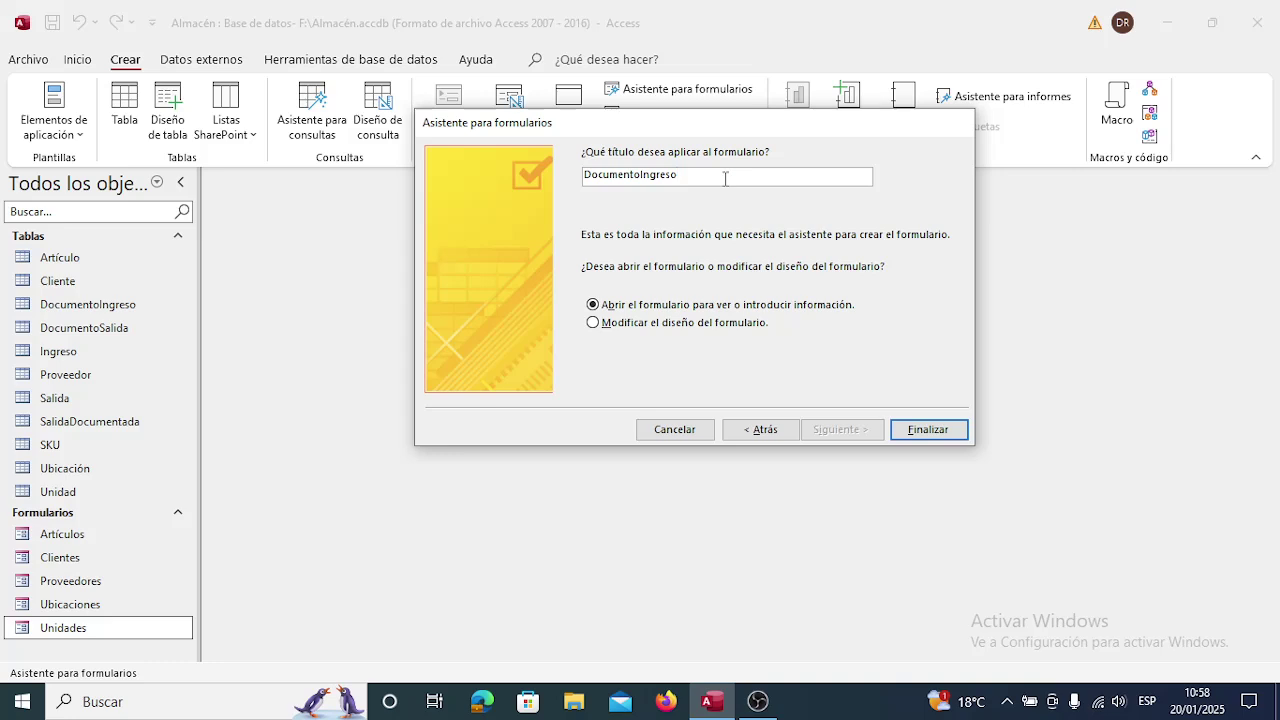
{"action": "key", "text": "BackSpace"}
{"action": "key", "text": "BackSpace"}
{"action": "key", "text": "BackSpace"}
{"action": "key", "text": "BackSpace"}
{"action": "key", "text": "BackSpace"}
{"action": "key", "text": "BackSpace"}
{"action": "key", "text": "BackSpace"}
{"action": "type", "text": "s de ingreso"}
{"action": "left_click", "coordinate": [942, 430]}
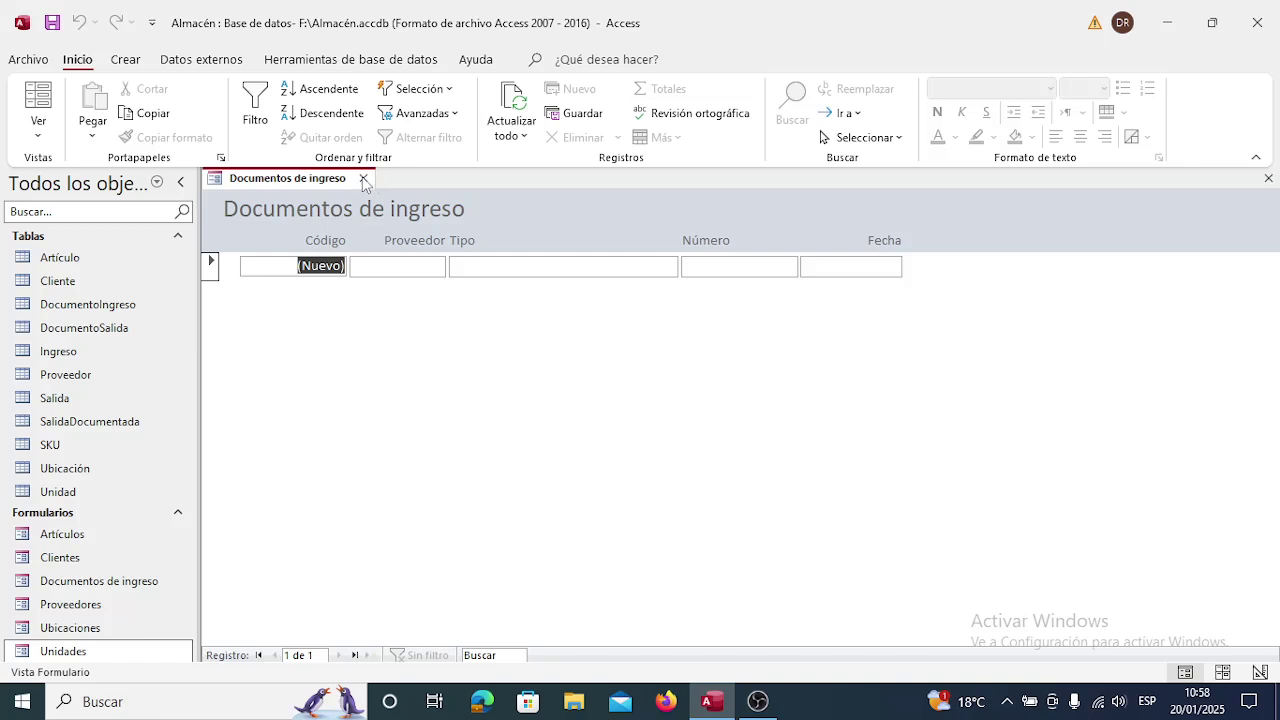
Compare the Artículos form with Documentos de ingreso, then close both forms.
{"action": "double_click", "coordinate": [77, 540]}
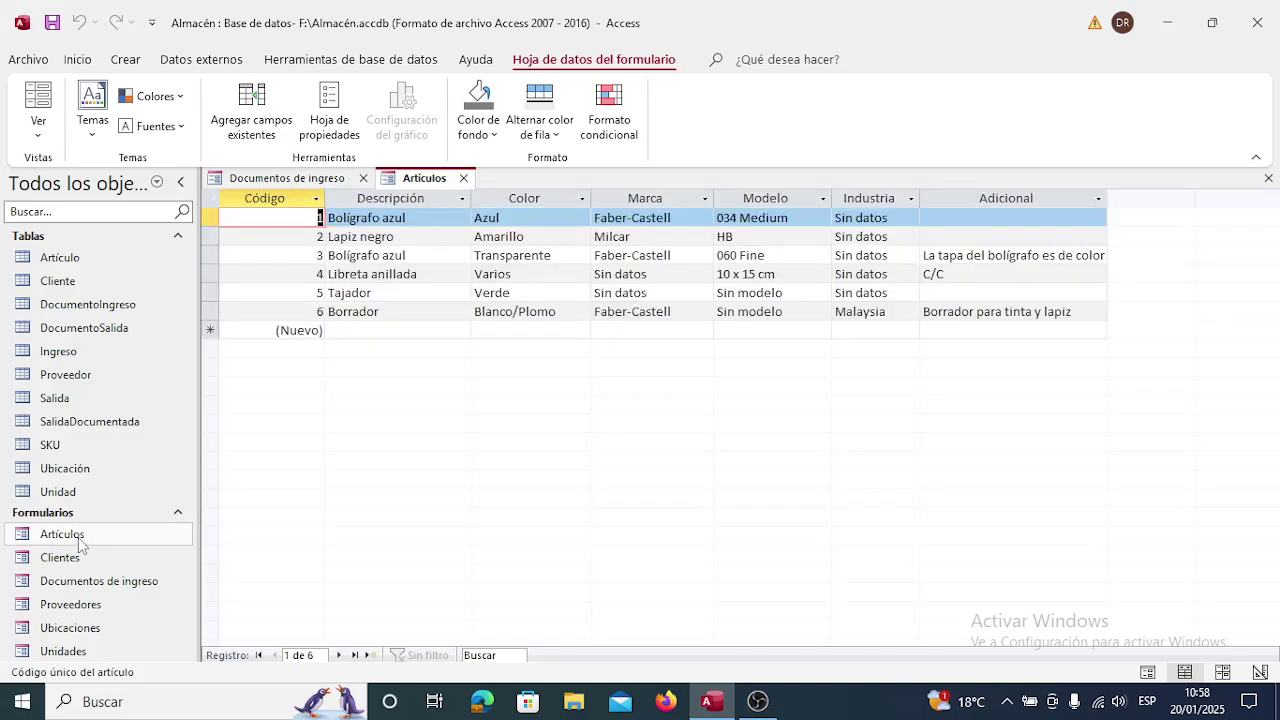
{"action": "left_click", "coordinate": [302, 178]}
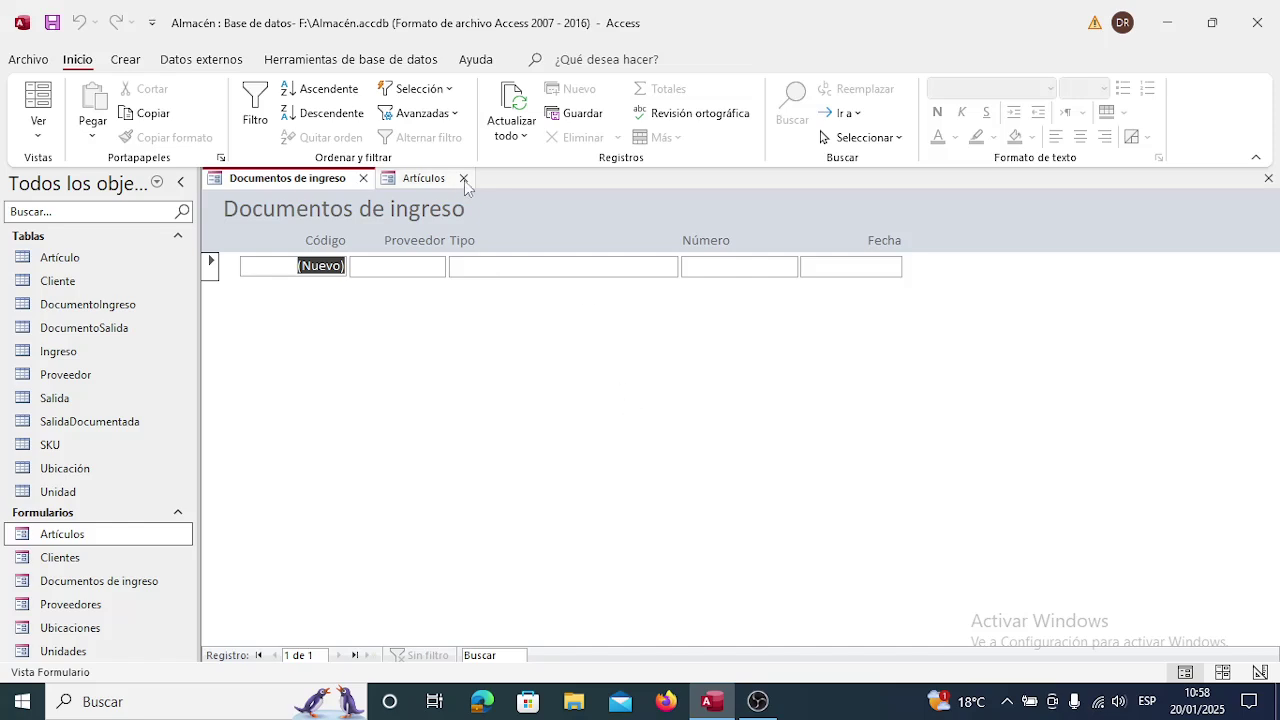
{"action": "left_click", "coordinate": [430, 180]}
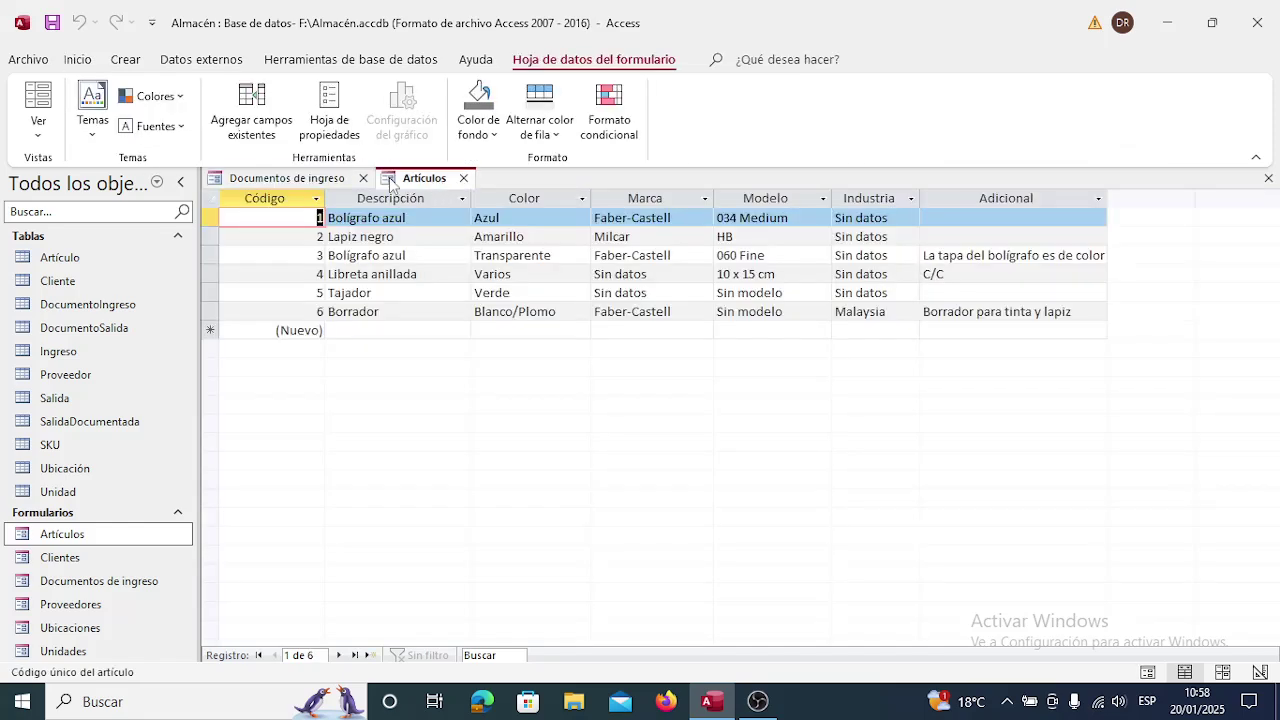
{"action": "left_click", "coordinate": [310, 184]}
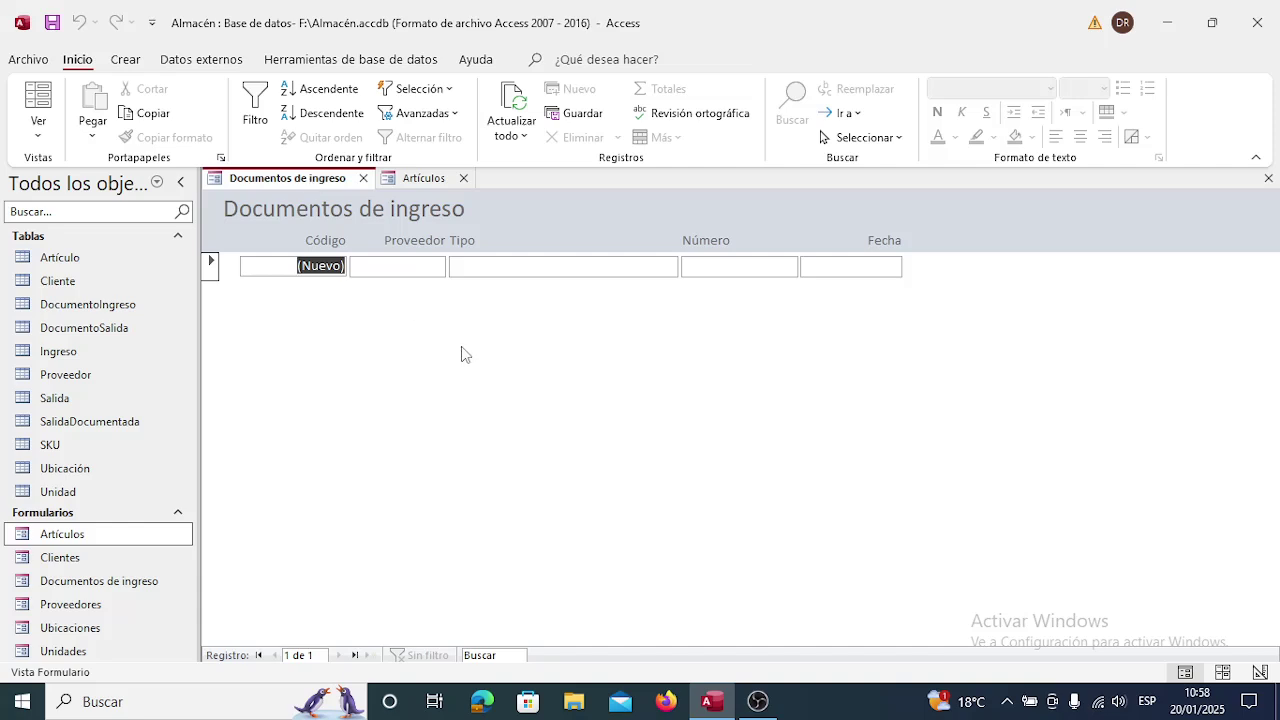
{"action": "left_click", "coordinate": [464, 178]}
{"action": "left_click", "coordinate": [363, 179]}
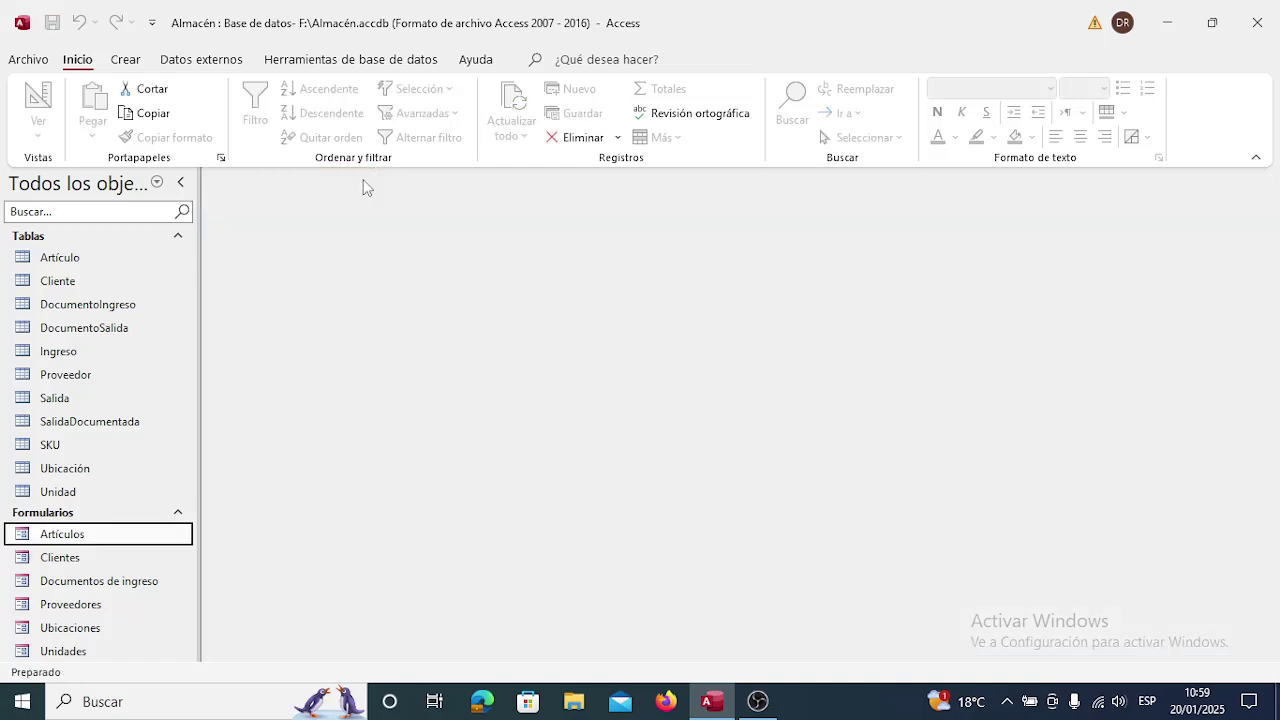
Open the Documentos de ingreso form in Design view.
{"action": "left_click", "coordinate": [98, 582]}
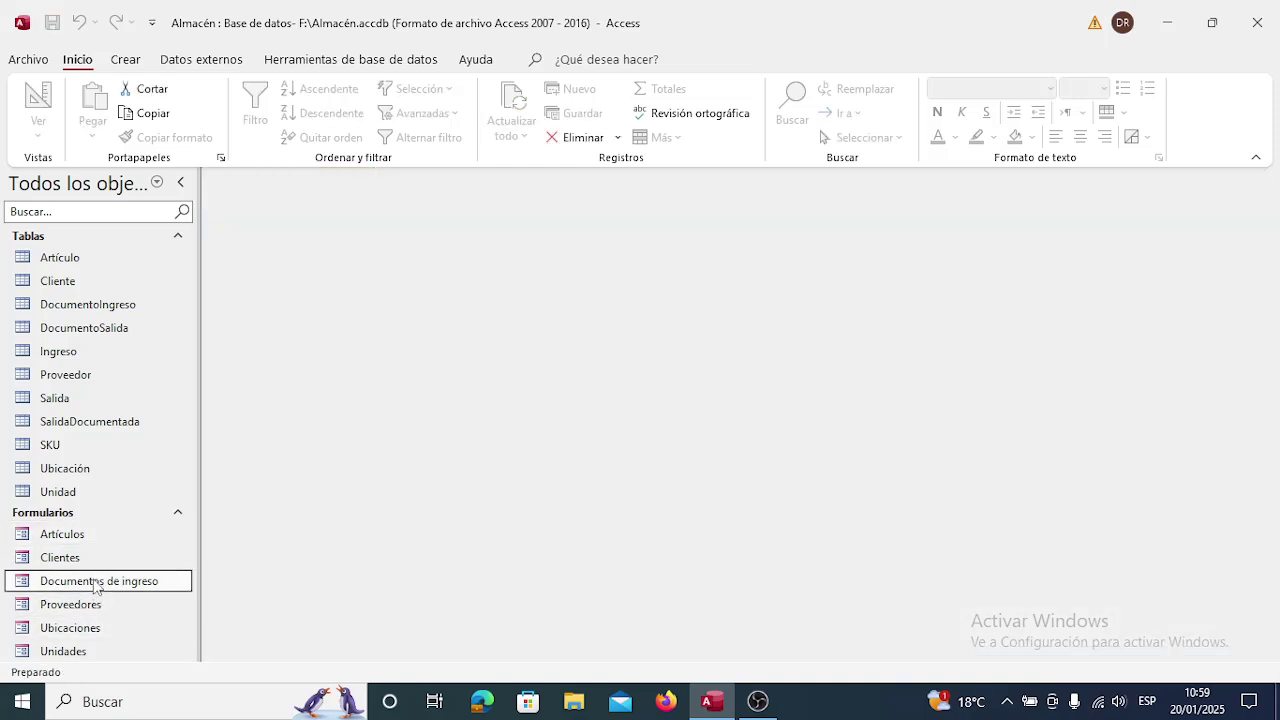
{"action": "double_click", "coordinate": [97, 582]}
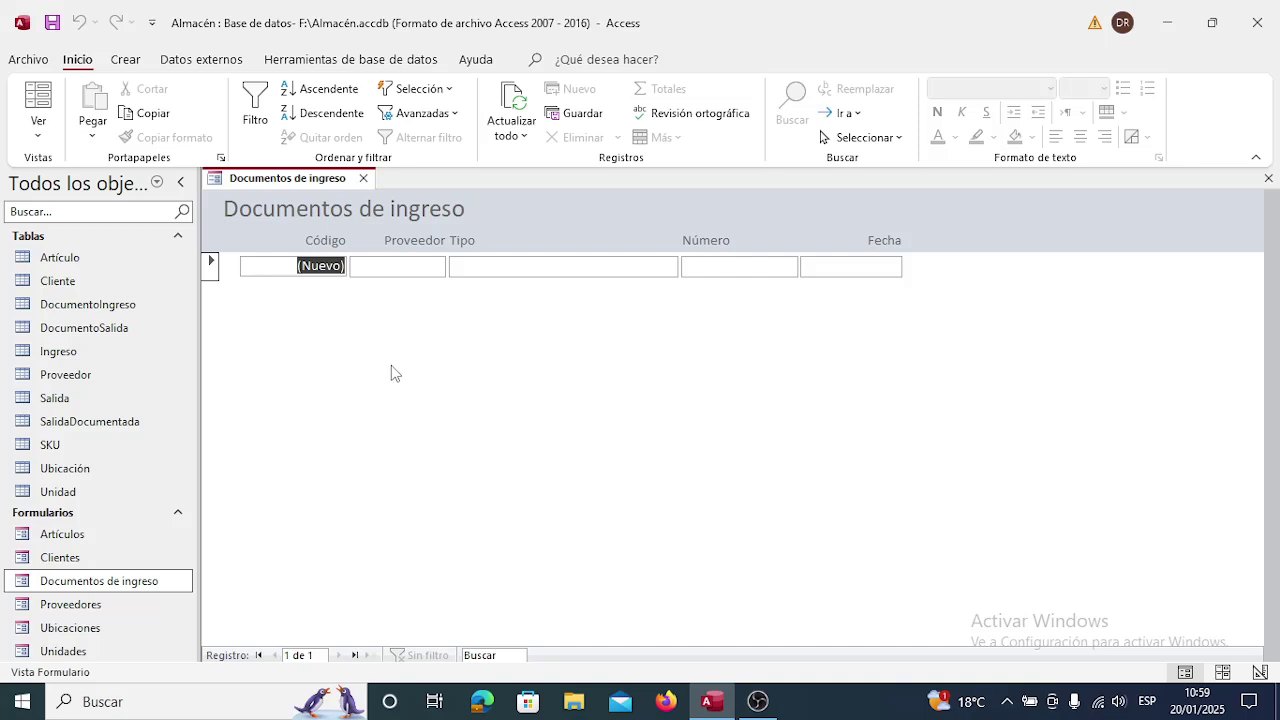
{"action": "left_click", "coordinate": [363, 179]}
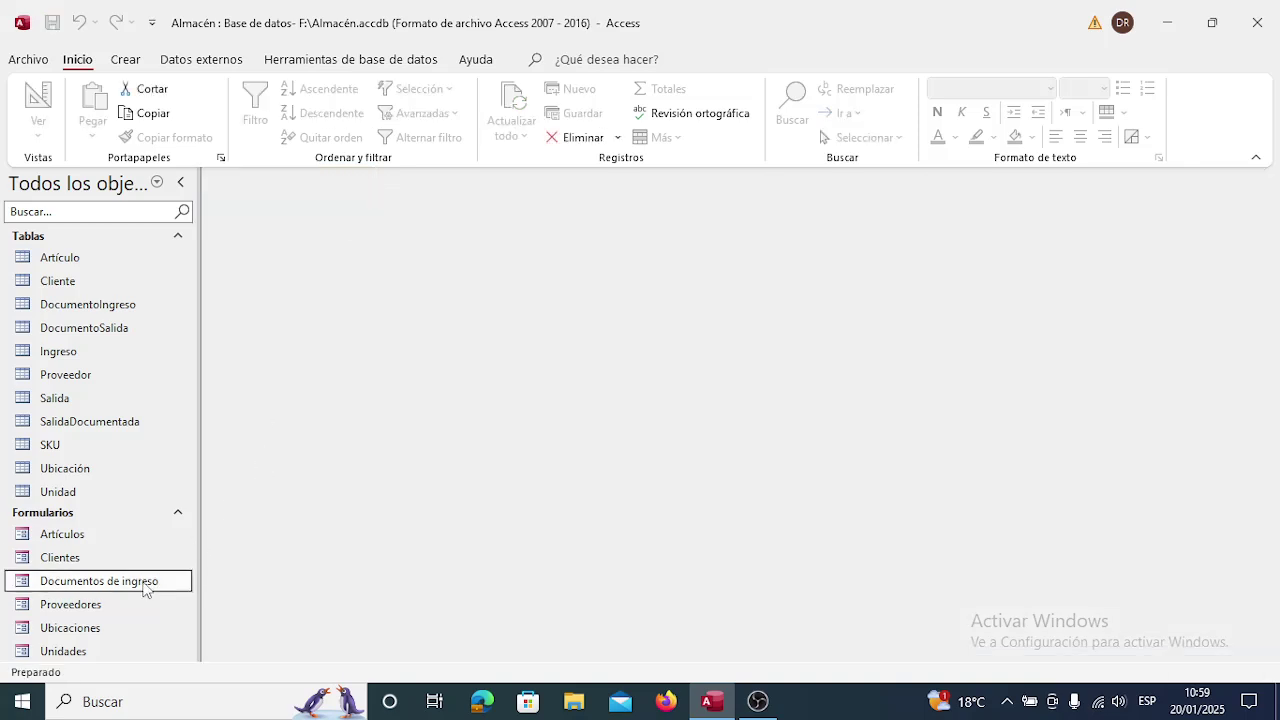
{"action": "right_click", "coordinate": [144, 590]}
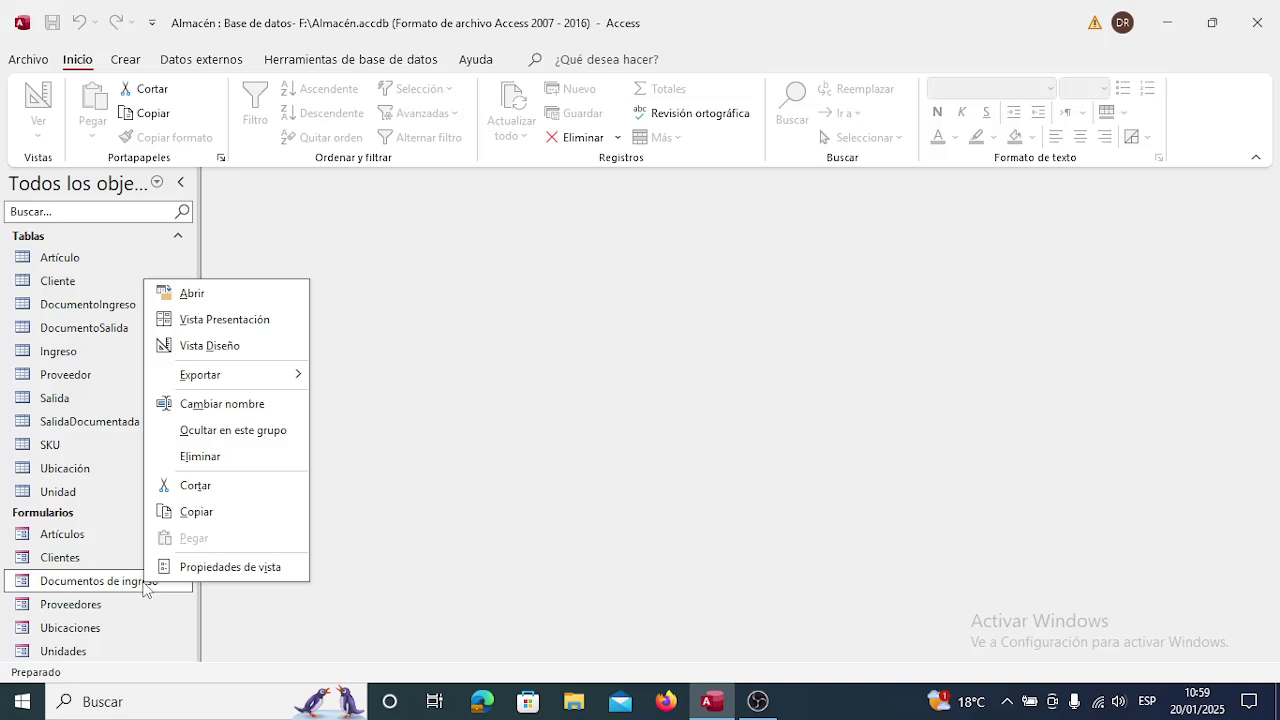
{"action": "left_click", "coordinate": [212, 345]}
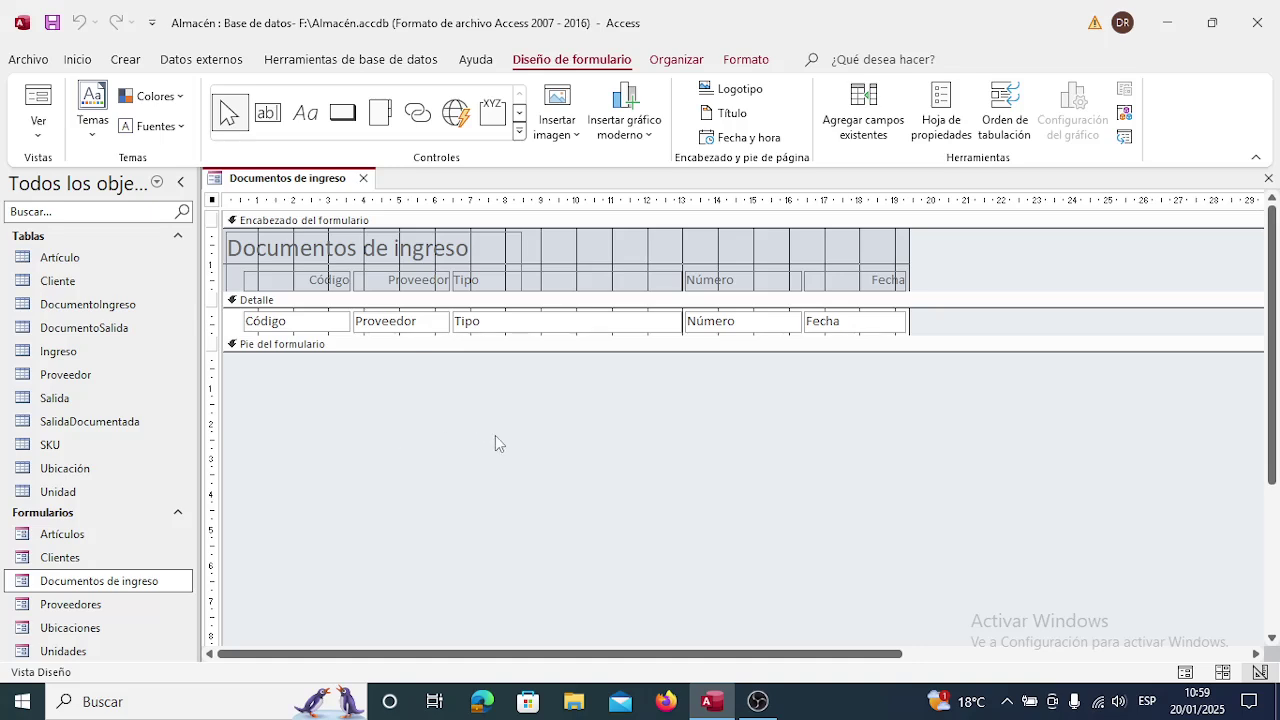
Delete the header title, move the five column labels up and left, and shrink the header.
{"action": "left_click", "coordinate": [522, 250]}
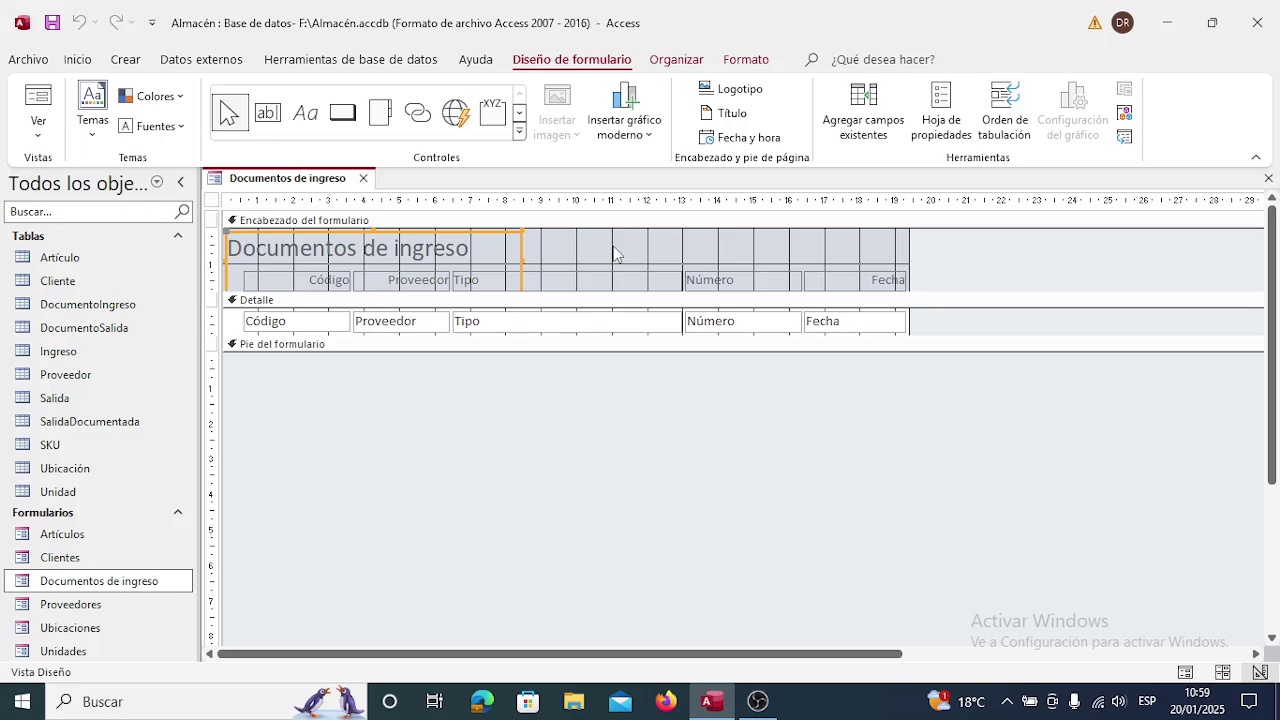
{"action": "key", "text": "Delete"}
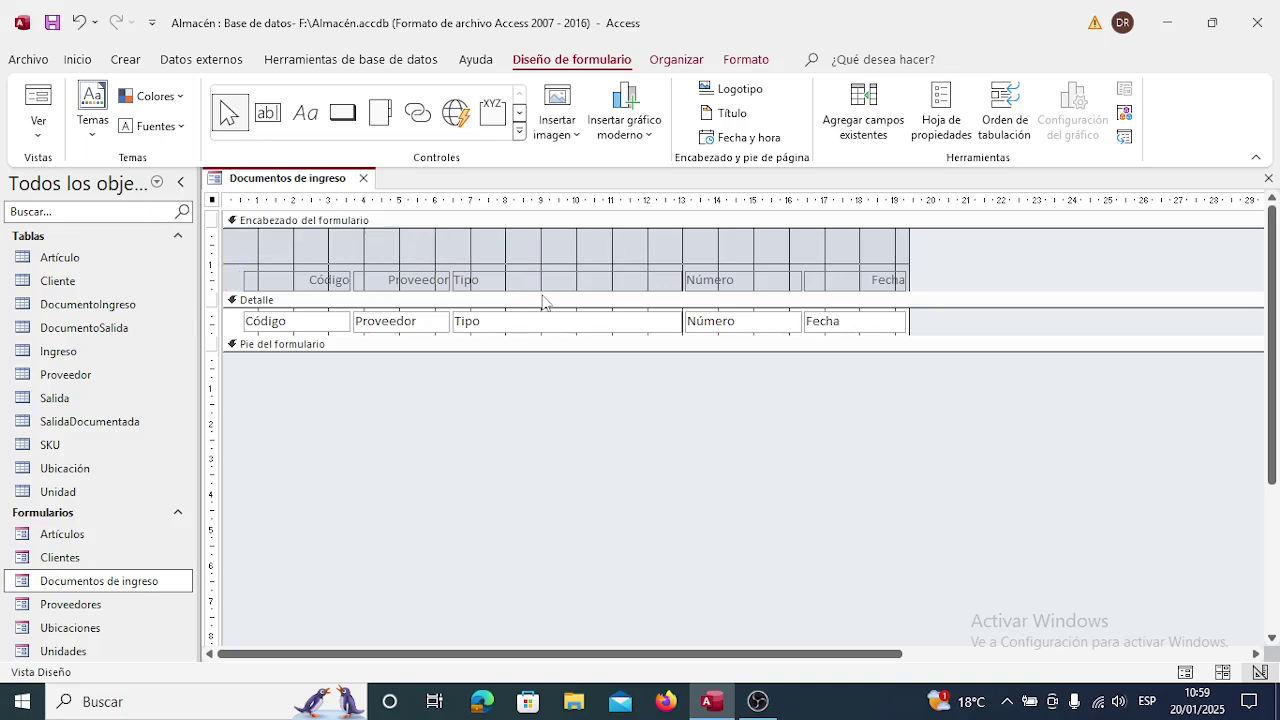
{"action": "left_click", "coordinate": [283, 282]}
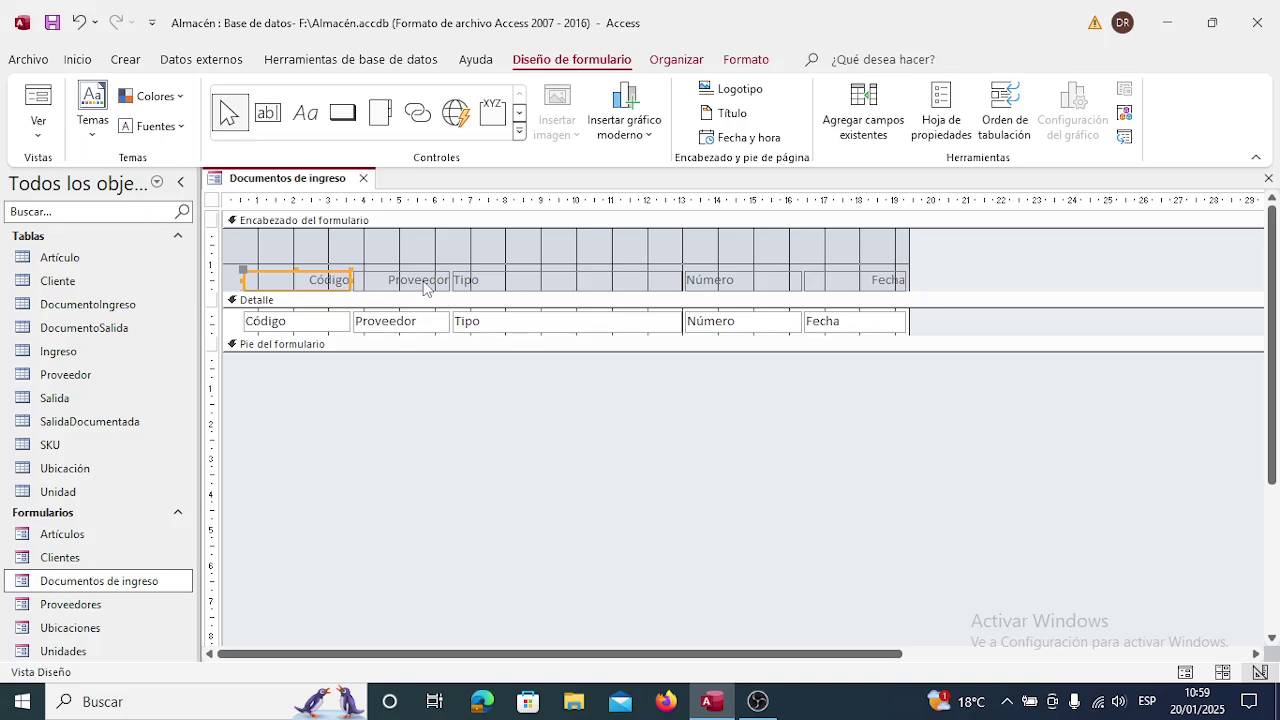
{"action": "left_click", "coordinate": [424, 286], "text": "shift"}
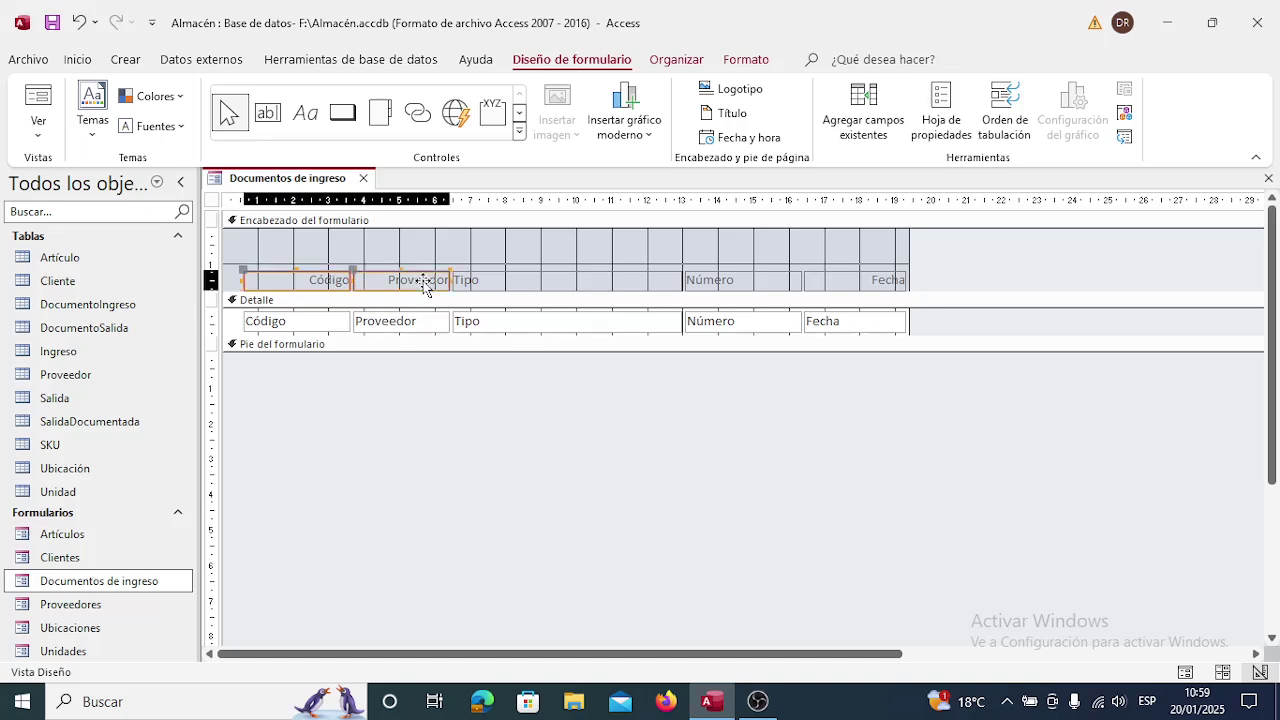
{"action": "left_click", "coordinate": [525, 282], "text": "shift"}
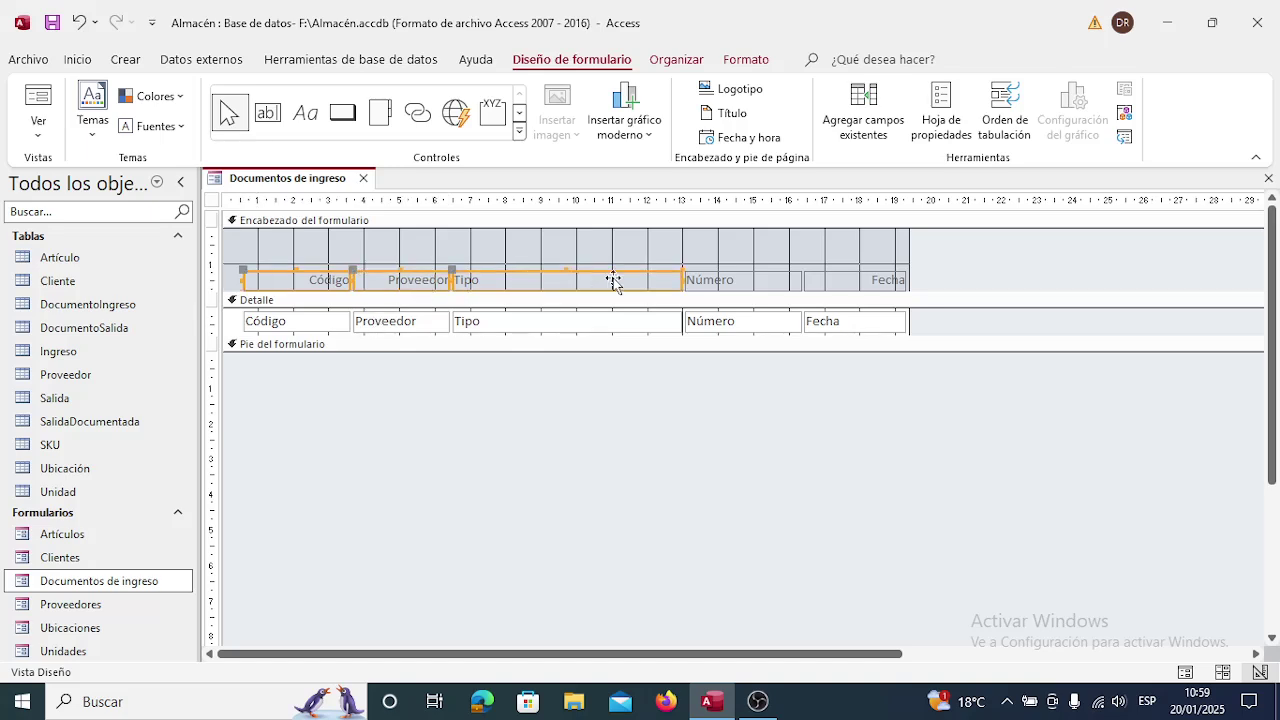
{"action": "left_click", "coordinate": [732, 283], "text": "shift"}
{"action": "left_click", "coordinate": [860, 283], "text": "shift"}
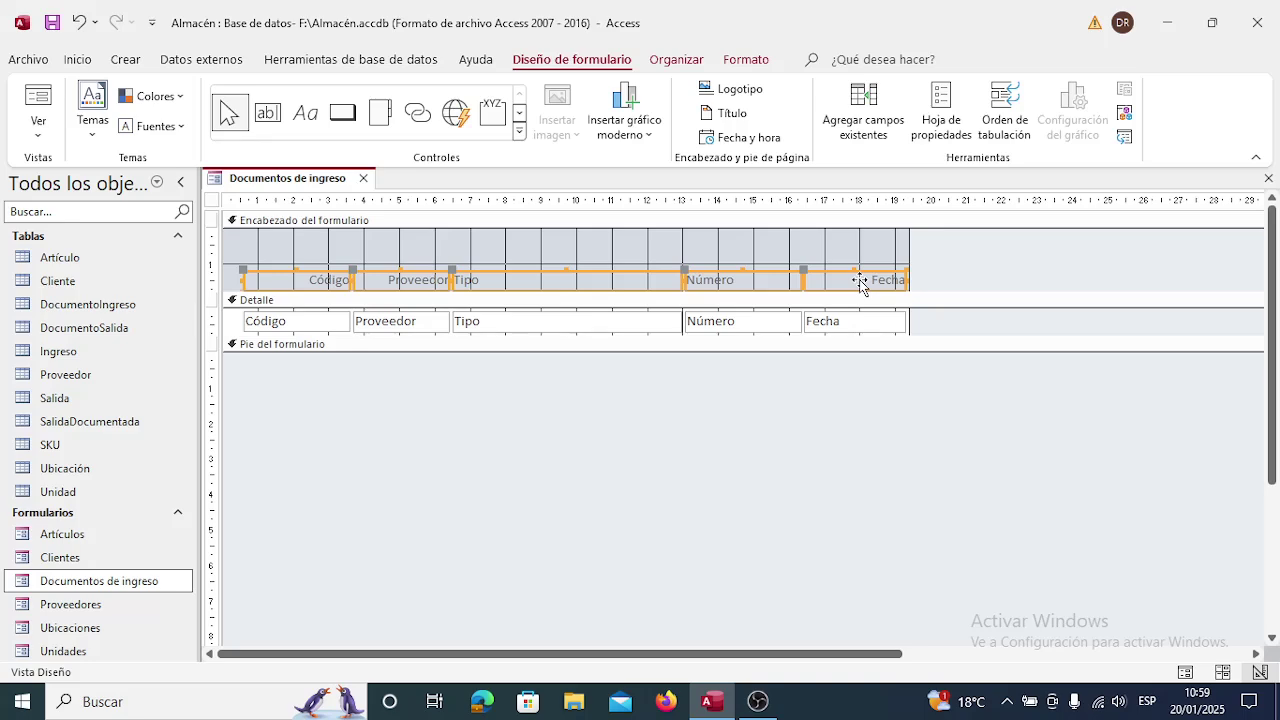
{"action": "key", "text": "Up"}
{"action": "key", "text": "Up"}
{"action": "key", "text": "Up"}
{"action": "key", "text": "Up"}
{"action": "key", "text": "Up"}
{"action": "key", "text": "Up"}
{"action": "key", "text": "Up"}
{"action": "key", "text": "Up"}
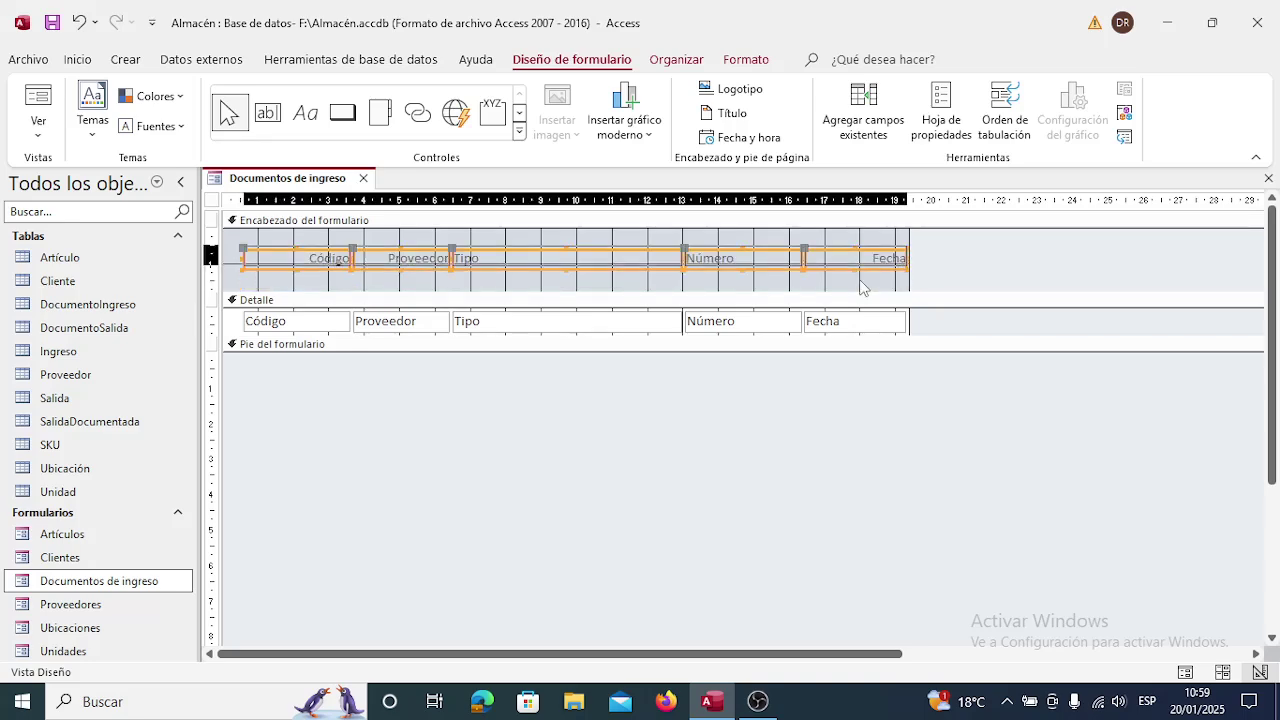
{"action": "key", "text": "Up"}
{"action": "key", "text": "Up"}
{"action": "key", "text": "Up"}
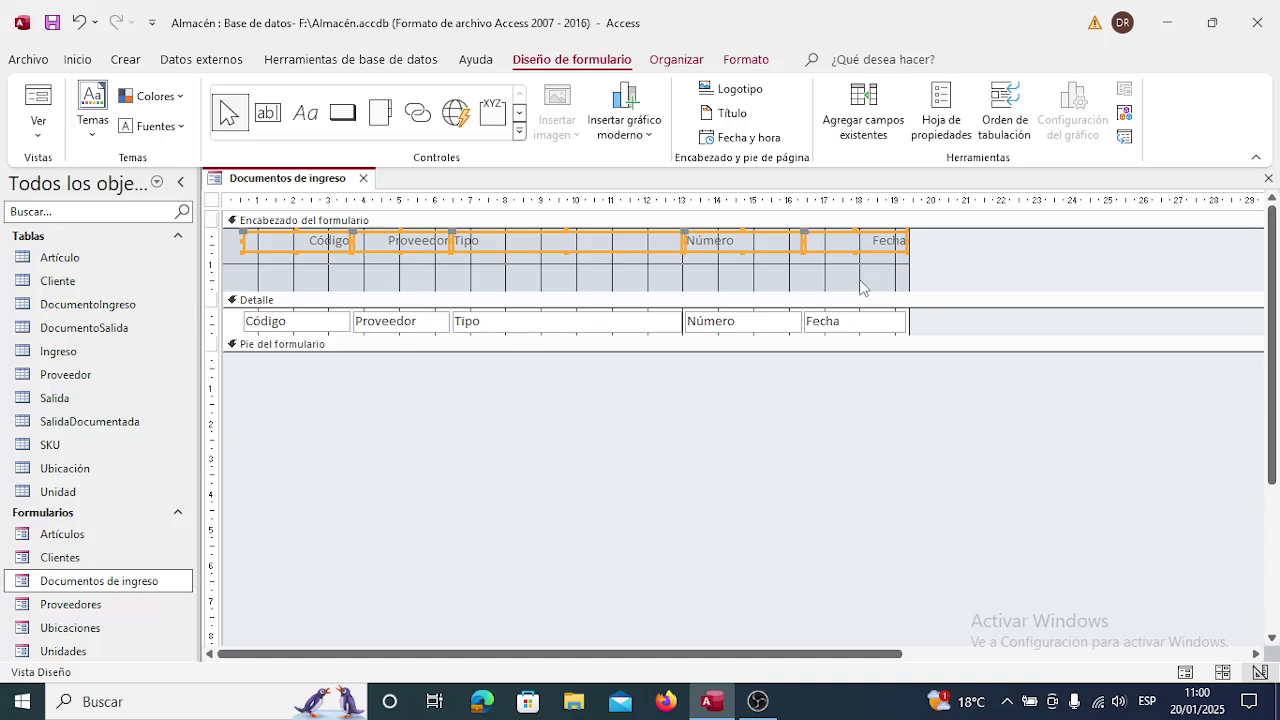
{"action": "key", "text": "Left"}
{"action": "key", "text": "Left"}
{"action": "key", "text": "Left"}
{"action": "key", "text": "Left"}
{"action": "key", "text": "Left"}
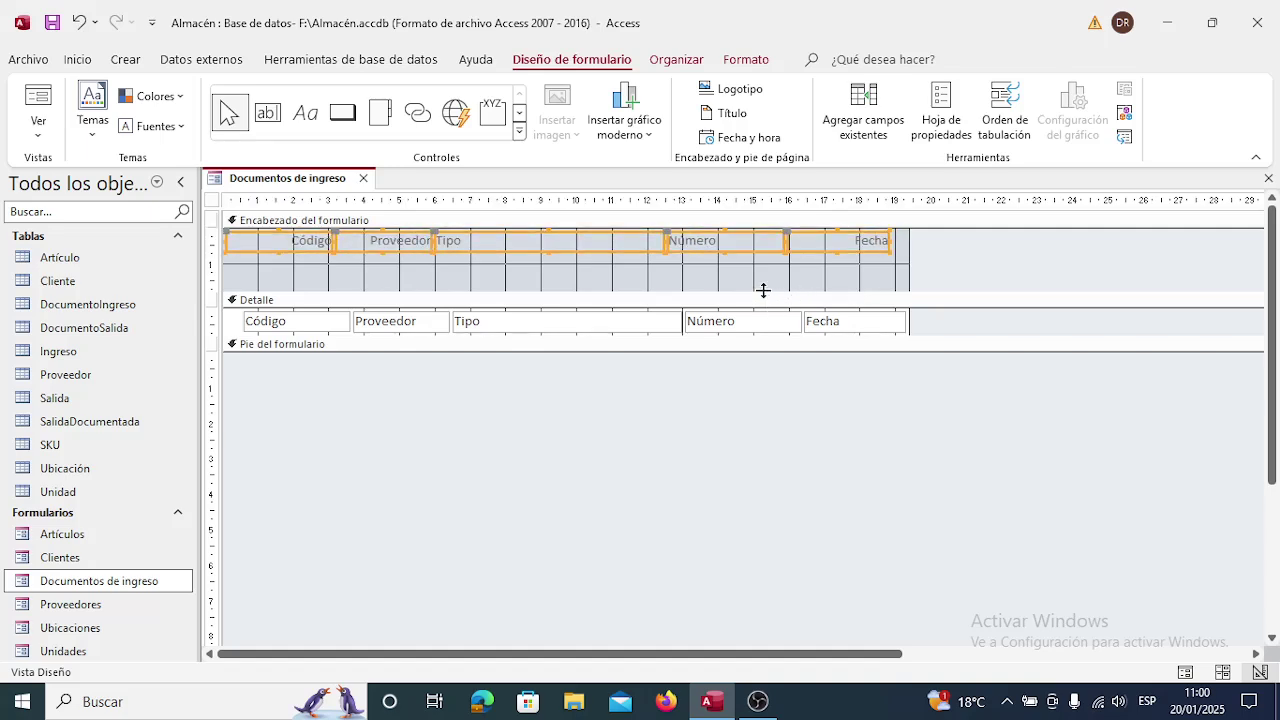
{"action": "left_click_drag", "start_coordinate": [763, 291], "coordinate": [761, 254]}
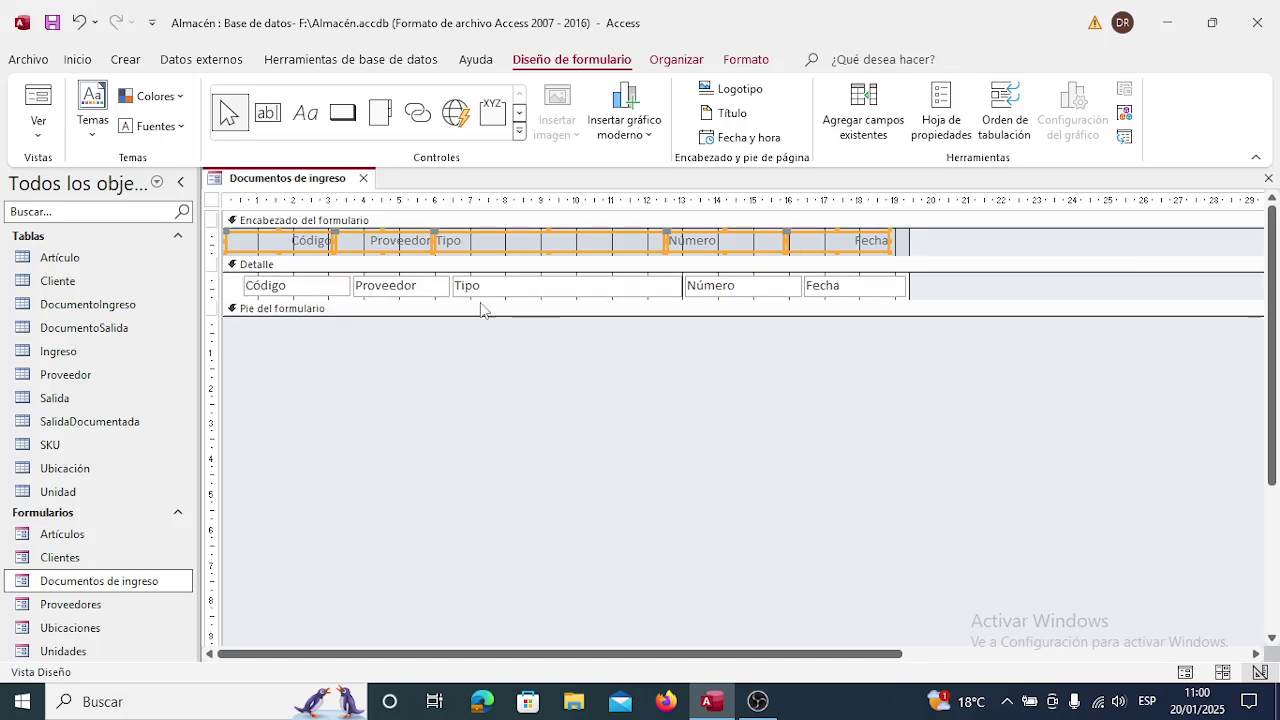
Nudge the Código, Proveedor, Tipo, Número and Fecha text boxes left under their labels.
{"action": "left_click", "coordinate": [333, 295]}
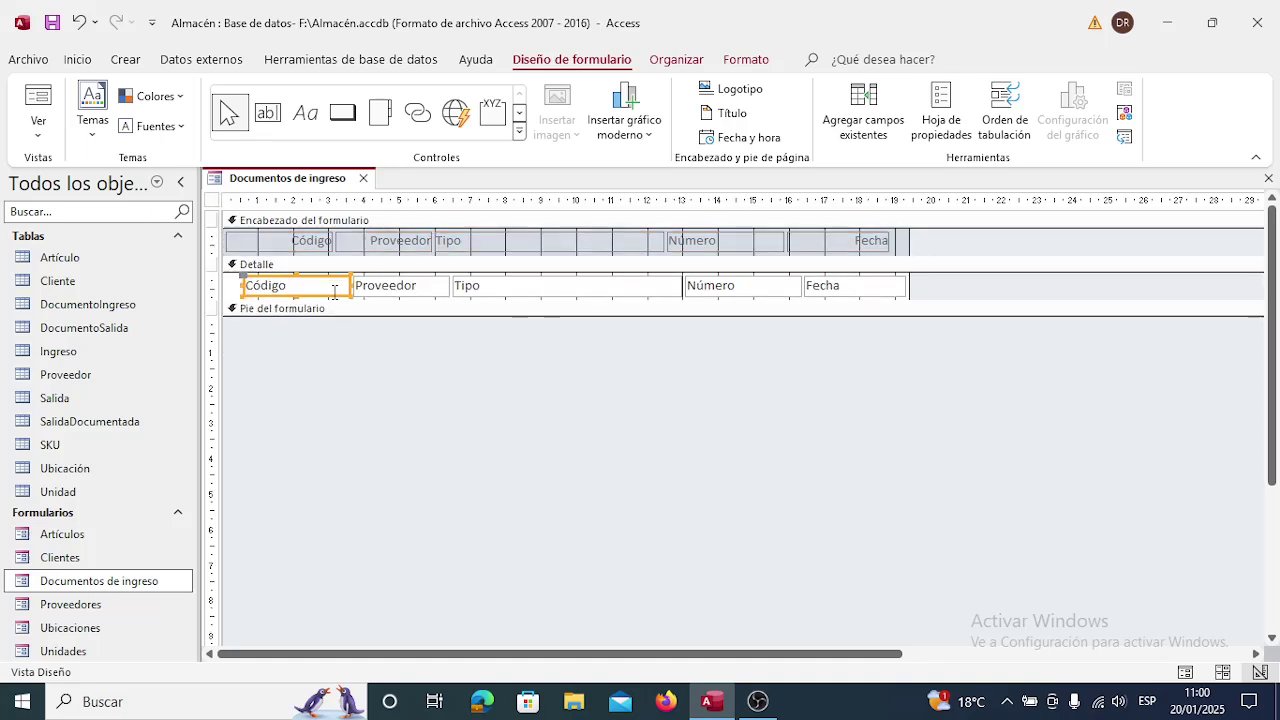
{"action": "left_click", "coordinate": [418, 290], "text": "shift"}
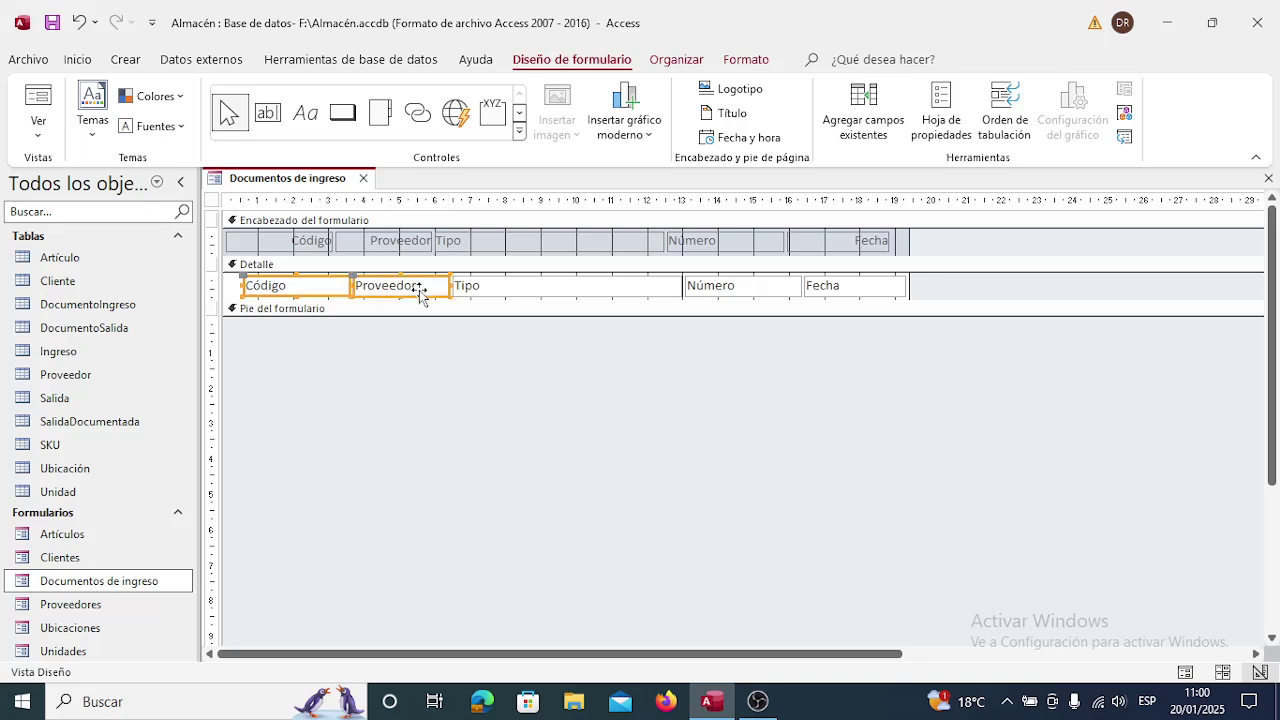
{"action": "left_click", "coordinate": [545, 292], "text": "shift"}
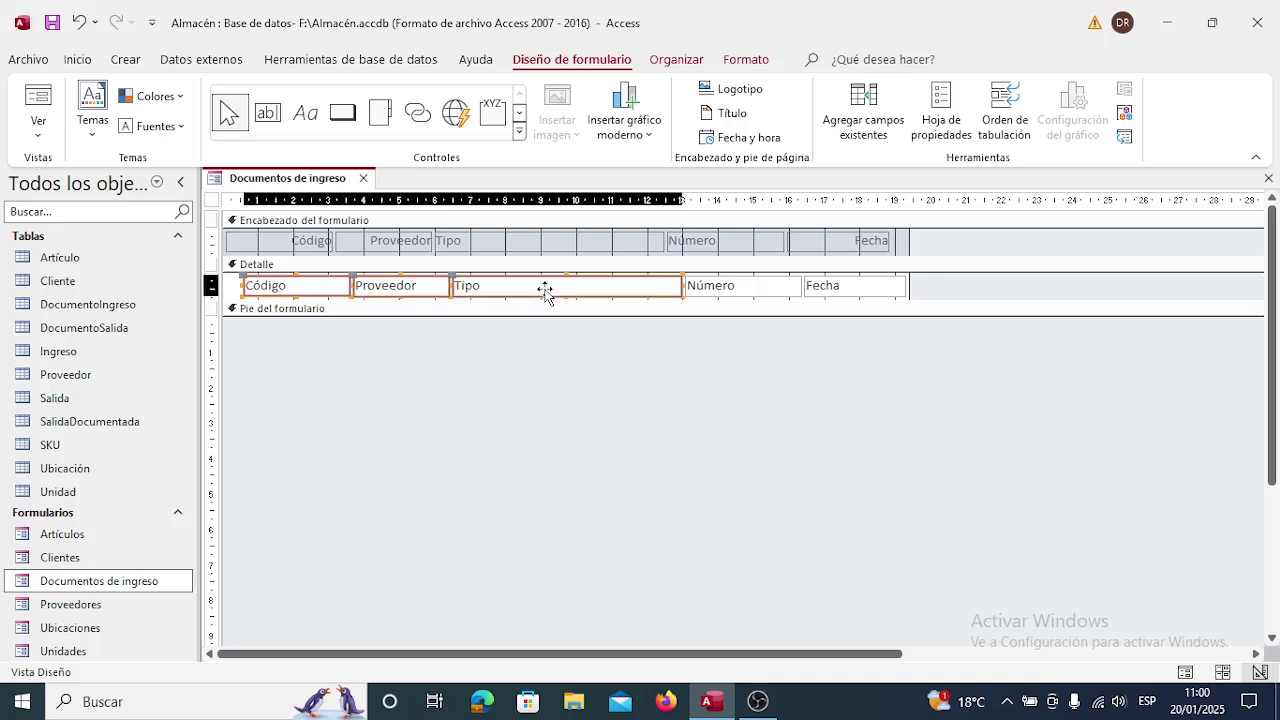
{"action": "left_click", "coordinate": [748, 288], "text": "shift"}
{"action": "left_click", "coordinate": [859, 292], "text": "shift"}
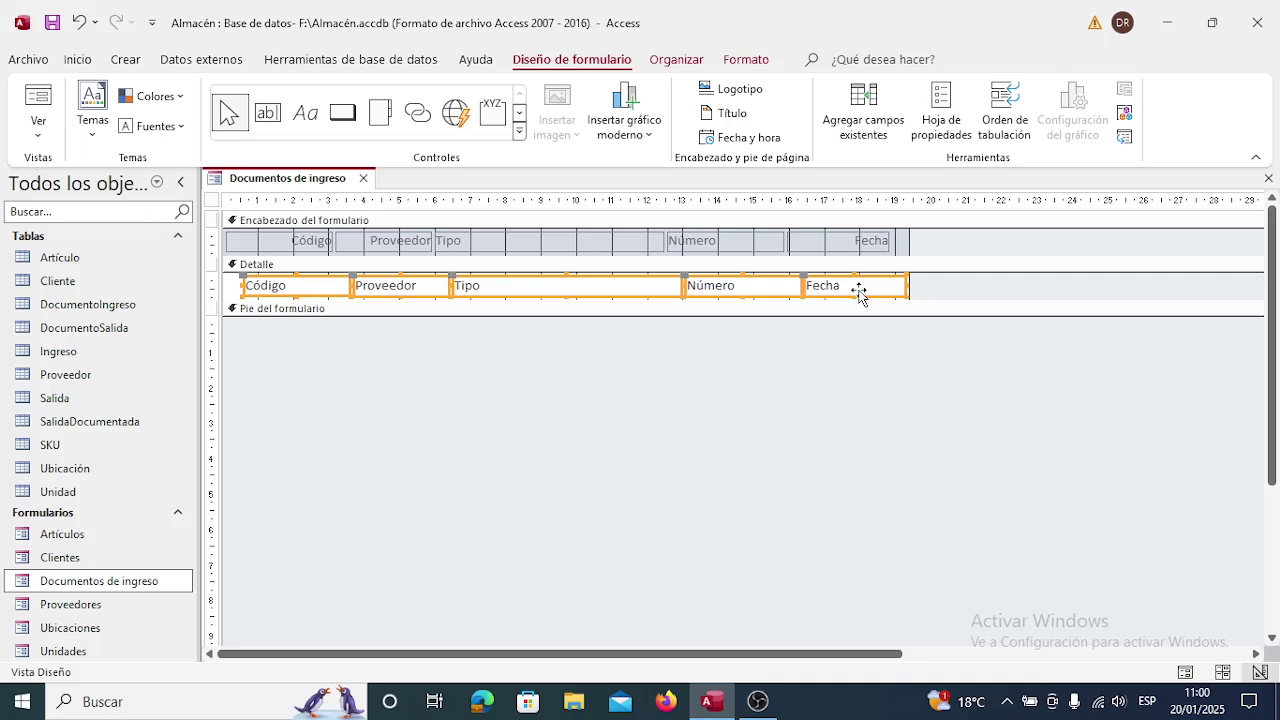
{"action": "key", "text": "Left"}
{"action": "key", "text": "Left"}
{"action": "key", "text": "Left"}
{"action": "key", "text": "Left"}
{"action": "key", "text": "Left"}
{"action": "key", "text": "Left"}
{"action": "key", "text": "Left"}
{"action": "key", "text": "Left"}
{"action": "key", "text": "Left"}
{"action": "key", "text": "Left"}
{"action": "key", "text": "Left"}
{"action": "key", "text": "Left"}
{"action": "key", "text": "Left"}
{"action": "key", "text": "Left"}
{"action": "key", "text": "Left"}
{"action": "key", "text": "Left"}
{"action": "key", "text": "Left"}
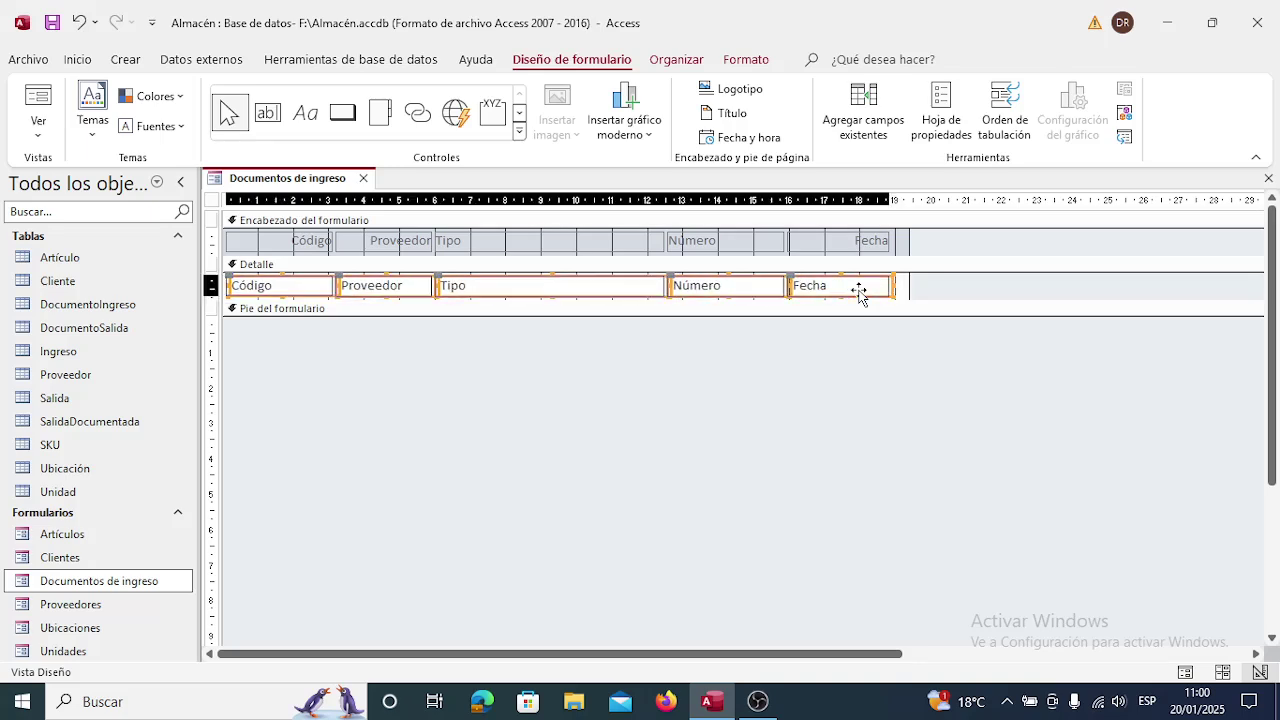
{"action": "left_click", "coordinate": [926, 381]}
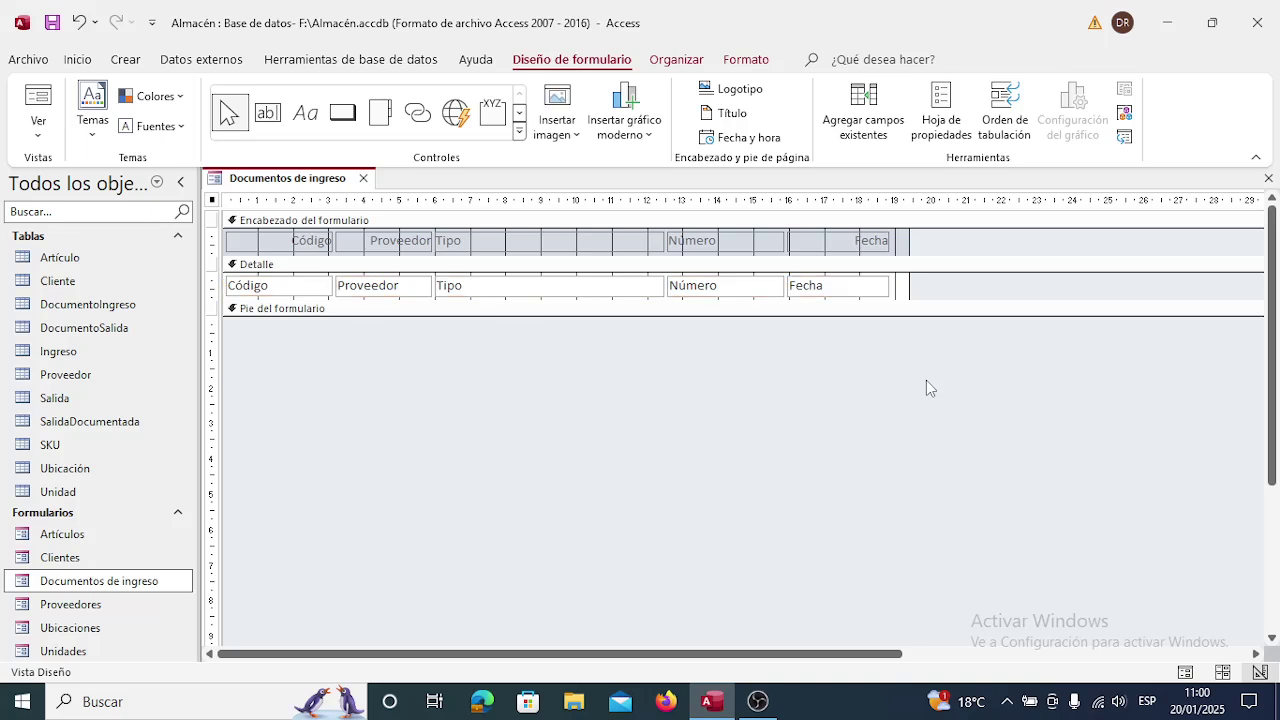
Save the design changes and open Documentos de ingreso for data entry.
{"action": "left_click", "coordinate": [364, 178]}
{"action": "left_click", "coordinate": [550, 404]}
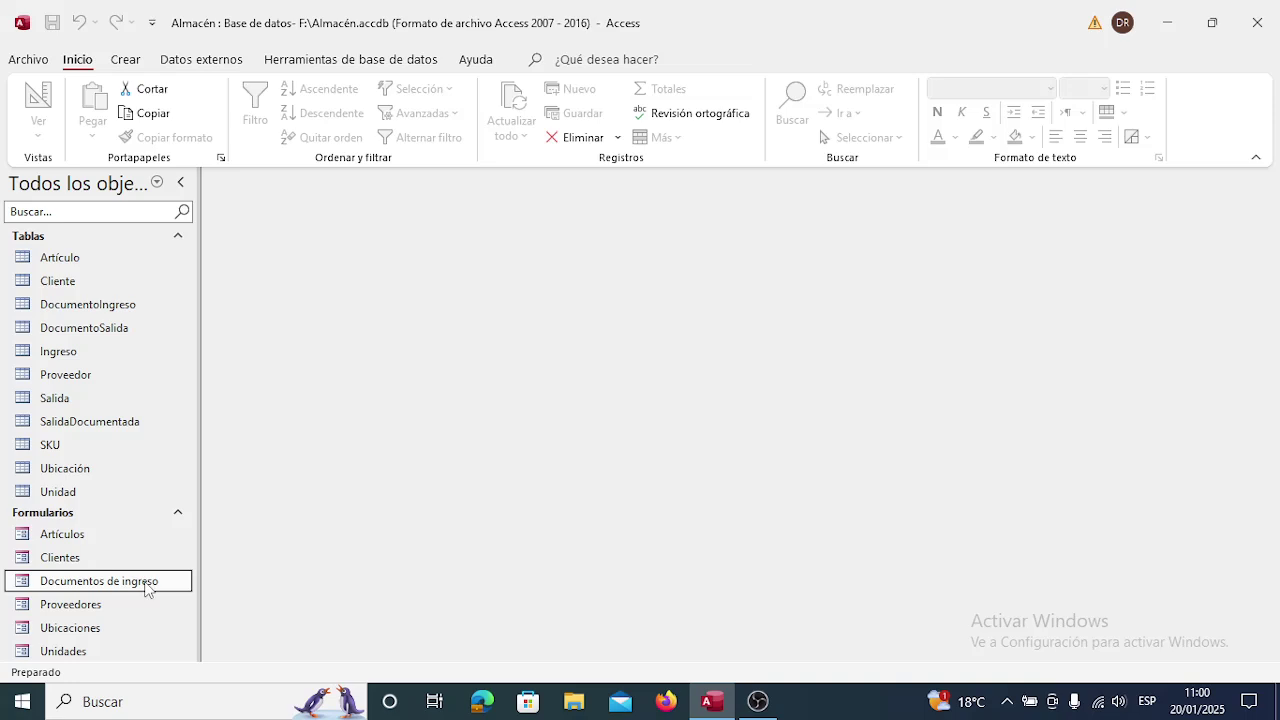
{"action": "double_click", "coordinate": [146, 584]}
{"action": "left_click", "coordinate": [145, 589]}
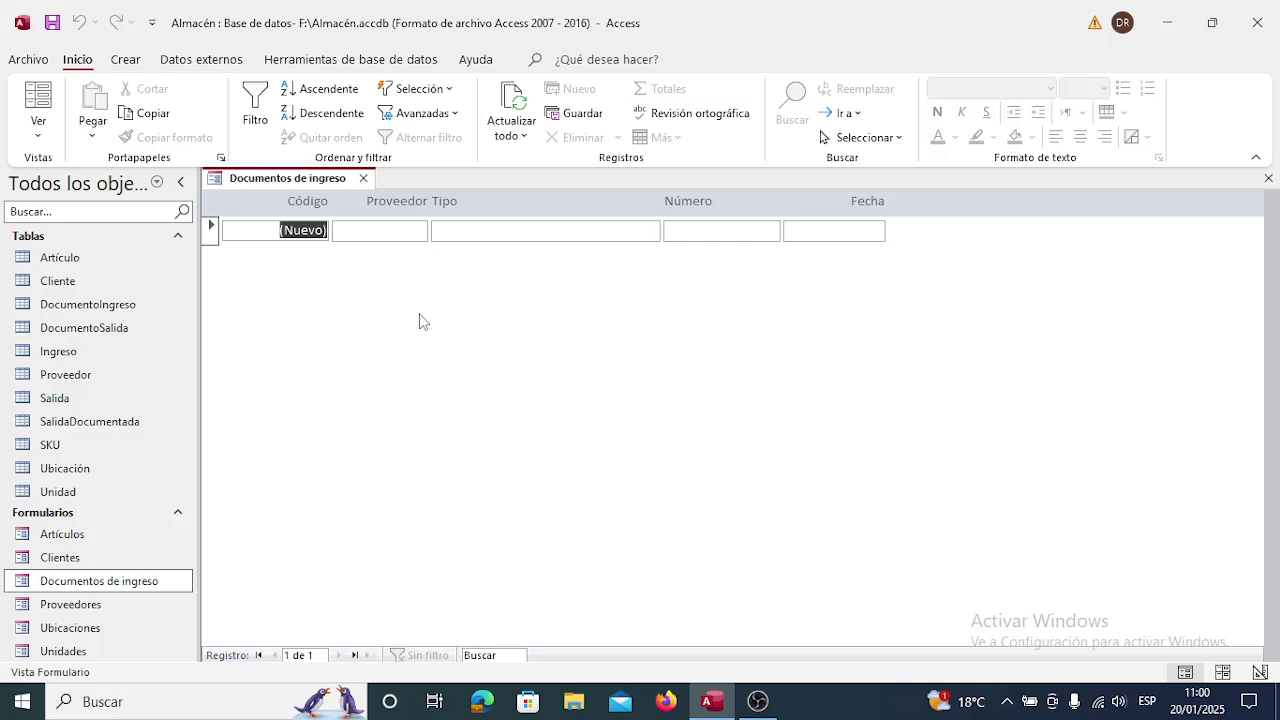
{"action": "left_click", "coordinate": [388, 231]}
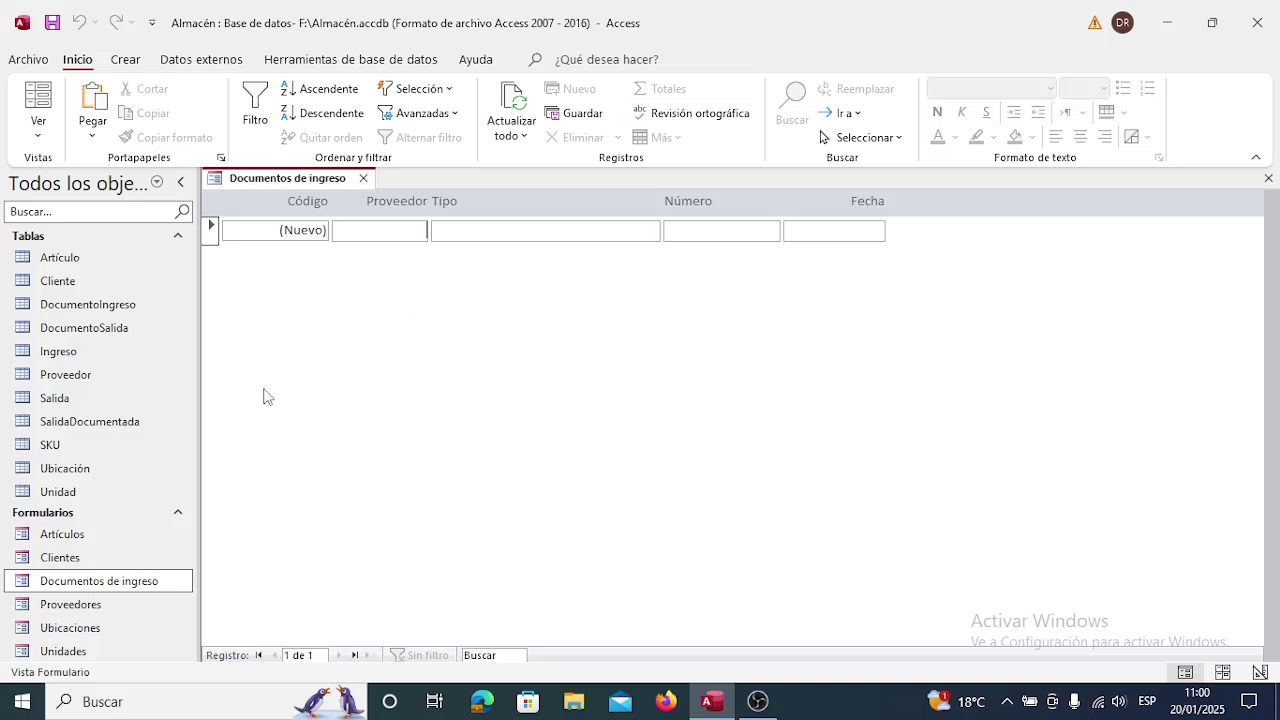
Open the Proveedores form alongside to view its La Papelera supplier record.
{"action": "left_click", "coordinate": [90, 602]}
{"action": "double_click", "coordinate": [90, 604]}
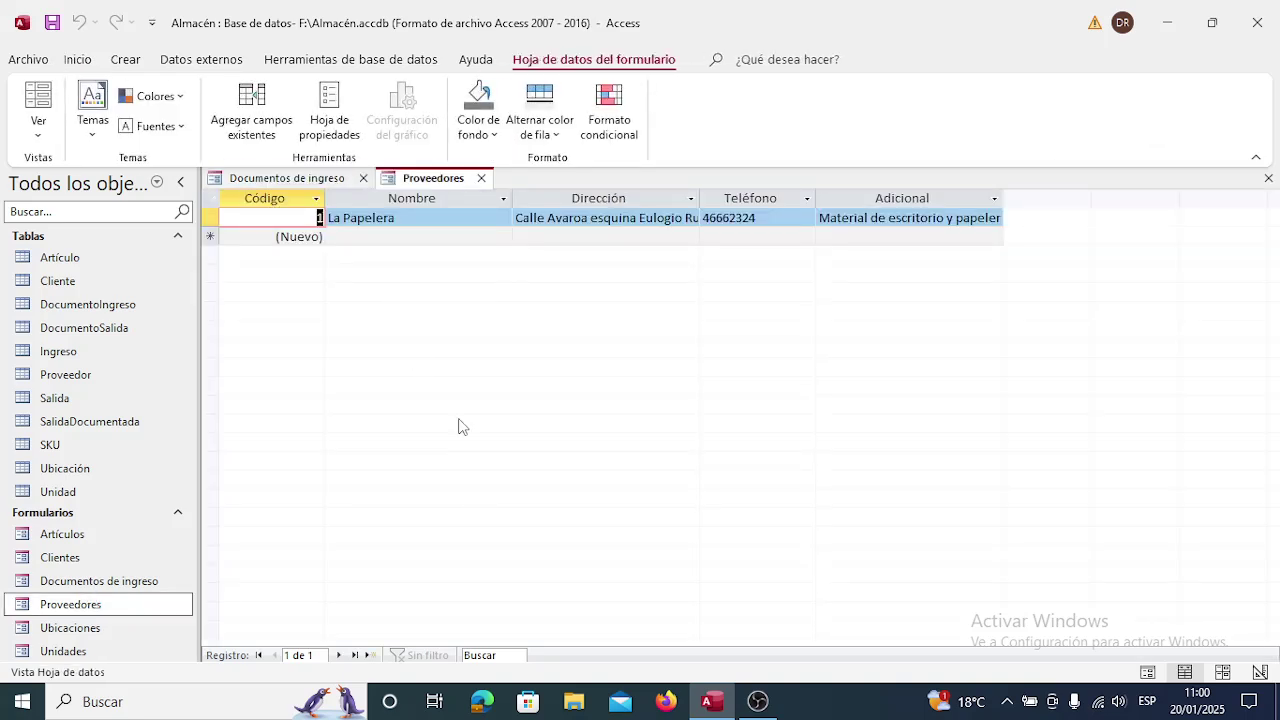
{"action": "left_click", "coordinate": [481, 178]}
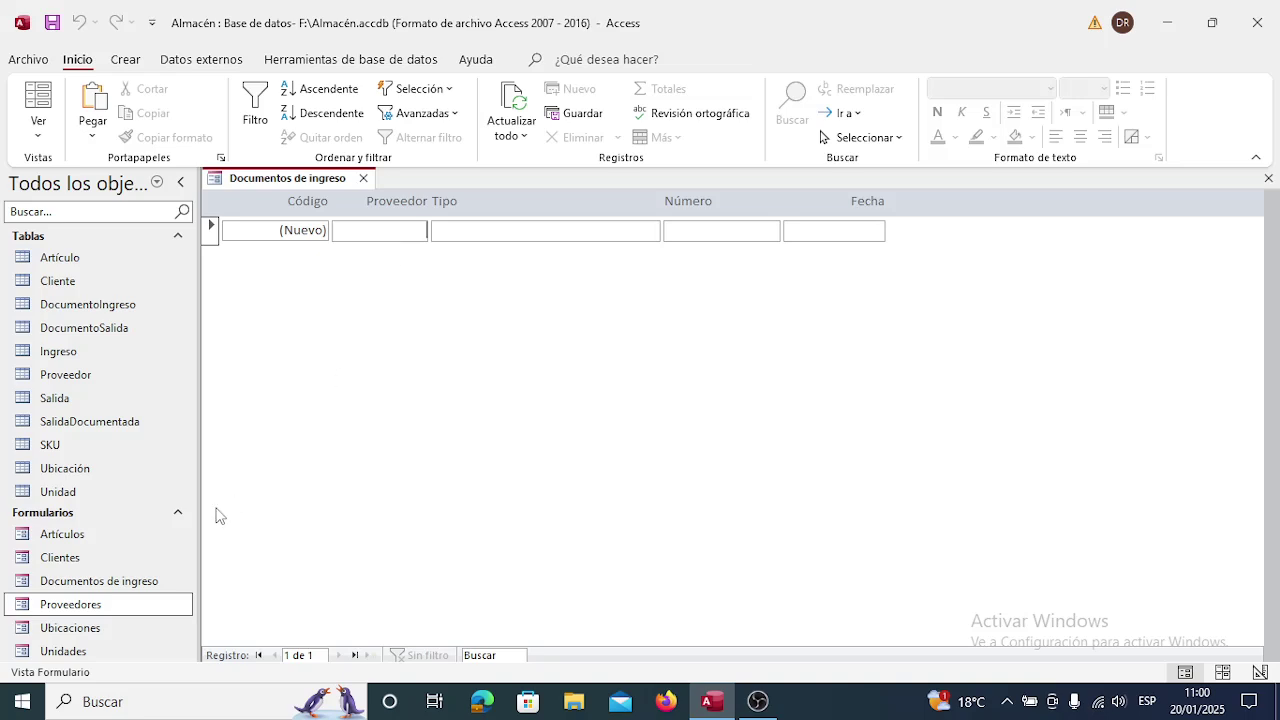
{"action": "double_click", "coordinate": [86, 604]}
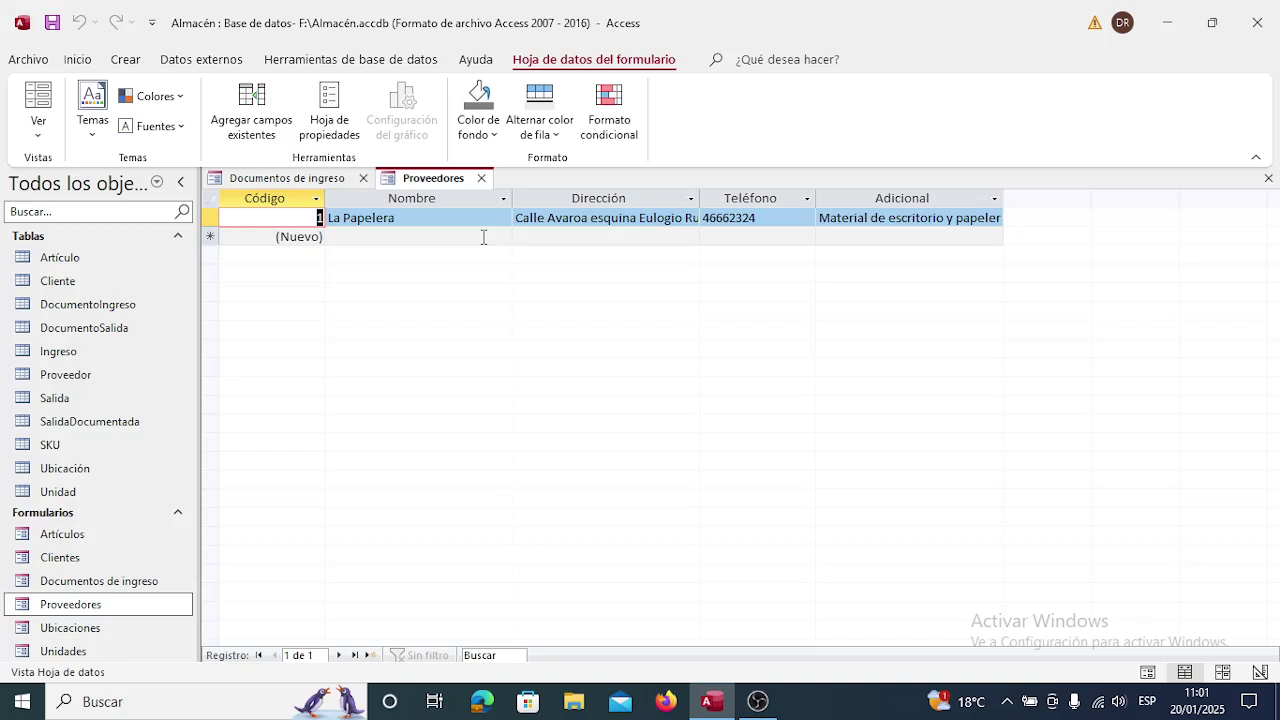
Close both forms and briefly inspect the Proveedores form in Vista Diseño.
{"action": "left_click", "coordinate": [482, 178]}
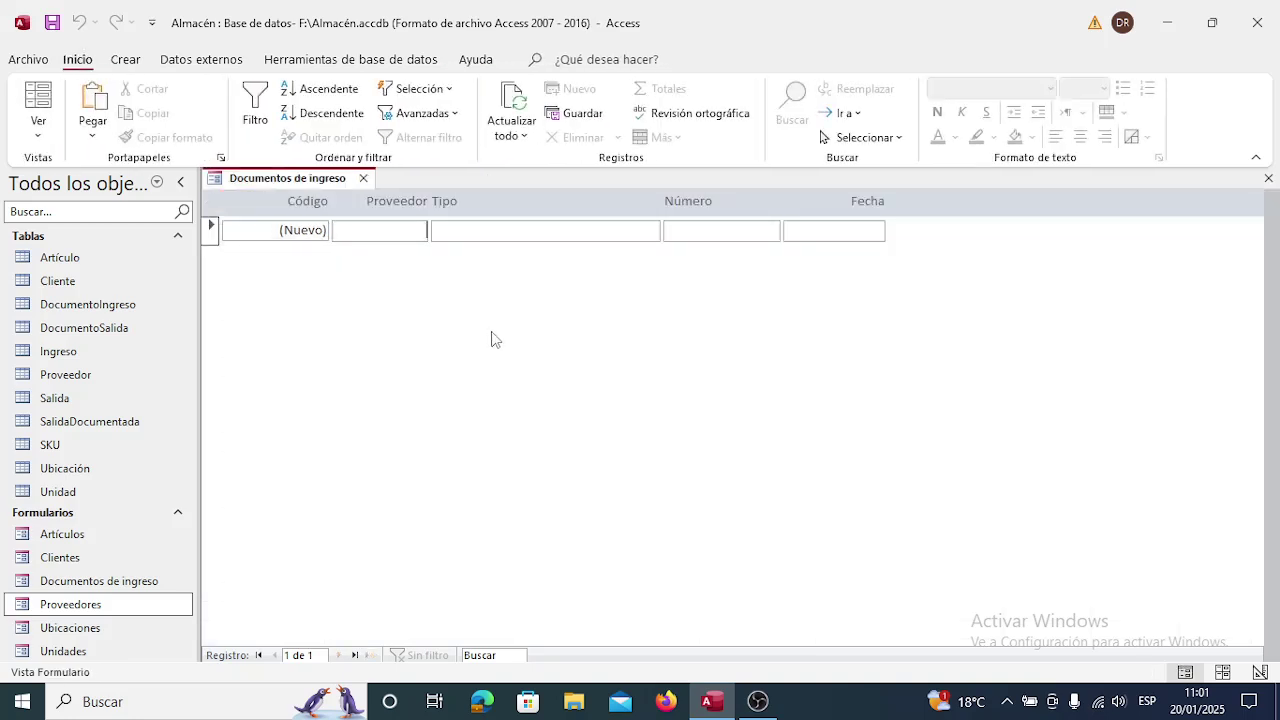
{"action": "left_click", "coordinate": [363, 178]}
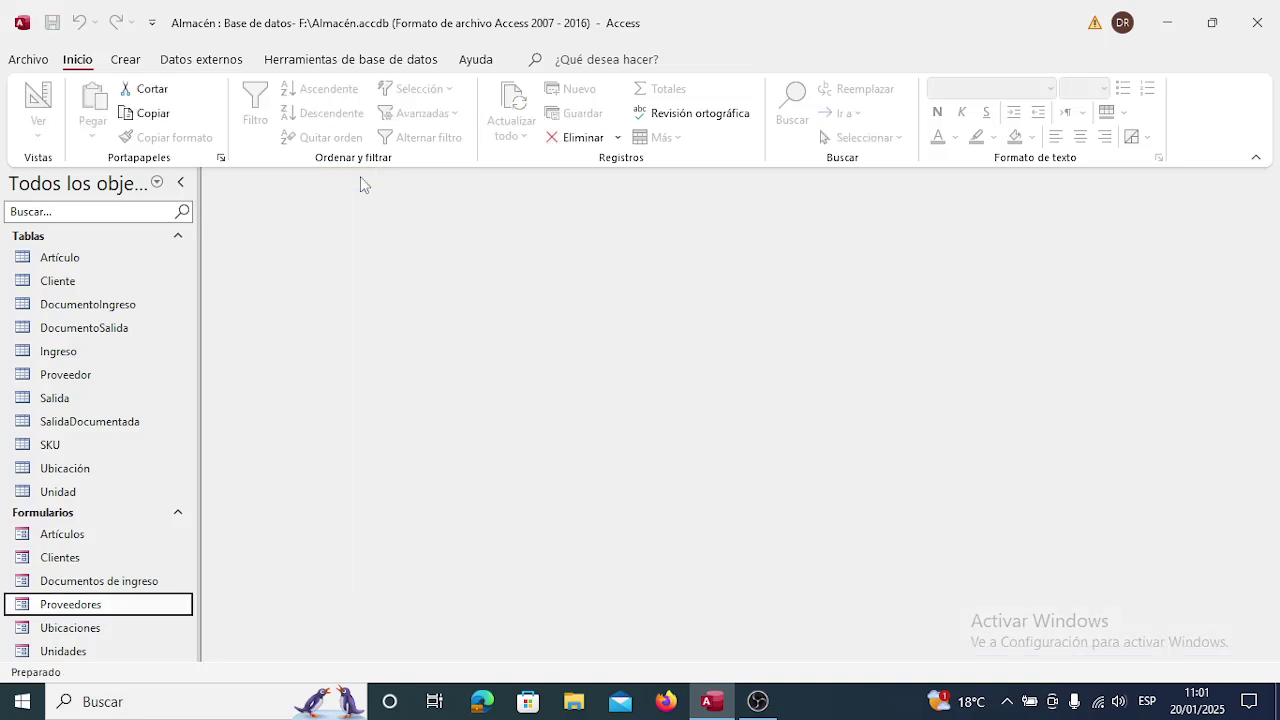
{"action": "right_click", "coordinate": [101, 610]}
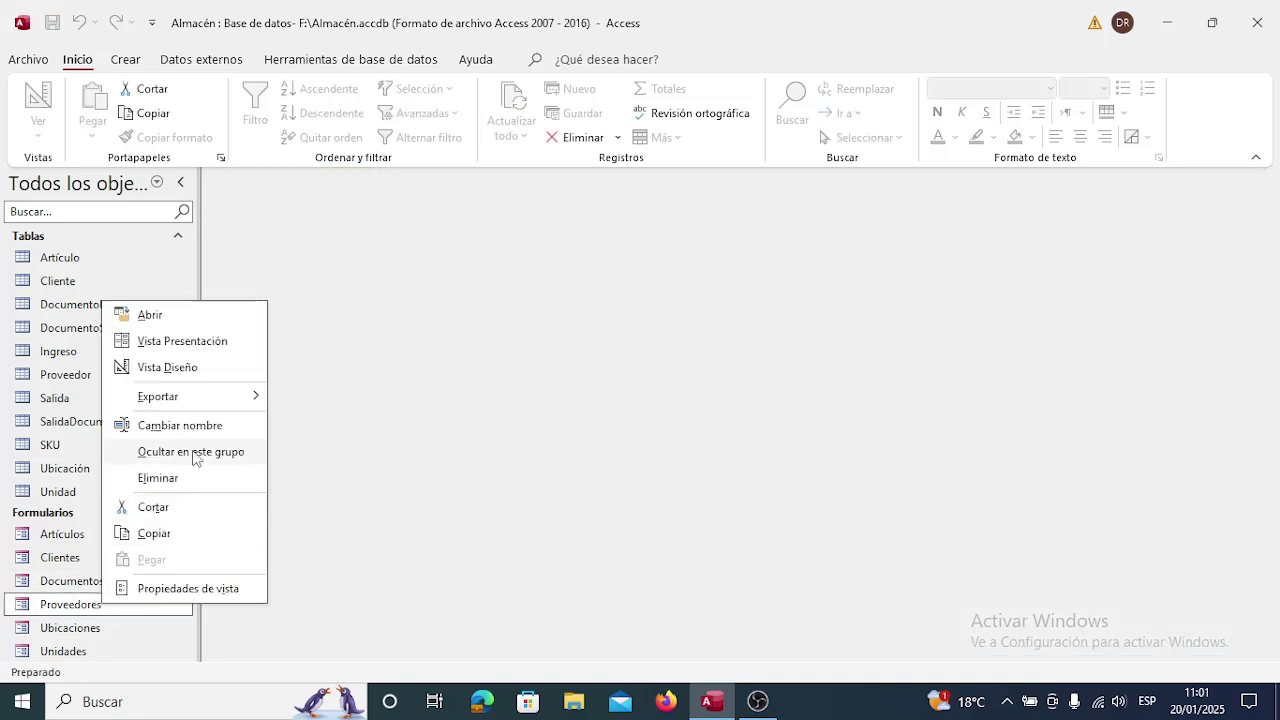
{"action": "left_click", "coordinate": [187, 368]}
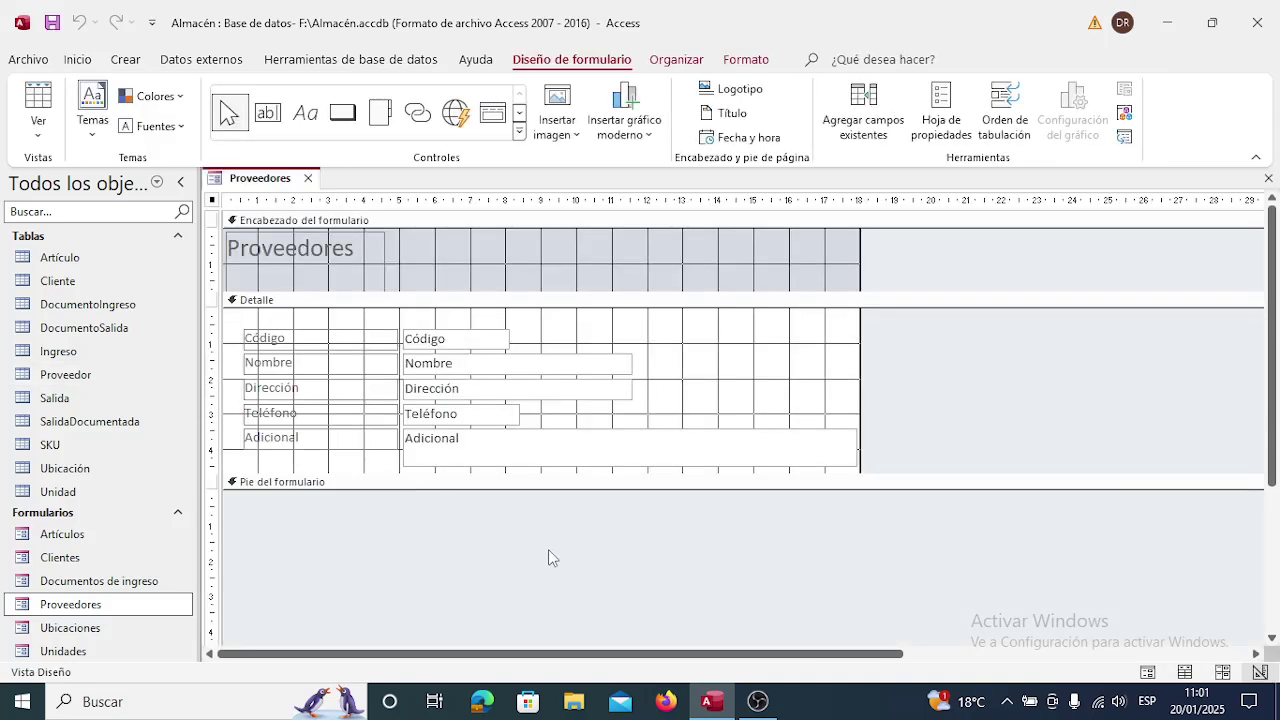
{"action": "left_click", "coordinate": [308, 178]}
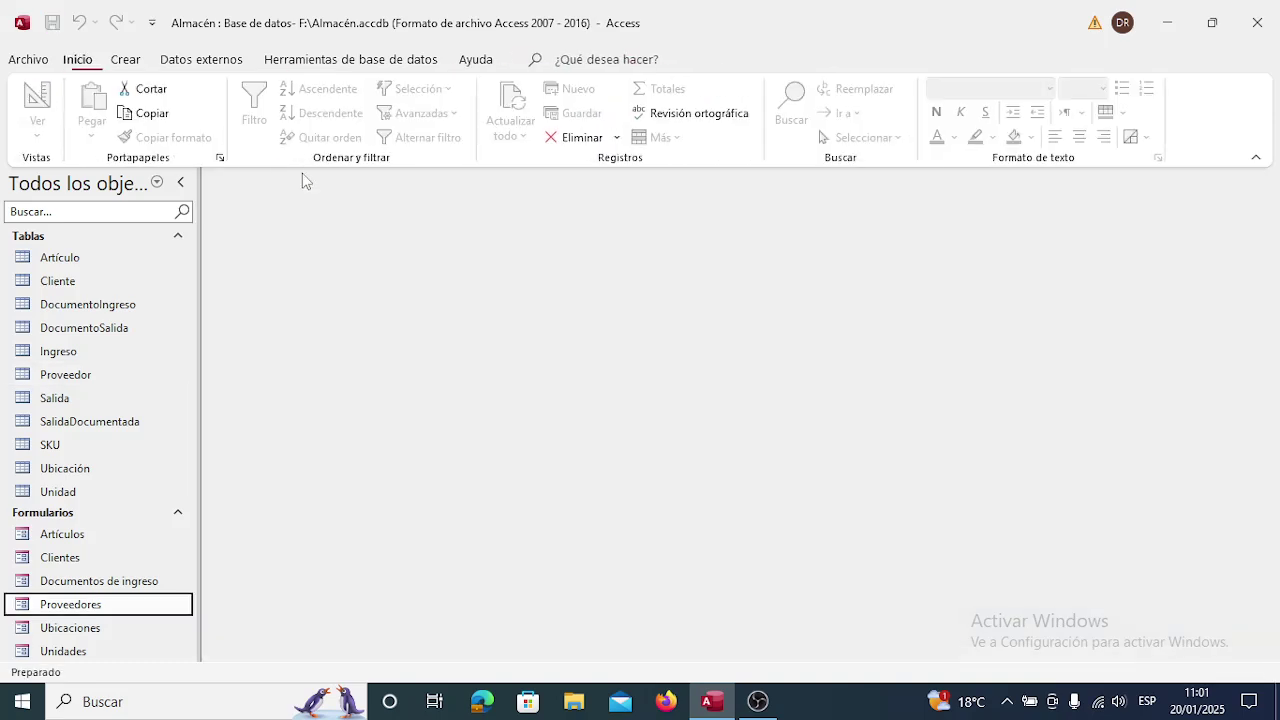
Reopen Documentos de ingreso in Vista Diseño.
{"action": "left_click", "coordinate": [90, 581]}
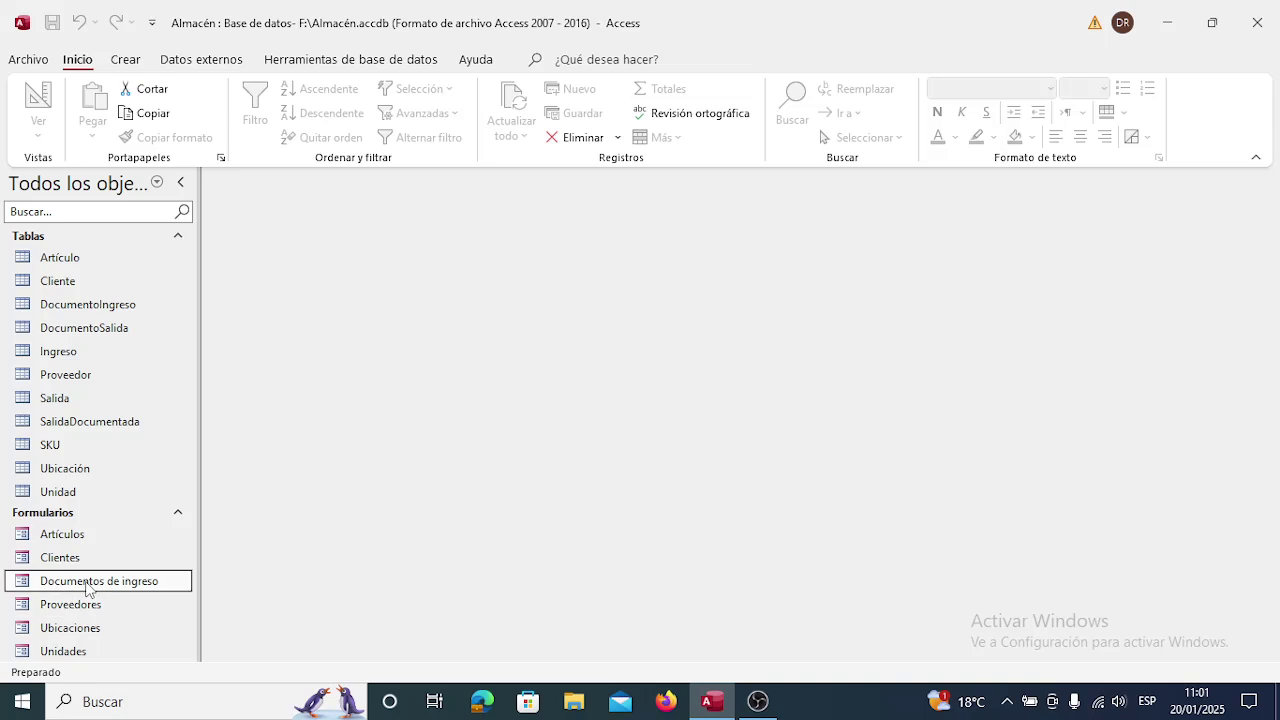
{"action": "right_click", "coordinate": [91, 582]}
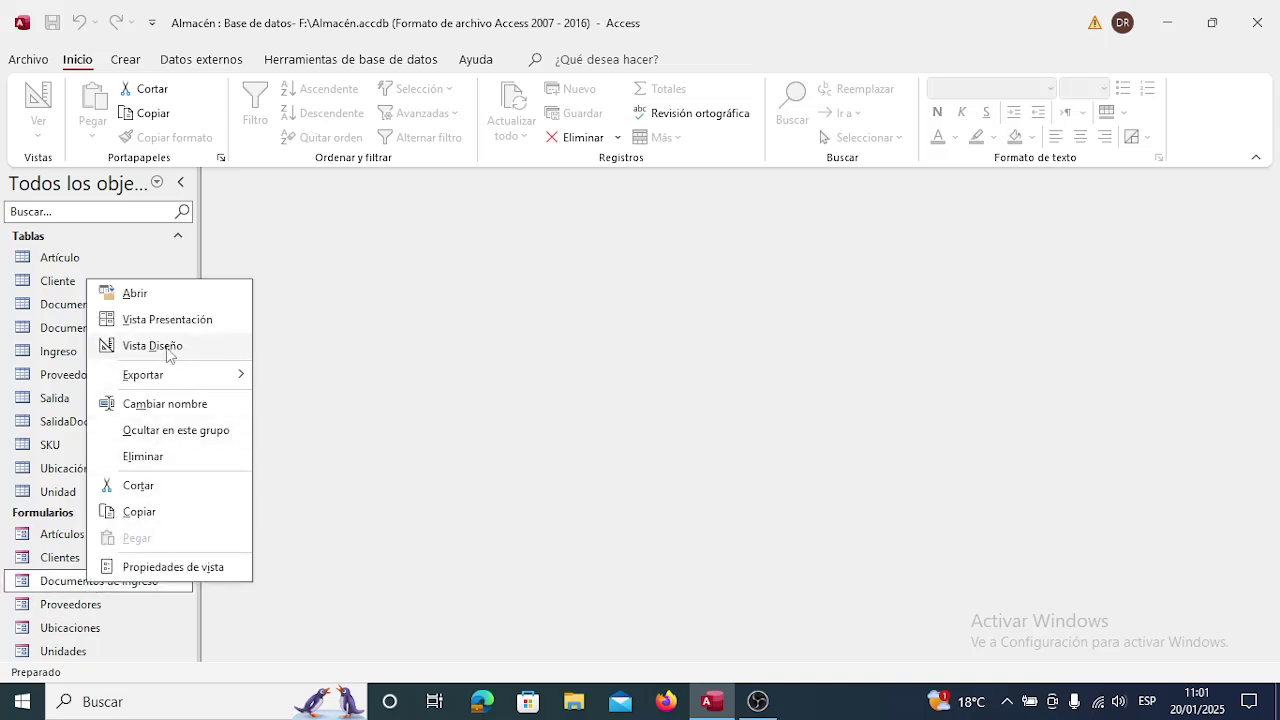
{"action": "left_click", "coordinate": [166, 346]}
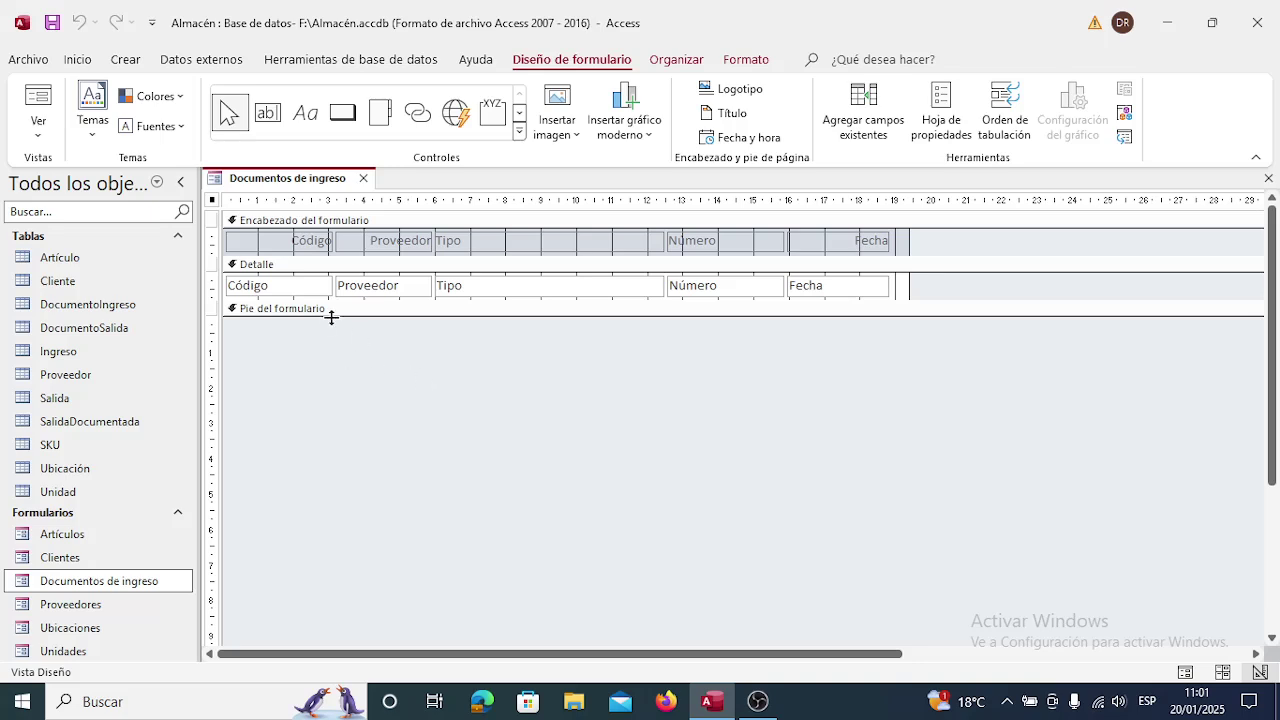
Left-align the Código header label, with its property sheet showing.
{"action": "left_click", "coordinate": [275, 248]}
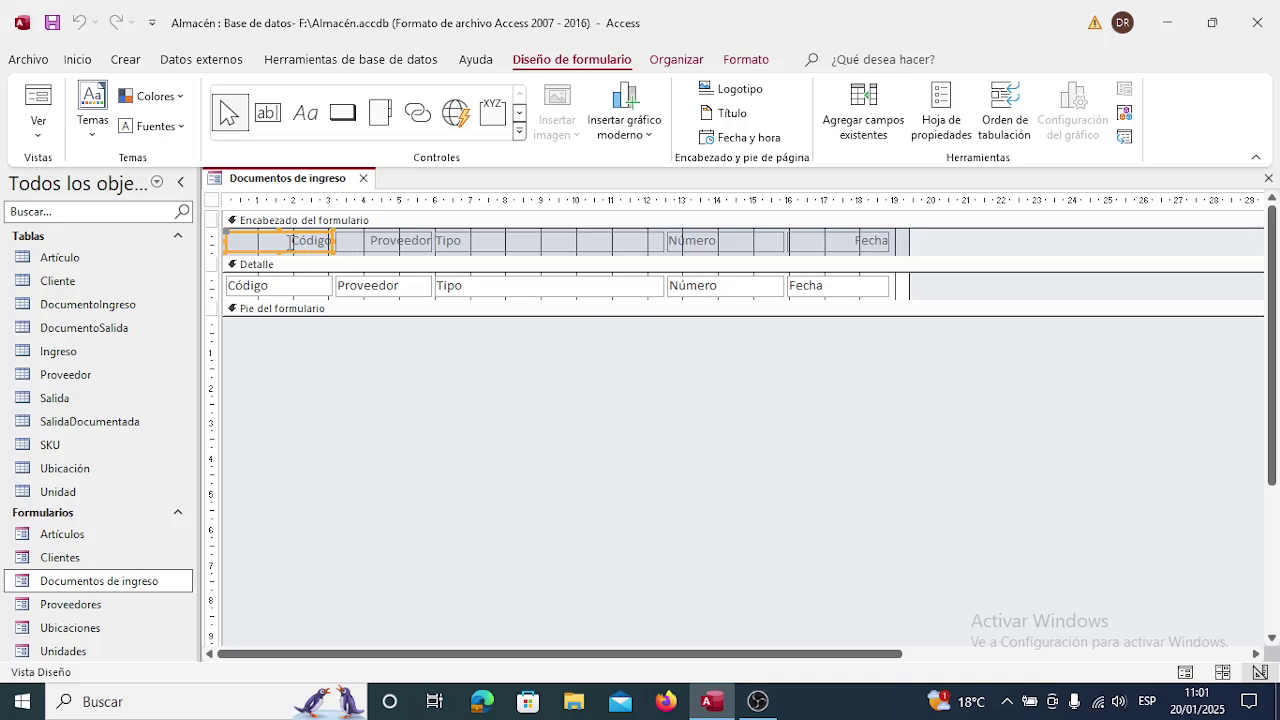
{"action": "right_click", "coordinate": [286, 250]}
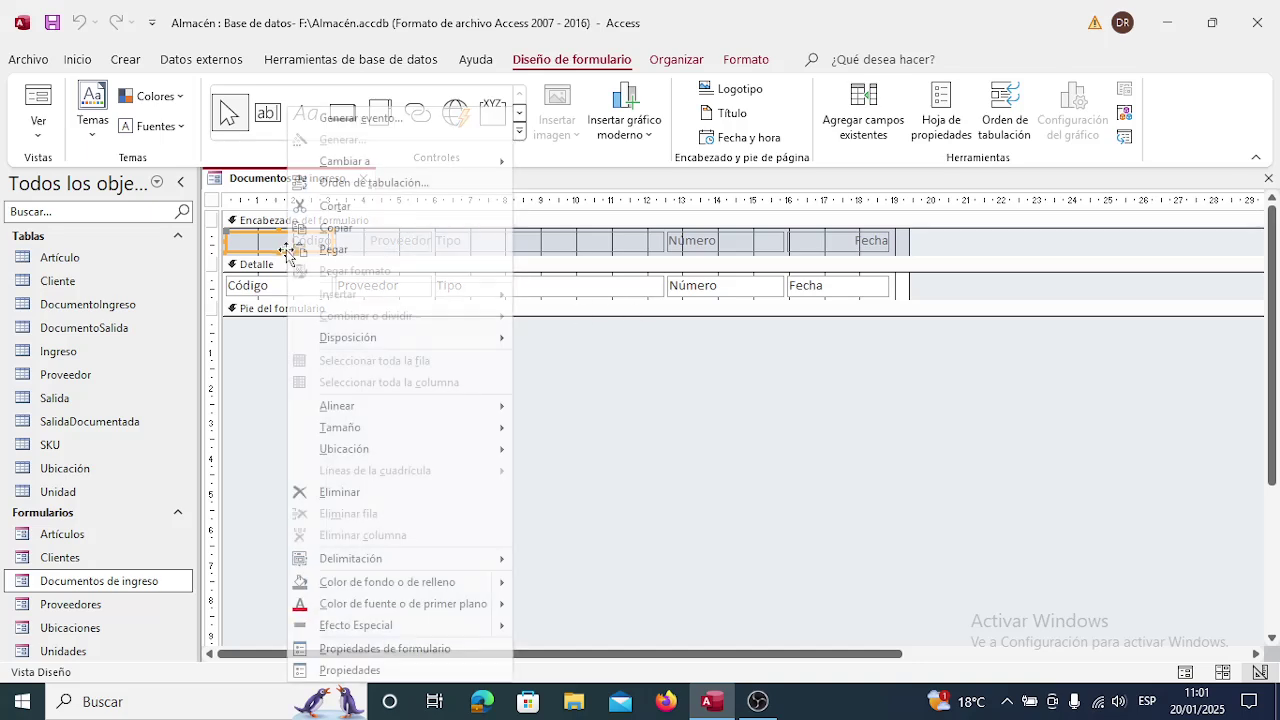
{"action": "left_click", "coordinate": [378, 670]}
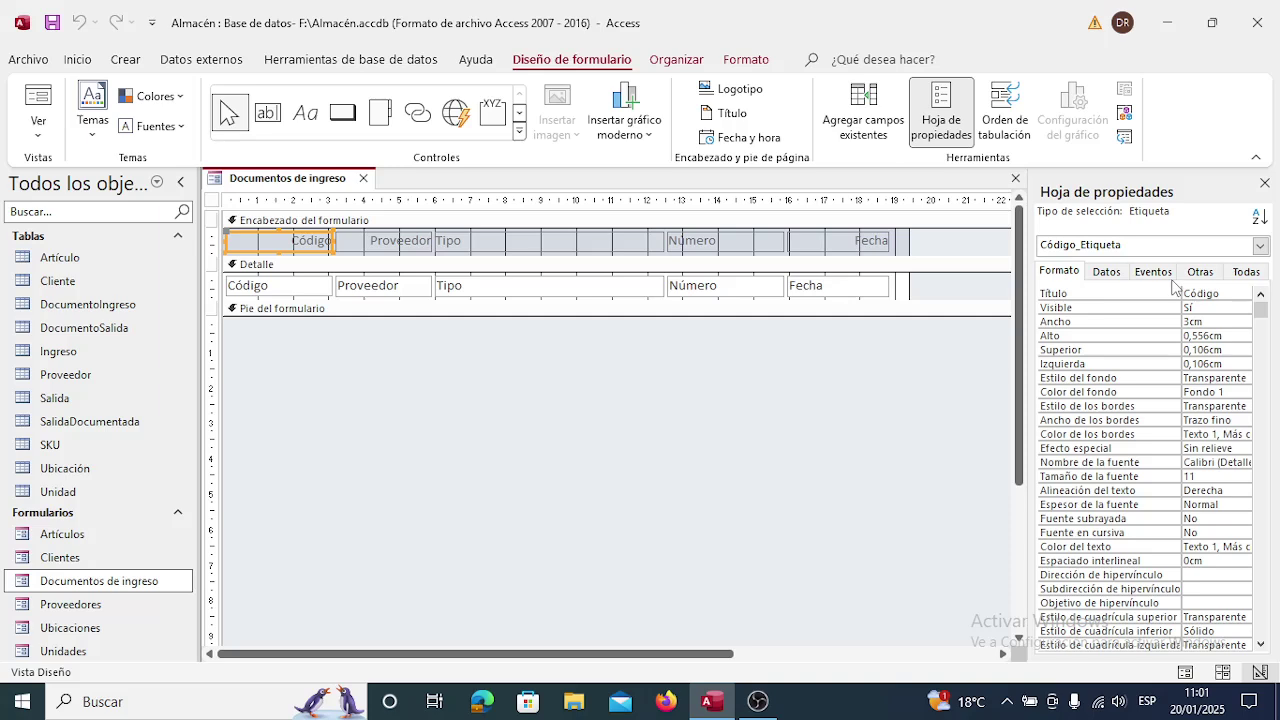
{"action": "left_click", "coordinate": [748, 60]}
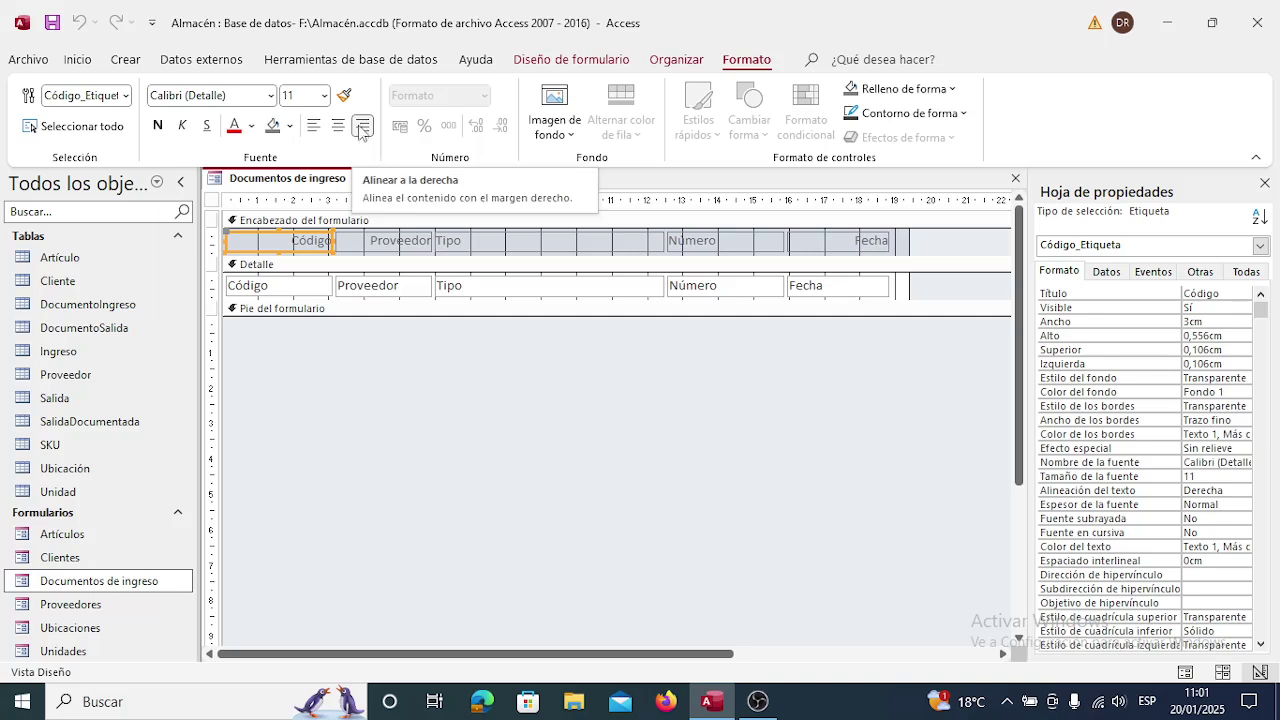
{"action": "left_click", "coordinate": [313, 127]}
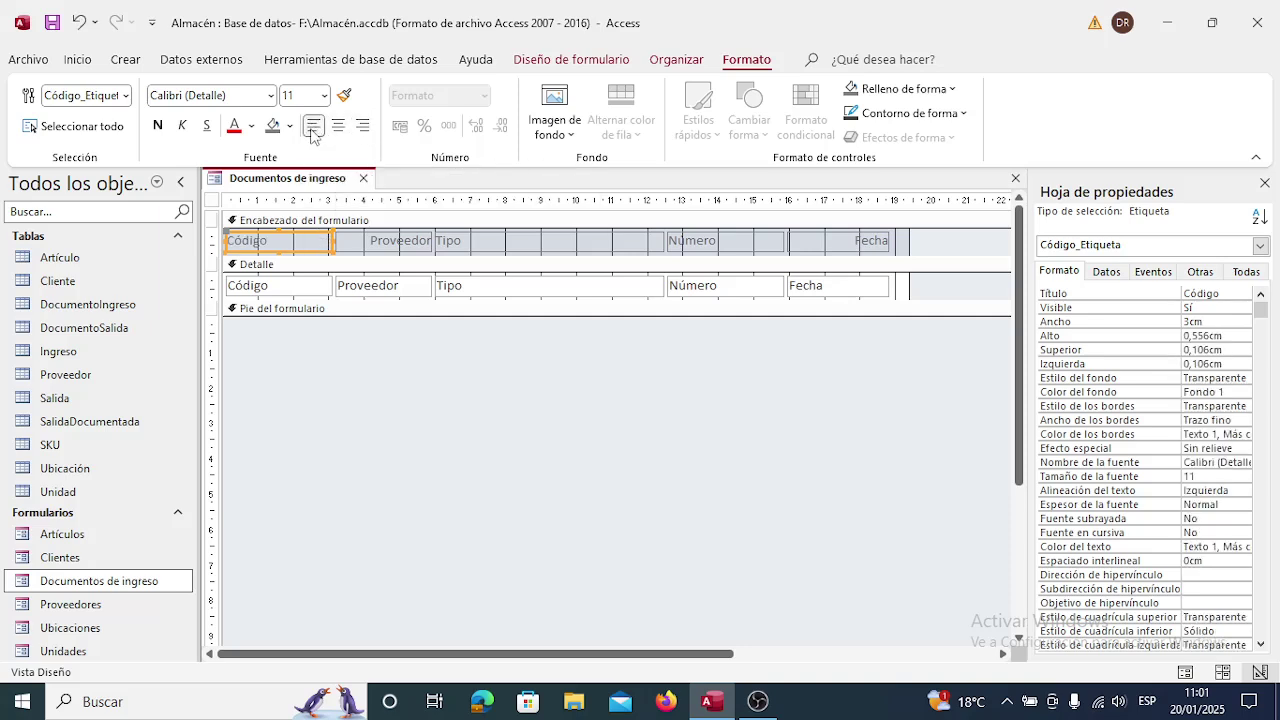
{"action": "left_click", "coordinate": [330, 356]}
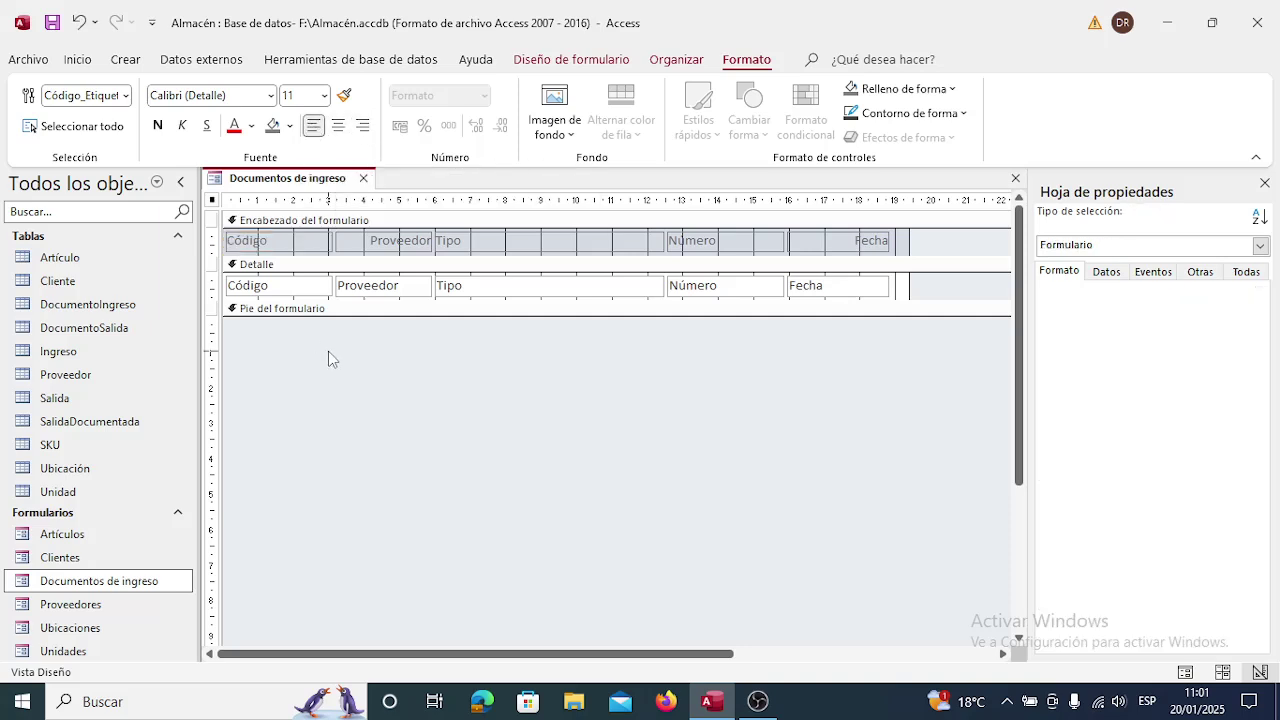
Narrow the Código label and text box to 1,915 cm.
{"action": "left_click", "coordinate": [312, 245]}
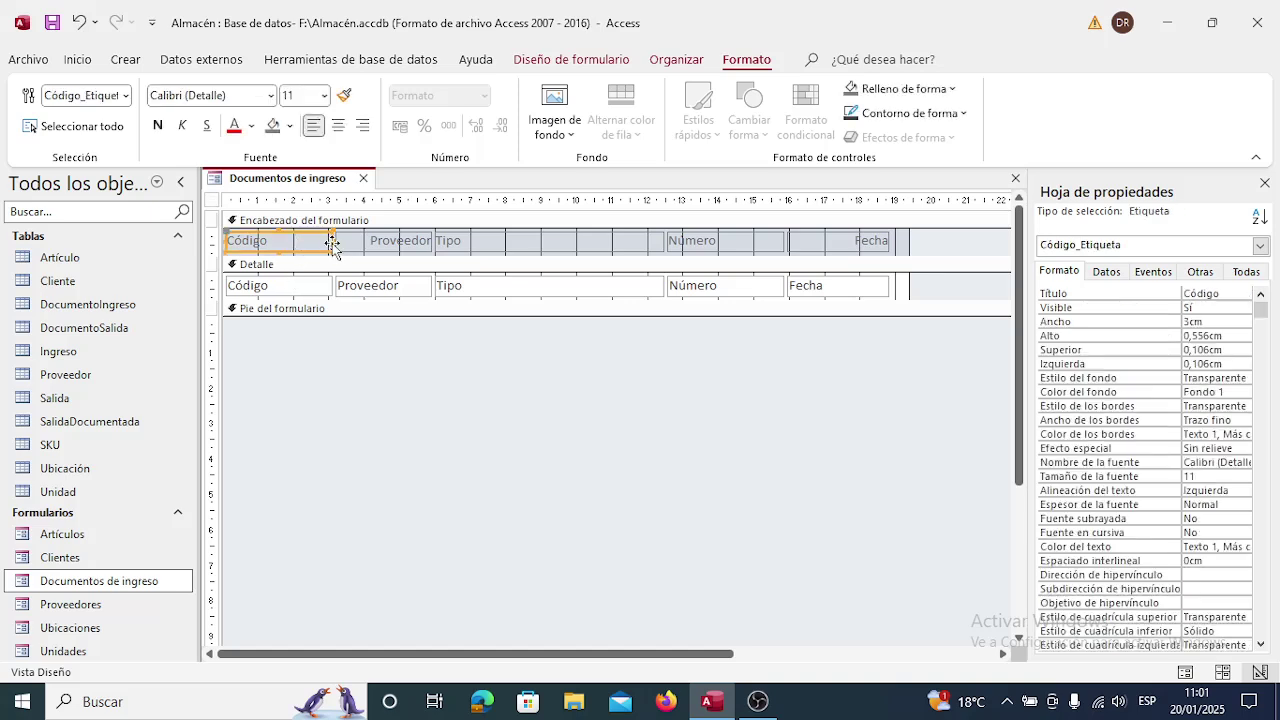
{"action": "left_click_drag", "start_coordinate": [331, 241], "coordinate": [291, 246]}
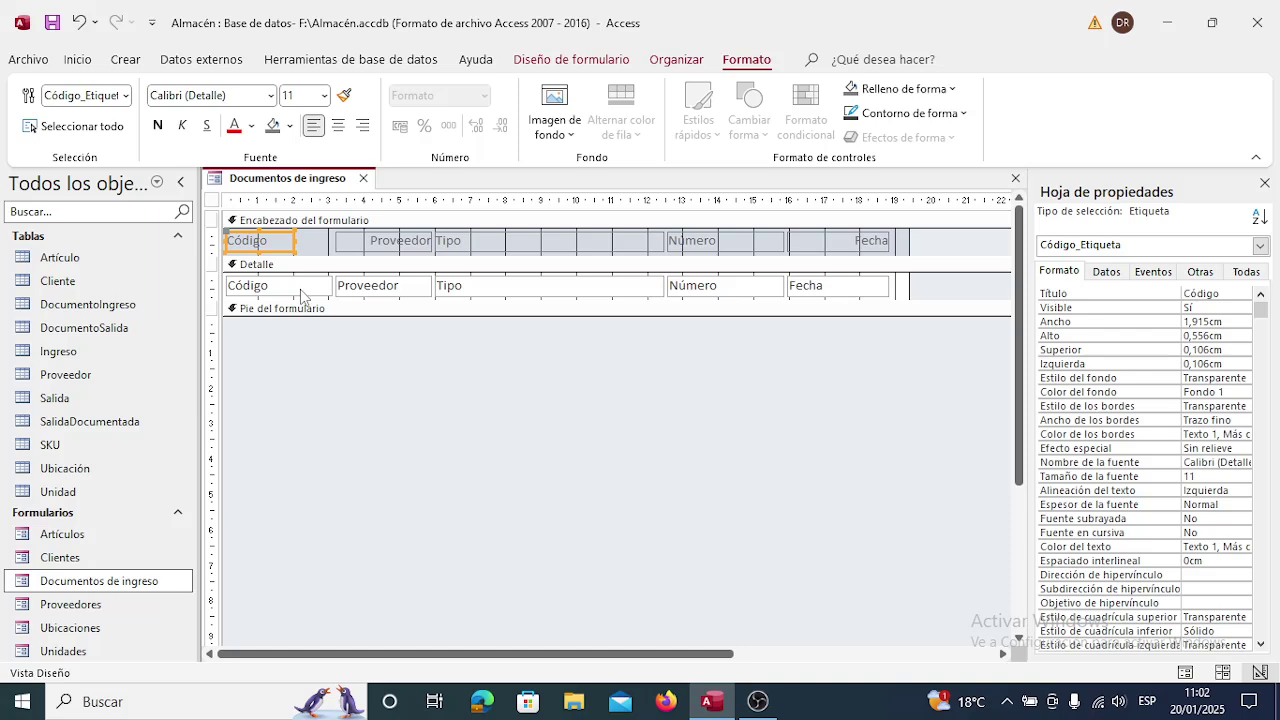
{"action": "left_click", "coordinate": [306, 287]}
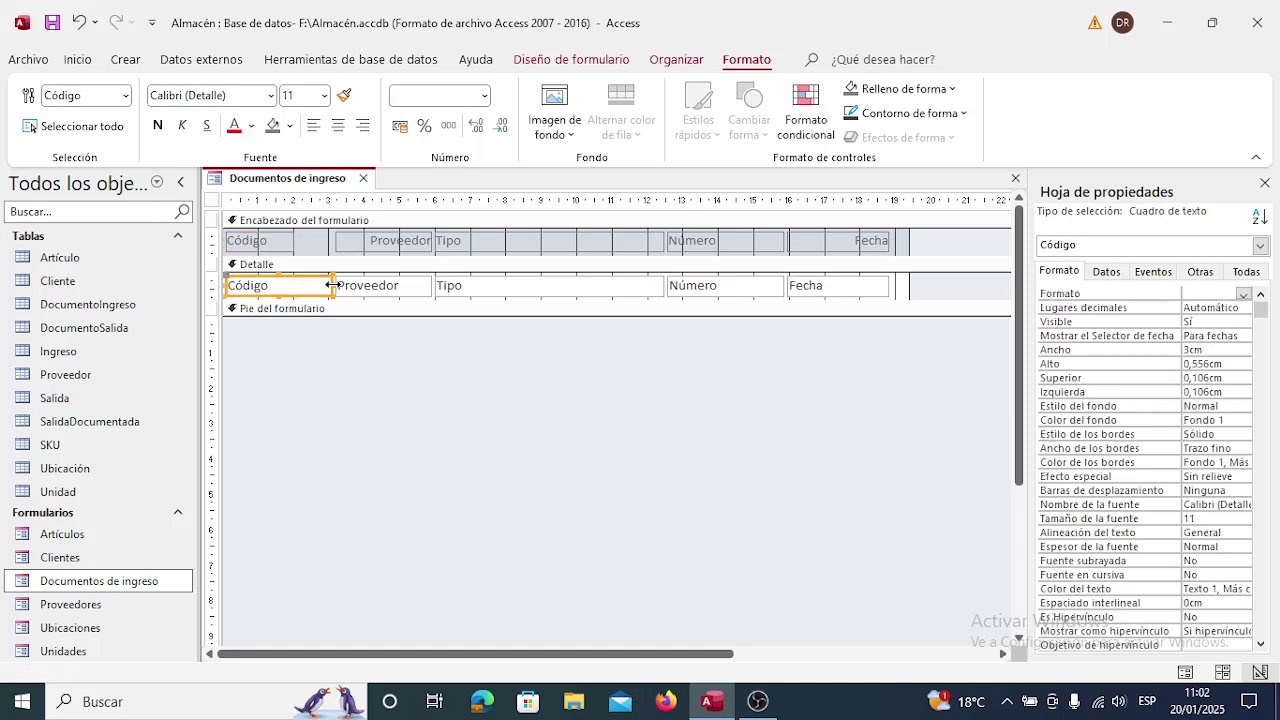
{"action": "left_click_drag", "start_coordinate": [333, 287], "coordinate": [291, 287]}
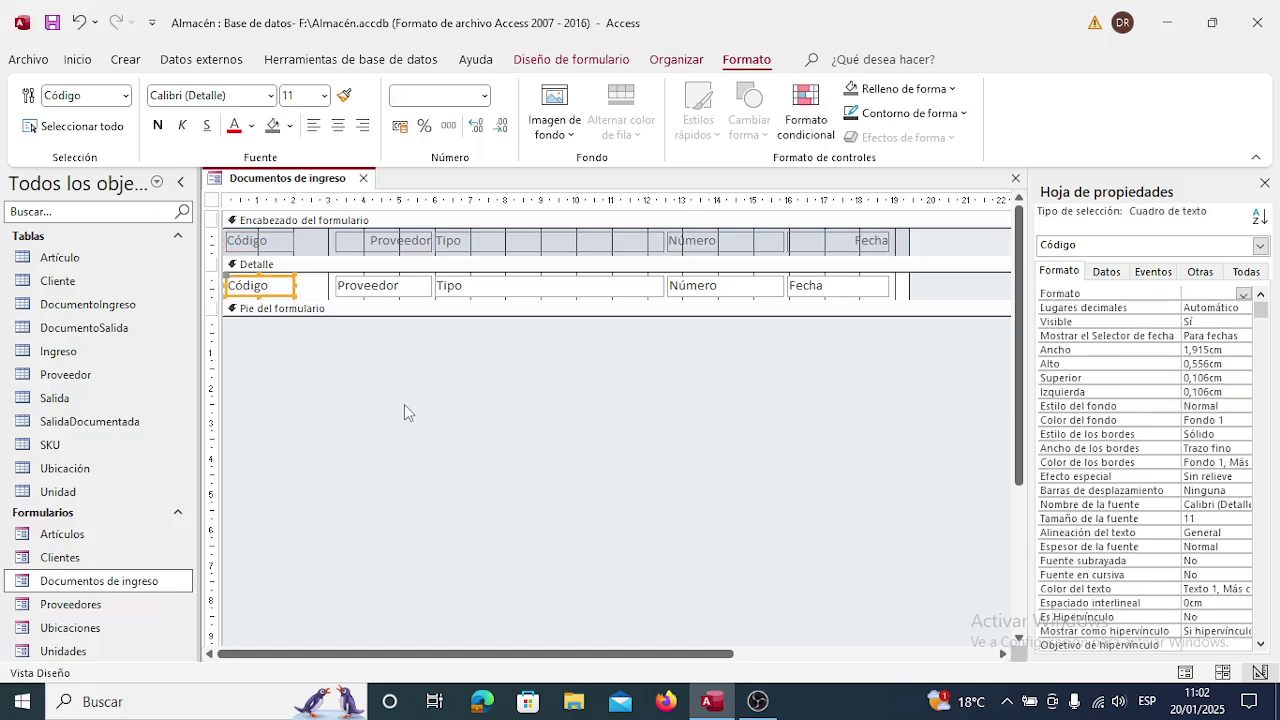
{"action": "left_click", "coordinate": [360, 390]}
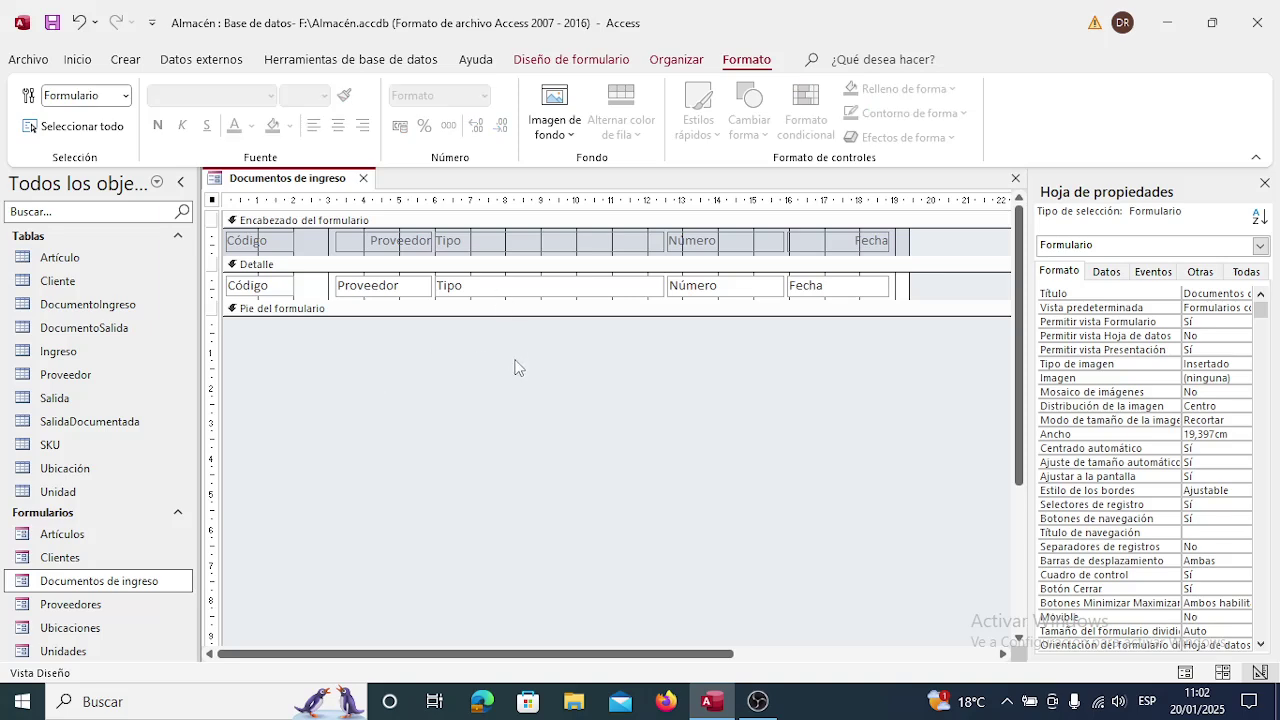
Left-align the Proveedor label, shift it left beside Código, and delete the Proveedor text box.
{"action": "left_click", "coordinate": [394, 244]}
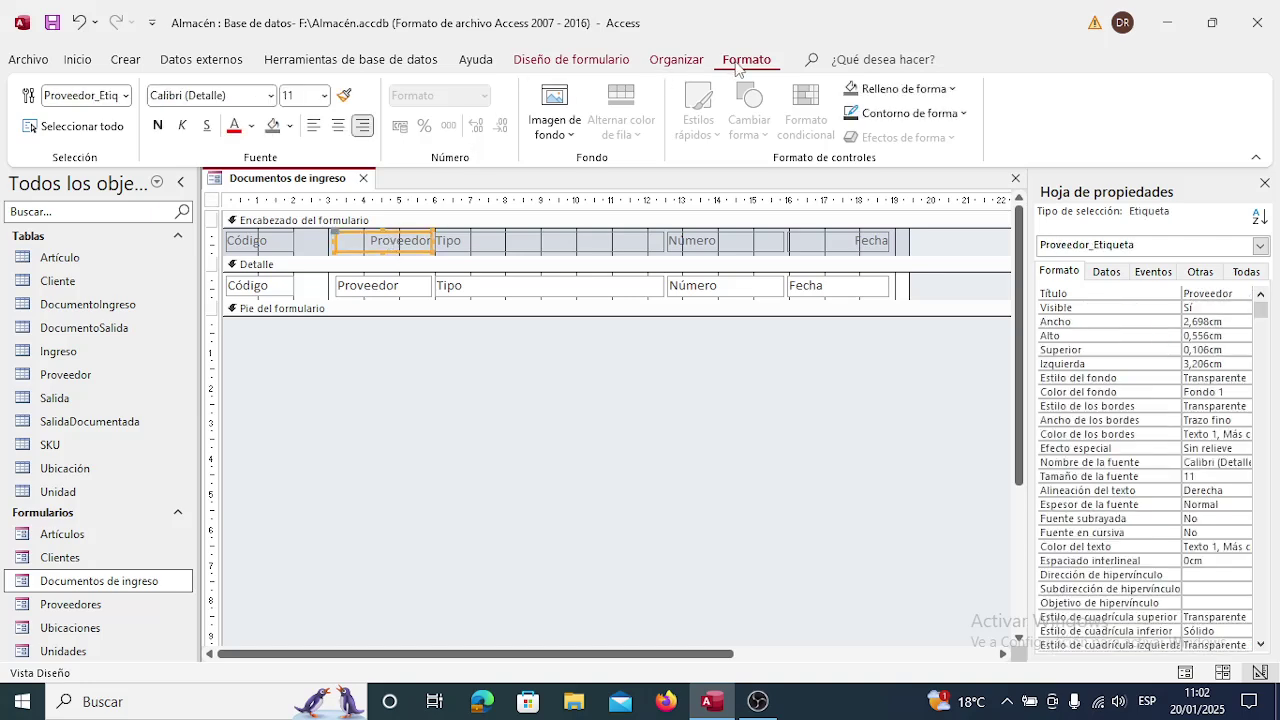
{"action": "left_click", "coordinate": [314, 125]}
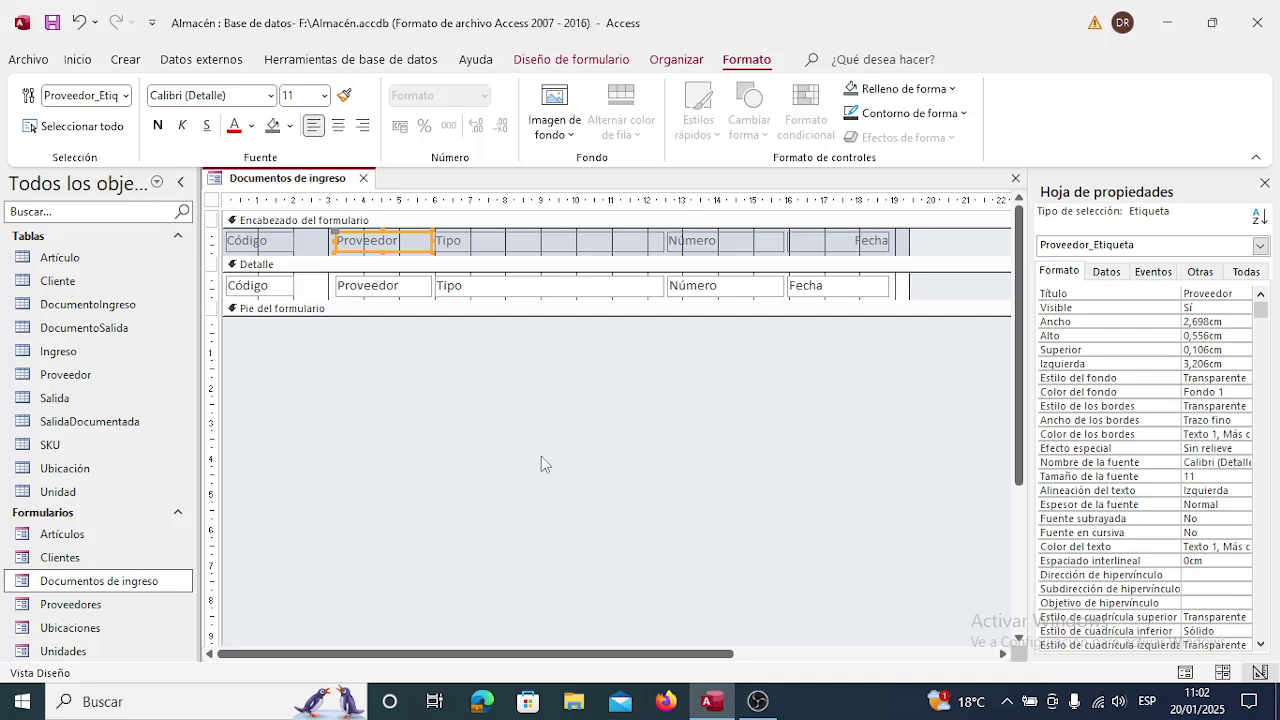
{"action": "key", "text": "Left"}
{"action": "key", "text": "Left"}
{"action": "key", "text": "Left"}
{"action": "key", "text": "Left"}
{"action": "key", "text": "Left"}
{"action": "key", "text": "Left"}
{"action": "key", "text": "Left"}
{"action": "key", "text": "Left"}
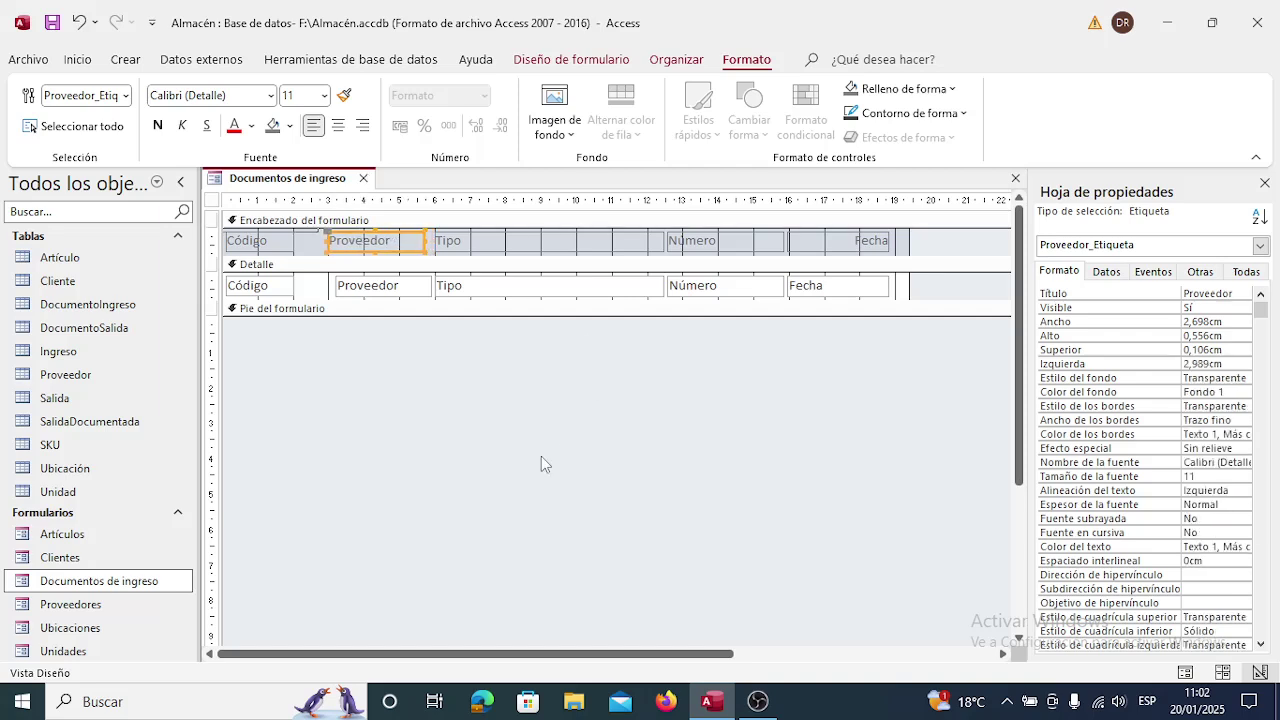
{"action": "key", "text": "Left"}
{"action": "key", "text": "Left"}
{"action": "key", "text": "Left"}
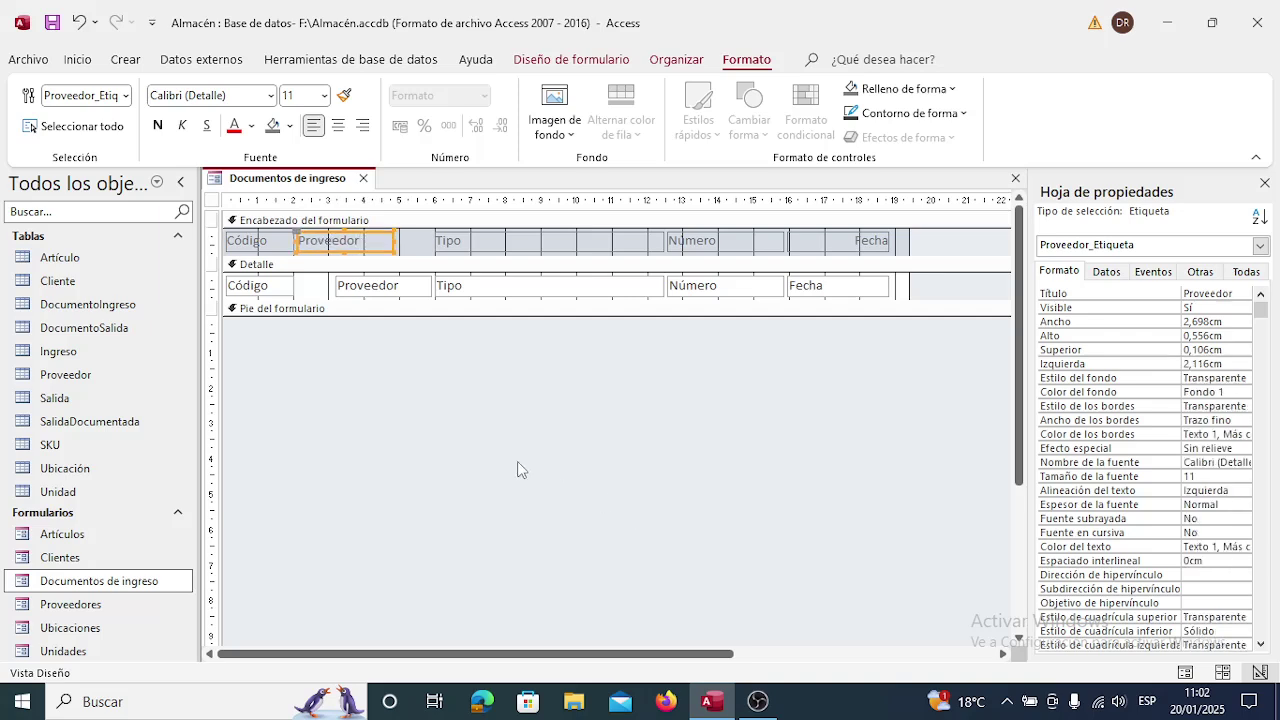
{"action": "left_click", "coordinate": [413, 291]}
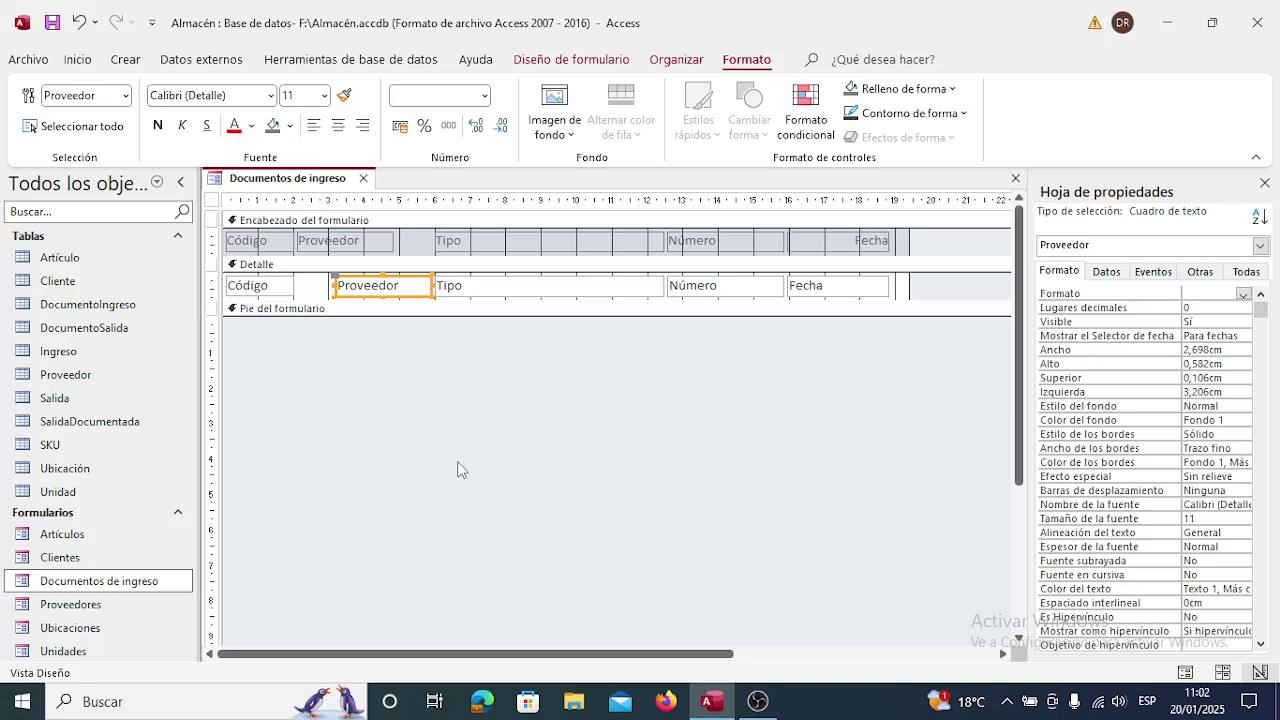
{"action": "key", "text": "Delete"}
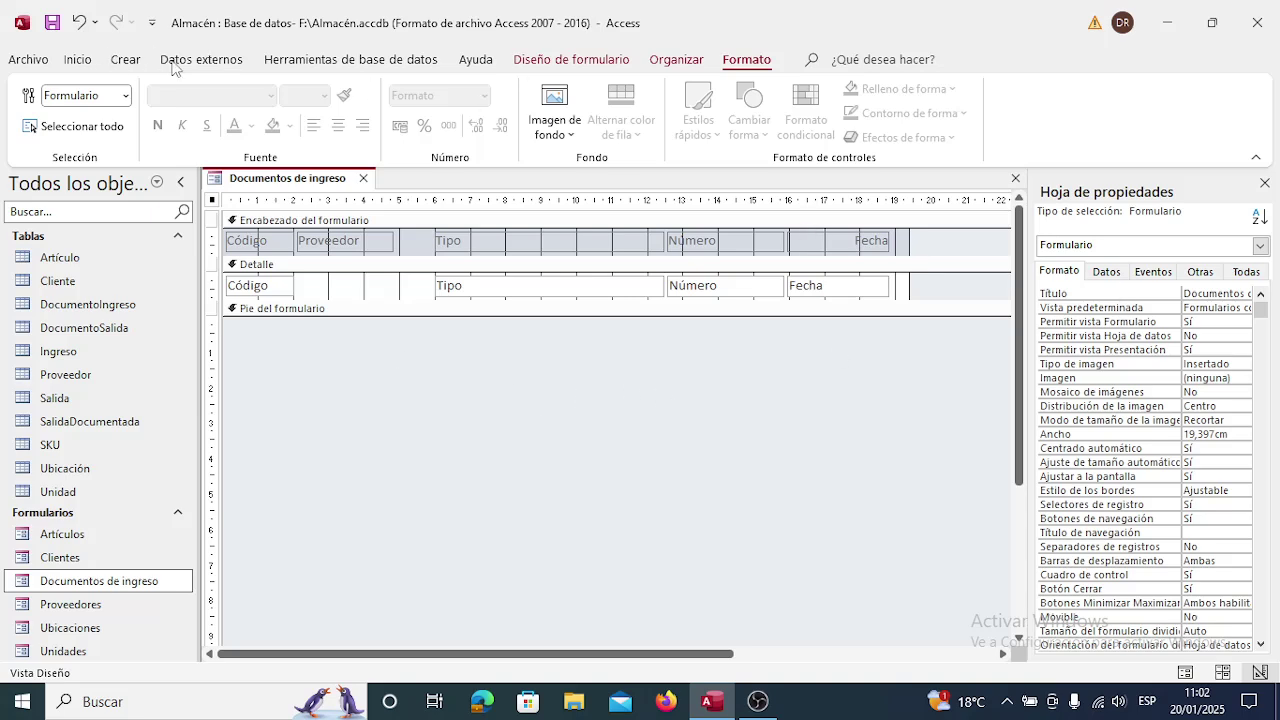
Insert an unbound Cuadro combinado in Detalle, delete its label, and move it beside Código.
{"action": "left_click", "coordinate": [568, 60]}
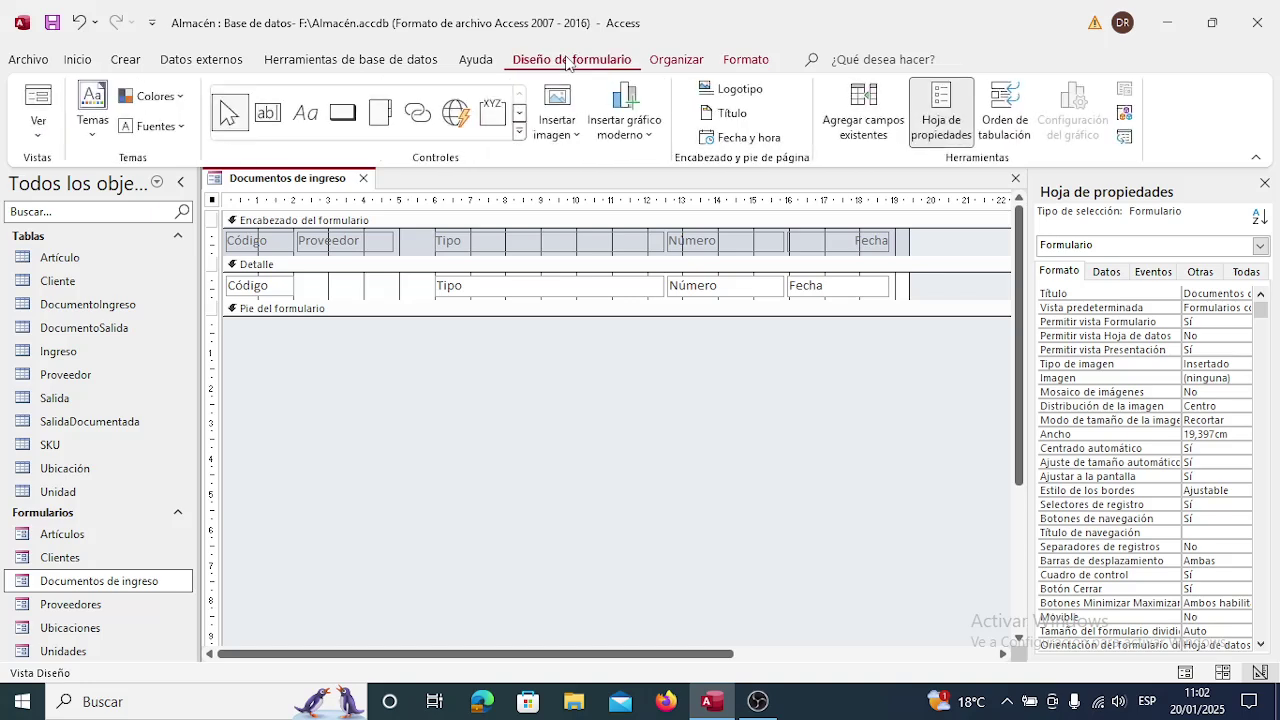
{"action": "left_click", "coordinate": [519, 112]}
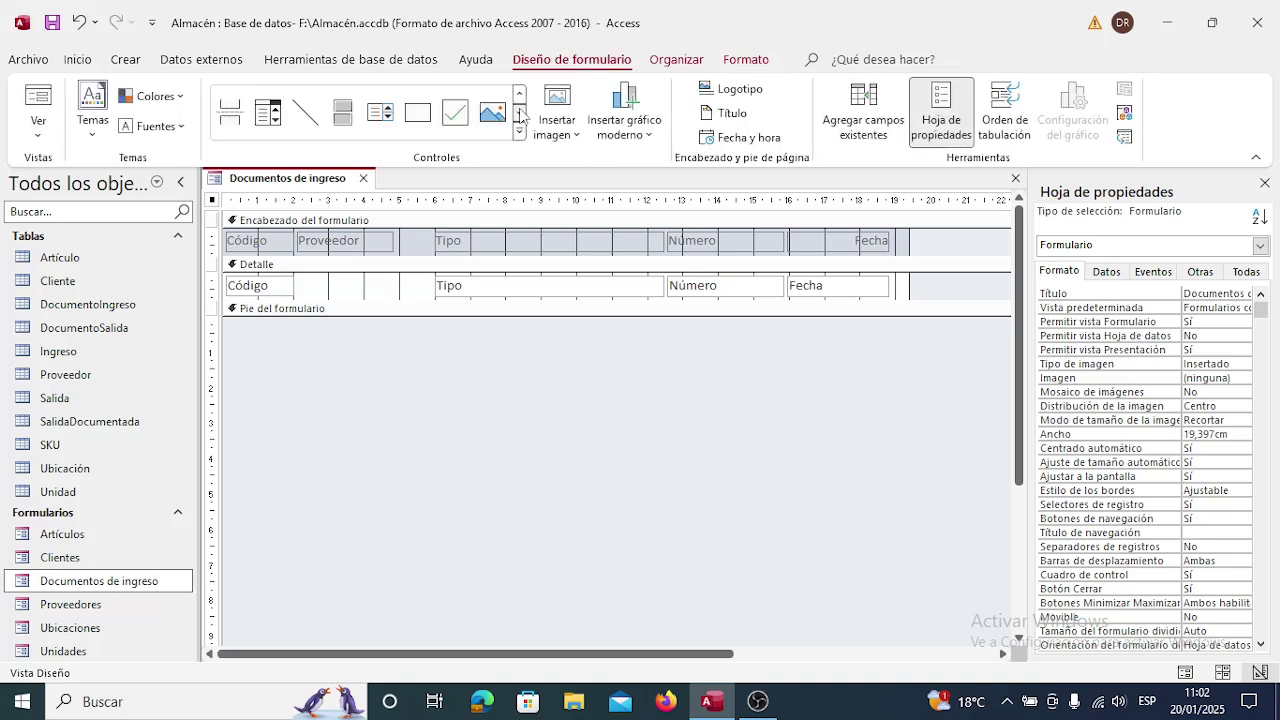
{"action": "left_click", "coordinate": [272, 115]}
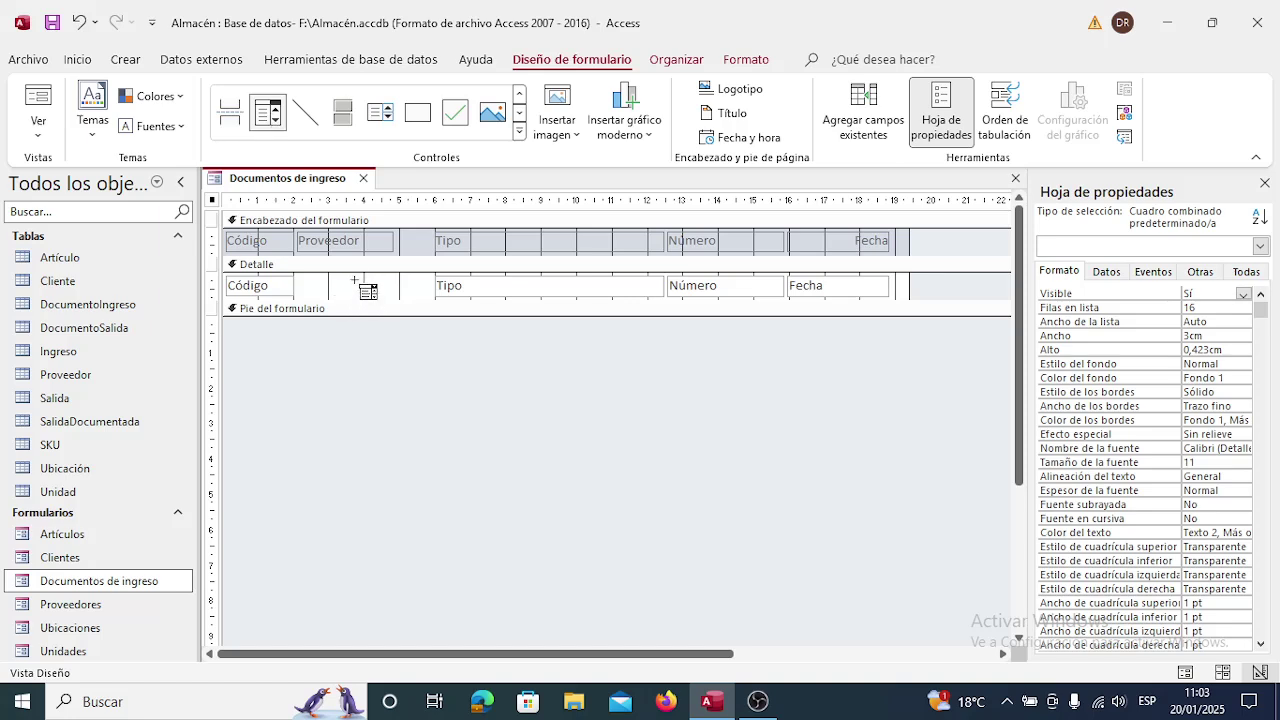
{"action": "left_click", "coordinate": [355, 278]}
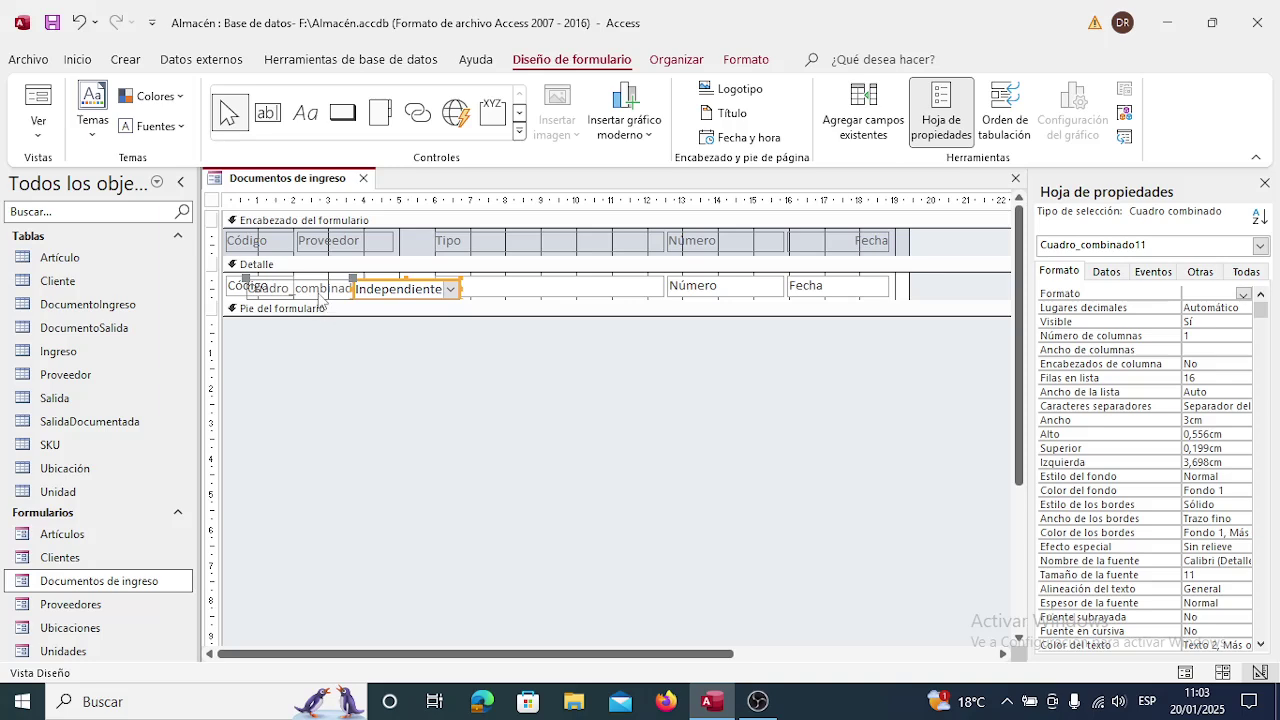
{"action": "left_click", "coordinate": [319, 293]}
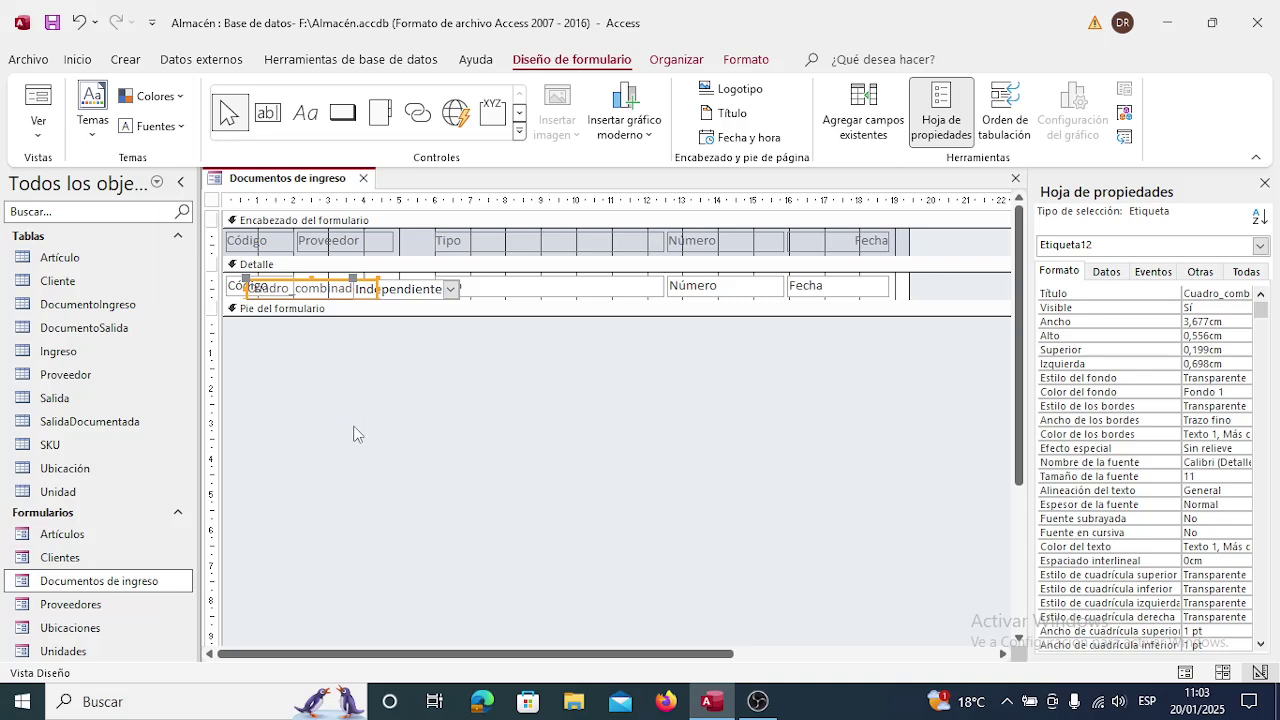
{"action": "key", "text": "Delete"}
{"action": "left_click", "coordinate": [386, 289]}
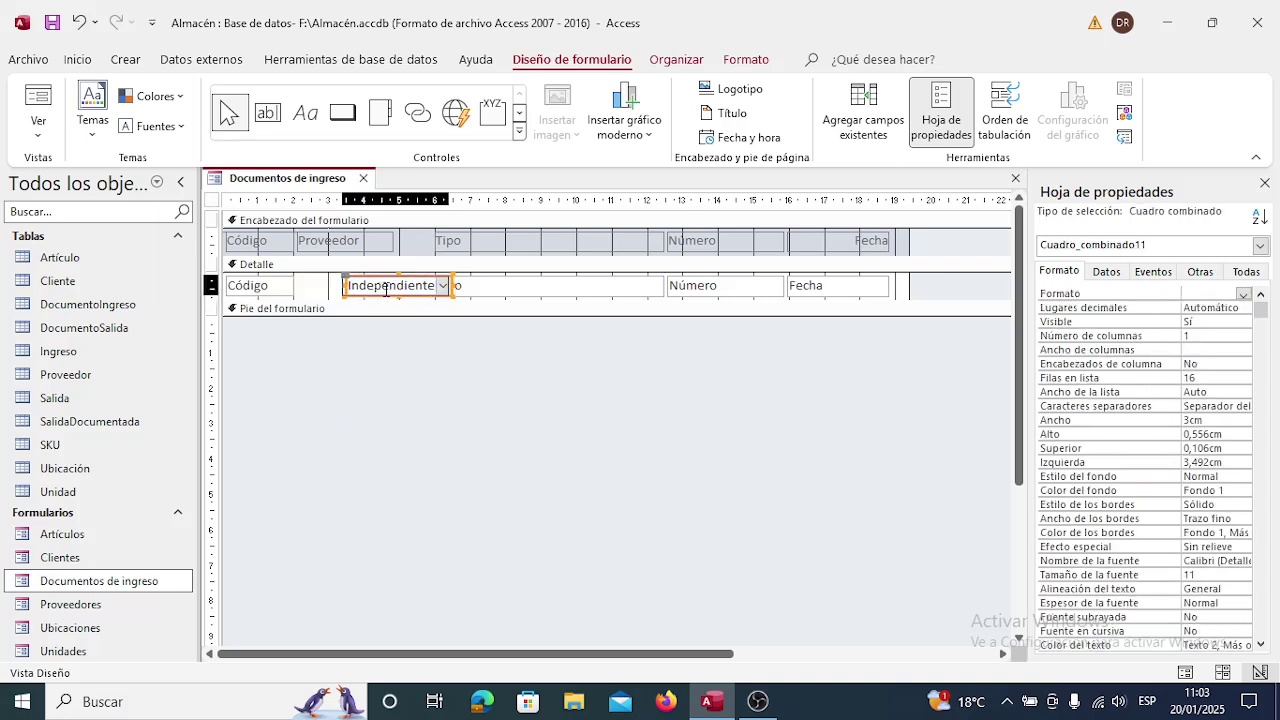
{"action": "left_click_drag", "start_coordinate": [445, 289], "coordinate": [387, 289]}
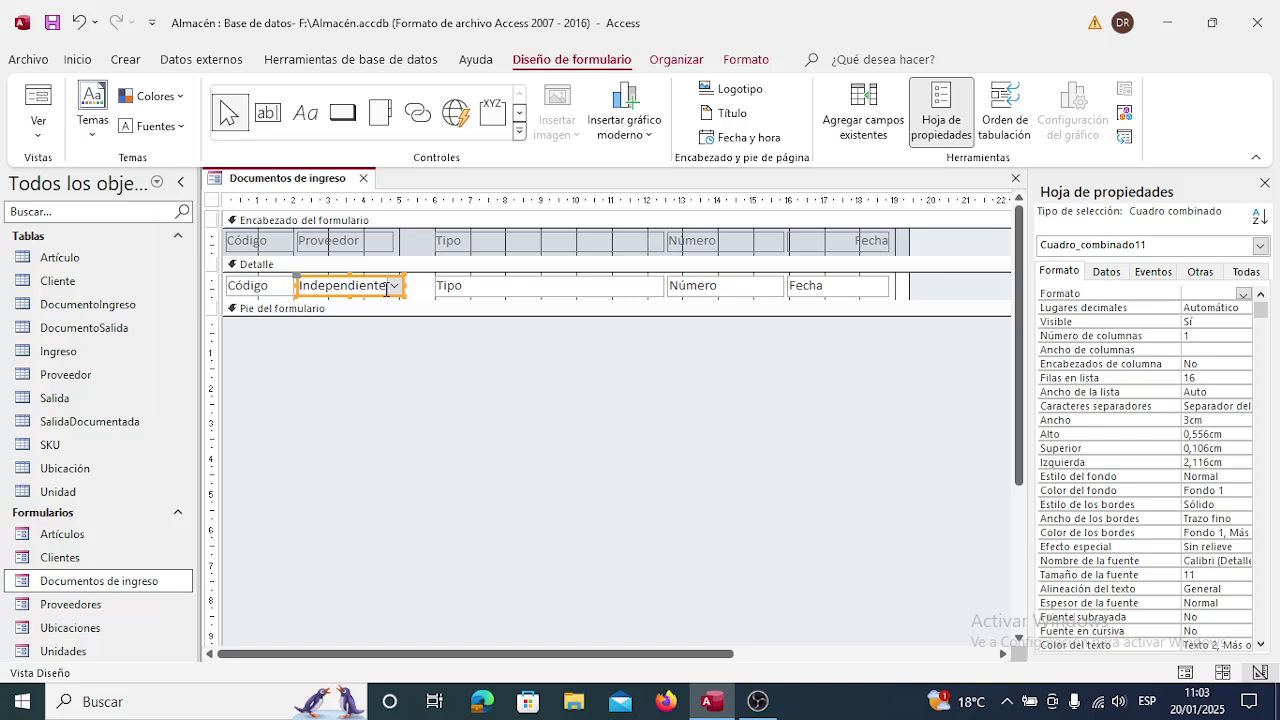
Shrink the Tipo text box and label from the left, widening the combo box to 5,804 cm.
{"action": "left_click", "coordinate": [502, 290]}
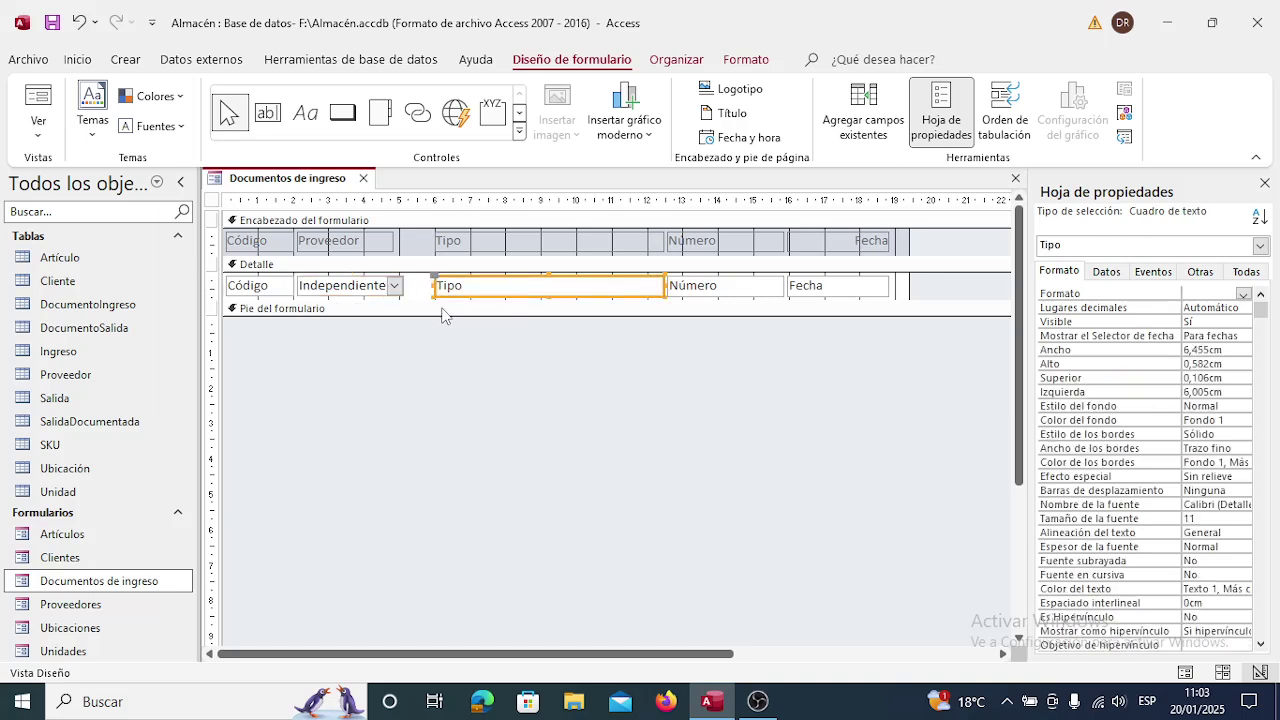
{"action": "left_click_drag", "start_coordinate": [434, 285], "coordinate": [505, 285]}
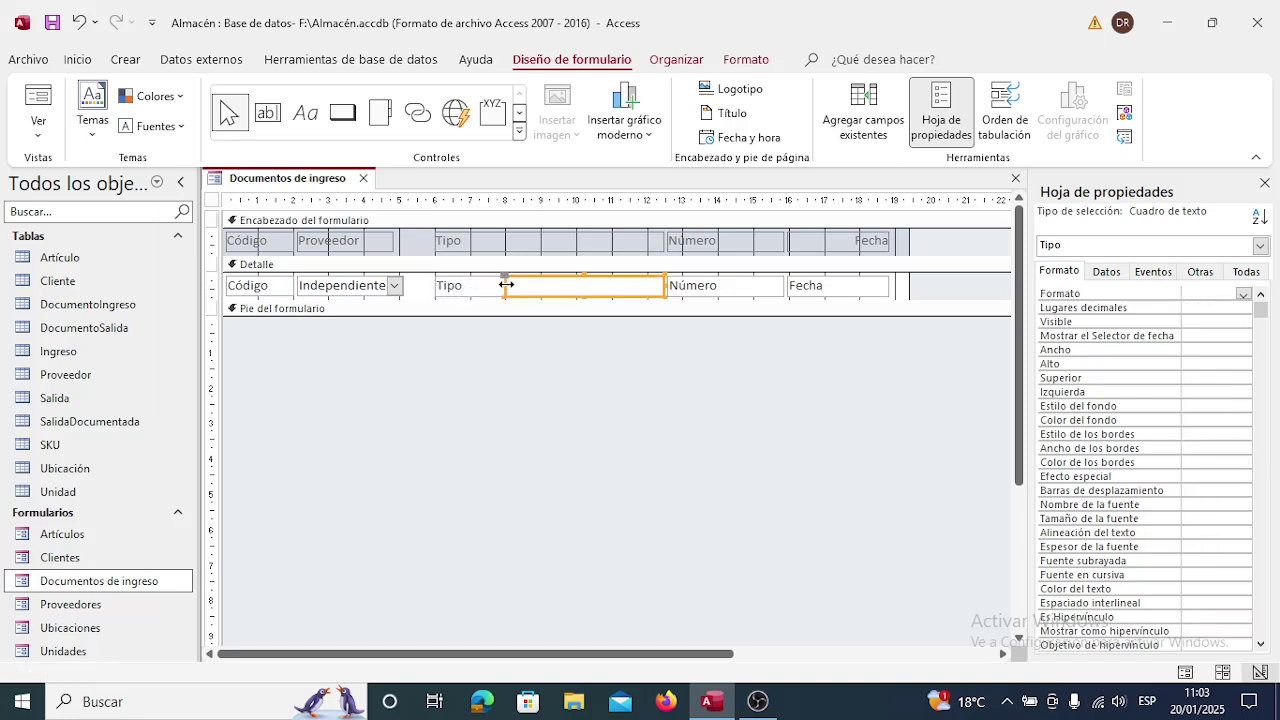
{"action": "left_click", "coordinate": [470, 241]}
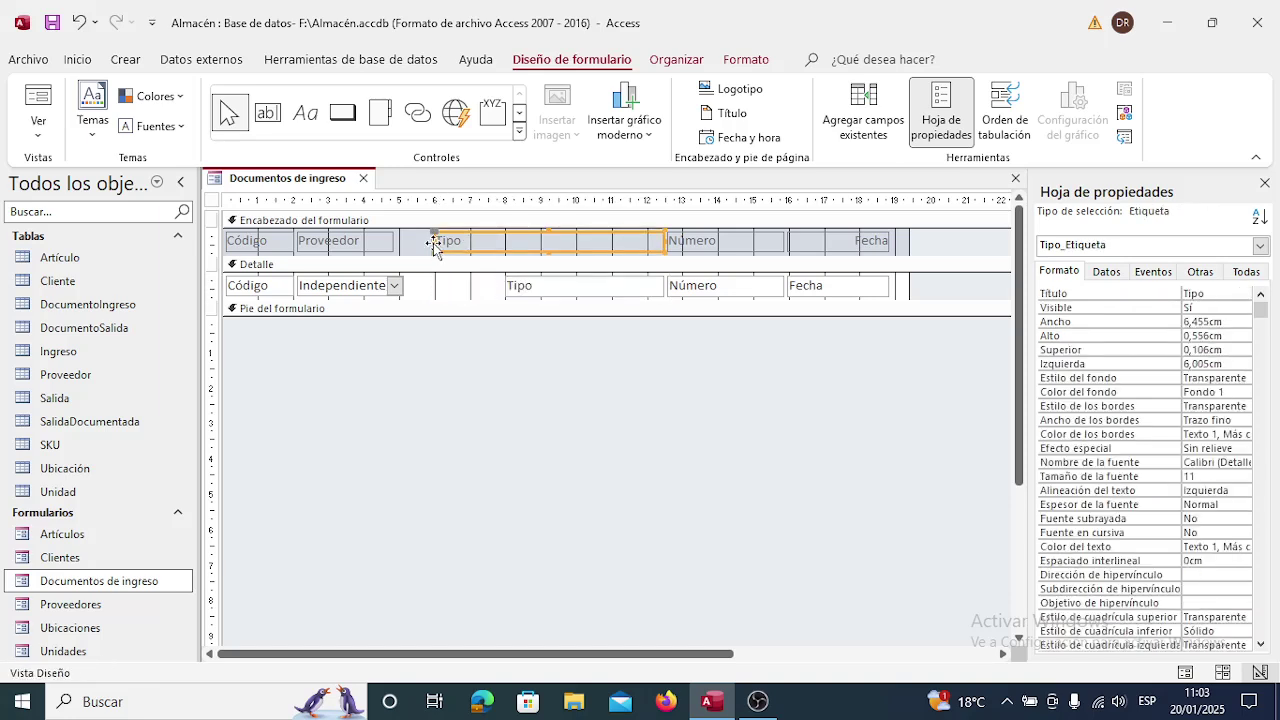
{"action": "left_click_drag", "start_coordinate": [432, 241], "coordinate": [505, 241]}
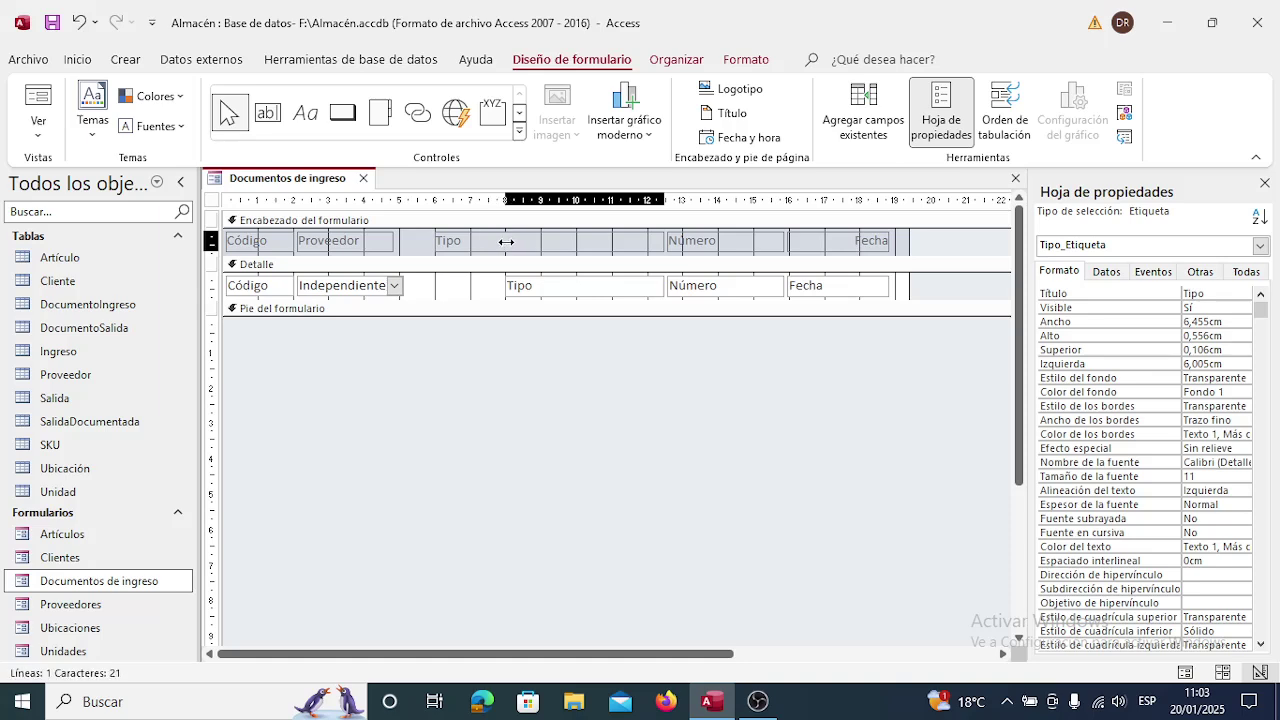
{"action": "left_click", "coordinate": [345, 290], "text": "shift"}
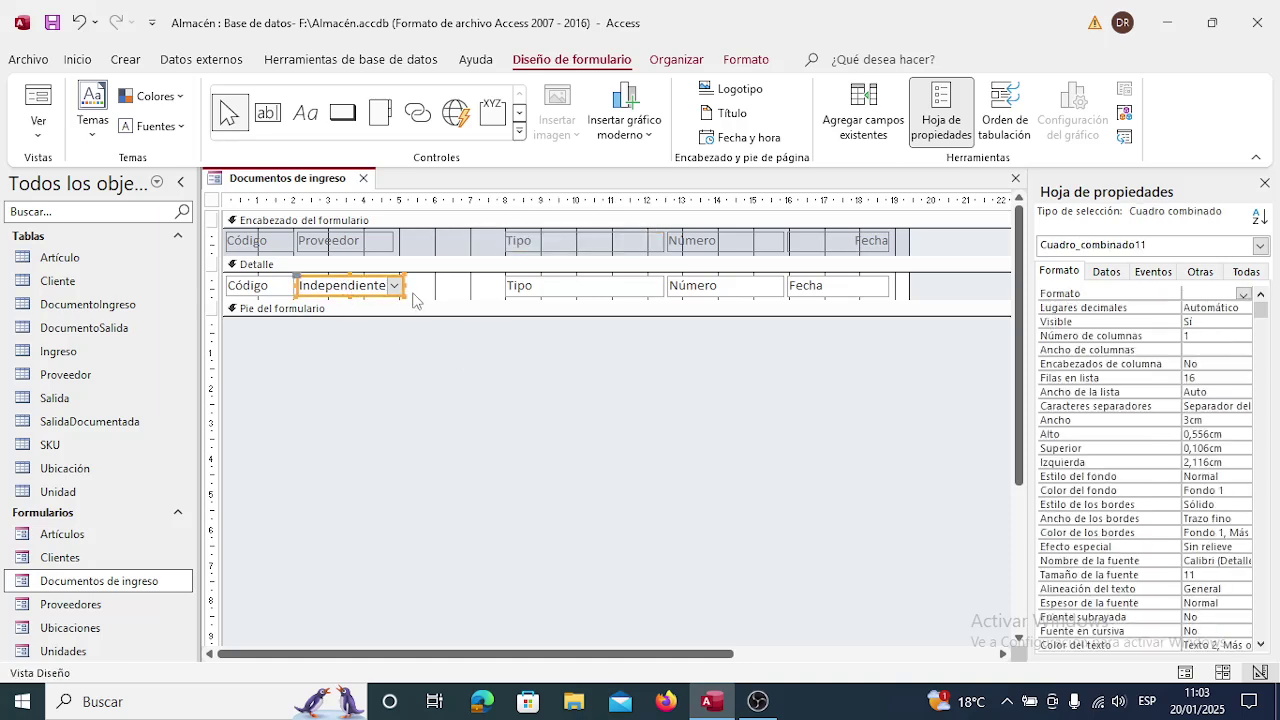
{"action": "left_click_drag", "start_coordinate": [404, 286], "coordinate": [503, 286]}
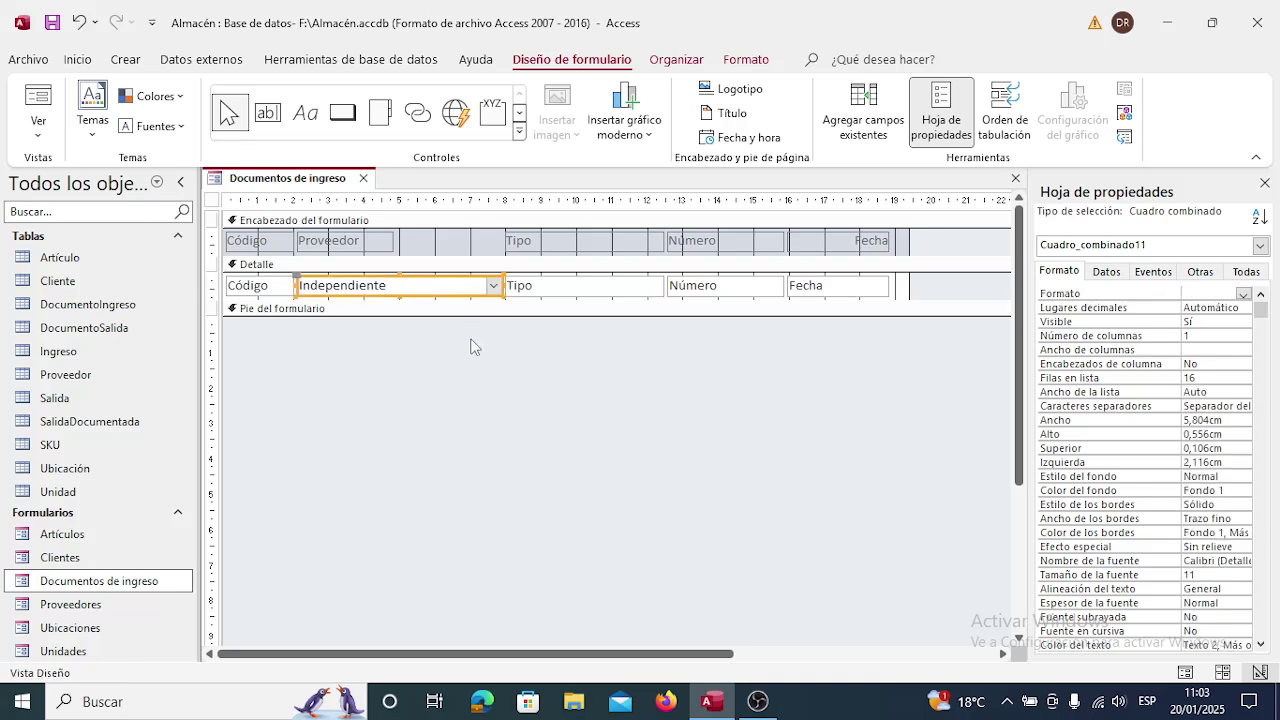
Rename the new combo box from Cuadro_combinado11 to Proveedor on the Otras properties.
{"action": "right_click", "coordinate": [426, 298]}
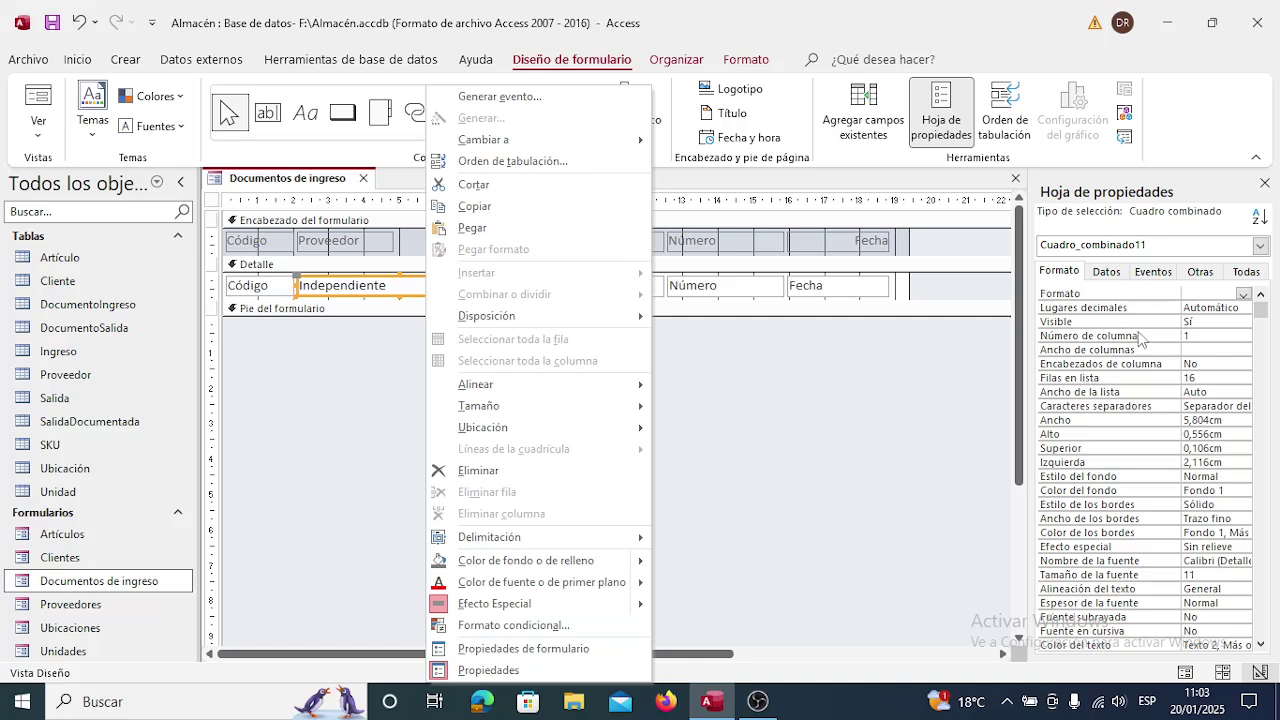
{"action": "left_click", "coordinate": [1106, 272]}
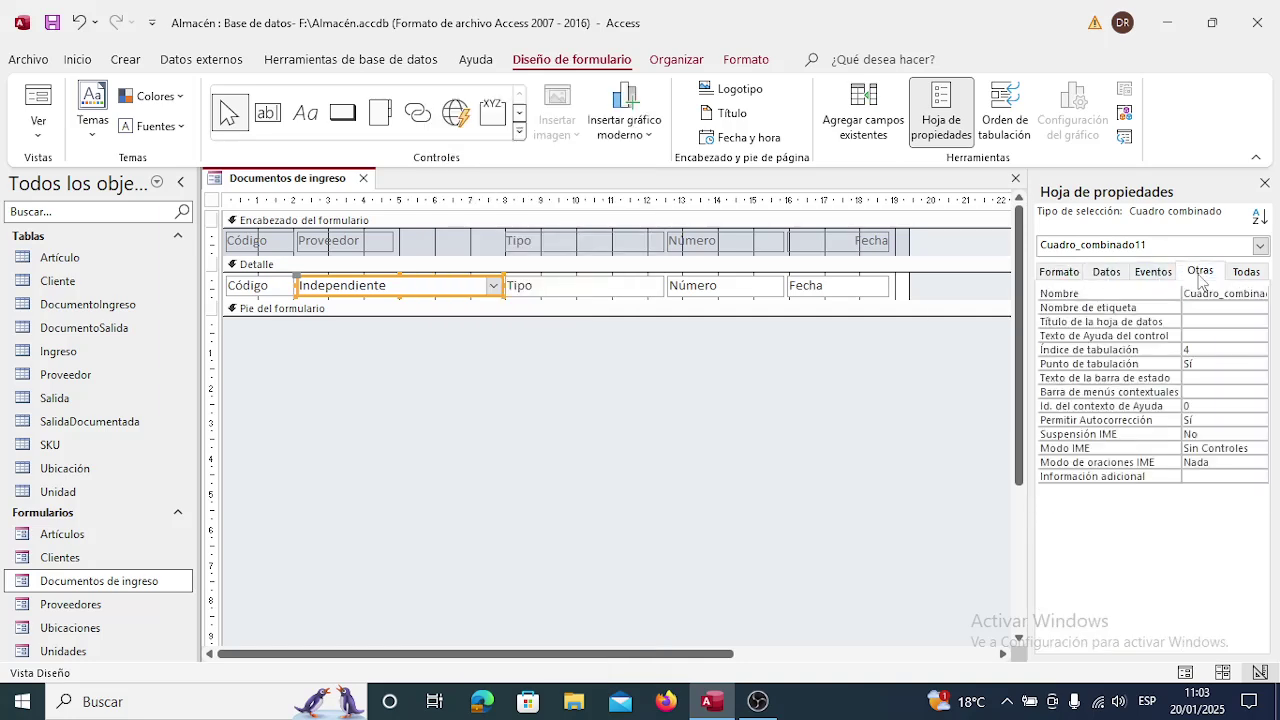
{"action": "left_click", "coordinate": [1207, 310]}
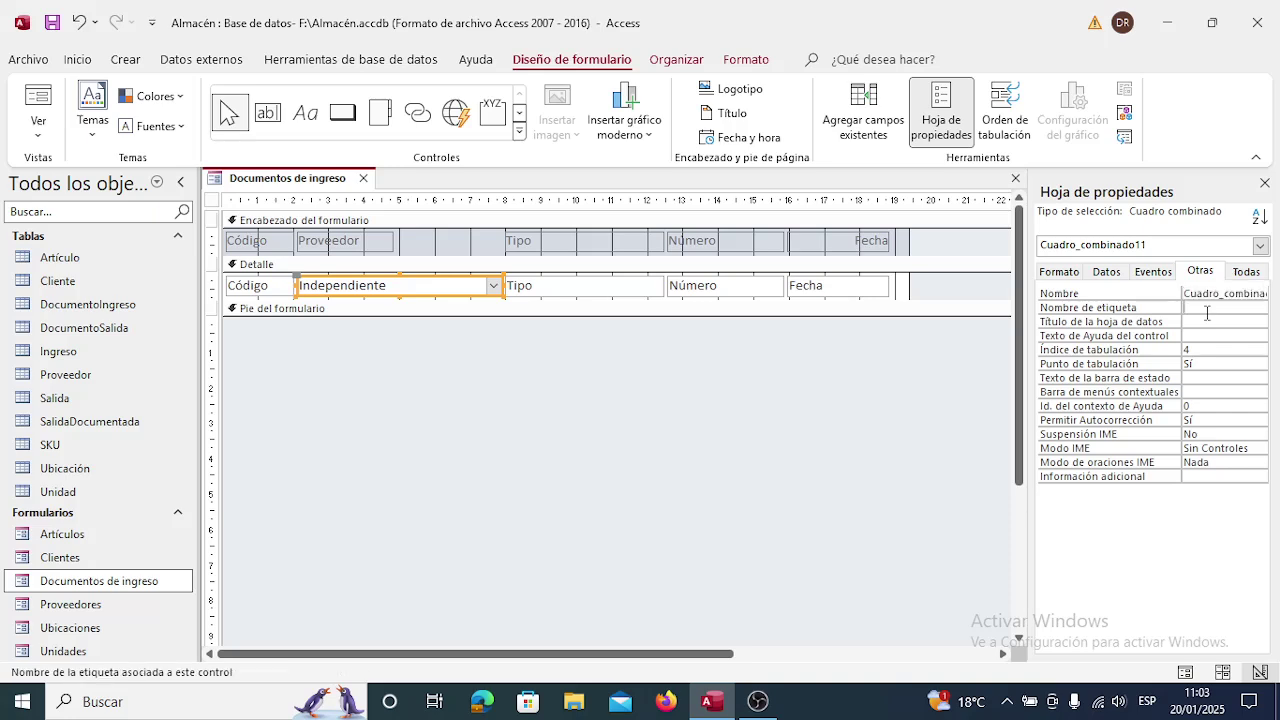
{"action": "key", "text": "Up"}
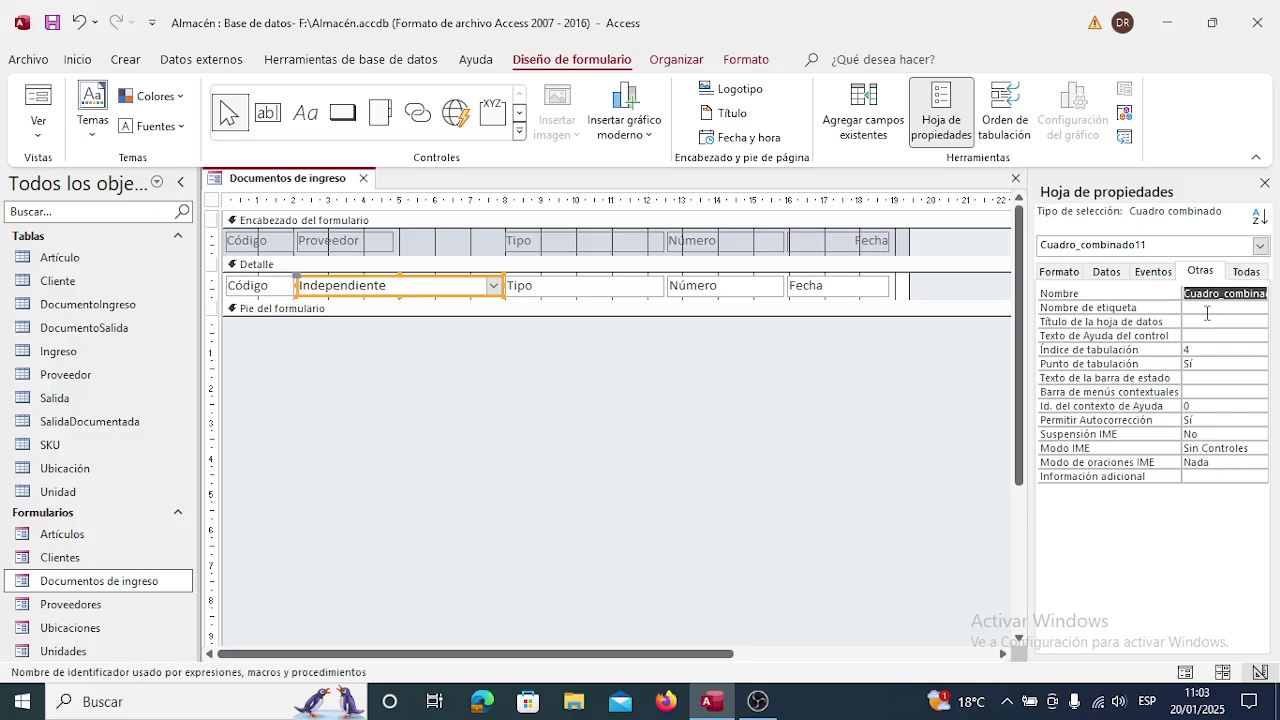
{"action": "type", "text": "Proveedor"}
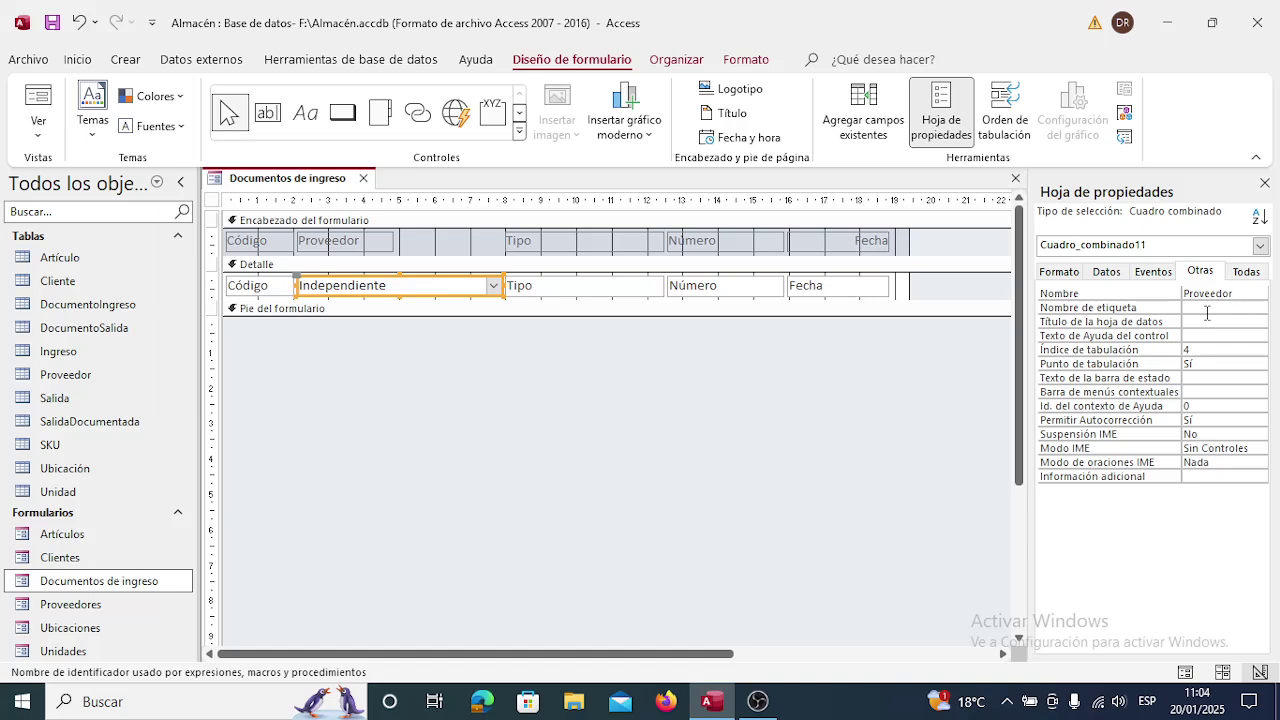
{"action": "key", "text": "Return"}
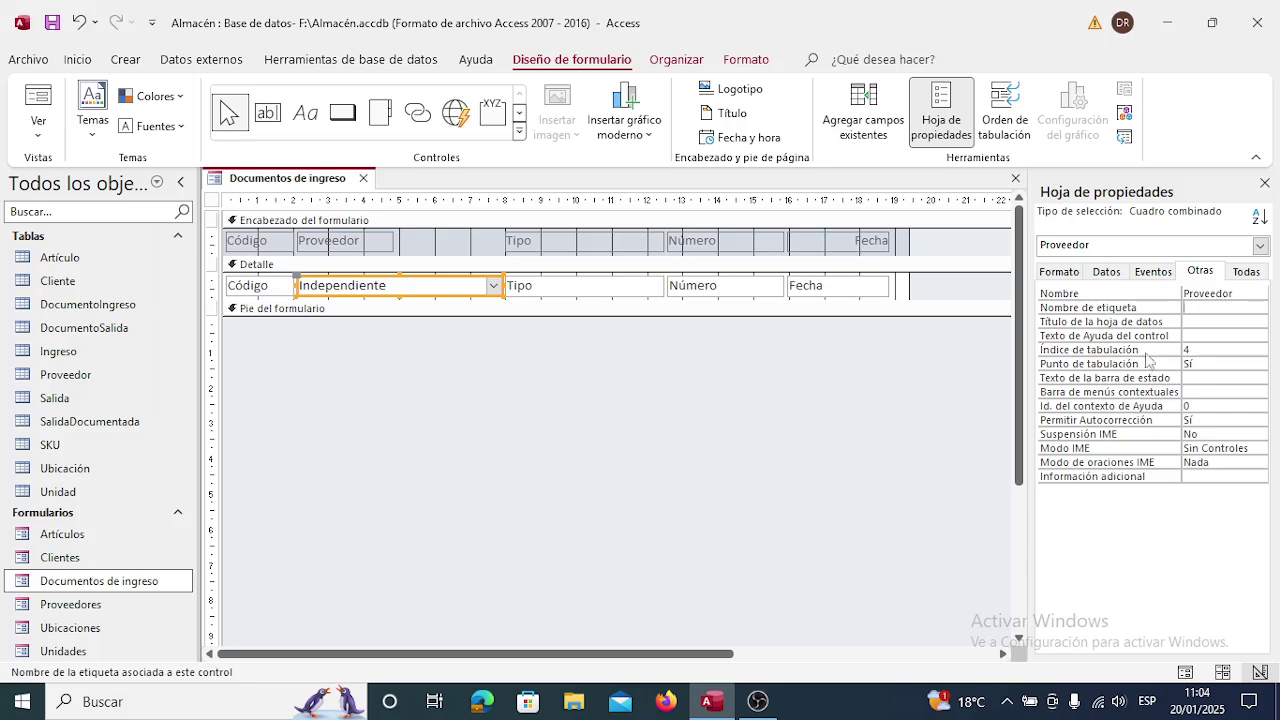
Set the combo box's Origen del control to the Proveedor field.
{"action": "left_click", "coordinate": [1104, 272]}
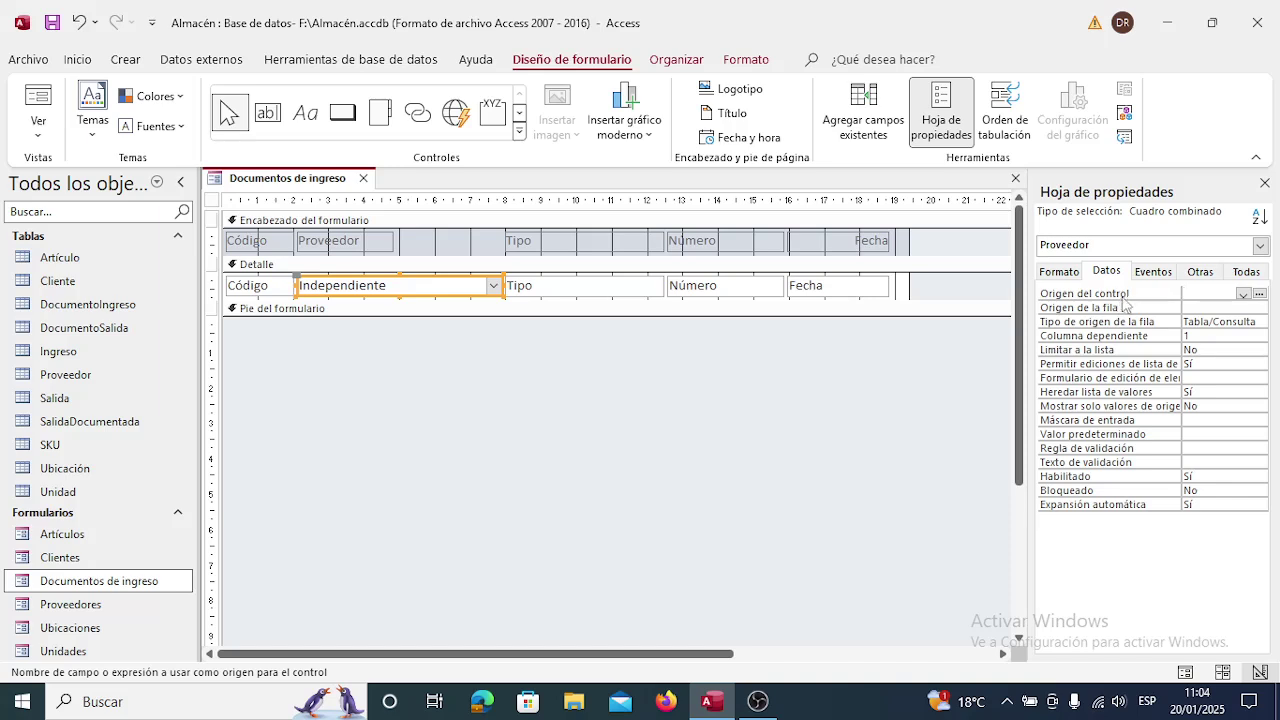
{"action": "left_click", "coordinate": [1243, 294]}
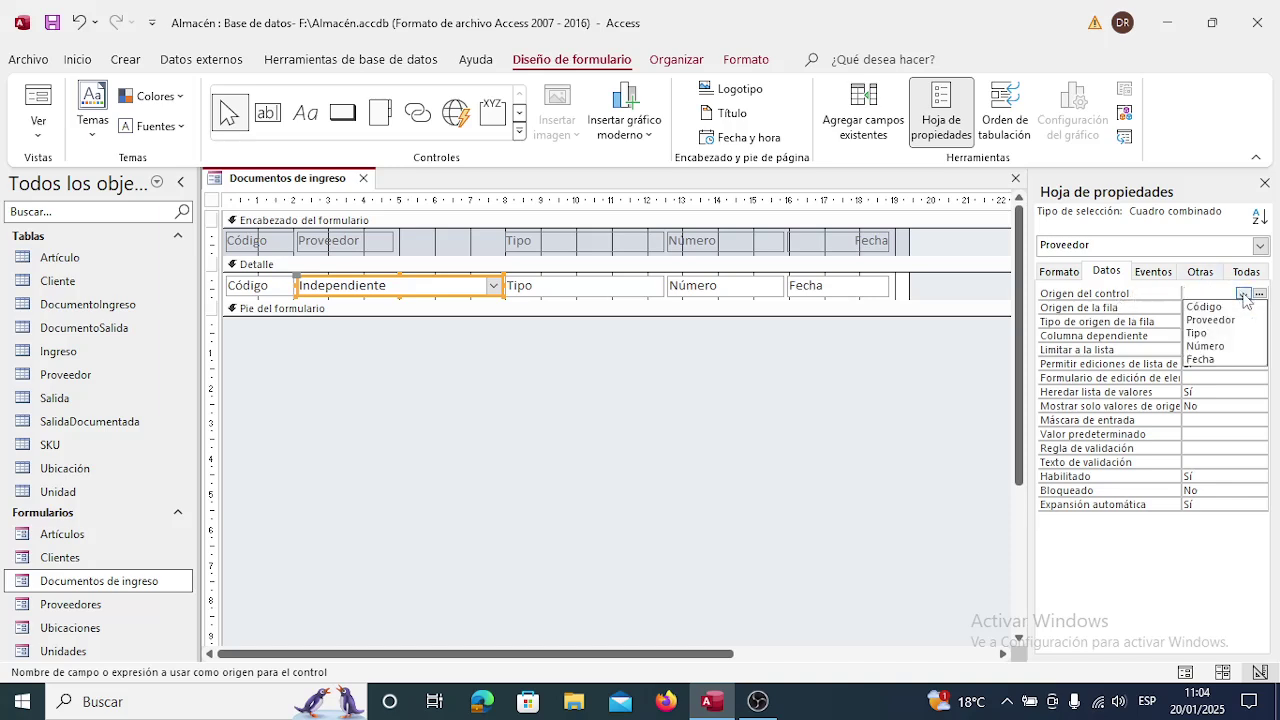
{"action": "left_click", "coordinate": [1221, 321]}
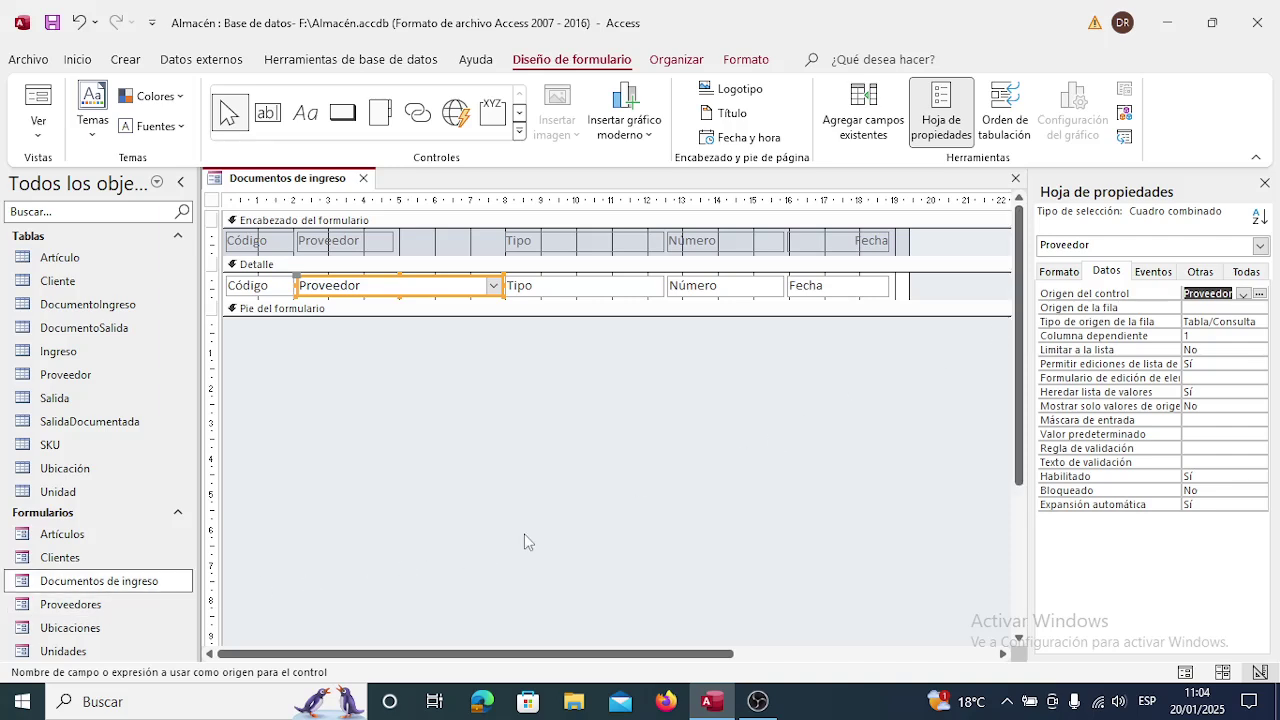
{"action": "left_click", "coordinate": [1196, 308]}
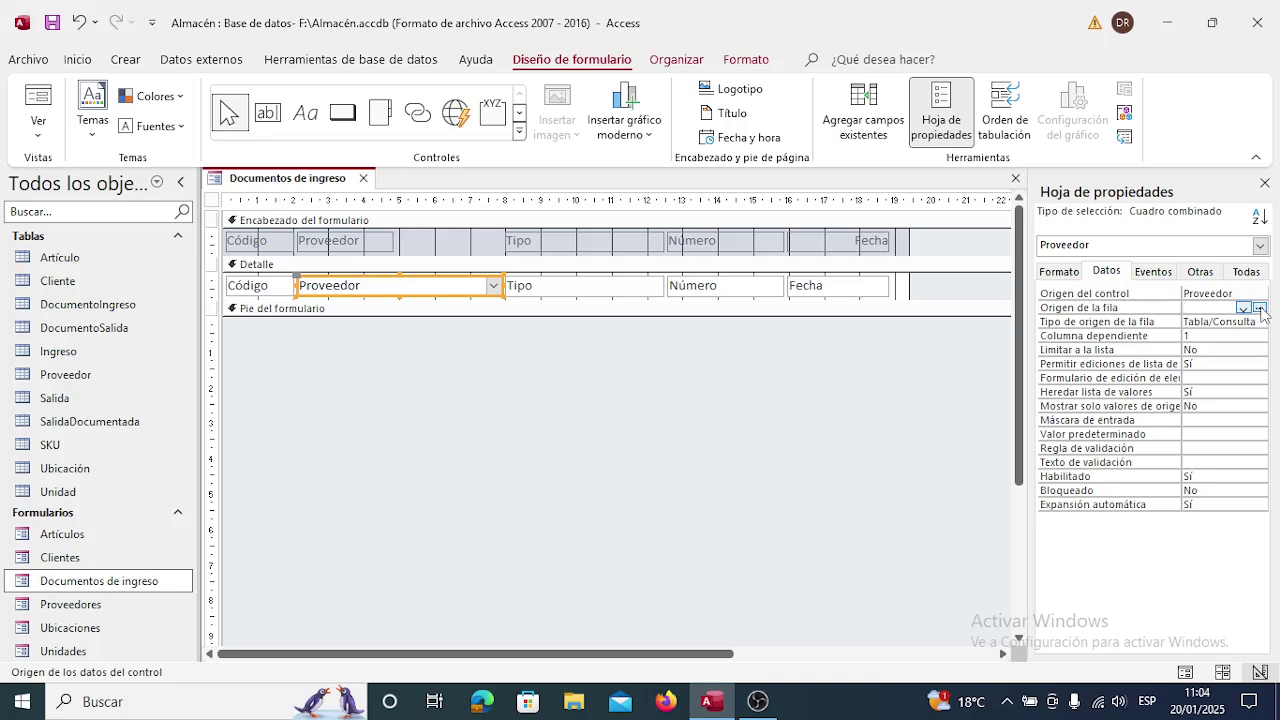
Build a row source query on the Proveedor table with the Código and Nombre fields.
{"action": "left_click", "coordinate": [1260, 309]}
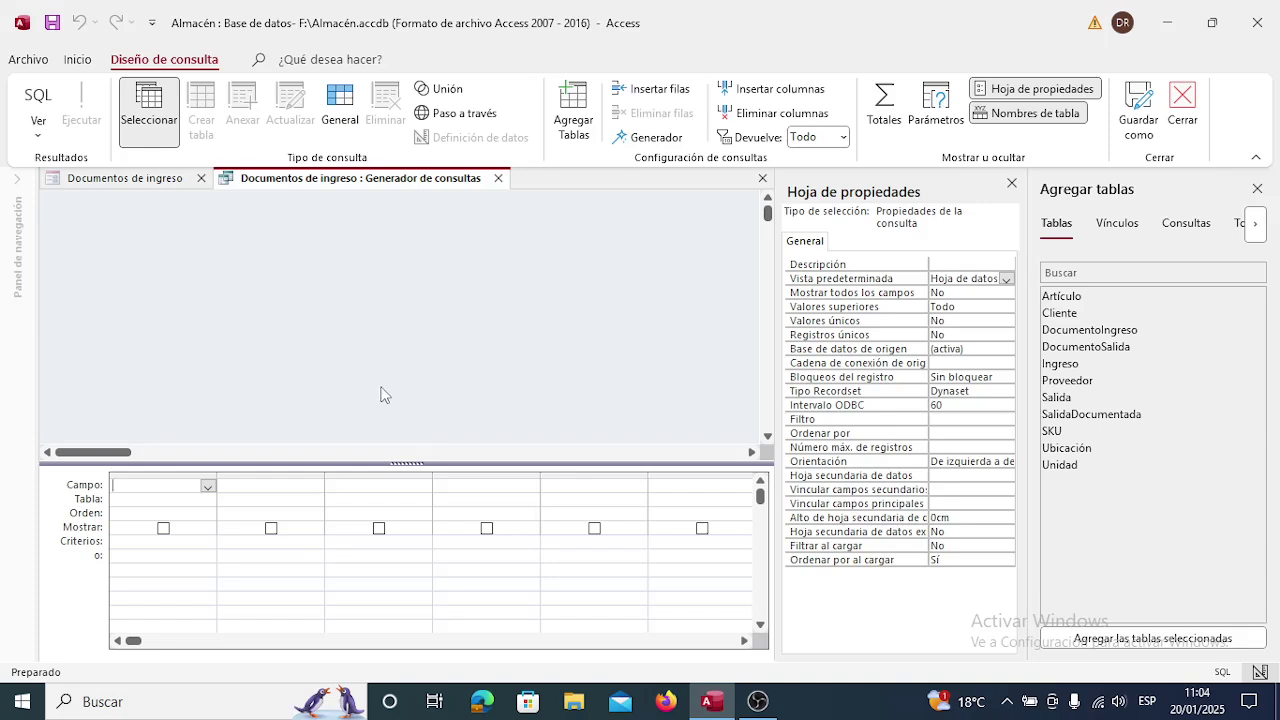
{"action": "left_click", "coordinate": [1078, 386]}
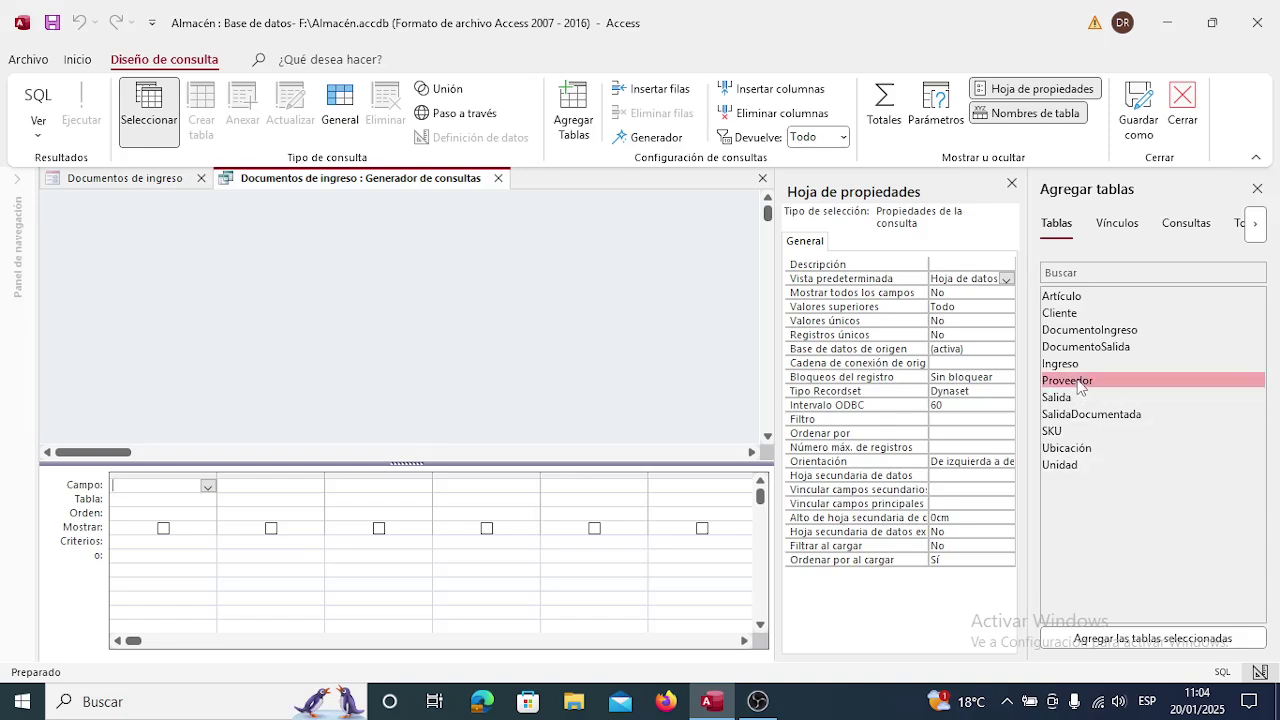
{"action": "left_click", "coordinate": [1139, 637]}
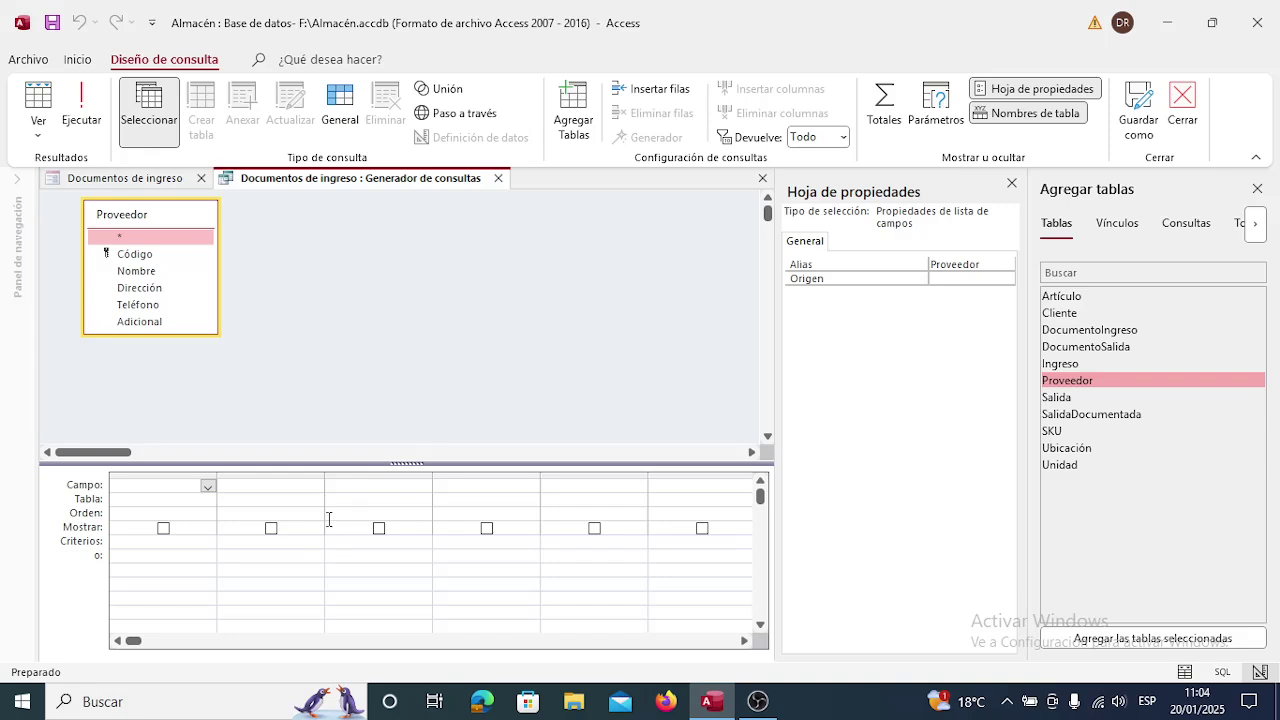
{"action": "left_click", "coordinate": [208, 486]}
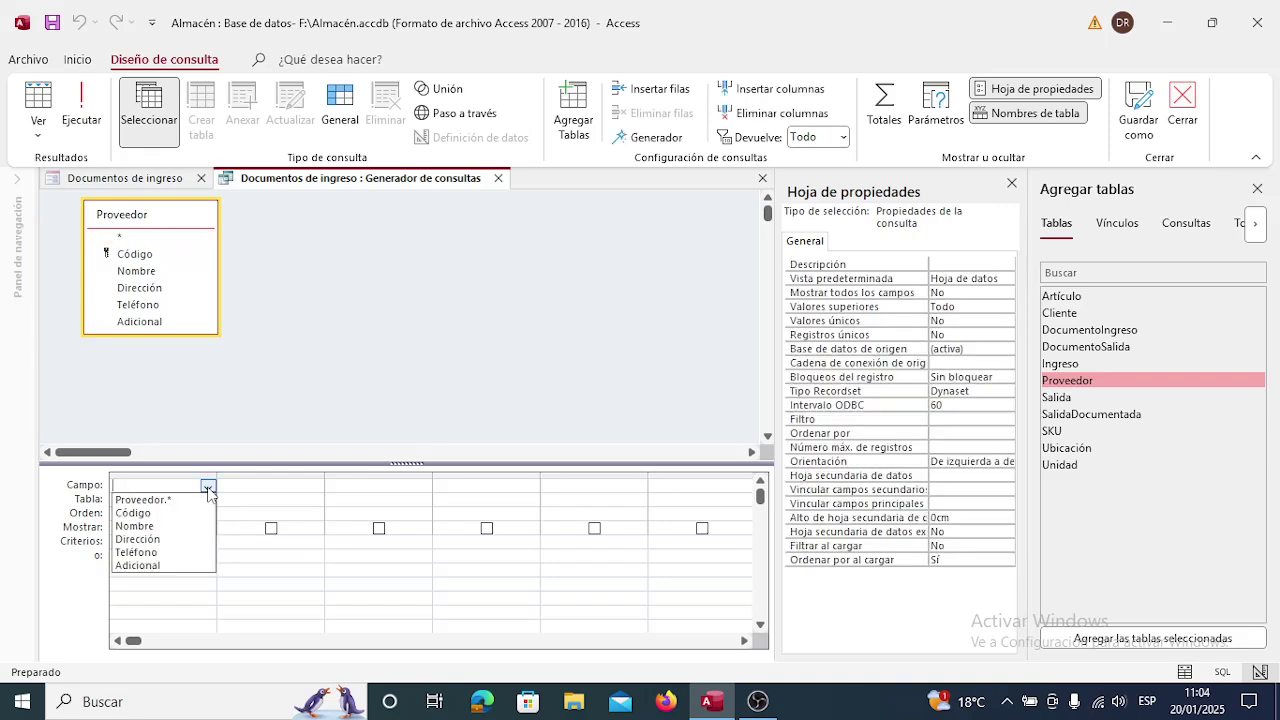
{"action": "left_click", "coordinate": [174, 514]}
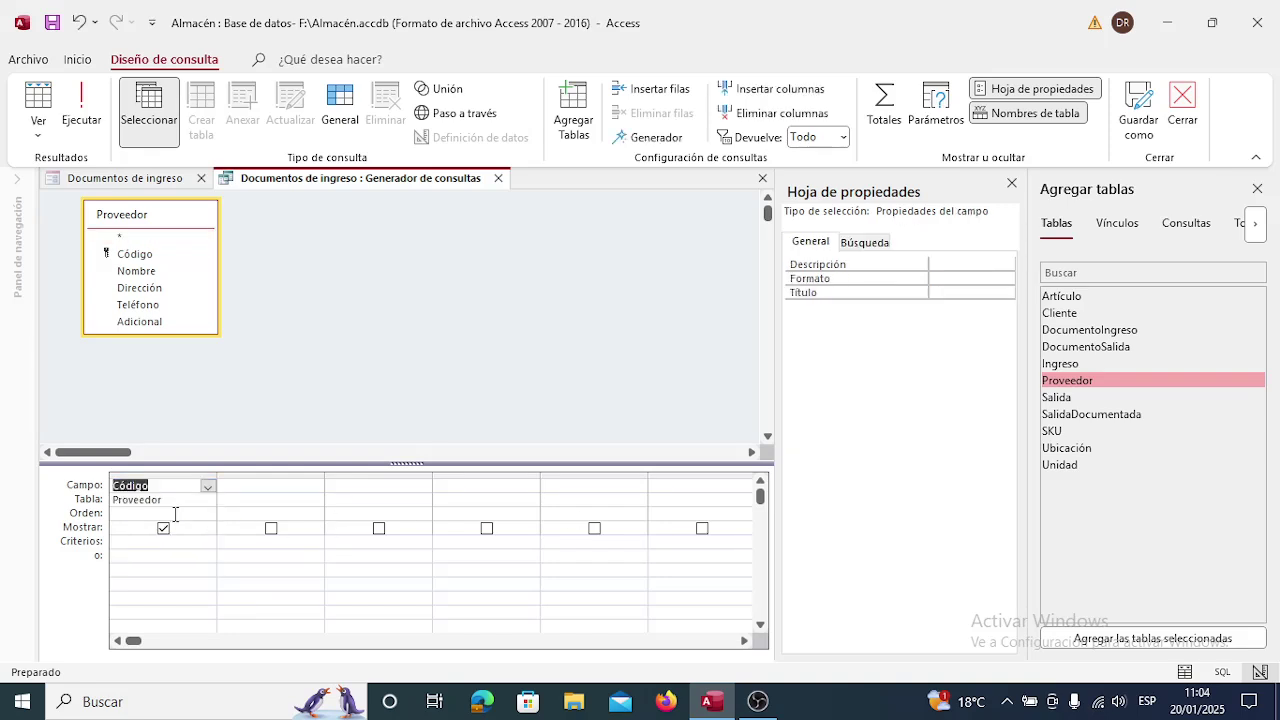
{"action": "left_click", "coordinate": [268, 487]}
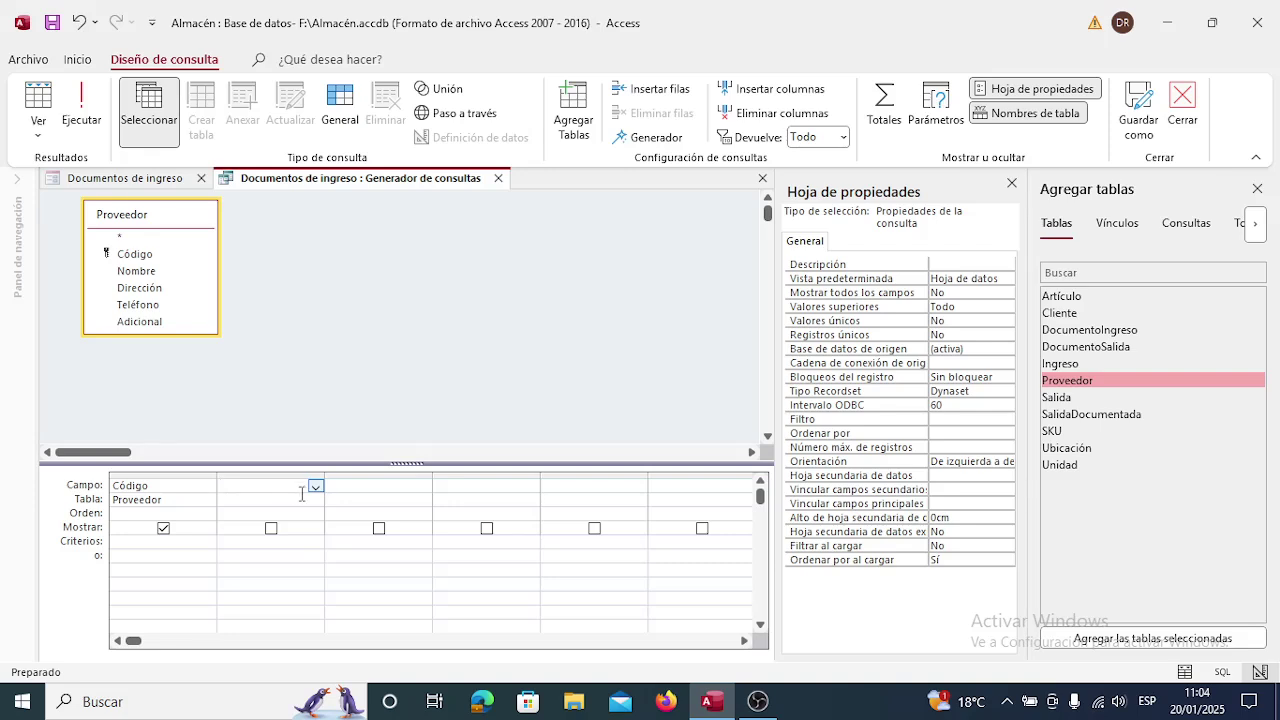
{"action": "left_click", "coordinate": [315, 486]}
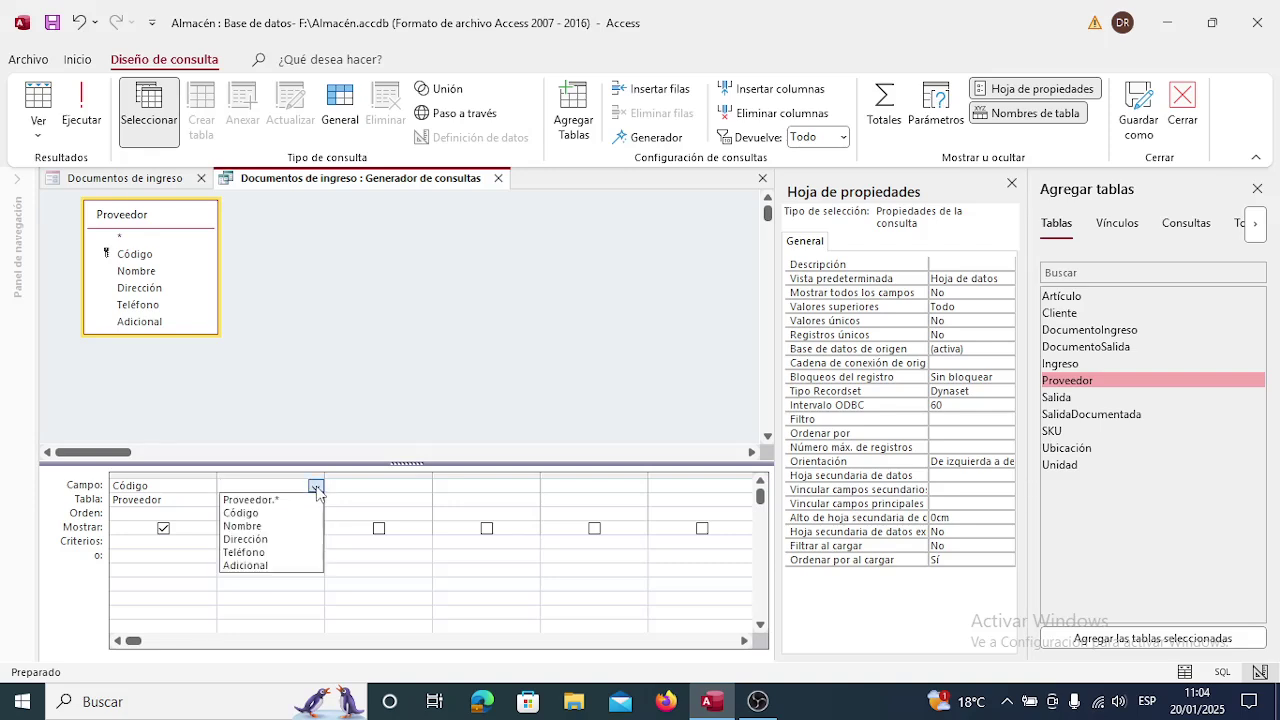
{"action": "left_click", "coordinate": [283, 526]}
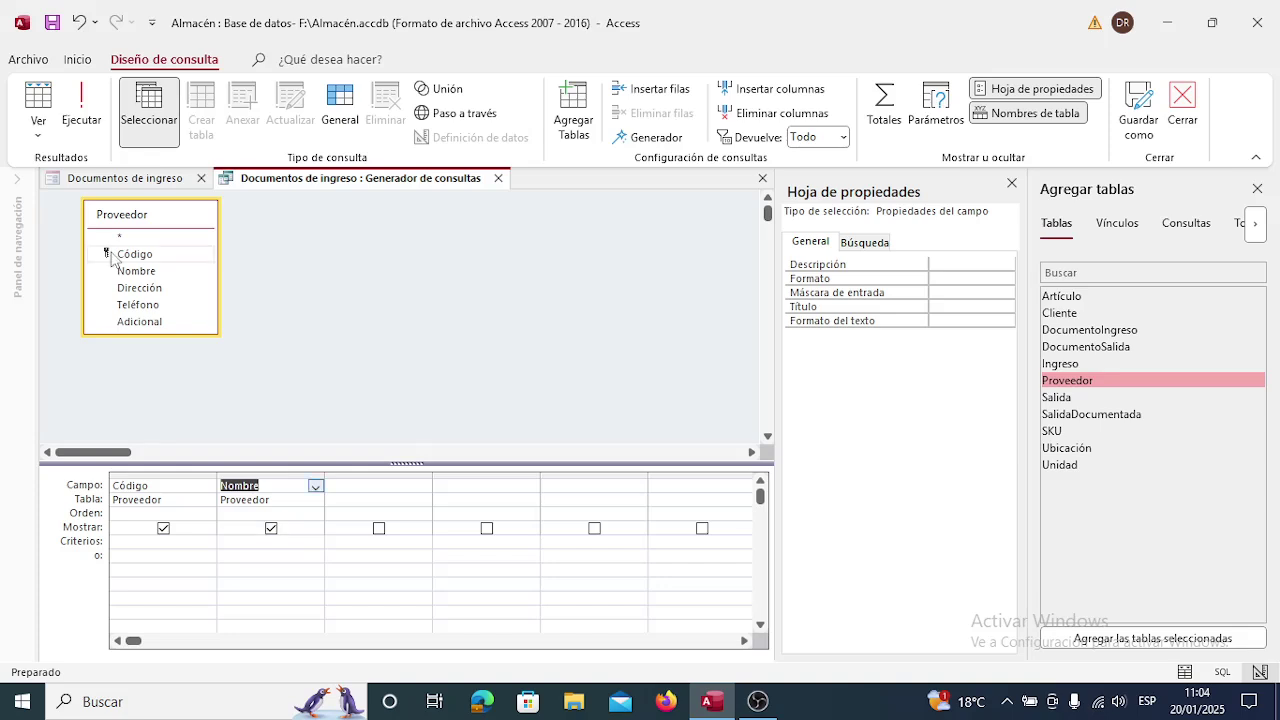
Check the query's SQL, then close the builder and save it as the row source.
{"action": "left_click", "coordinate": [37, 137]}
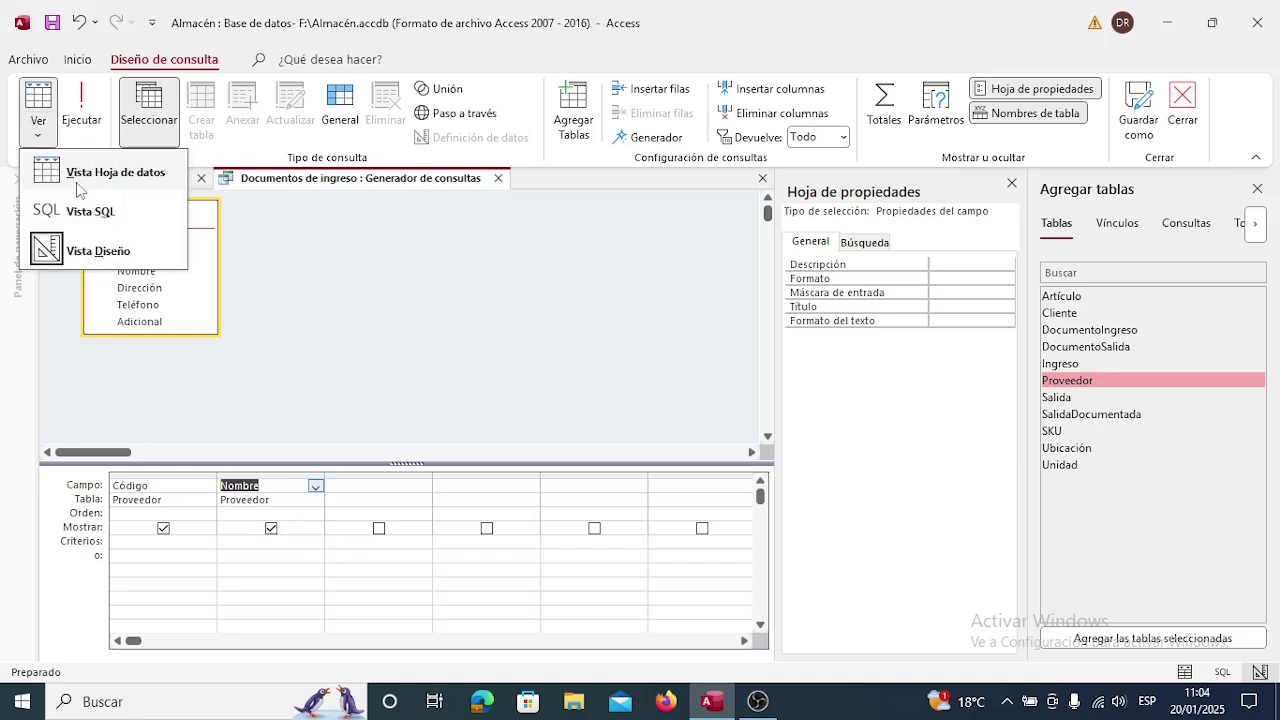
{"action": "left_click", "coordinate": [97, 210]}
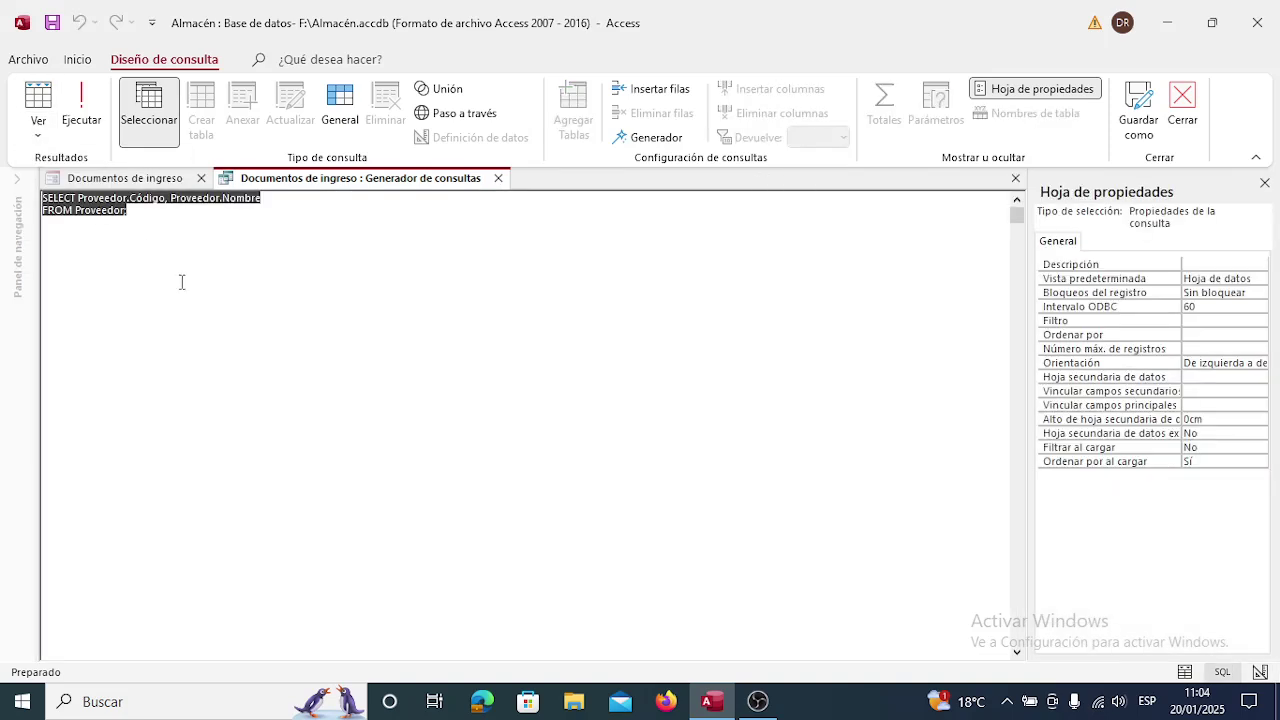
{"action": "left_click", "coordinate": [147, 212]}
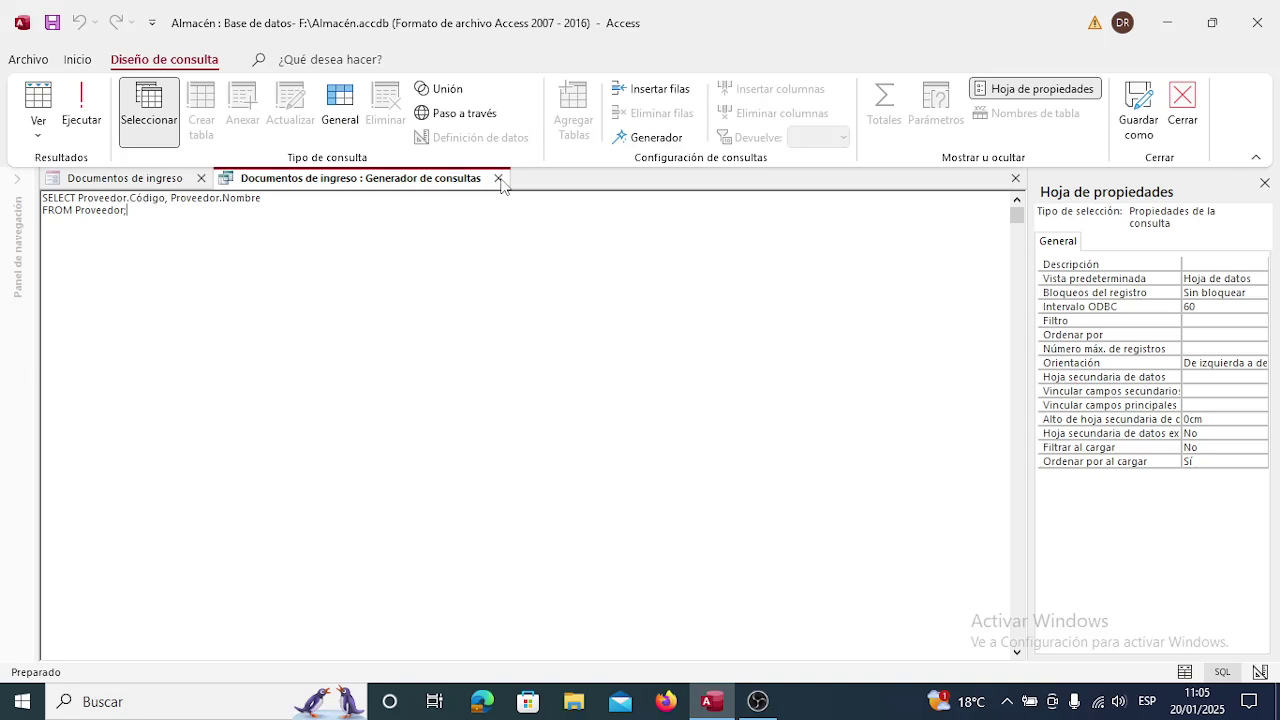
{"action": "left_click", "coordinate": [498, 179]}
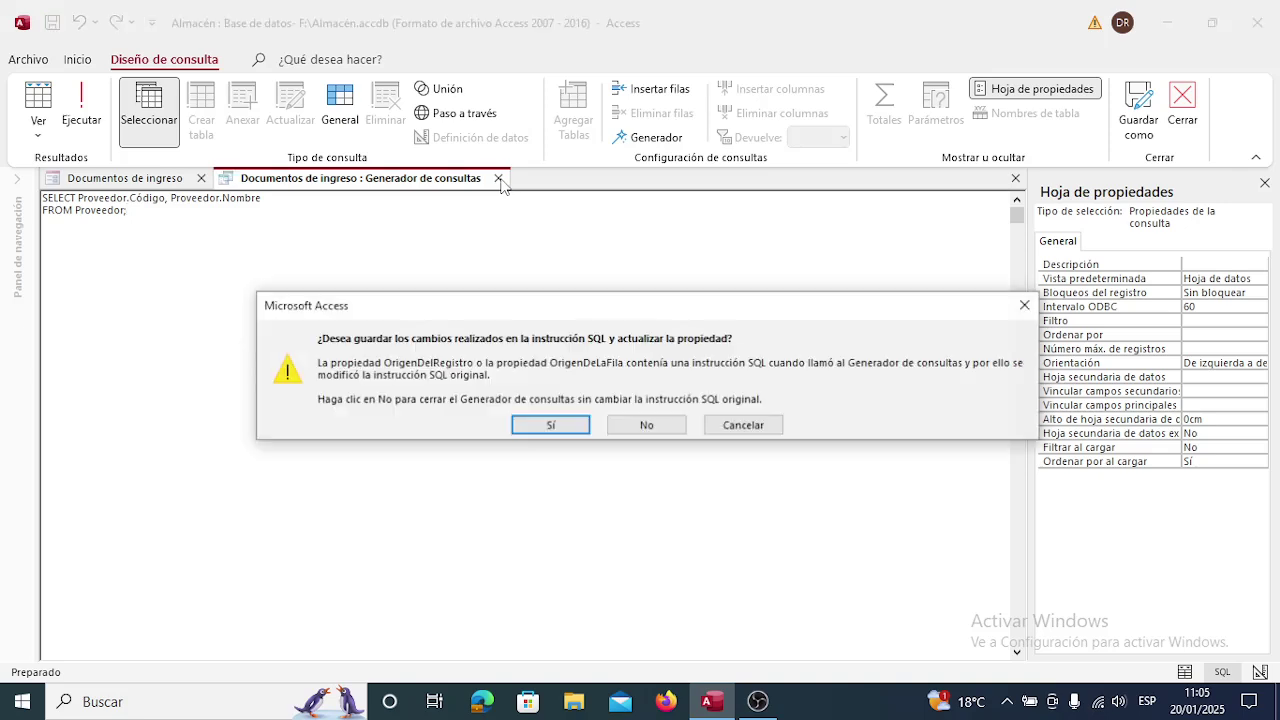
{"action": "left_click", "coordinate": [549, 426]}
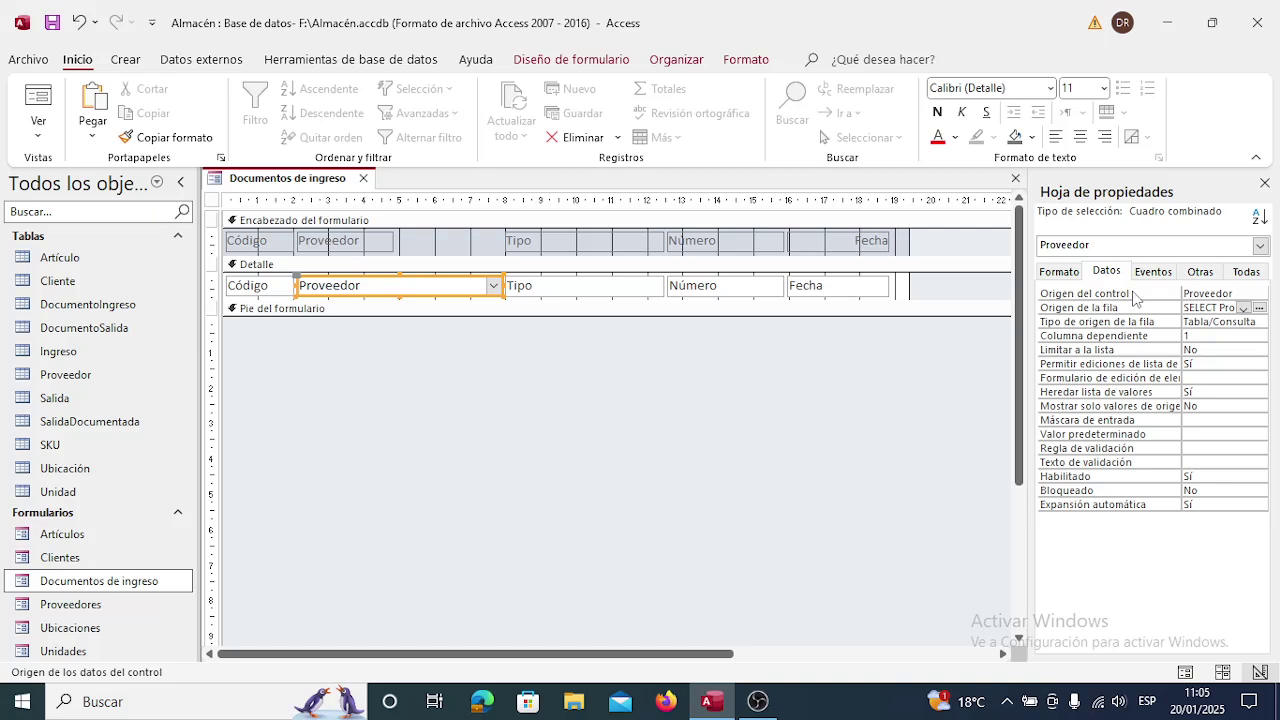
Give the Proveedor combo 2 columns with widths 0cm;4cm, then close the property sheet.
{"action": "left_click", "coordinate": [1200, 272]}
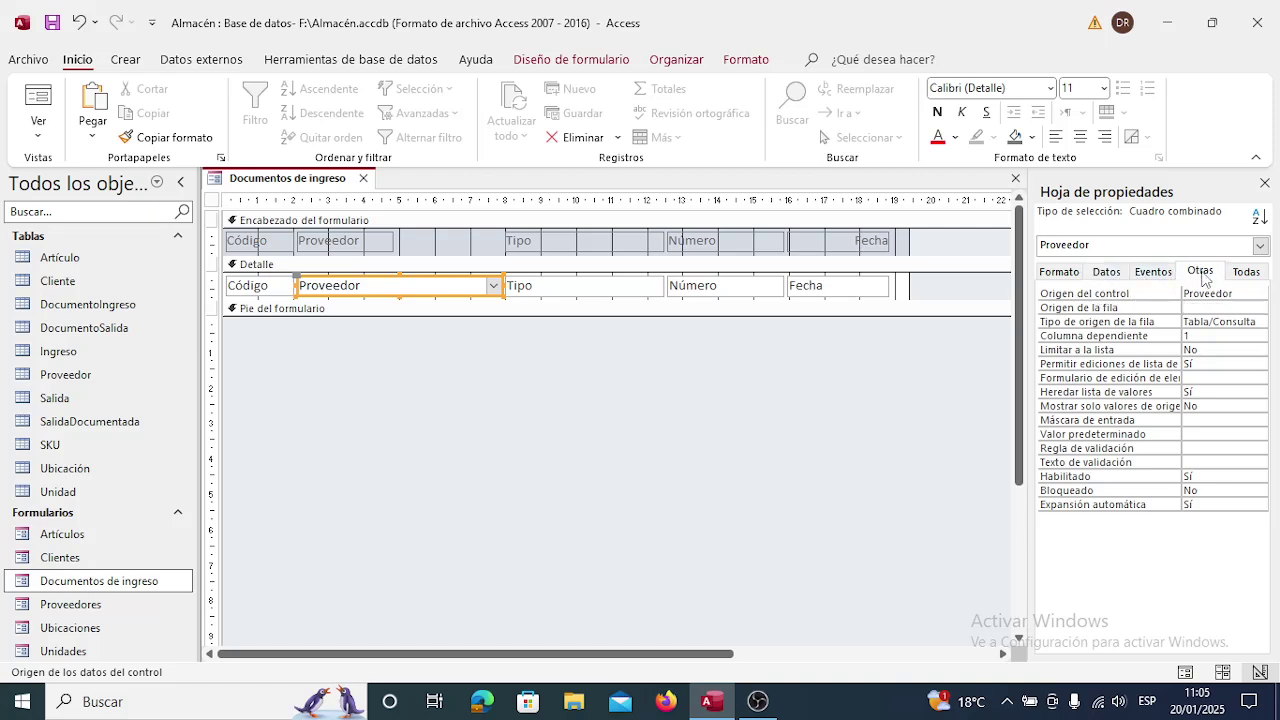
{"action": "left_click", "coordinate": [1068, 278]}
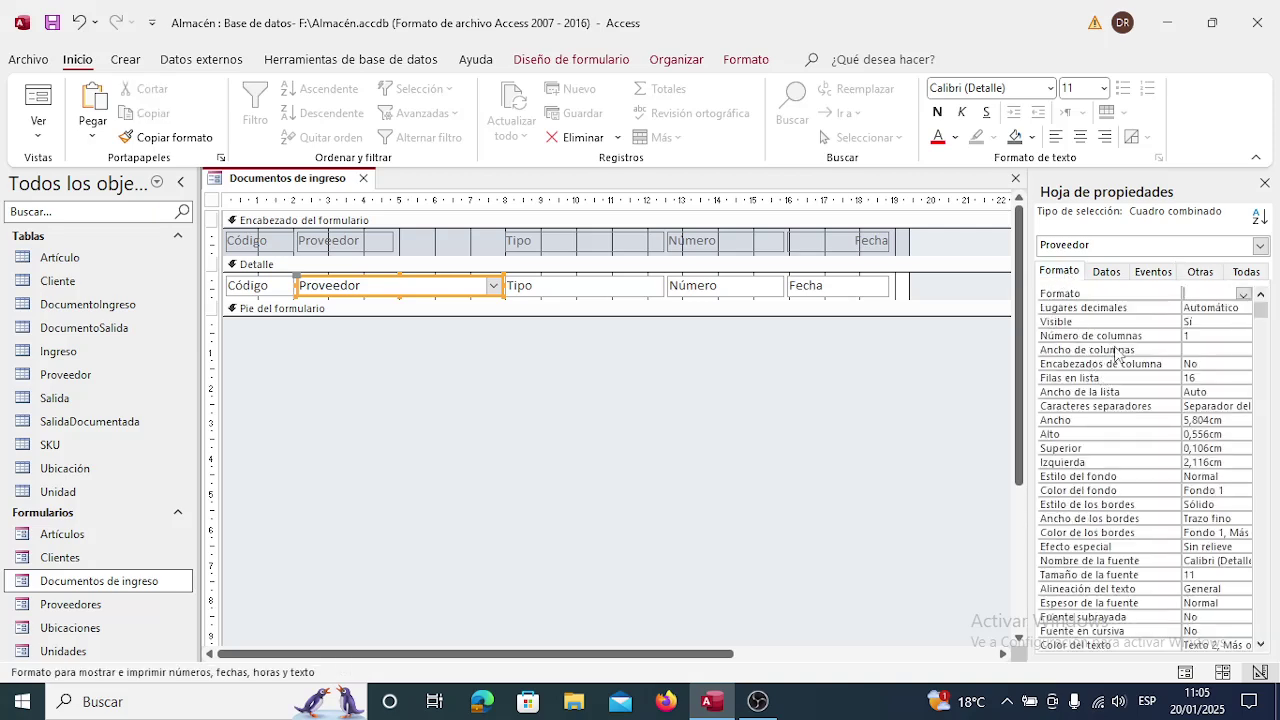
{"action": "left_click", "coordinate": [1185, 336]}
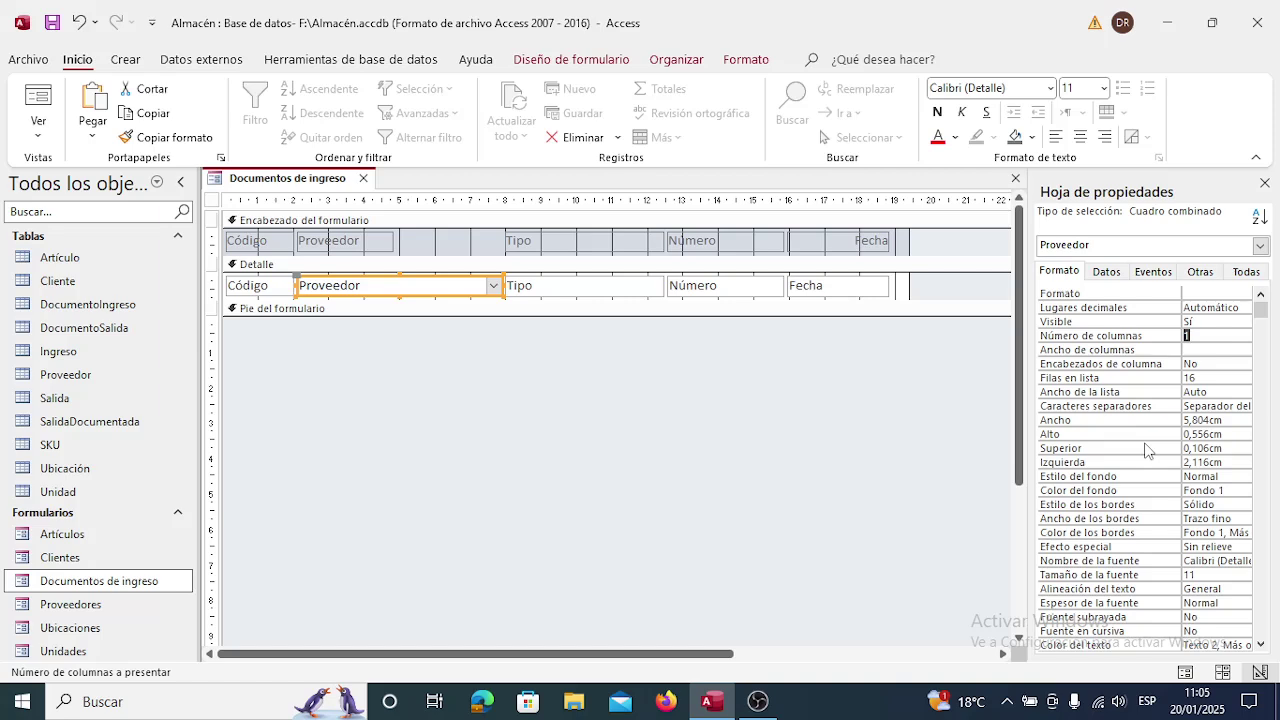
{"action": "type", "text": "2"}
{"action": "key", "text": "Return"}
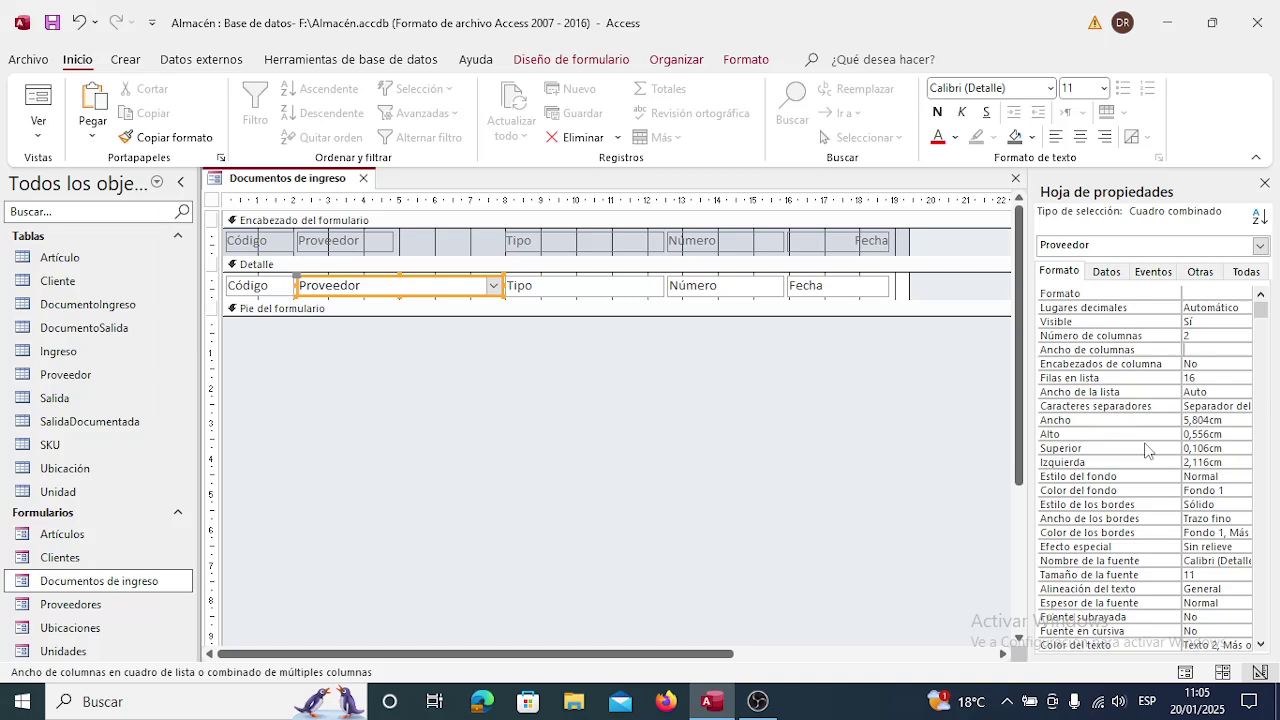
{"action": "type", "text": "0cm"}
{"action": "type", "text": ";"}
{"action": "type", "text": "4"}
{"action": "key", "text": "Return"}
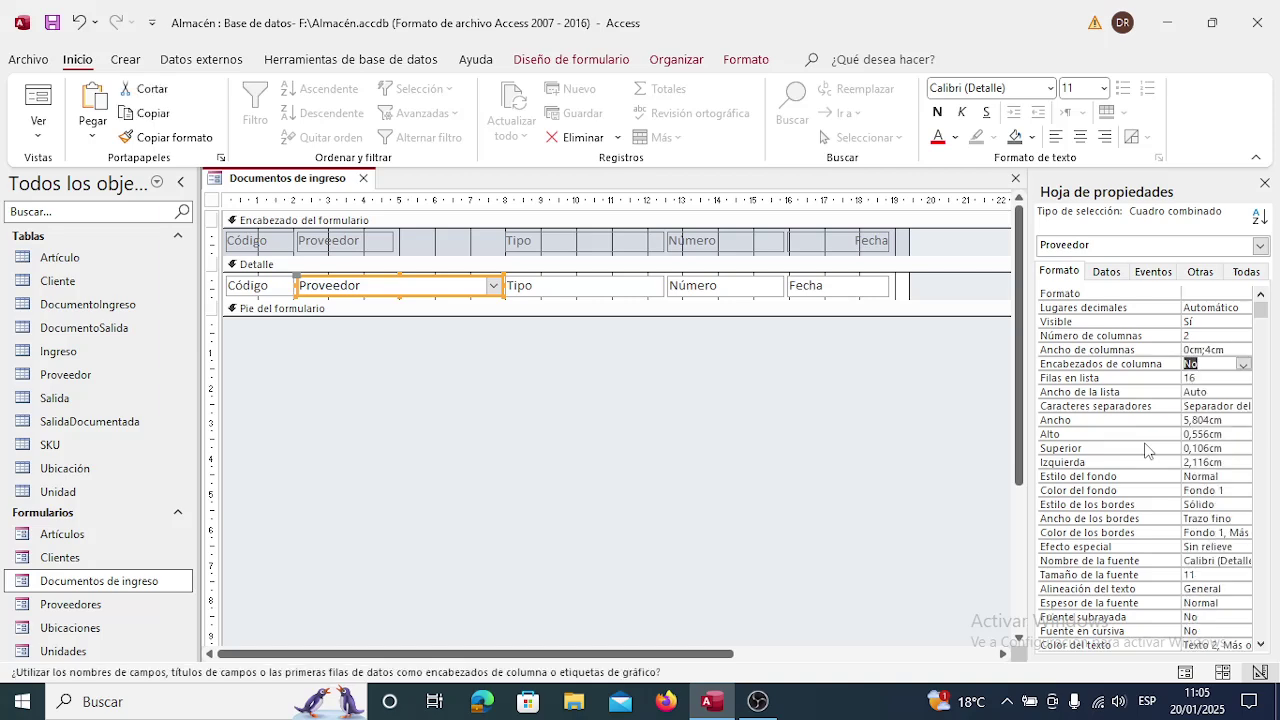
{"action": "key", "text": "Up"}
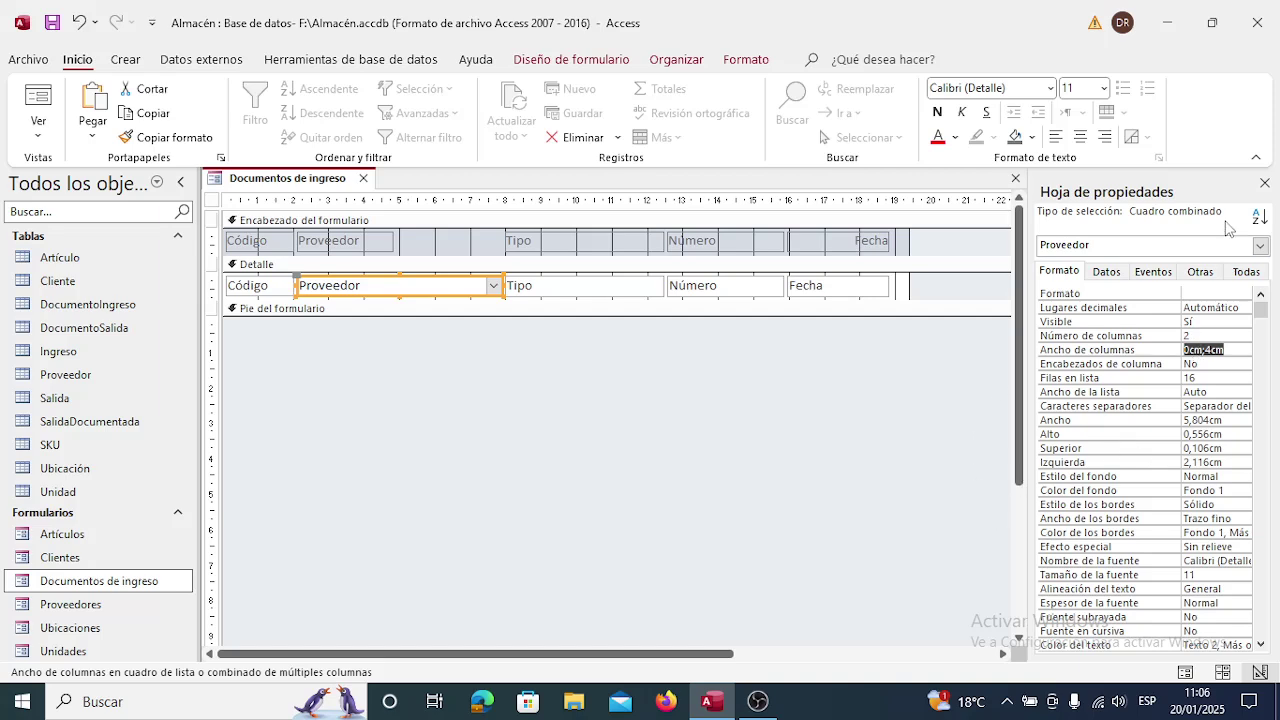
{"action": "left_click", "coordinate": [1265, 183]}
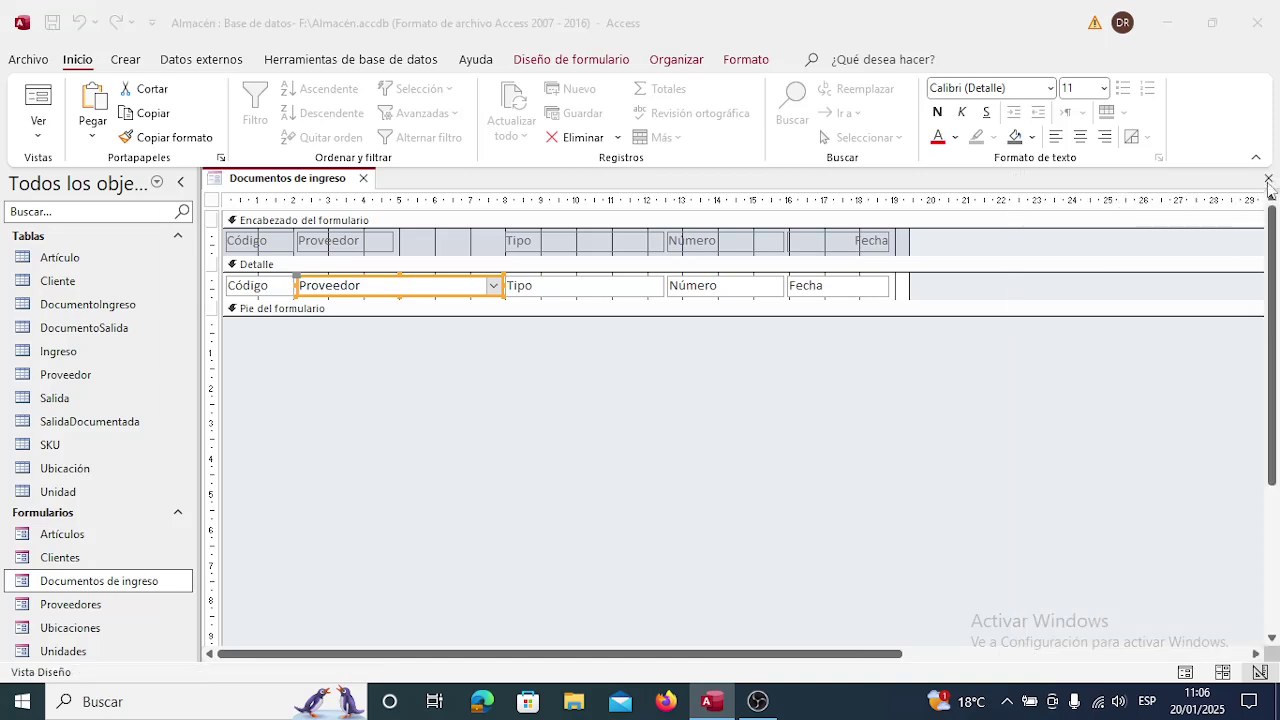
Save the form design and test the Proveedor list in Documentos de ingreso.
{"action": "left_click", "coordinate": [1268, 181]}
{"action": "left_click", "coordinate": [570, 405]}
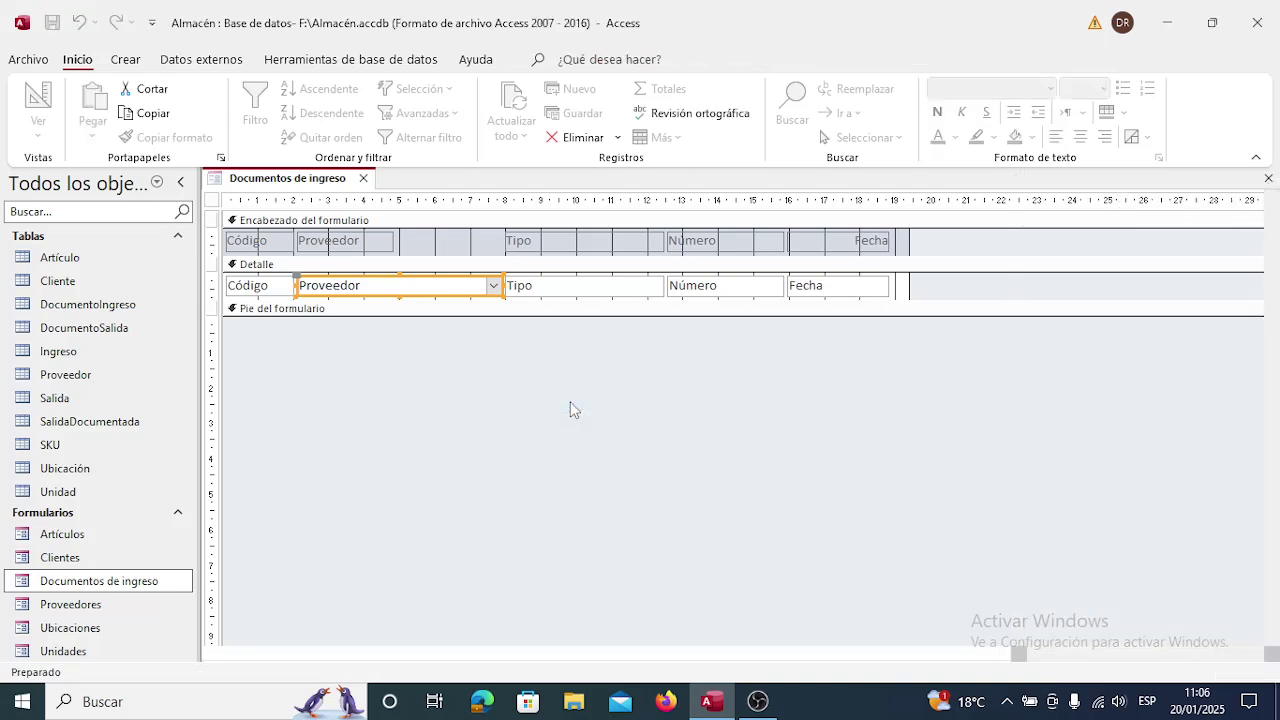
{"action": "double_click", "coordinate": [132, 581]}
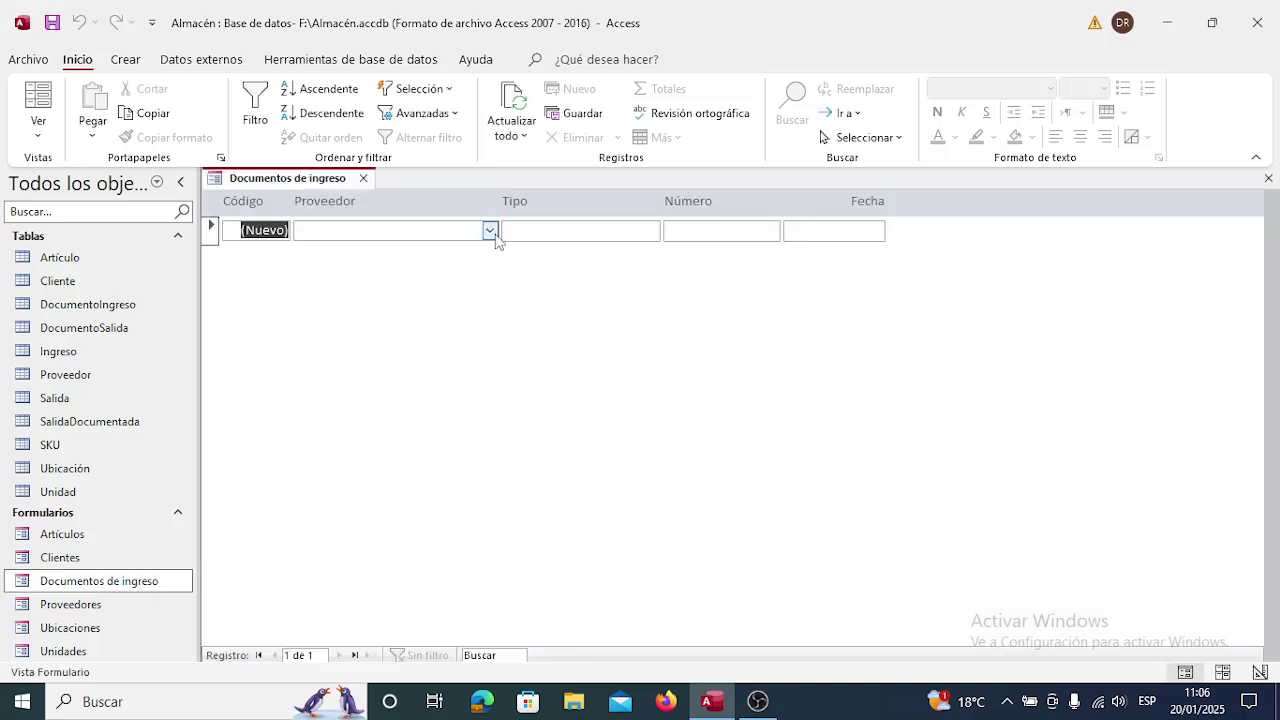
{"action": "left_click", "coordinate": [490, 231]}
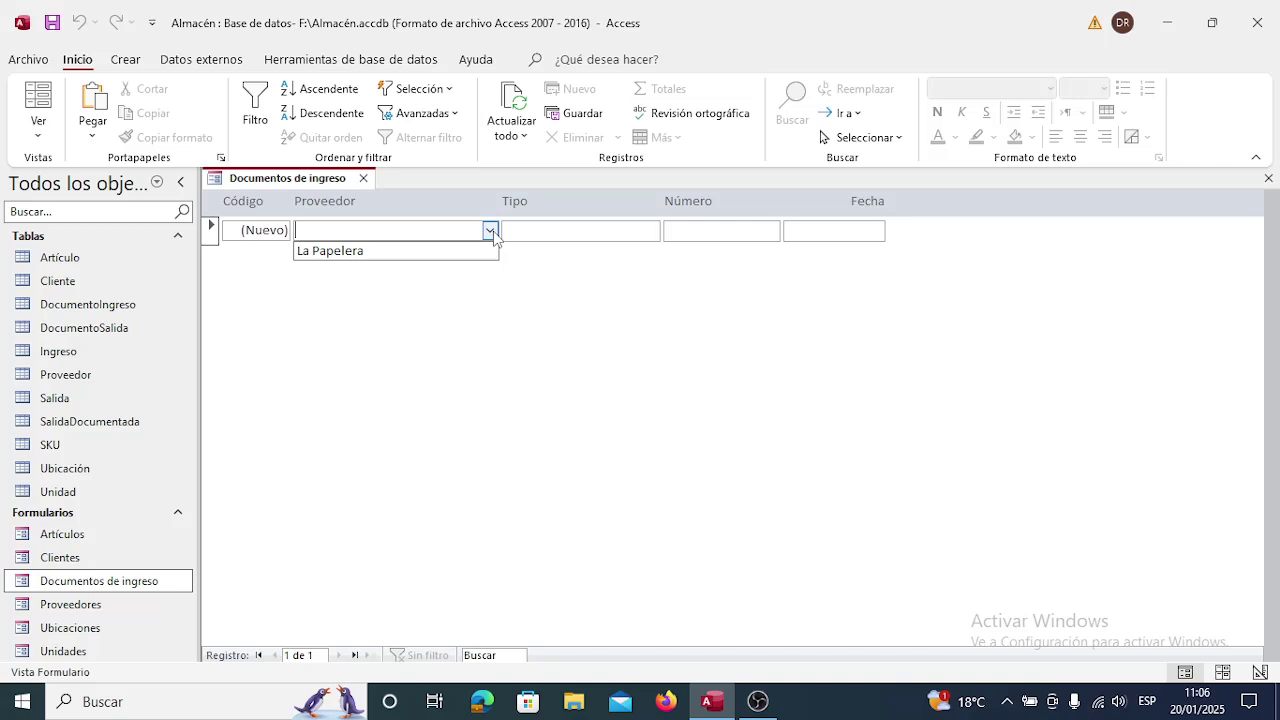
{"action": "left_click", "coordinate": [490, 231]}
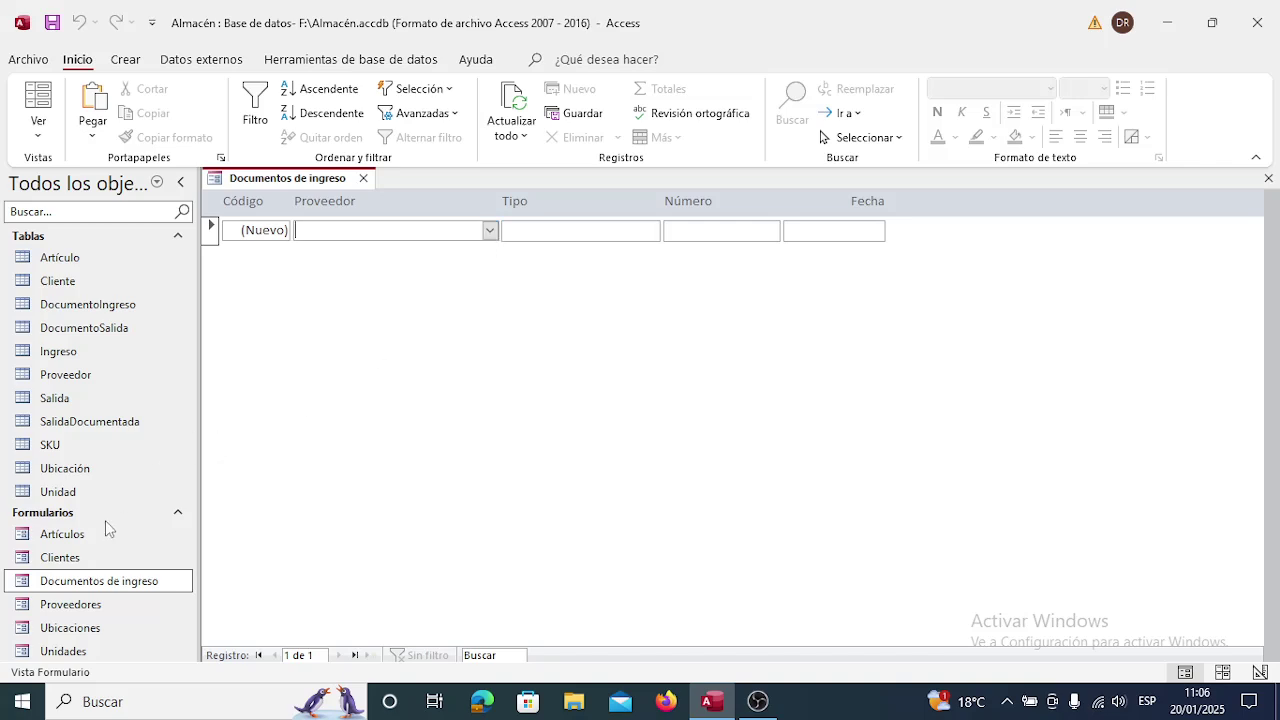
Check the Proveedores form, recheck the supplier list showing La Papelera, and close Documentos de ingreso.
{"action": "double_click", "coordinate": [78, 604]}
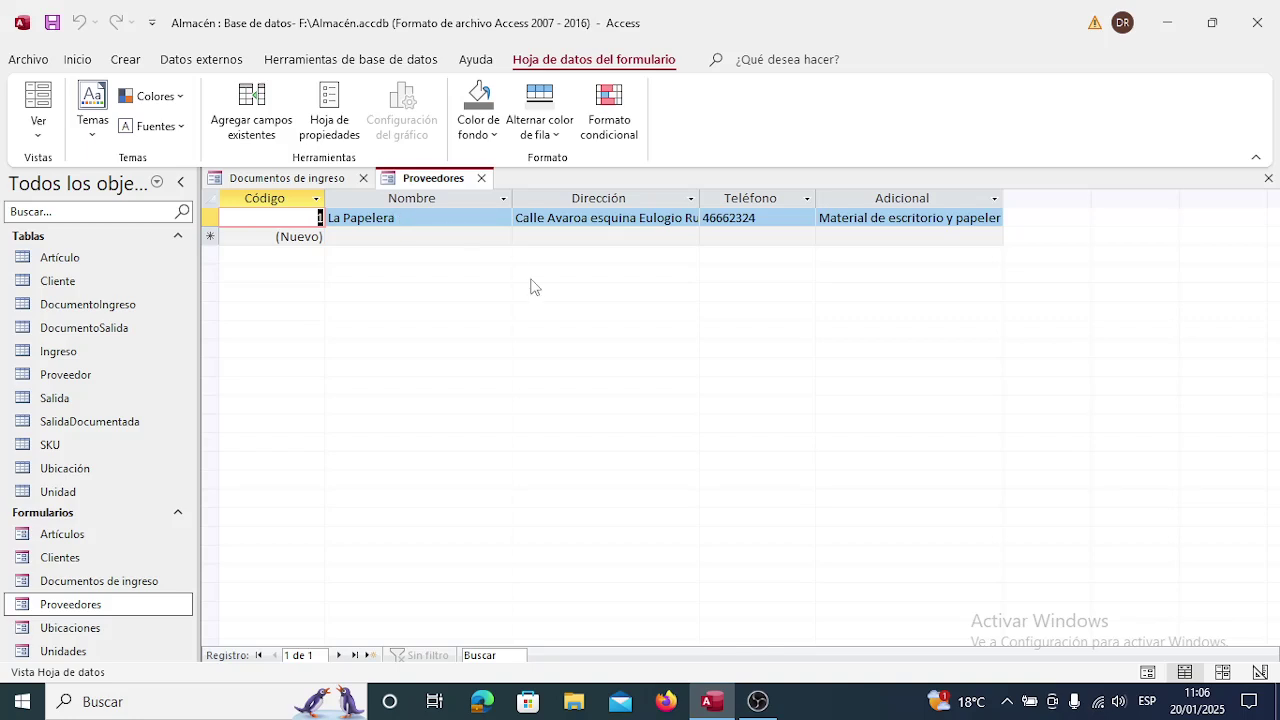
{"action": "left_click", "coordinate": [481, 179]}
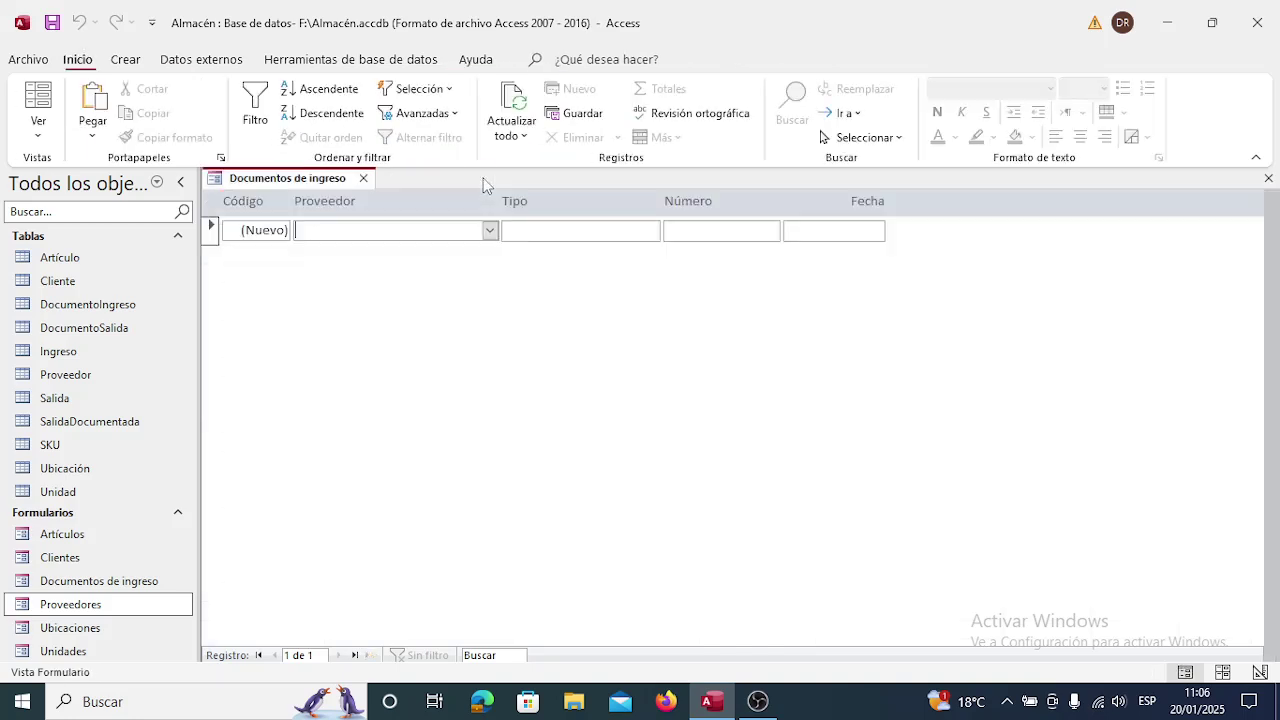
{"action": "left_click", "coordinate": [490, 231]}
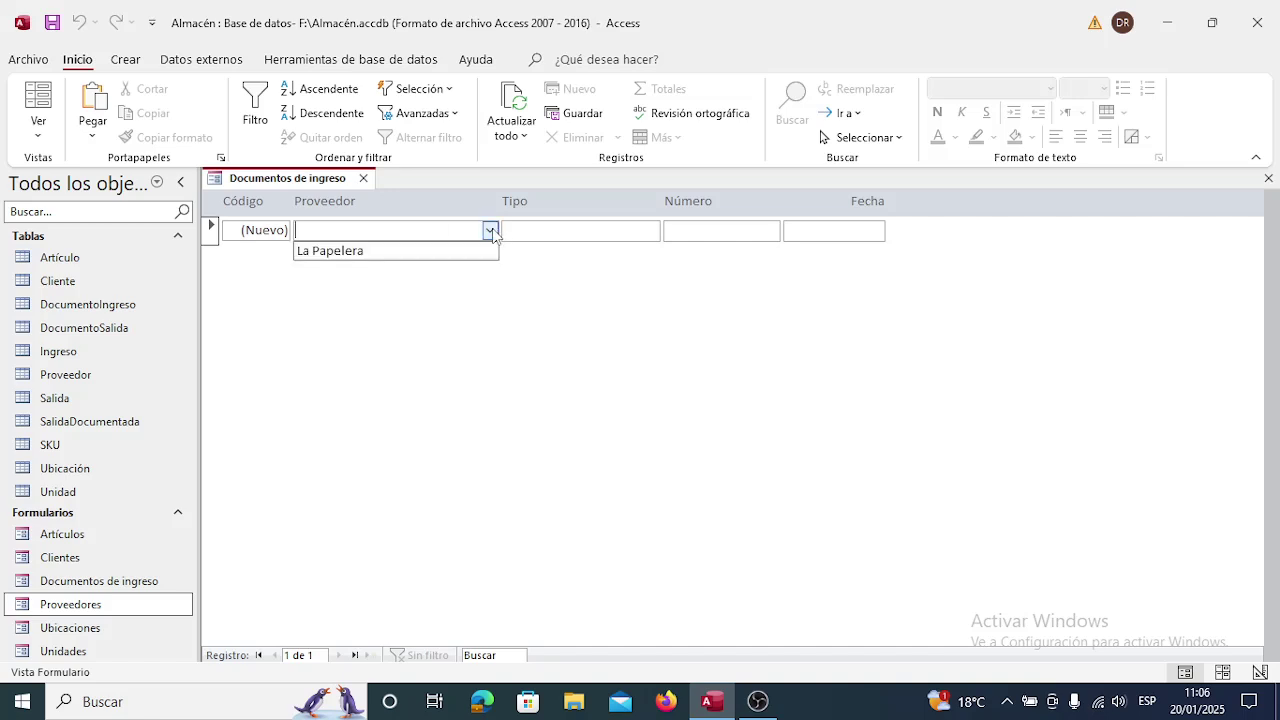
{"action": "left_click", "coordinate": [491, 231]}
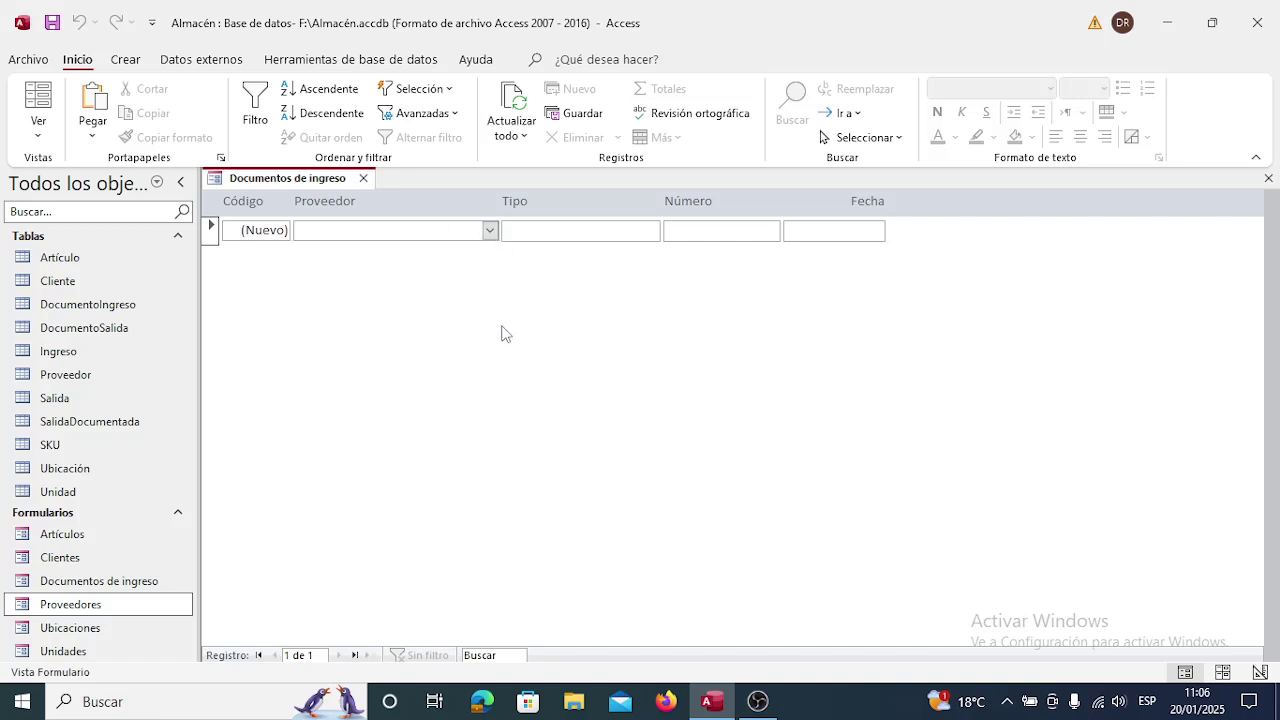
{"action": "left_click", "coordinate": [363, 178]}
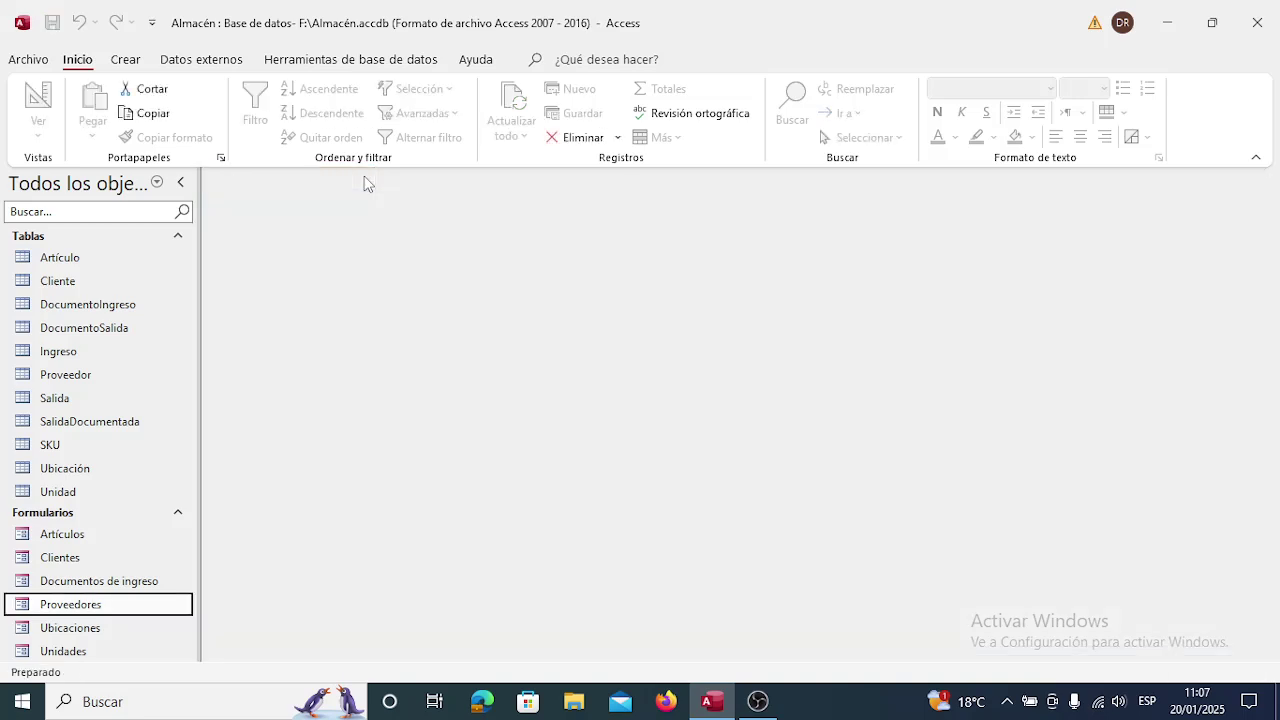
Open Proveedores and start a new supplier record named MADEPA.
{"action": "double_click", "coordinate": [104, 607]}
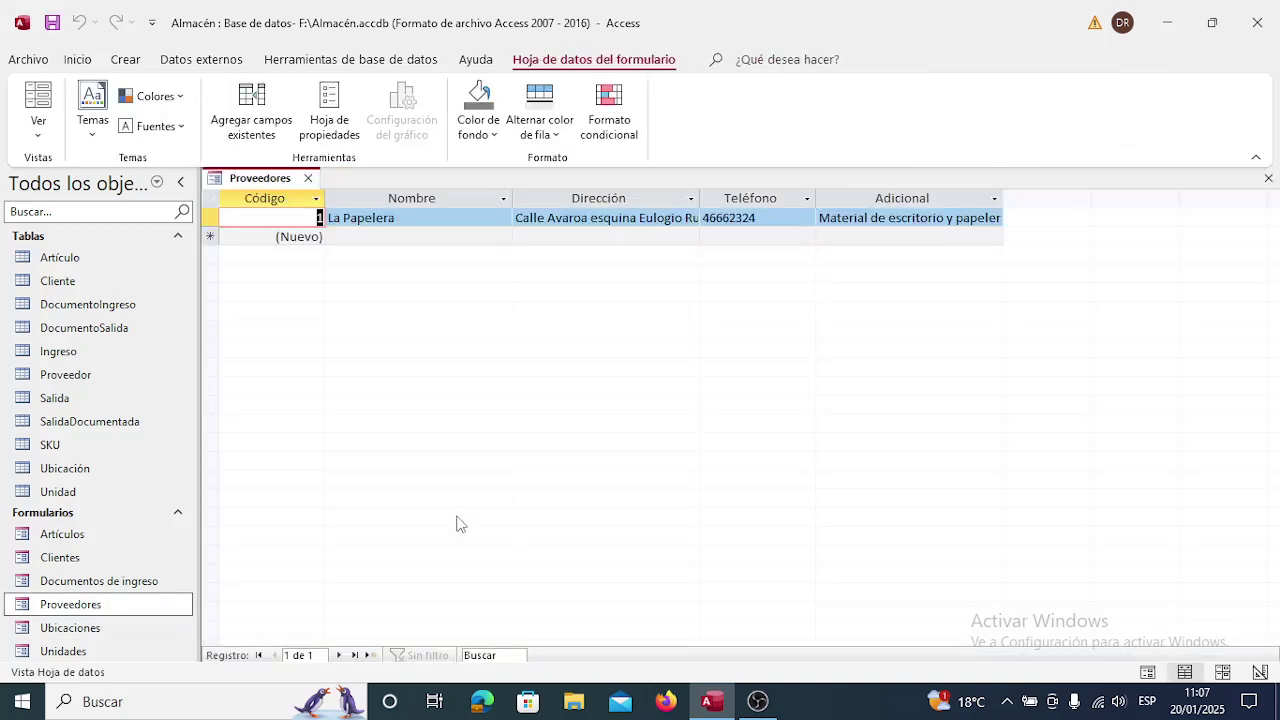
{"action": "key", "text": "Down"}
{"action": "key", "text": "Tab"}
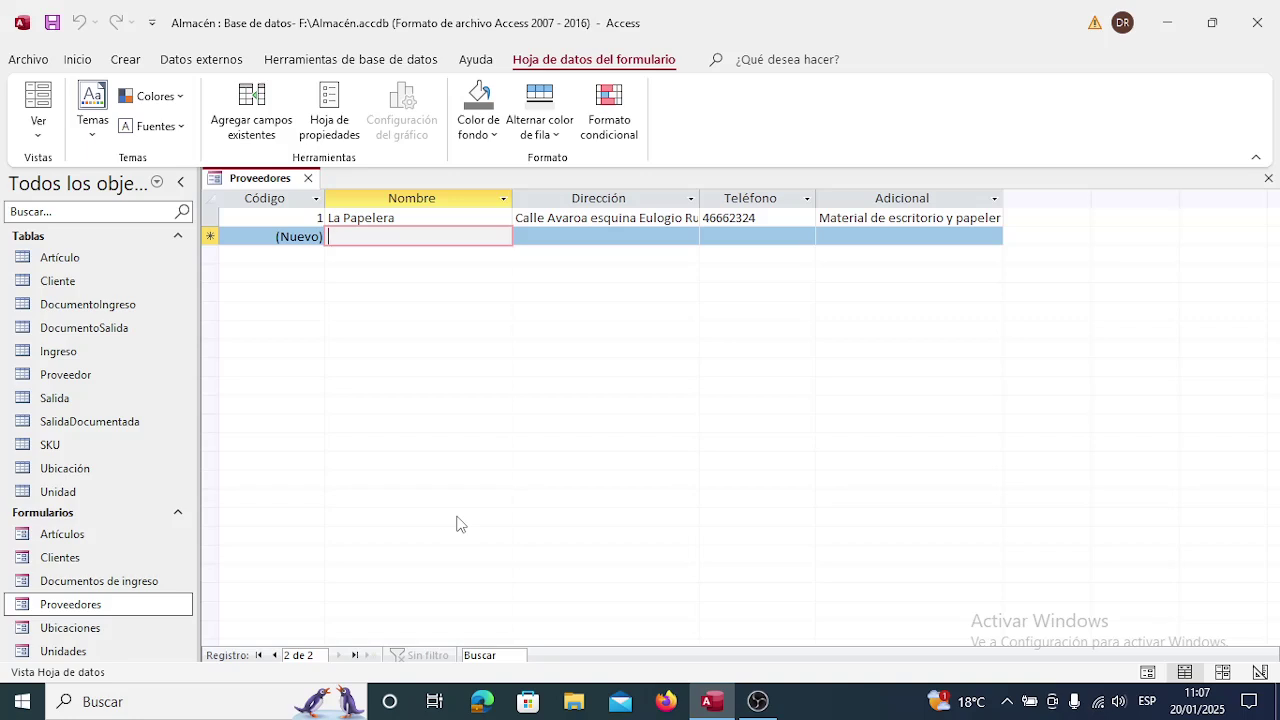
{"action": "type", "text": "MADEPA"}
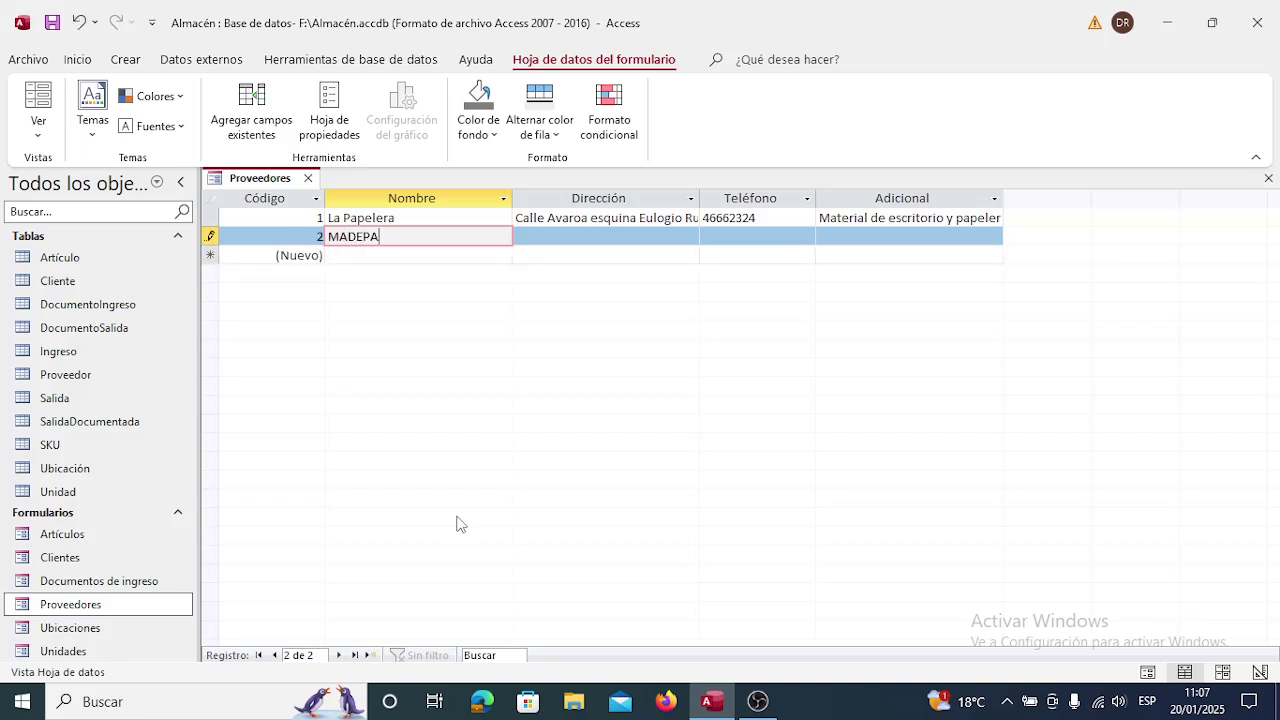
{"action": "key", "text": "Tab"}
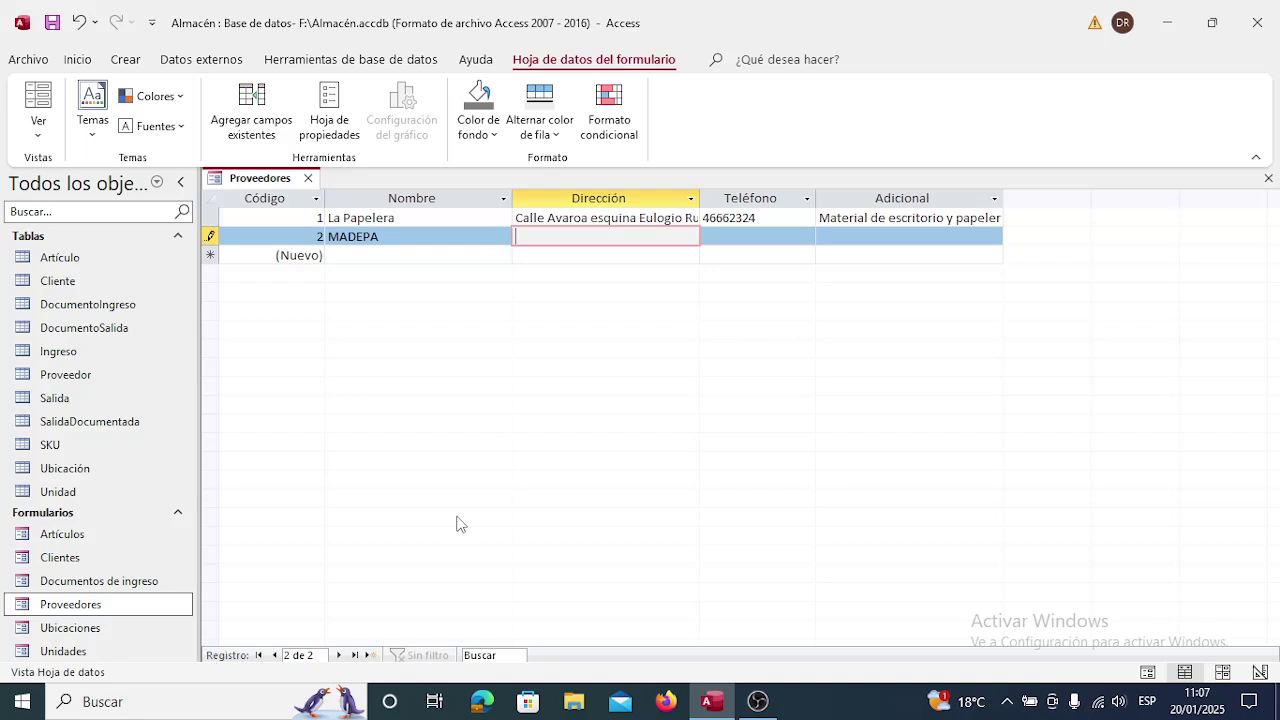
{"action": "key", "text": "Down"}
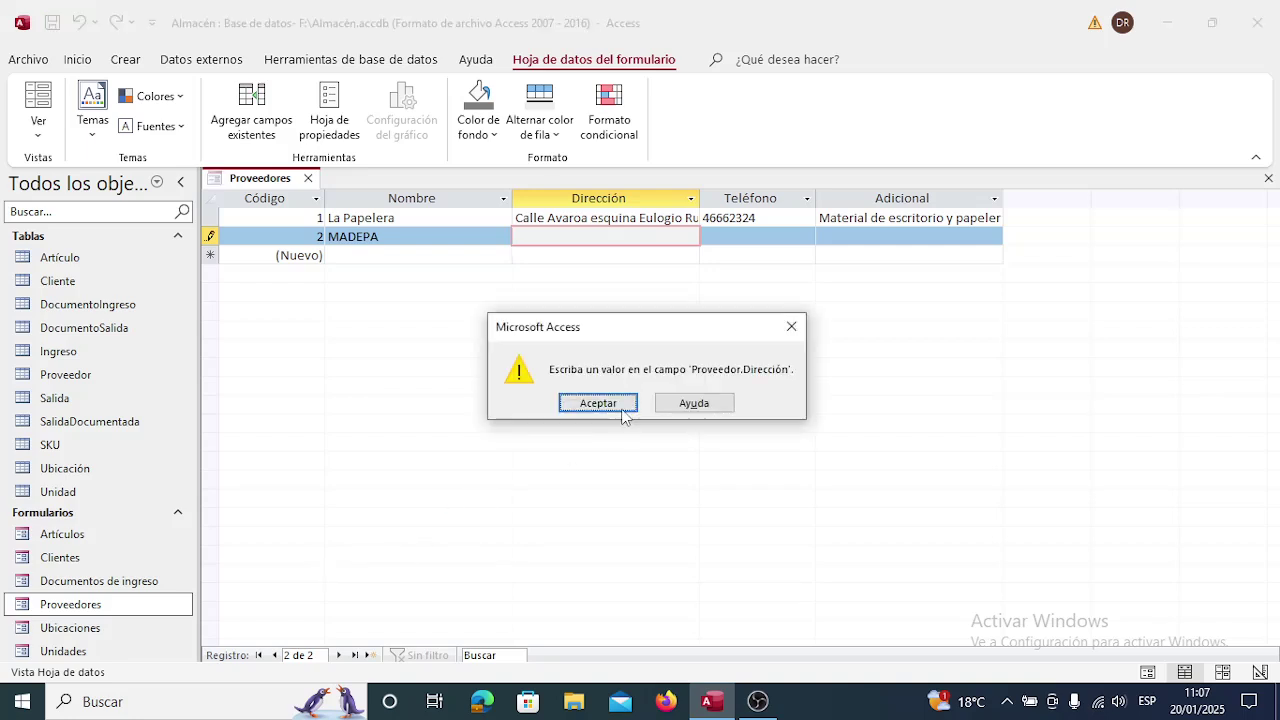
{"action": "left_click", "coordinate": [621, 404]}
{"action": "type", "text": "Ca"}
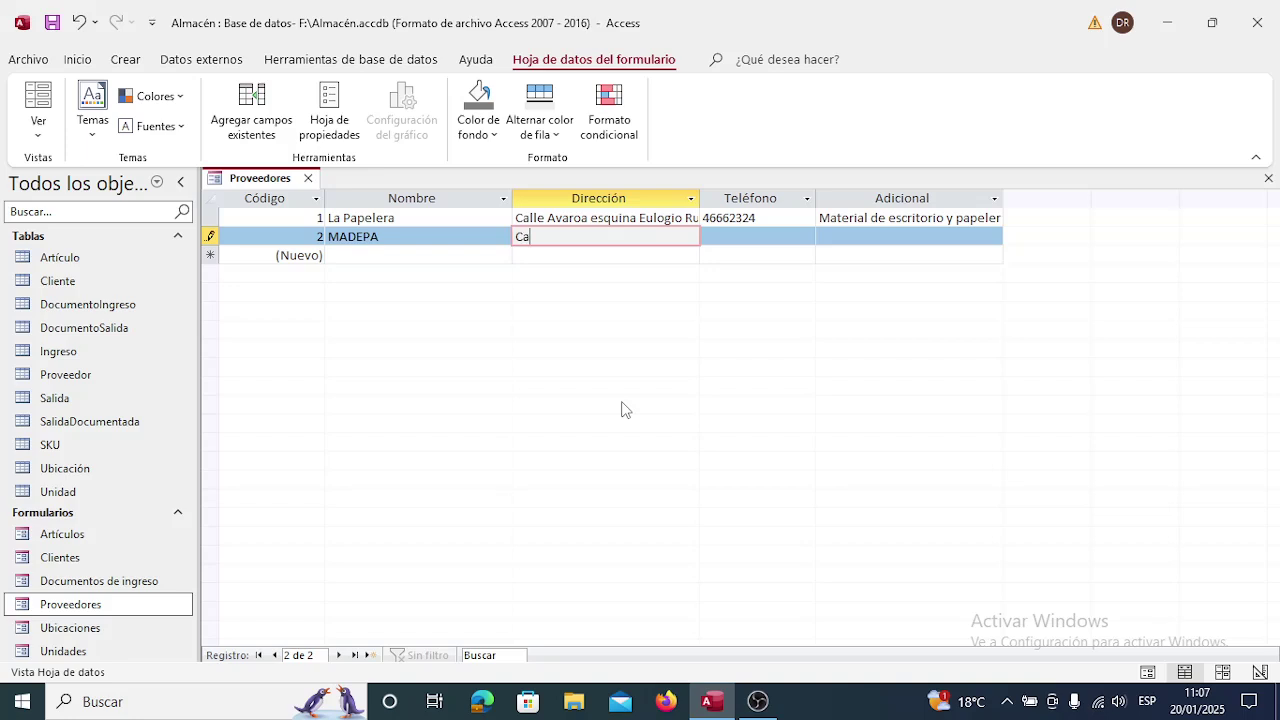
{"action": "type", "text": "lle Avaroa esquina Eulo"}
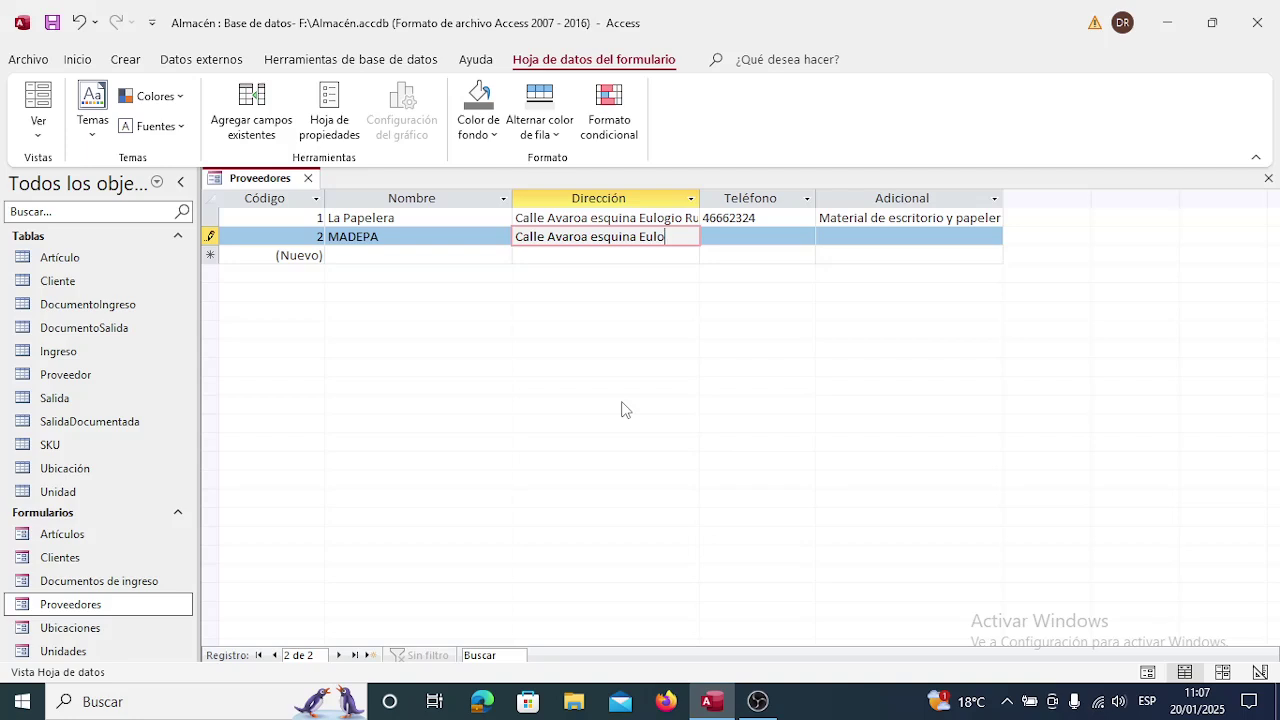
{"action": "type", "text": "gio Ruiz"}
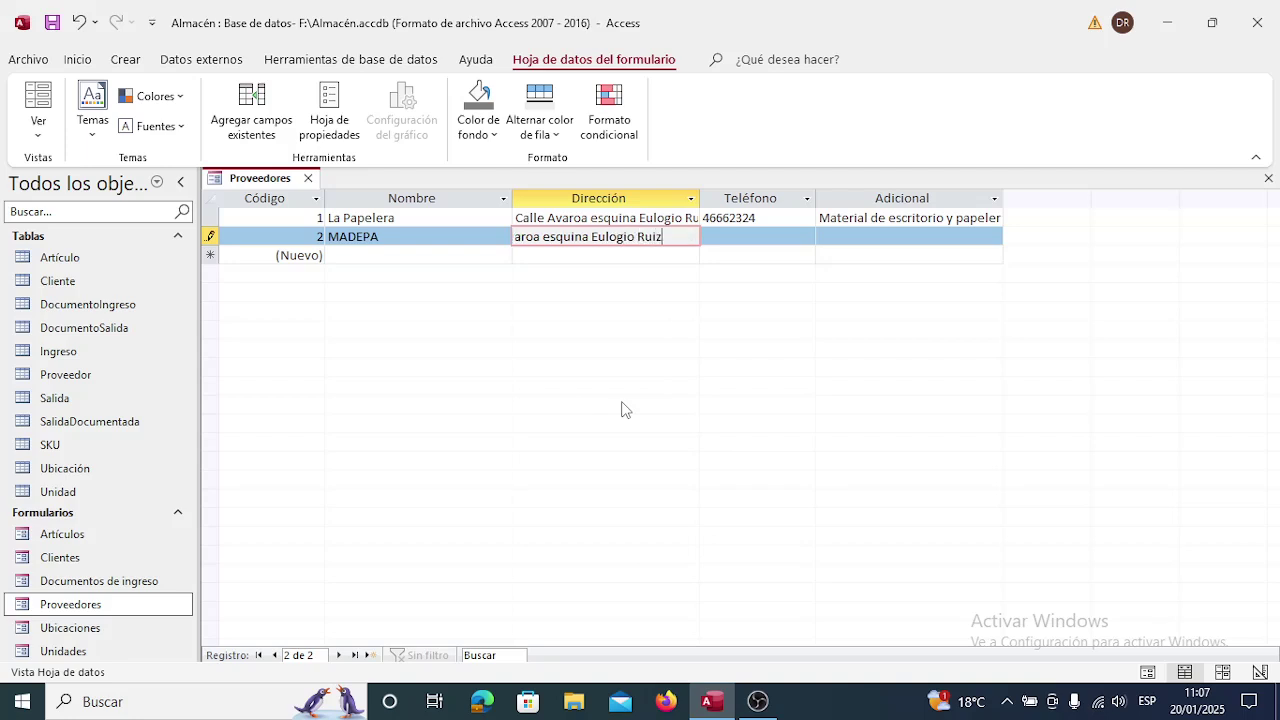
{"action": "key", "text": "Tab"}
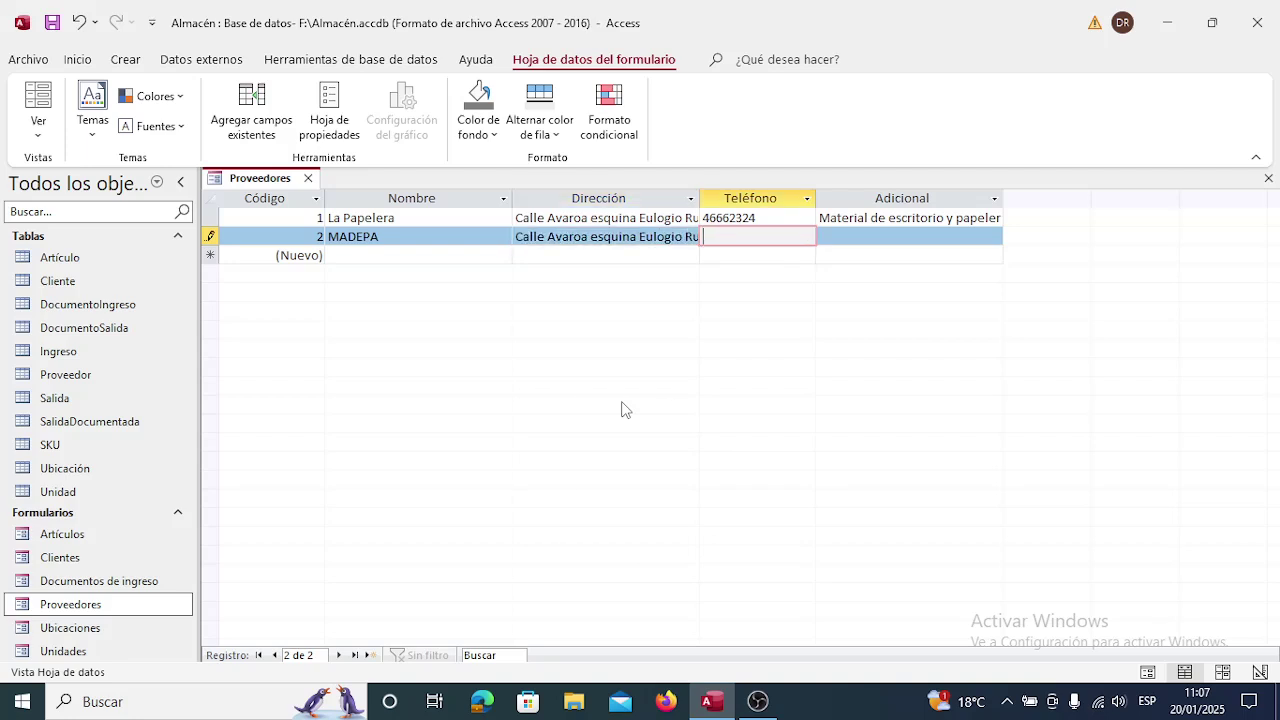
{"action": "type", "text": "46662325"}
{"action": "key", "text": "Tab"}
{"action": "key", "text": "Down"}
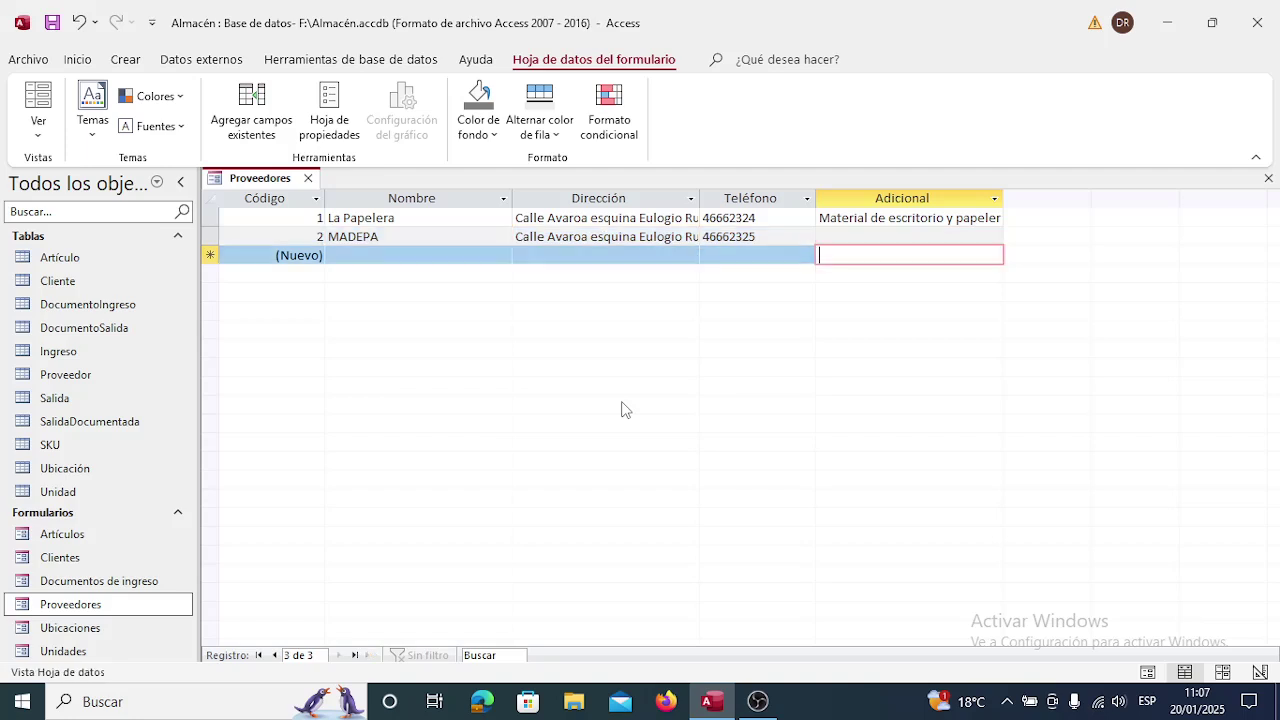
Close Proveedores, reopen Documentos de ingreso, and confirm its supplier list offers La Papelera and MADEPA.
{"action": "left_click", "coordinate": [308, 178]}
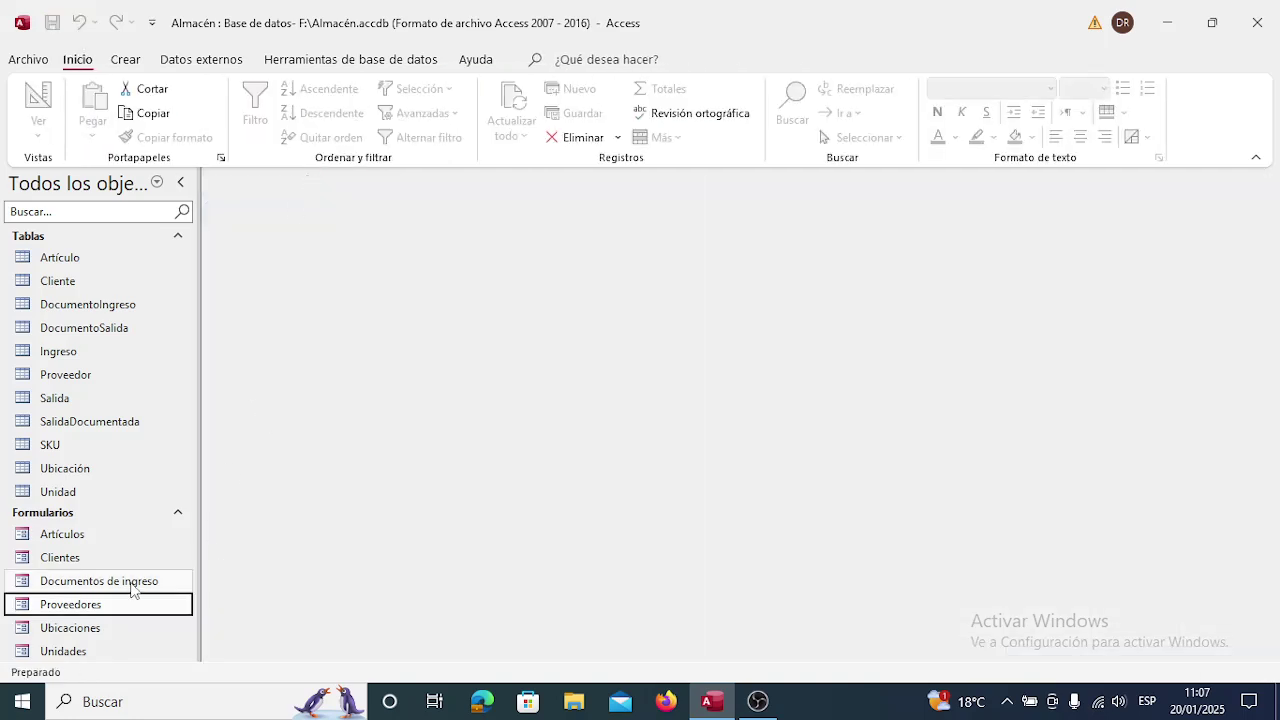
{"action": "double_click", "coordinate": [125, 585]}
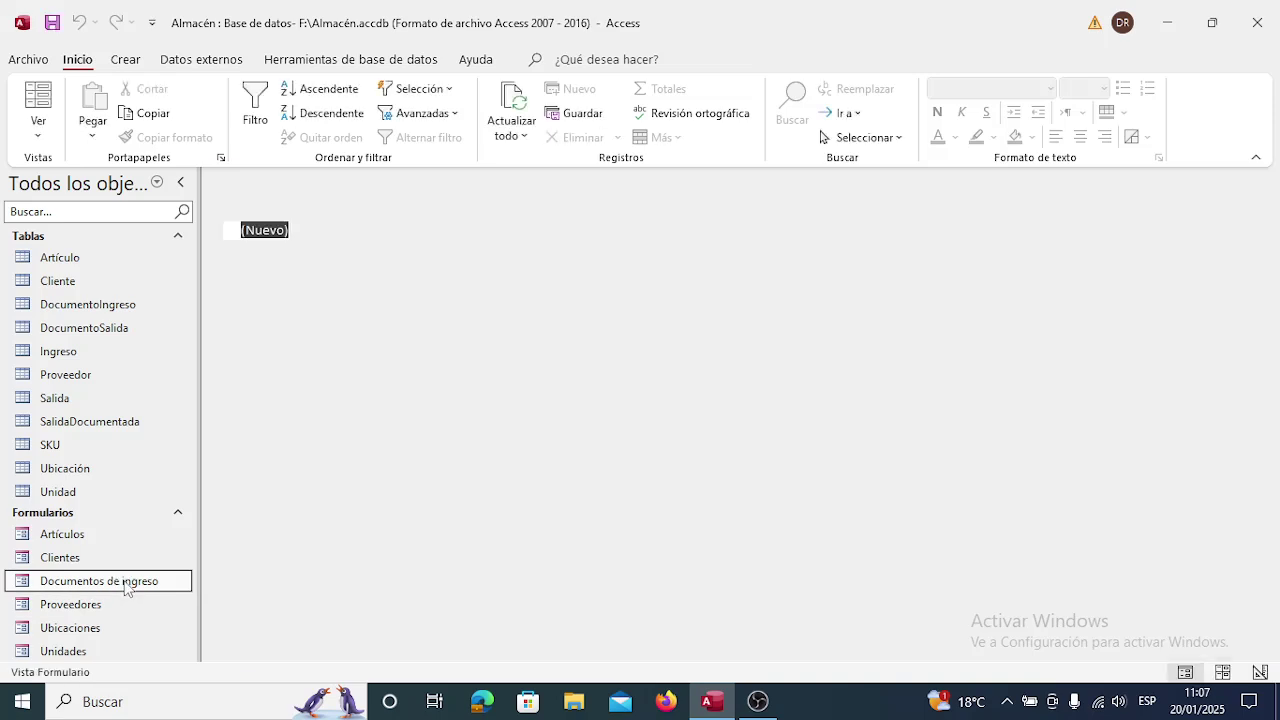
{"action": "left_click", "coordinate": [490, 230]}
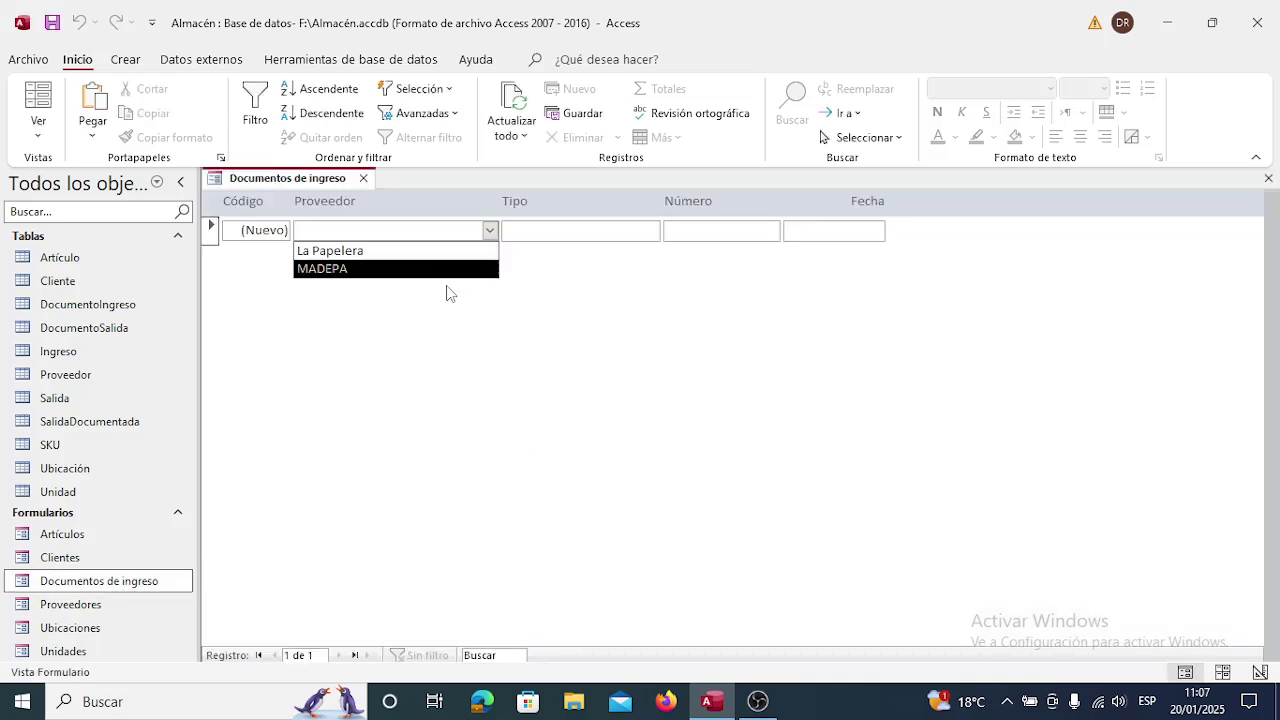
{"action": "left_click", "coordinate": [491, 230]}
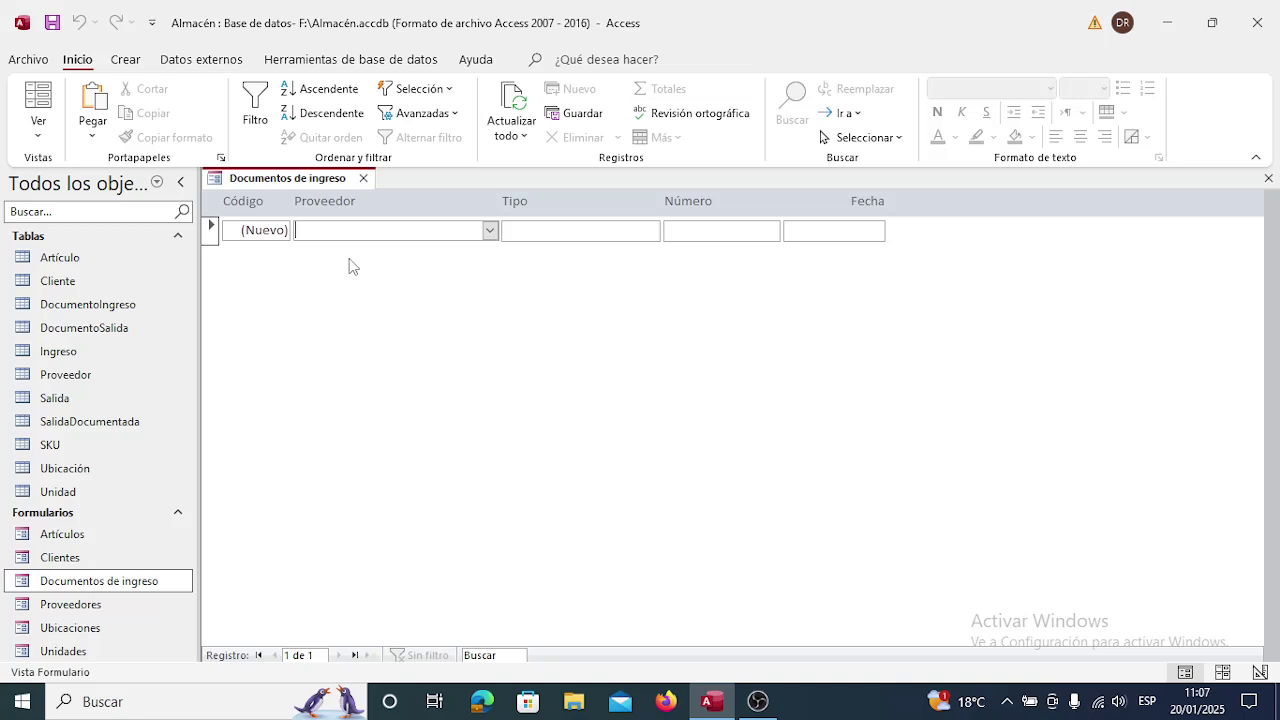
{"action": "left_click", "coordinate": [491, 231]}
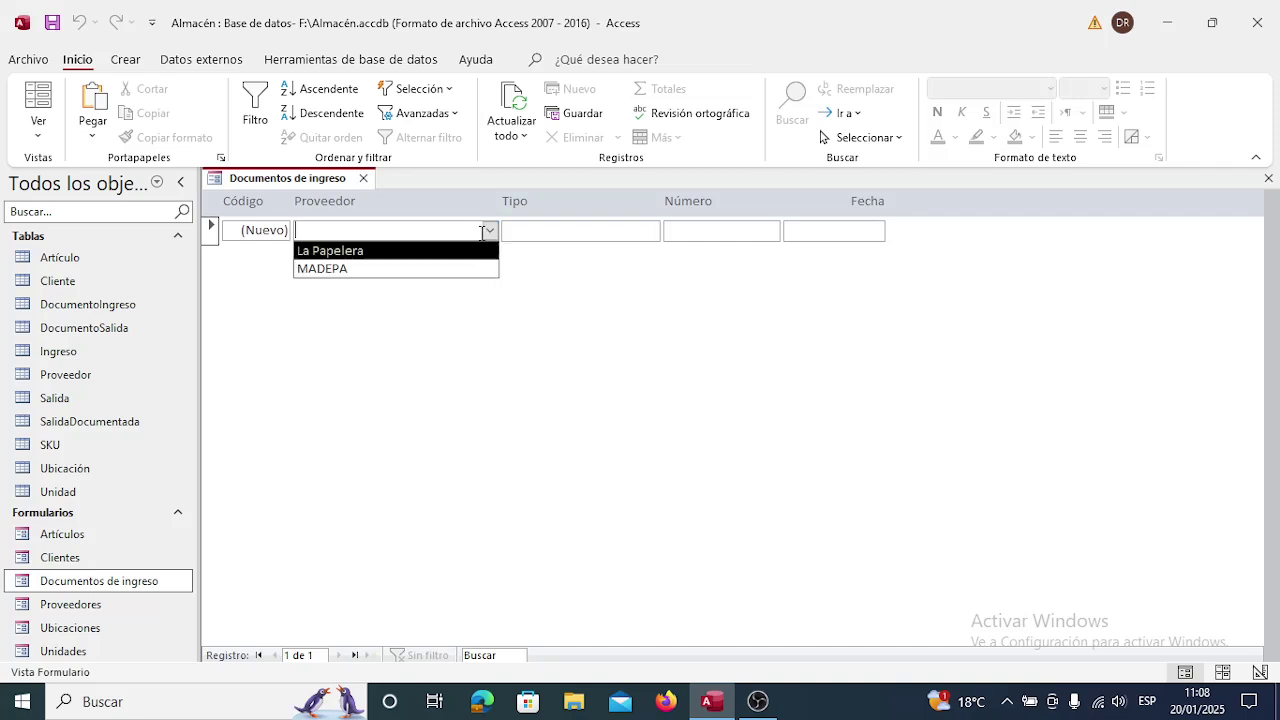
{"action": "left_click", "coordinate": [489, 229]}
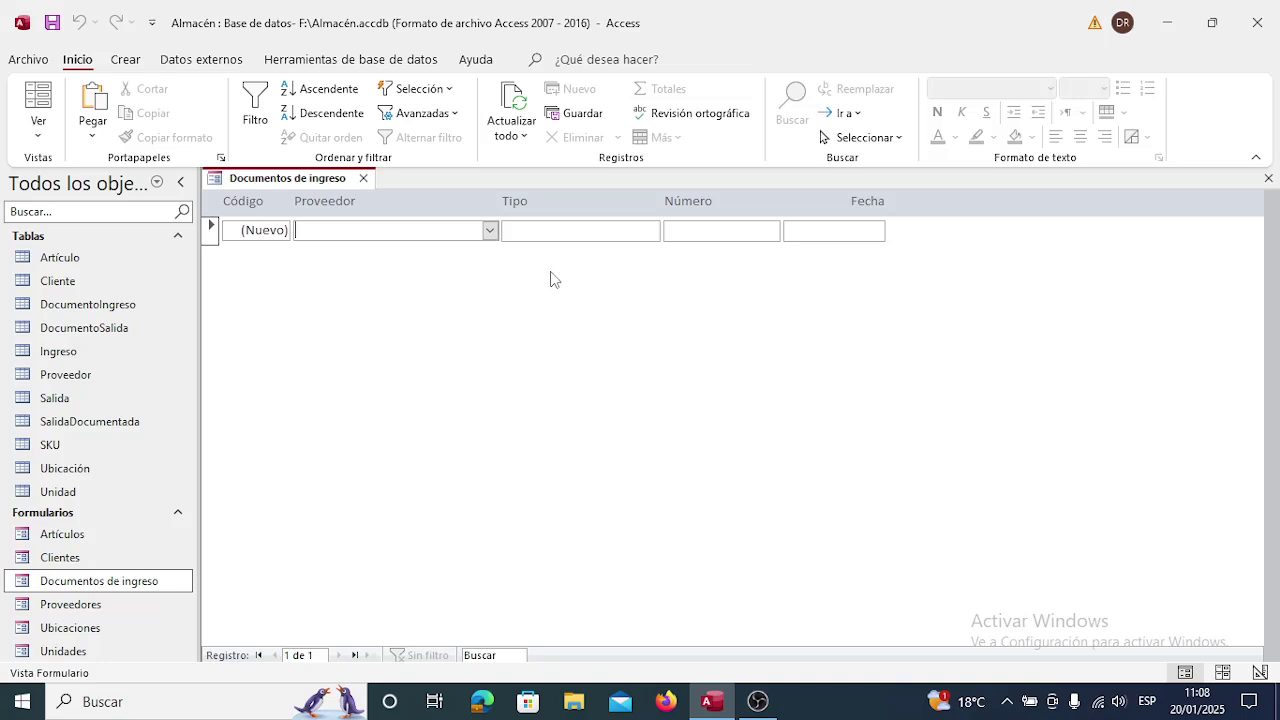
Reopen the Documentos de ingreso form in Design view.
{"action": "left_click", "coordinate": [364, 179]}
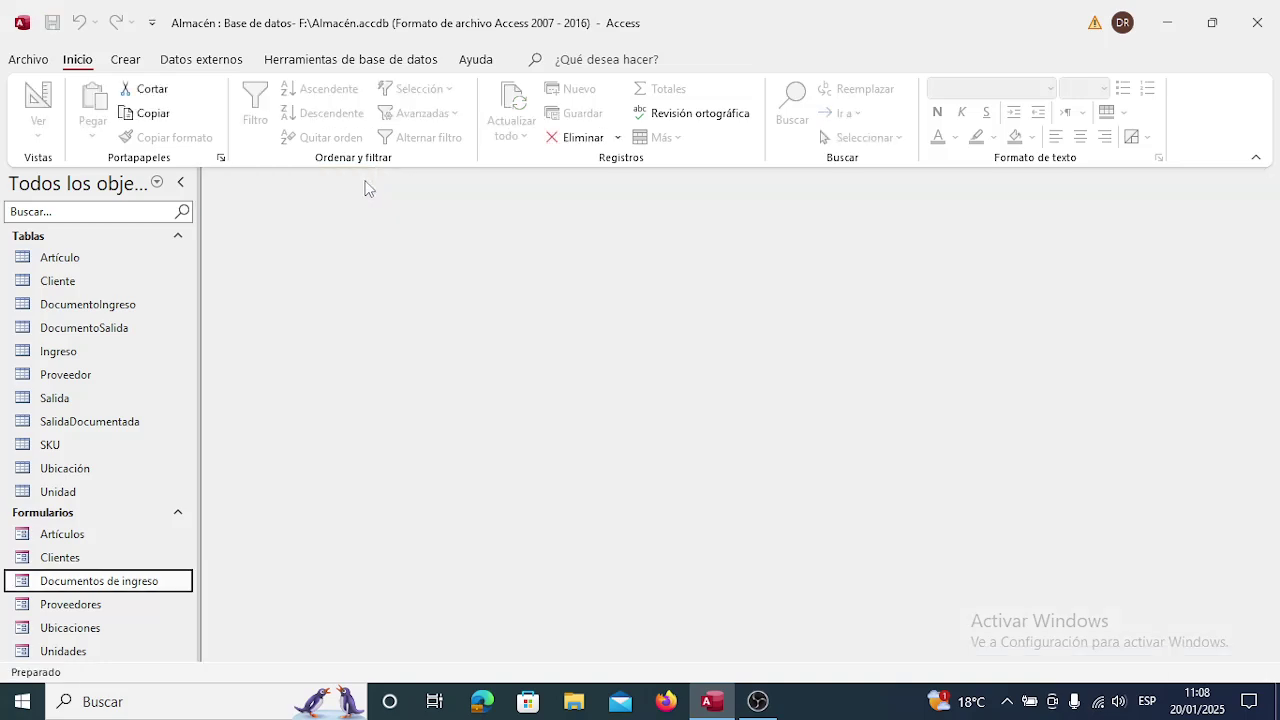
{"action": "right_click", "coordinate": [146, 585]}
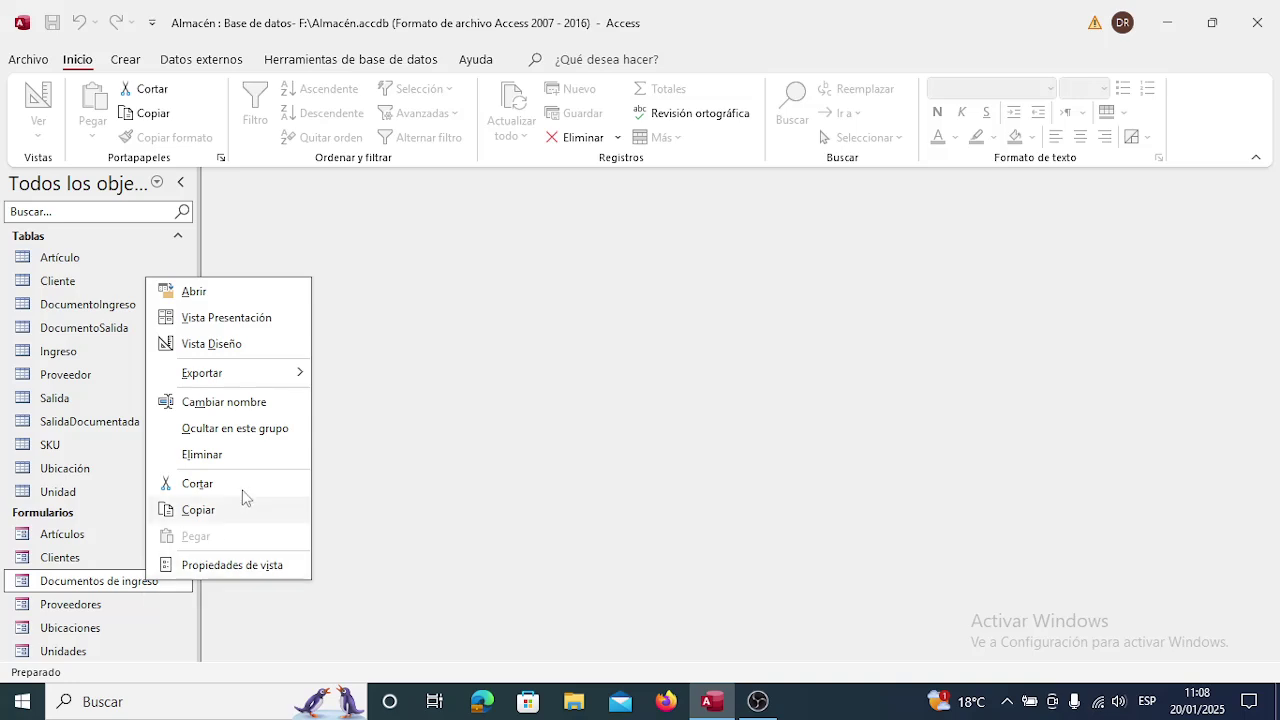
{"action": "left_click", "coordinate": [244, 344]}
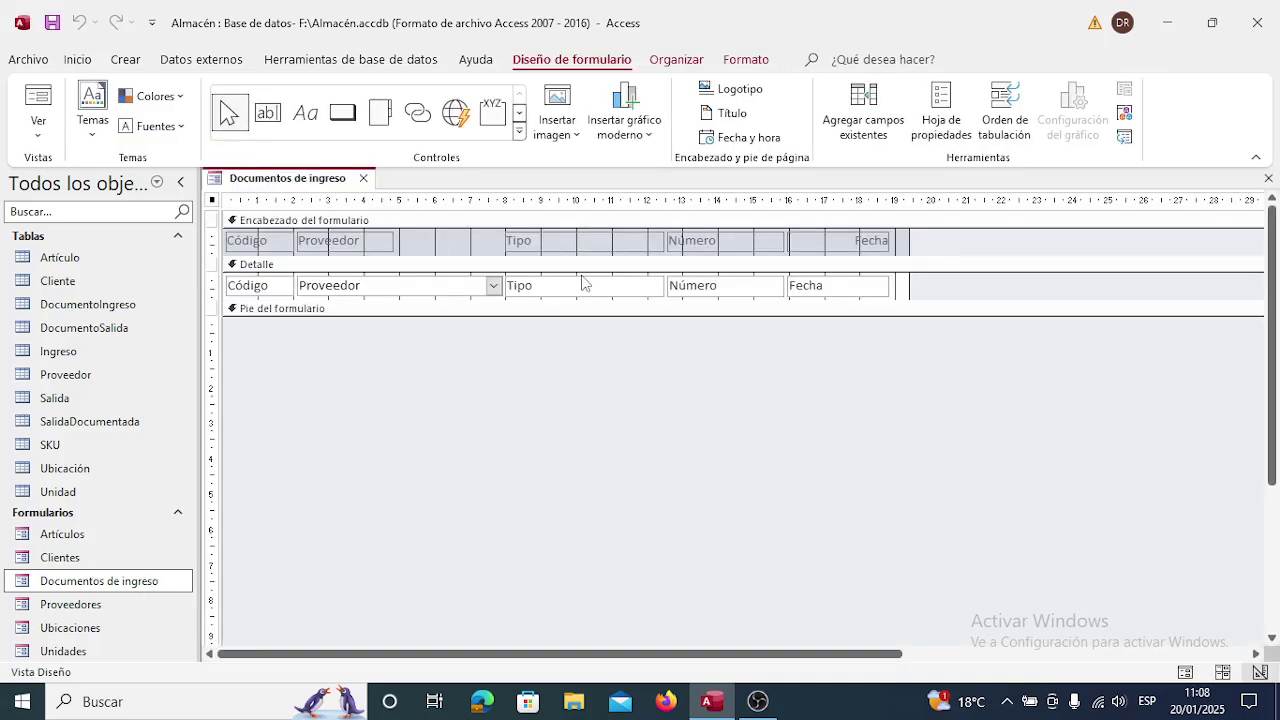
Change the Tipo column heading to 'Tipo de documento'.
{"action": "left_click", "coordinate": [566, 245]}
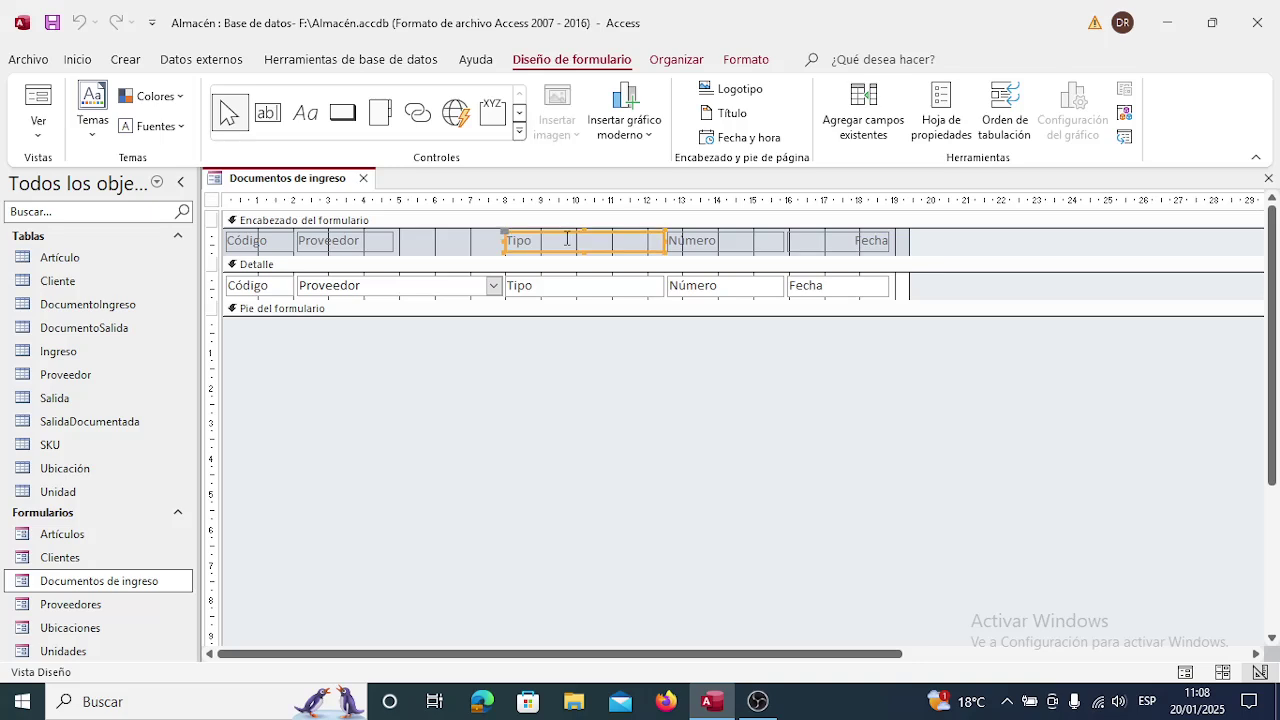
{"action": "left_click", "coordinate": [553, 240]}
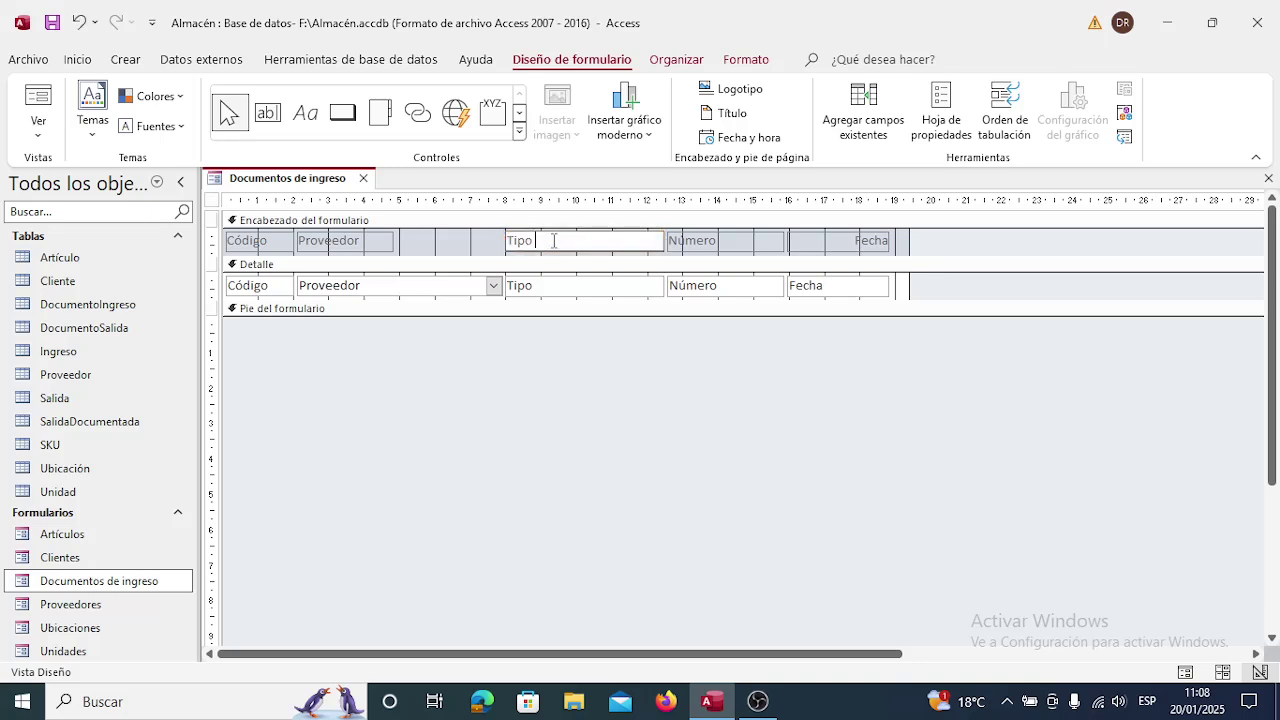
{"action": "type", "text": "de documento"}
{"action": "left_click", "coordinate": [580, 285]}
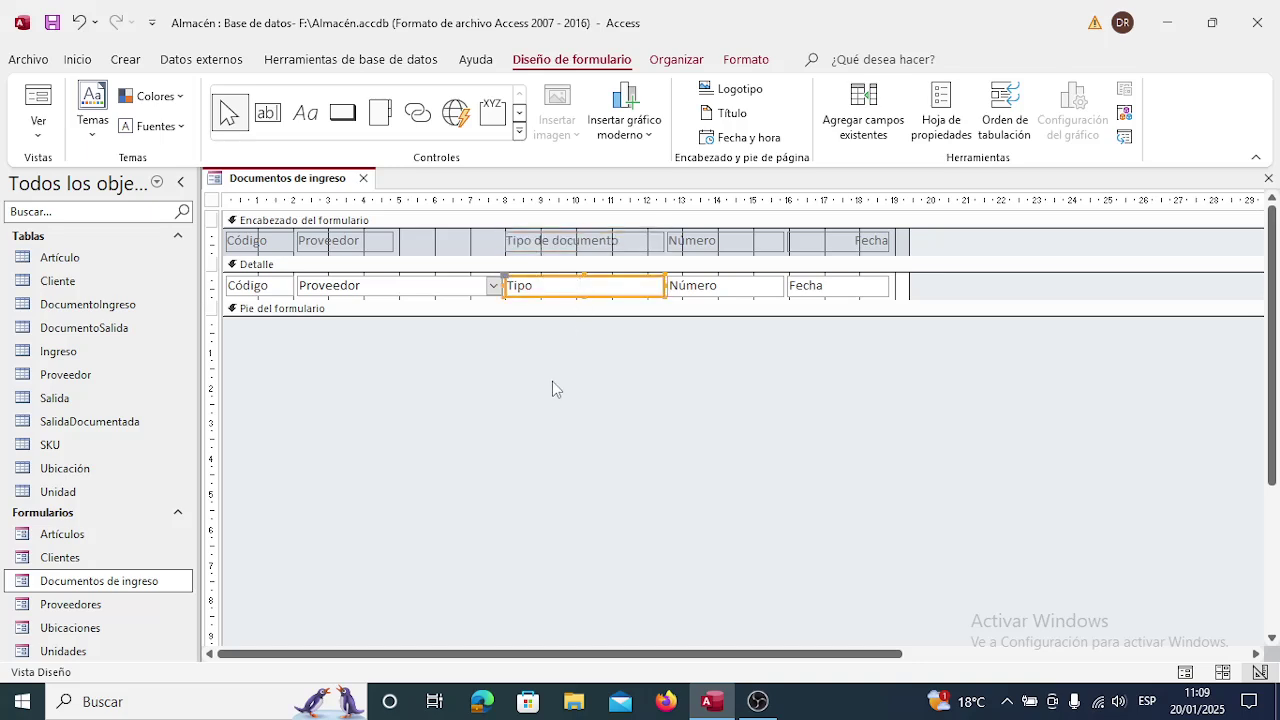
{"action": "left_click", "coordinate": [442, 286]}
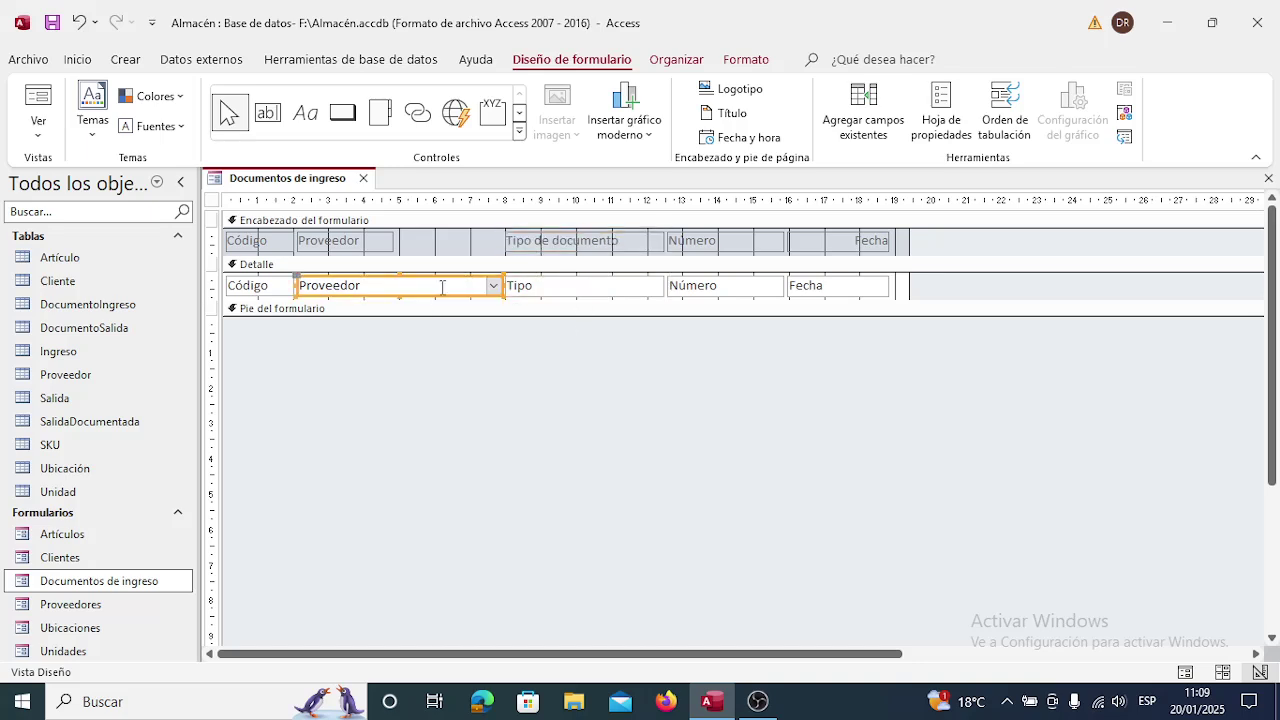
Set the Proveedor combo box's Índice de tabulación to 1, then close the property sheet.
{"action": "right_click", "coordinate": [440, 290]}
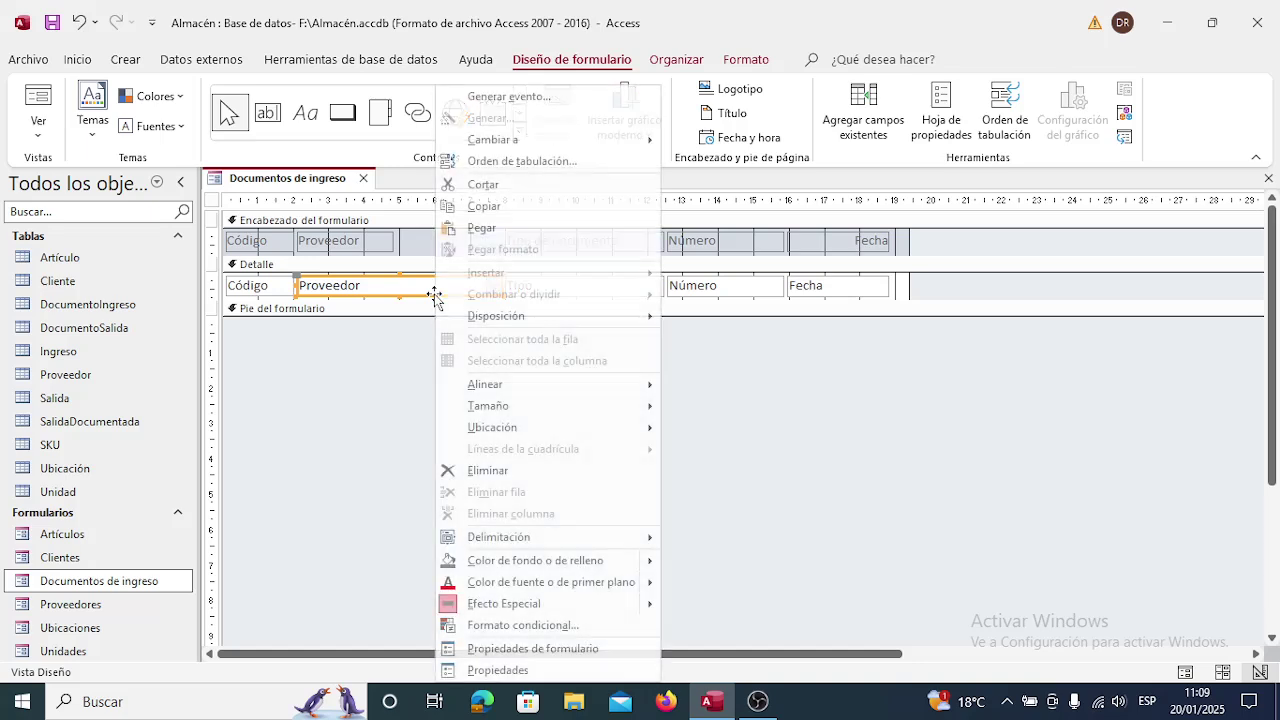
{"action": "left_click", "coordinate": [525, 671]}
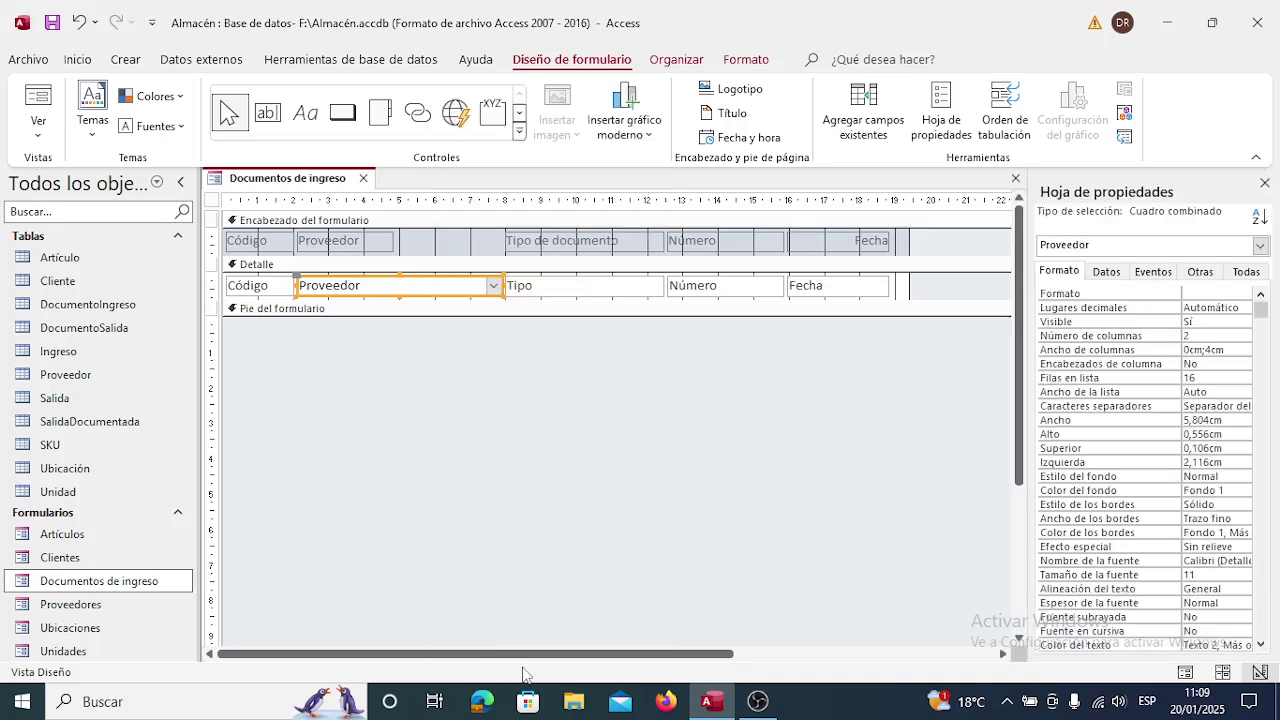
{"action": "left_click", "coordinate": [1200, 273]}
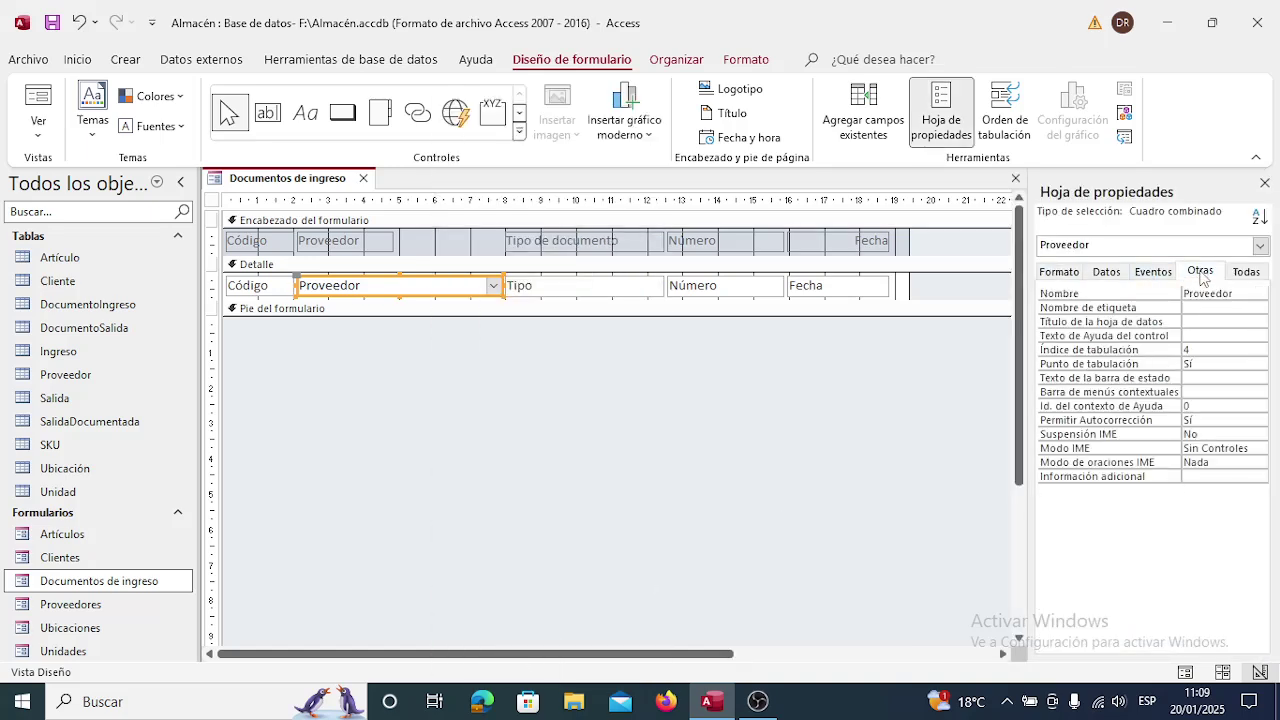
{"action": "left_click", "coordinate": [1211, 347]}
{"action": "left_click", "coordinate": [1211, 347]}
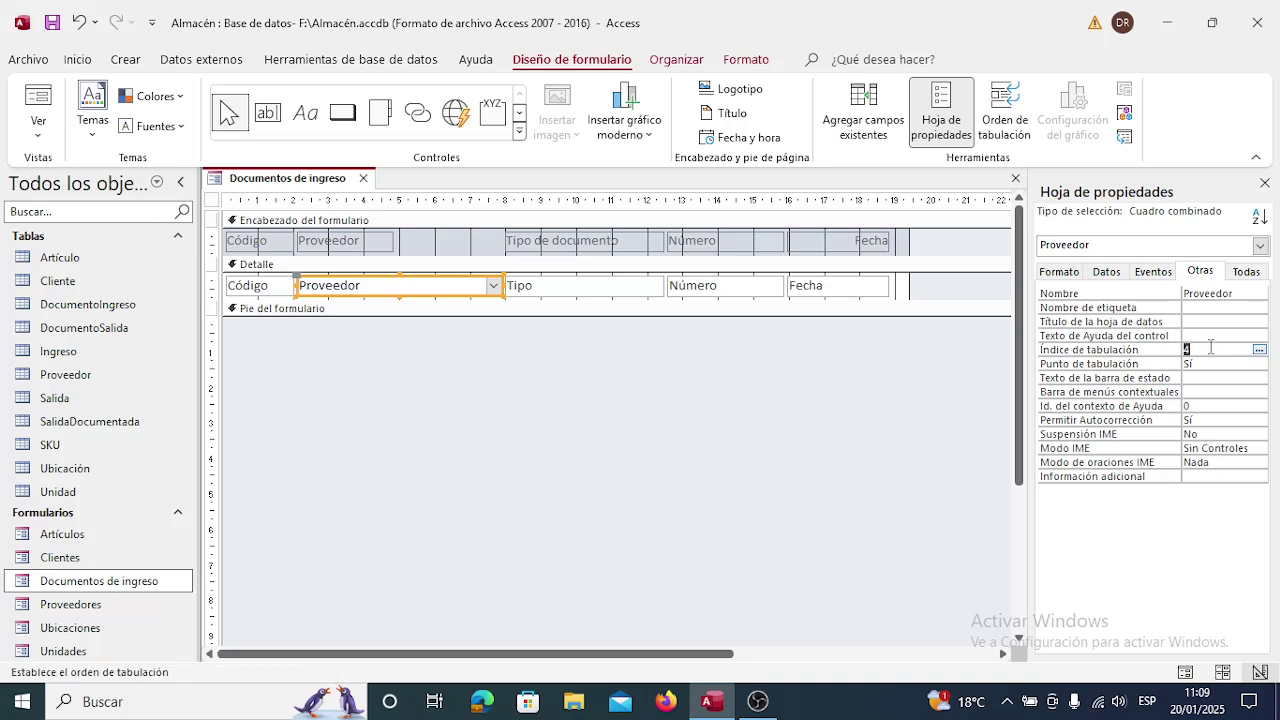
{"action": "type", "text": "1"}
{"action": "key", "text": "Up"}
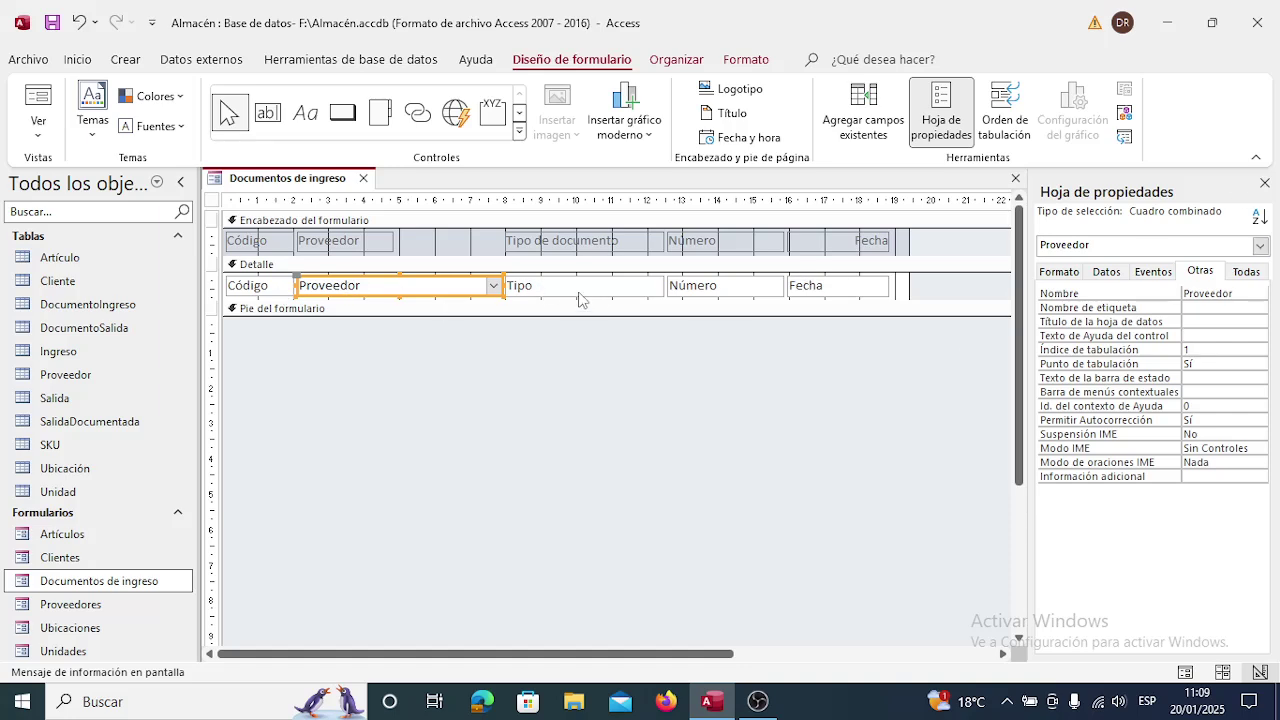
{"action": "left_click", "coordinate": [578, 288]}
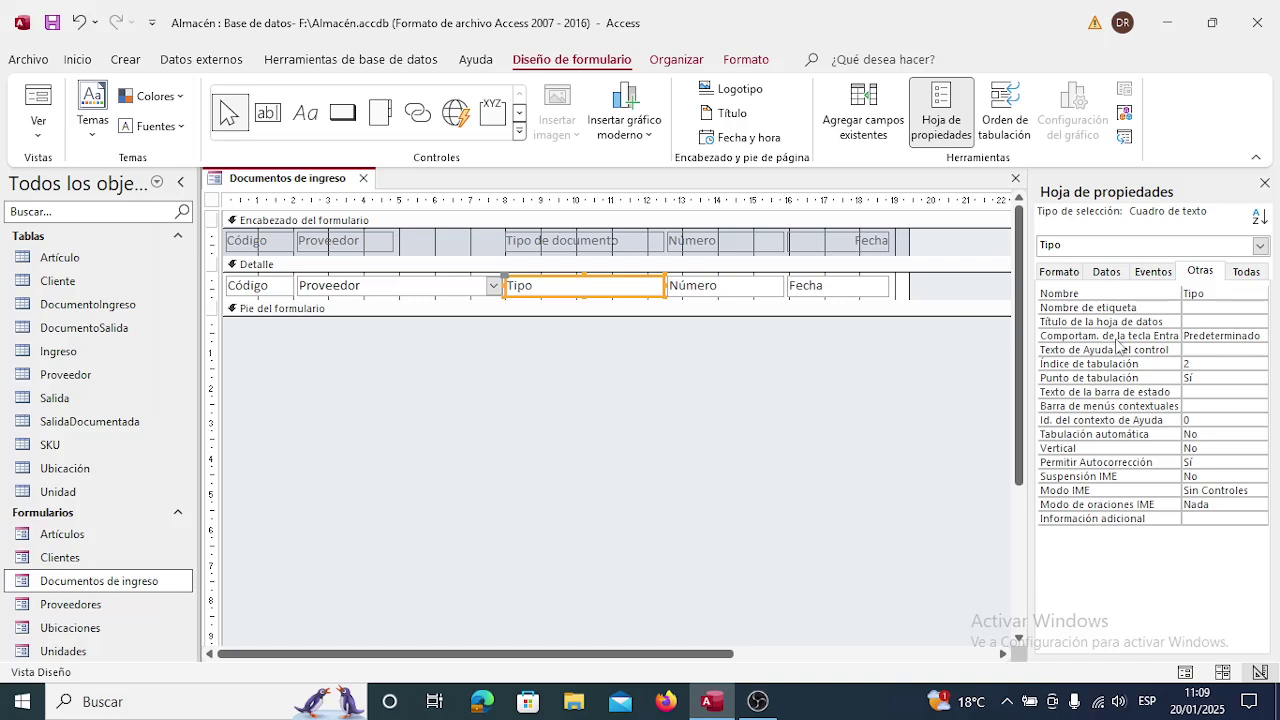
{"action": "left_click", "coordinate": [1265, 183]}
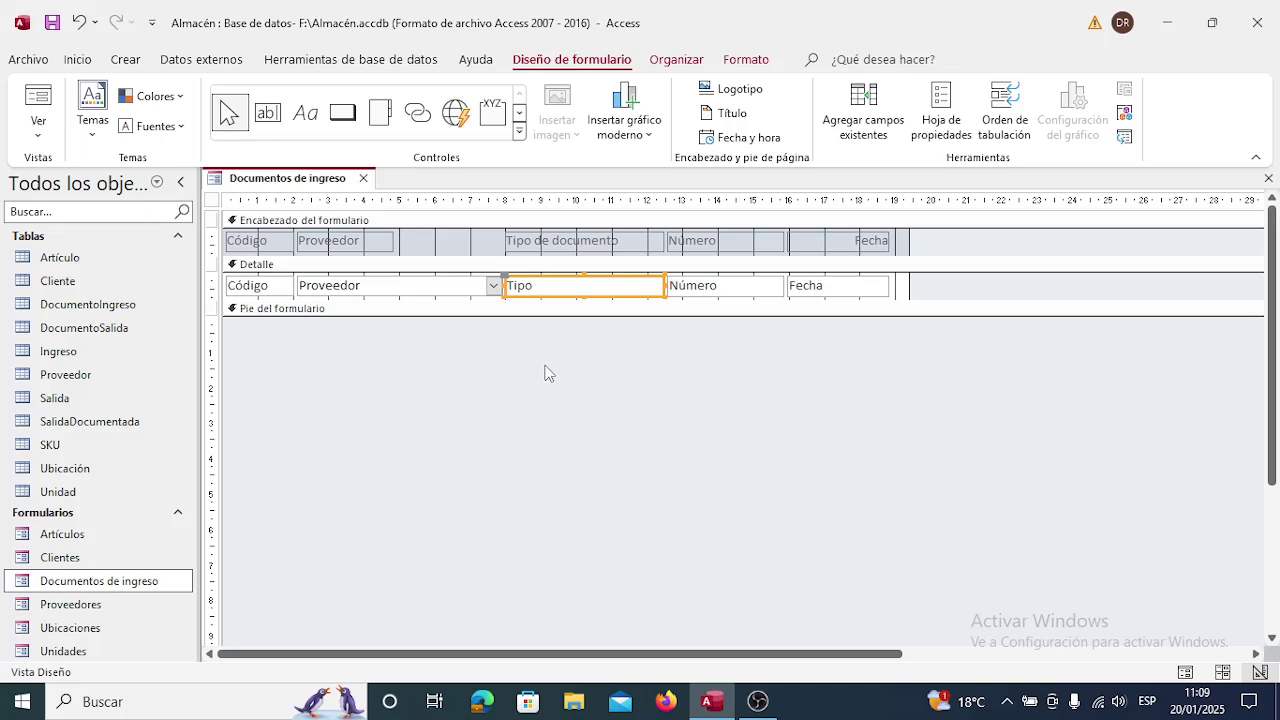
Replace the Tipo text box with a new unlabelled combo box in the detail row.
{"action": "right_click", "coordinate": [557, 297]}
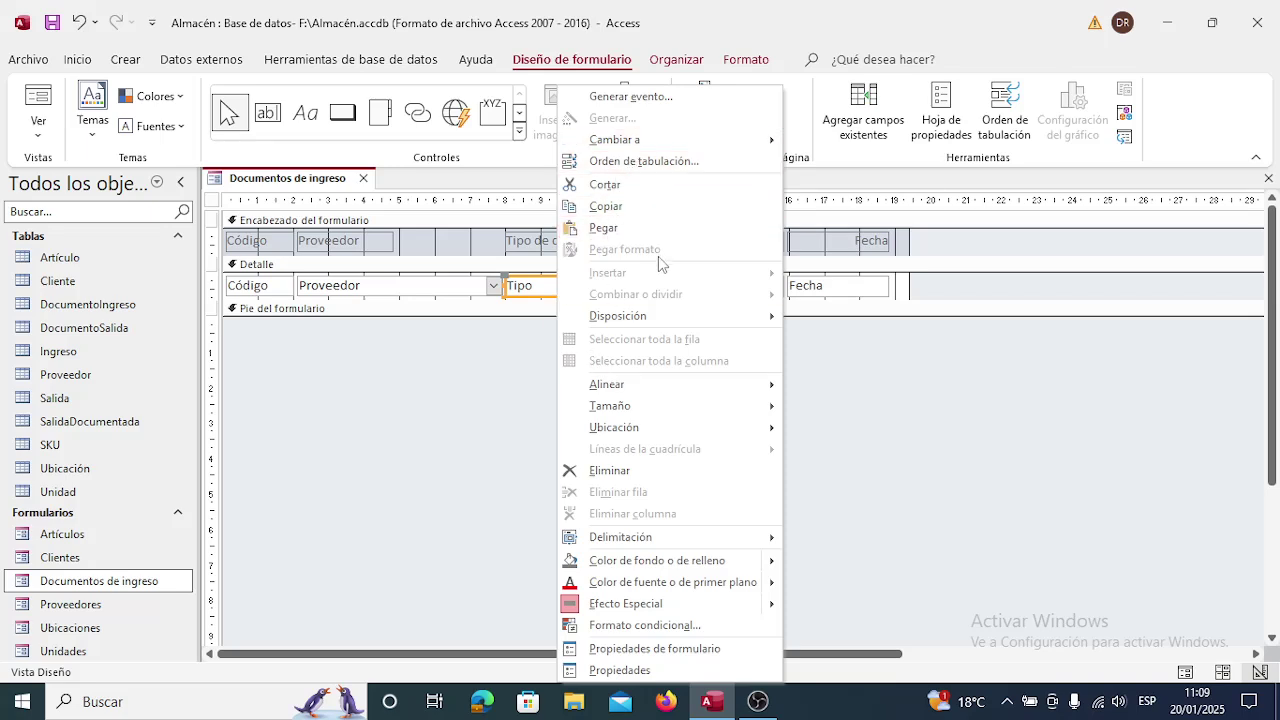
{"action": "left_click", "coordinate": [655, 469]}
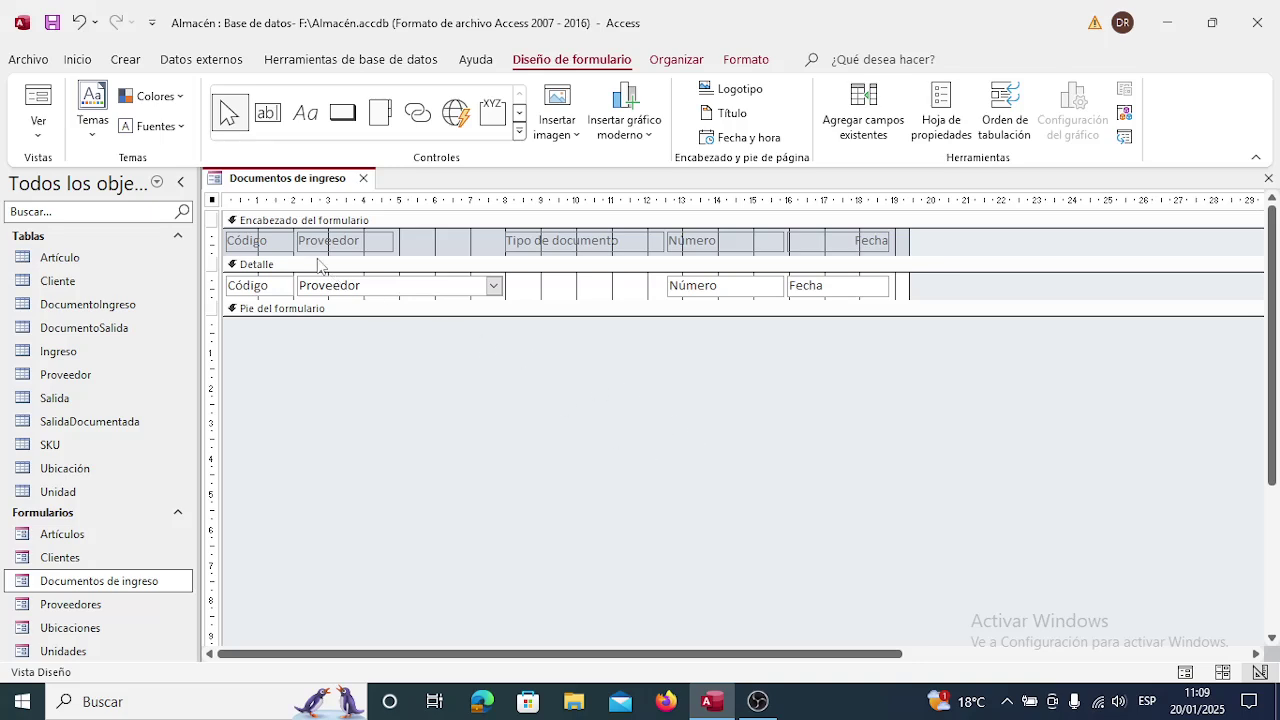
{"action": "left_click", "coordinate": [520, 118]}
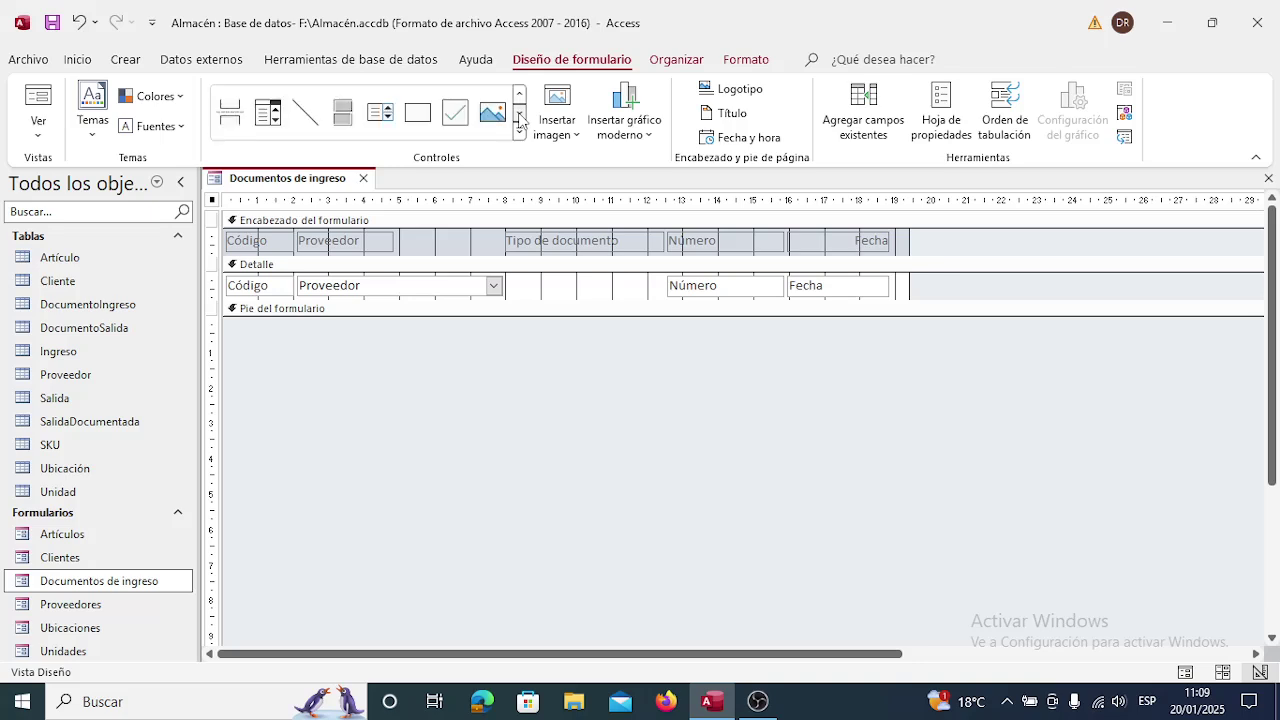
{"action": "left_click", "coordinate": [273, 118]}
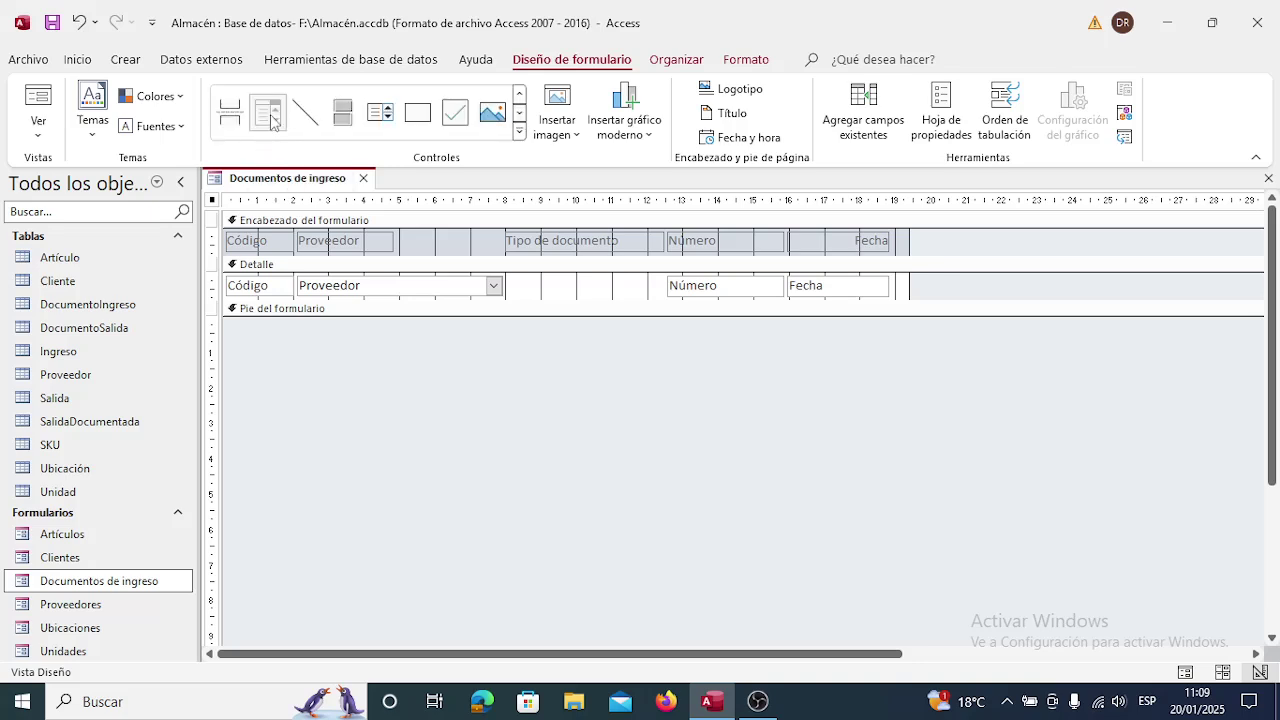
{"action": "left_click", "coordinate": [613, 282]}
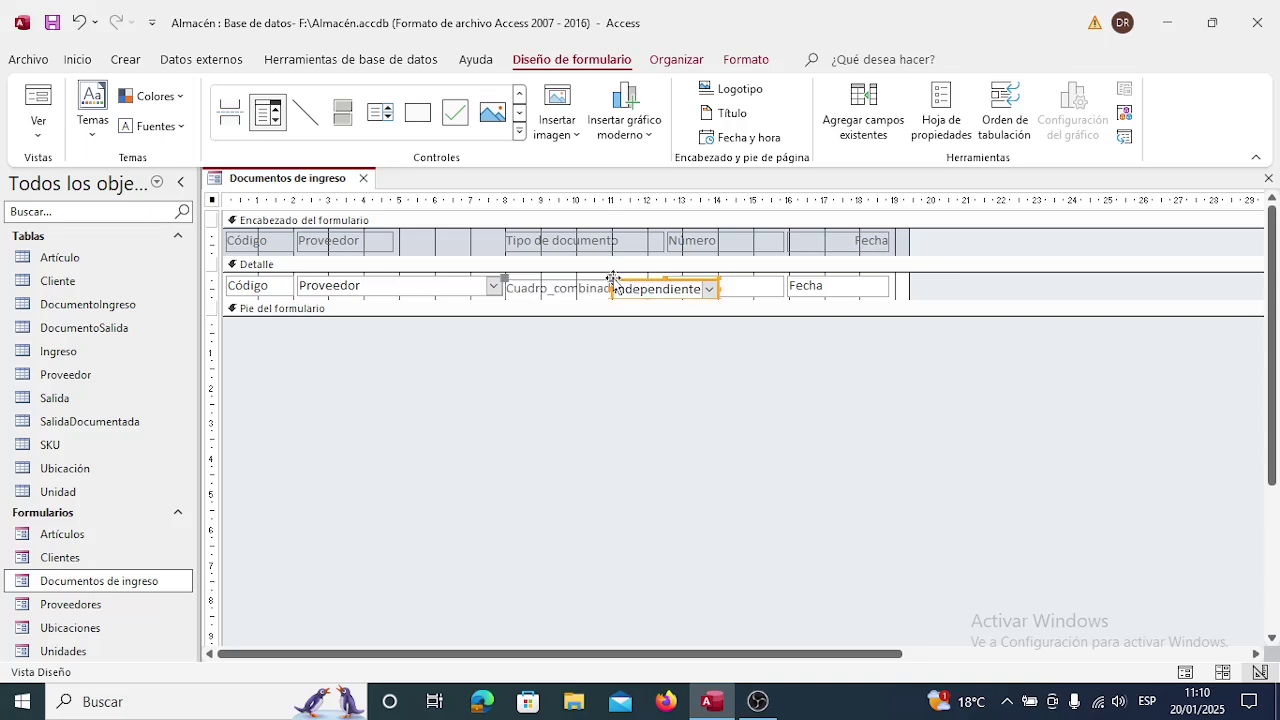
{"action": "left_click", "coordinate": [543, 291]}
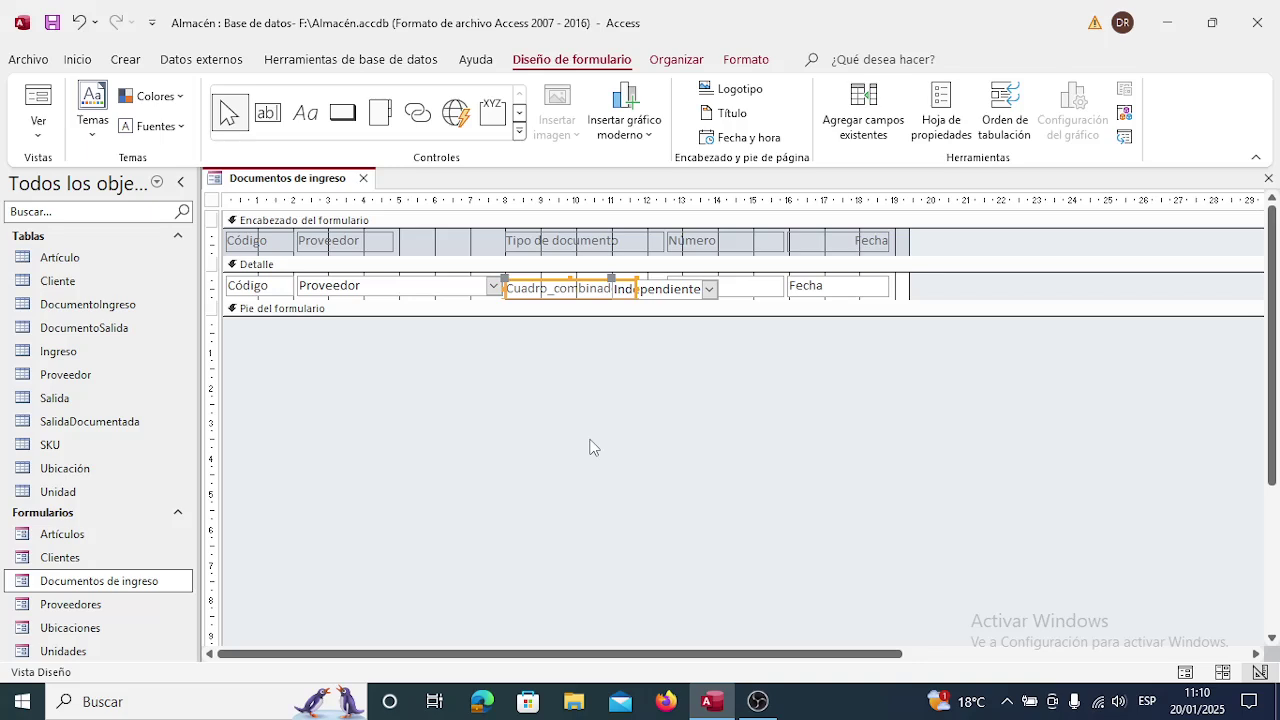
{"action": "key", "text": "Delete"}
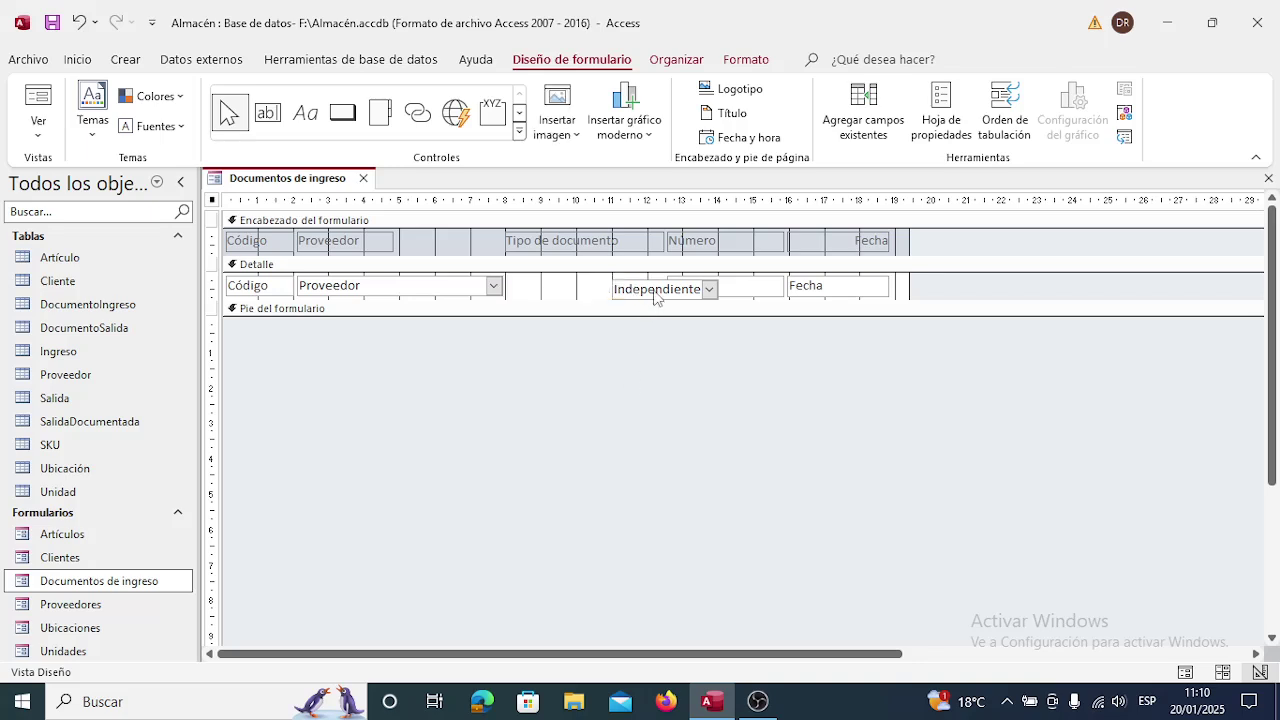
Position the new combo box under the Tipo de documento heading.
{"action": "left_click", "coordinate": [655, 290]}
{"action": "mouse_move", "coordinate": [655, 290]}
{"action": "left_mouse_down"}
{"action": "mouse_move", "coordinate": [585, 290]}
{"action": "mouse_move", "coordinate": [654, 291]}
{"action": "left_mouse_up"}
{"action": "key", "text": "Left"}
{"action": "key", "text": "Left"}
{"action": "key", "text": "Left"}
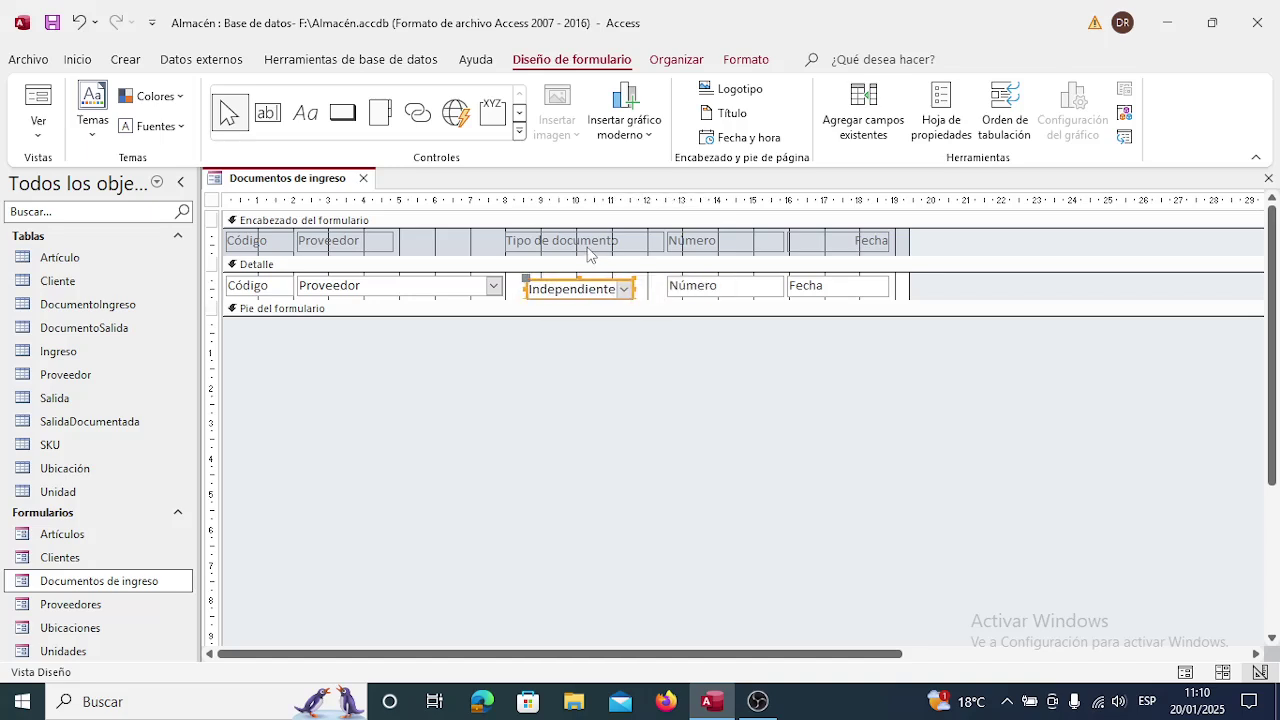
{"action": "key", "text": "Up"}
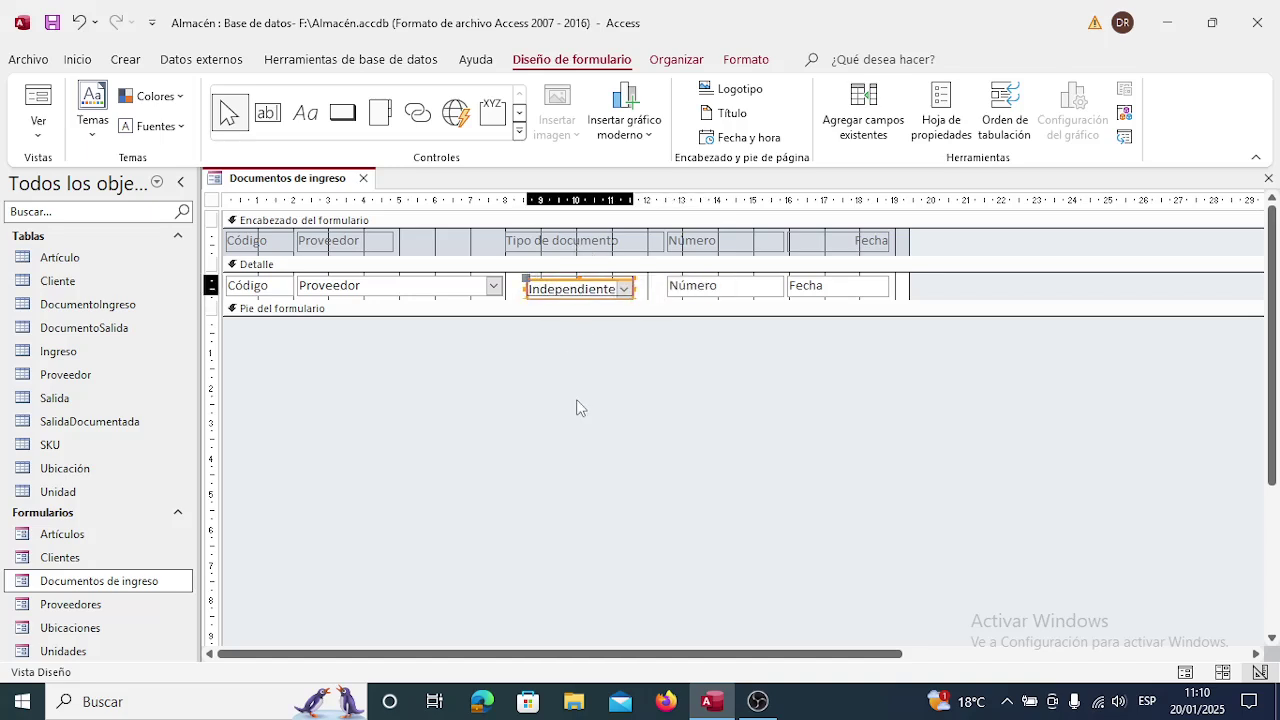
{"action": "key", "text": "Left"}
{"action": "key", "text": "Left"}
{"action": "key", "text": "Left"}
{"action": "key", "text": "Left"}
{"action": "key", "text": "Left"}
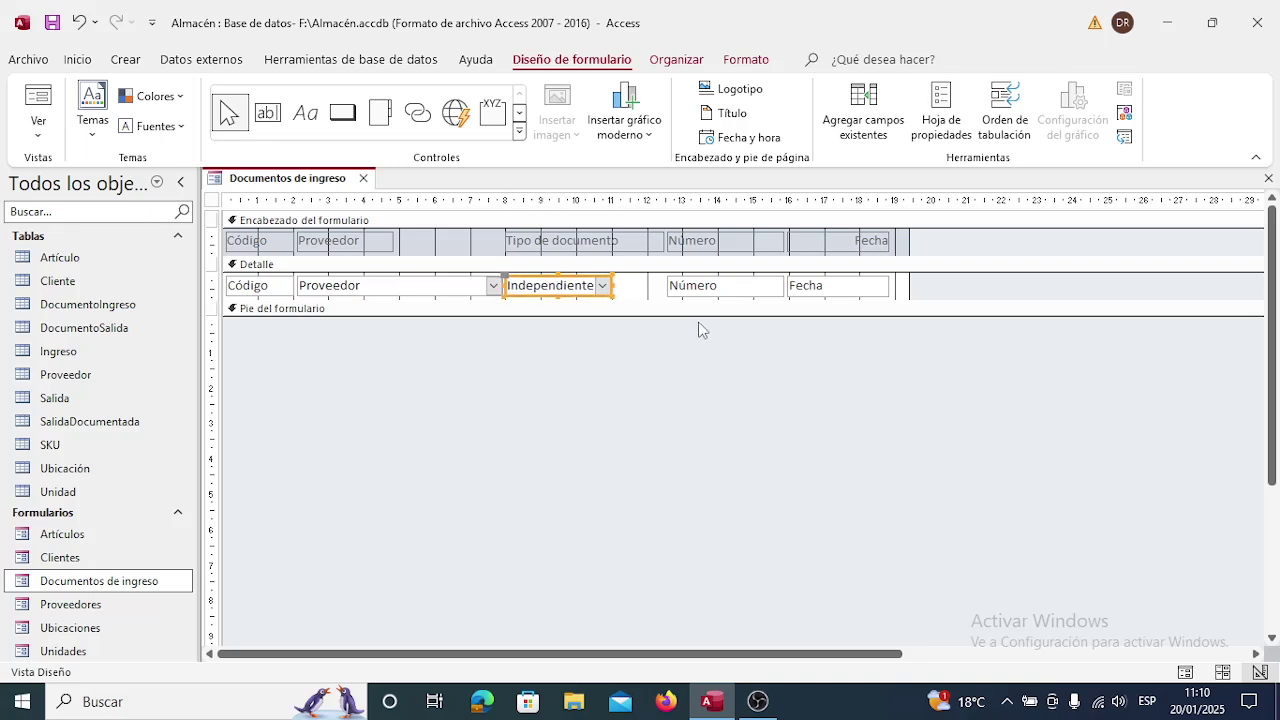
Move the left edges of the Número label and text box rightward to free space.
{"action": "left_click", "coordinate": [699, 246]}
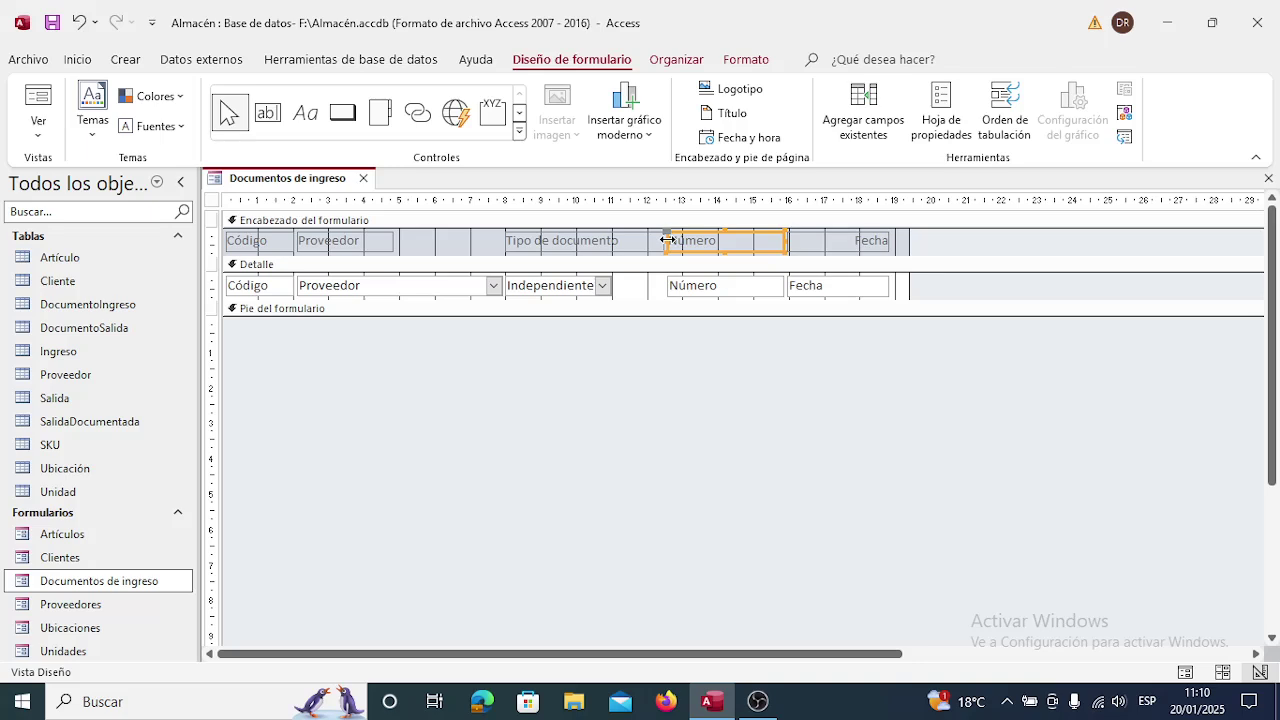
{"action": "left_click_drag", "start_coordinate": [667, 240], "coordinate": [686, 240]}
{"action": "left_click", "coordinate": [676, 289]}
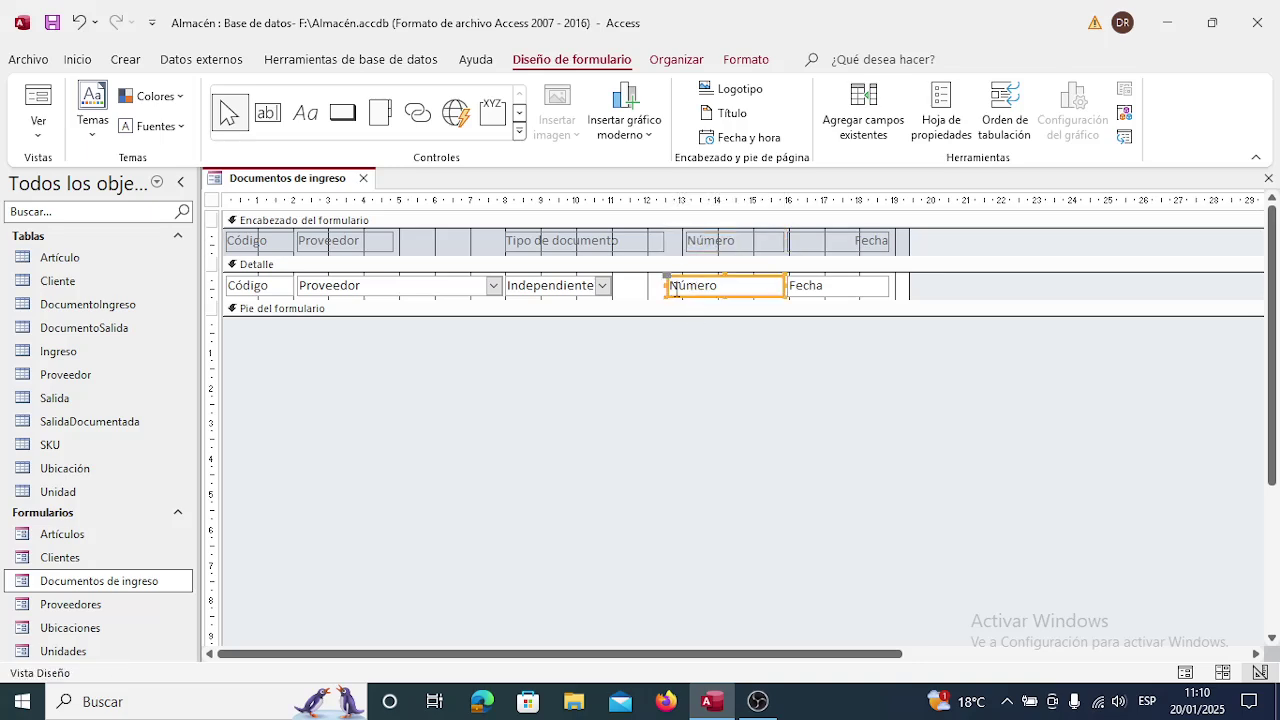
{"action": "left_click_drag", "start_coordinate": [664, 287], "coordinate": [686, 291]}
{"action": "mouse_move", "coordinate": [682, 290]}
{"action": "left_mouse_down"}
{"action": "mouse_move", "coordinate": [614, 286]}
{"action": "mouse_move", "coordinate": [680, 287]}
{"action": "left_mouse_up"}
{"action": "left_click", "coordinate": [584, 290]}
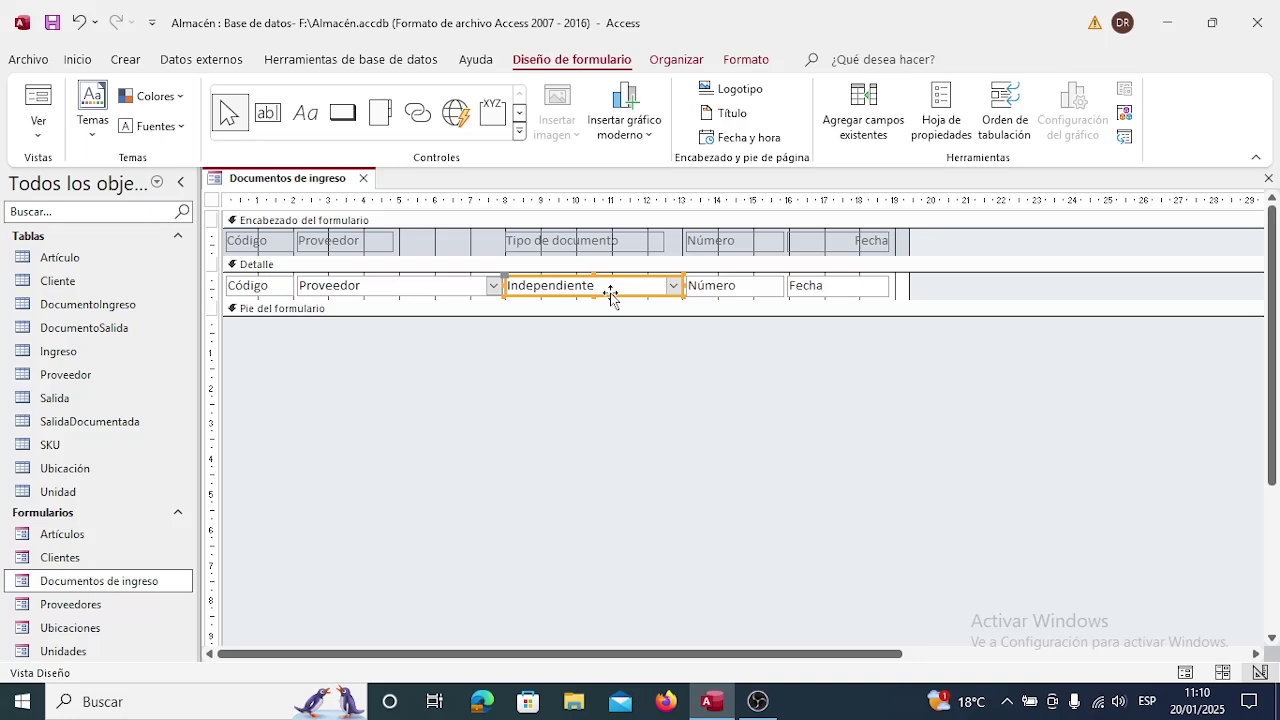
Name the second combo box Tipo and give it tab index 2.
{"action": "right_click", "coordinate": [610, 294]}
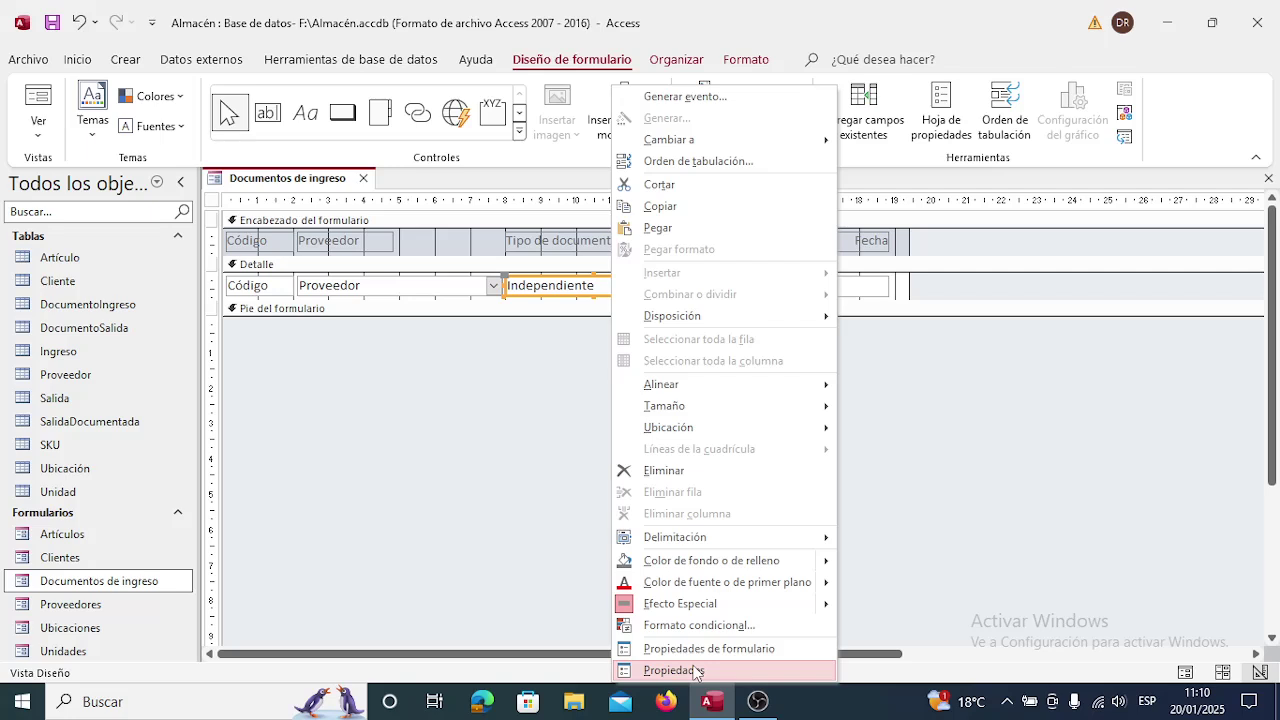
{"action": "left_click", "coordinate": [695, 671]}
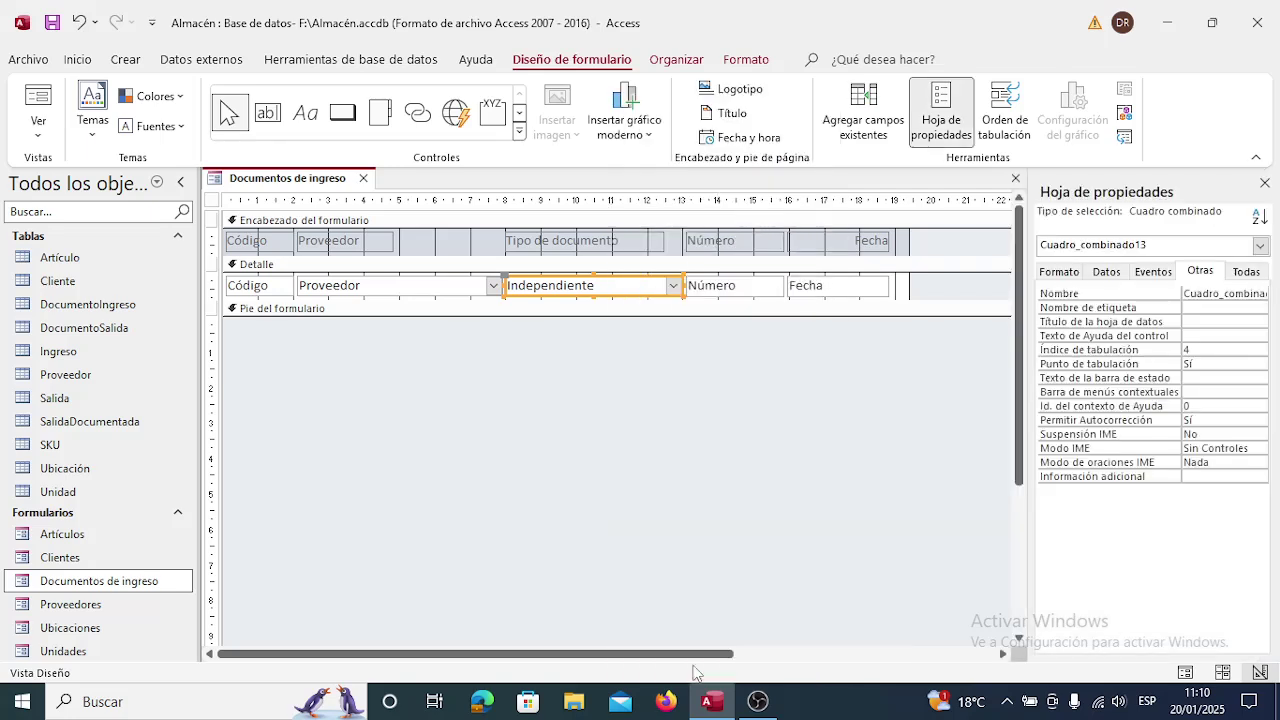
{"action": "left_click", "coordinate": [1199, 308]}
{"action": "key", "text": "Up"}
{"action": "type", "text": "T"}
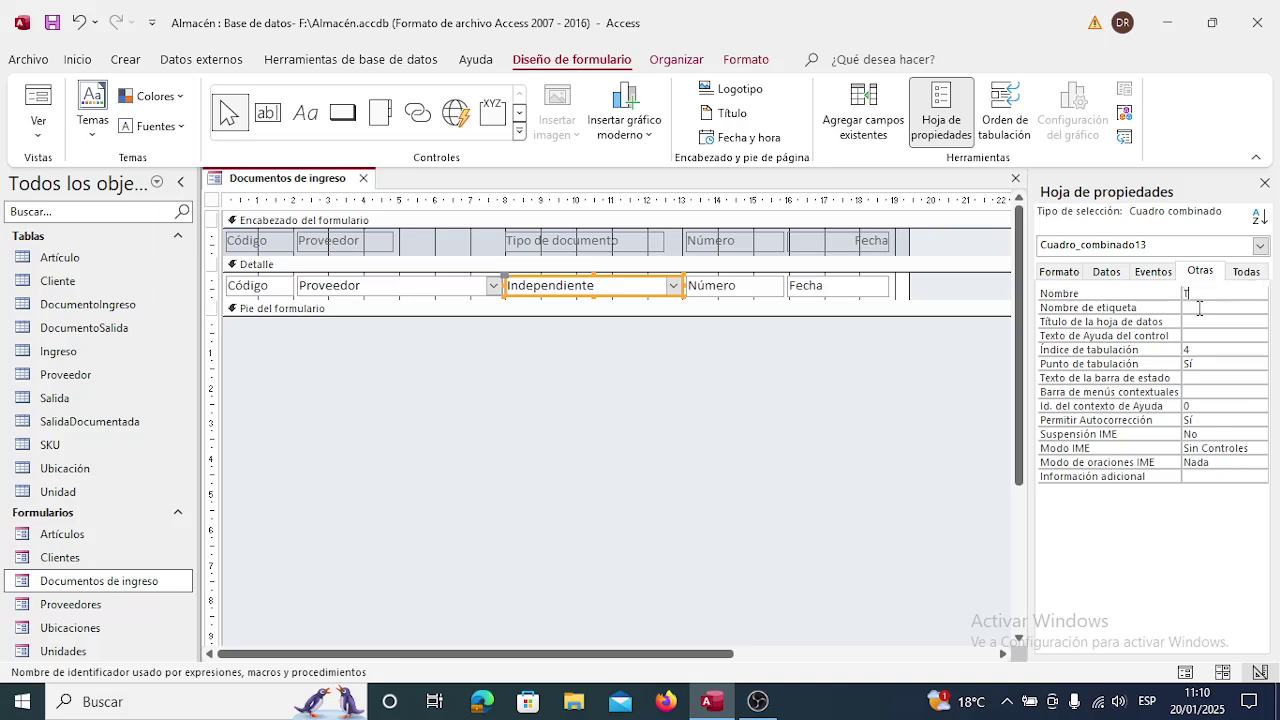
{"action": "key", "text": "Return"}
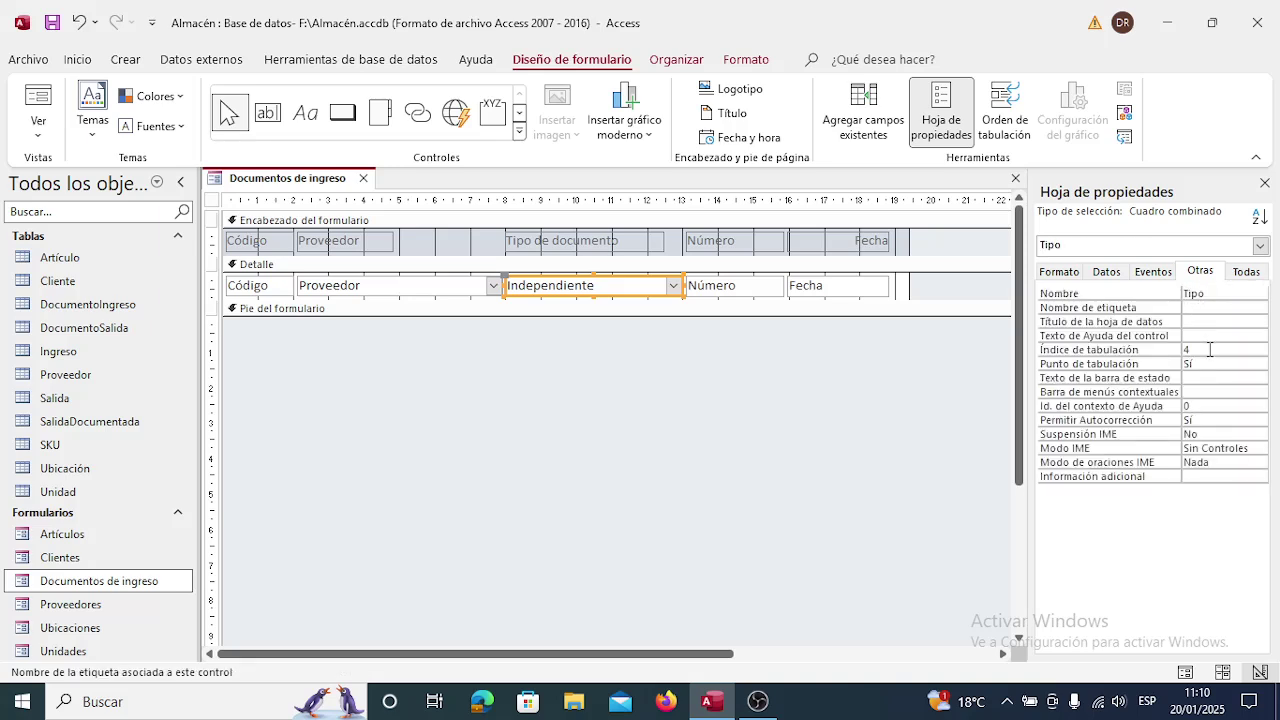
{"action": "left_click", "coordinate": [1209, 349]}
{"action": "key", "text": "Up"}
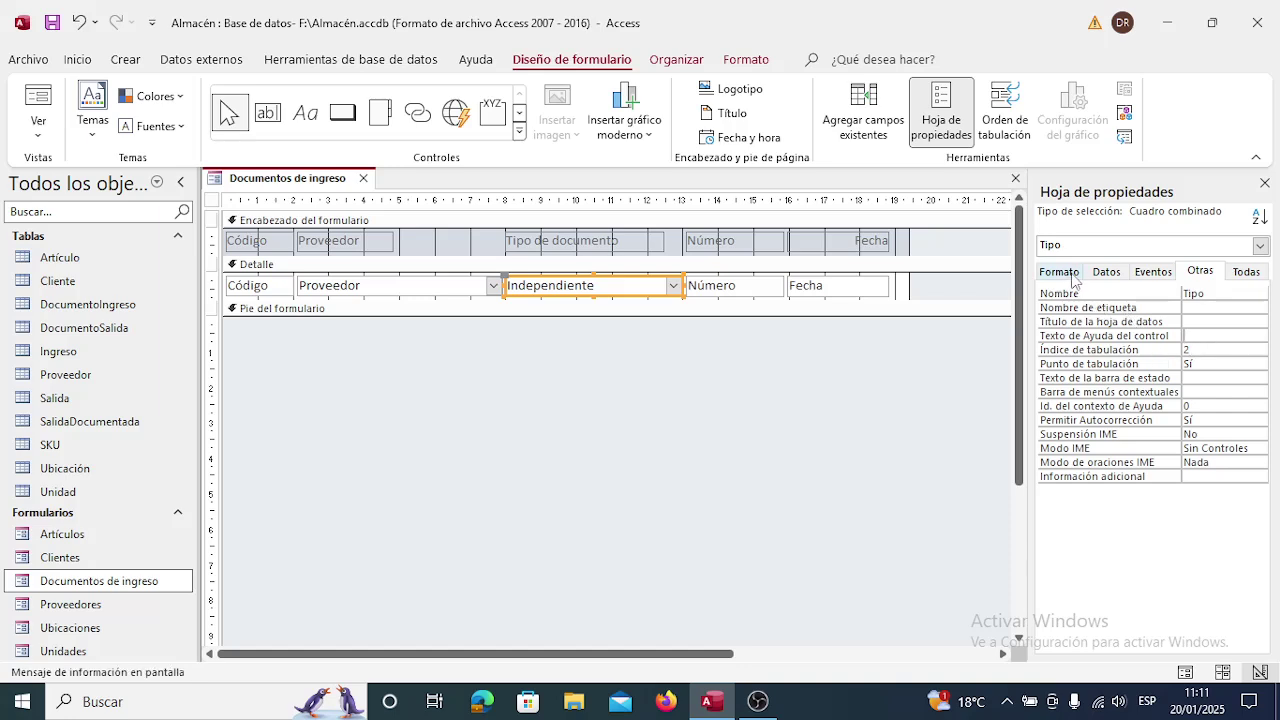
Bind the combo box's control source (Origen del control) to the Tipo field.
{"action": "left_click", "coordinate": [1110, 273]}
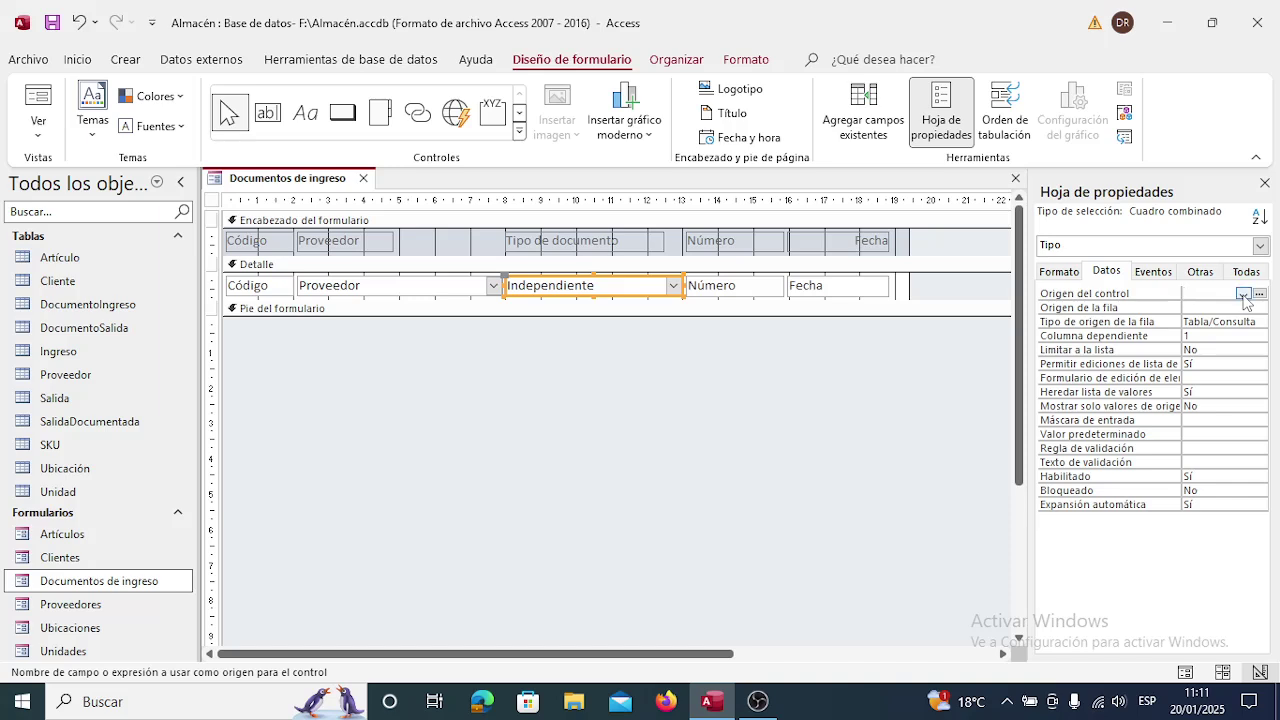
{"action": "left_click", "coordinate": [1243, 295]}
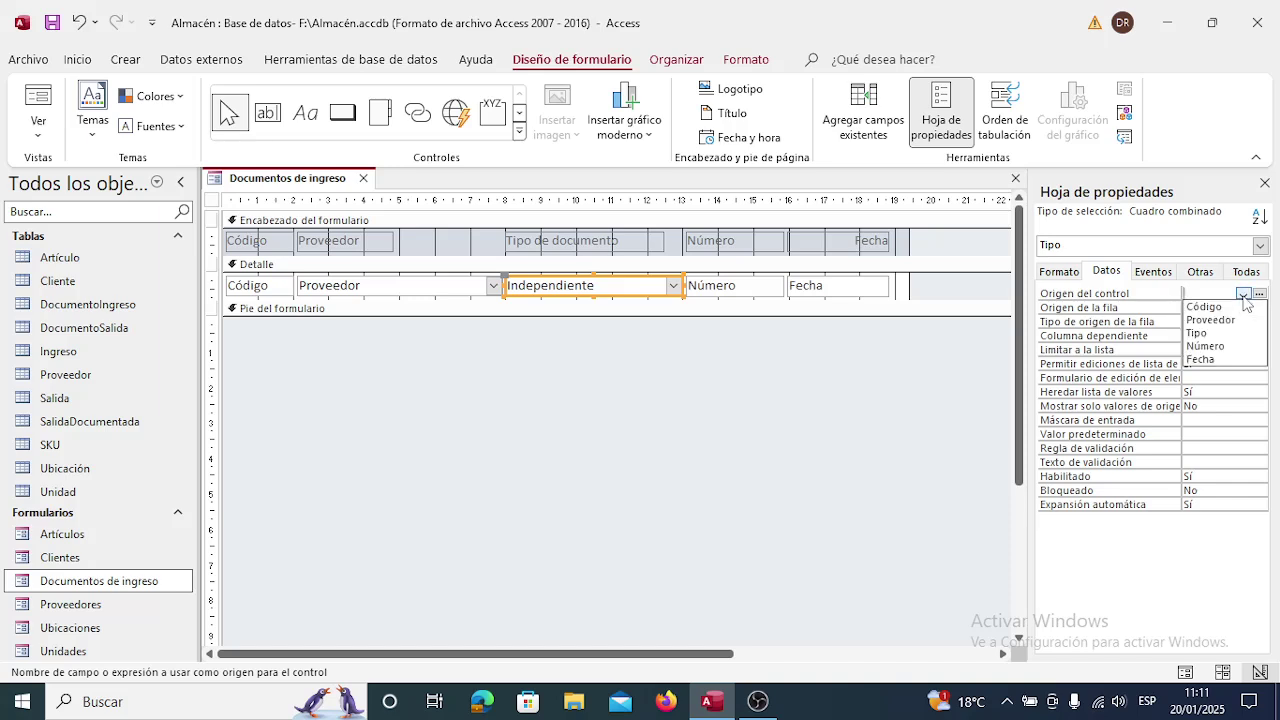
{"action": "left_click", "coordinate": [1208, 333]}
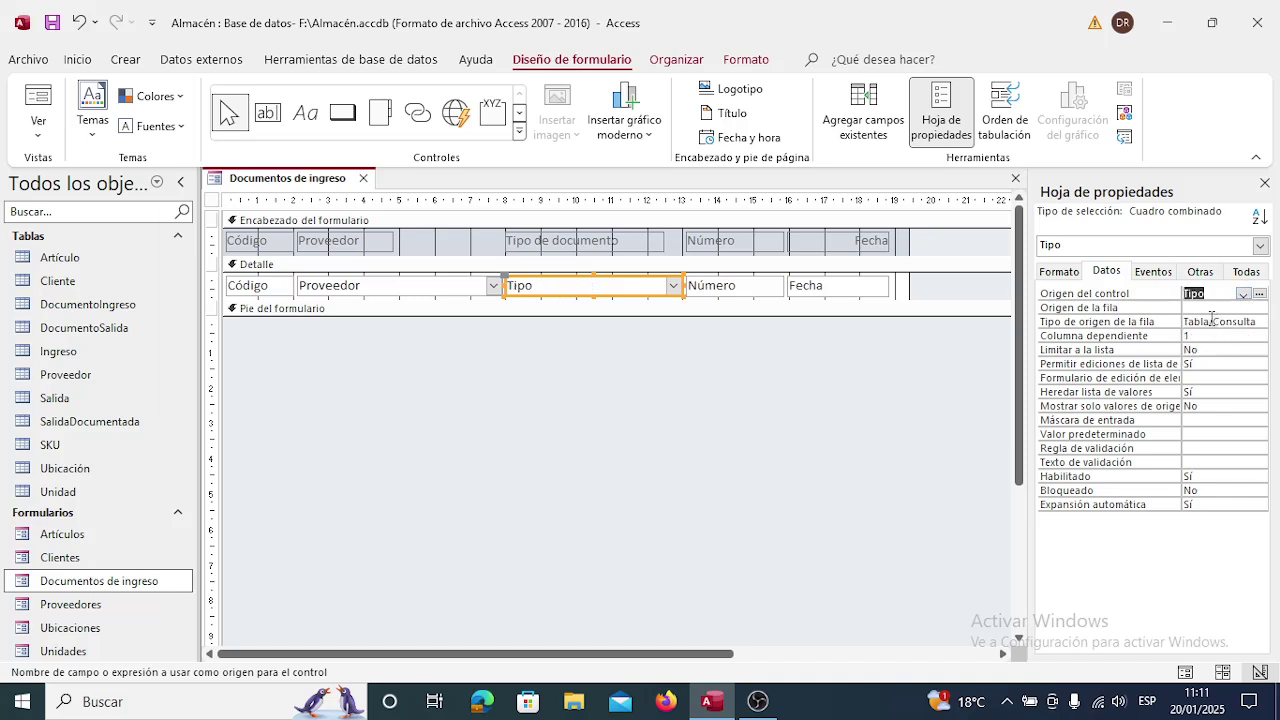
{"action": "left_click", "coordinate": [1208, 306]}
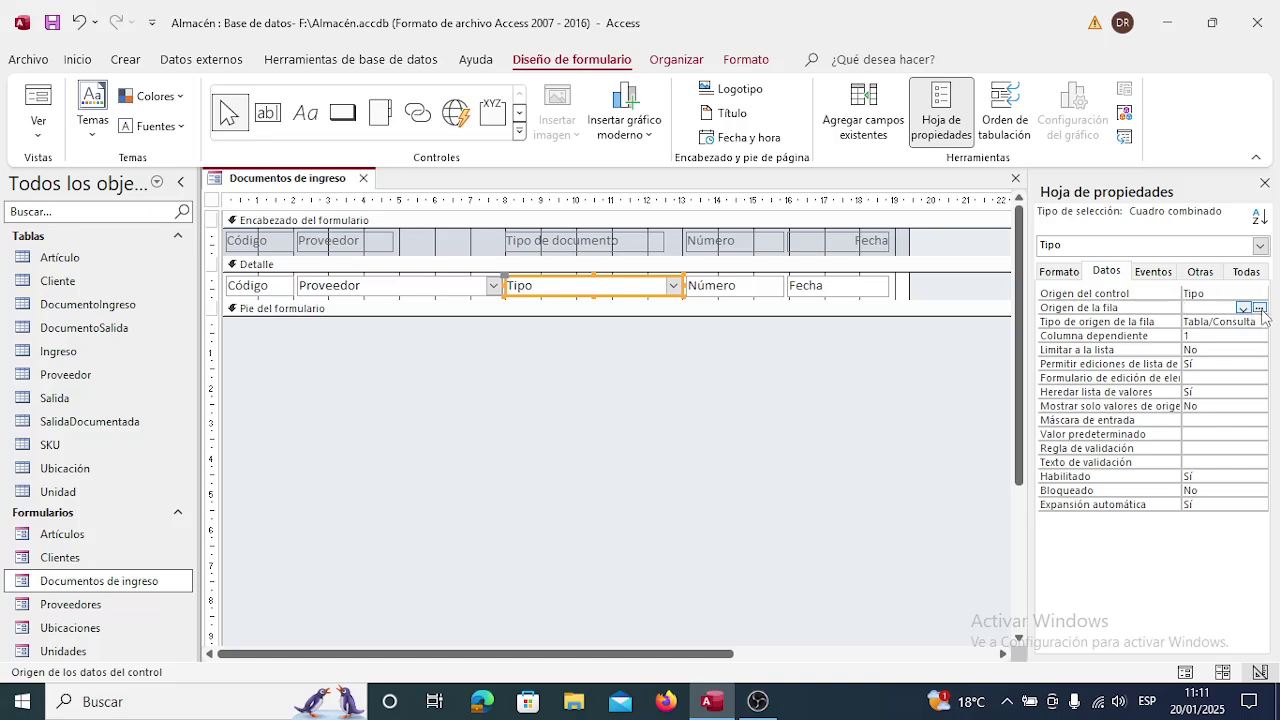
Build a row source query on the DocumentoIngreso table selecting the Tipo field.
{"action": "left_click", "coordinate": [1261, 307]}
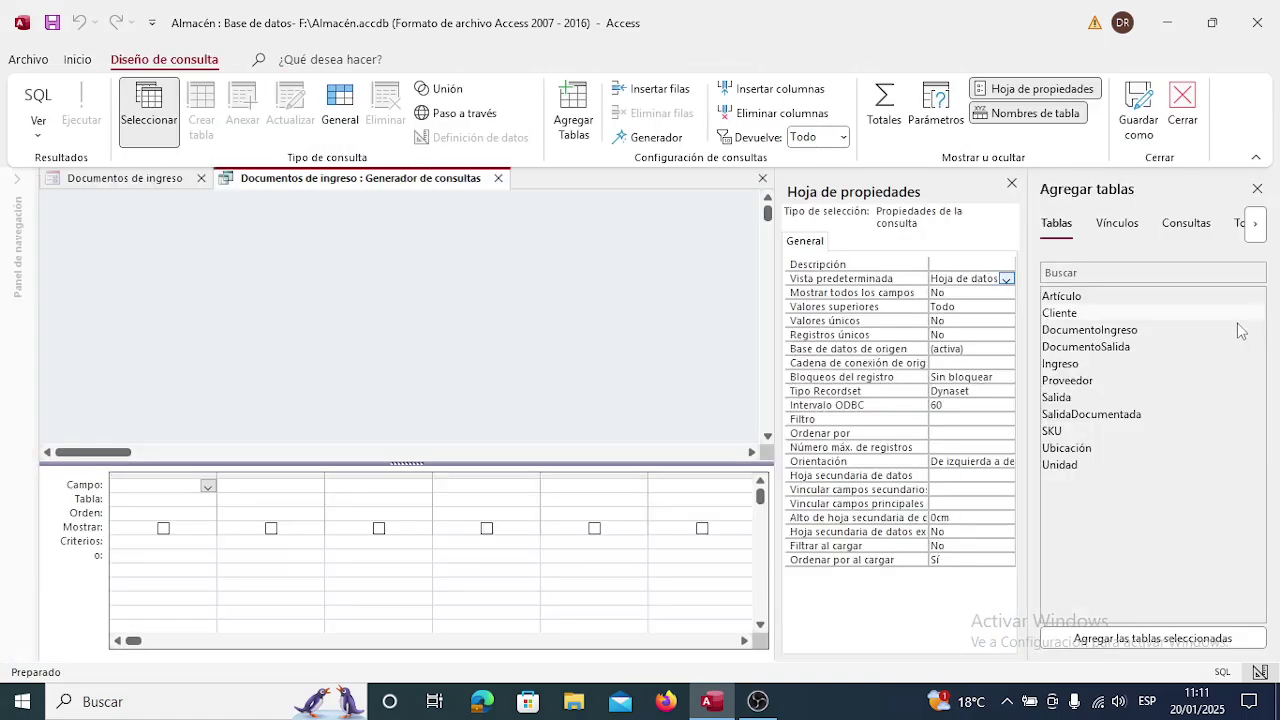
{"action": "left_click", "coordinate": [1112, 331]}
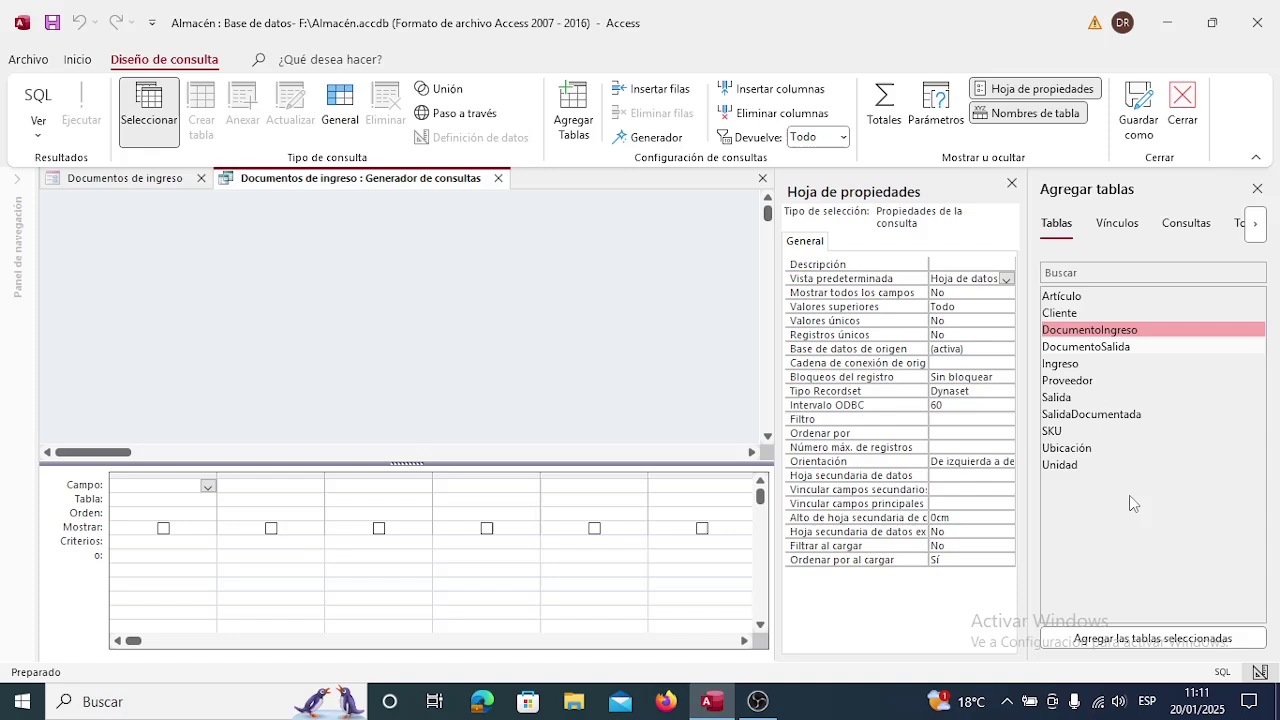
{"action": "left_click", "coordinate": [1161, 642]}
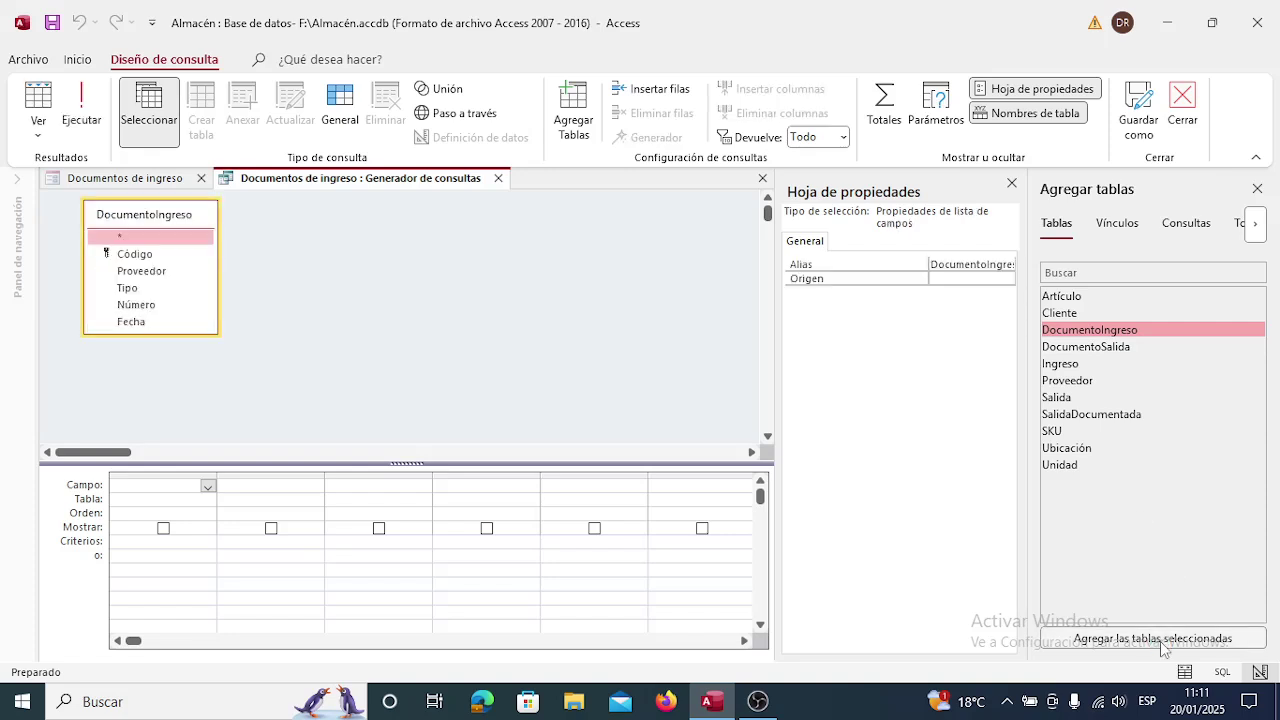
{"action": "left_click", "coordinate": [208, 487]}
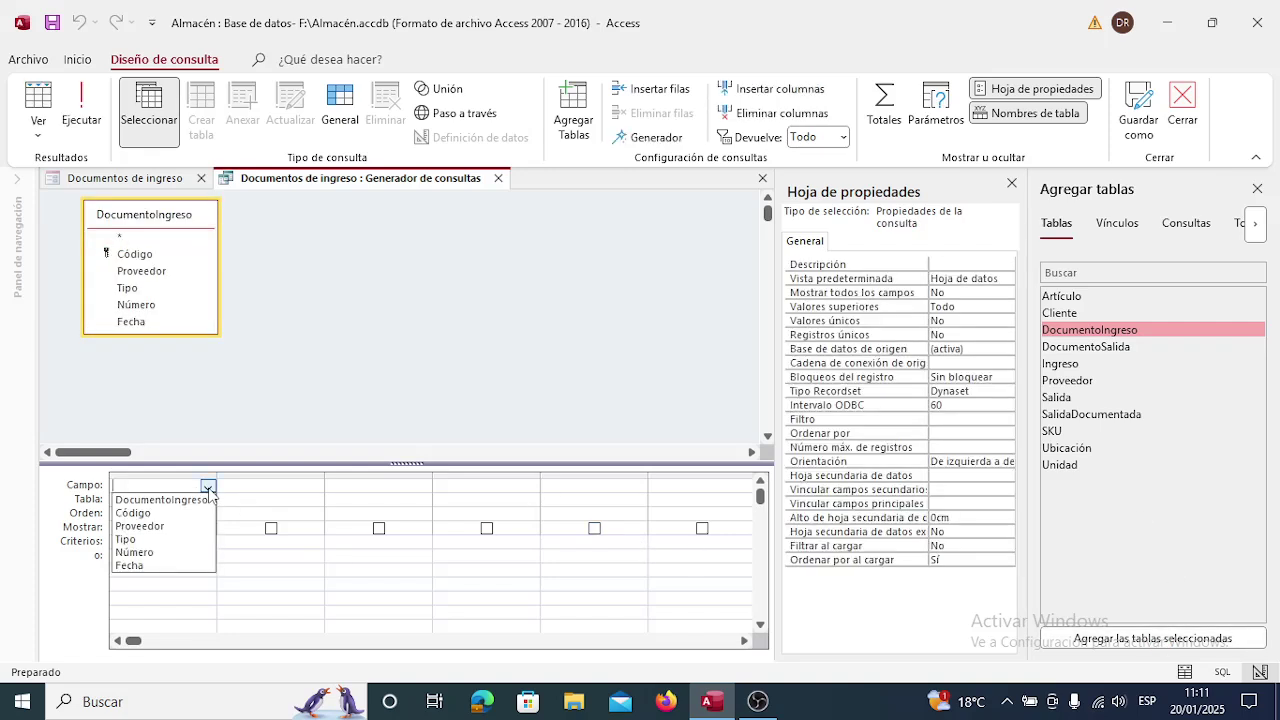
{"action": "left_click", "coordinate": [178, 540]}
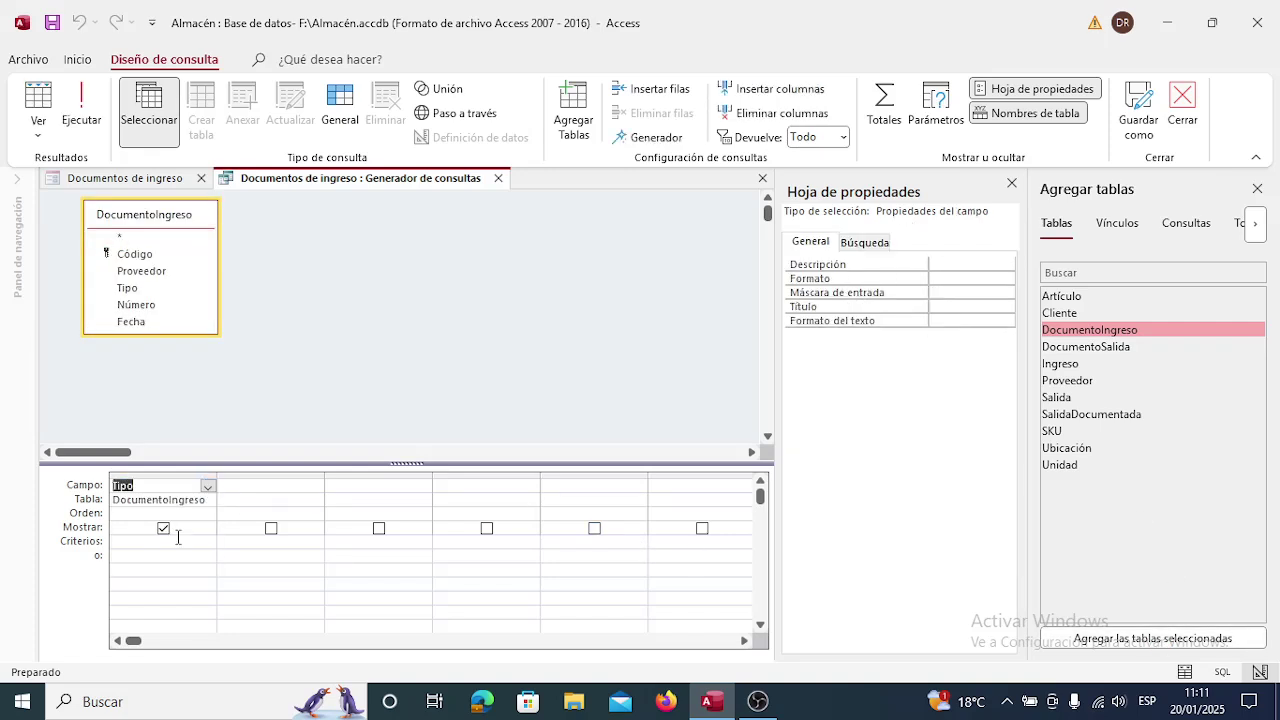
Insert Distinct after SELECT in SQL view and close the builder to keep the query.
{"action": "left_click", "coordinate": [38, 125]}
{"action": "left_click", "coordinate": [72, 216]}
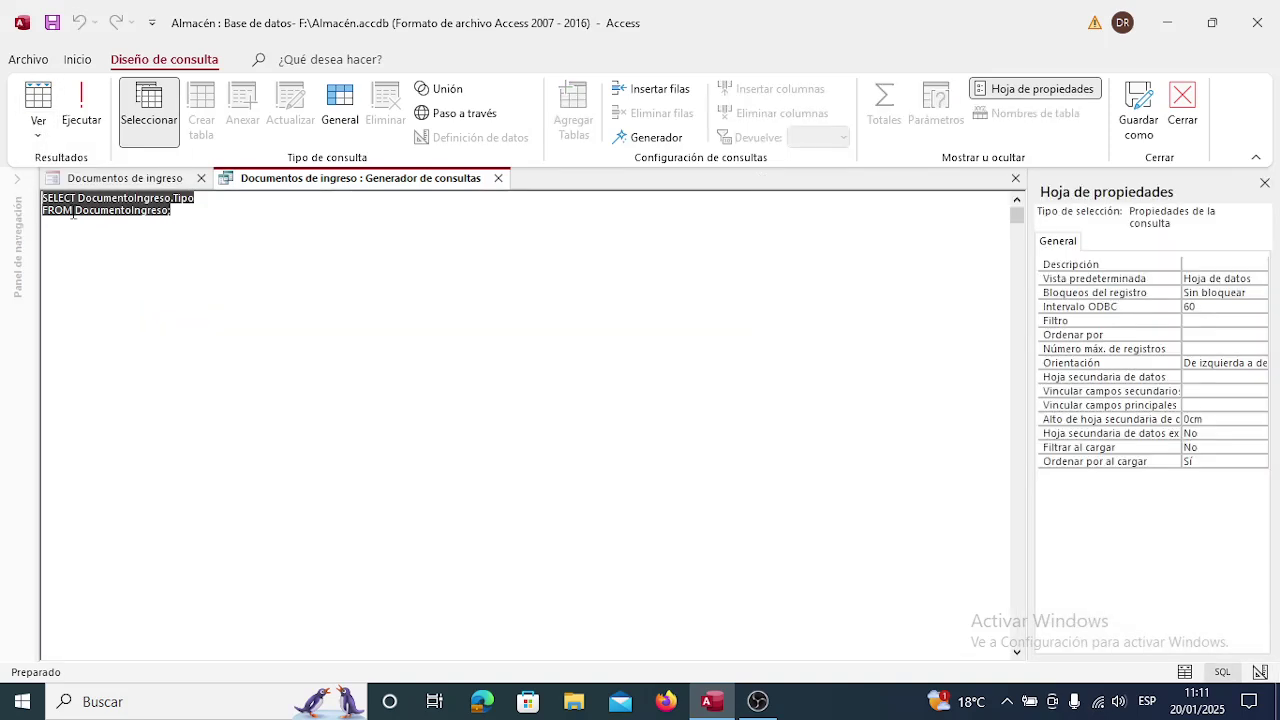
{"action": "left_click", "coordinate": [122, 202]}
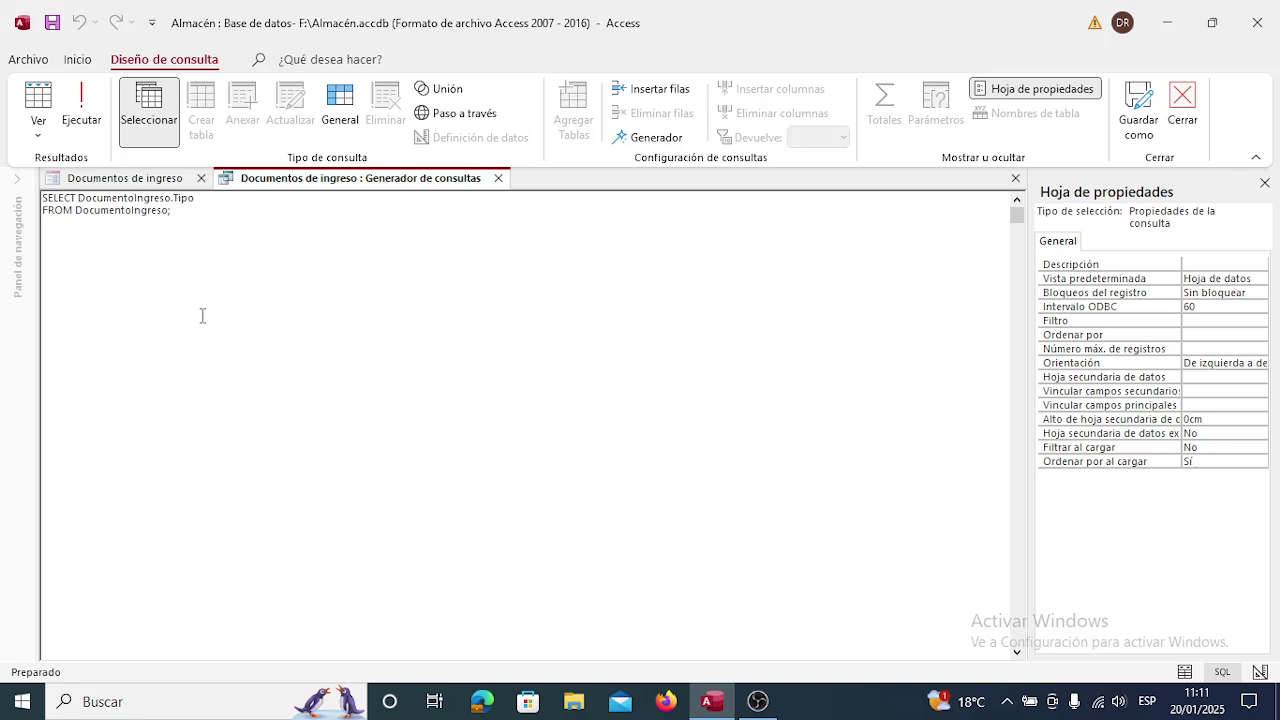
{"action": "type", "text": "Distinc"}
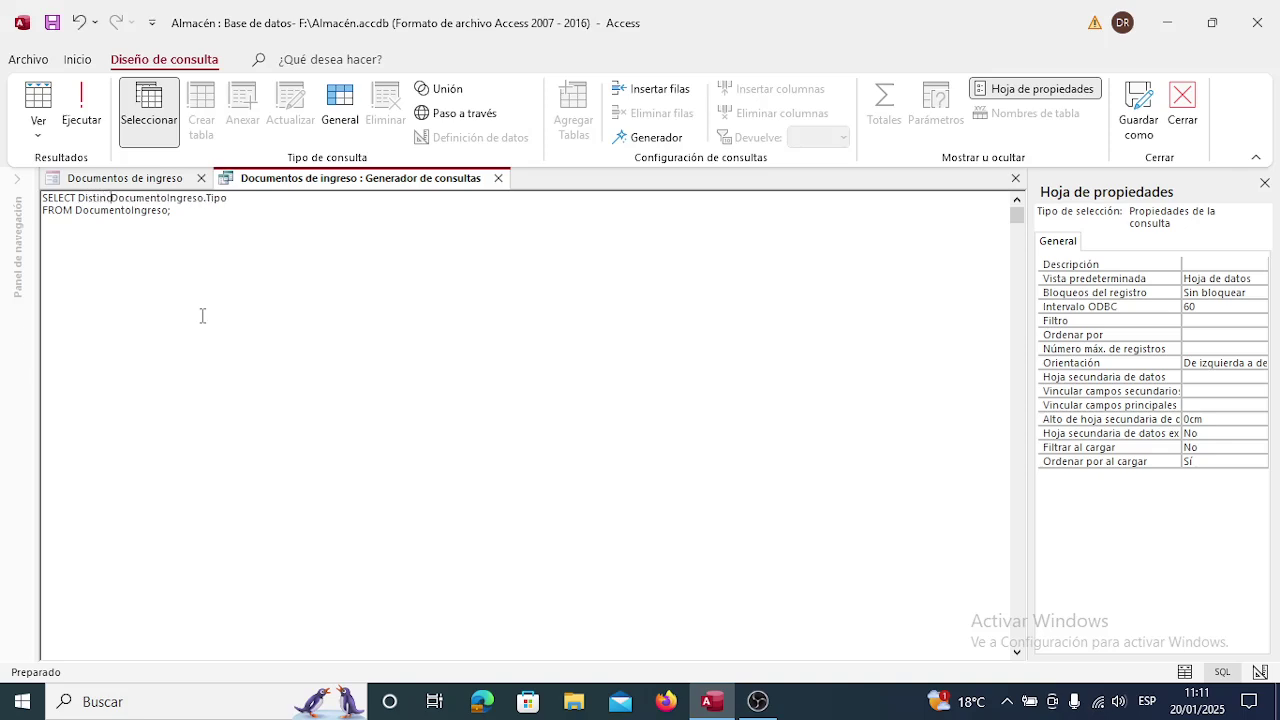
{"action": "type", "text": "t"}
{"action": "left_click", "coordinate": [498, 178]}
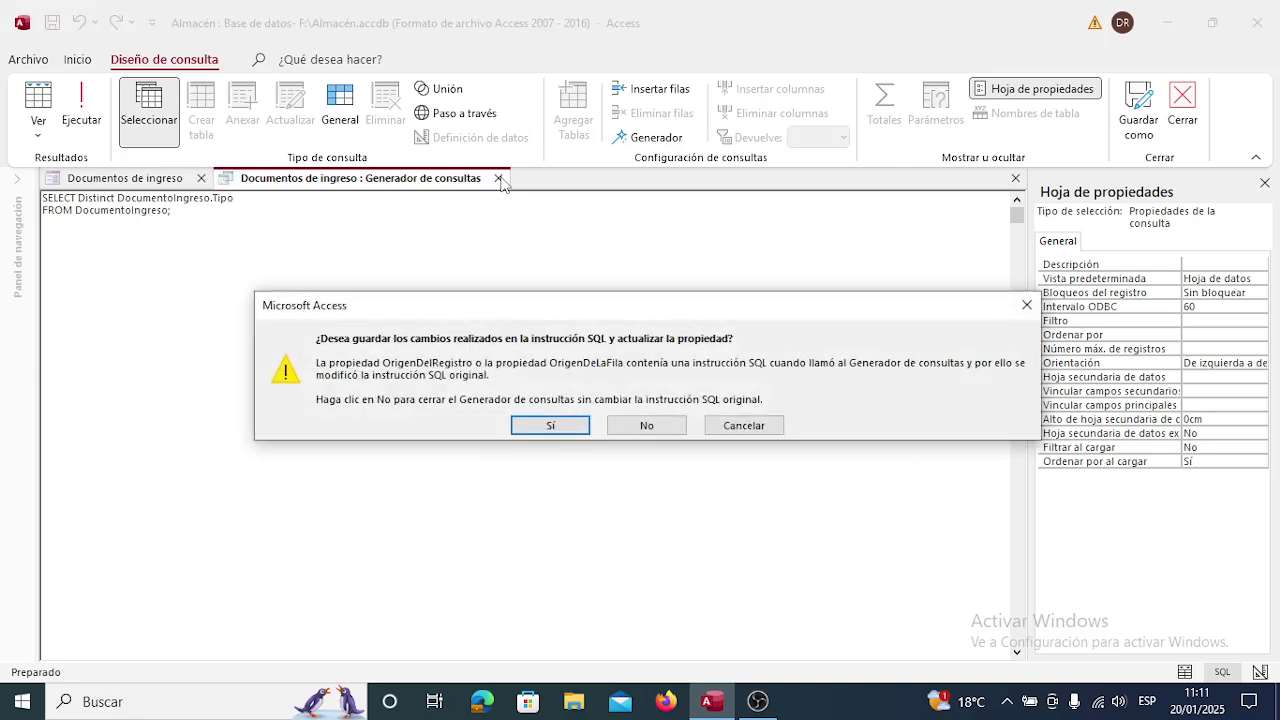
{"action": "left_click", "coordinate": [566, 425]}
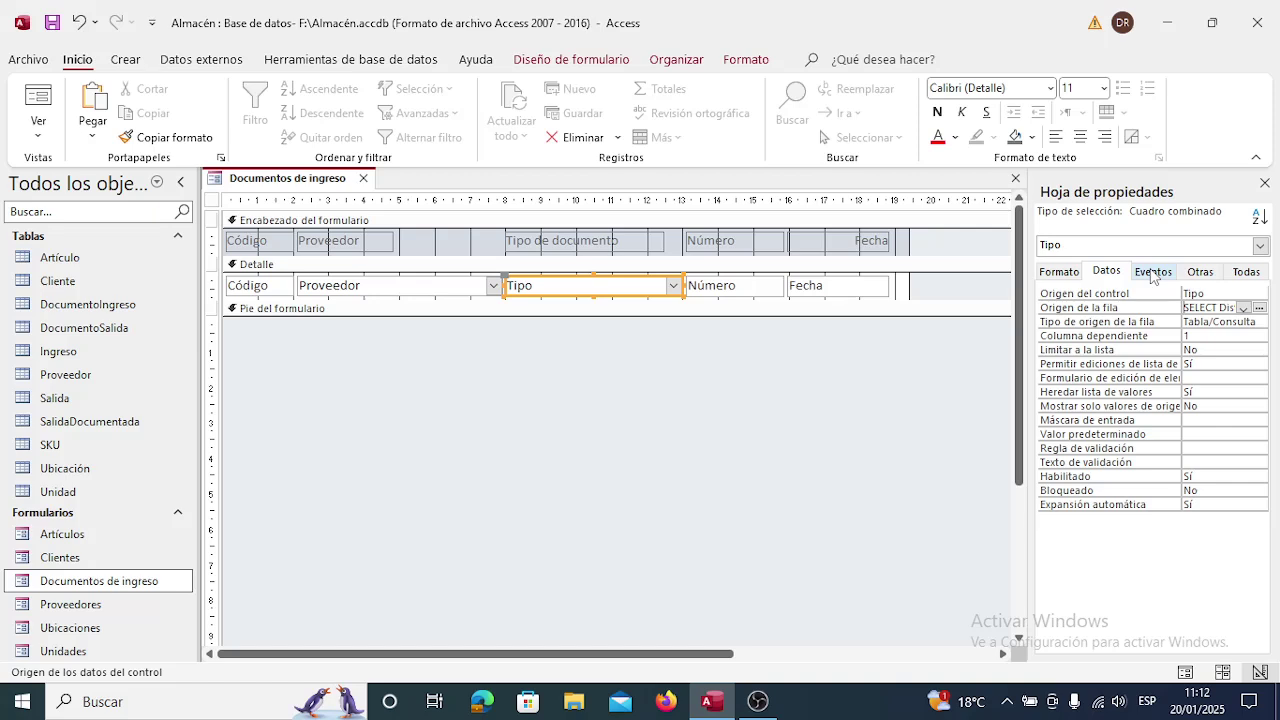
Review the Tipo combo's Eventos tab, then close and save the Documentos de ingreso form.
{"action": "left_click", "coordinate": [1152, 273]}
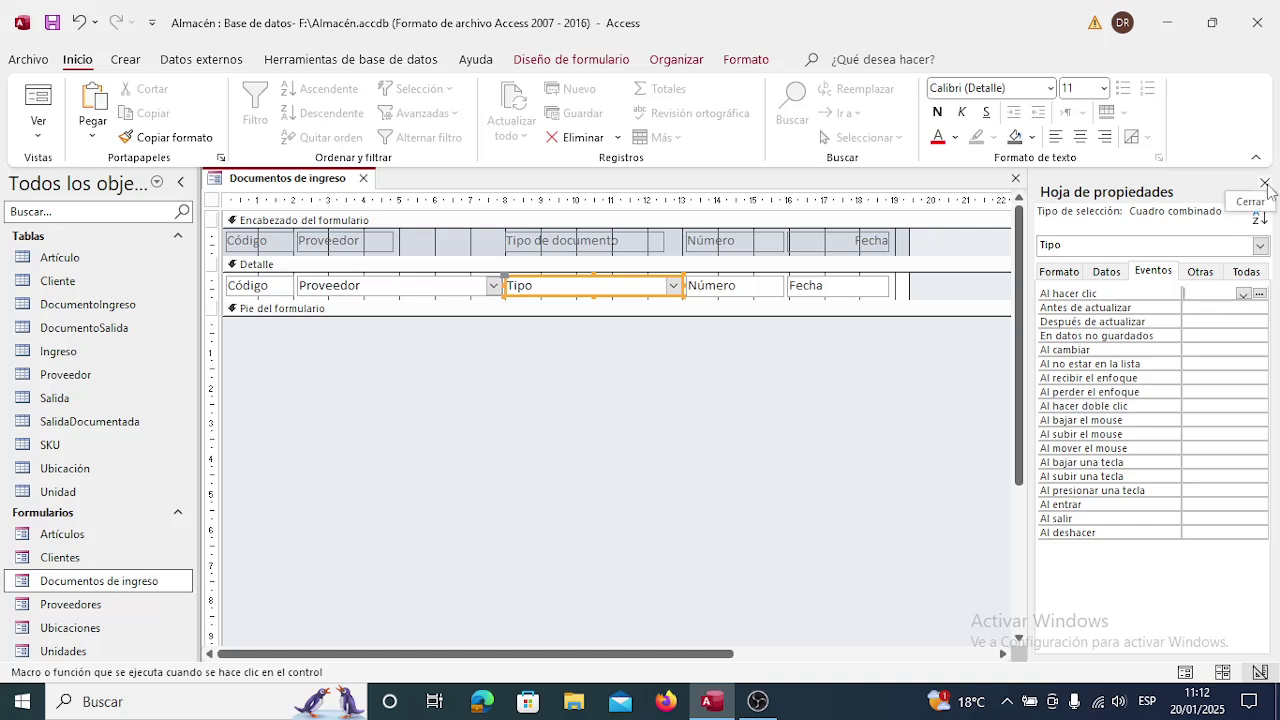
{"action": "left_click", "coordinate": [1265, 184]}
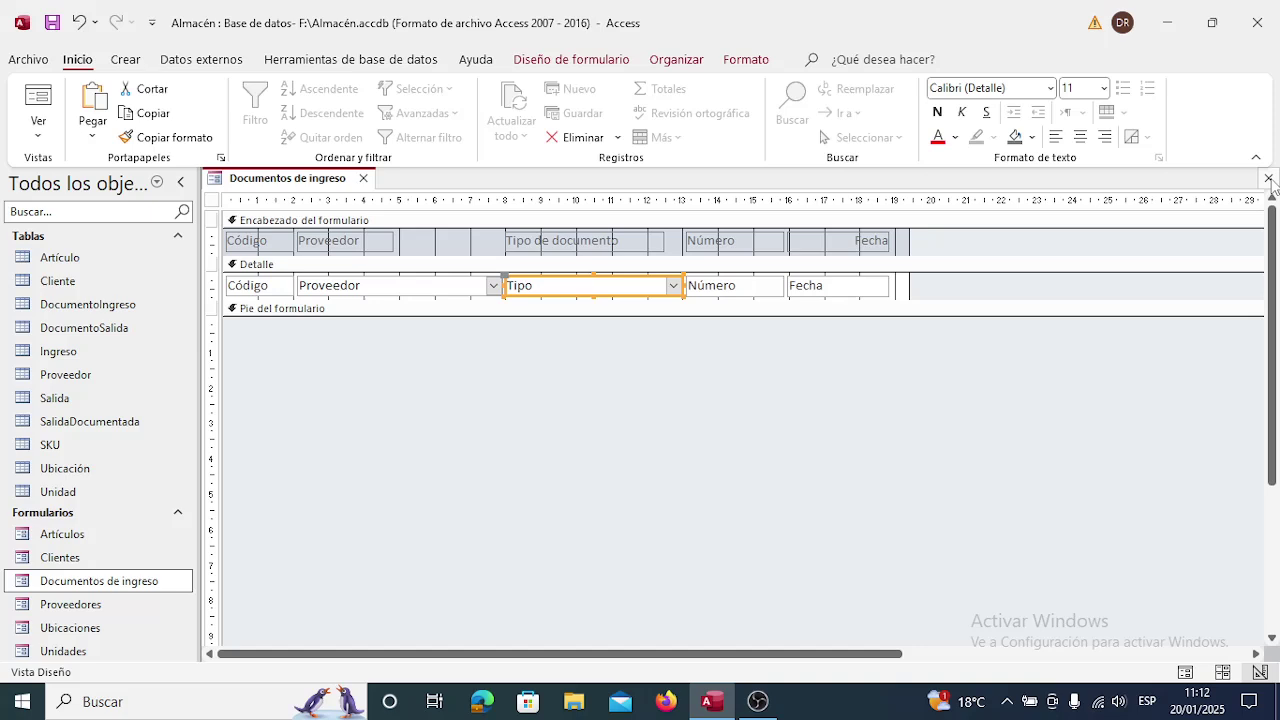
{"action": "left_click", "coordinate": [1268, 179]}
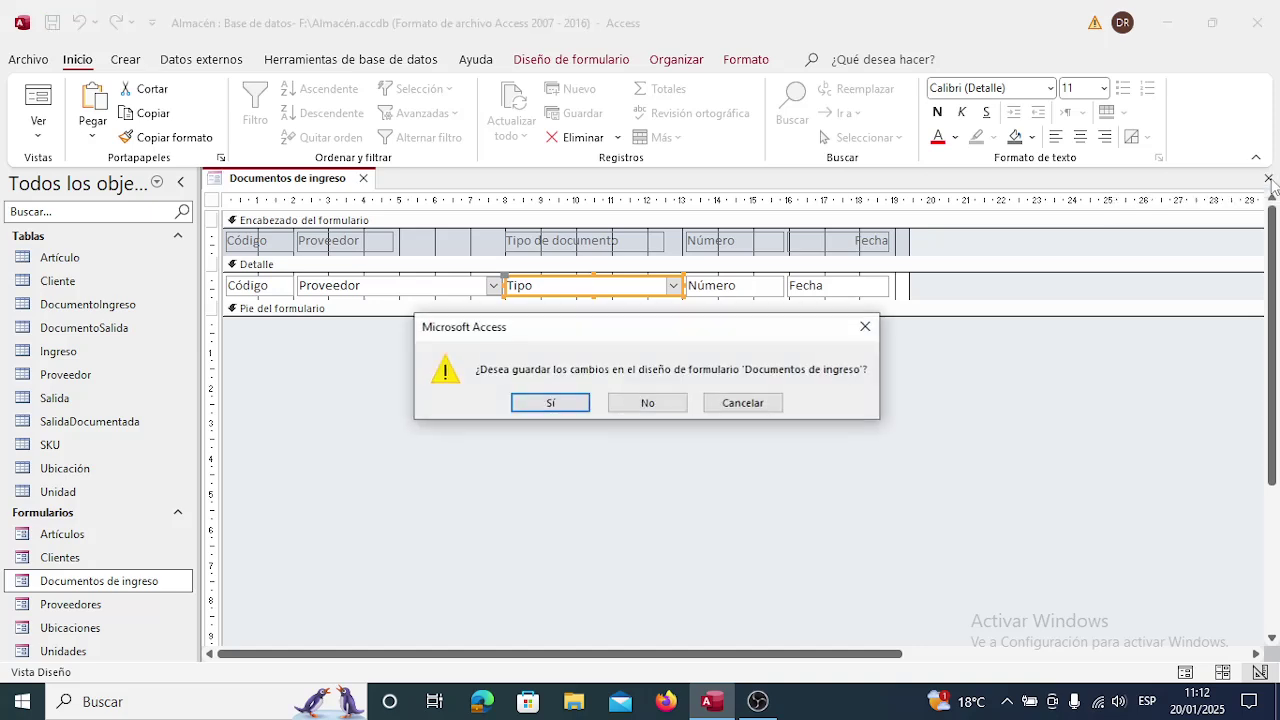
{"action": "left_click", "coordinate": [576, 411]}
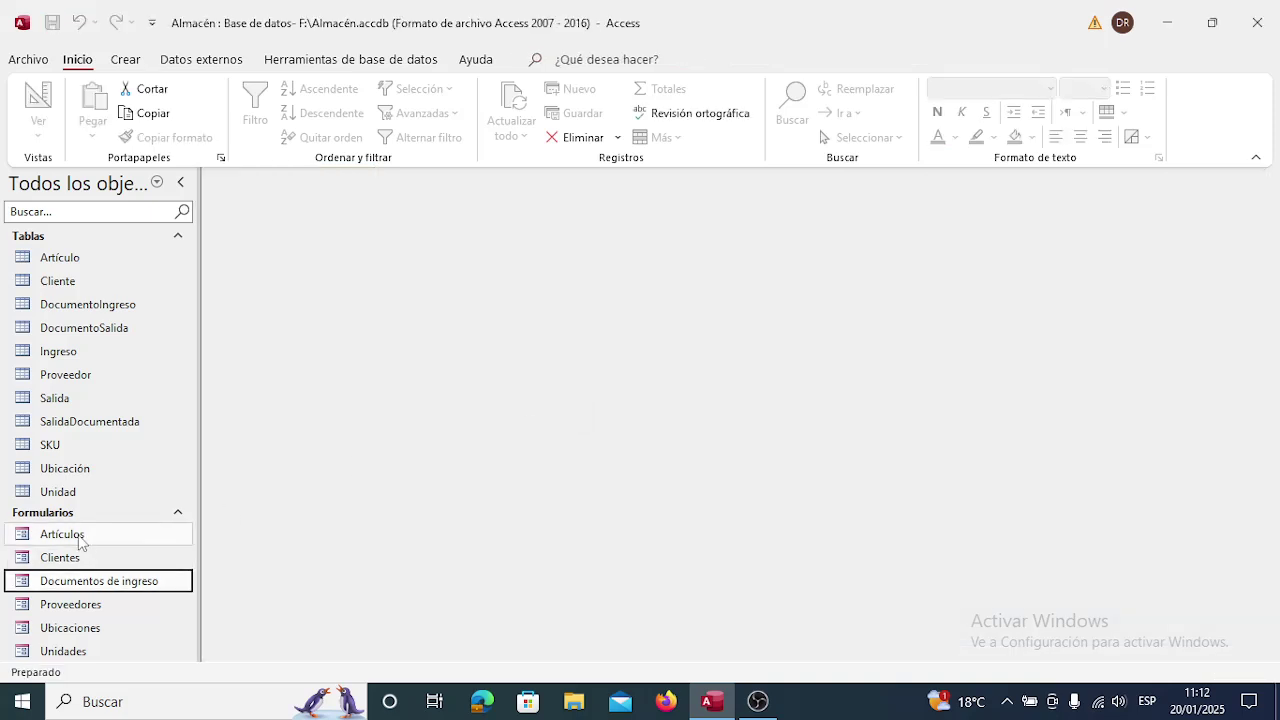
Inspect the Descripción combo box properties in the Artículos form design, then close it.
{"action": "left_click", "coordinate": [77, 540]}
{"action": "right_click", "coordinate": [77, 540]}
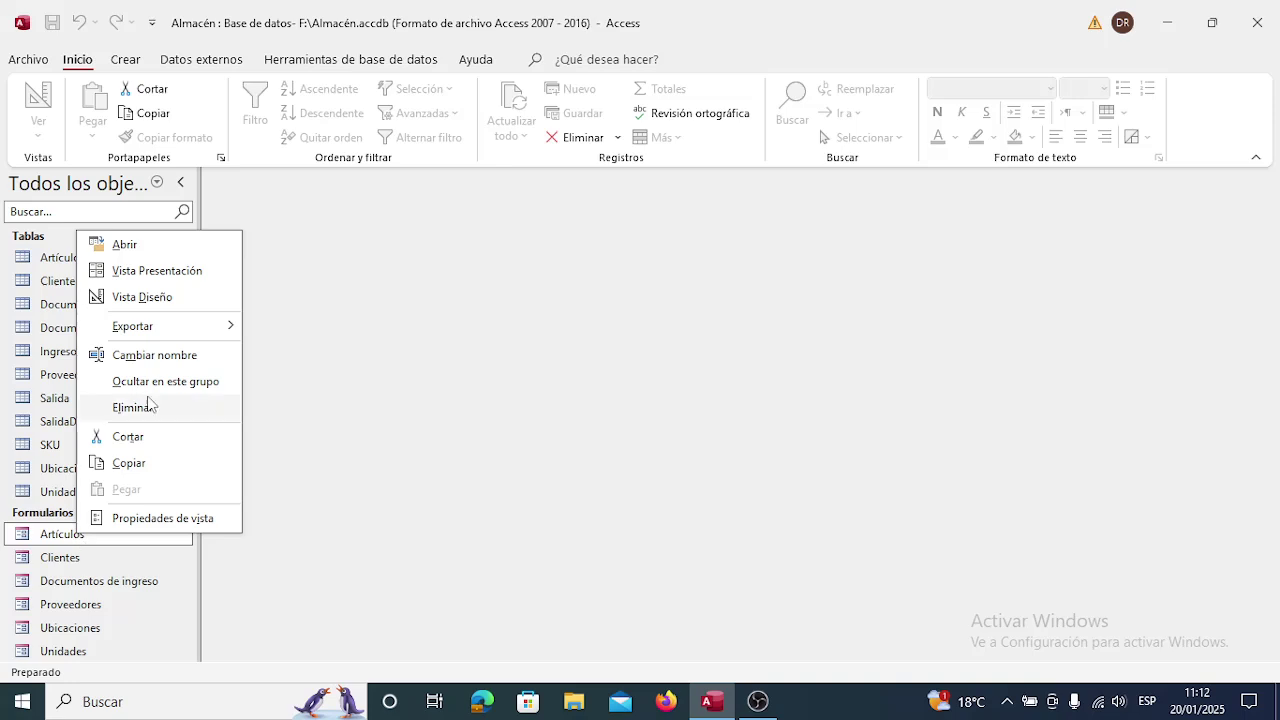
{"action": "left_click", "coordinate": [142, 298]}
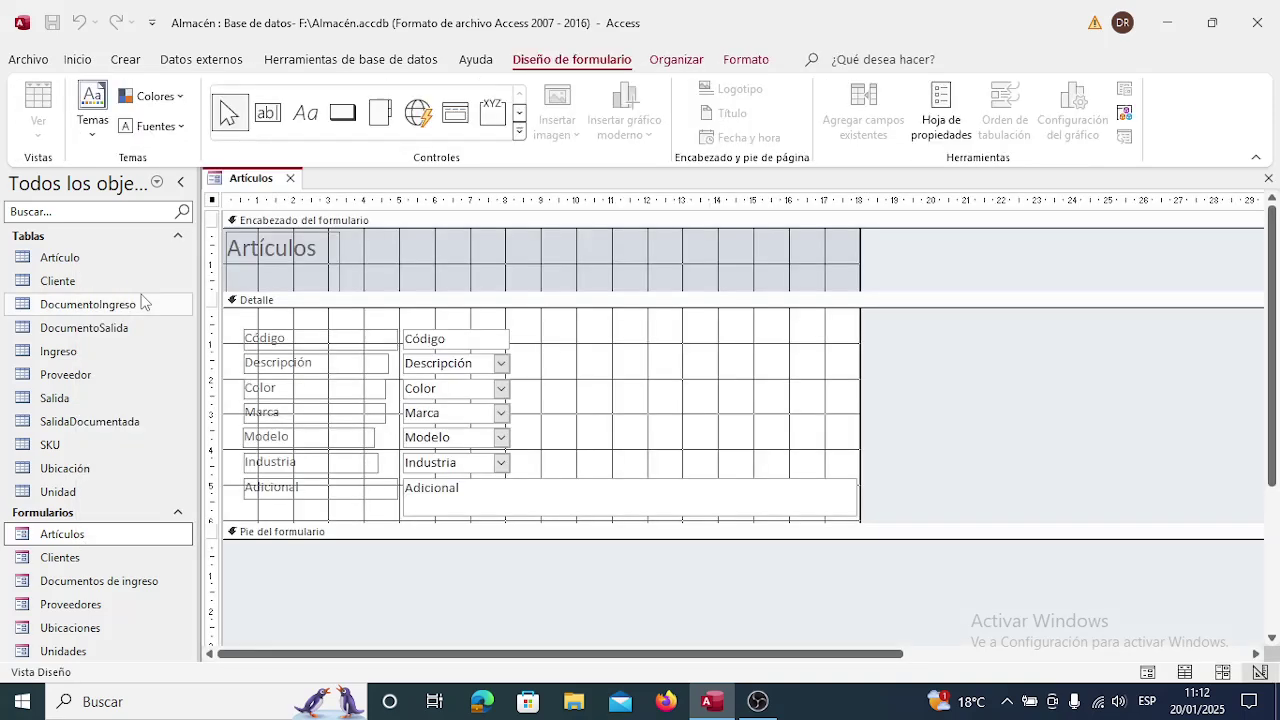
{"action": "right_click", "coordinate": [470, 369]}
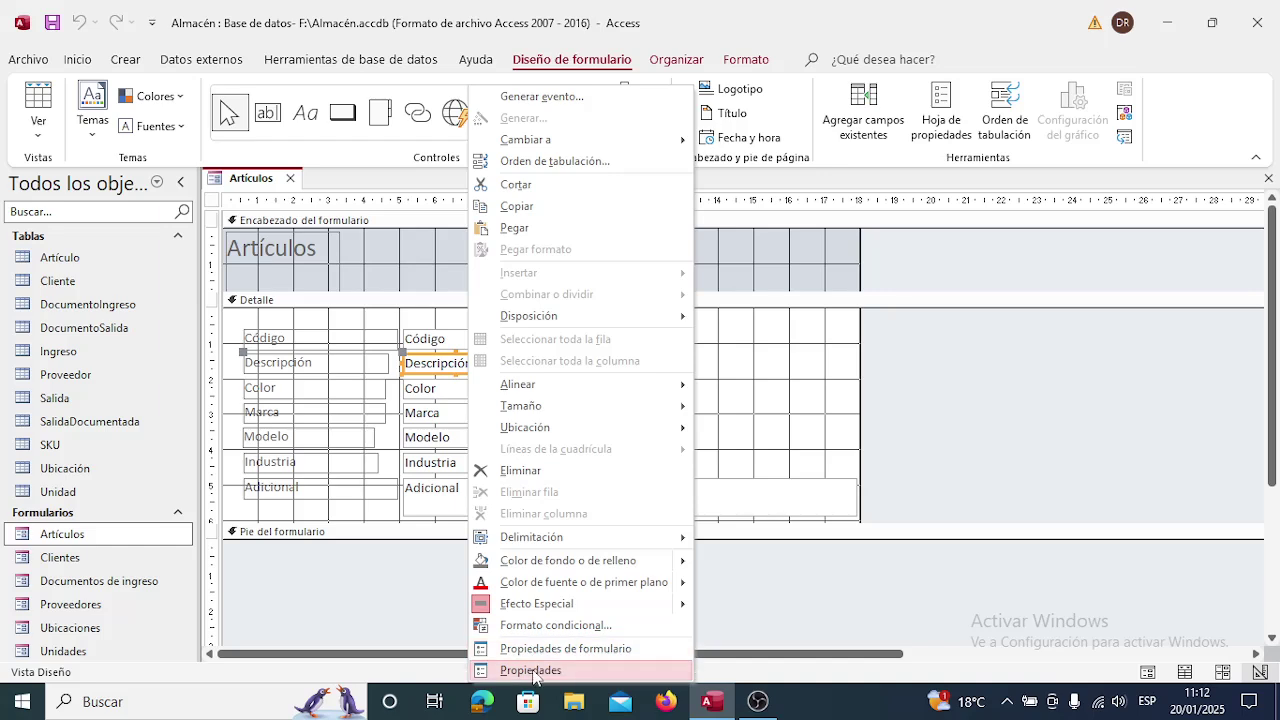
{"action": "left_click", "coordinate": [531, 670]}
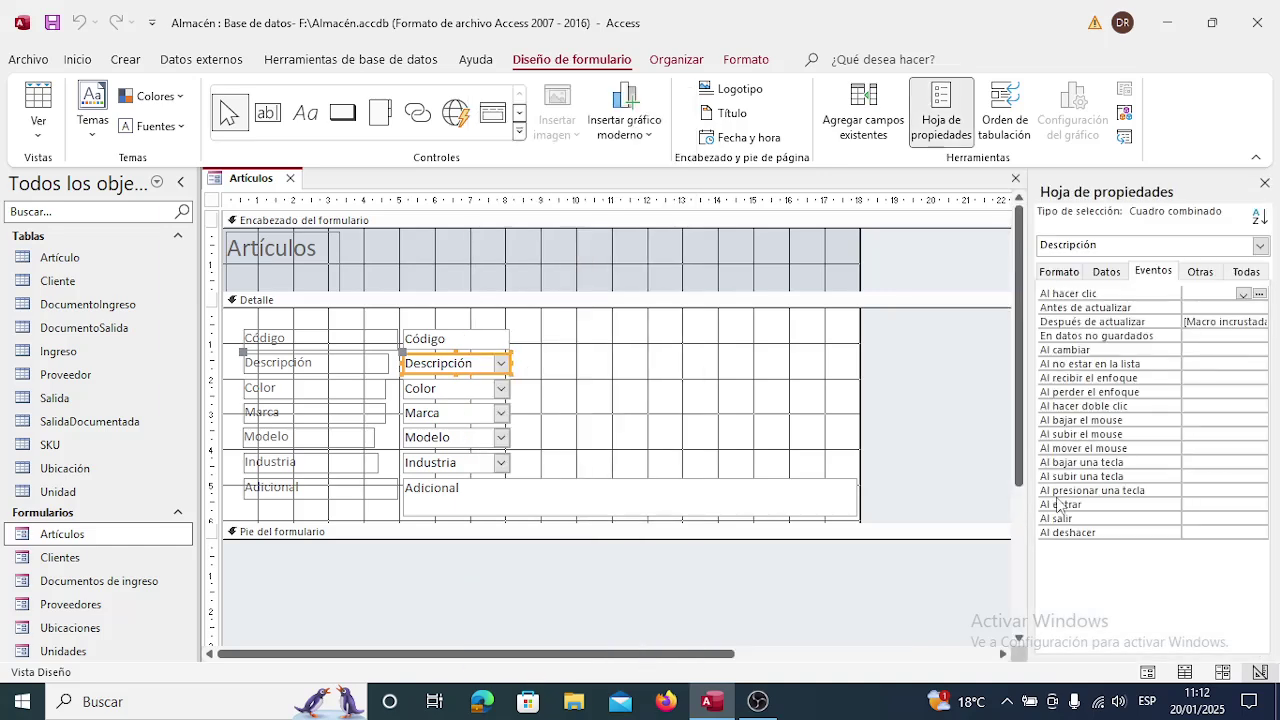
{"action": "left_click", "coordinate": [1265, 183]}
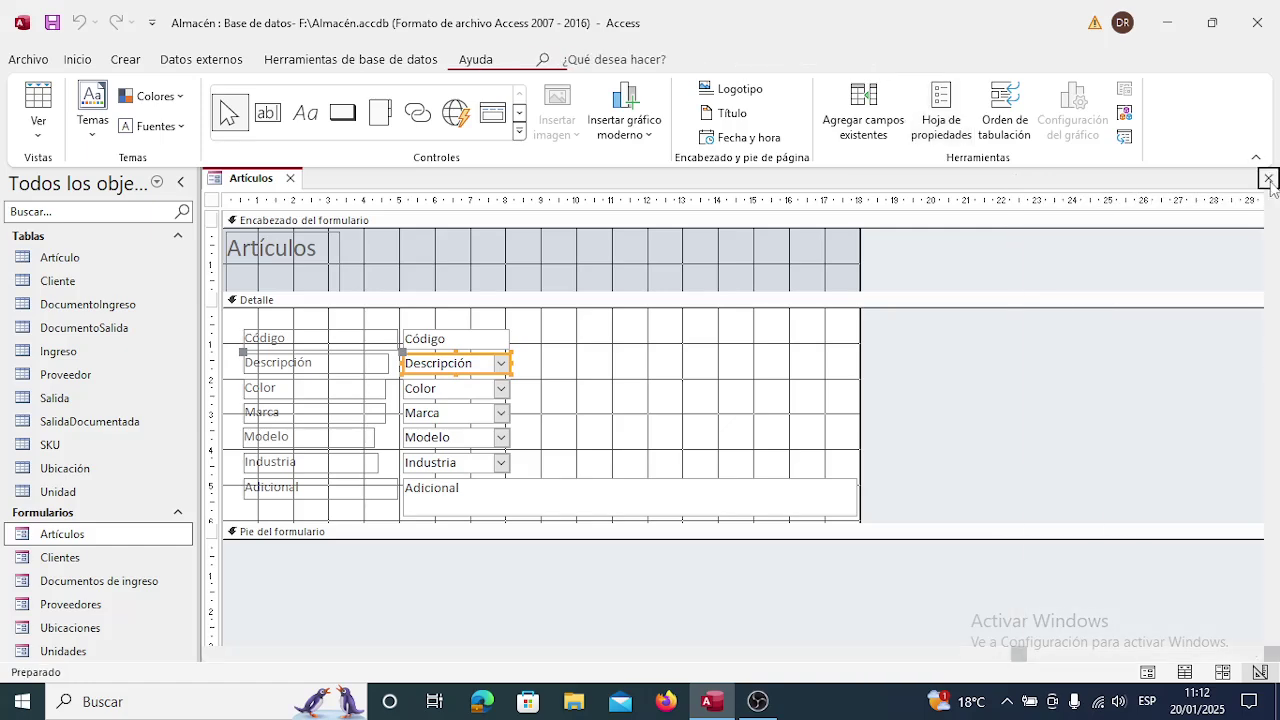
{"action": "left_click", "coordinate": [1266, 178]}
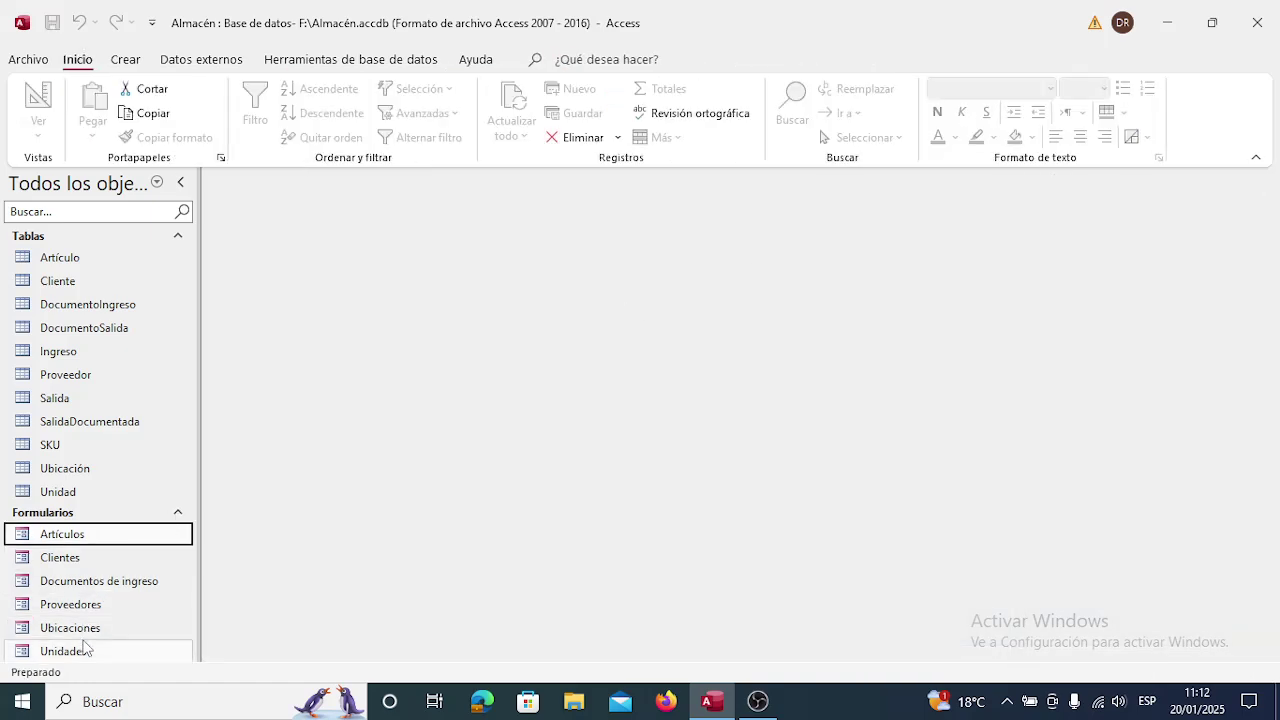
Open the Documentos de ingreso form in Vista Diseño.
{"action": "left_click", "coordinate": [96, 582]}
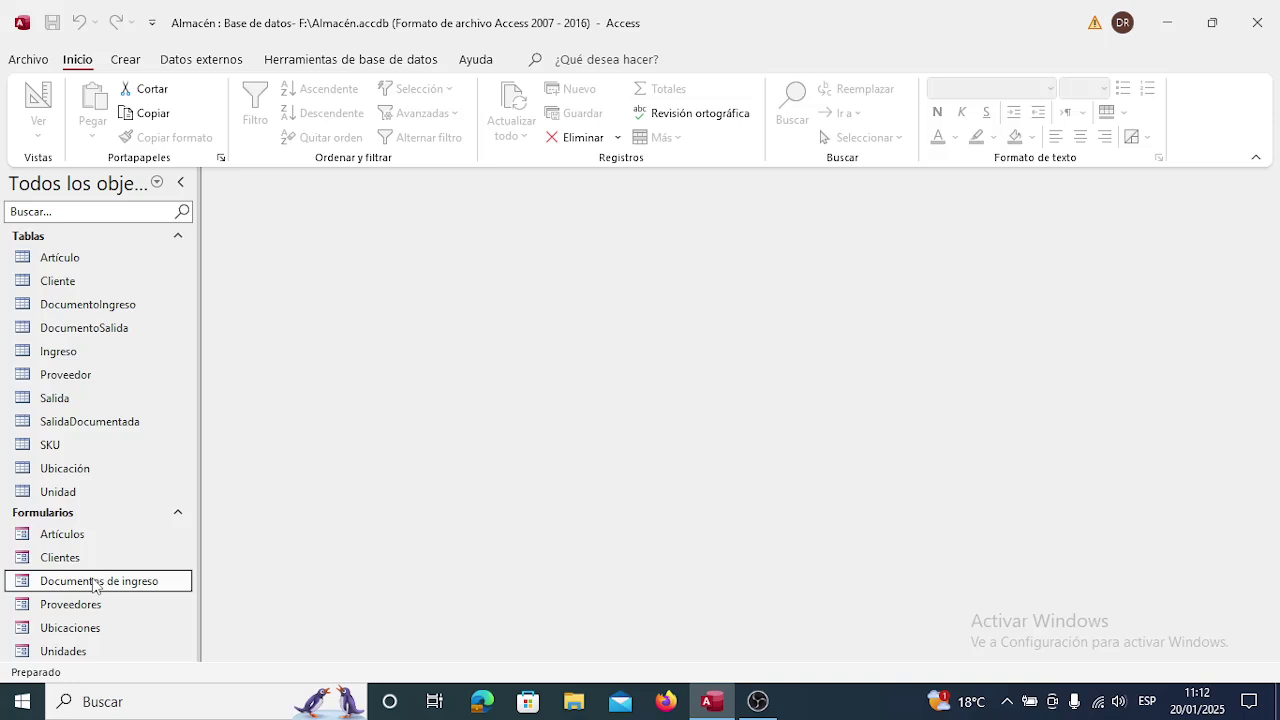
{"action": "right_click", "coordinate": [96, 583]}
{"action": "left_click", "coordinate": [160, 339]}
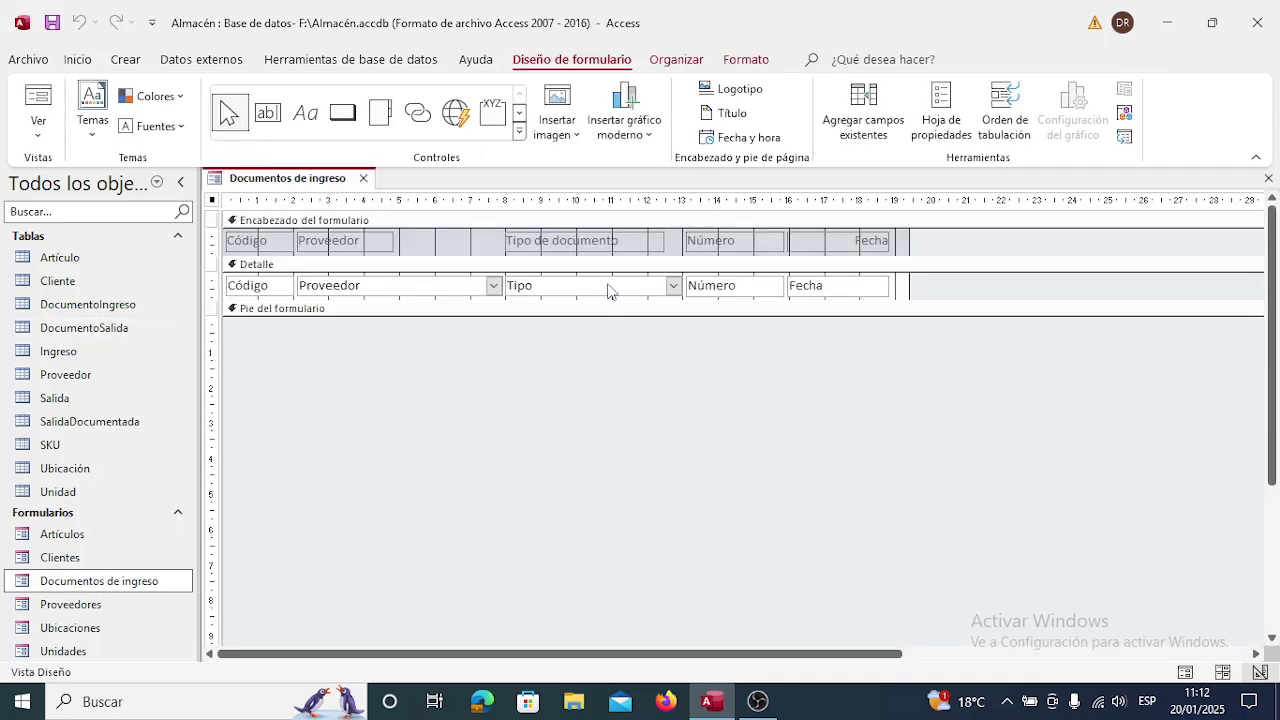
Start a macro for the Tipo combo box's Después de actualizar event.
{"action": "right_click", "coordinate": [608, 291]}
{"action": "left_click", "coordinate": [705, 674]}
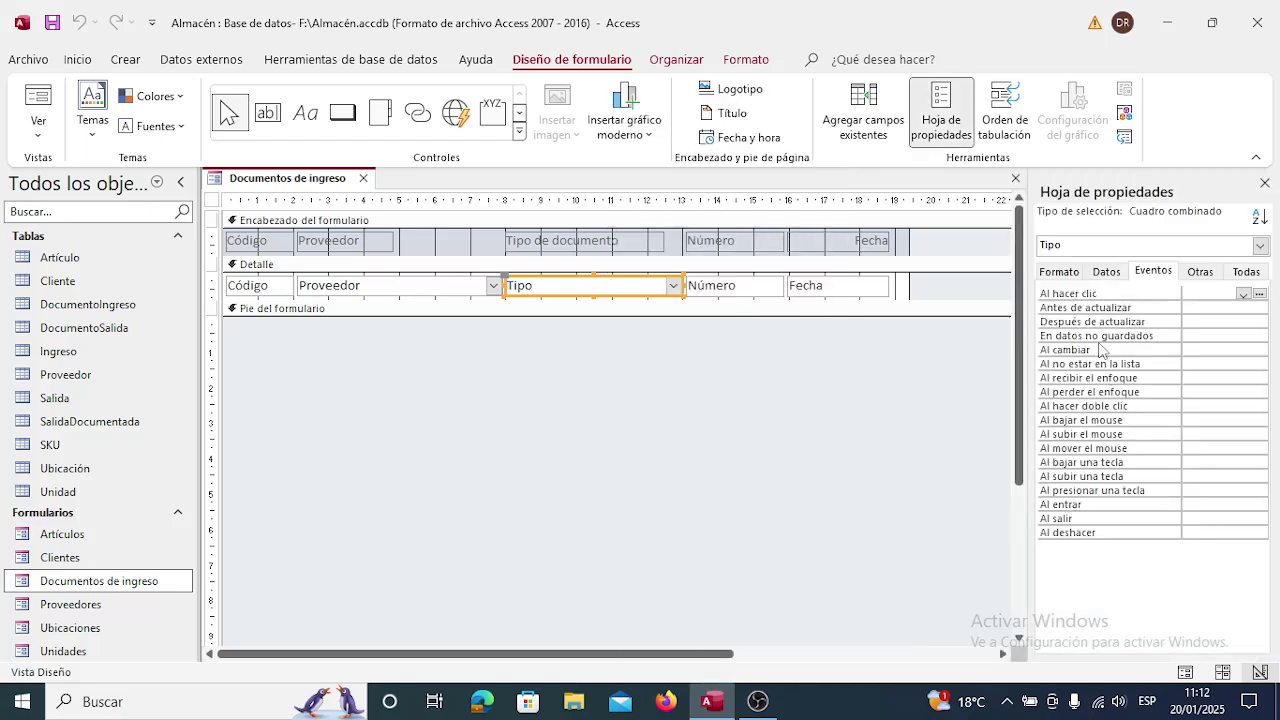
{"action": "left_click", "coordinate": [1206, 320]}
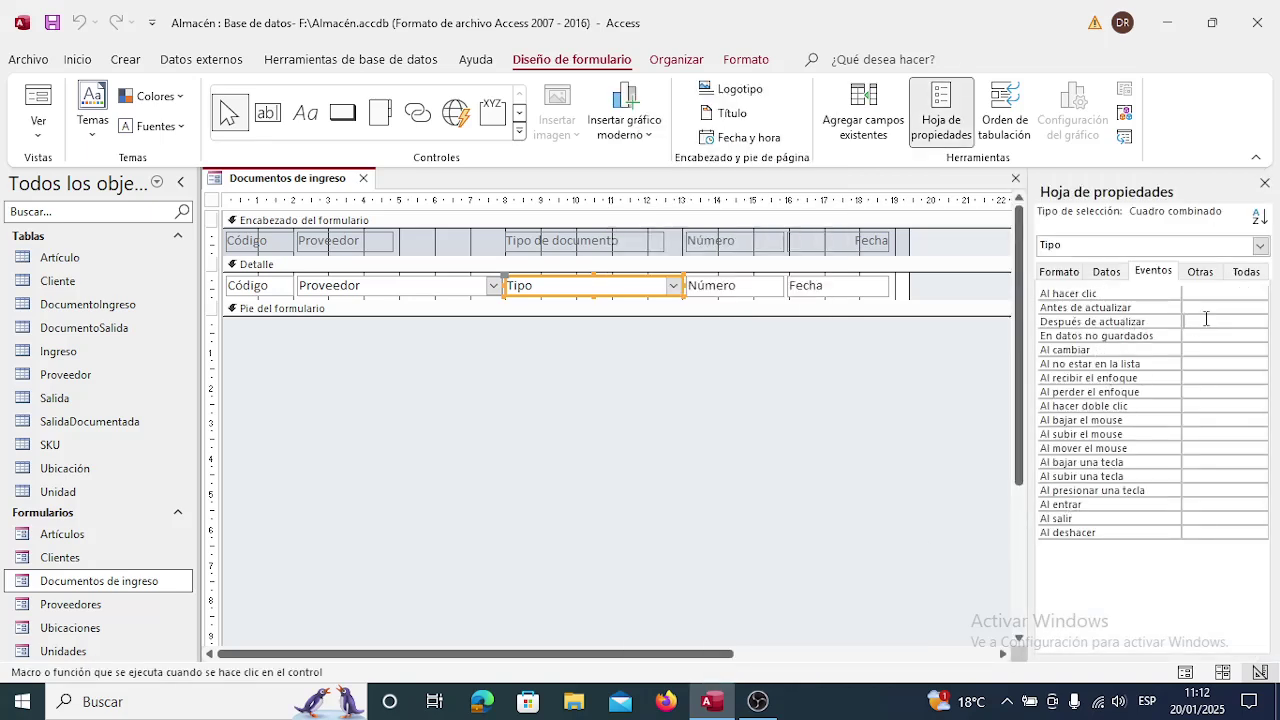
{"action": "left_click", "coordinate": [1259, 322]}
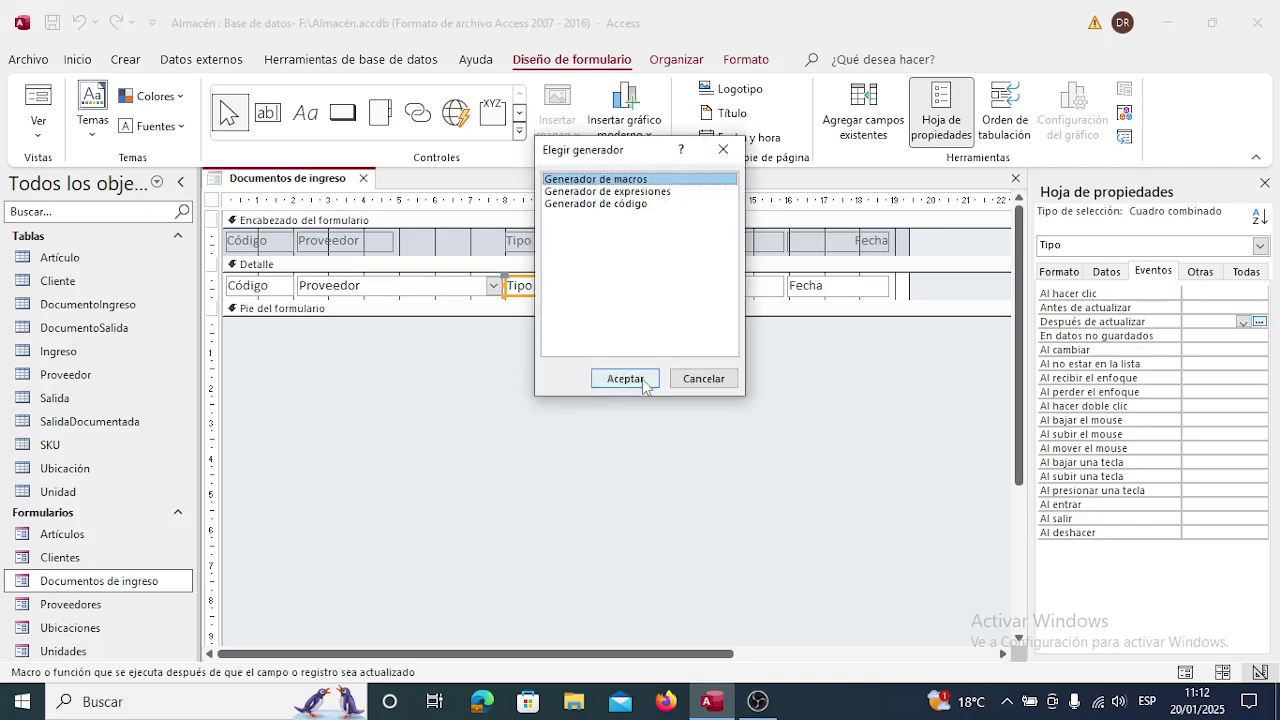
{"action": "left_click", "coordinate": [640, 378]}
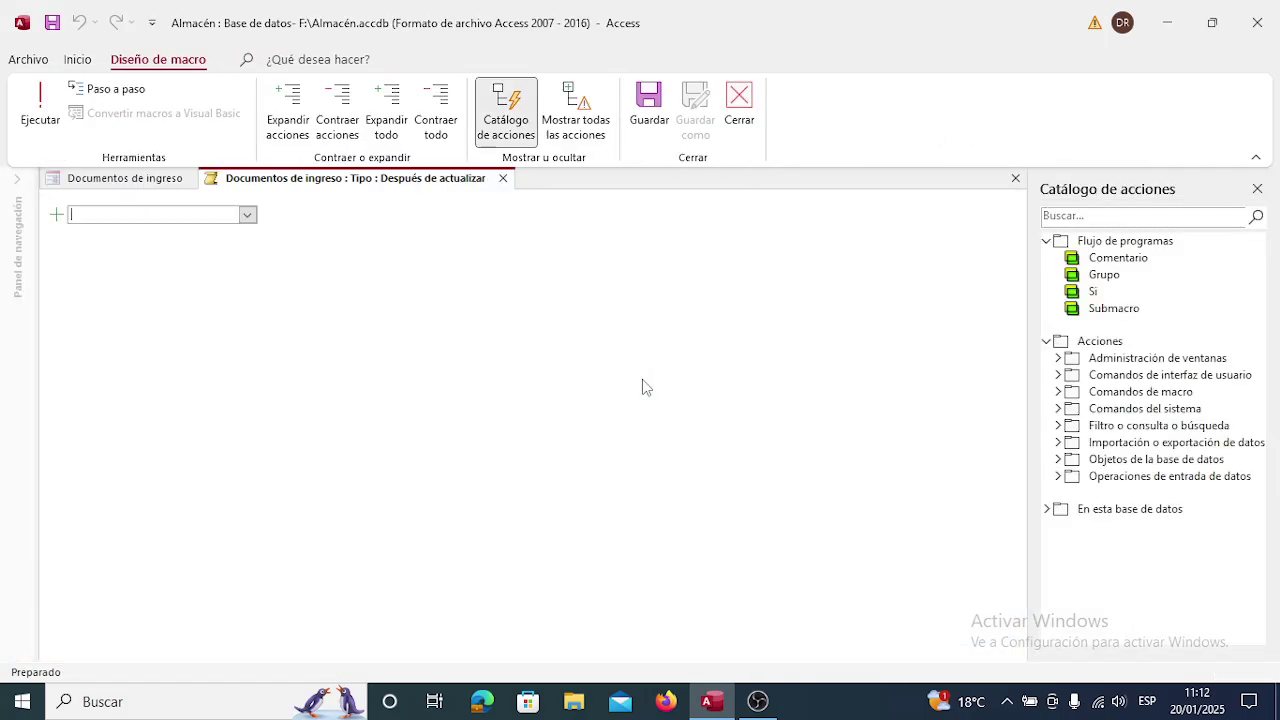
Add a NuevaConsulta action on control Tipo and save the macro.
{"action": "left_click", "coordinate": [248, 216]}
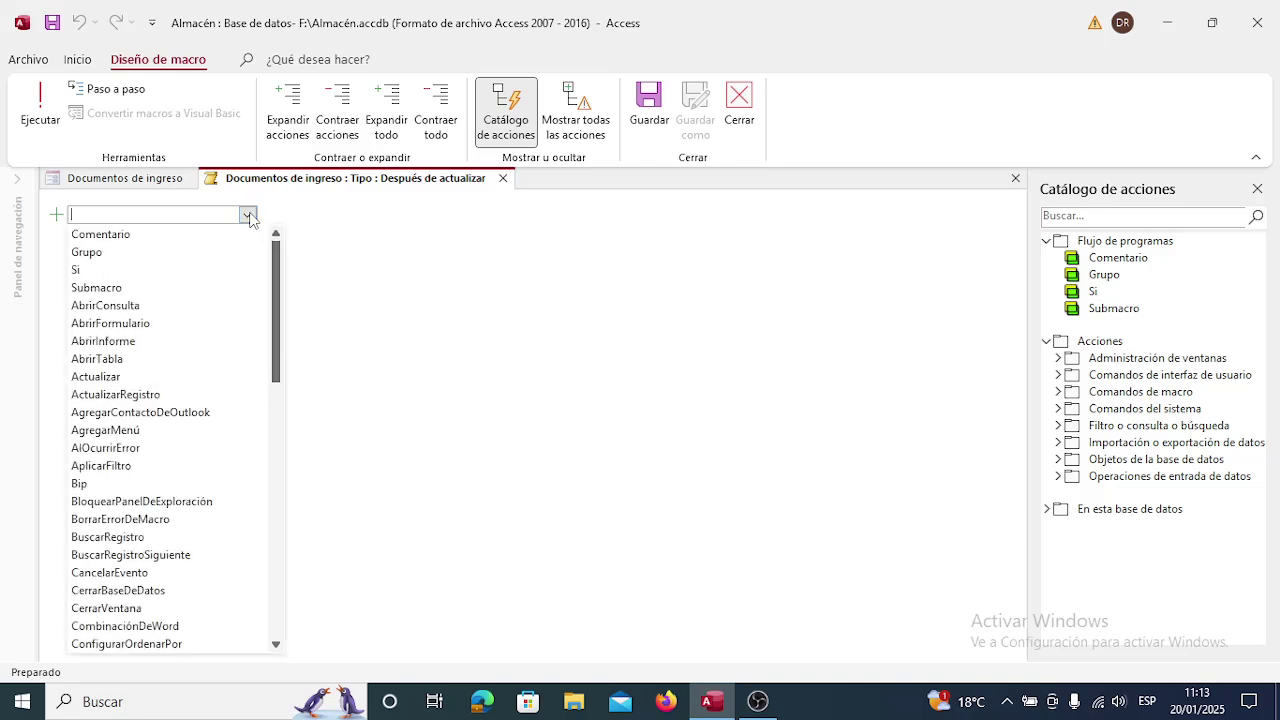
{"action": "left_click_drag", "start_coordinate": [277, 291], "coordinate": [280, 534]}
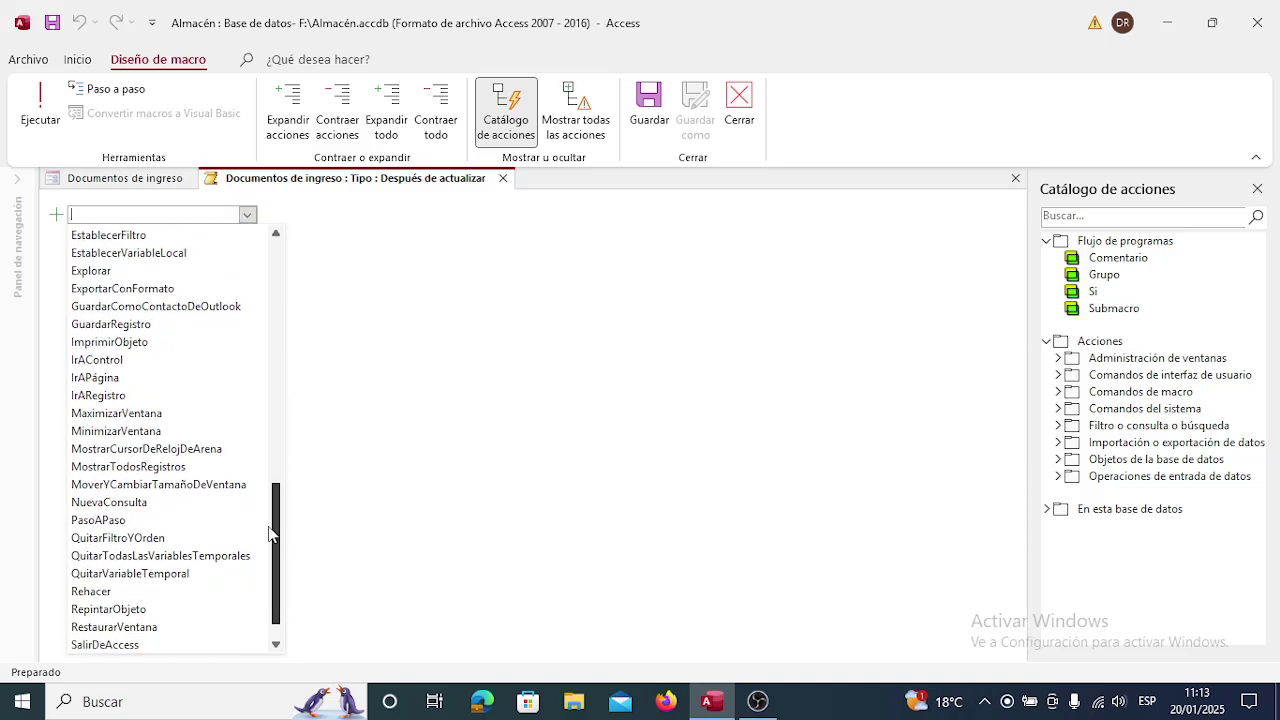
{"action": "left_click", "coordinate": [137, 506]}
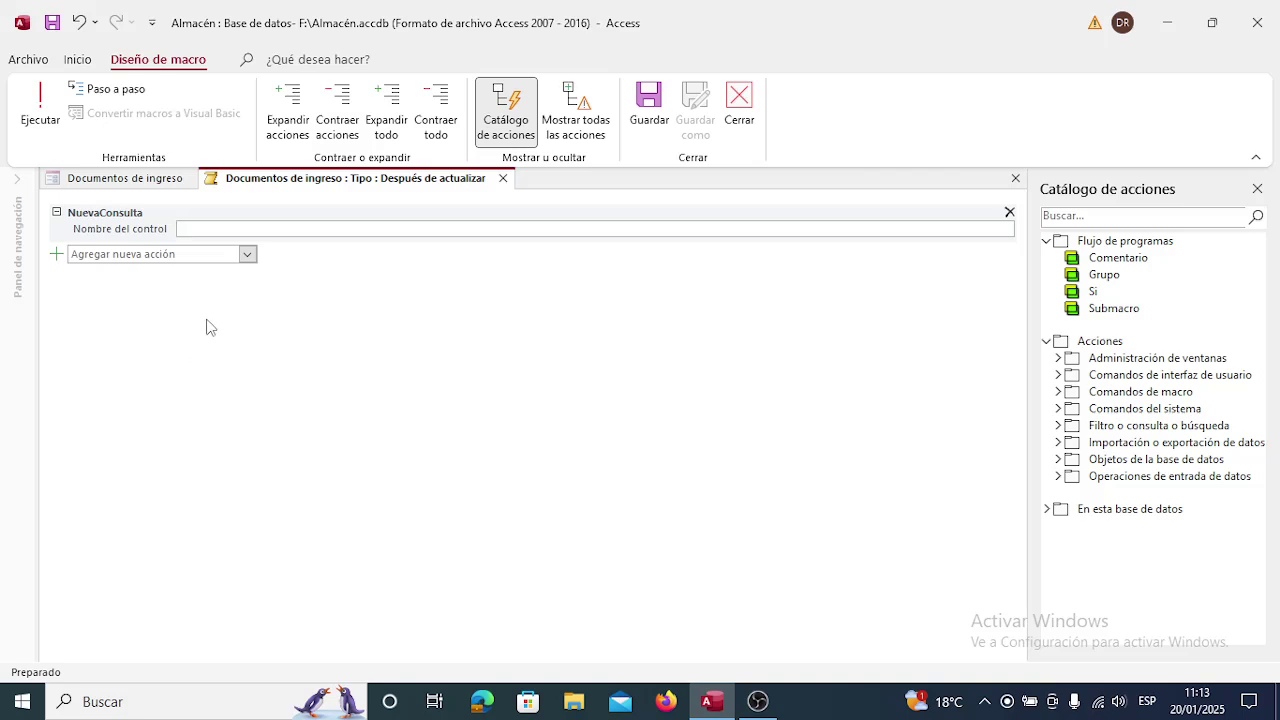
{"action": "type", "text": "T"}
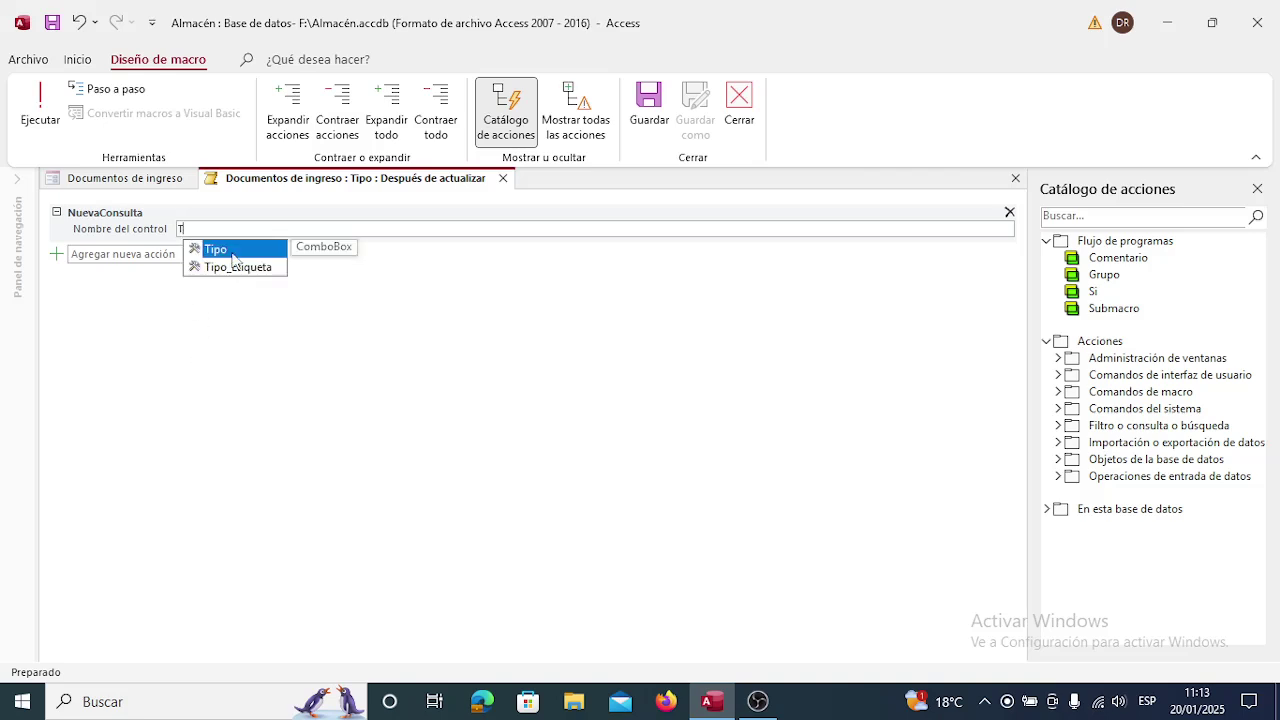
{"action": "left_click", "coordinate": [234, 250]}
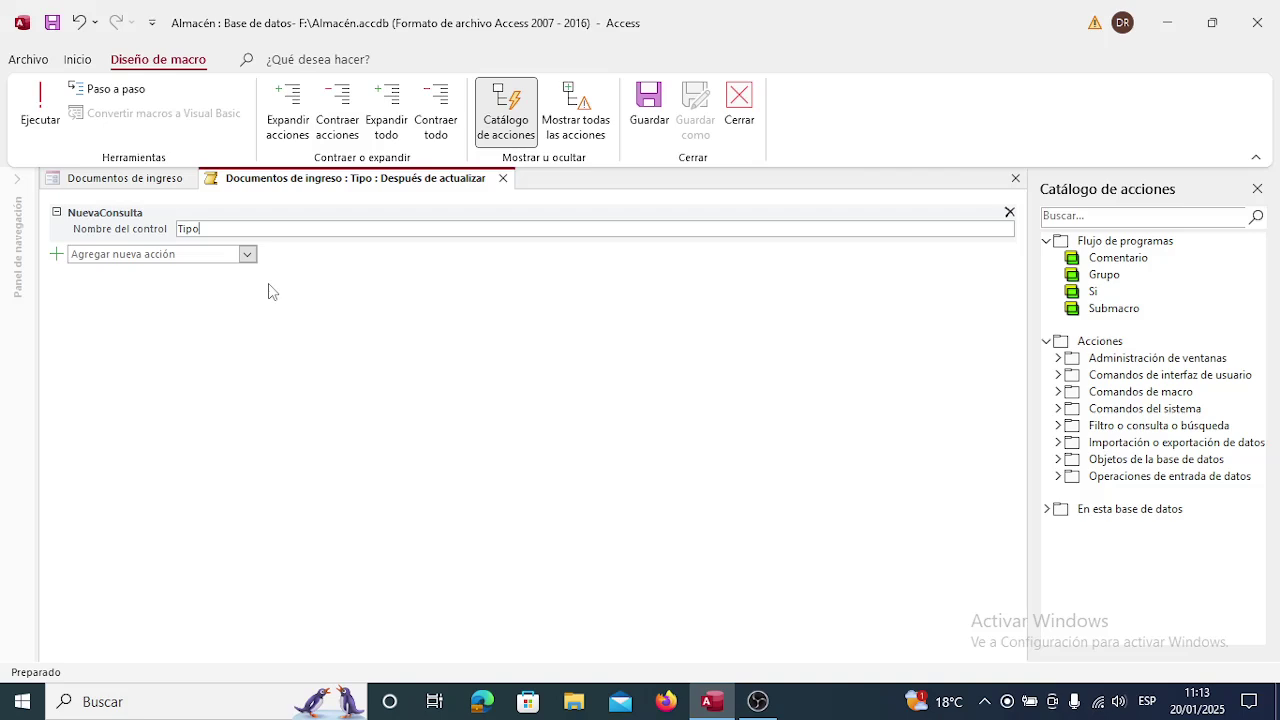
{"action": "left_click", "coordinate": [275, 310]}
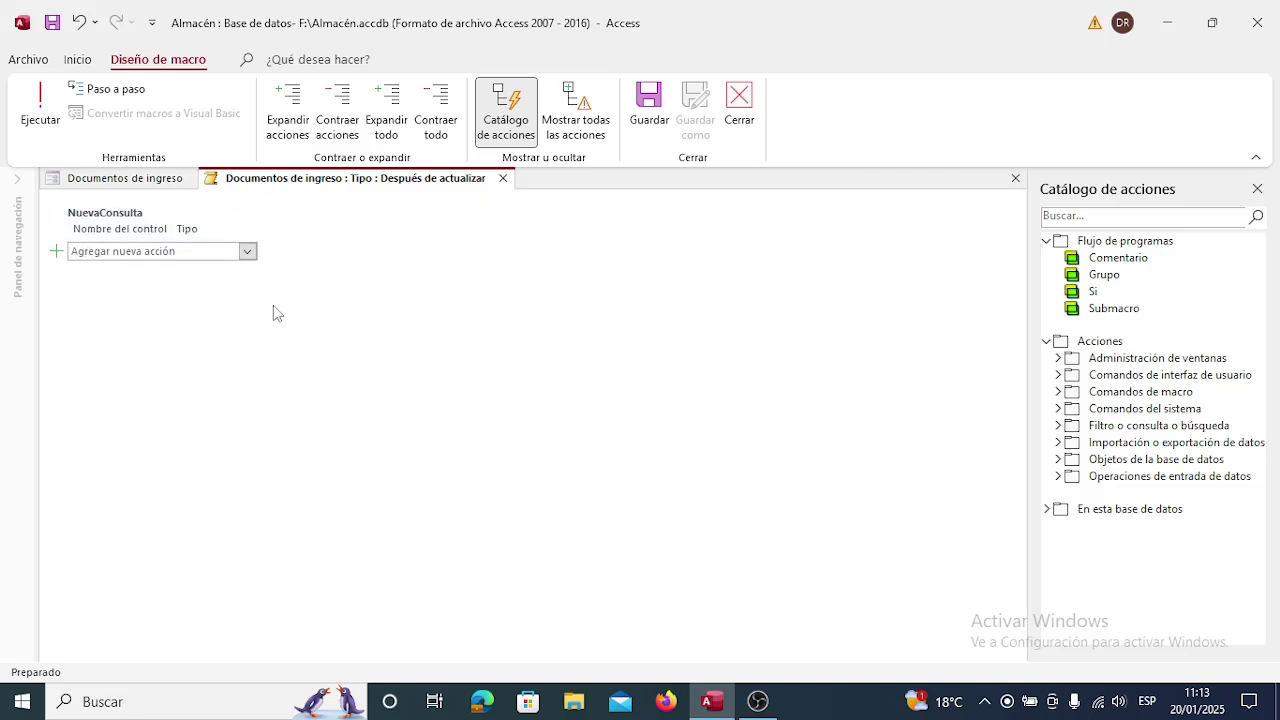
{"action": "left_click", "coordinate": [503, 179]}
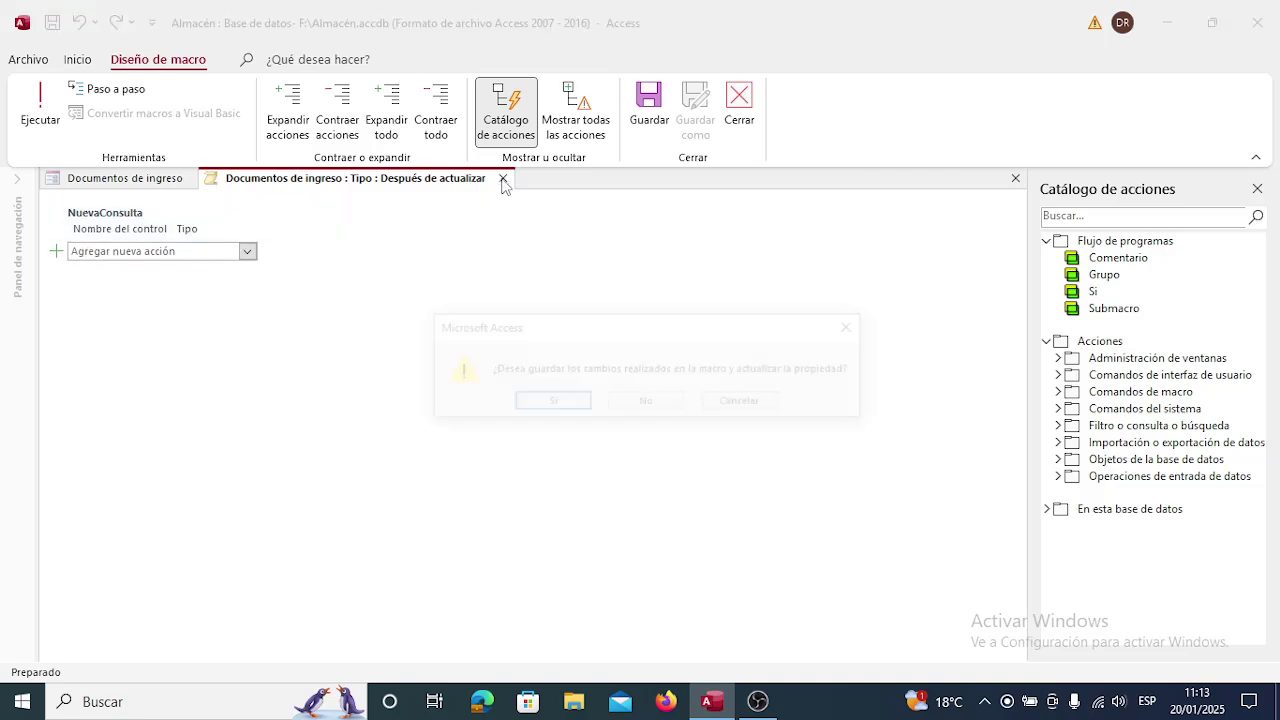
{"action": "left_click", "coordinate": [573, 402]}
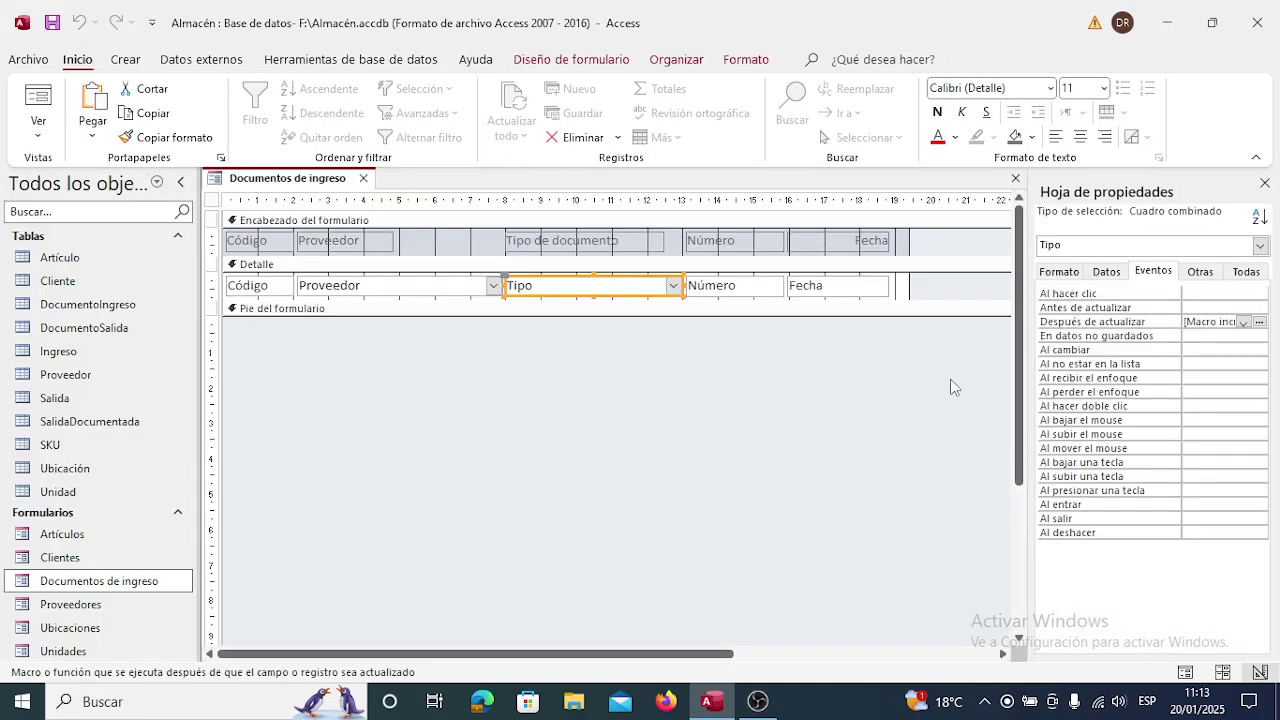
Close the property sheet and save the Documentos de ingreso form design.
{"action": "left_click", "coordinate": [1265, 183]}
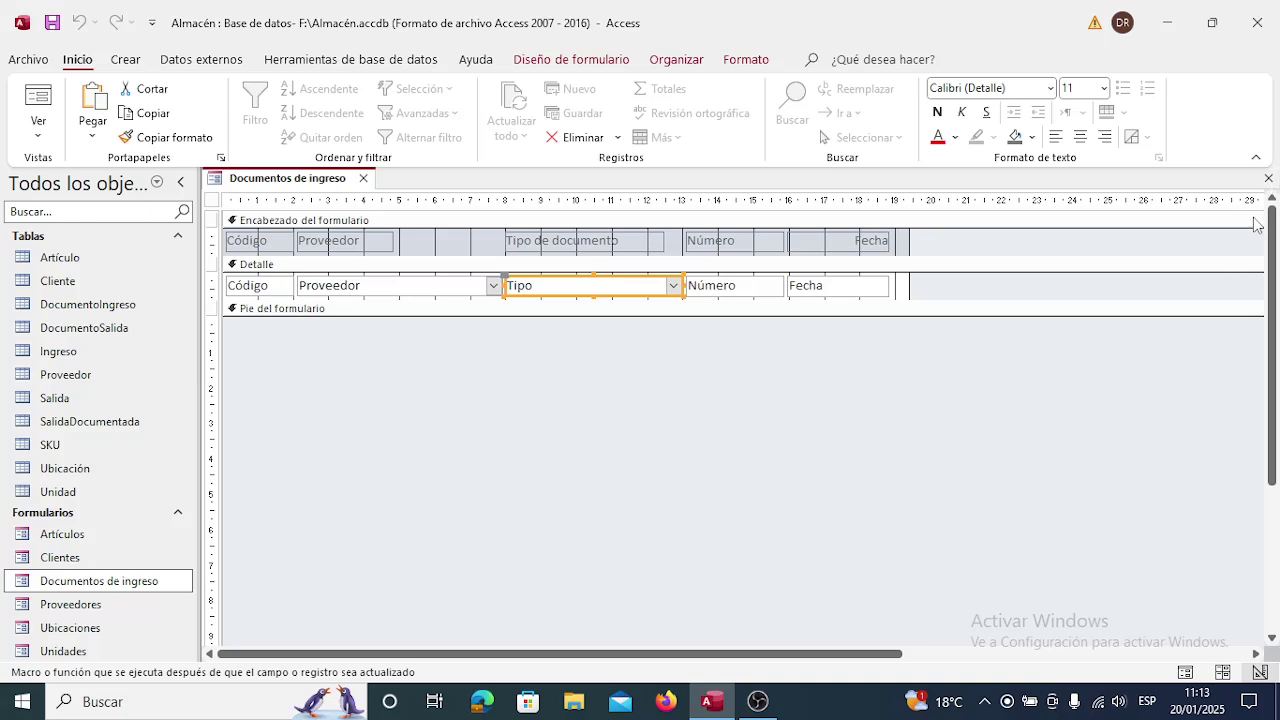
{"action": "left_click", "coordinate": [1268, 179]}
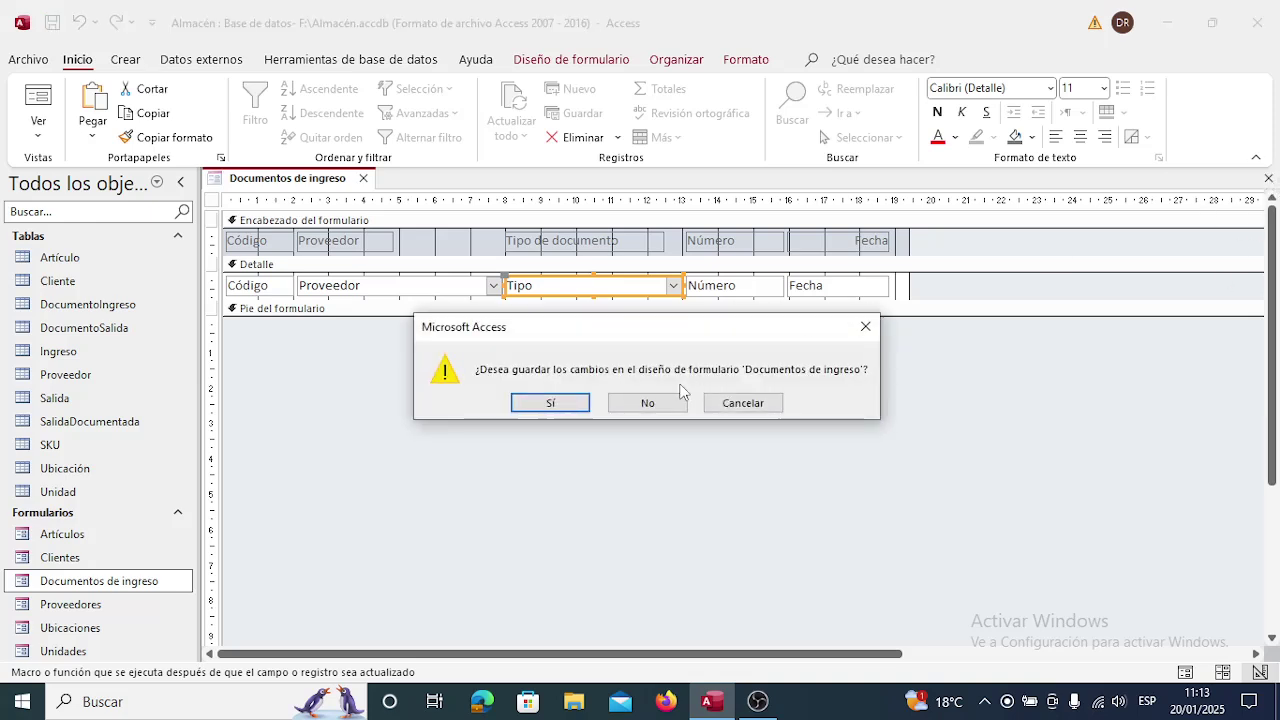
{"action": "left_click", "coordinate": [557, 402]}
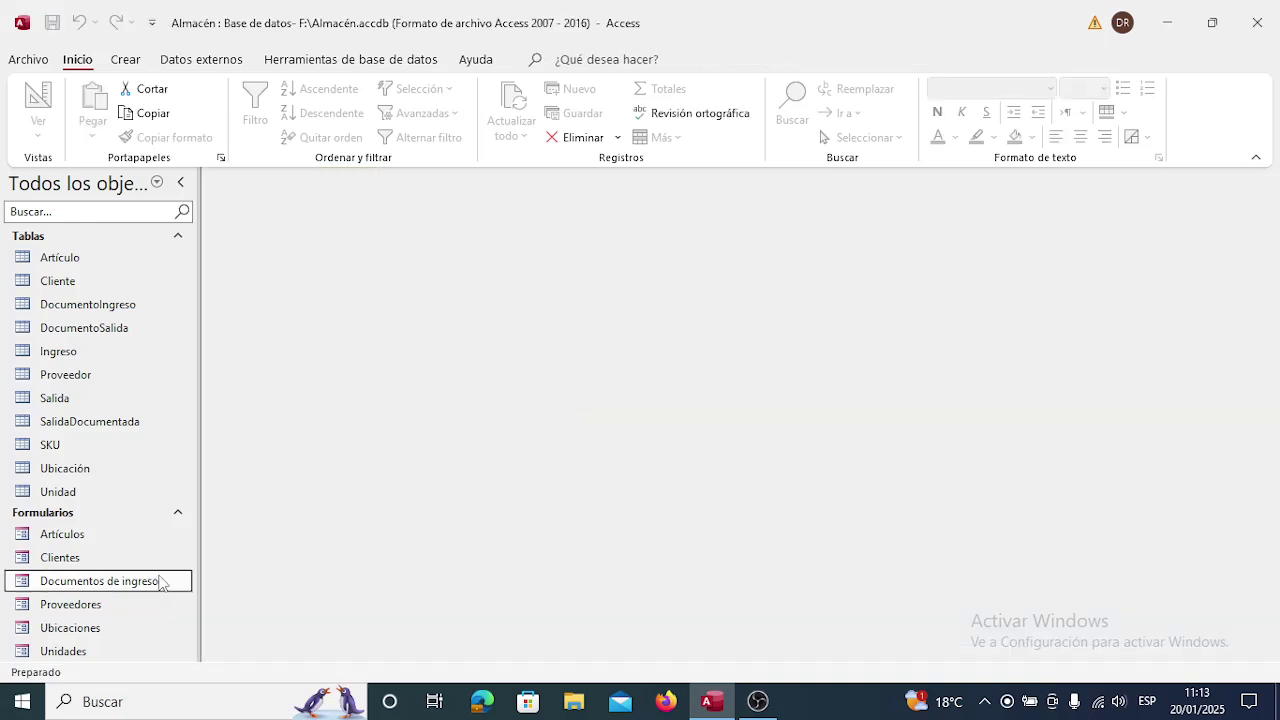
Test the form: Proveedor lists suppliers, Tipo de documento list is still empty.
{"action": "double_click", "coordinate": [131, 581]}
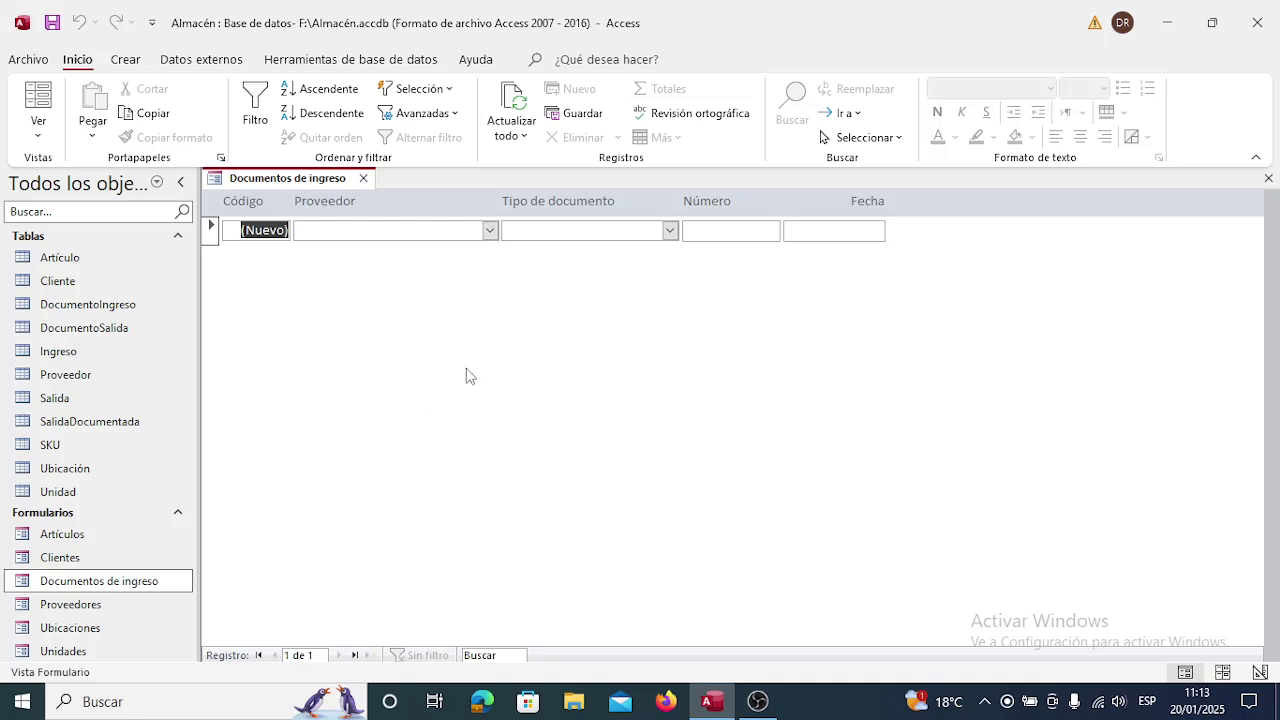
{"action": "left_click", "coordinate": [490, 231]}
{"action": "left_click", "coordinate": [490, 231]}
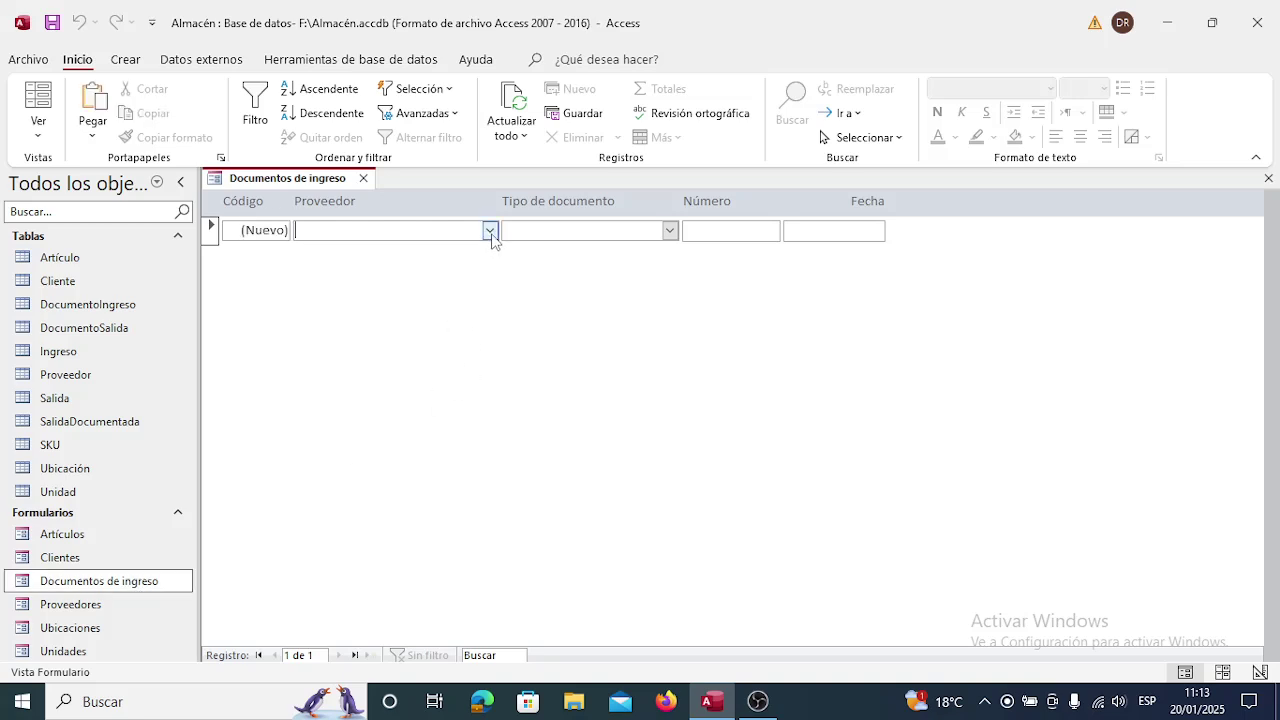
{"action": "left_click", "coordinate": [670, 232]}
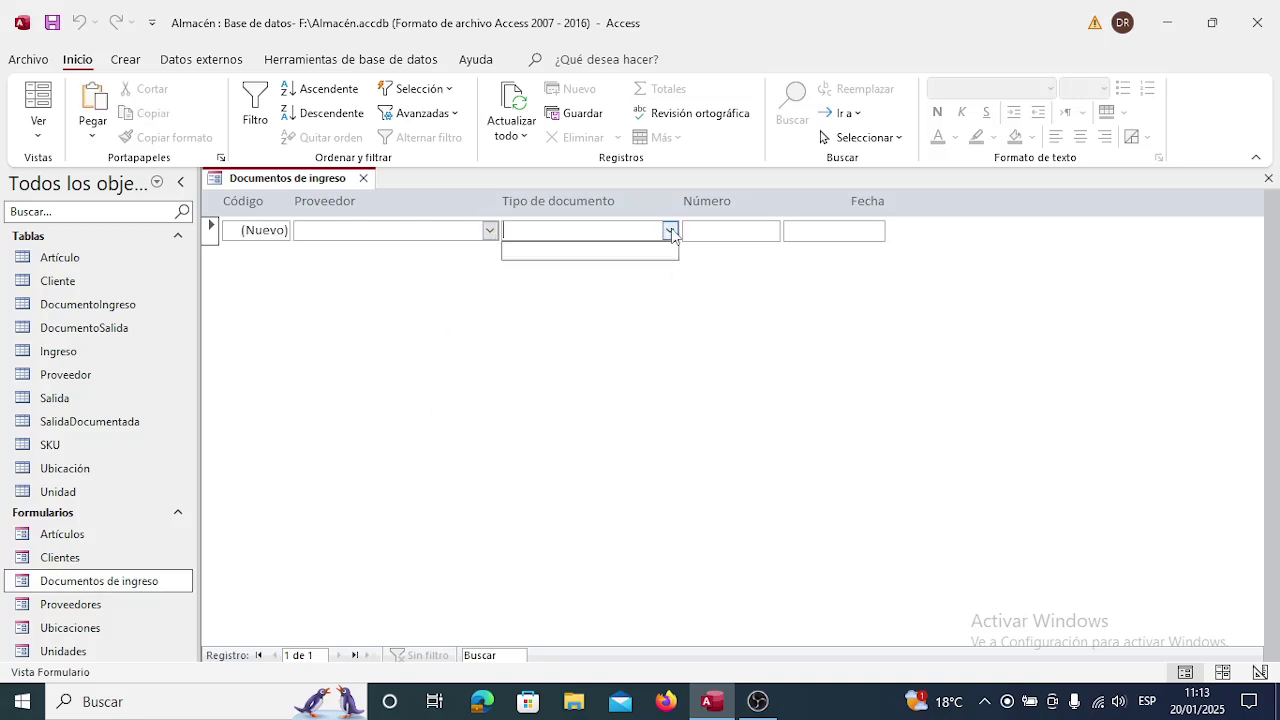
{"action": "left_click", "coordinate": [670, 232]}
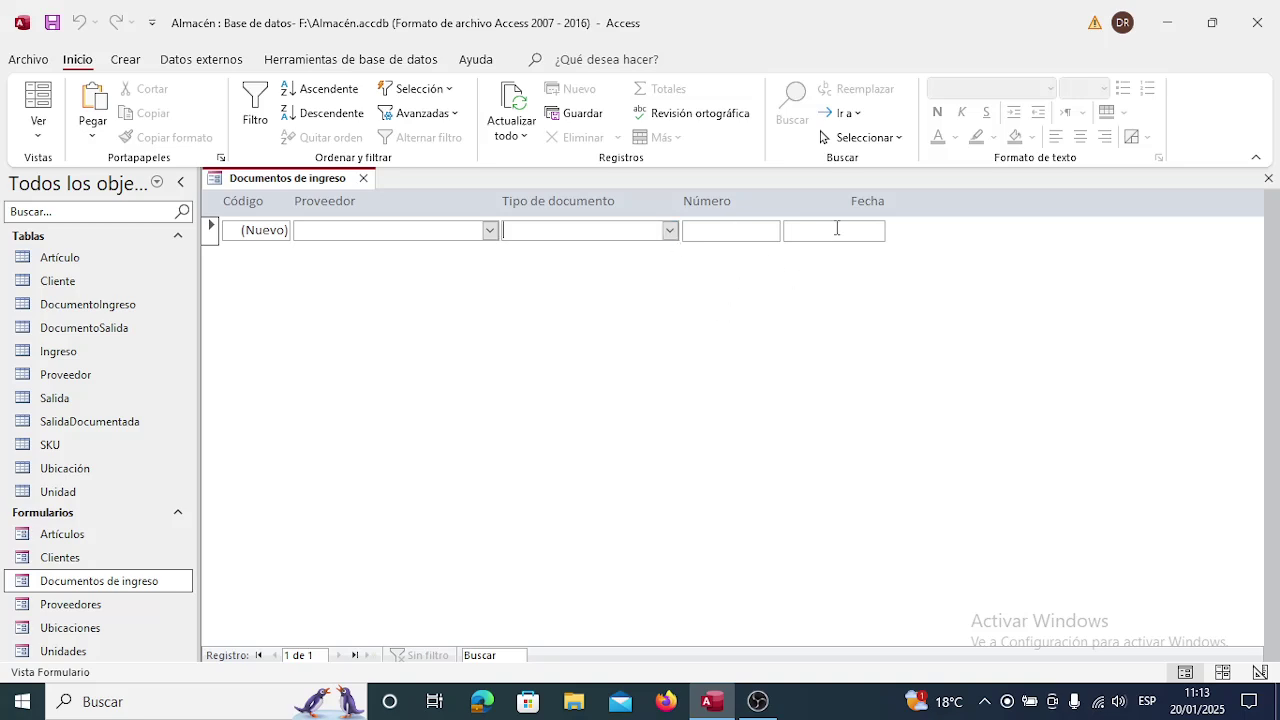
{"action": "left_click", "coordinate": [364, 179]}
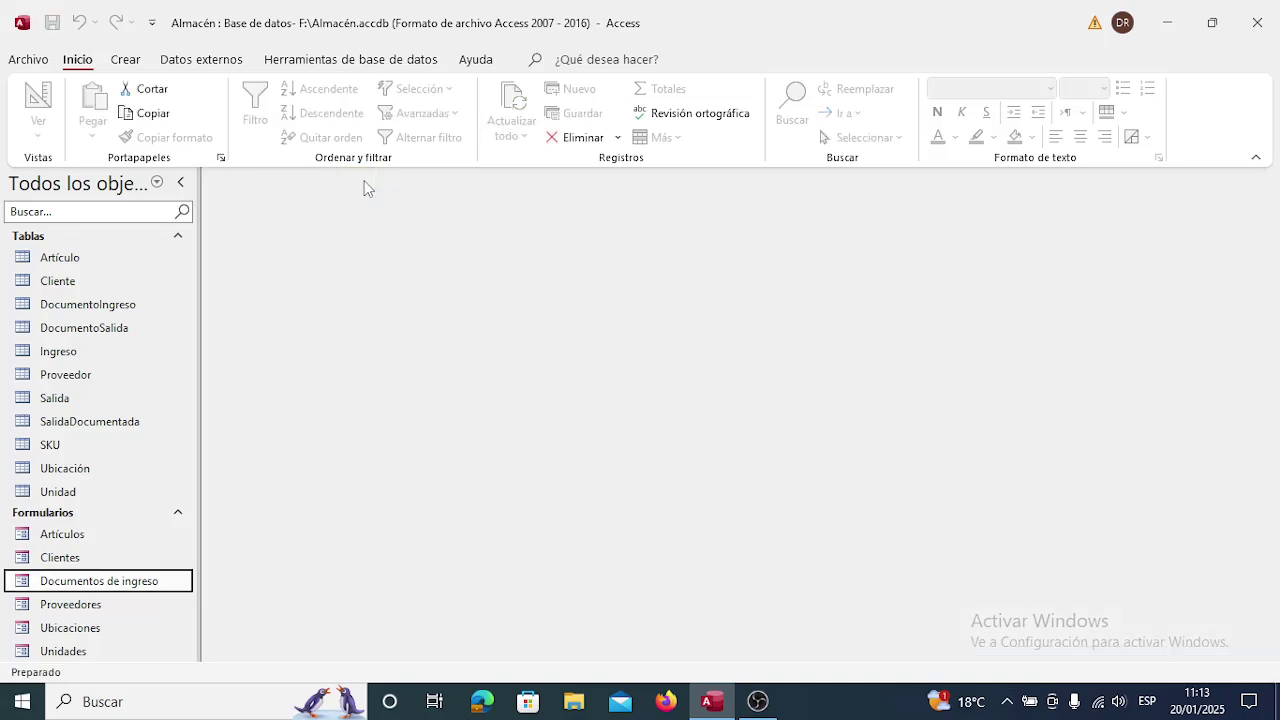
{"action": "right_click", "coordinate": [148, 584]}
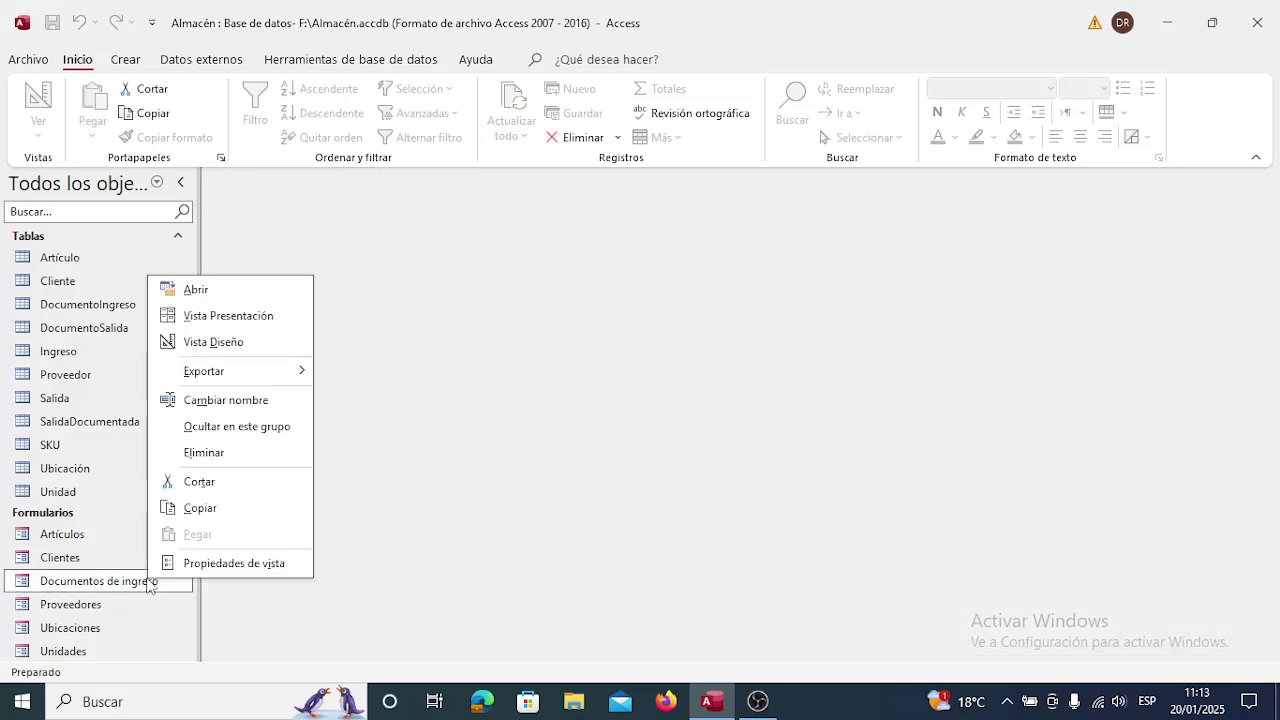
Left-align the Fecha heading, narrow the form to the Fecha column, and save the design.
{"action": "left_click", "coordinate": [251, 344]}
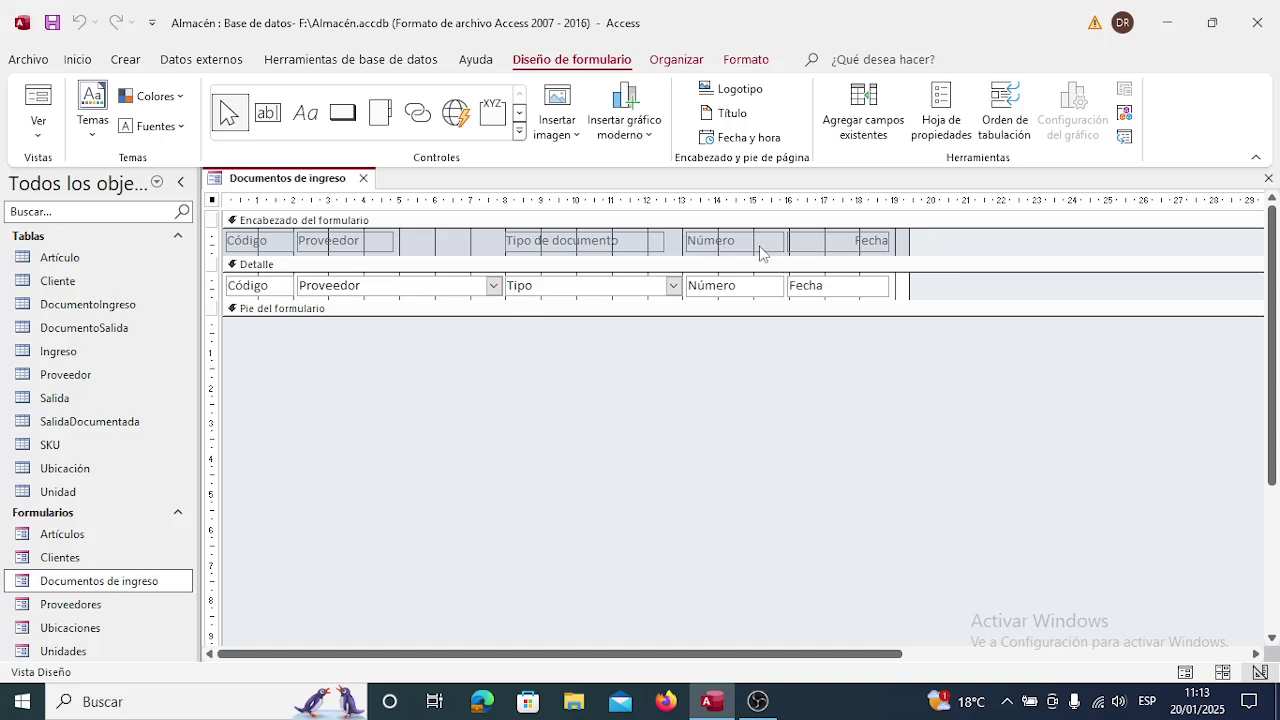
{"action": "left_click", "coordinate": [811, 245]}
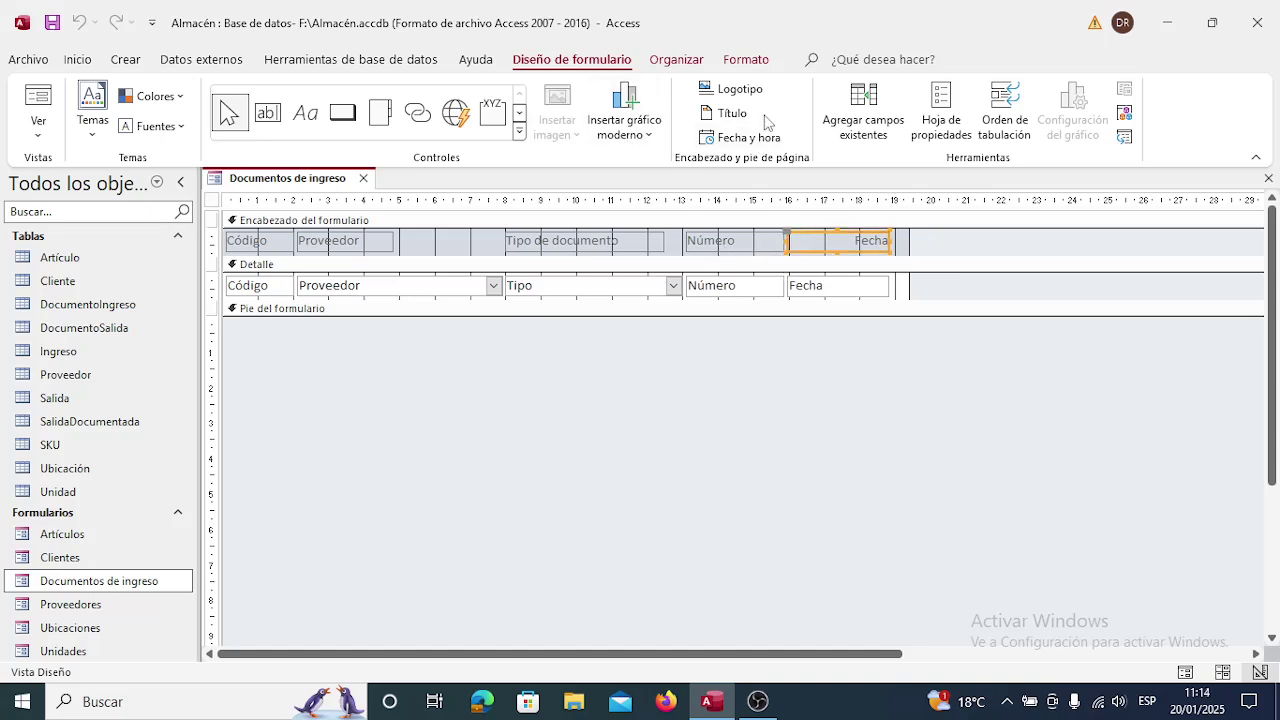
{"action": "left_click", "coordinate": [740, 61]}
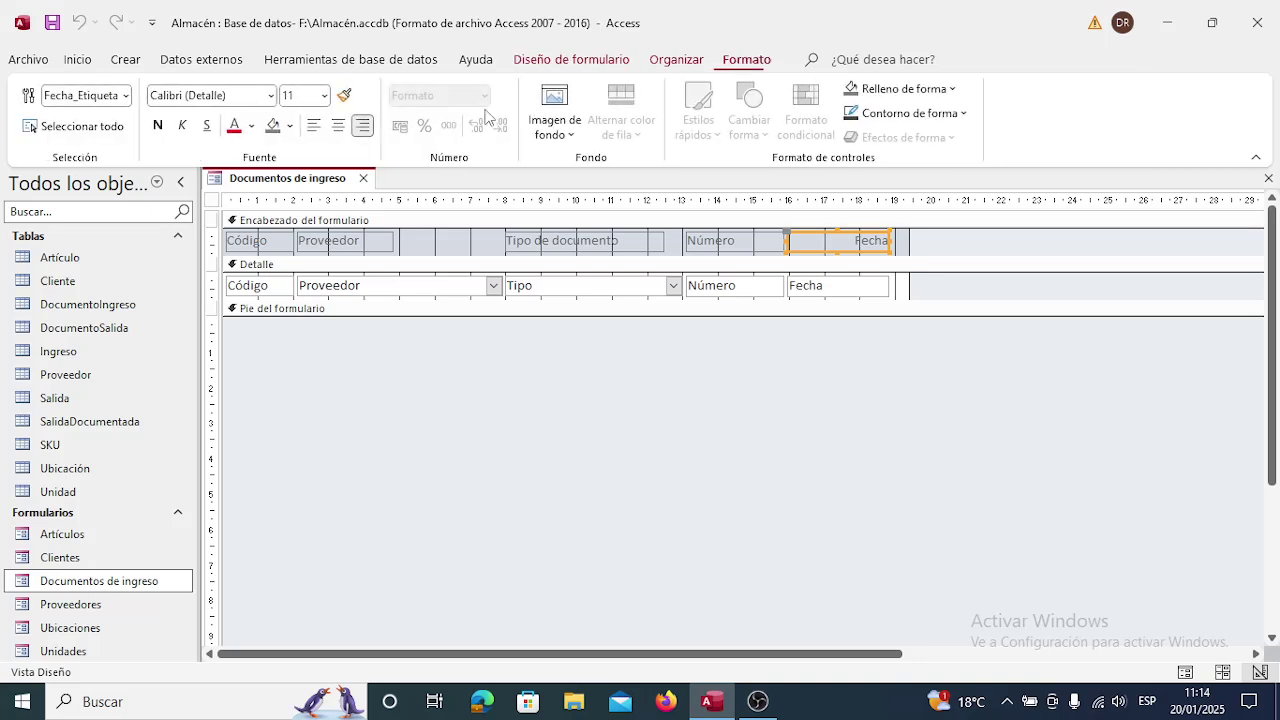
{"action": "left_click", "coordinate": [313, 125]}
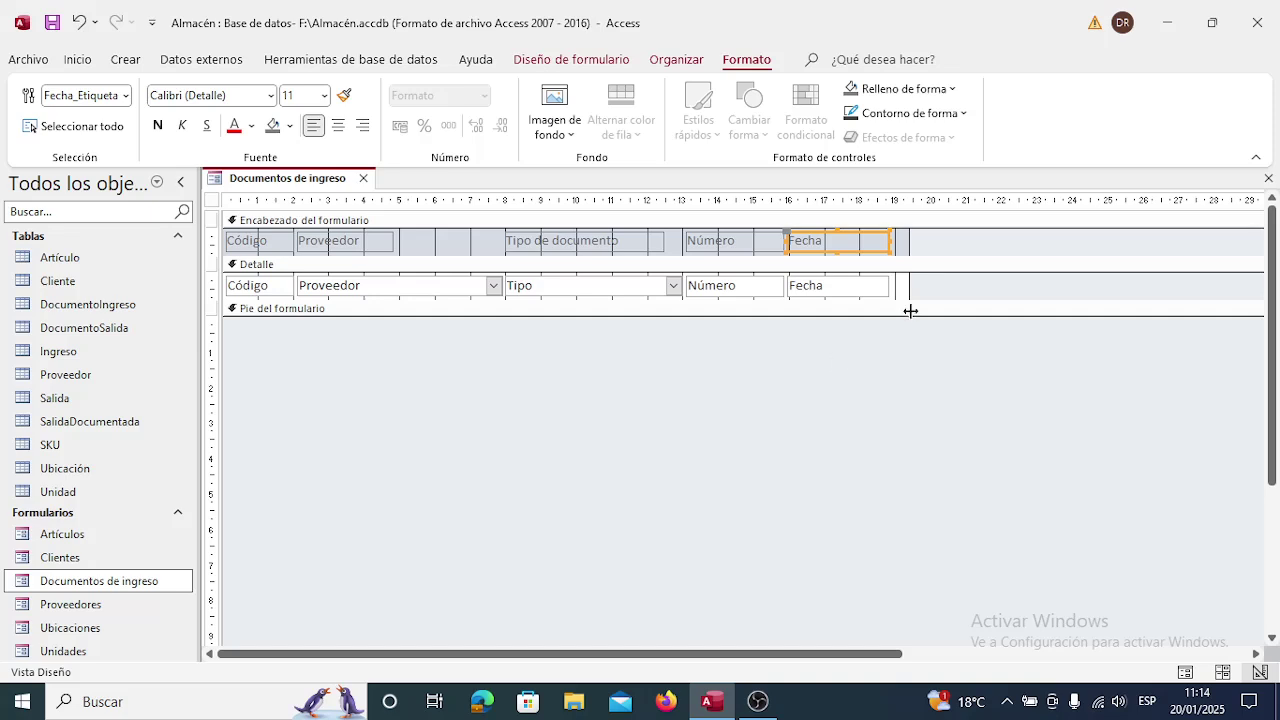
{"action": "left_click_drag", "start_coordinate": [908, 287], "coordinate": [892, 291]}
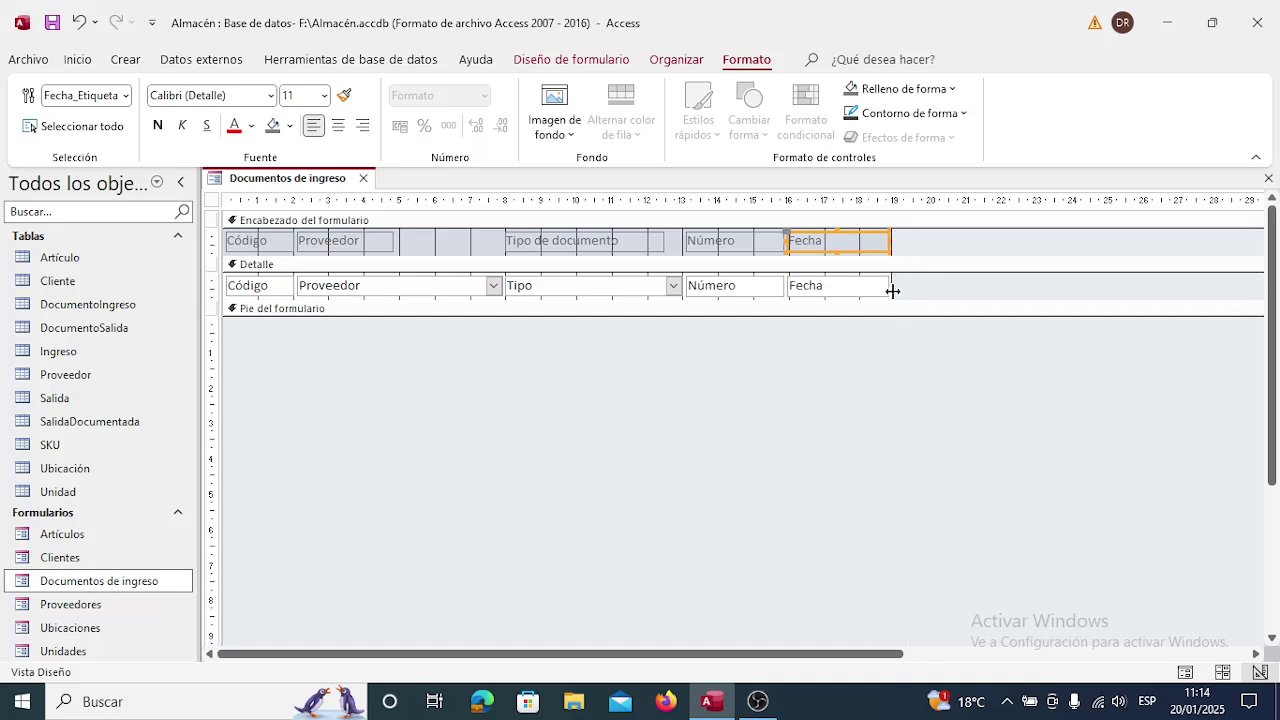
{"action": "left_click", "coordinate": [868, 384]}
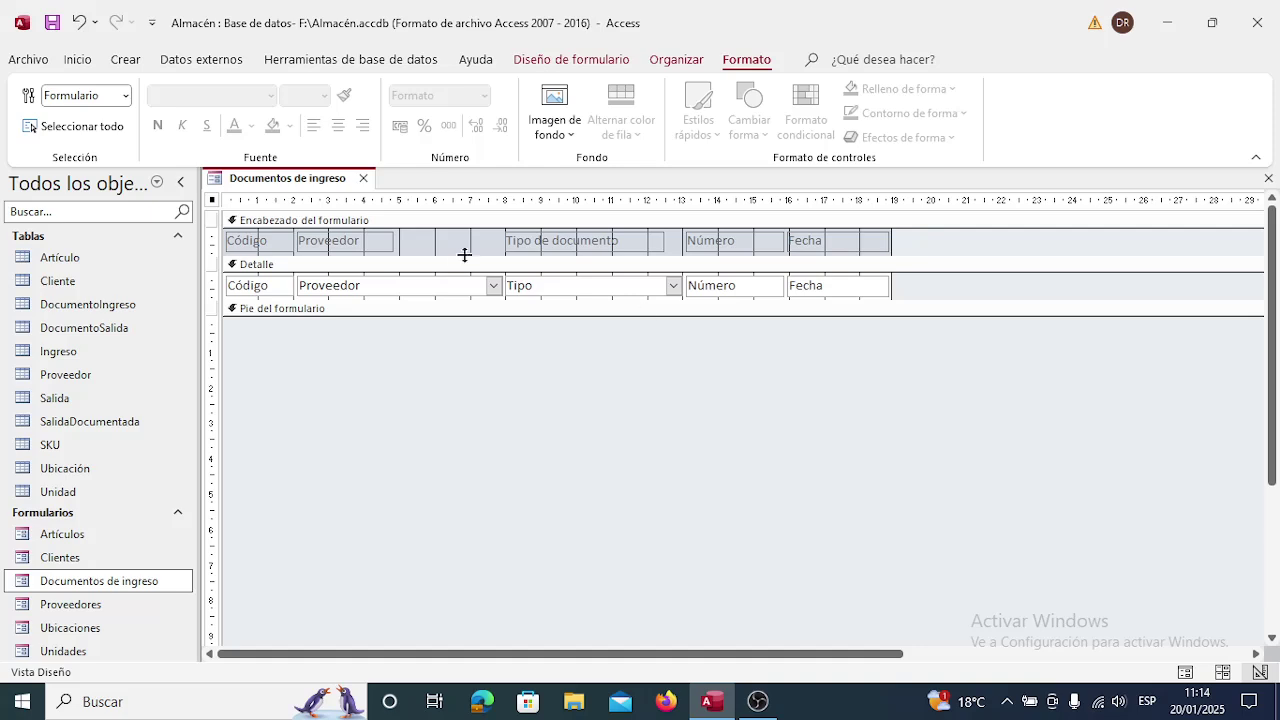
{"action": "left_click", "coordinate": [363, 178]}
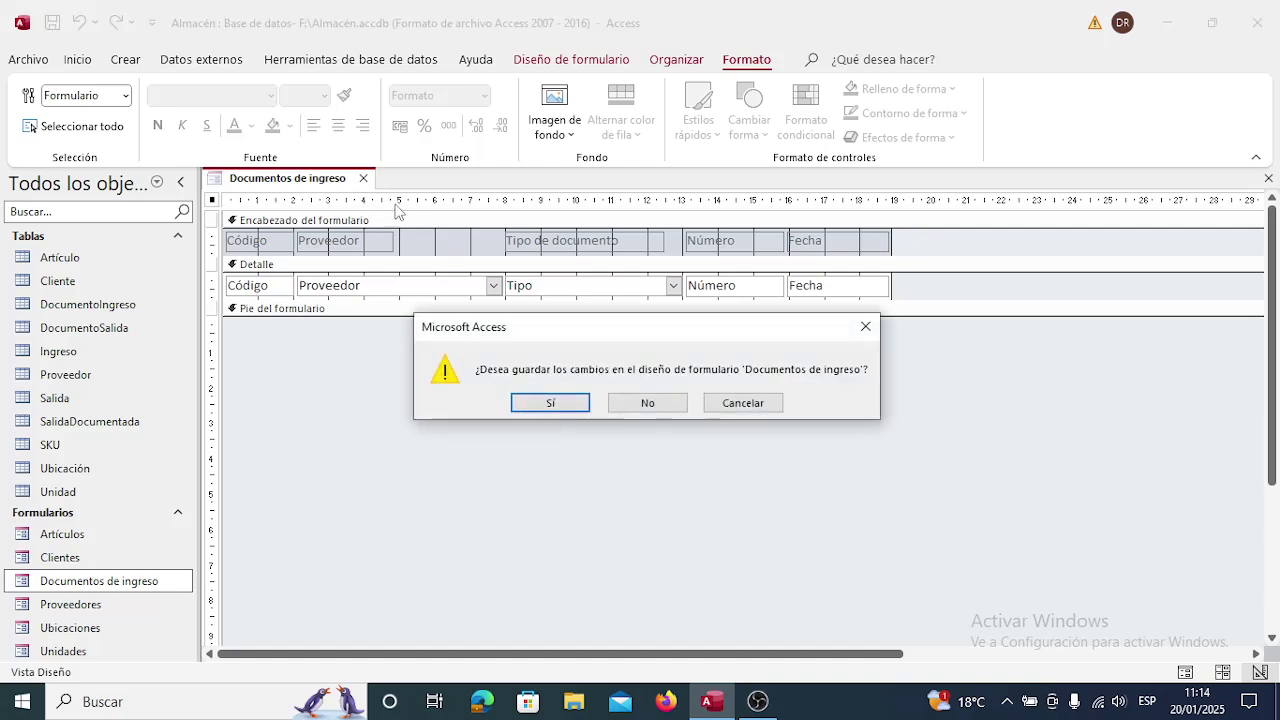
{"action": "left_click", "coordinate": [575, 403]}
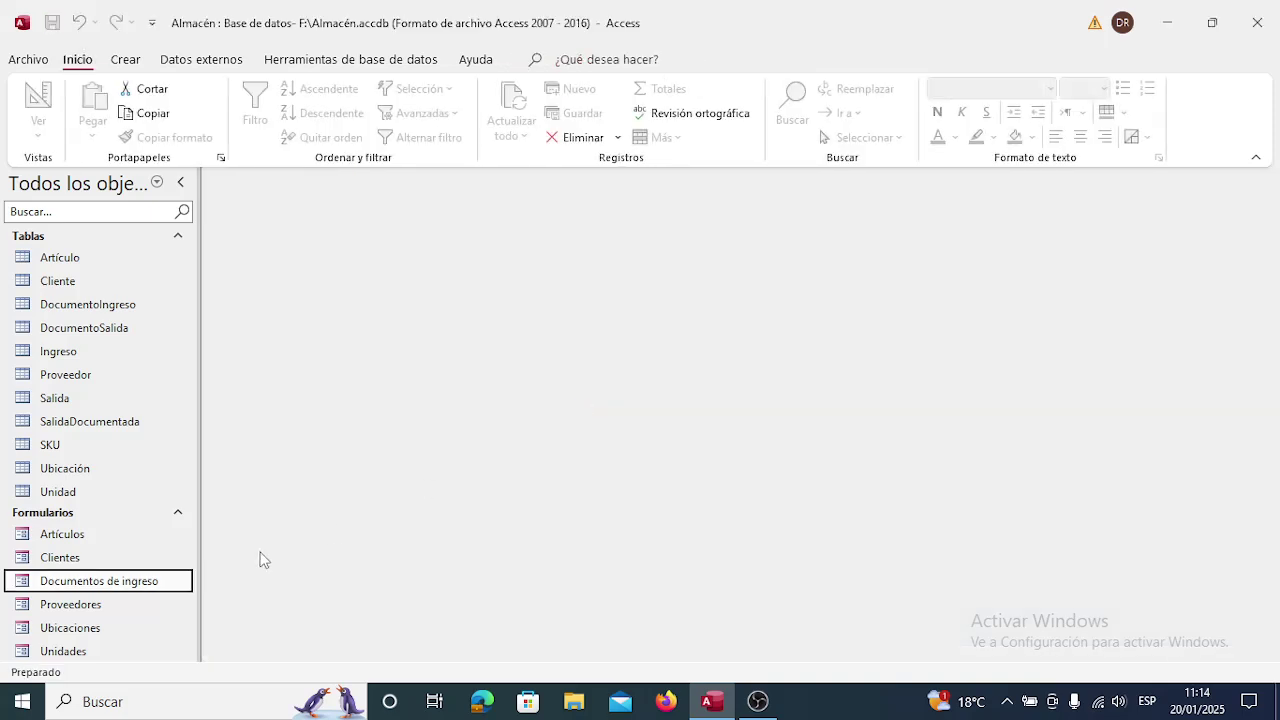
Enter record 1: La Papelera, Factura, number 12, dated 20/01/2025, and save it.
{"action": "double_click", "coordinate": [166, 580]}
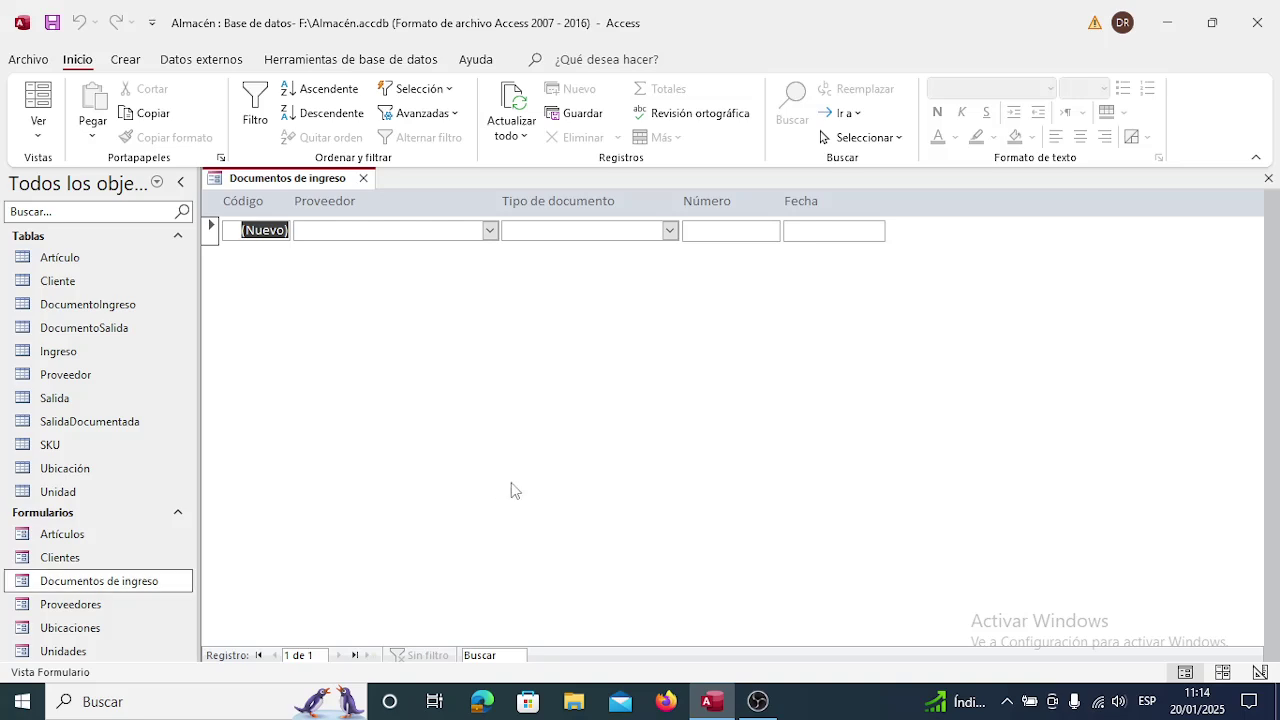
{"action": "left_click", "coordinate": [490, 231]}
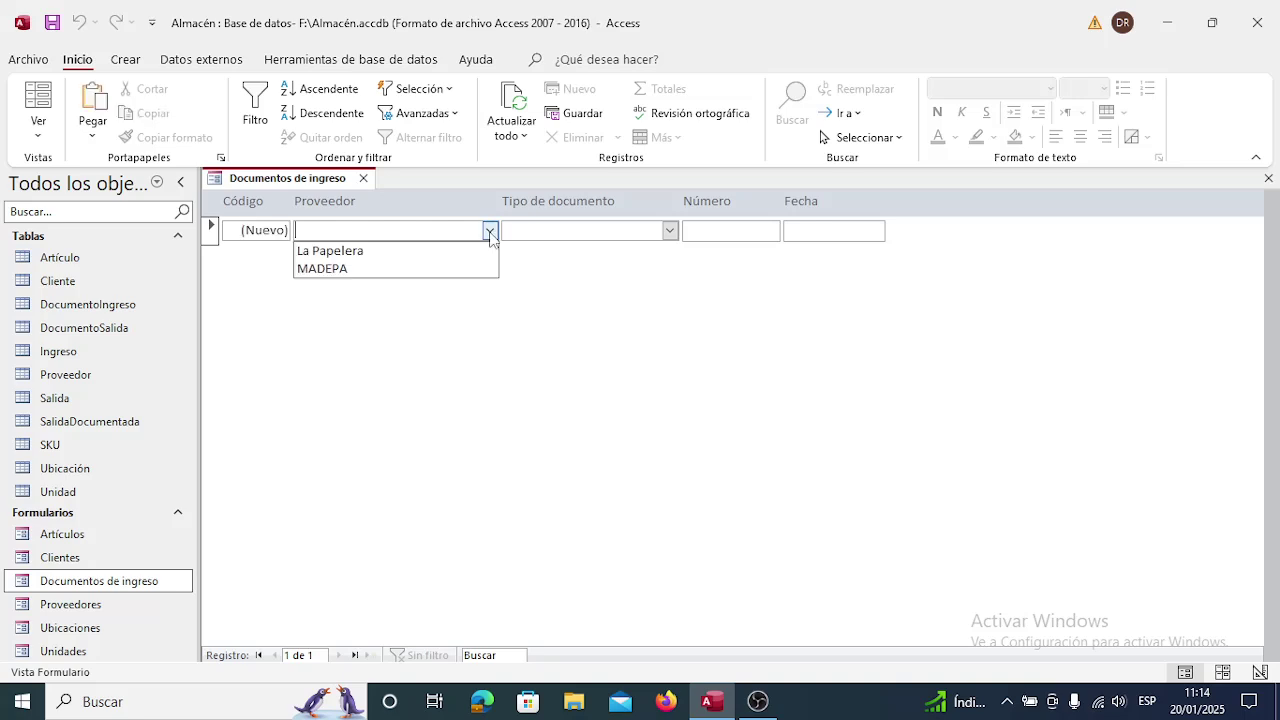
{"action": "left_click", "coordinate": [472, 254]}
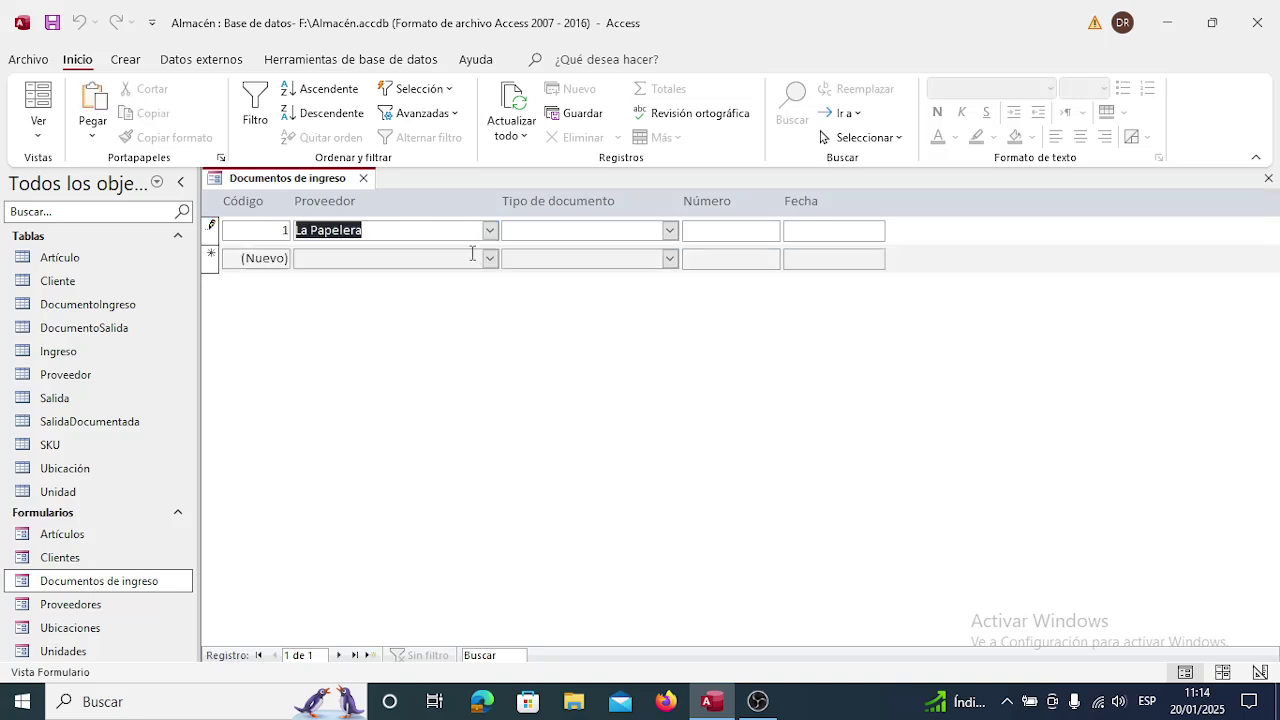
{"action": "left_click", "coordinate": [670, 232]}
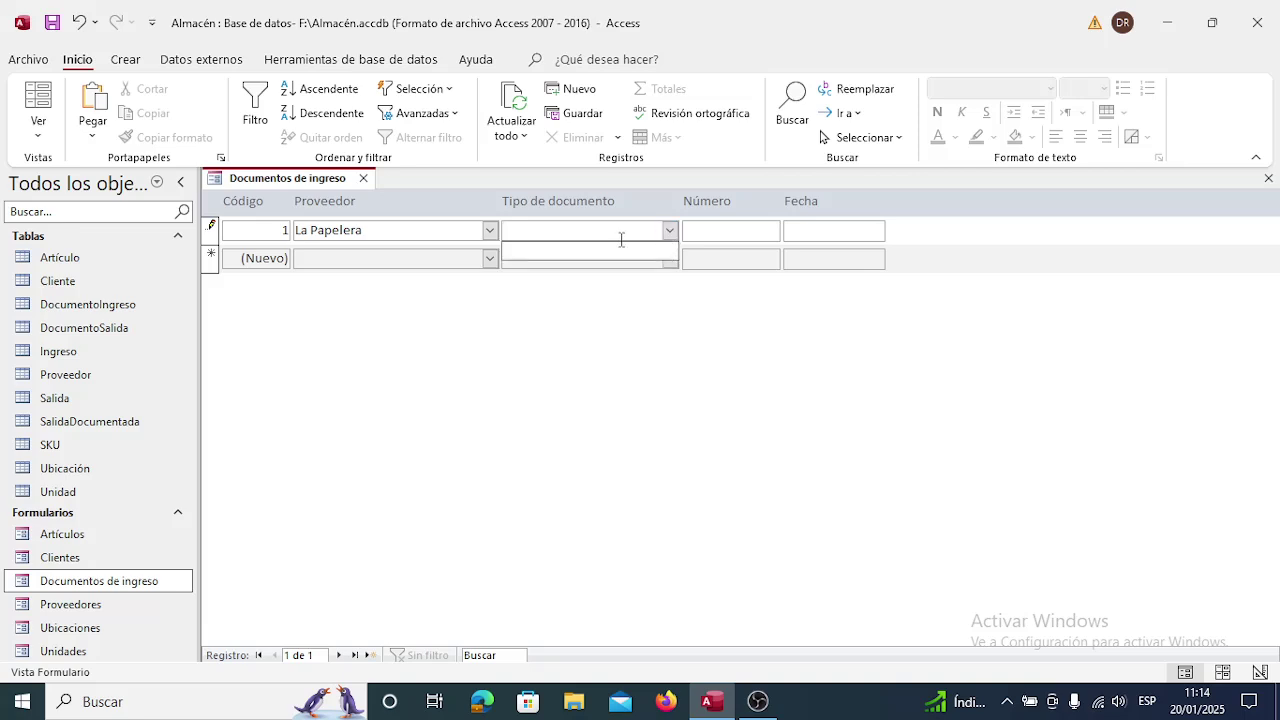
{"action": "type", "text": "Factura"}
{"action": "left_click", "coordinate": [716, 230]}
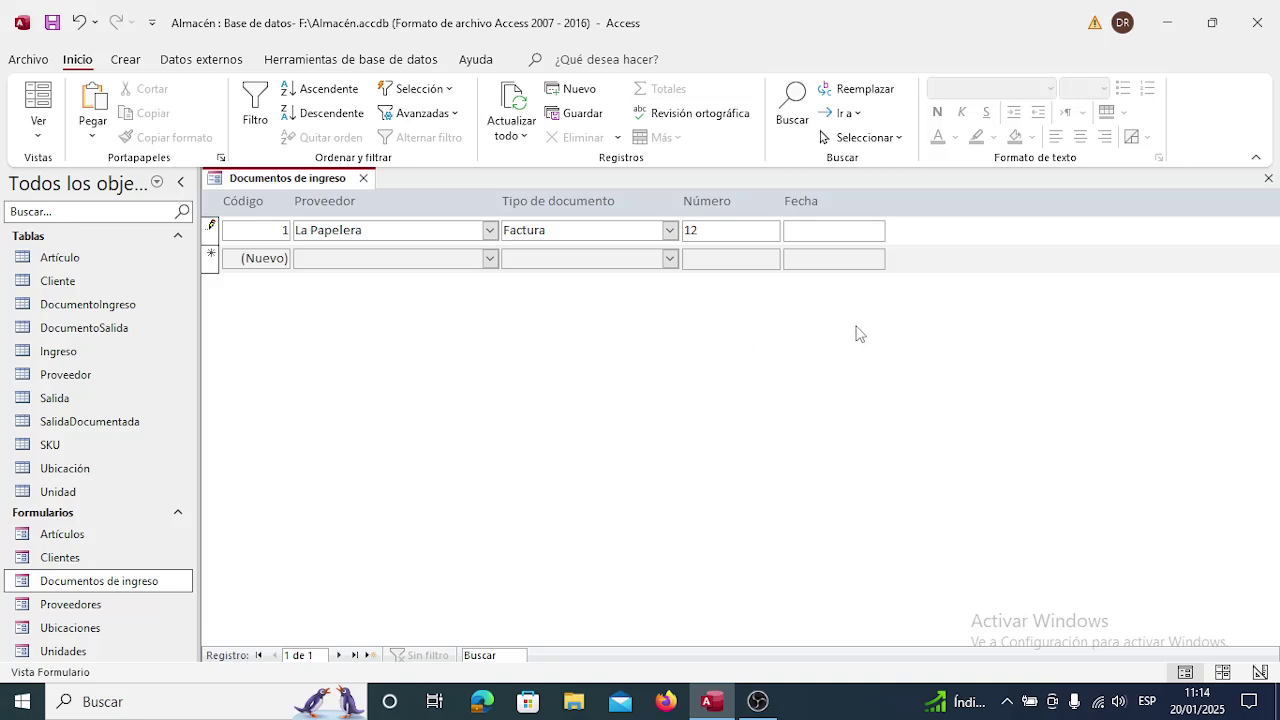
{"action": "left_click", "coordinate": [855, 230]}
{"action": "left_click", "coordinate": [895, 229]}
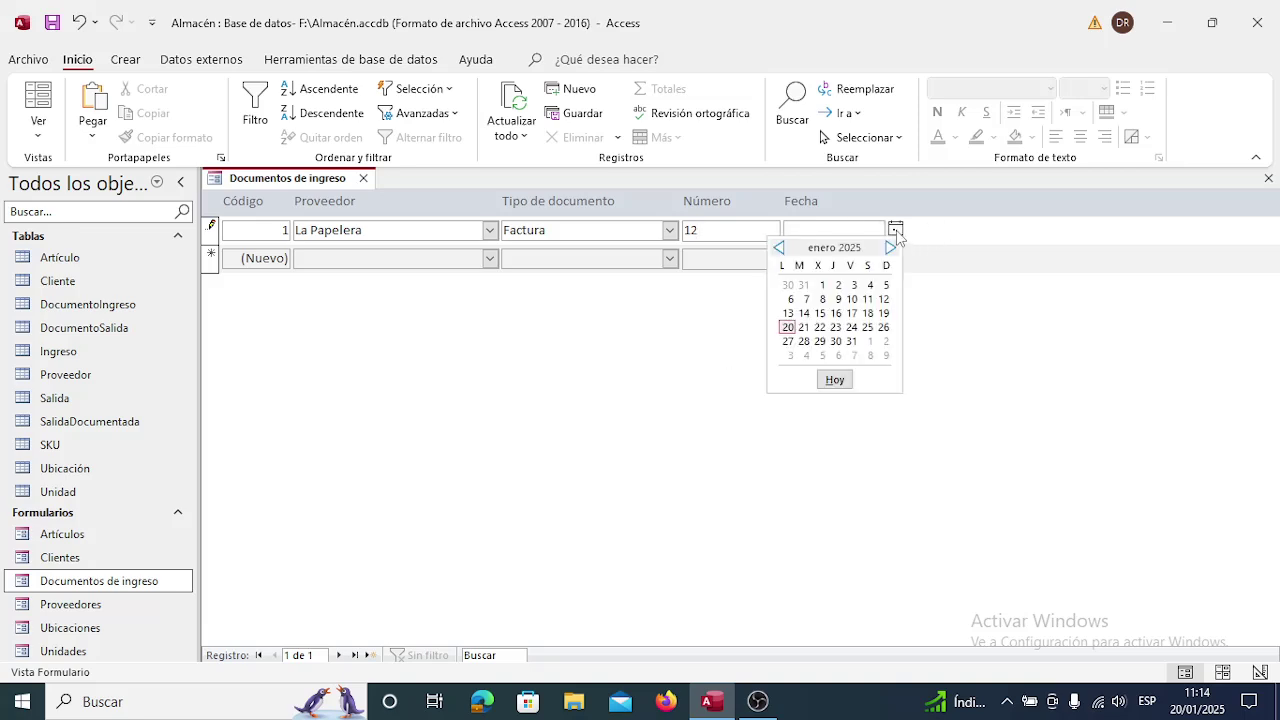
{"action": "left_click", "coordinate": [788, 327]}
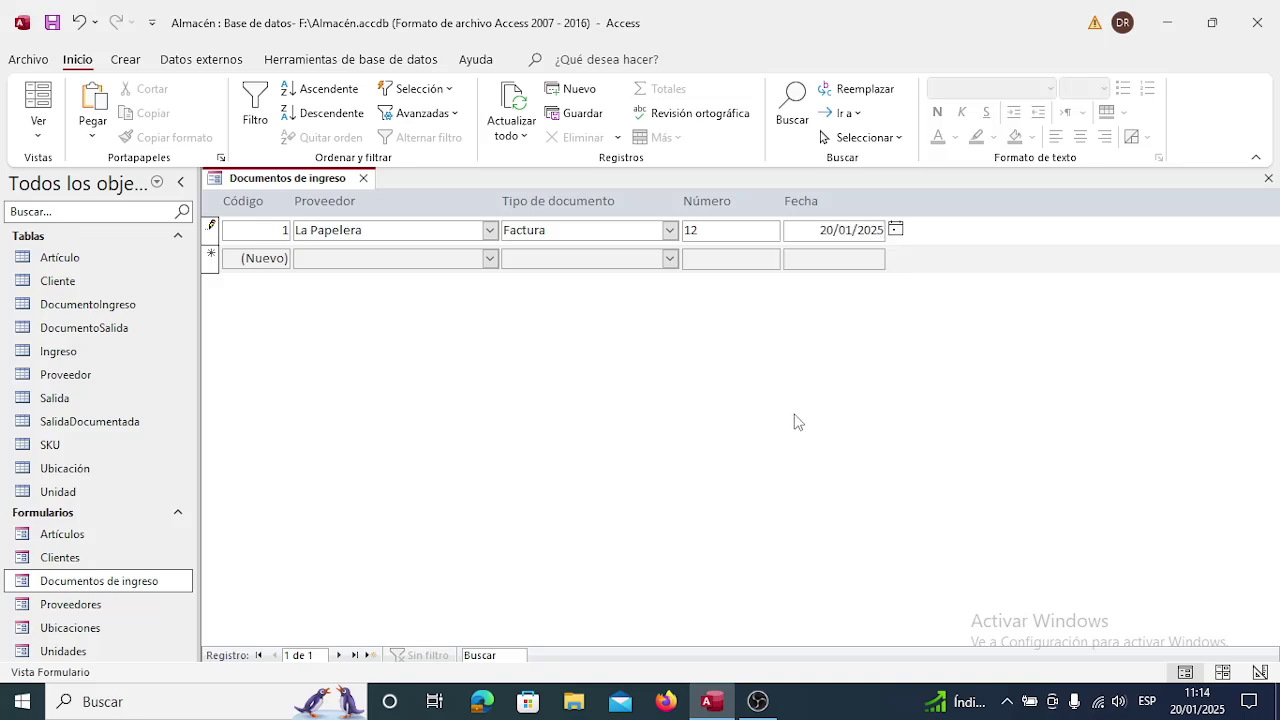
{"action": "left_click", "coordinate": [388, 262]}
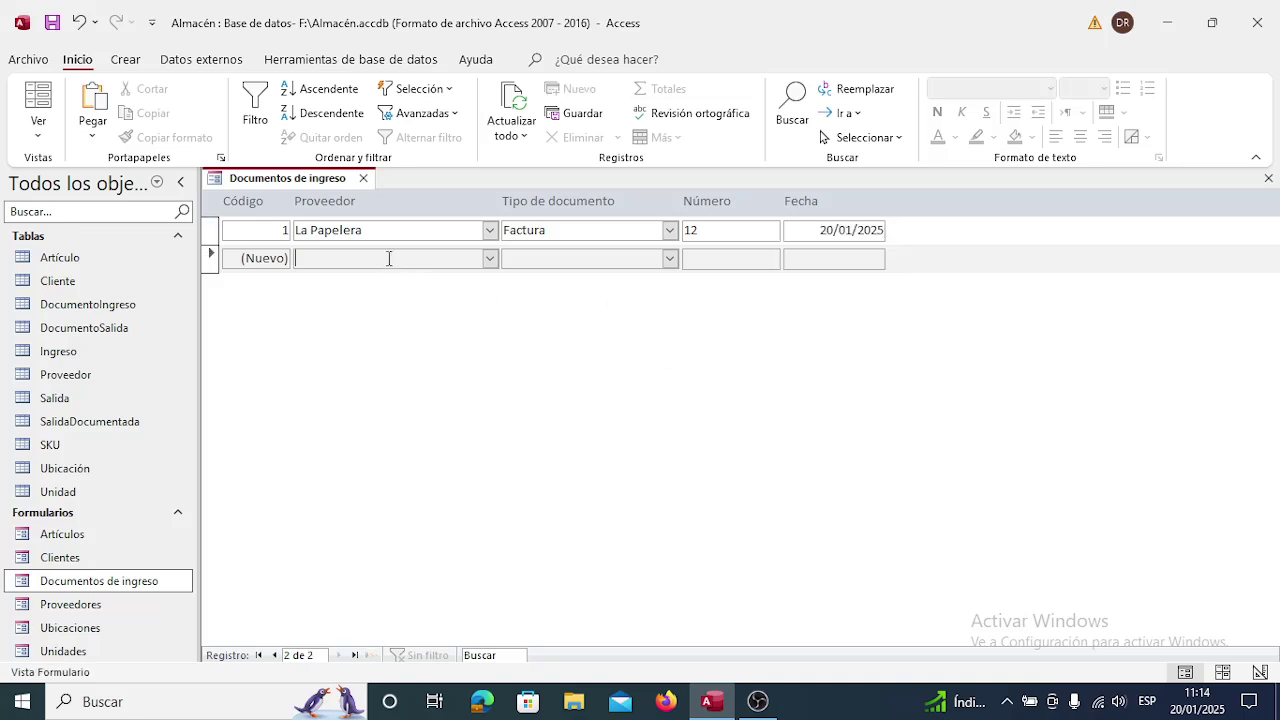
Confirm the new row's Tipo list now offers Factura, then close the form.
{"action": "left_click", "coordinate": [490, 260]}
{"action": "left_click", "coordinate": [490, 260]}
{"action": "left_click", "coordinate": [670, 260]}
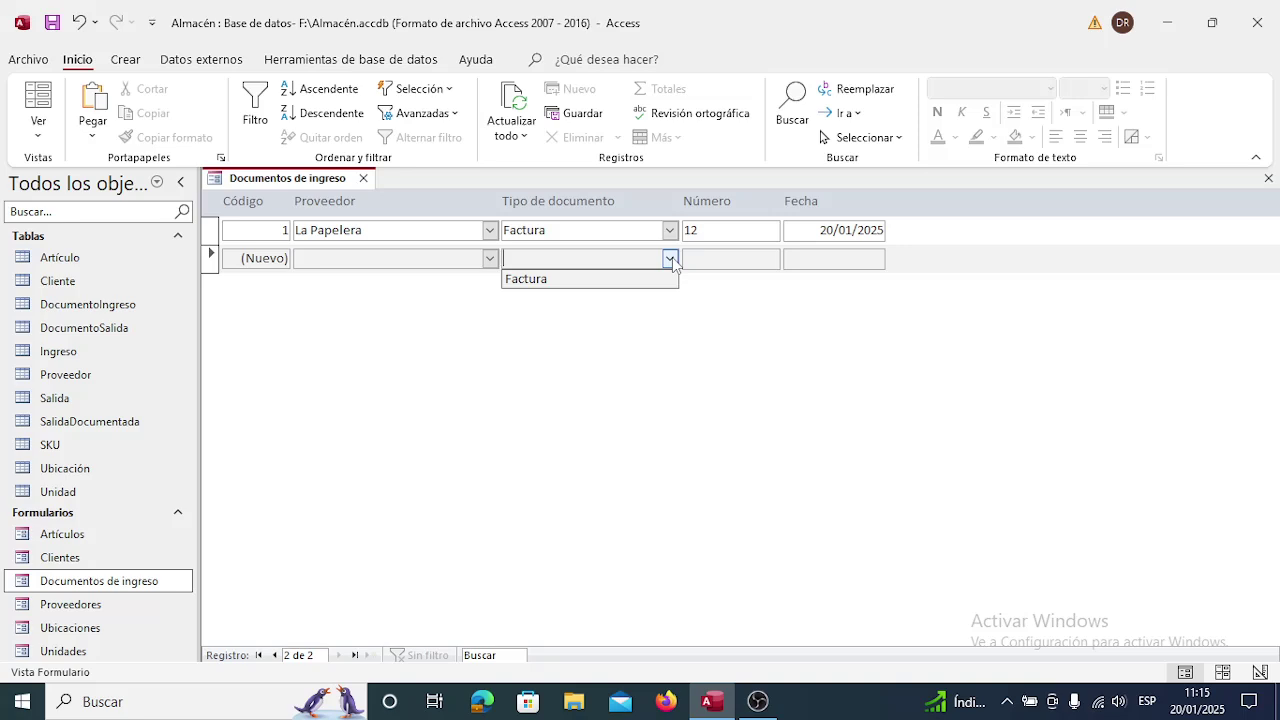
{"action": "left_click", "coordinate": [670, 260]}
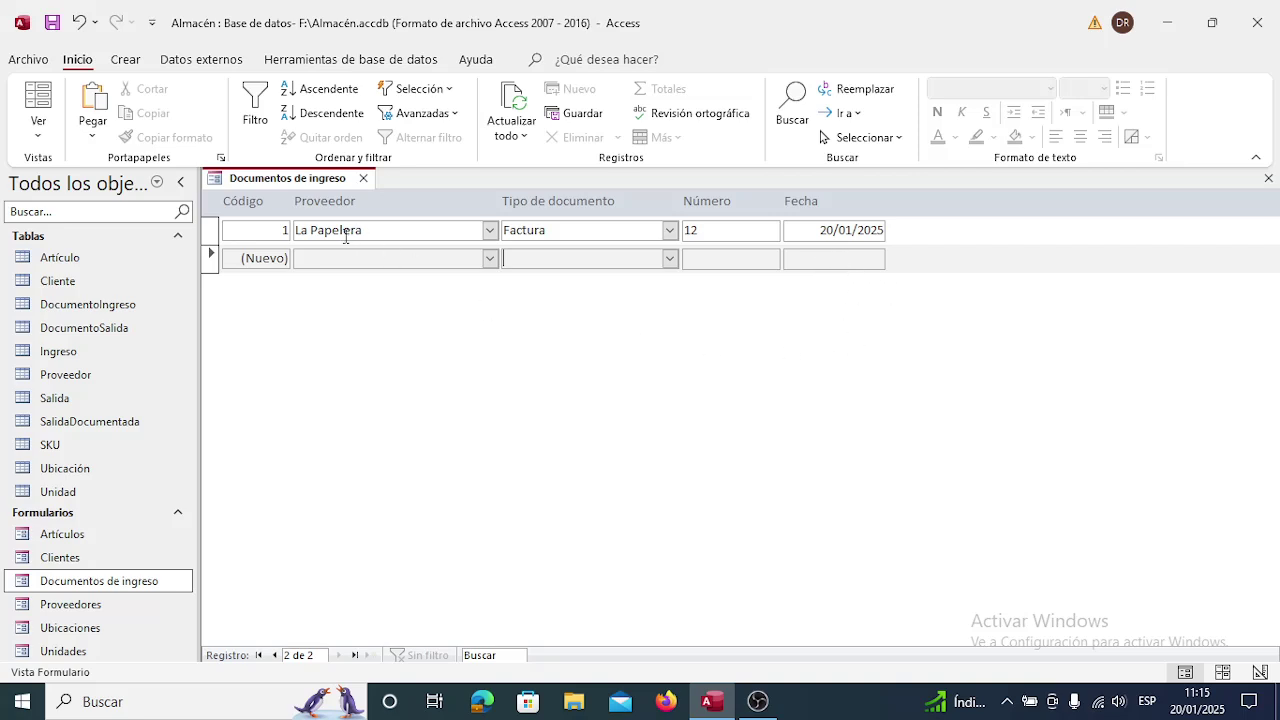
{"action": "left_click", "coordinate": [363, 179]}
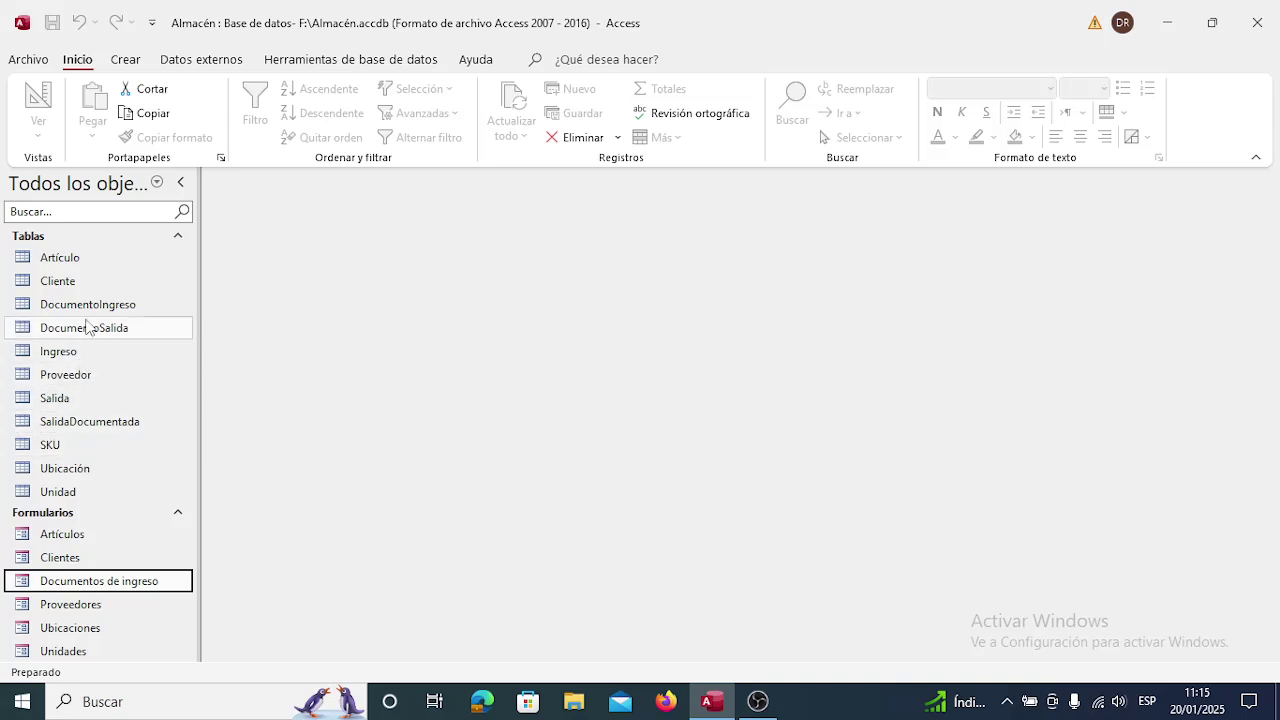
{"action": "double_click", "coordinate": [85, 305]}
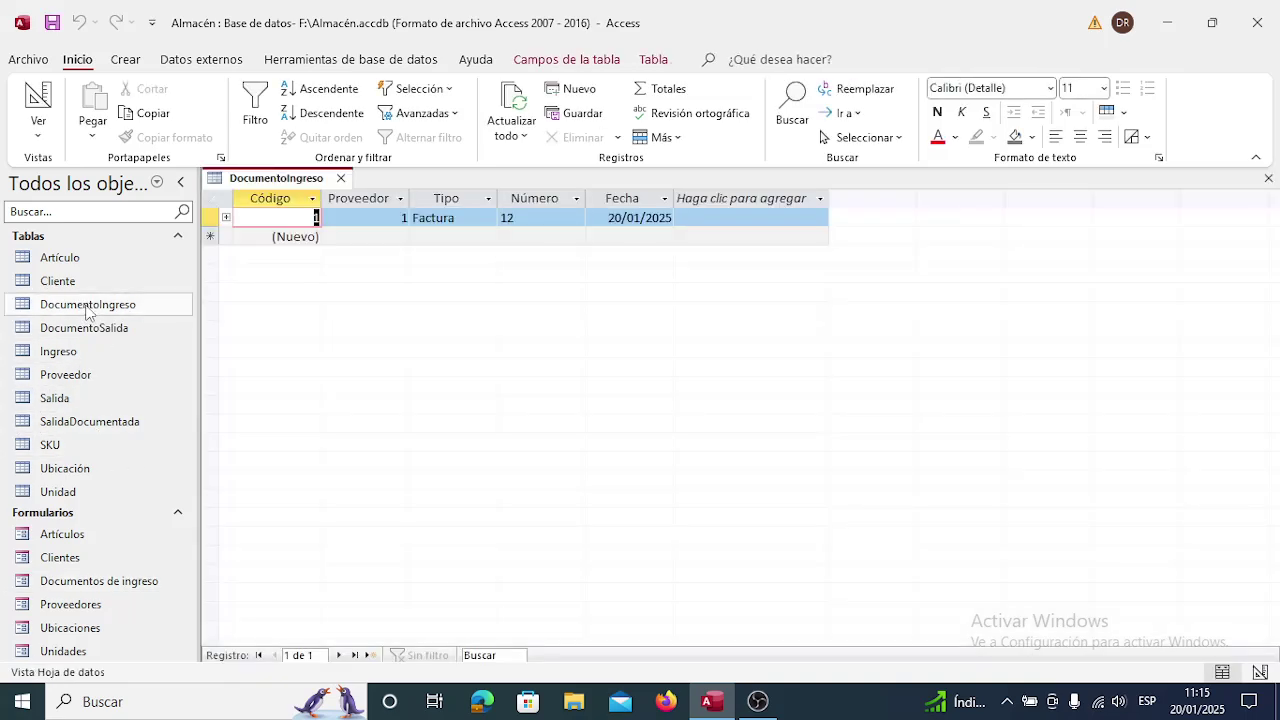
{"action": "key", "text": "Tab"}
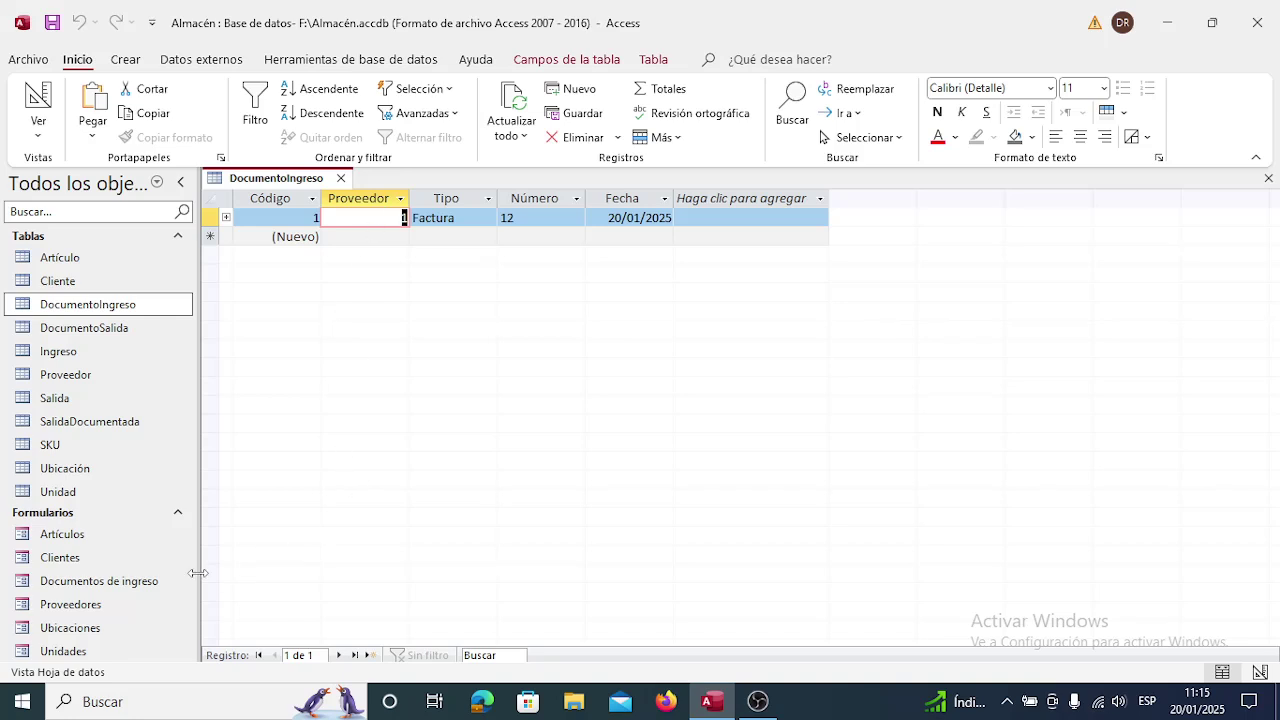
{"action": "double_click", "coordinate": [65, 606]}
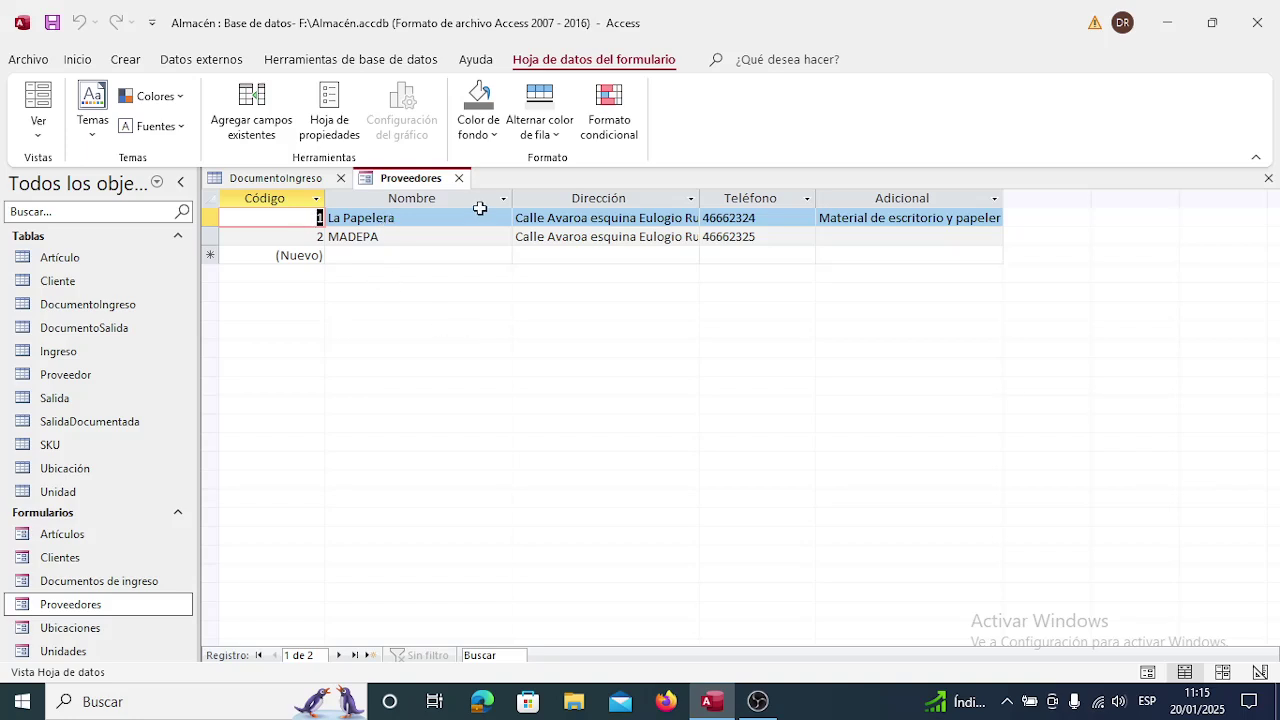
{"action": "left_click", "coordinate": [459, 178]}
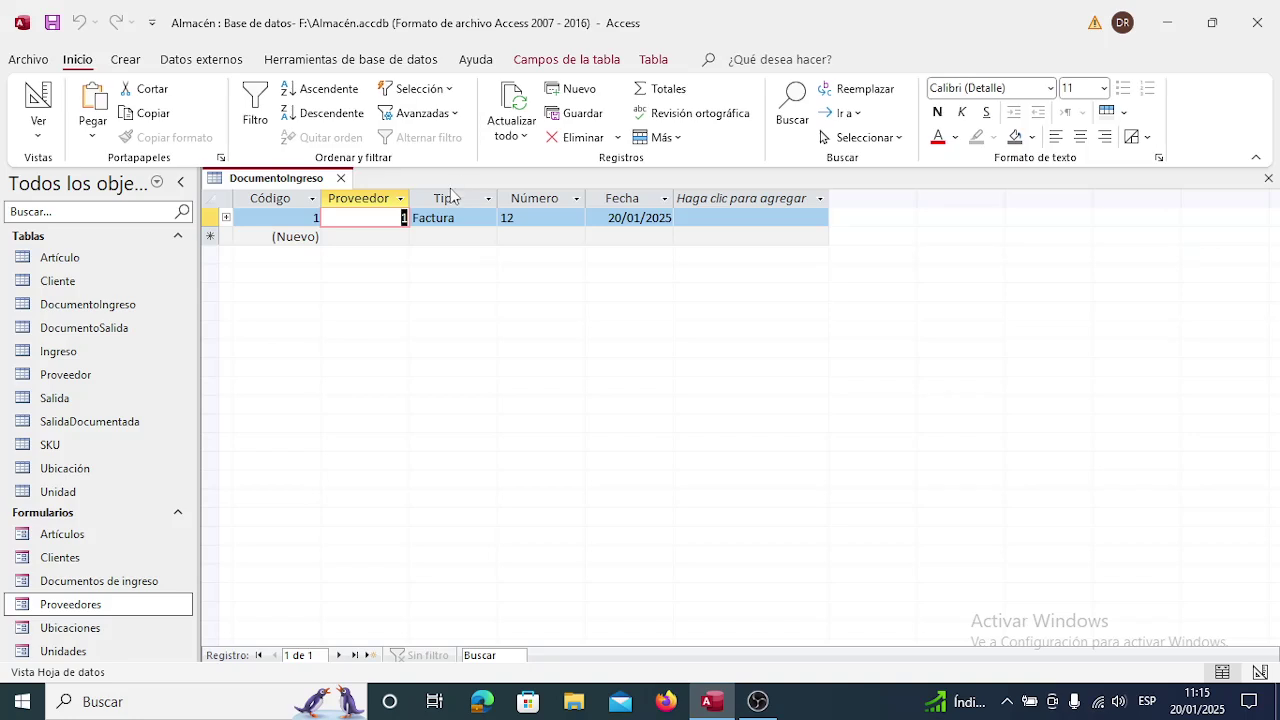
{"action": "double_click", "coordinate": [118, 582]}
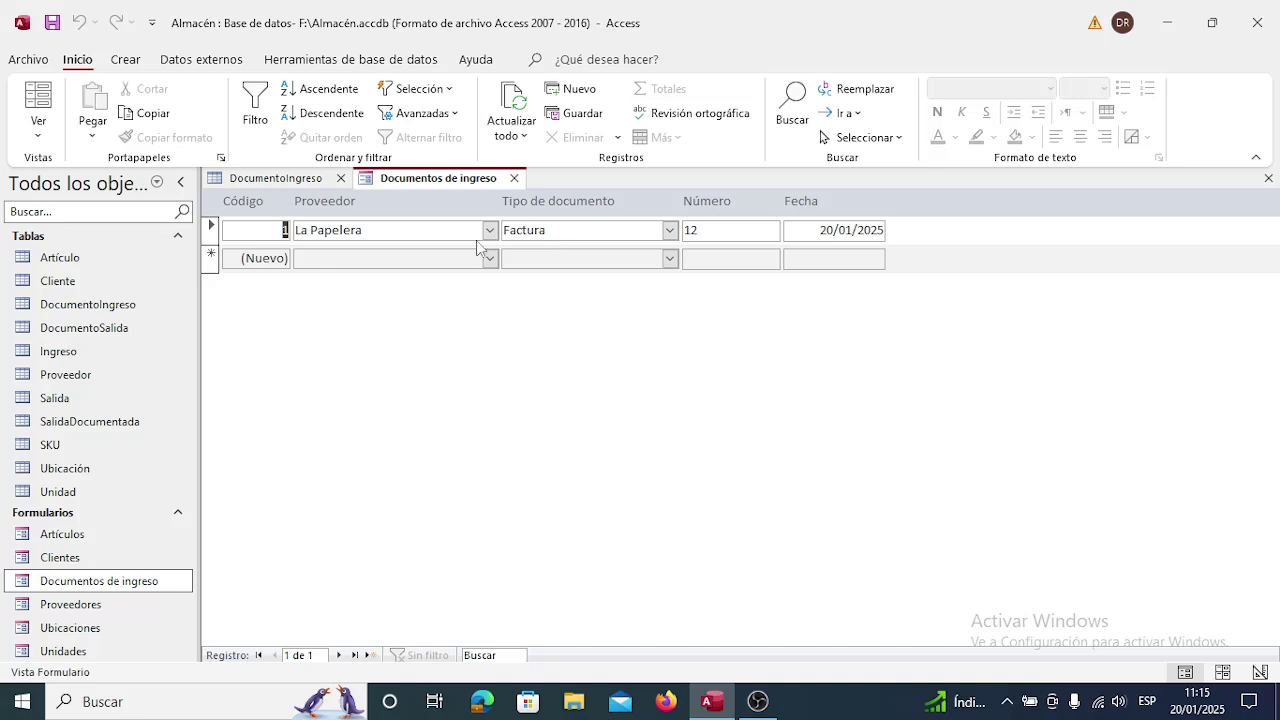
{"action": "left_click", "coordinate": [514, 179]}
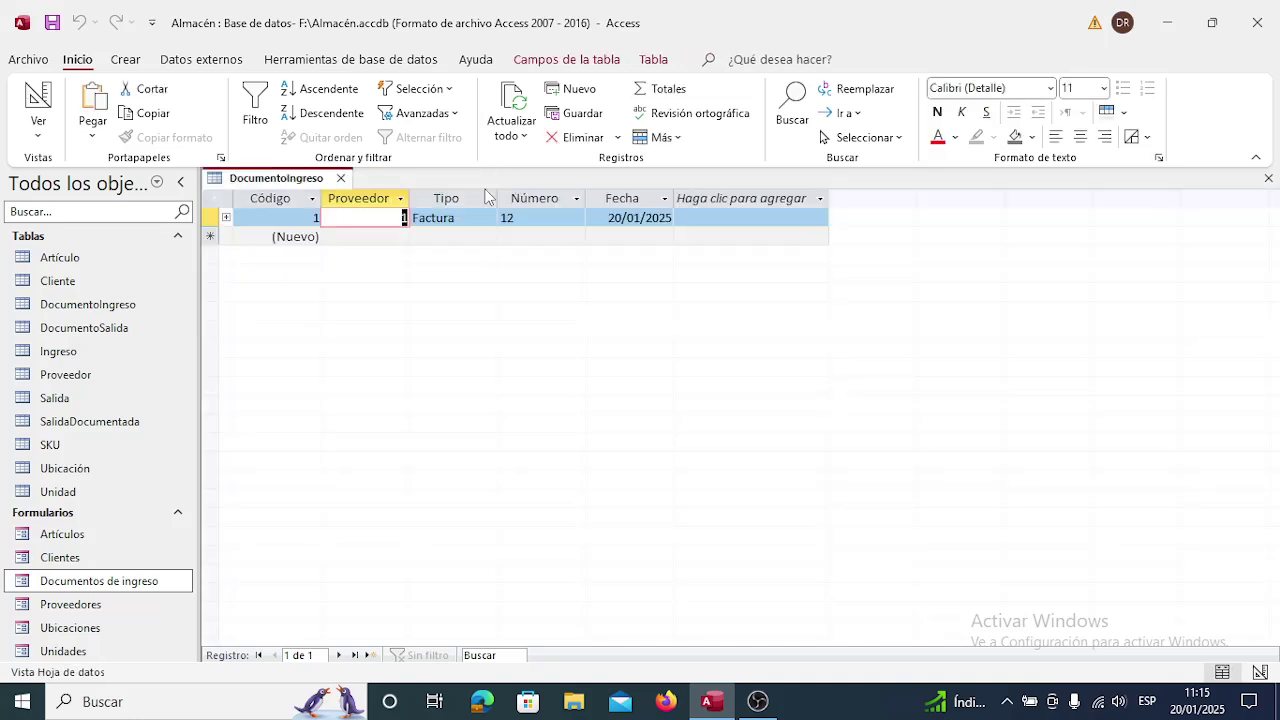
{"action": "left_click", "coordinate": [341, 178]}
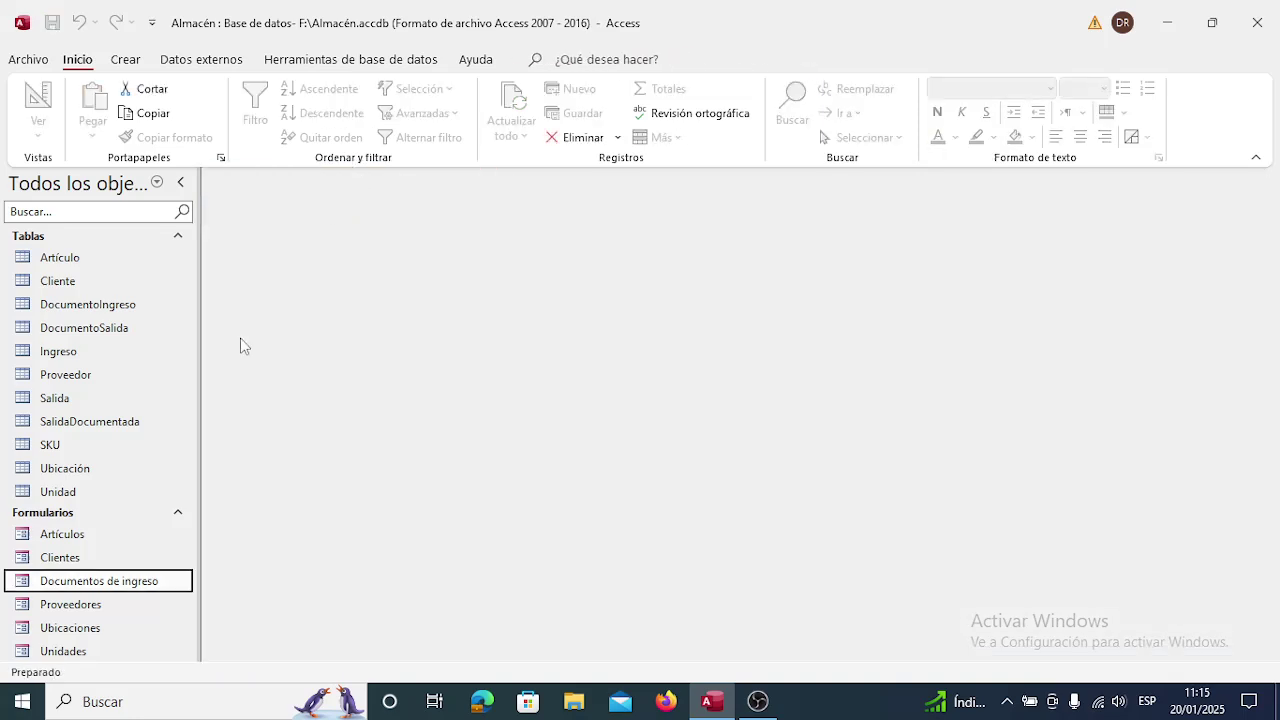
Reopen Documentos de ingreso in Design view with the Proveedor combo's property sheet.
{"action": "right_click", "coordinate": [142, 585]}
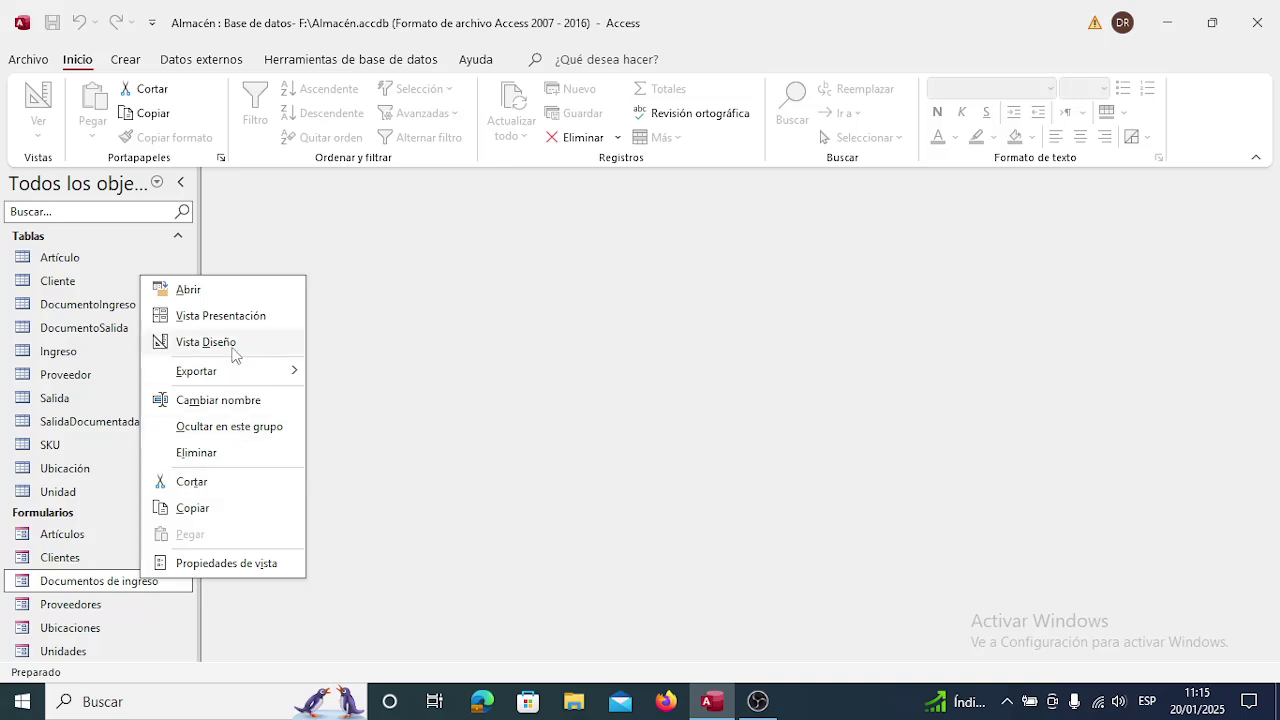
{"action": "left_click", "coordinate": [233, 344]}
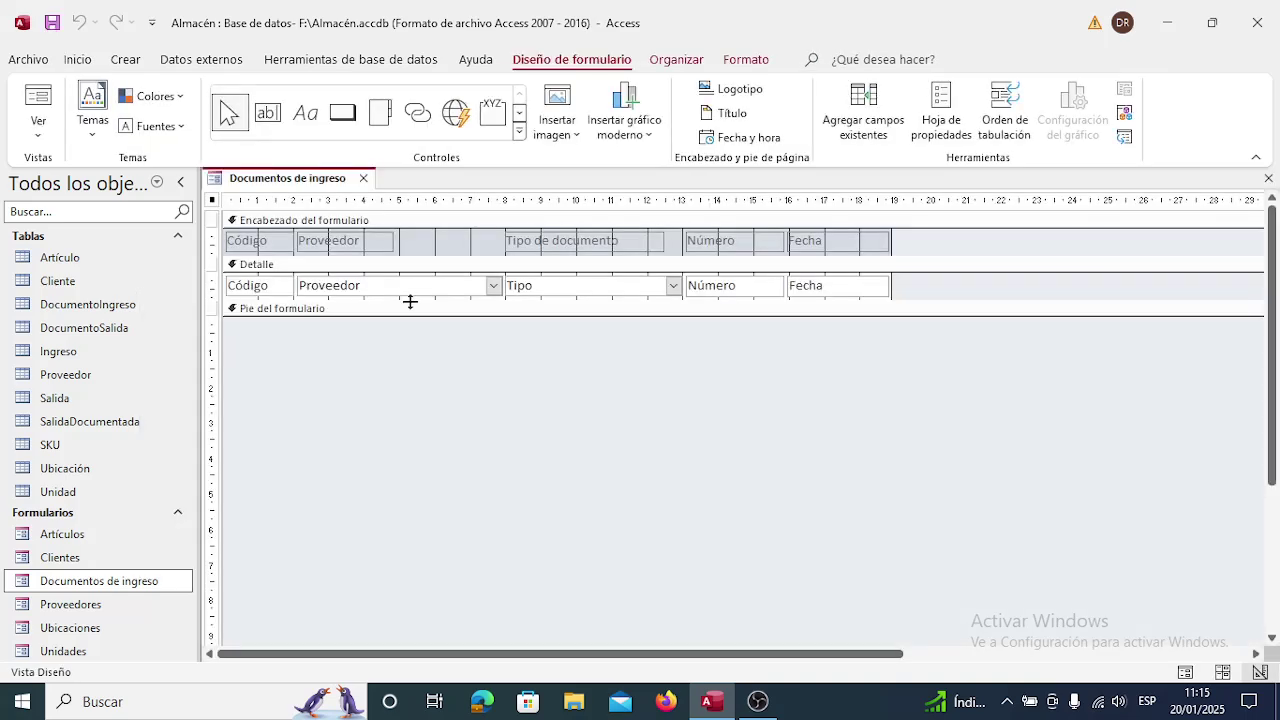
{"action": "left_click", "coordinate": [414, 287]}
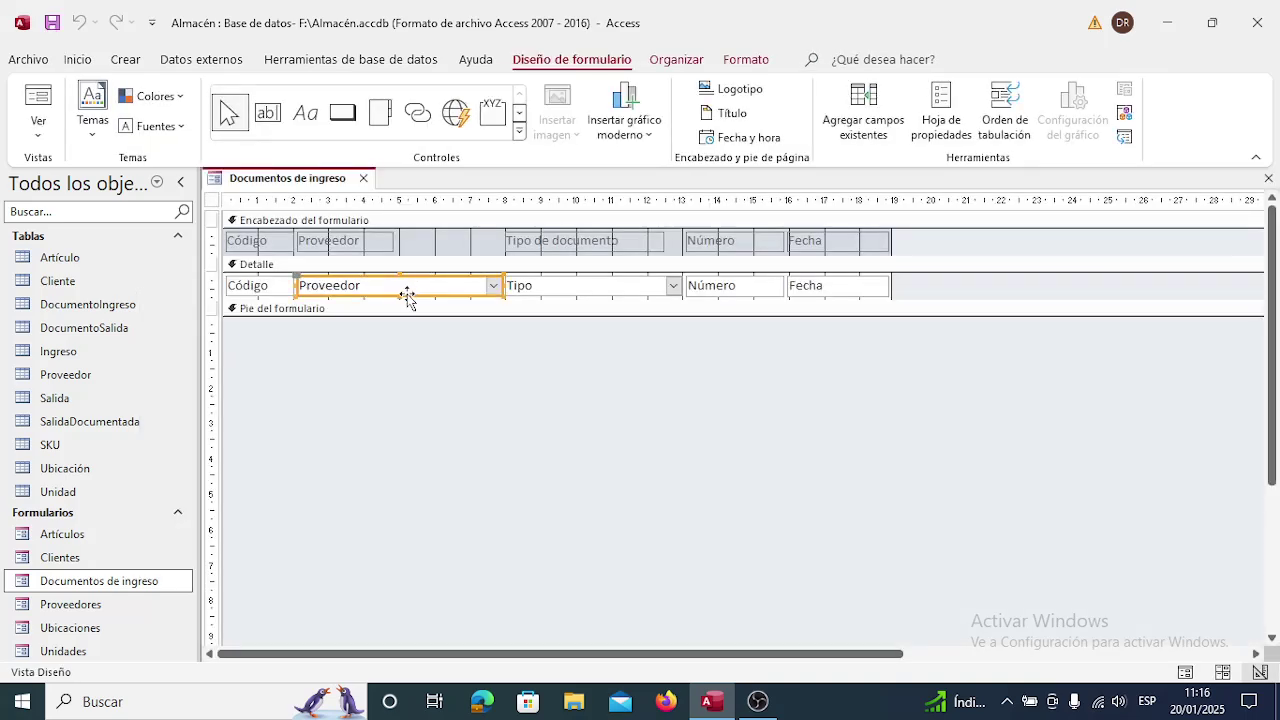
{"action": "right_click", "coordinate": [408, 298]}
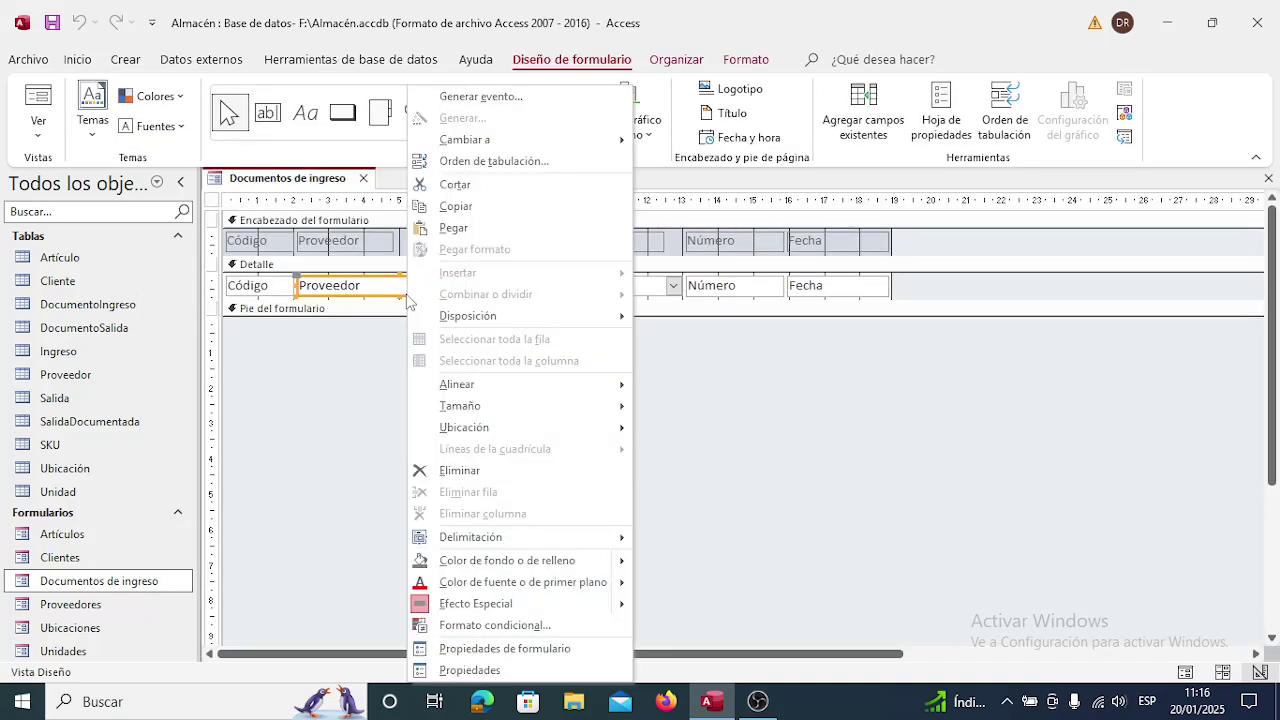
{"action": "left_click", "coordinate": [470, 670]}
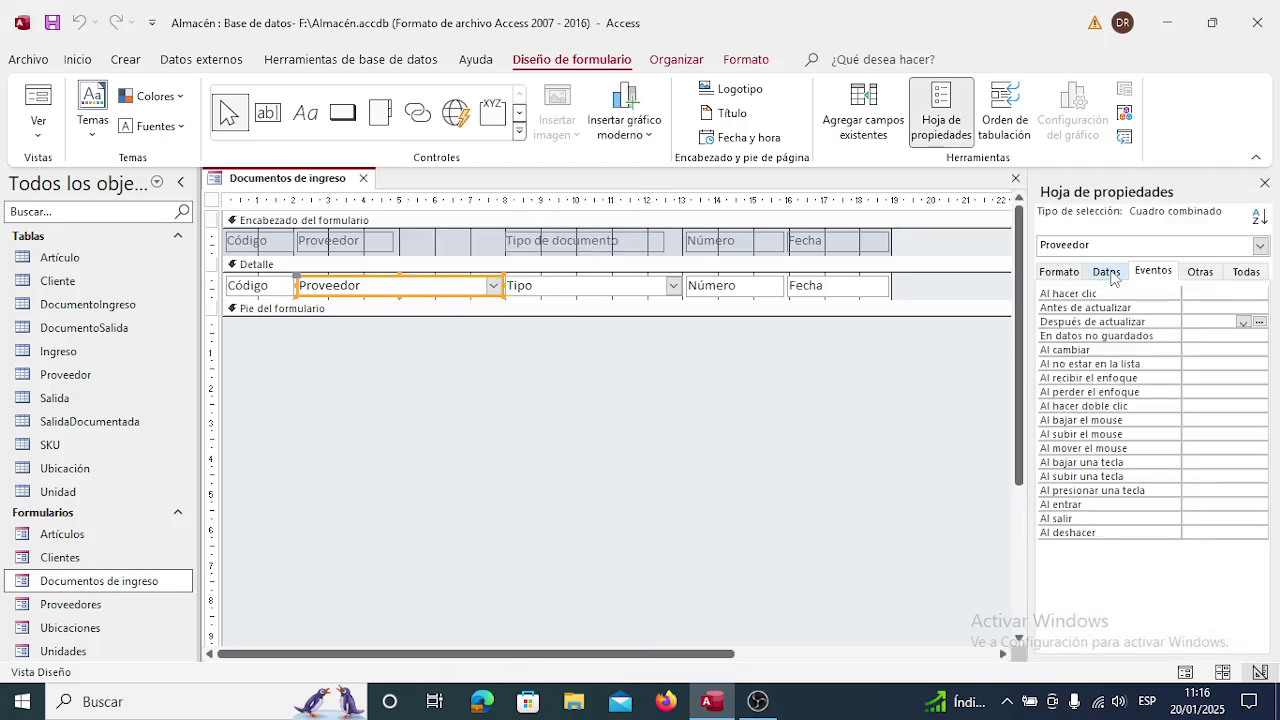
Review Proveedor's Número de columnas and its row source query in the builder.
{"action": "left_click", "coordinate": [1115, 278]}
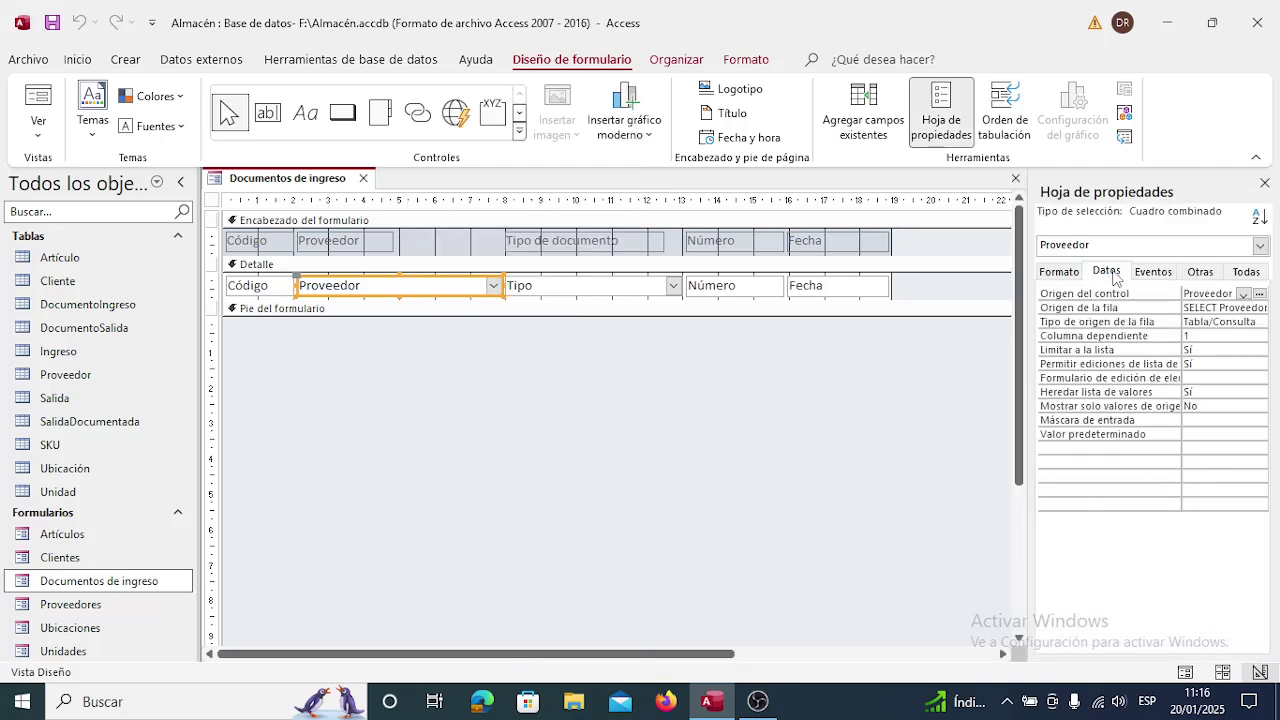
{"action": "left_click", "coordinate": [1210, 277]}
{"action": "left_click", "coordinate": [1060, 273]}
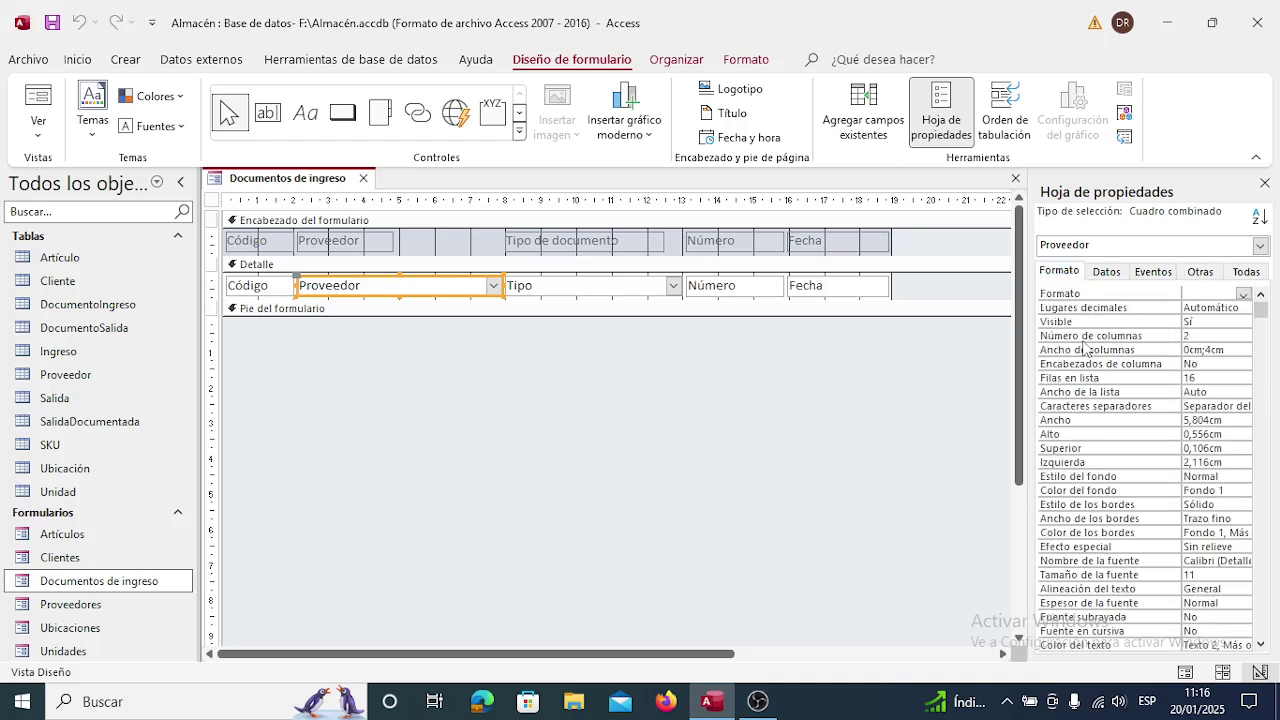
{"action": "left_click", "coordinate": [1201, 337]}
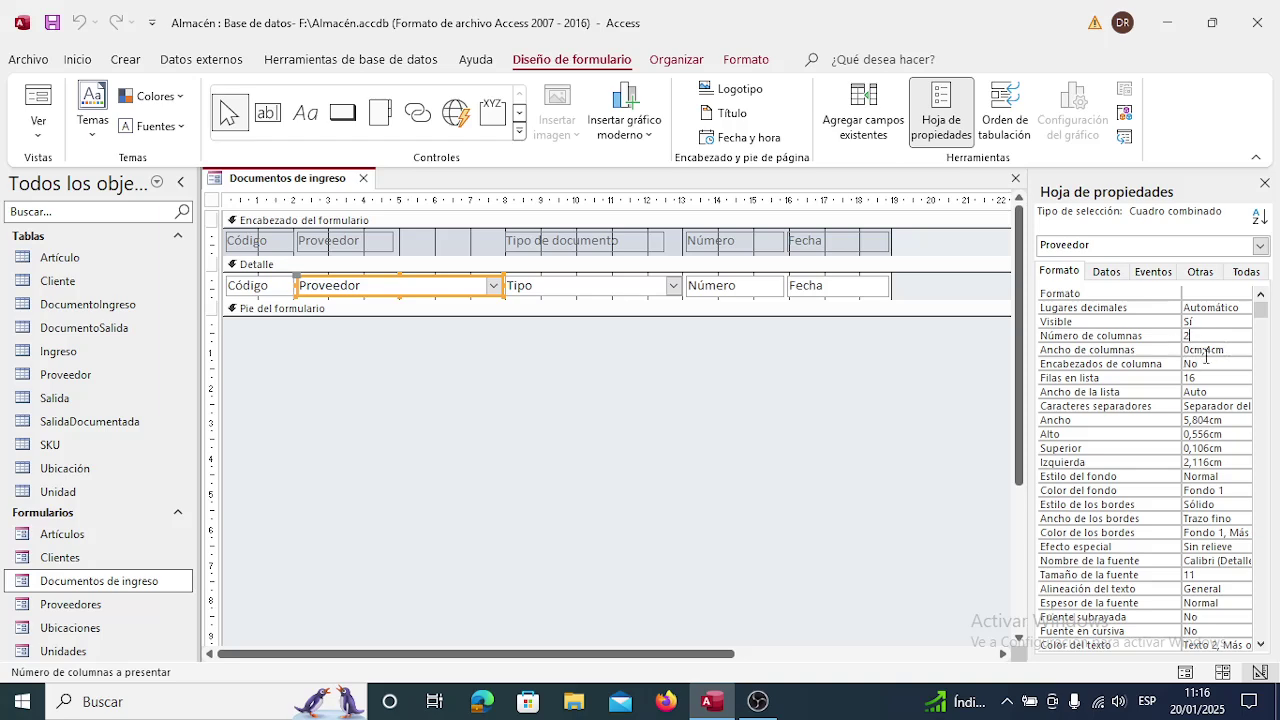
{"action": "left_click", "coordinate": [1105, 276]}
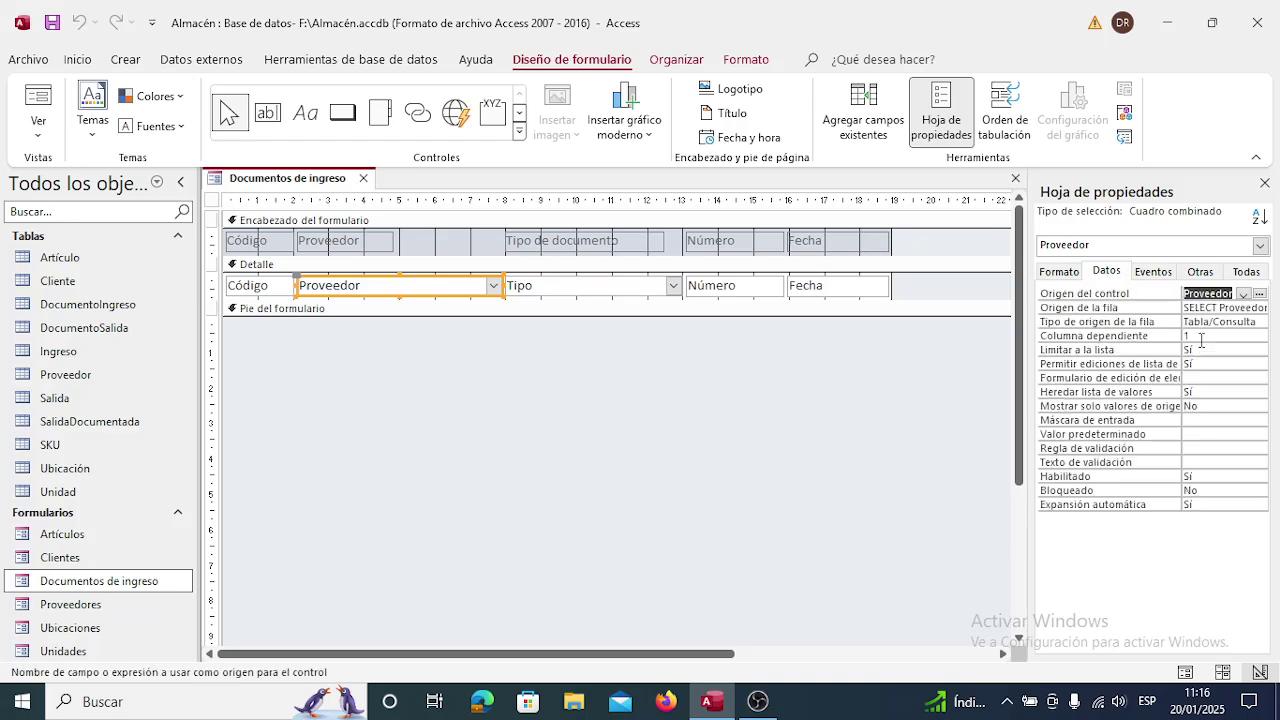
{"action": "left_click", "coordinate": [1210, 307]}
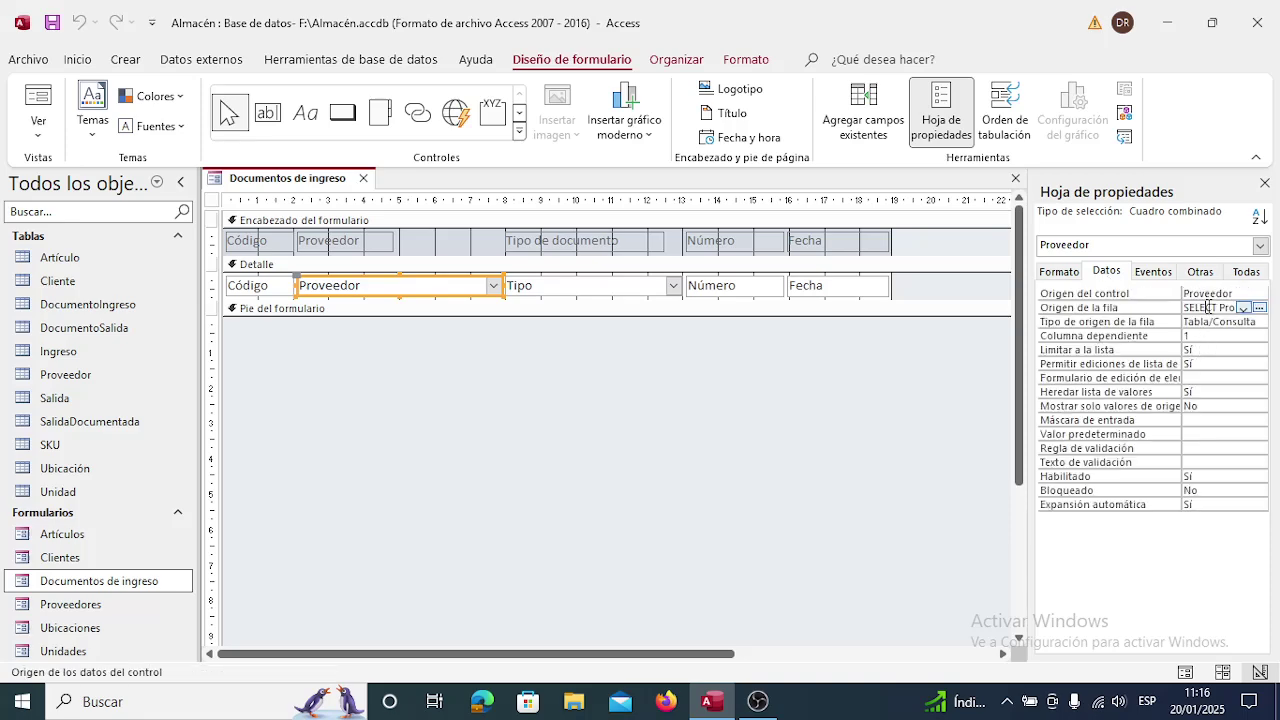
{"action": "left_click", "coordinate": [1261, 307]}
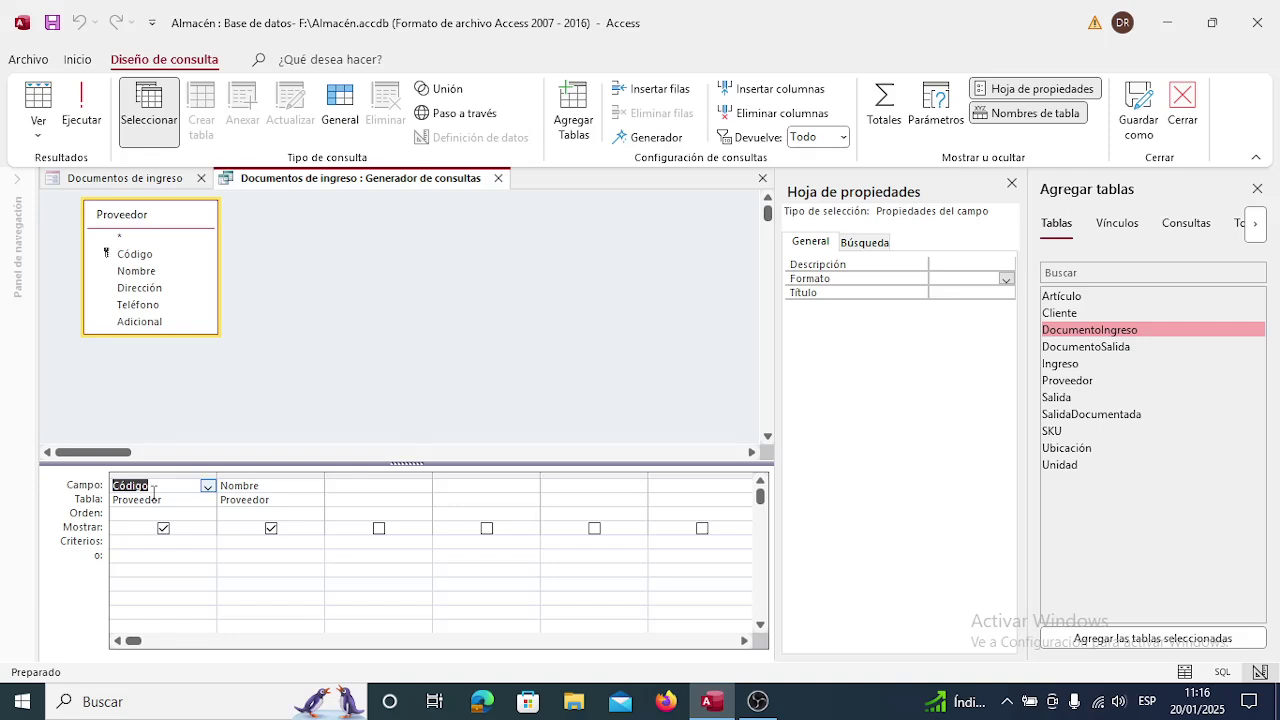
{"action": "left_click", "coordinate": [498, 178]}
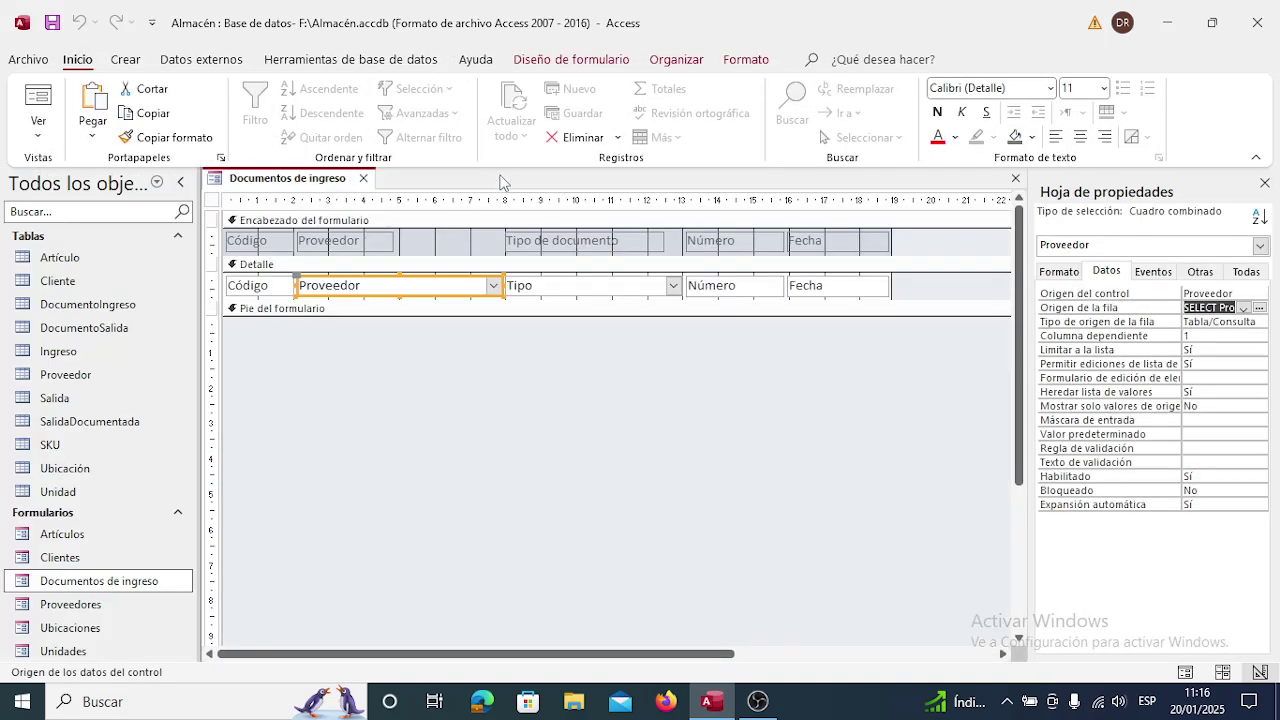
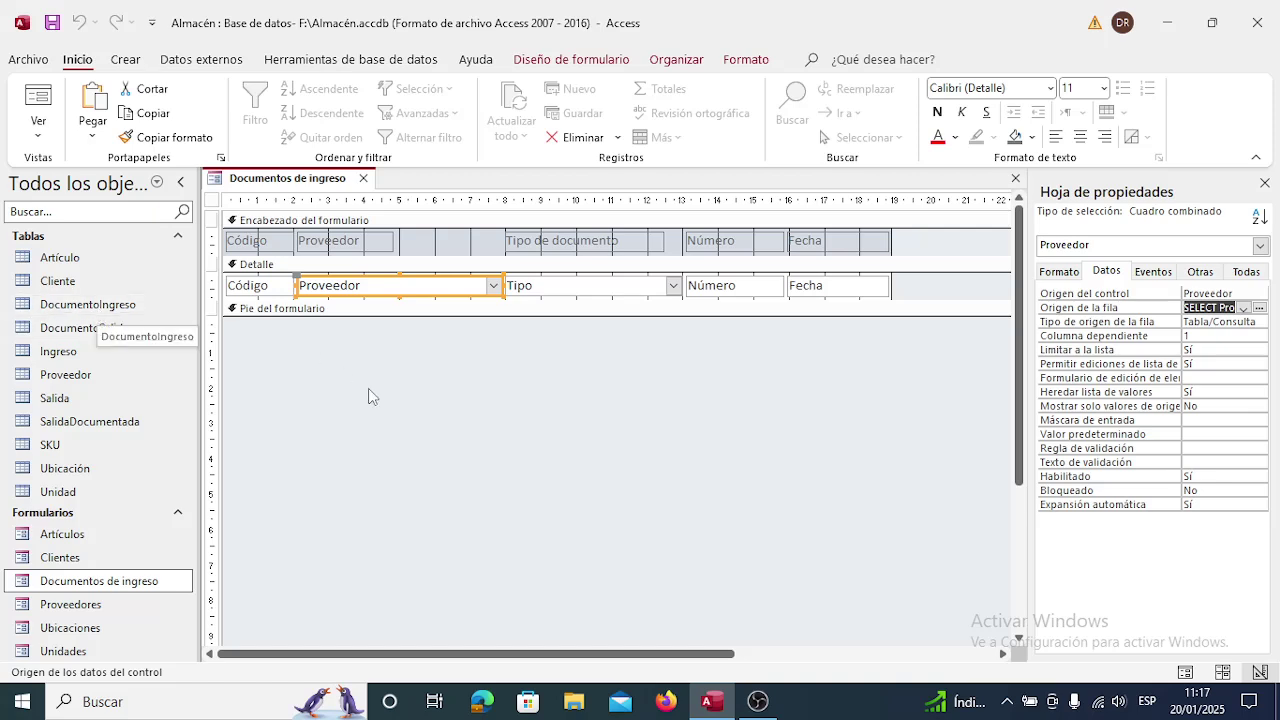
Check the DocumentoIngreso table's records, then change Proveedor's Ancho de columnas to 4cm;4cm.
{"action": "double_click", "coordinate": [110, 310]}
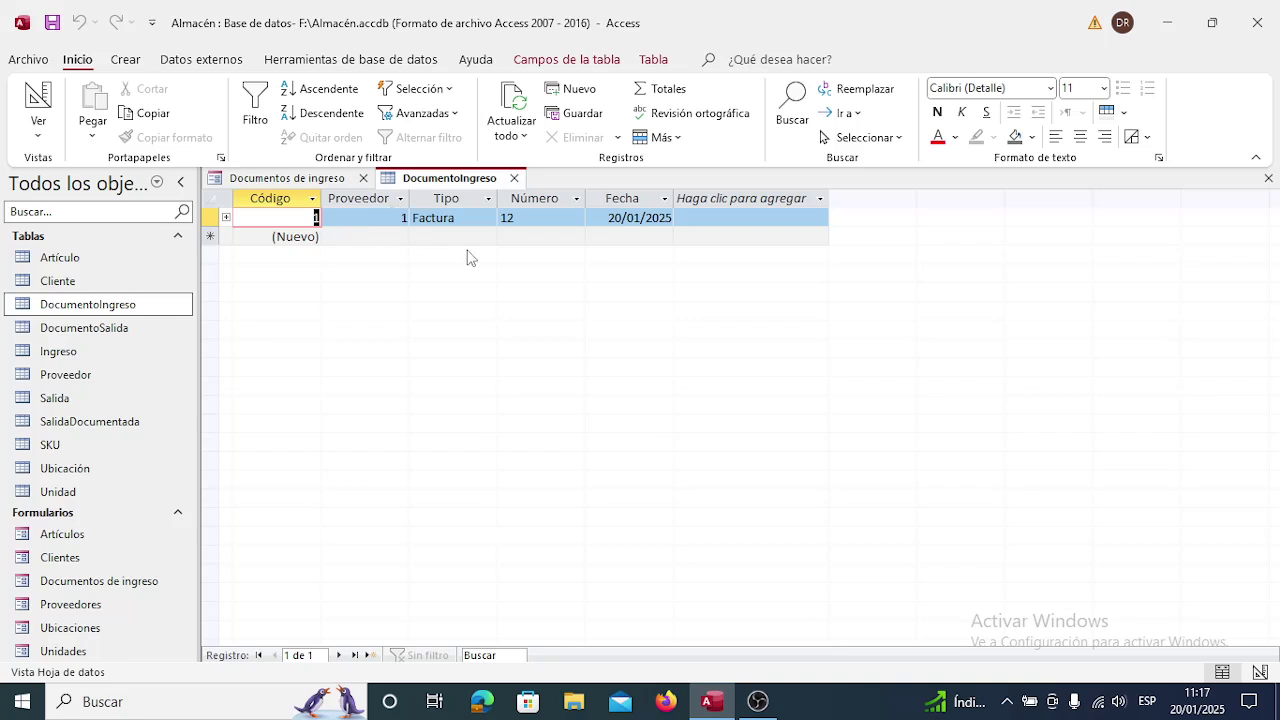
{"action": "left_click", "coordinate": [514, 178]}
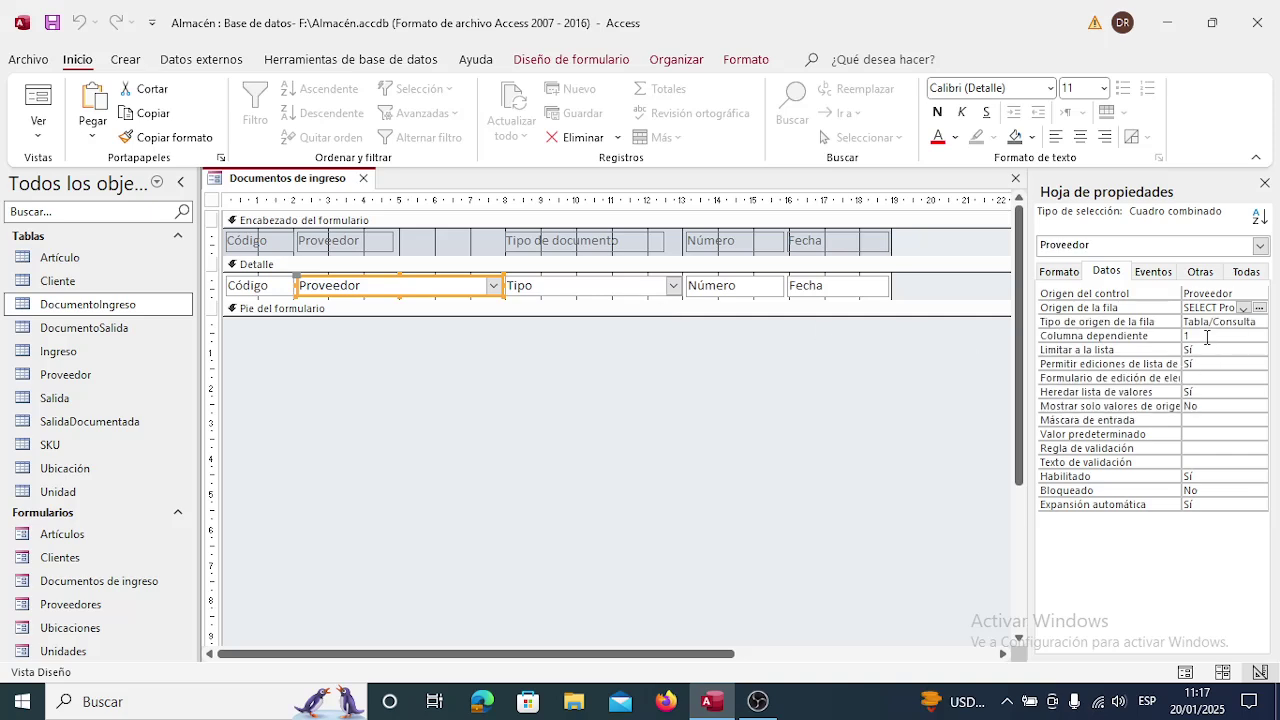
{"action": "left_click", "coordinate": [1057, 273]}
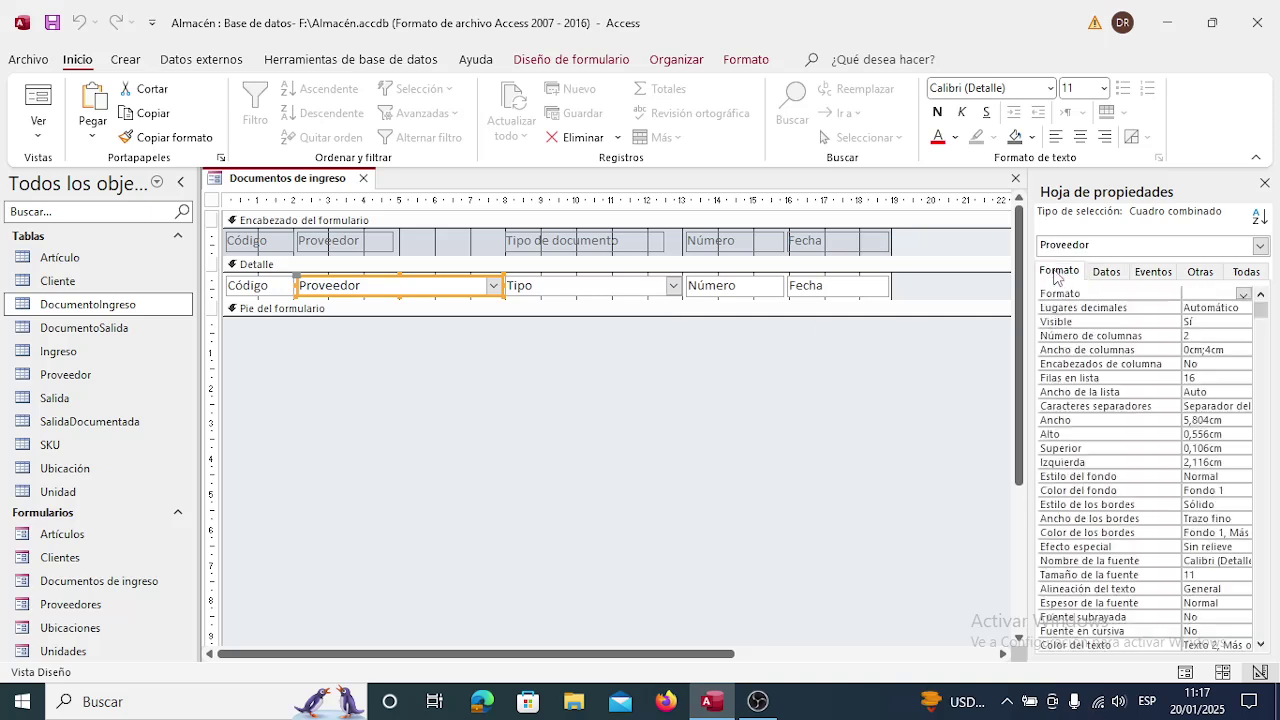
{"action": "left_click", "coordinate": [1233, 351]}
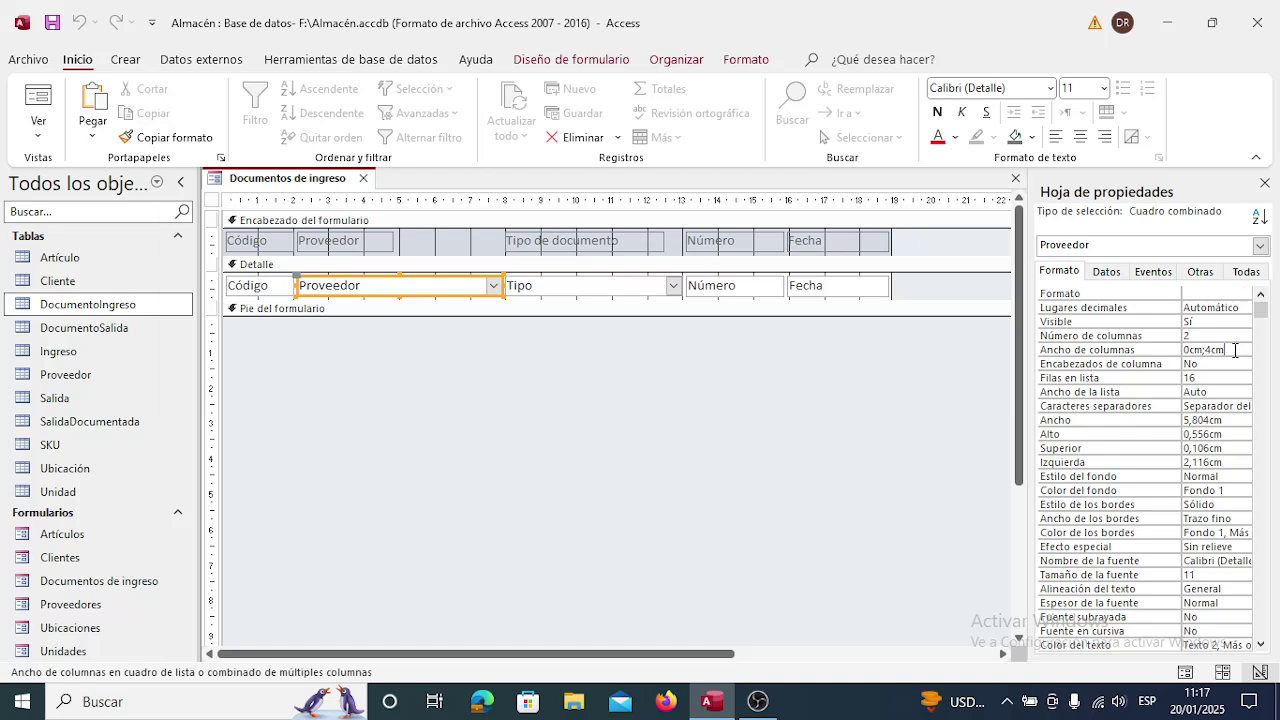
{"action": "key", "text": "BackSpace"}
{"action": "type", "text": "4"}
{"action": "key", "text": "Return"}
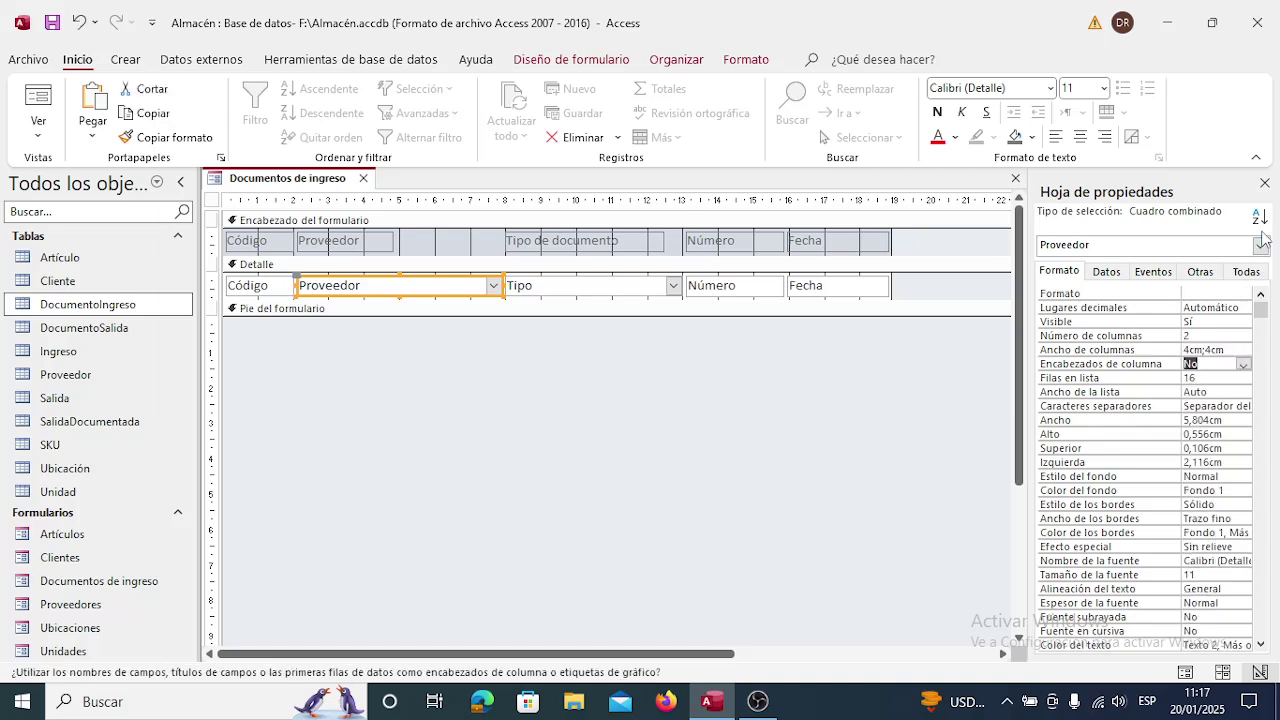
Close the property sheet and the Documentos de ingreso form, saving the design.
{"action": "left_click", "coordinate": [1264, 183]}
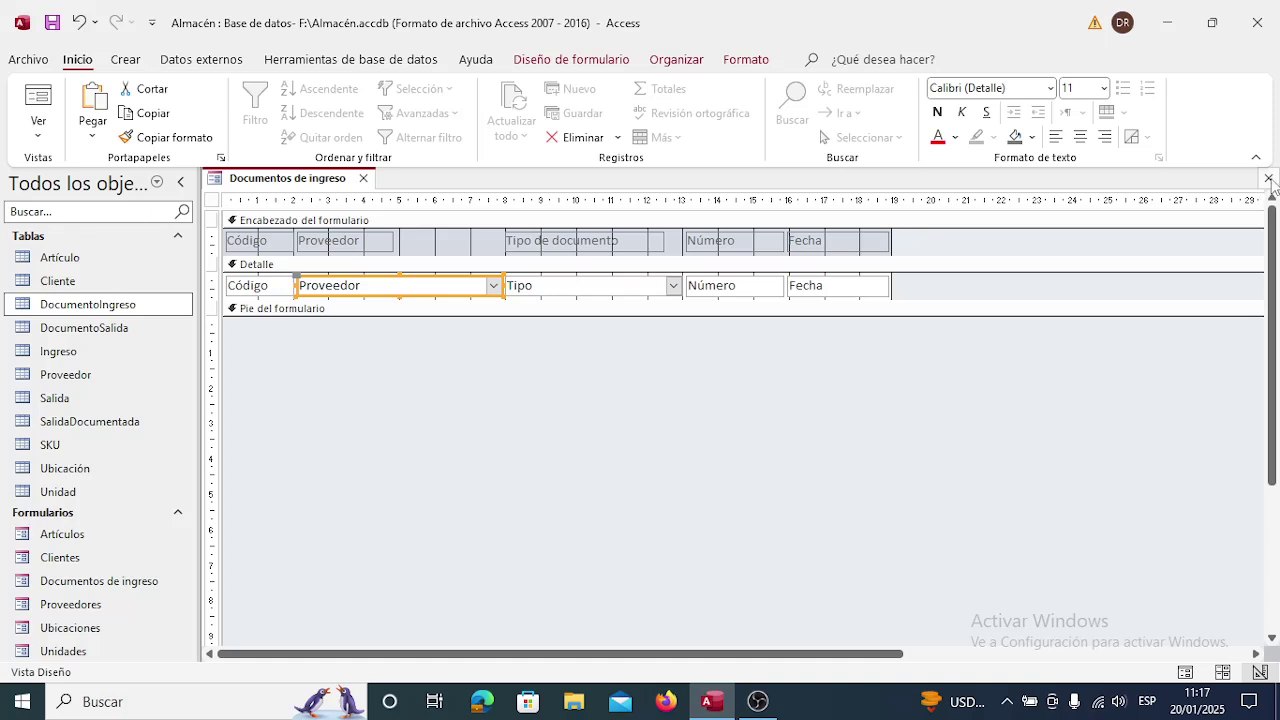
{"action": "left_click", "coordinate": [1268, 178]}
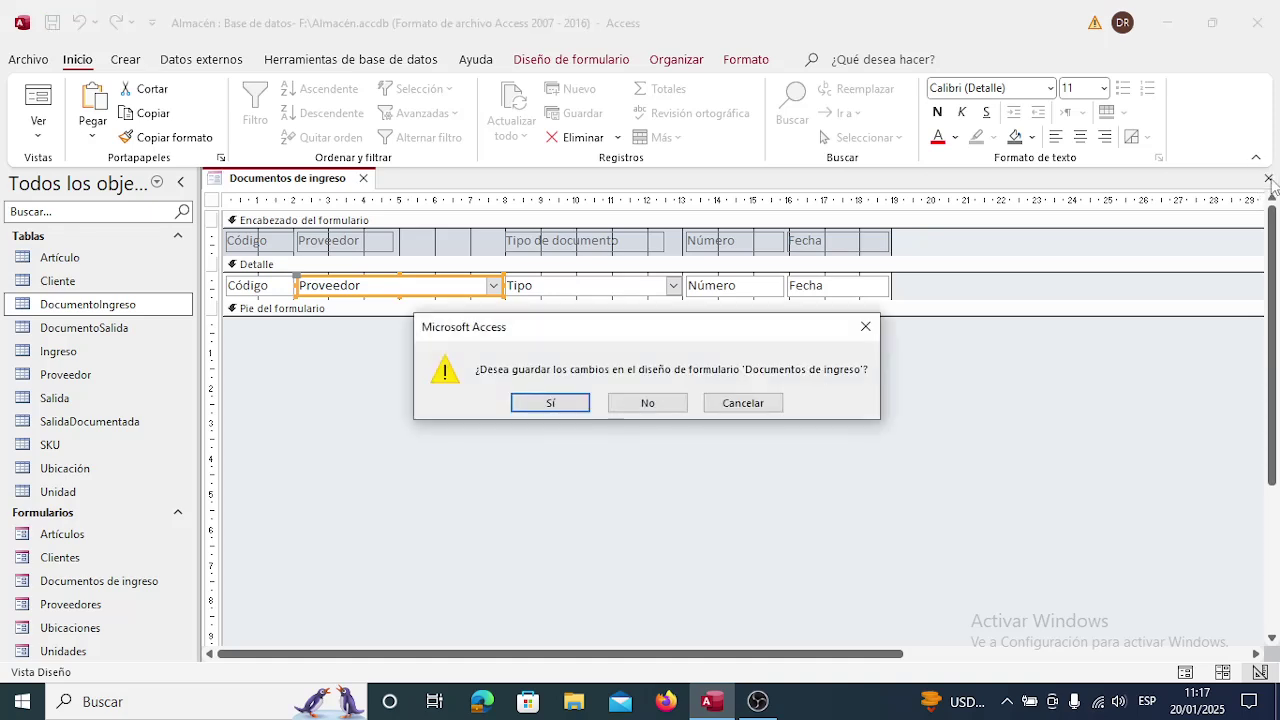
{"action": "left_click", "coordinate": [580, 407]}
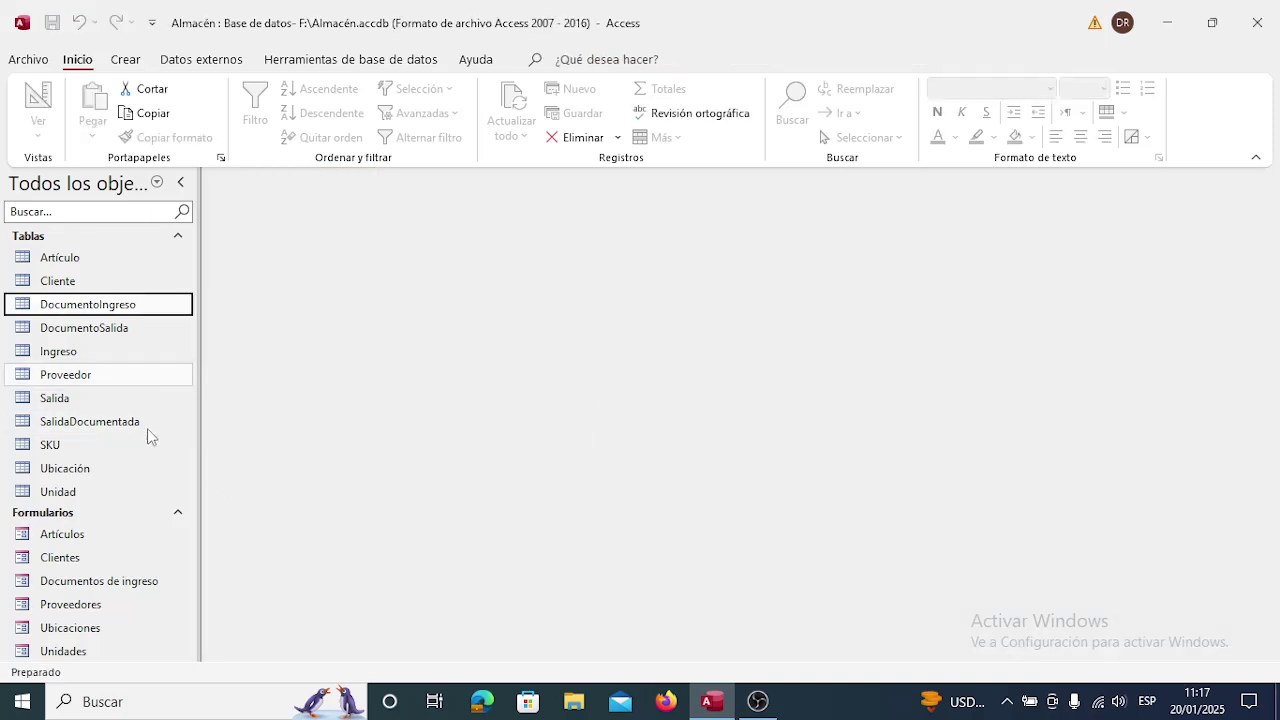
{"action": "double_click", "coordinate": [127, 586]}
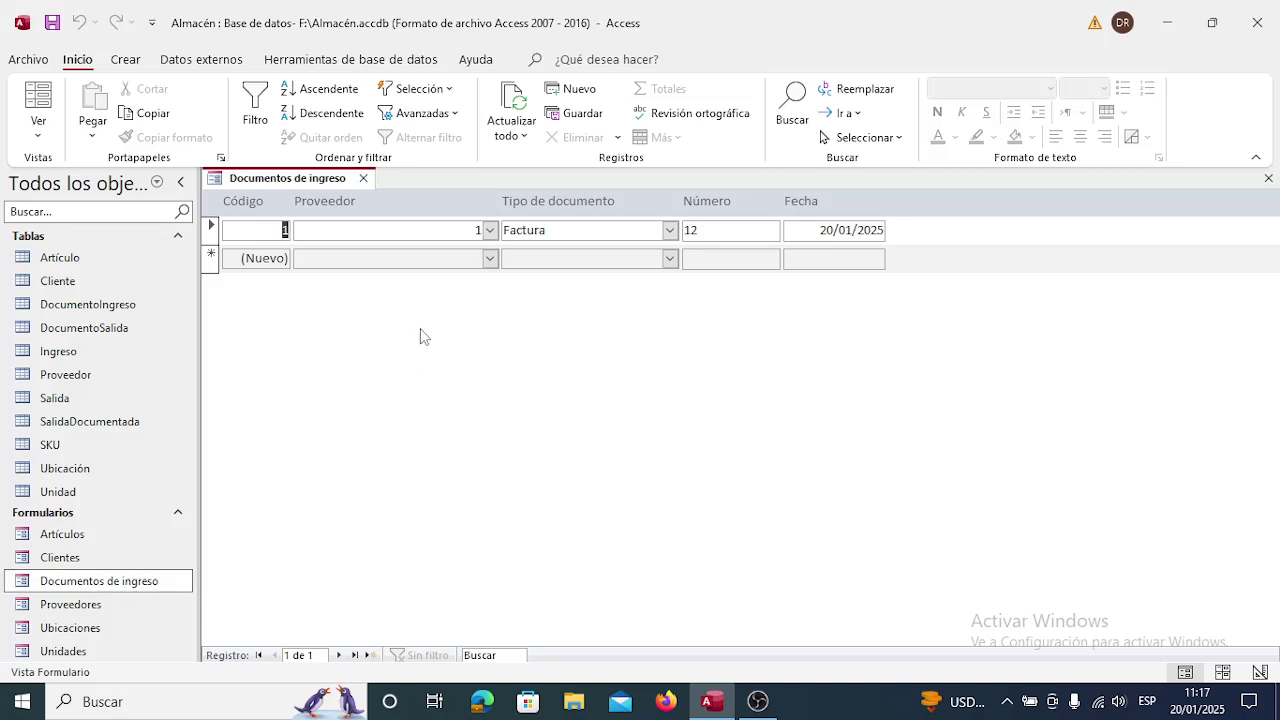
{"action": "left_click", "coordinate": [479, 231]}
{"action": "type", "text": "1"}
{"action": "left_click", "coordinate": [489, 230]}
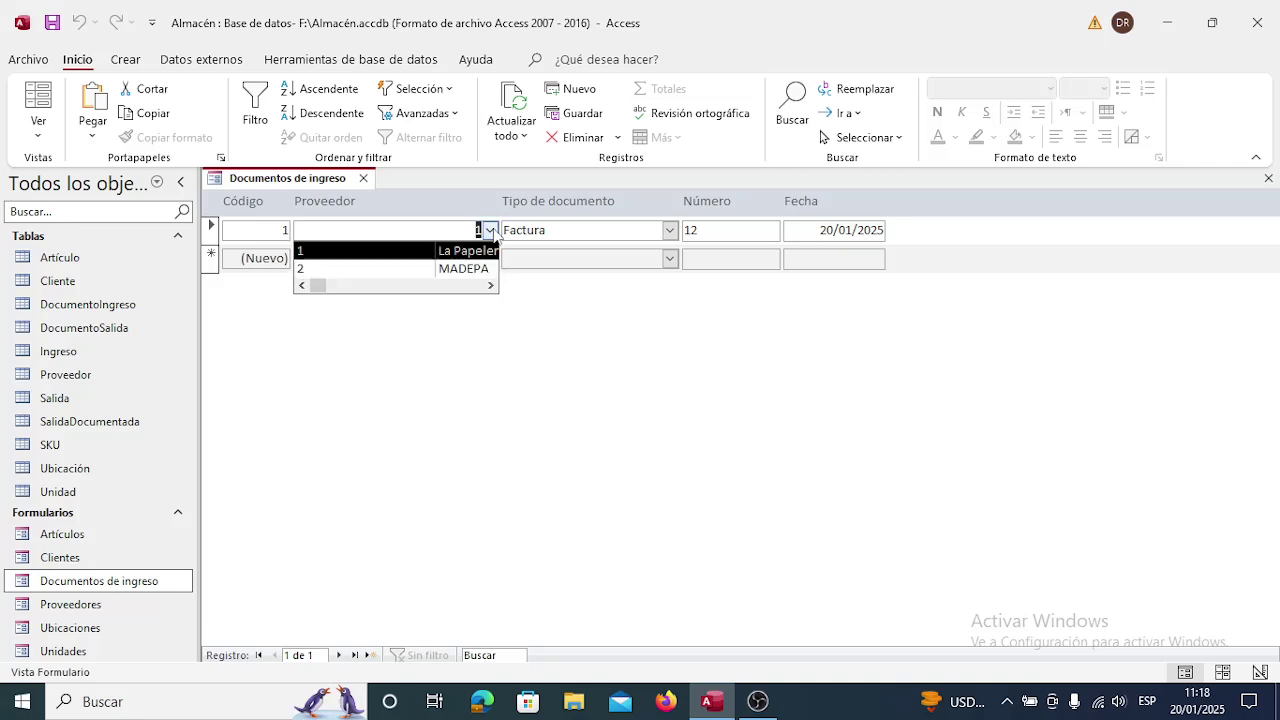
{"action": "left_click", "coordinate": [491, 231]}
{"action": "left_click", "coordinate": [491, 232]}
{"action": "left_click", "coordinate": [490, 234]}
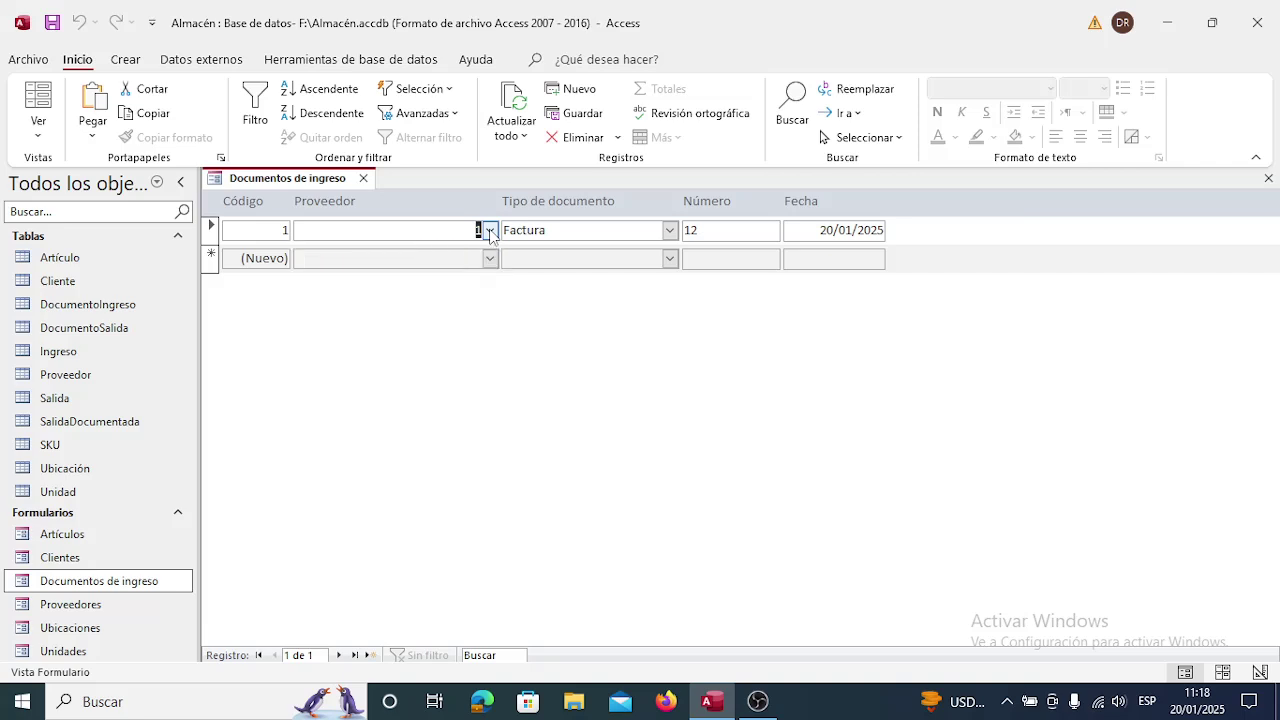
{"action": "left_click", "coordinate": [364, 179]}
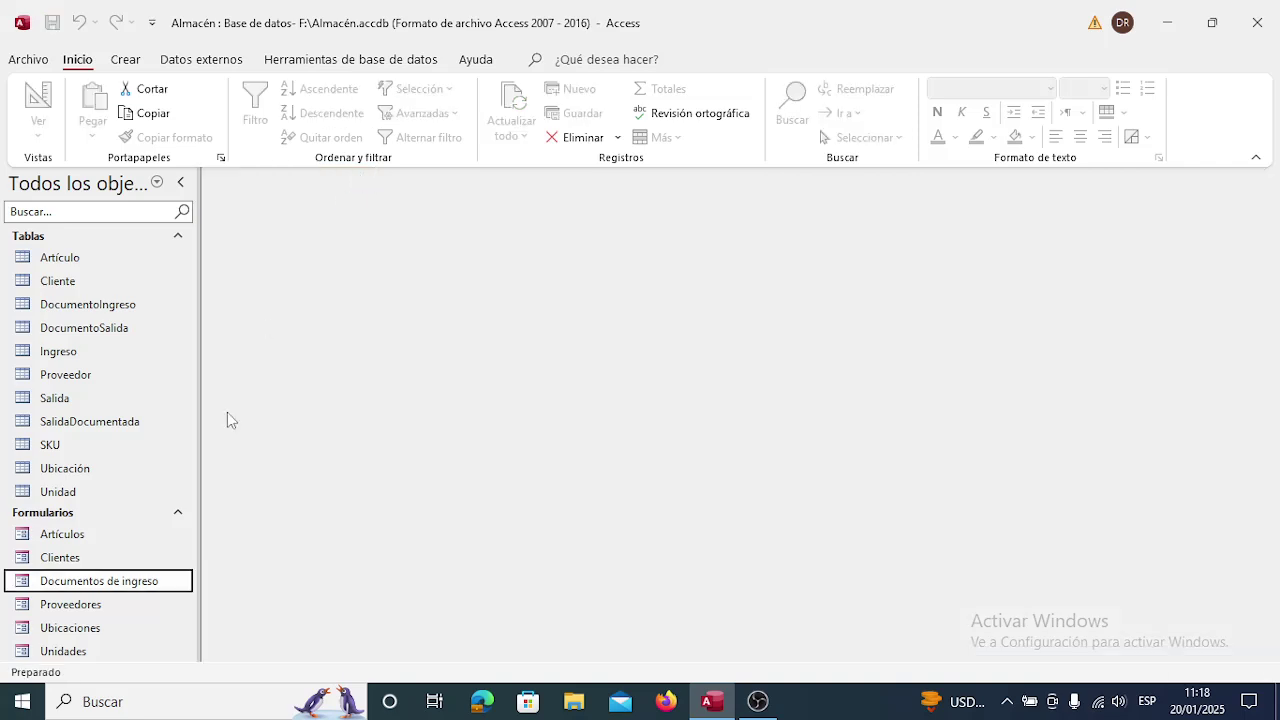
Reopen Documentos de ingreso in Design view with the Proveedor combo's properties.
{"action": "right_click", "coordinate": [145, 585]}
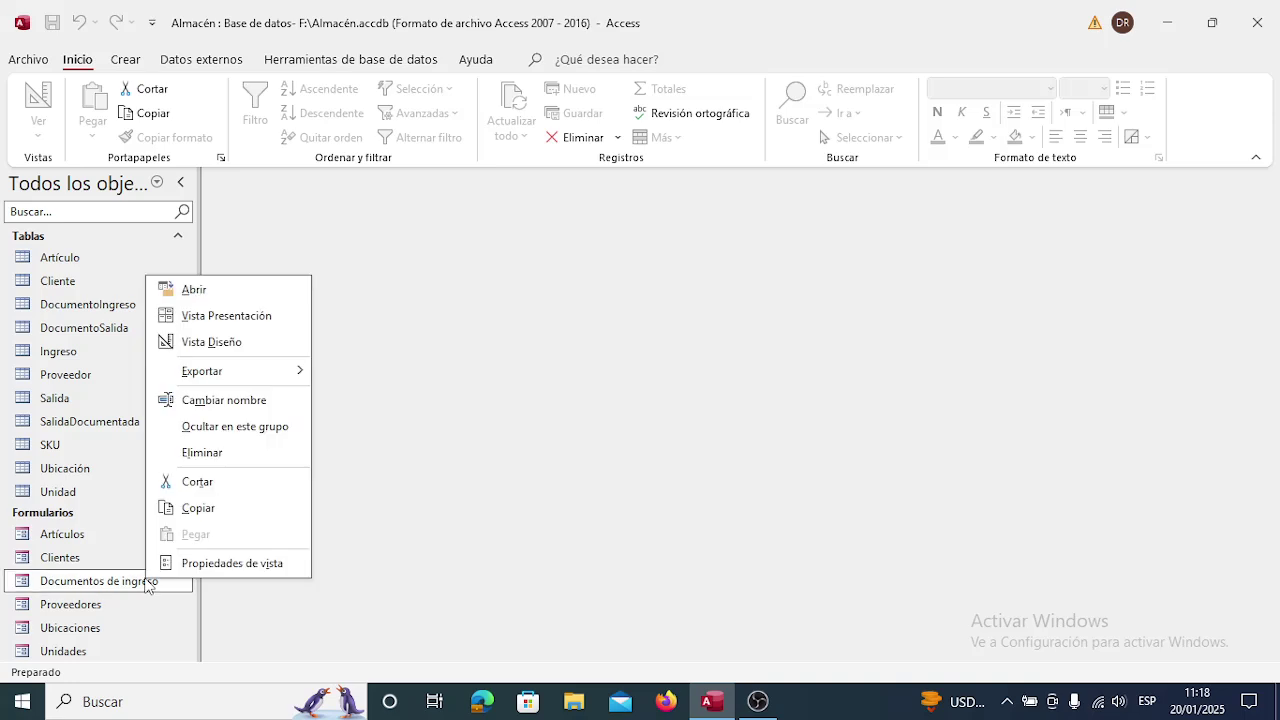
{"action": "left_click", "coordinate": [240, 344]}
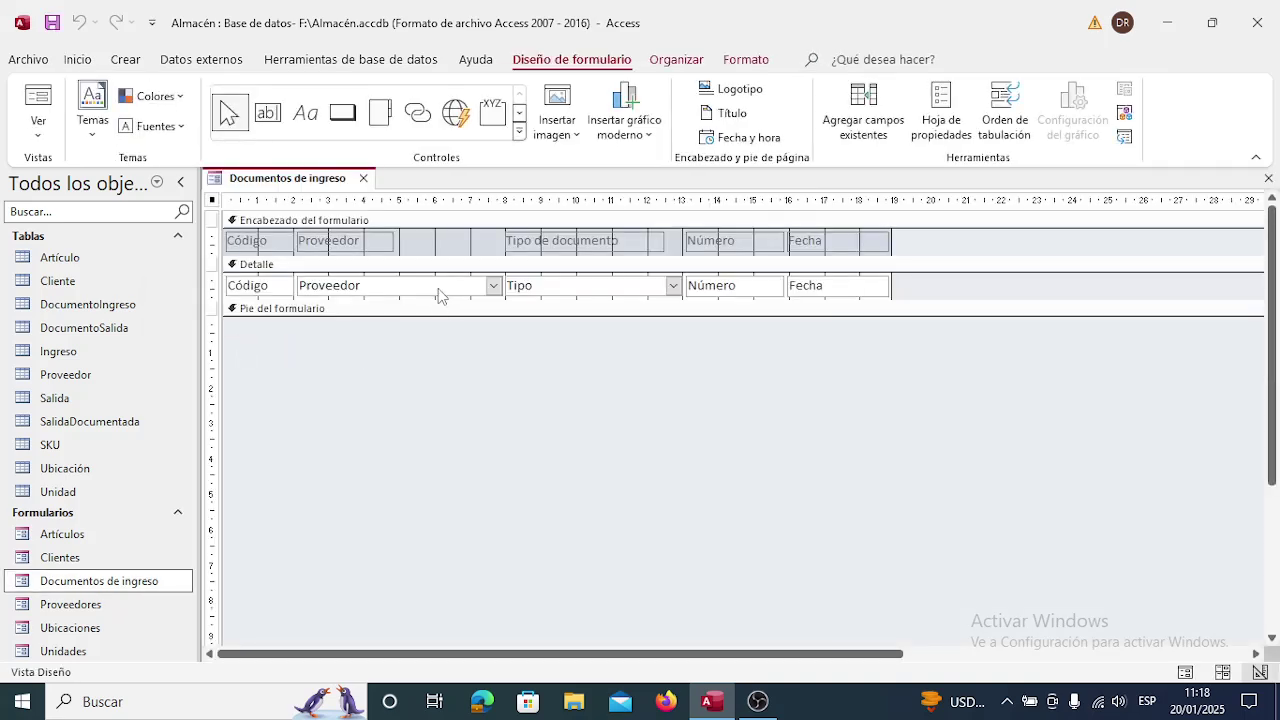
{"action": "left_click", "coordinate": [437, 288]}
{"action": "right_click", "coordinate": [437, 288]}
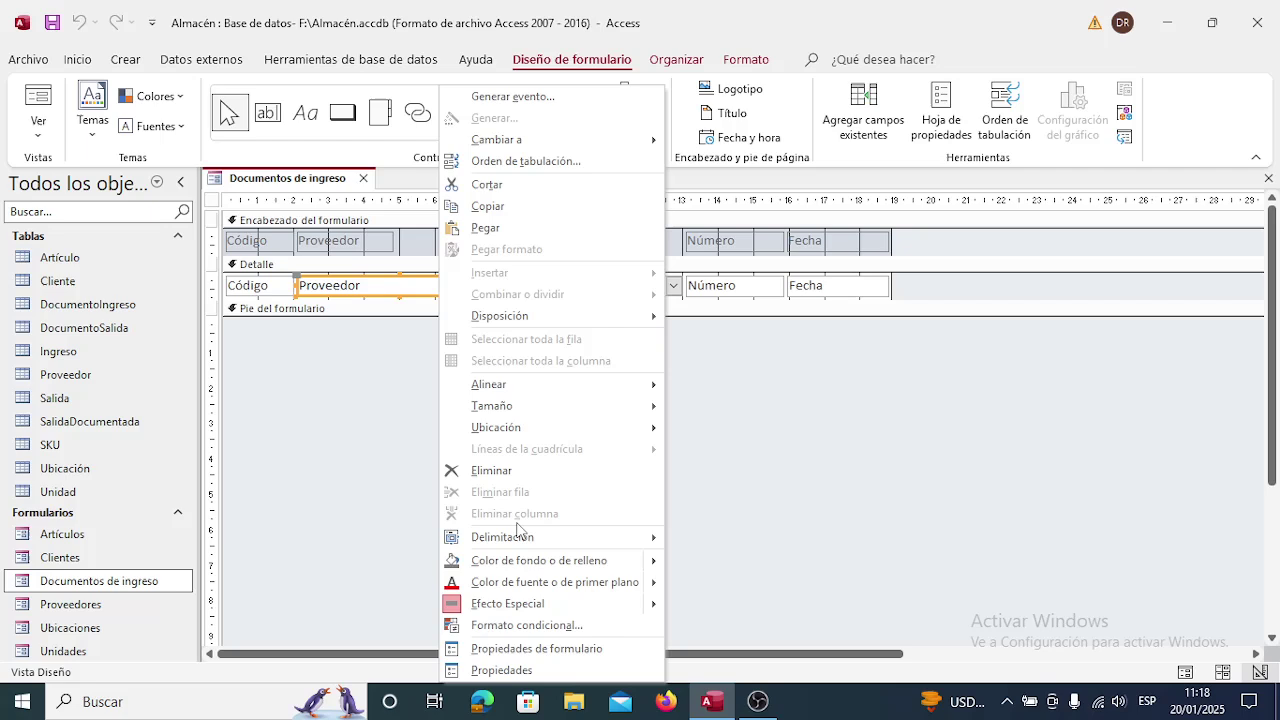
{"action": "left_click", "coordinate": [522, 667]}
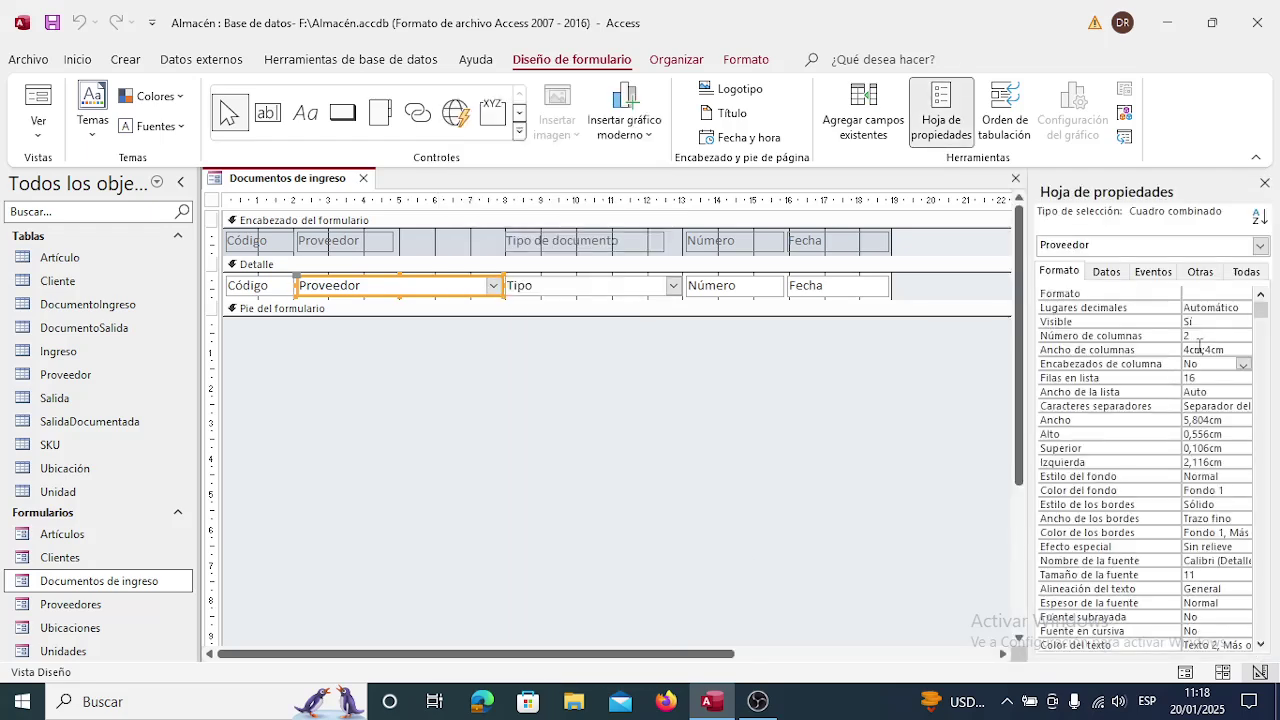
Set Ancho de columnas back to 0cm;4cm, then close and save the form.
{"action": "left_click", "coordinate": [1199, 349]}
{"action": "key", "text": "BackSpace"}
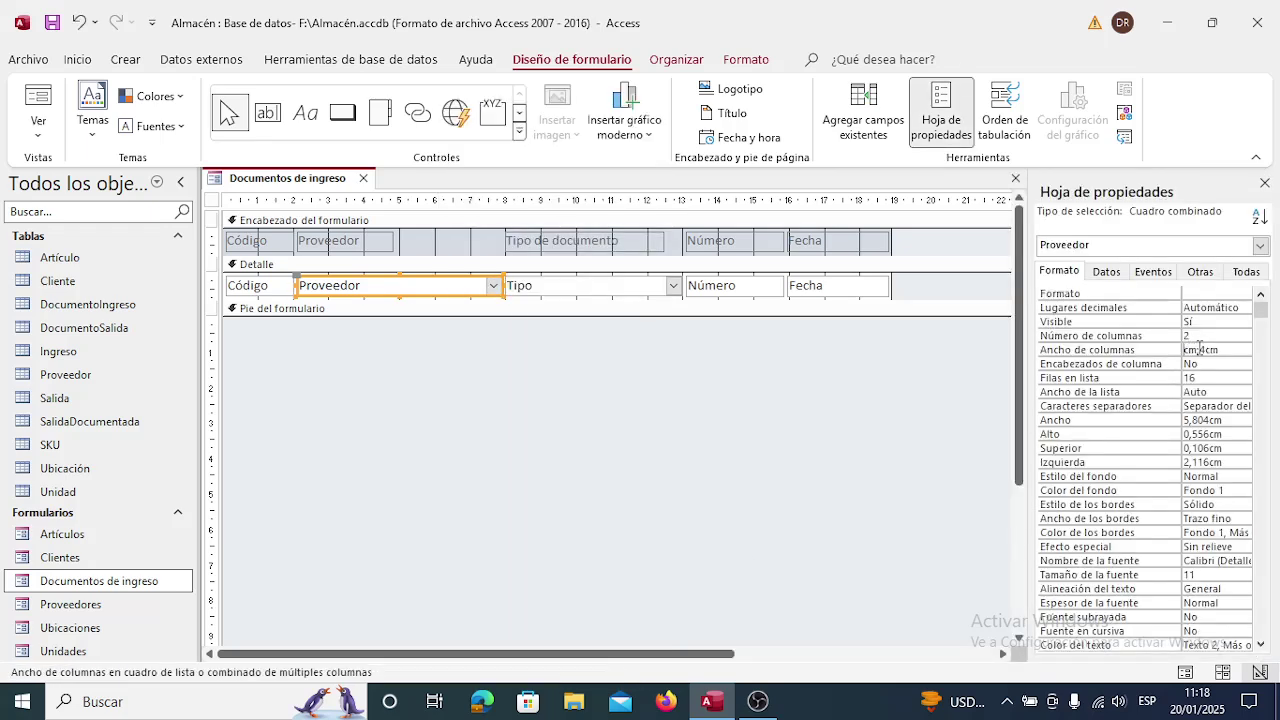
{"action": "type", "text": "0"}
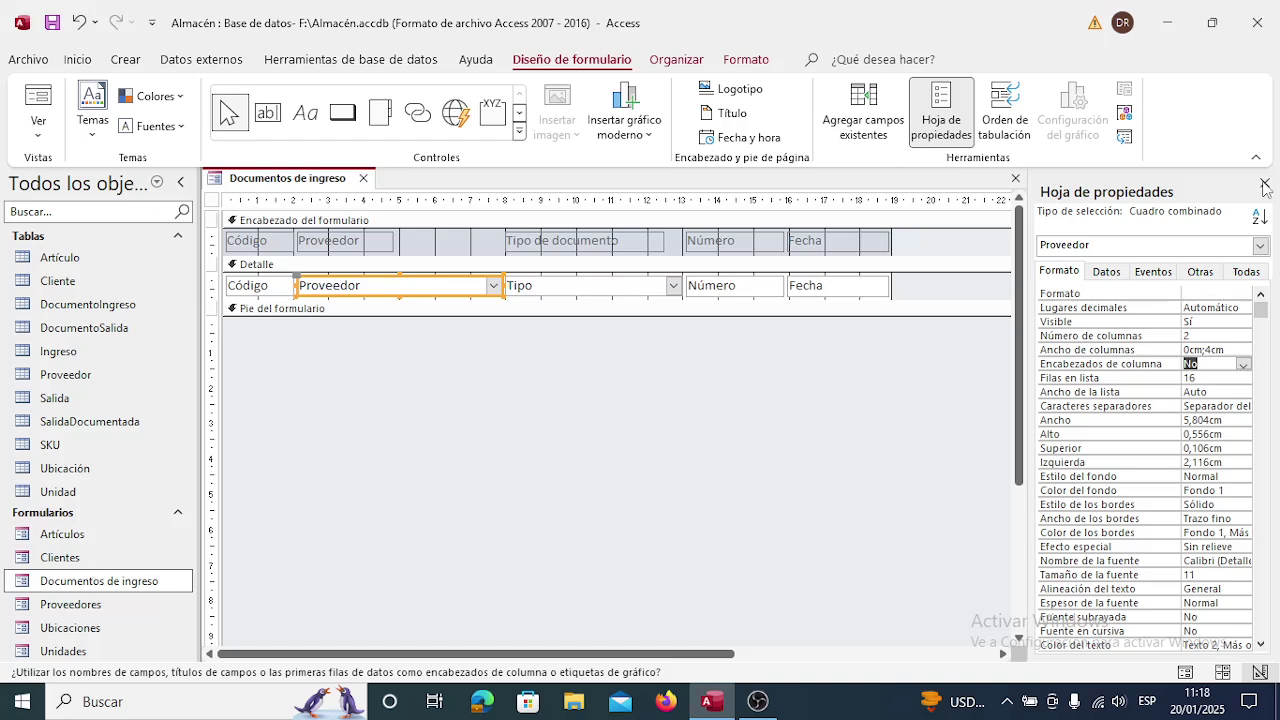
{"action": "left_click", "coordinate": [1264, 184]}
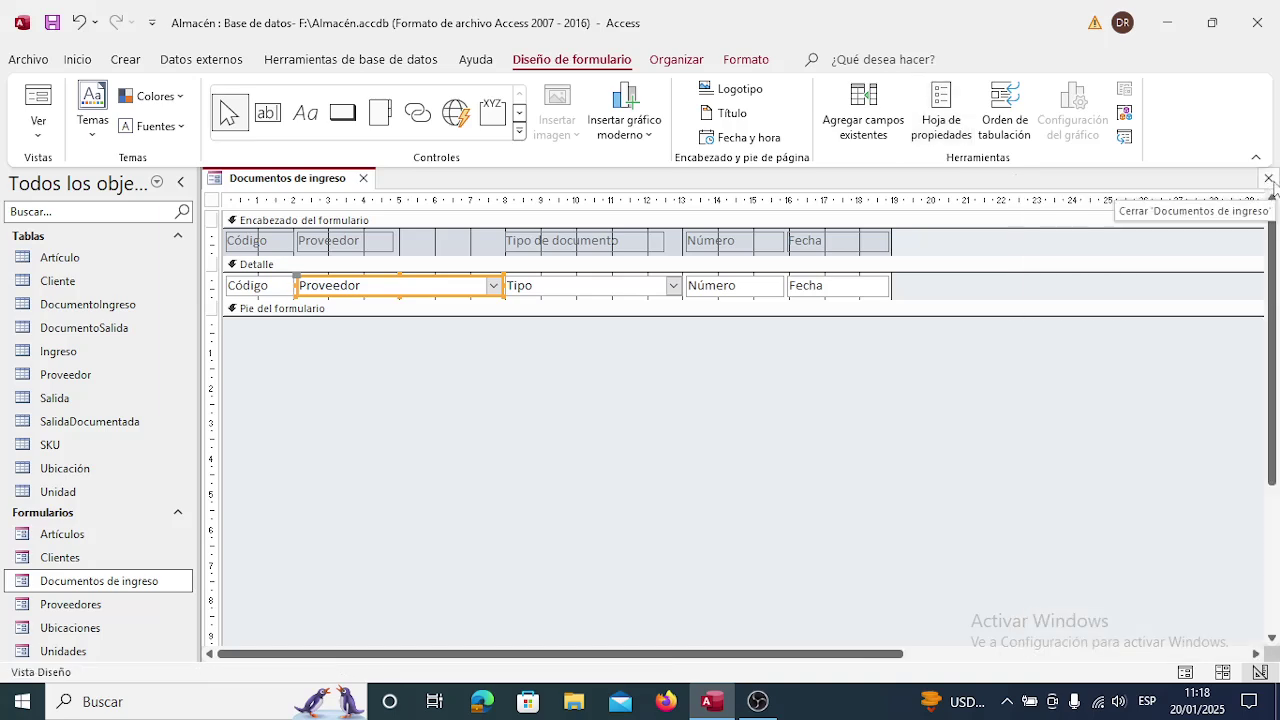
{"action": "left_click", "coordinate": [1267, 179]}
{"action": "left_click", "coordinate": [570, 404]}
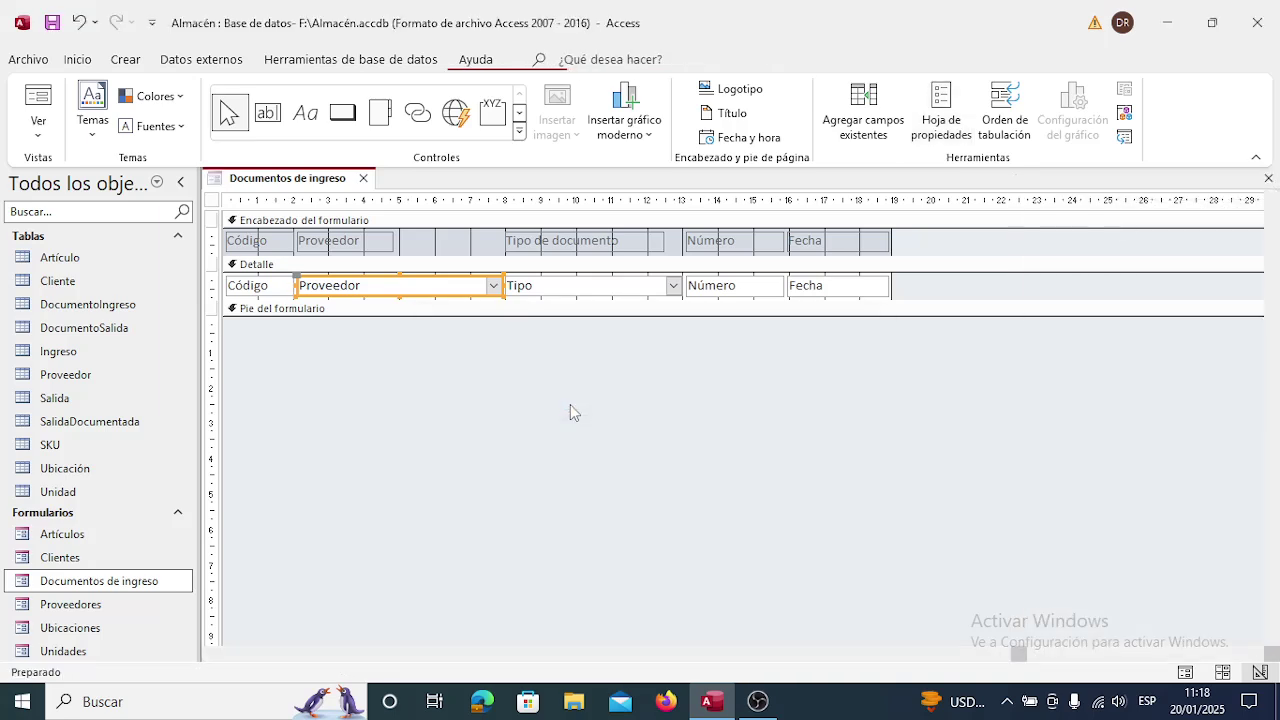
{"action": "double_click", "coordinate": [135, 582]}
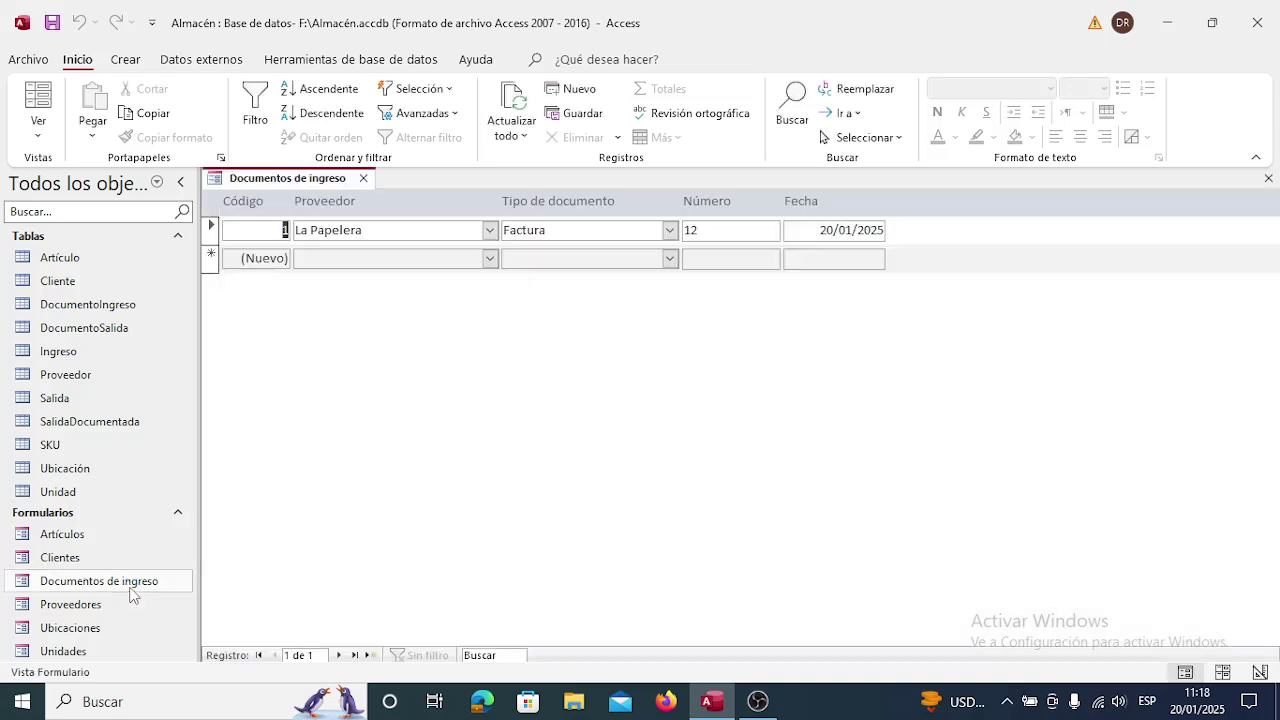
{"action": "left_click", "coordinate": [490, 230]}
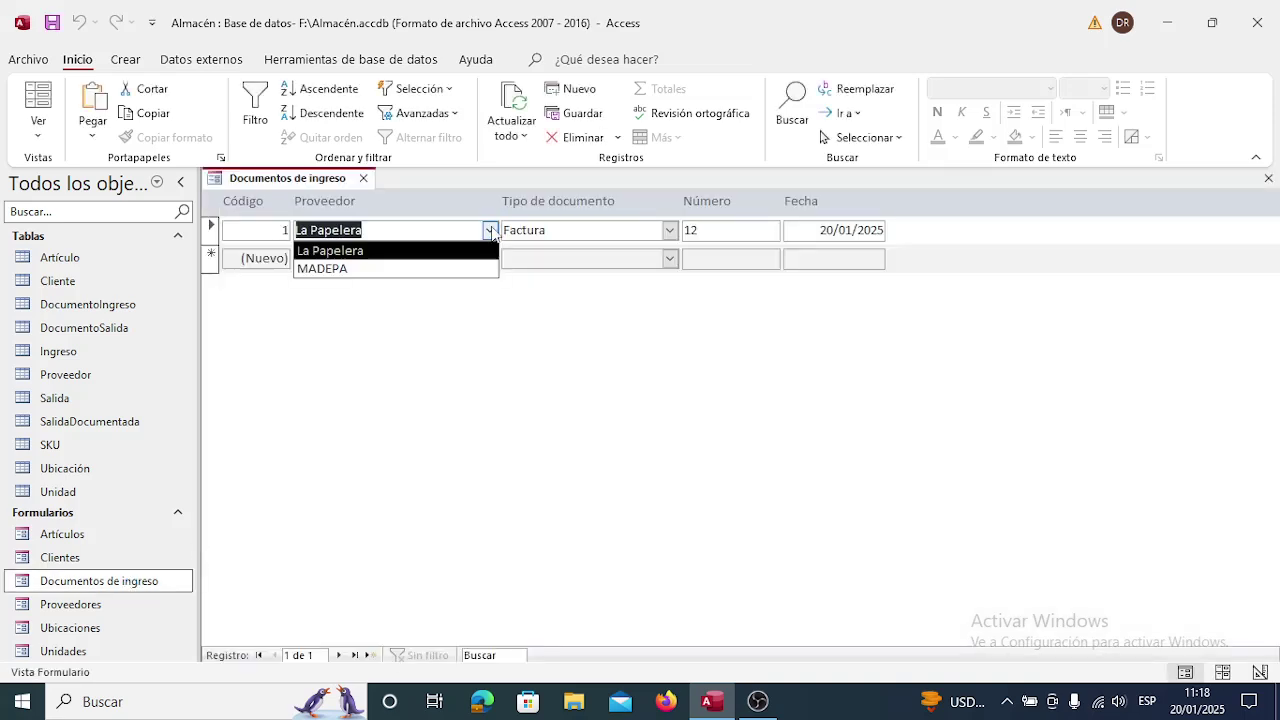
{"action": "left_click", "coordinate": [490, 230]}
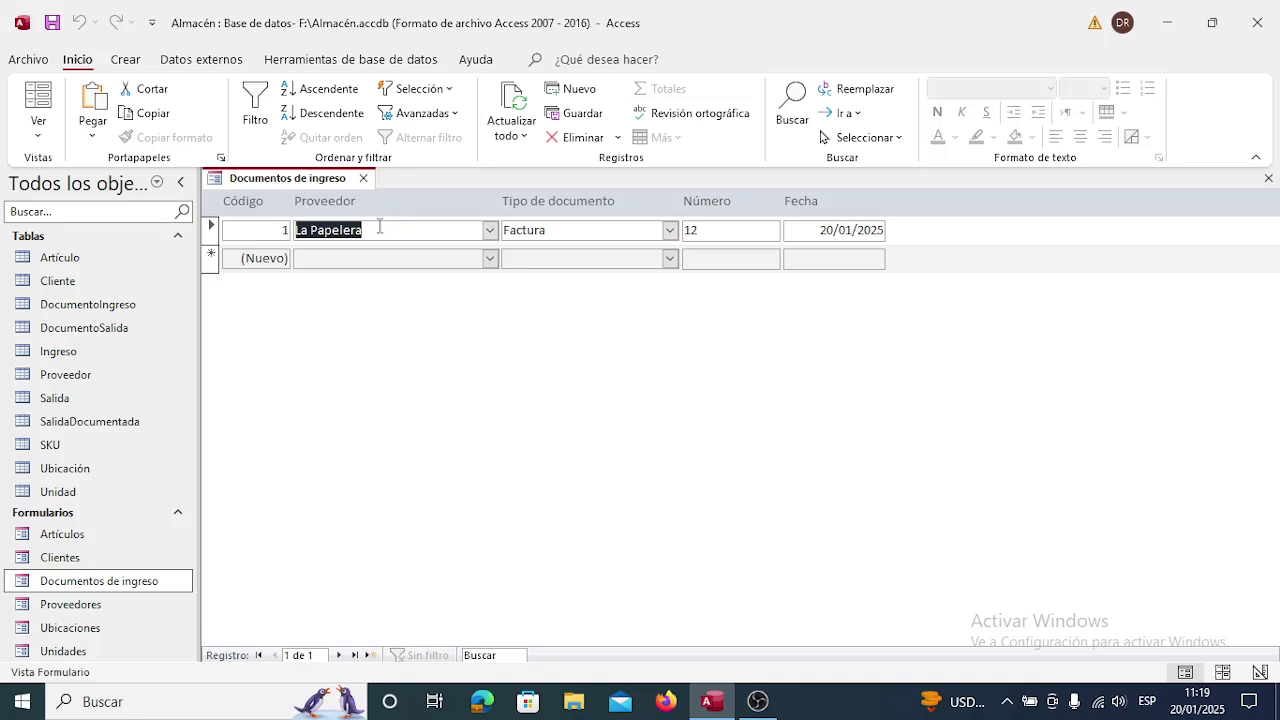
{"action": "left_click", "coordinate": [363, 178]}
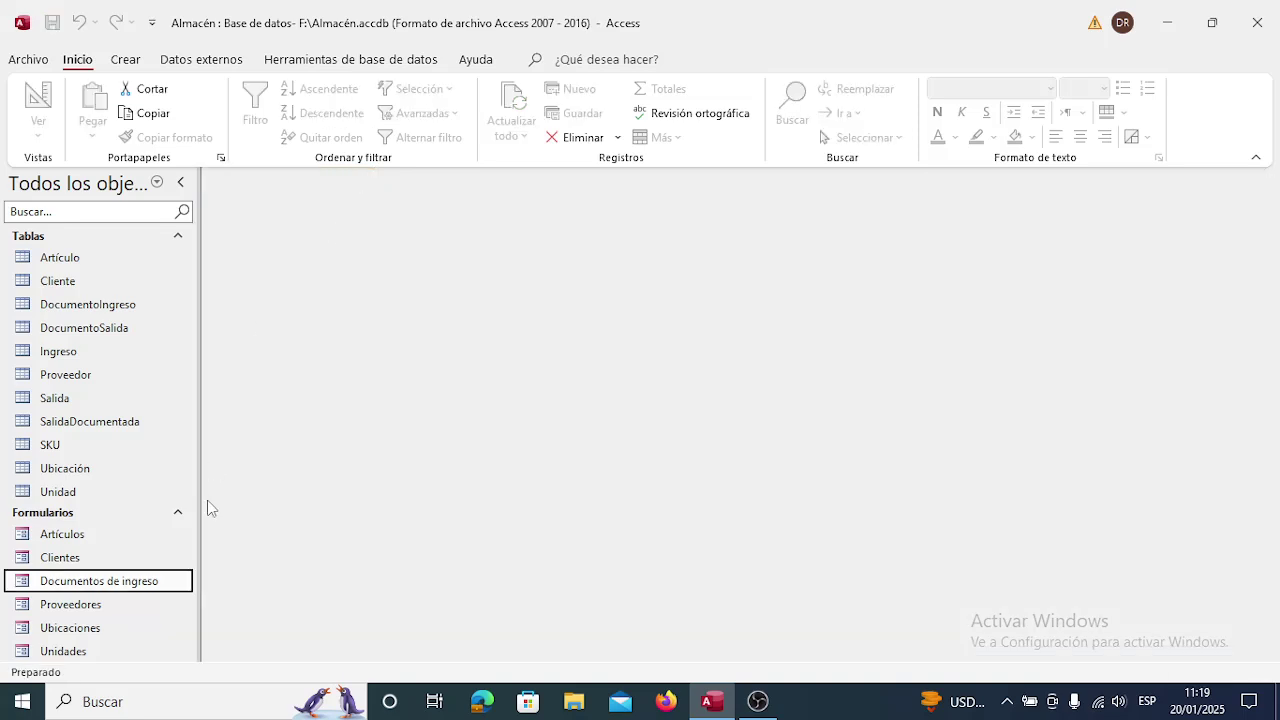
Open Documentos de ingreso in Design view with the Proveedor combo's property sheet.
{"action": "right_click", "coordinate": [164, 581]}
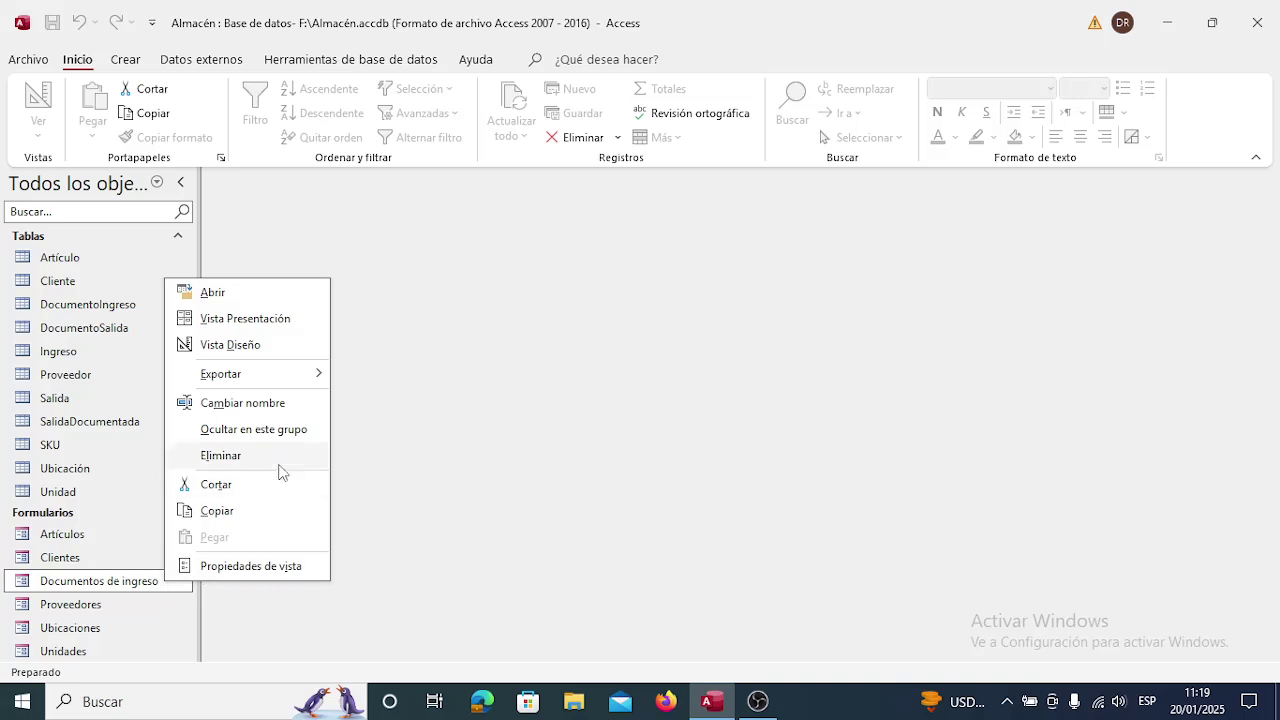
{"action": "left_click", "coordinate": [252, 345]}
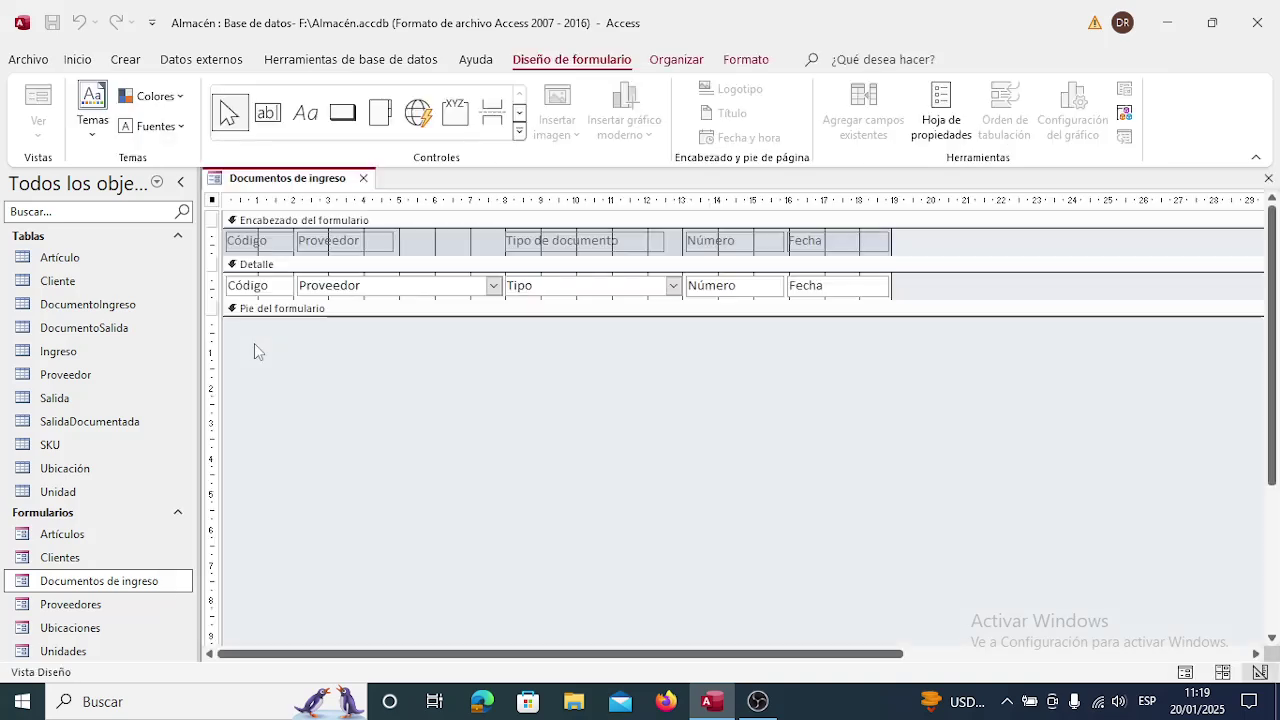
{"action": "right_click", "coordinate": [440, 293]}
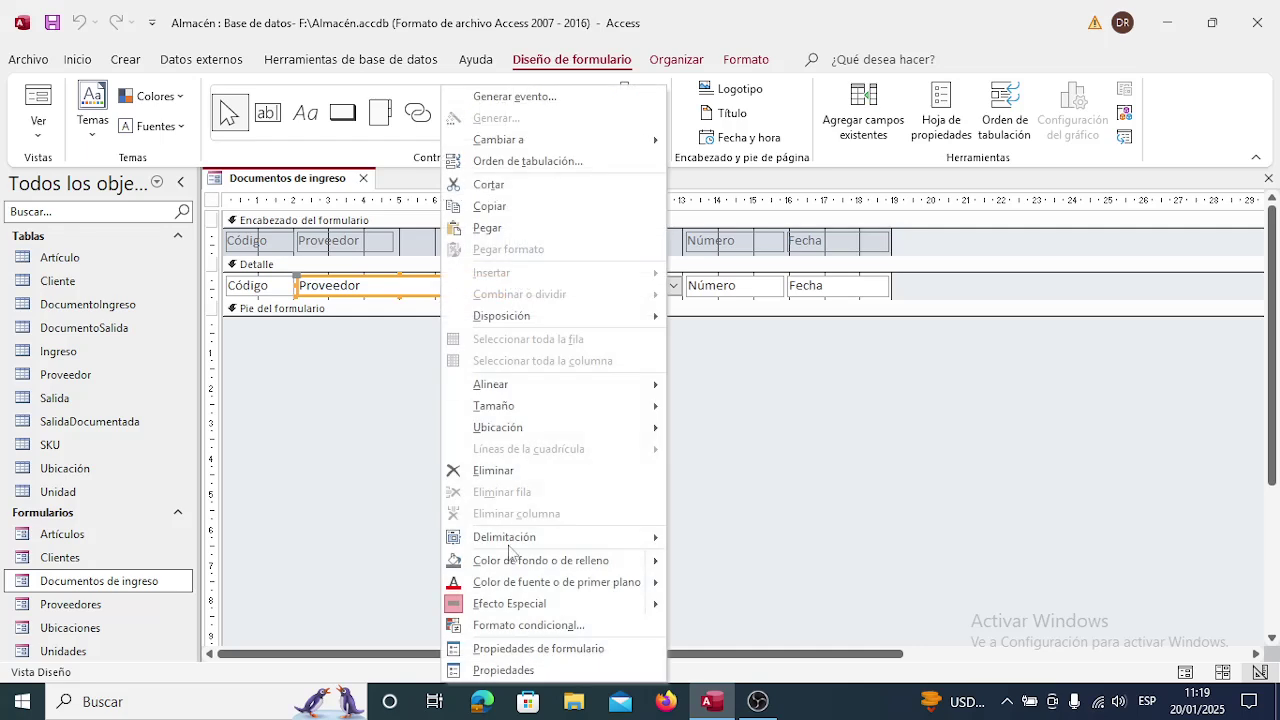
{"action": "left_click", "coordinate": [530, 666]}
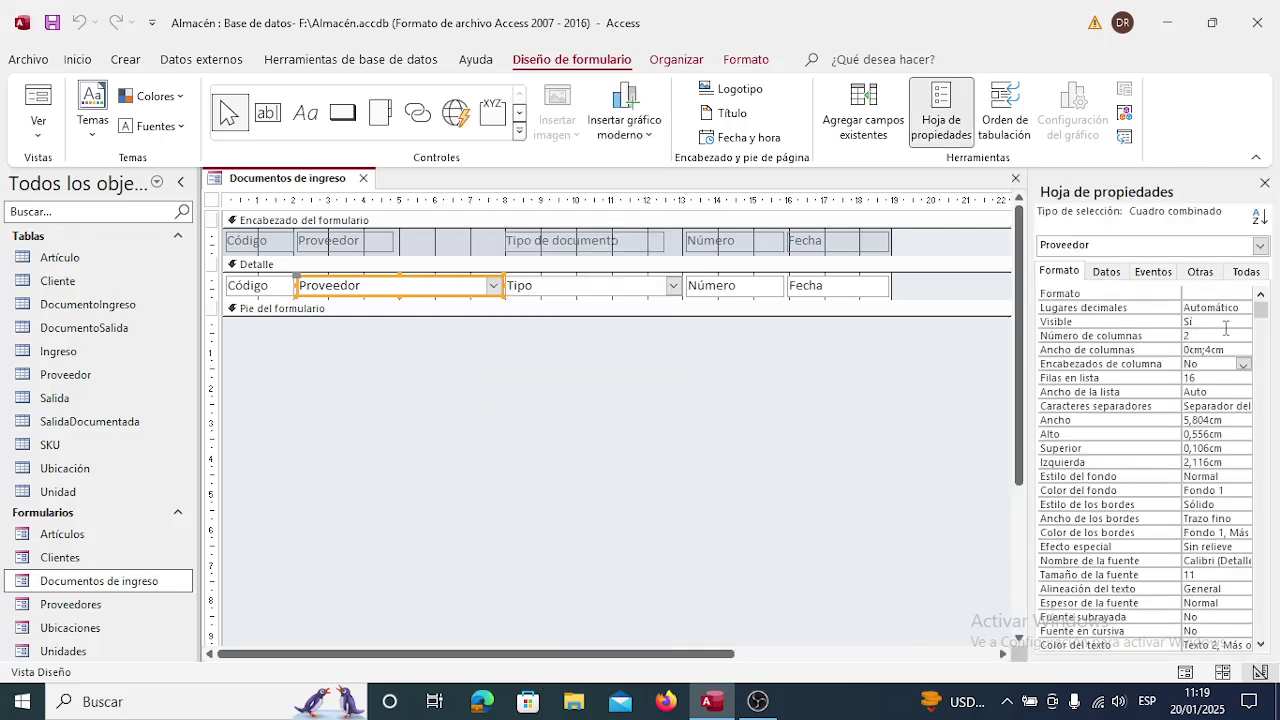
Show the combo's Eventos tab and select the Al recibir el enfoque property.
{"action": "left_click", "coordinate": [1156, 272]}
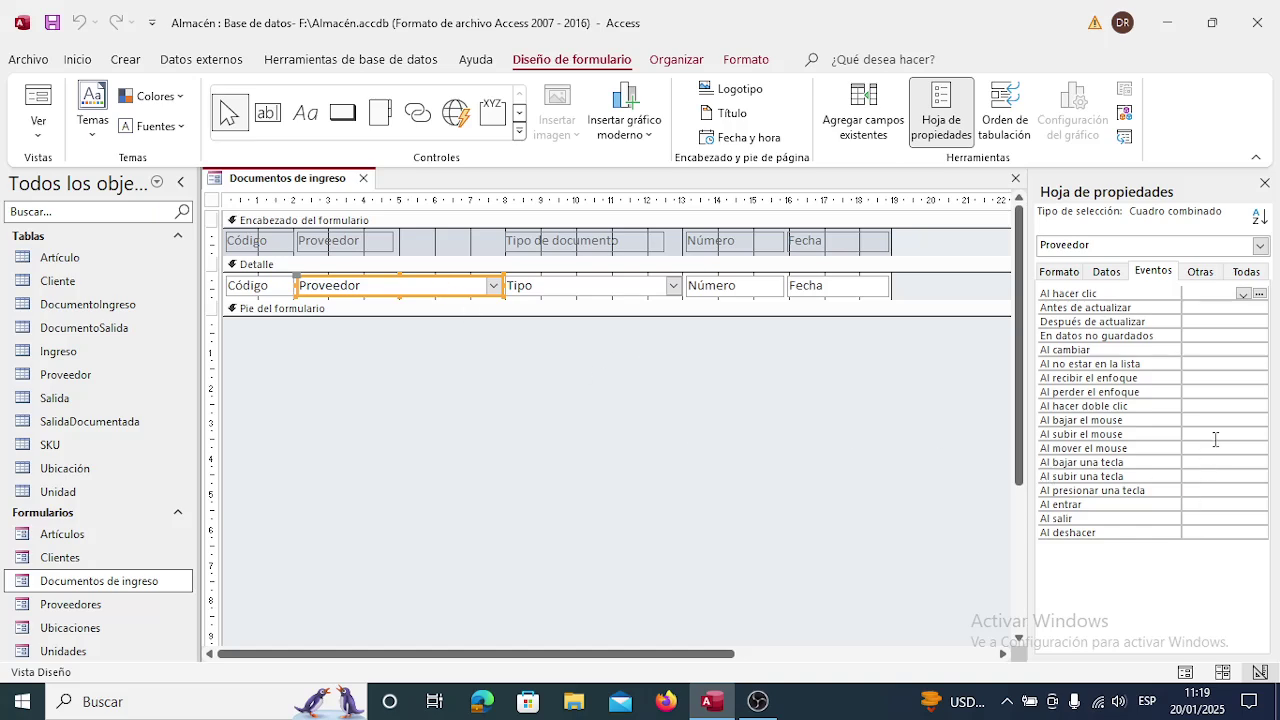
{"action": "left_click", "coordinate": [1195, 379]}
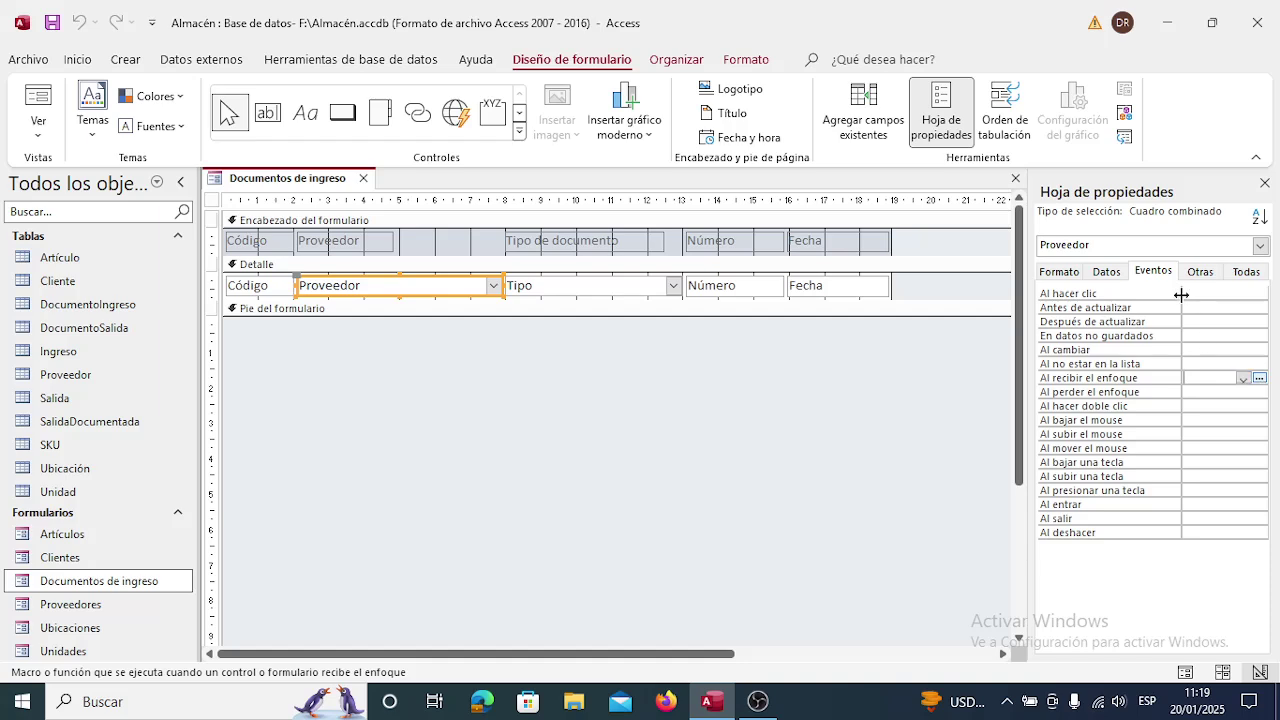
{"action": "left_click", "coordinate": [1111, 272]}
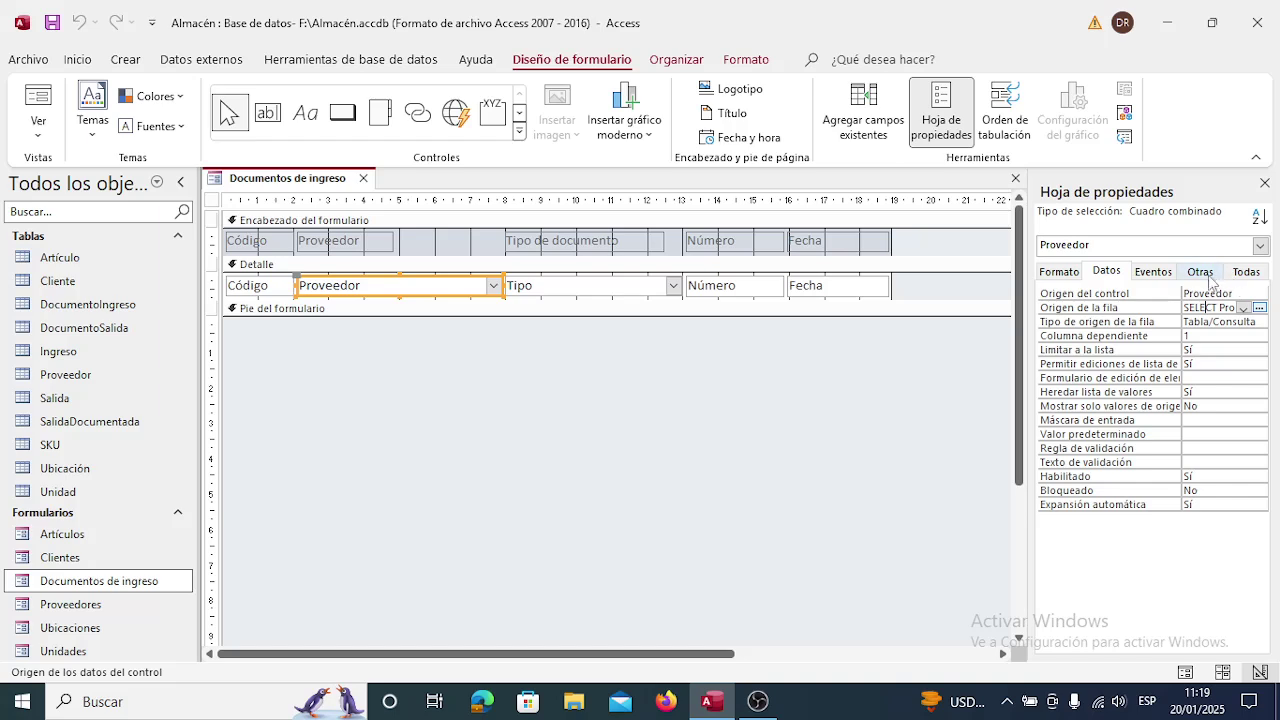
{"action": "left_click", "coordinate": [1158, 275]}
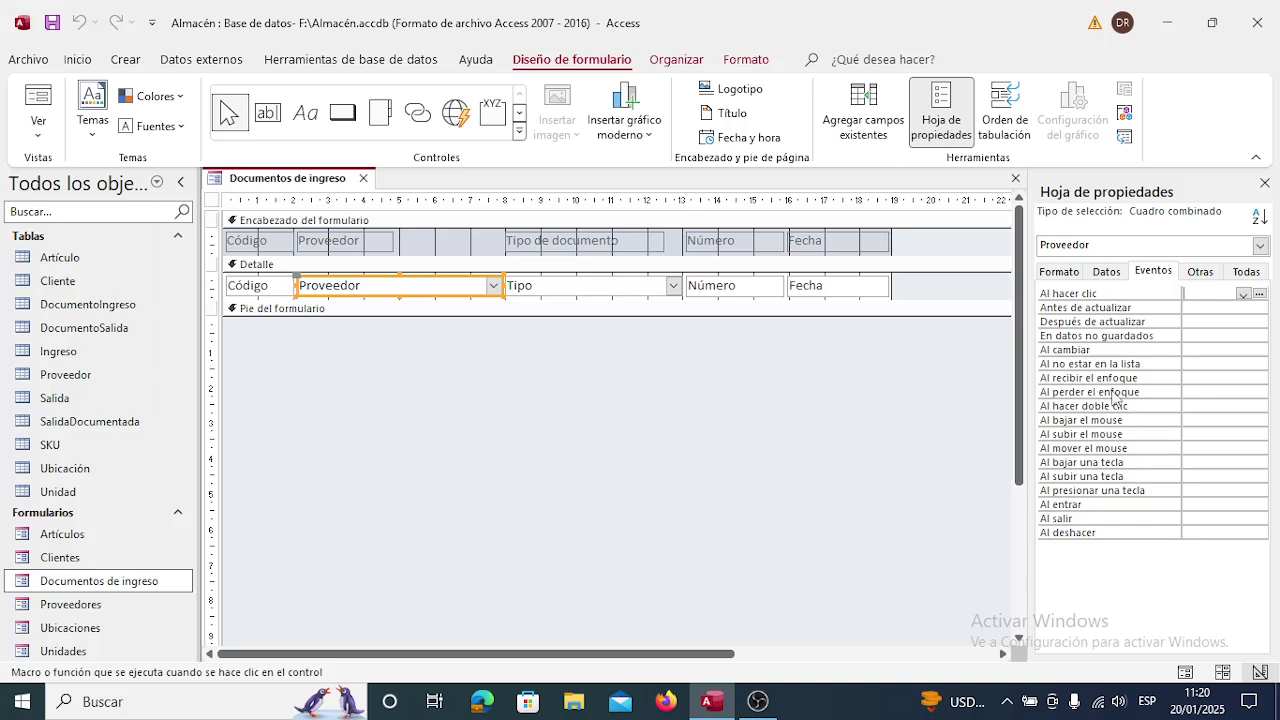
{"action": "left_click", "coordinate": [1196, 378]}
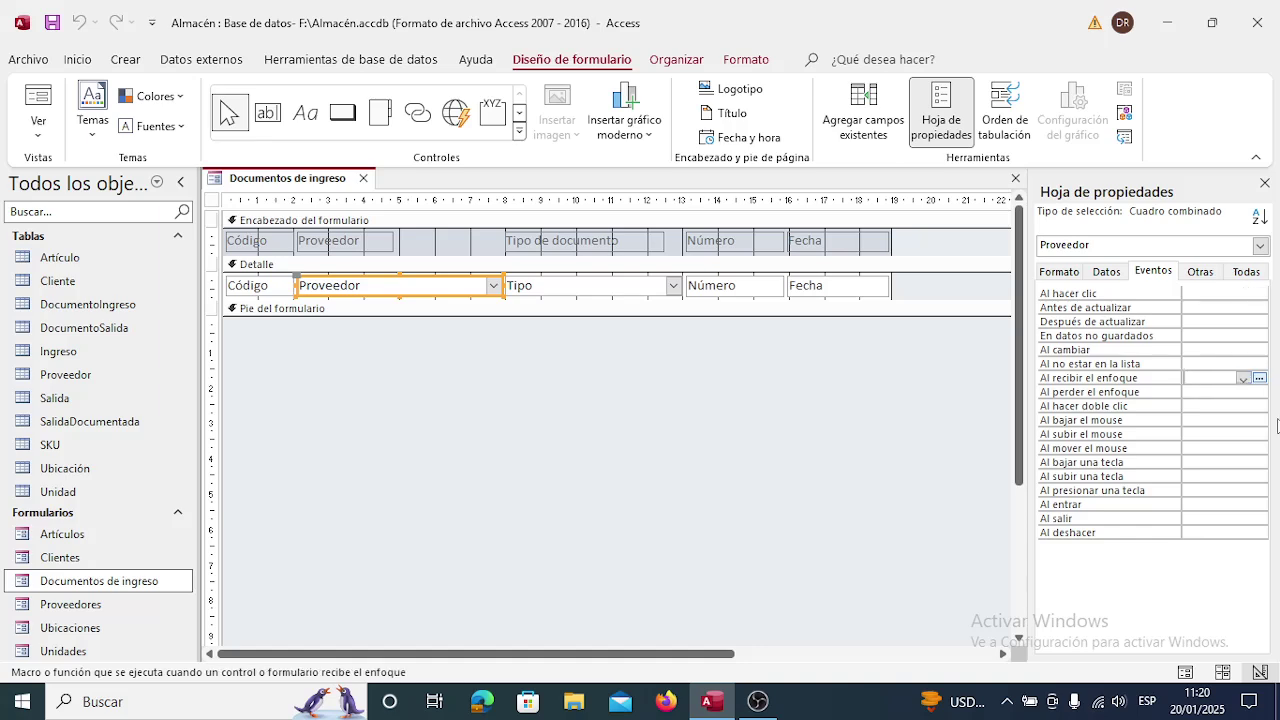
Build an embedded on-focus macro running NuevaConsulta with Nombre del control set to Proveedor.
{"action": "left_click", "coordinate": [1259, 378]}
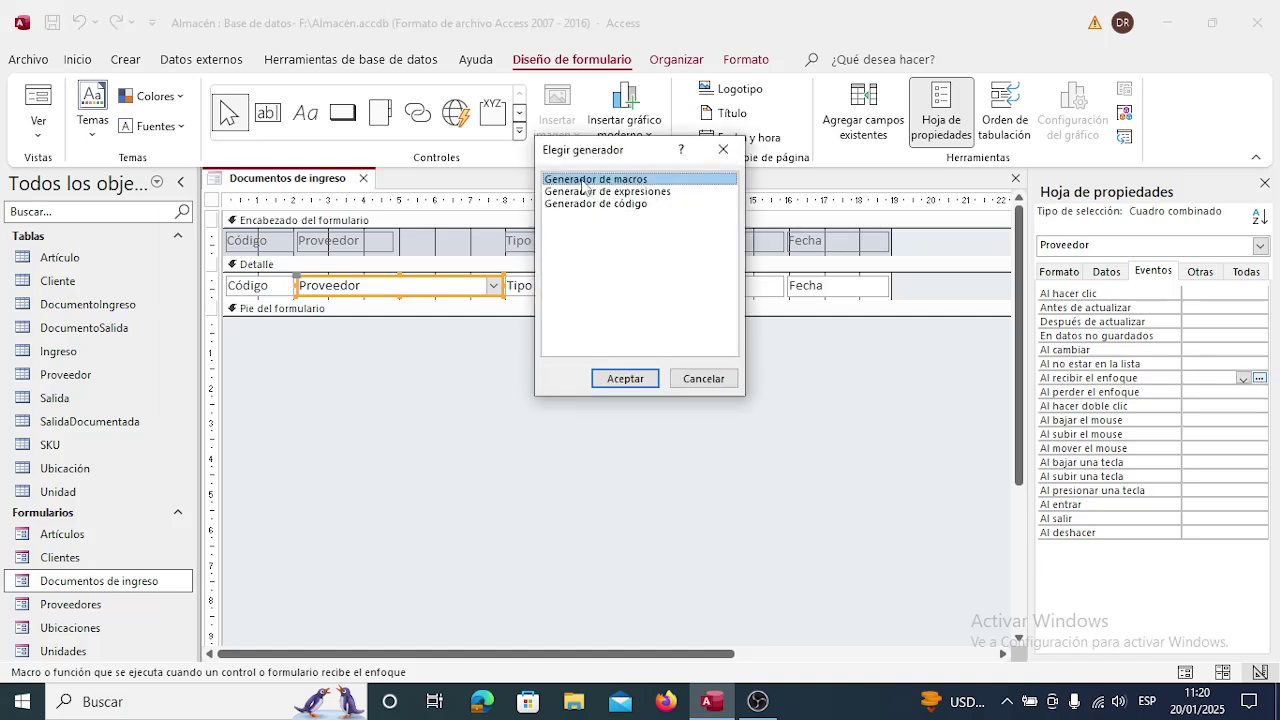
{"action": "left_click", "coordinate": [641, 379]}
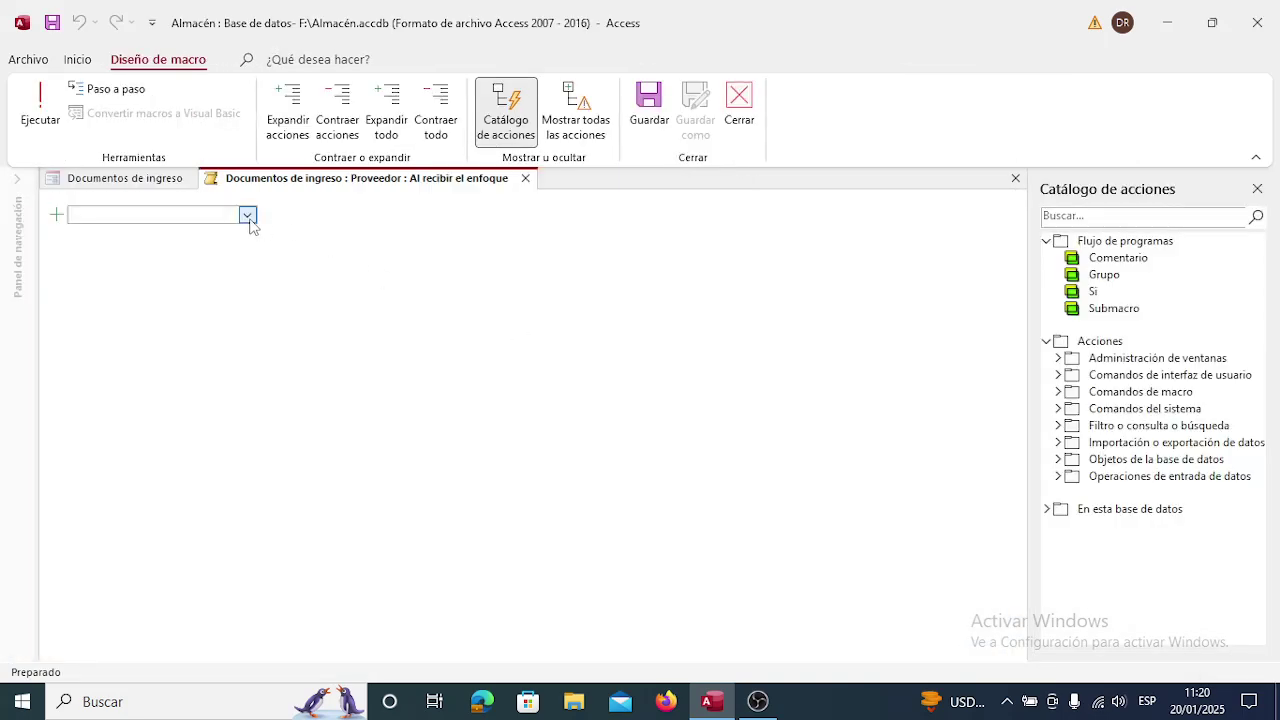
{"action": "left_click", "coordinate": [249, 220]}
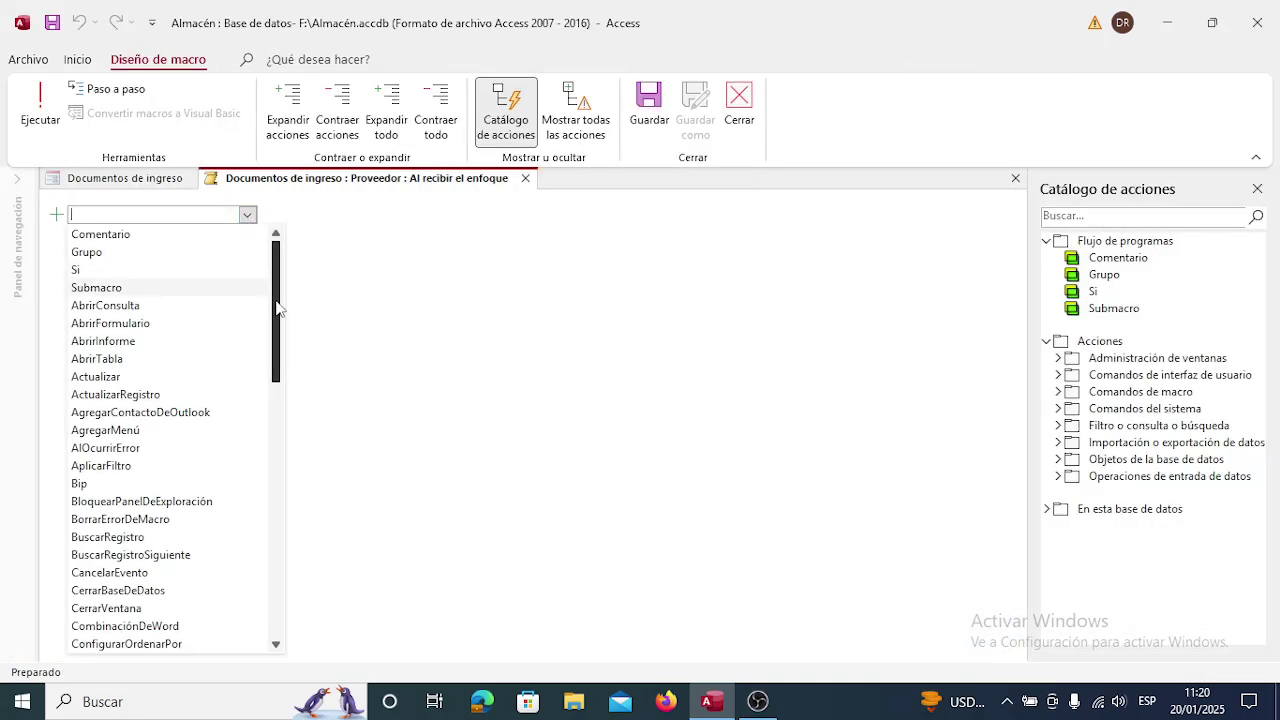
{"action": "left_click_drag", "start_coordinate": [279, 308], "coordinate": [277, 543]}
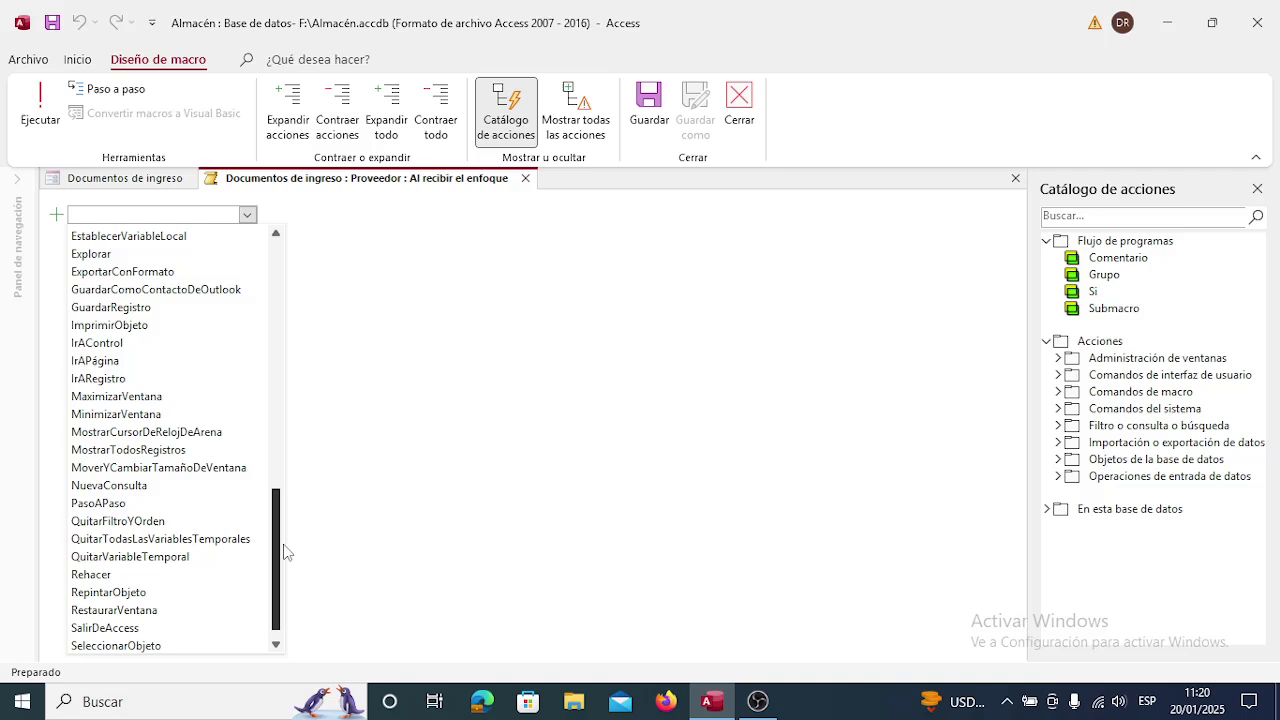
{"action": "left_click", "coordinate": [140, 487]}
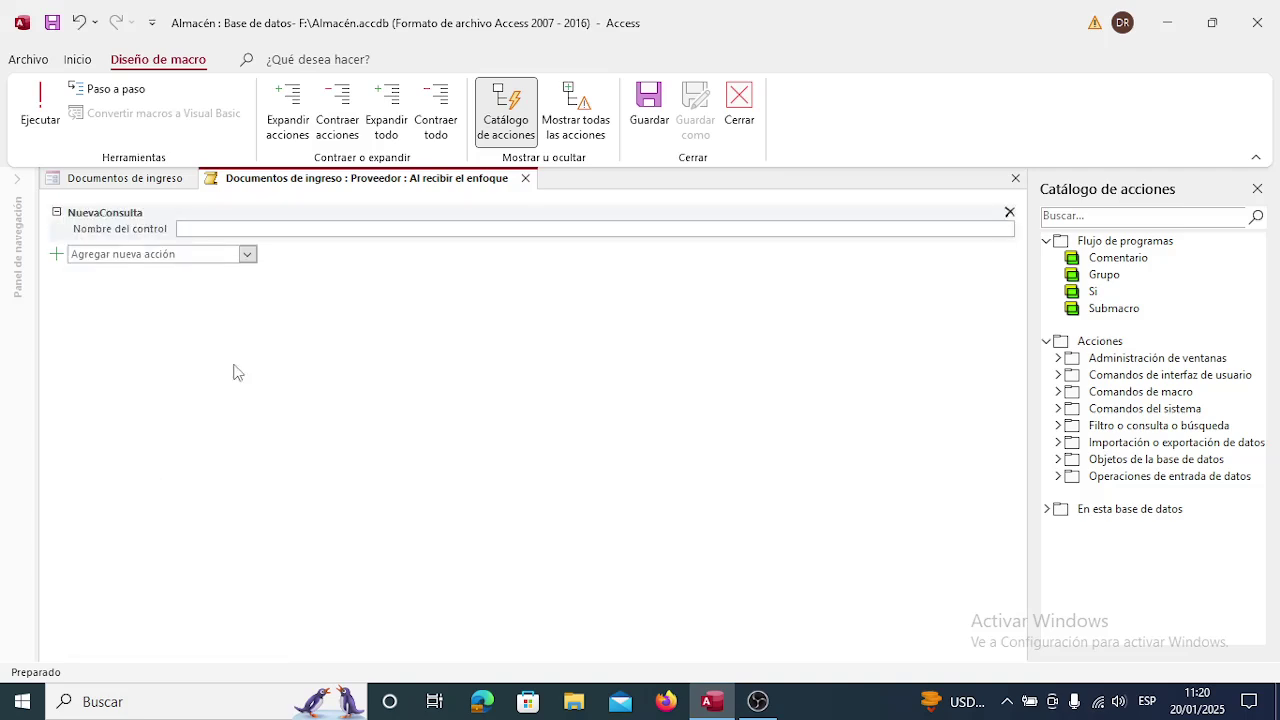
{"action": "type", "text": "P"}
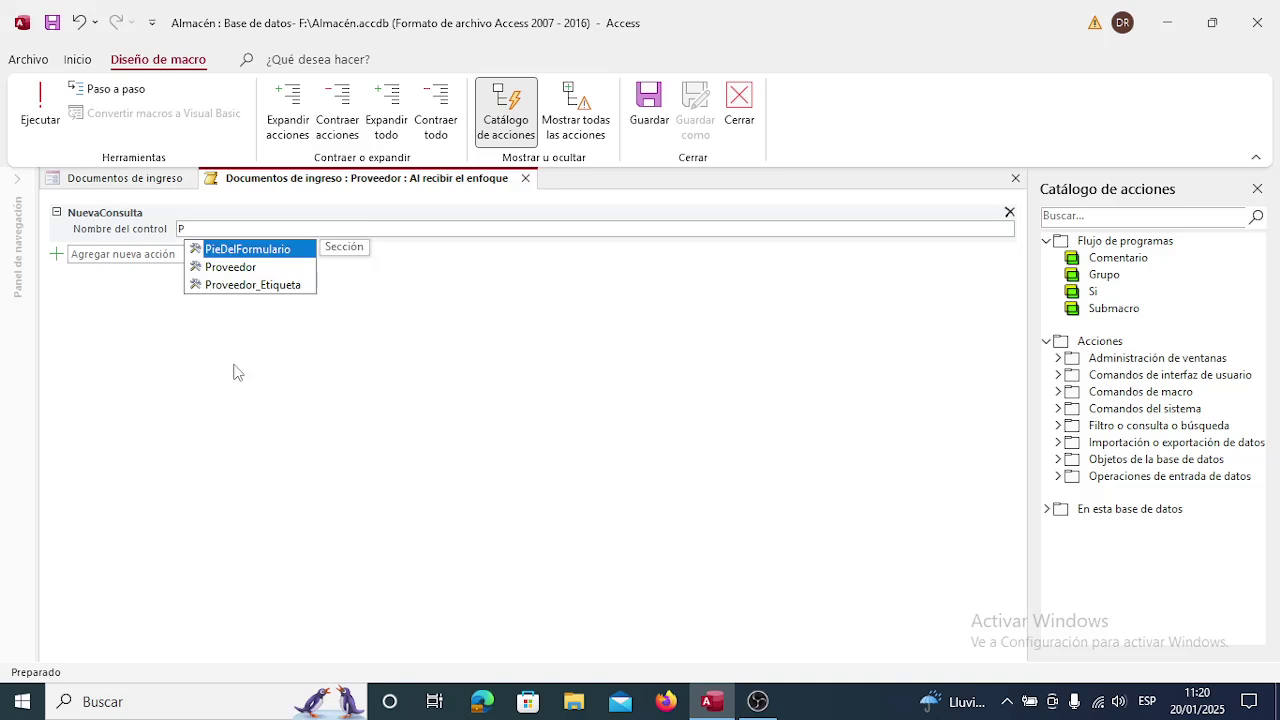
{"action": "left_click", "coordinate": [228, 268]}
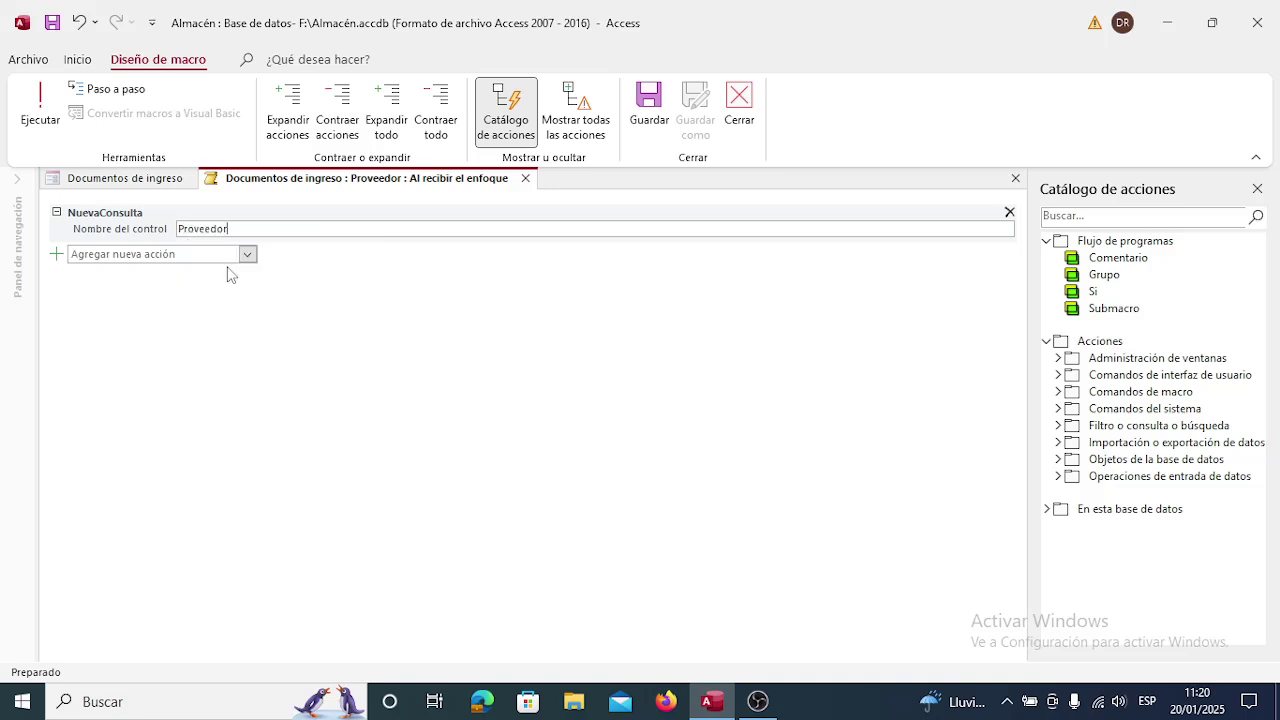
{"action": "left_click", "coordinate": [288, 352]}
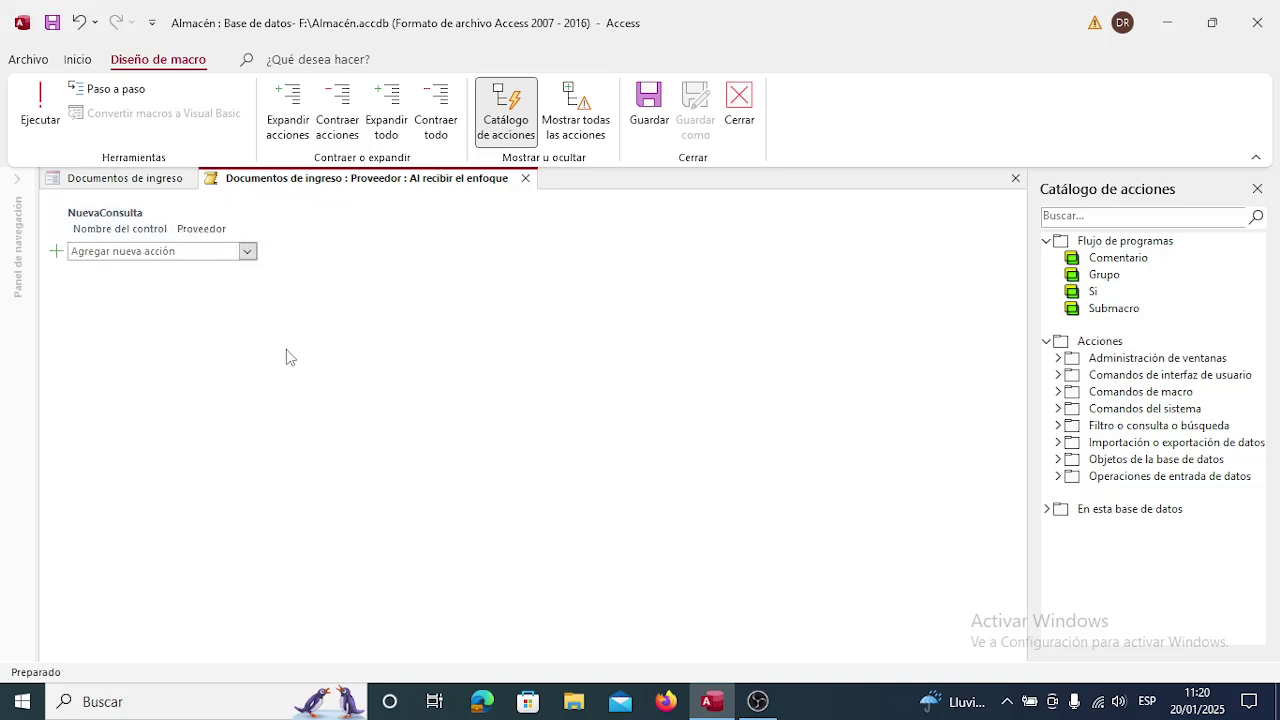
{"action": "left_click", "coordinate": [525, 178]}
Save the macro and the Documentos de ingreso form design, closing both.
{"action": "left_click", "coordinate": [550, 403]}
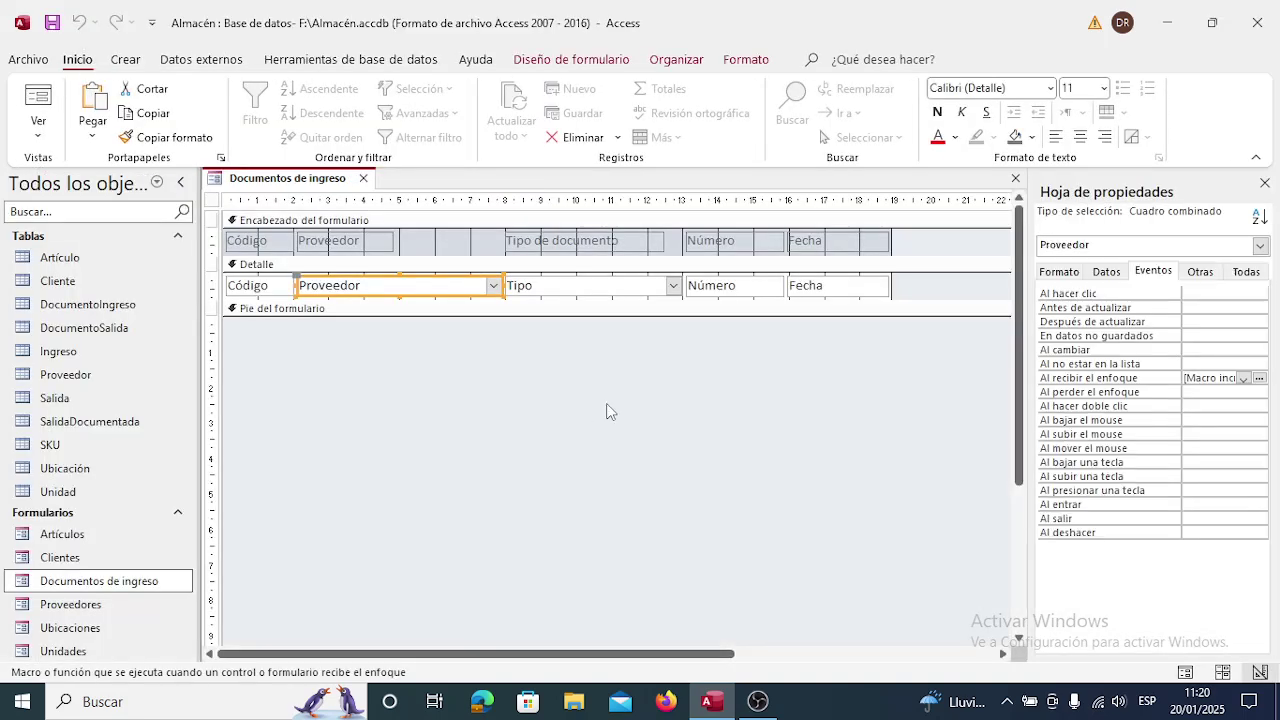
{"action": "left_click", "coordinate": [1266, 184]}
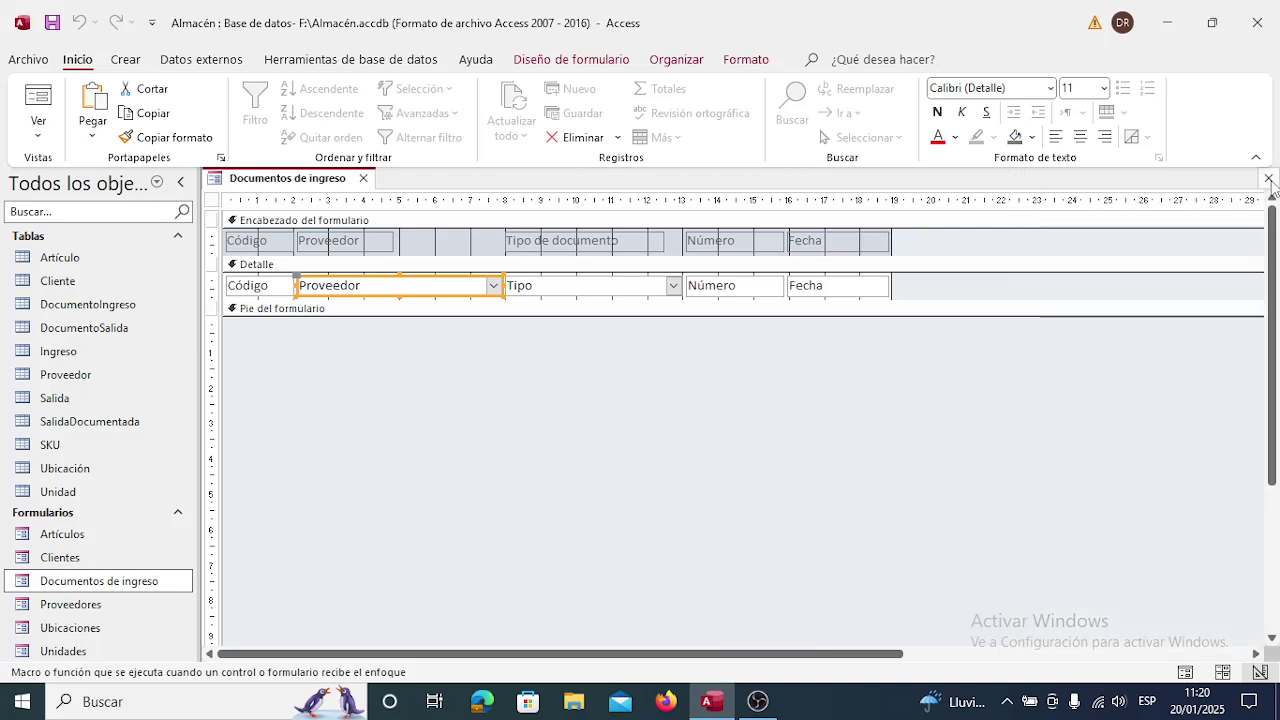
{"action": "left_click", "coordinate": [1268, 179]}
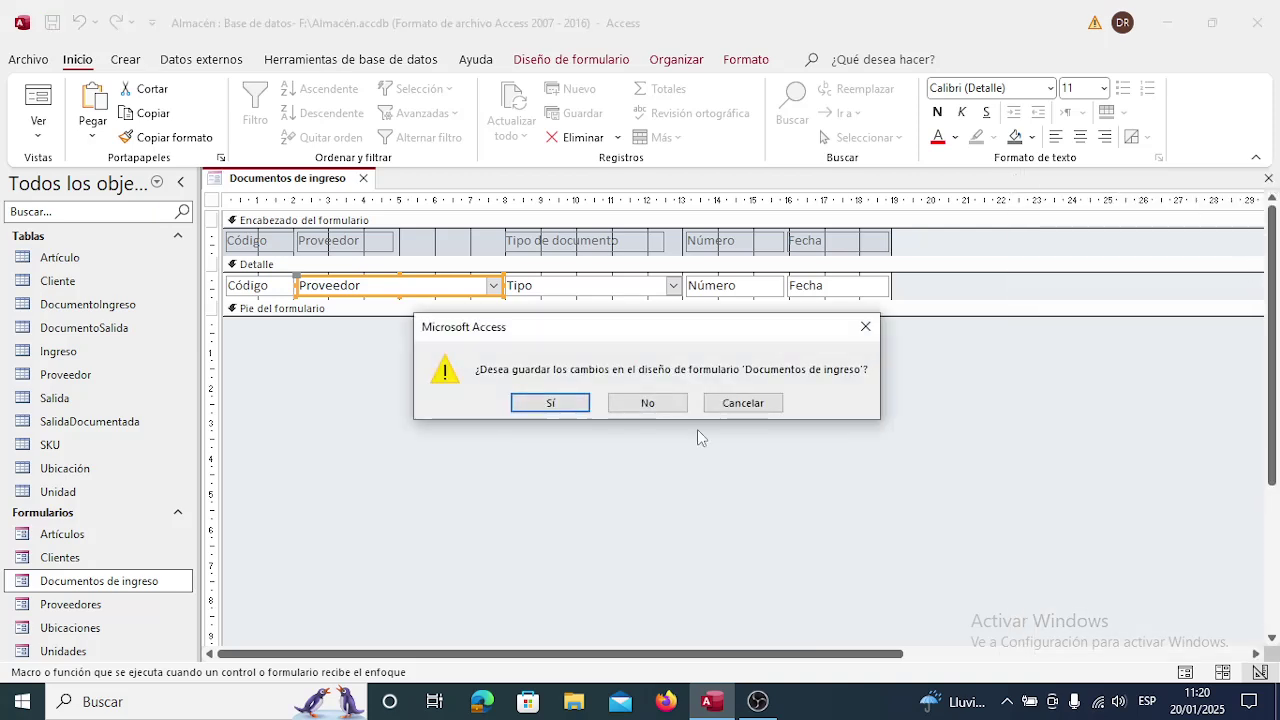
{"action": "left_click", "coordinate": [550, 403]}
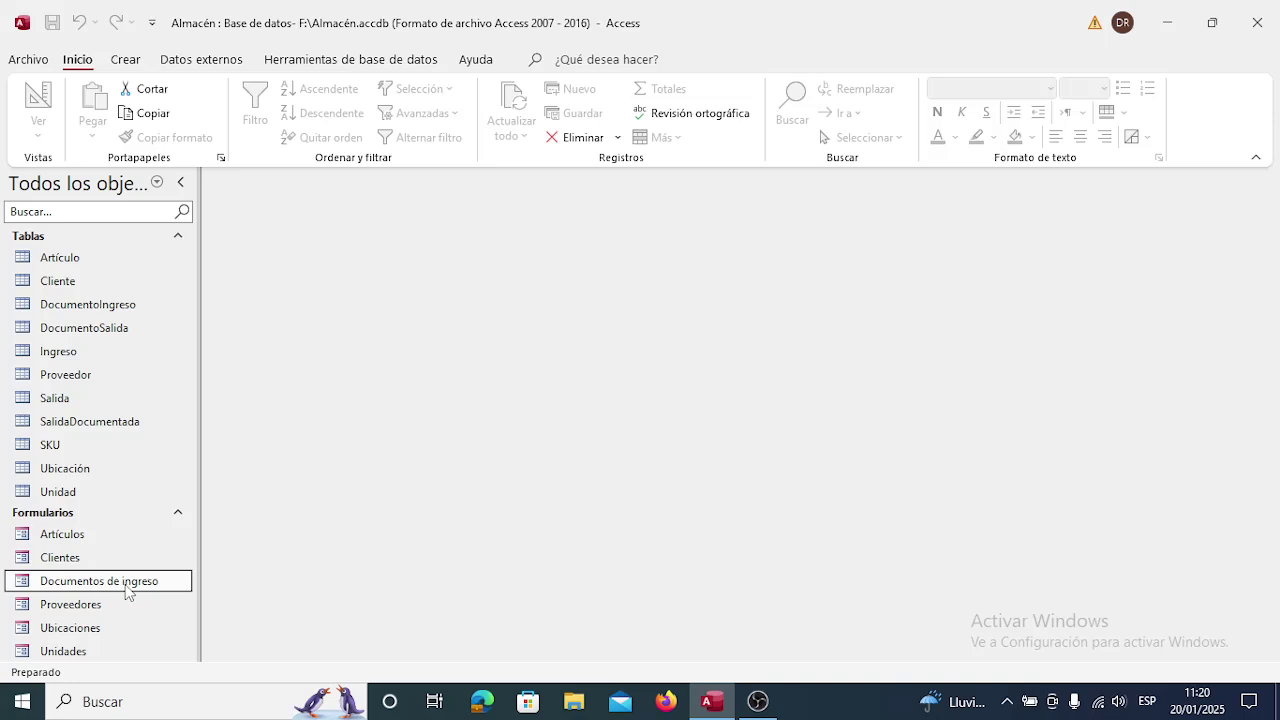
Test the Documentos de ingreso form by tabbing through Código, Proveedor and Tipo fields, then close it.
{"action": "double_click", "coordinate": [125, 586]}
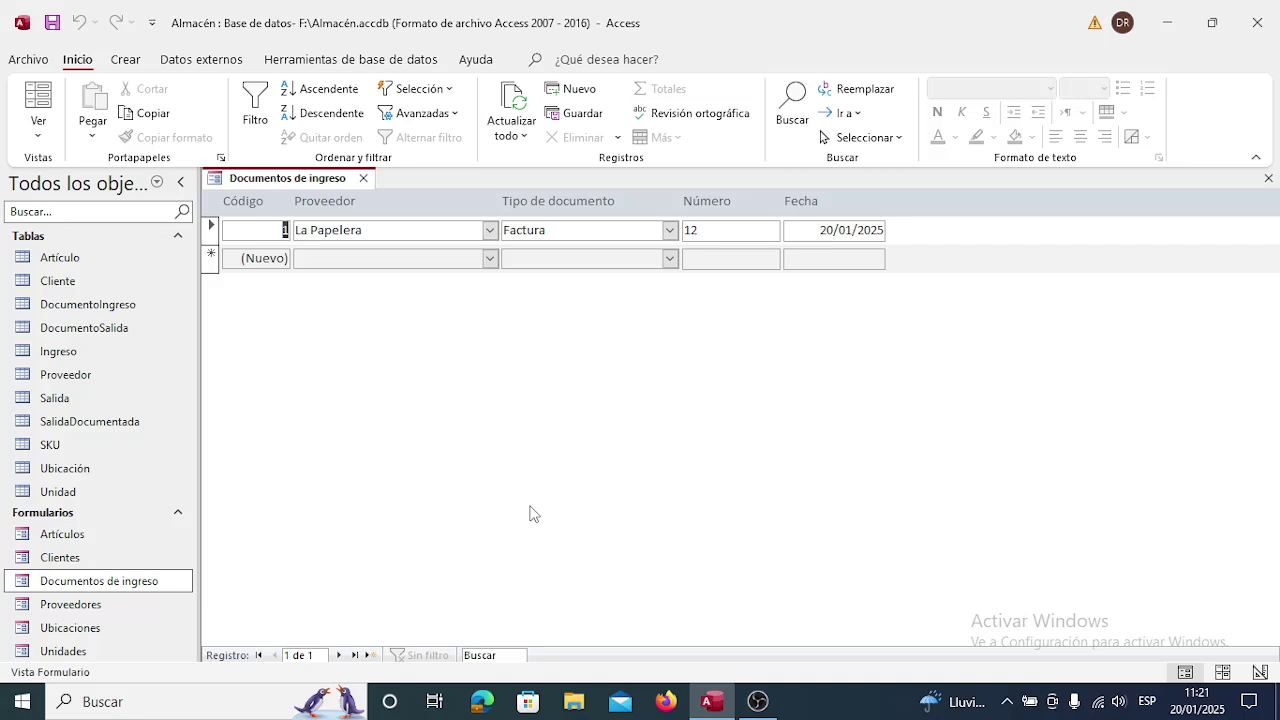
{"action": "key", "text": "Tab"}
{"action": "key", "text": "Tab"}
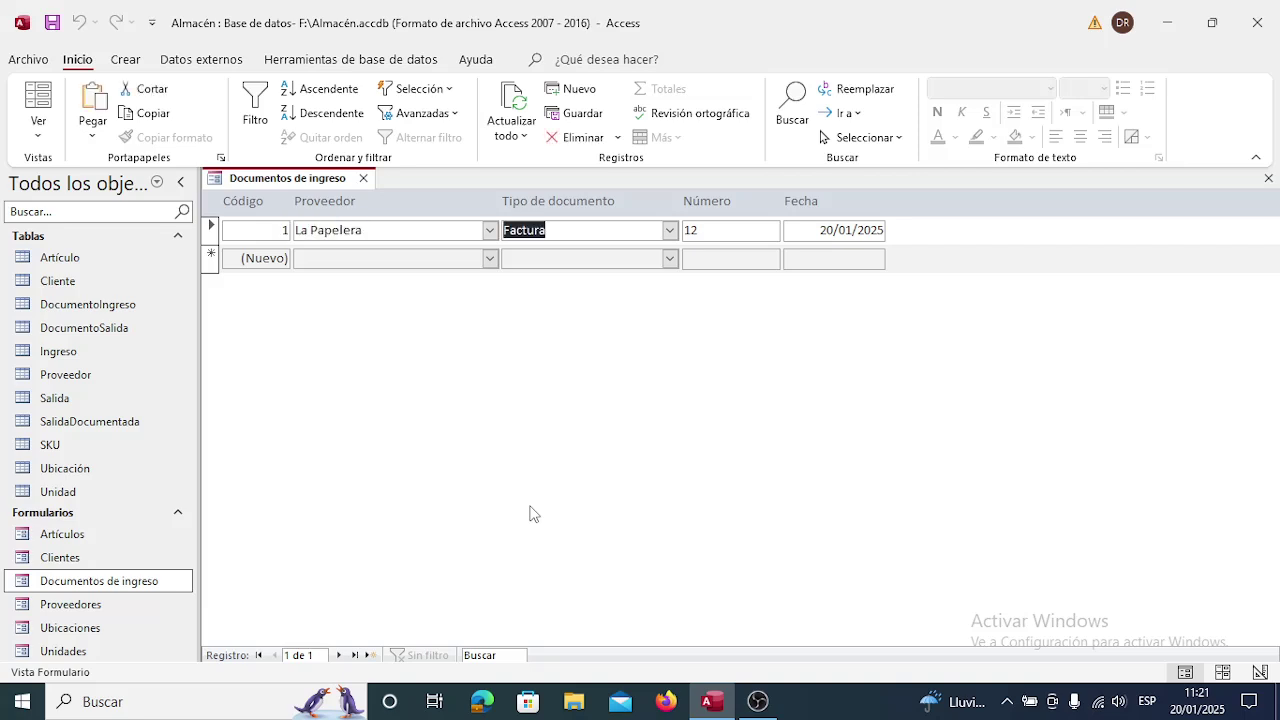
{"action": "key", "text": "Tab"}
{"action": "key", "text": "Tab"}
{"action": "key", "text": "Tab"}
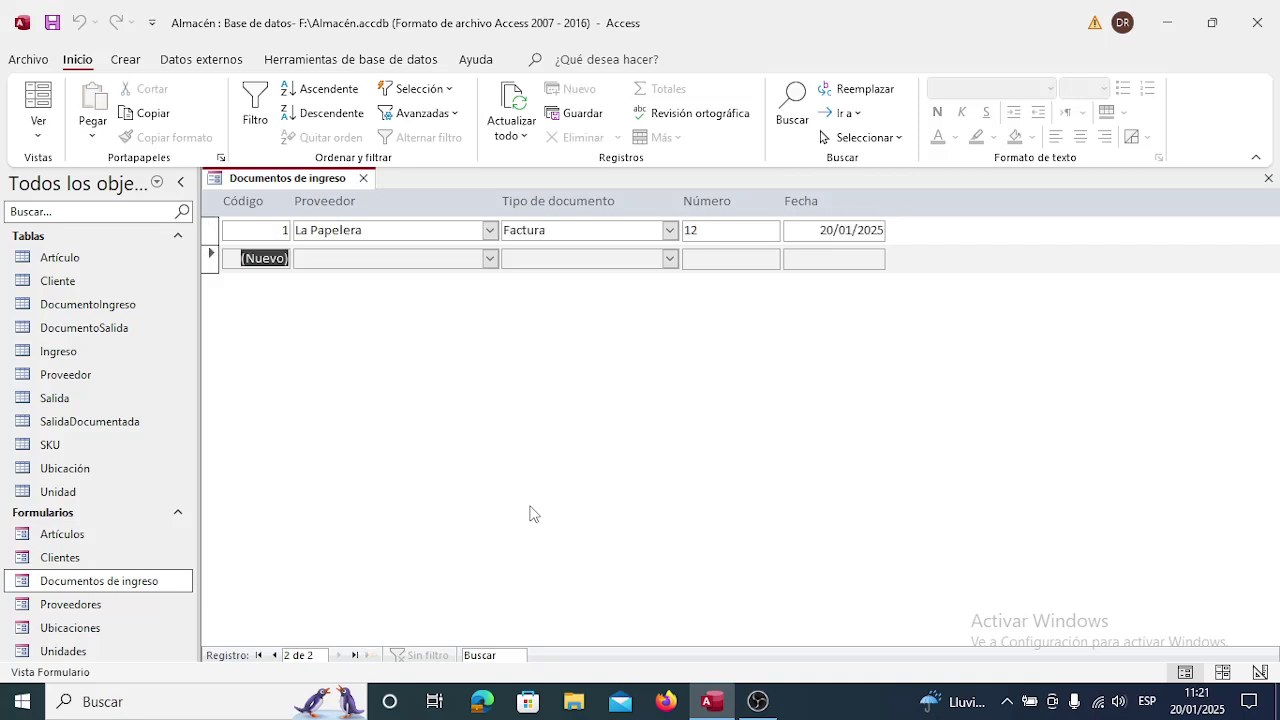
{"action": "key", "text": "shift+Tab"}
{"action": "key", "text": "shift+Tab"}
{"action": "key", "text": "shift+Tab"}
{"action": "key", "text": "shift+Tab"}
{"action": "key", "text": "shift+Tab"}
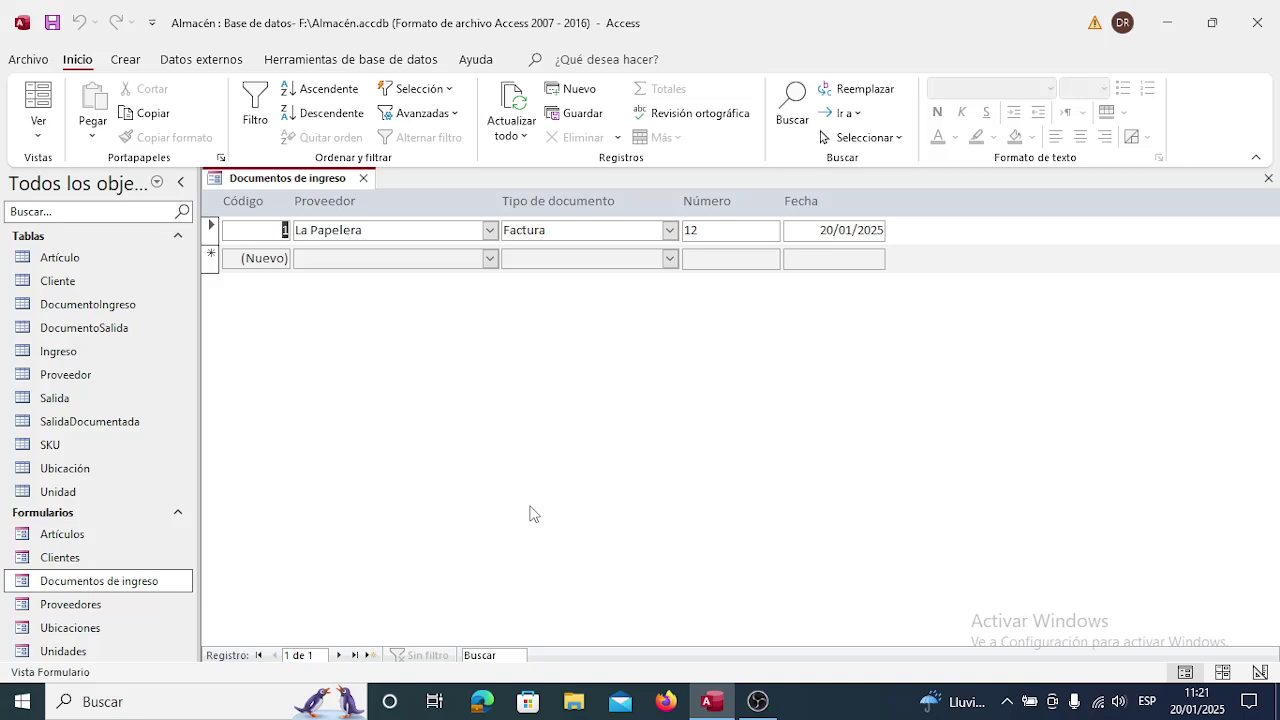
{"action": "key", "text": "Tab"}
{"action": "key", "text": "Tab"}
{"action": "key", "text": "Tab"}
{"action": "key", "text": "Tab"}
{"action": "key", "text": "shift+Tab"}
{"action": "key", "text": "shift+Tab"}
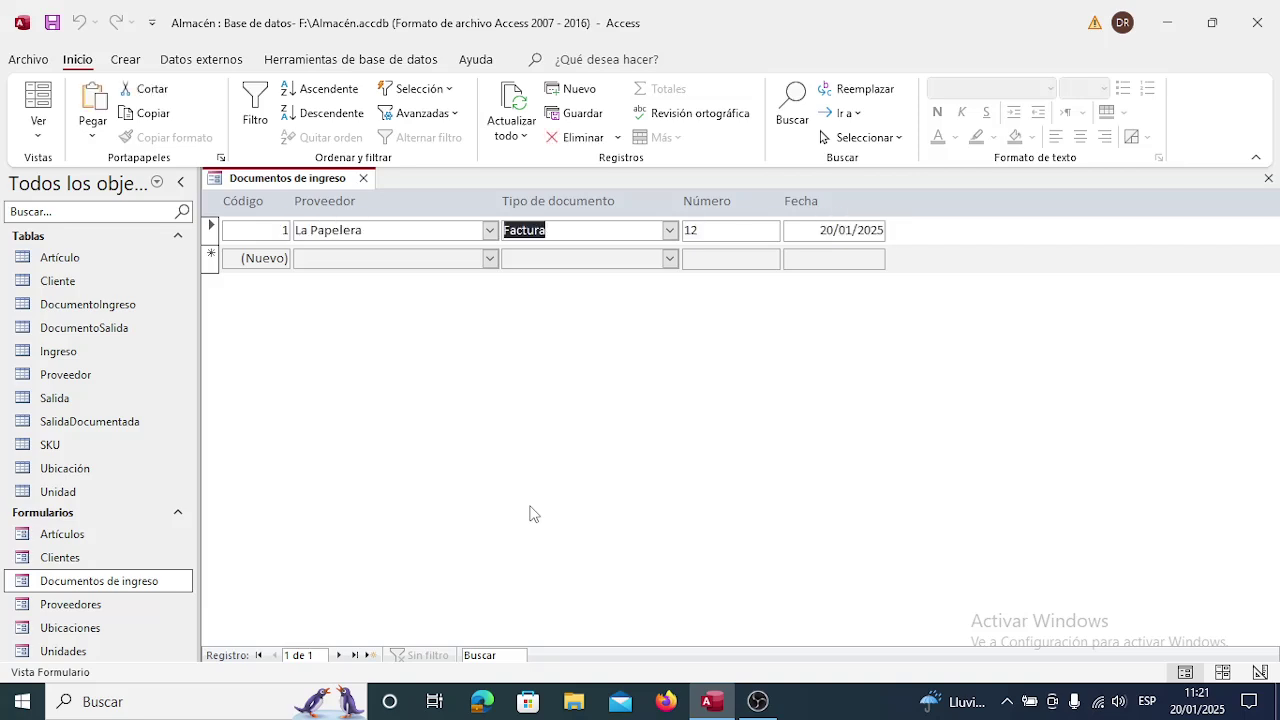
{"action": "key", "text": "shift+Tab"}
{"action": "key", "text": "shift+Tab"}
{"action": "key", "text": "Tab"}
{"action": "key", "text": "Tab"}
{"action": "key", "text": "Tab"}
{"action": "key", "text": "Tab"}
{"action": "key", "text": "Tab"}
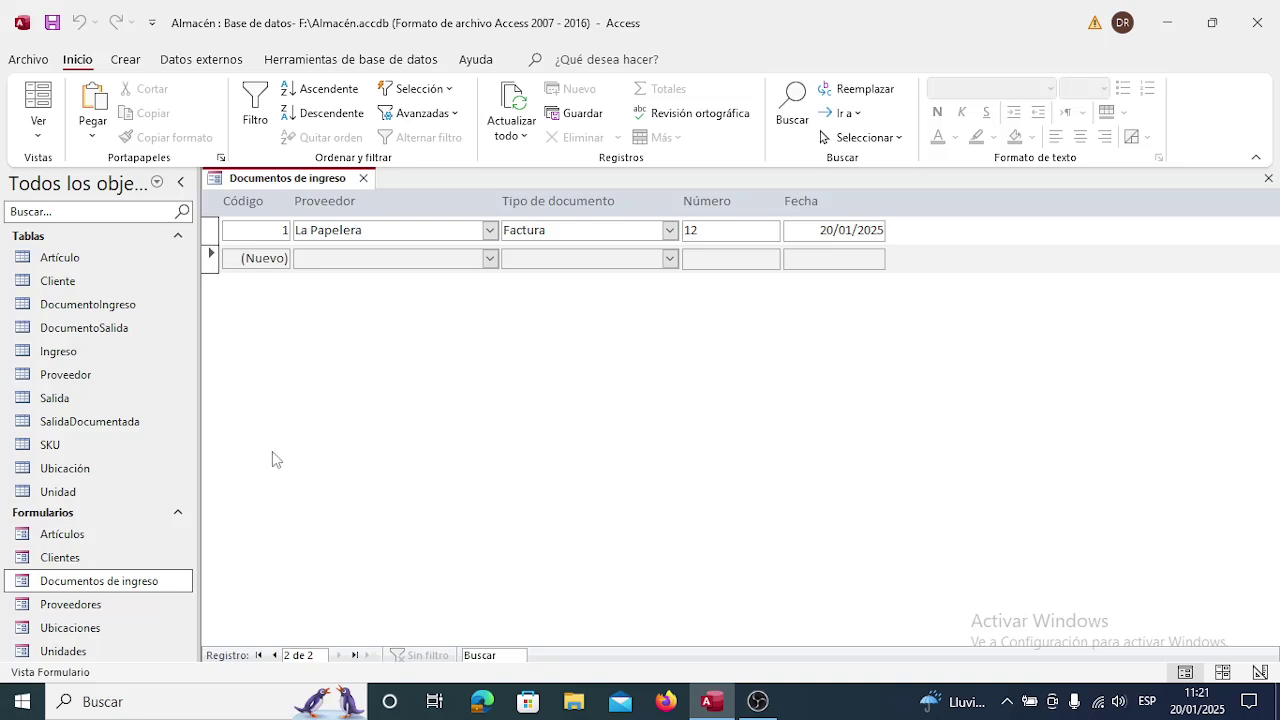
{"action": "left_click", "coordinate": [364, 179]}
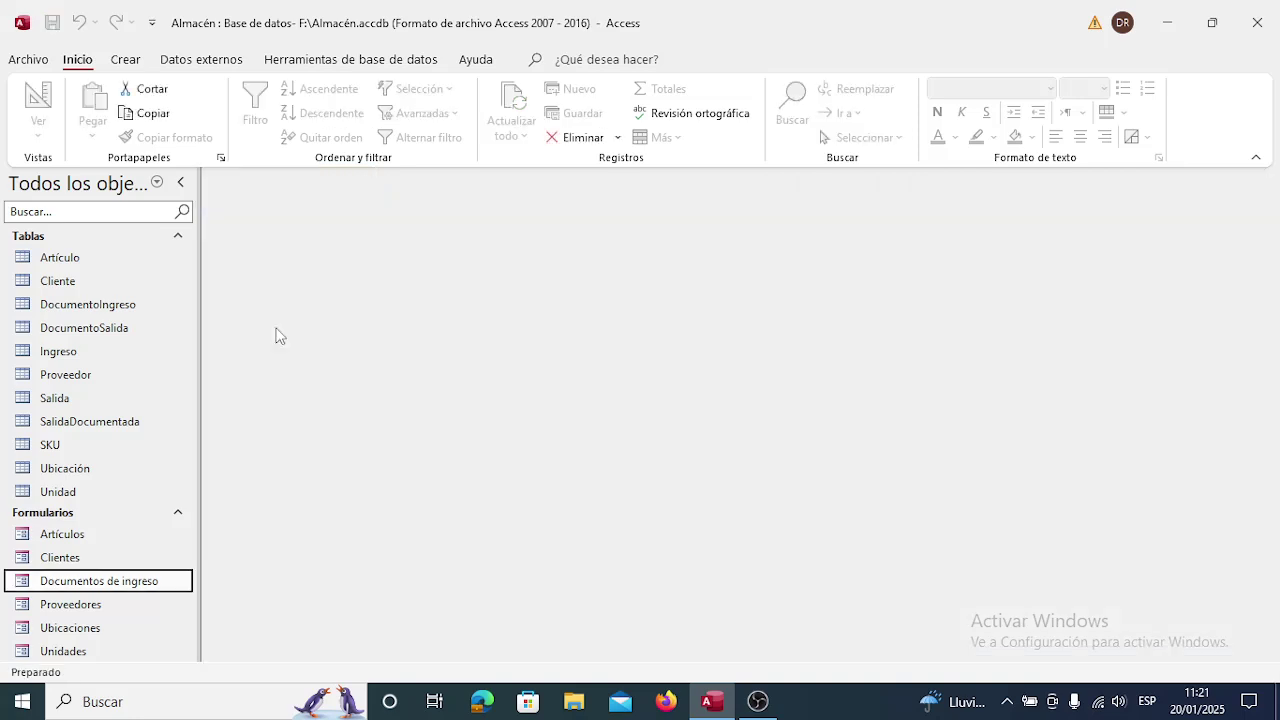
Open the Clientes and Documentos de ingreso forms, then close both.
{"action": "double_click", "coordinate": [60, 559]}
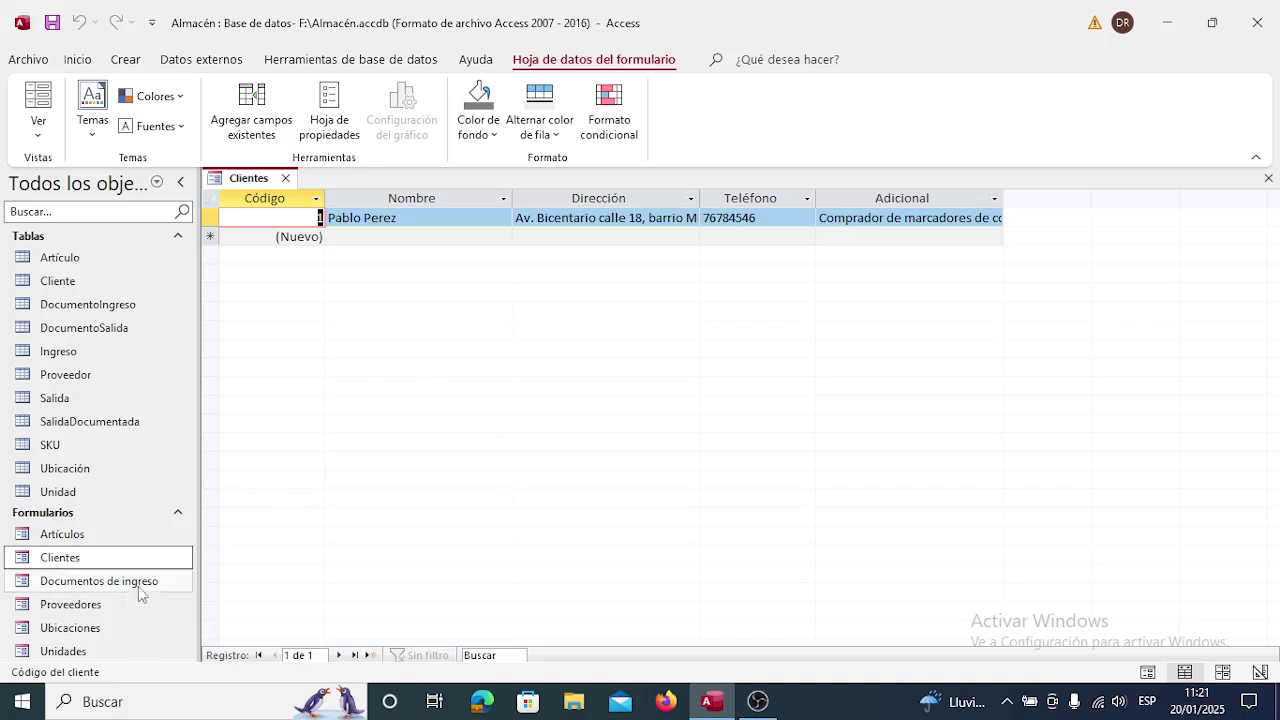
{"action": "double_click", "coordinate": [120, 582]}
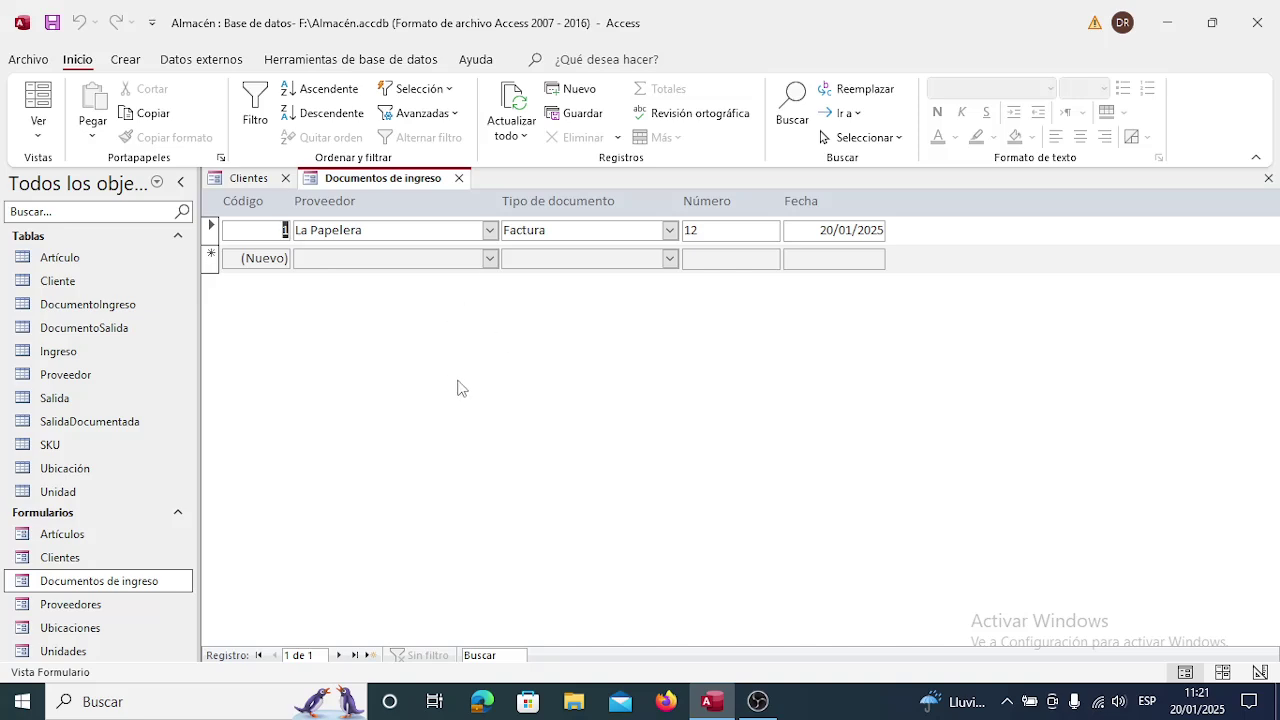
{"action": "left_click", "coordinate": [459, 179]}
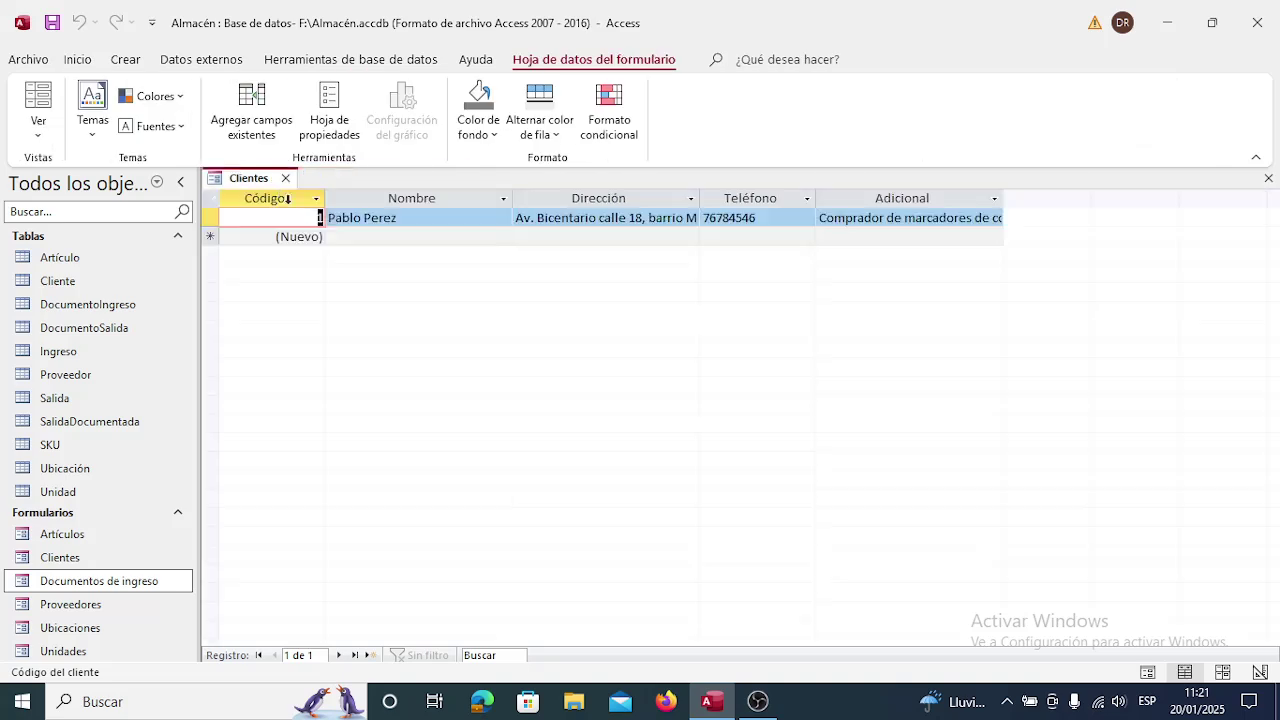
{"action": "left_click", "coordinate": [285, 179]}
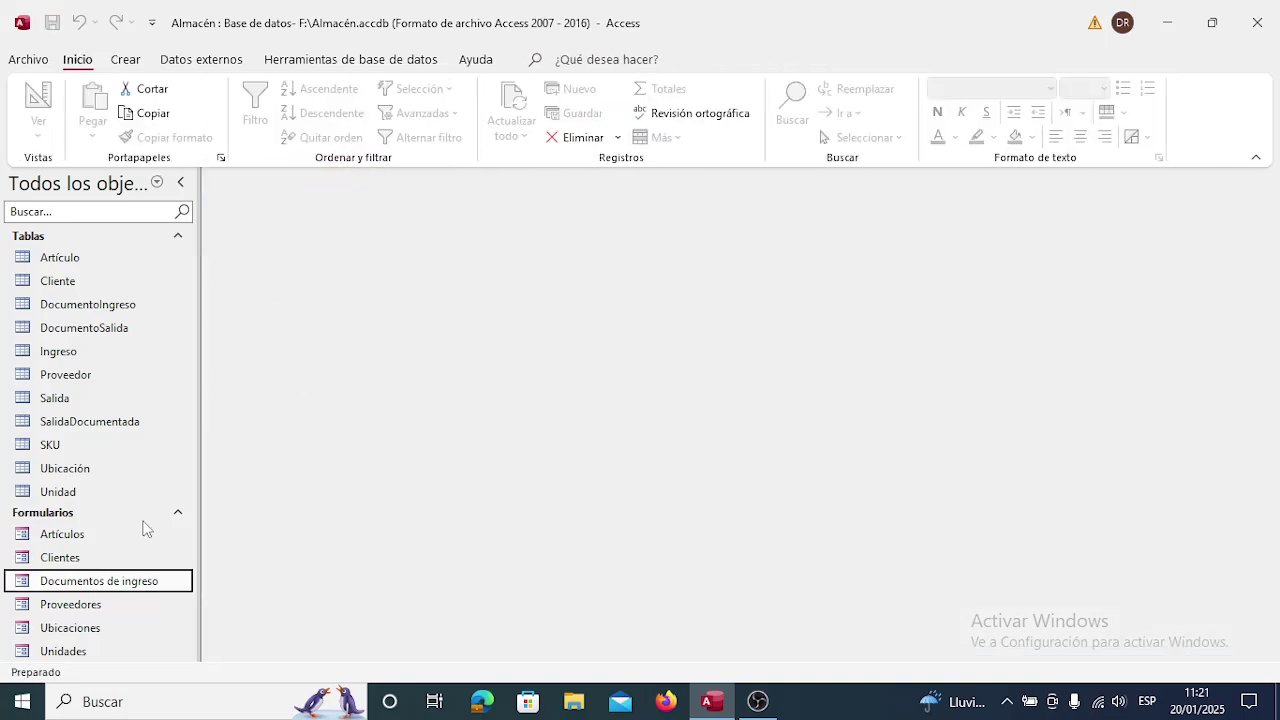
Reopen Documentos de ingreso in Design view and drag the Pie del formulario taller.
{"action": "right_click", "coordinate": [135, 587]}
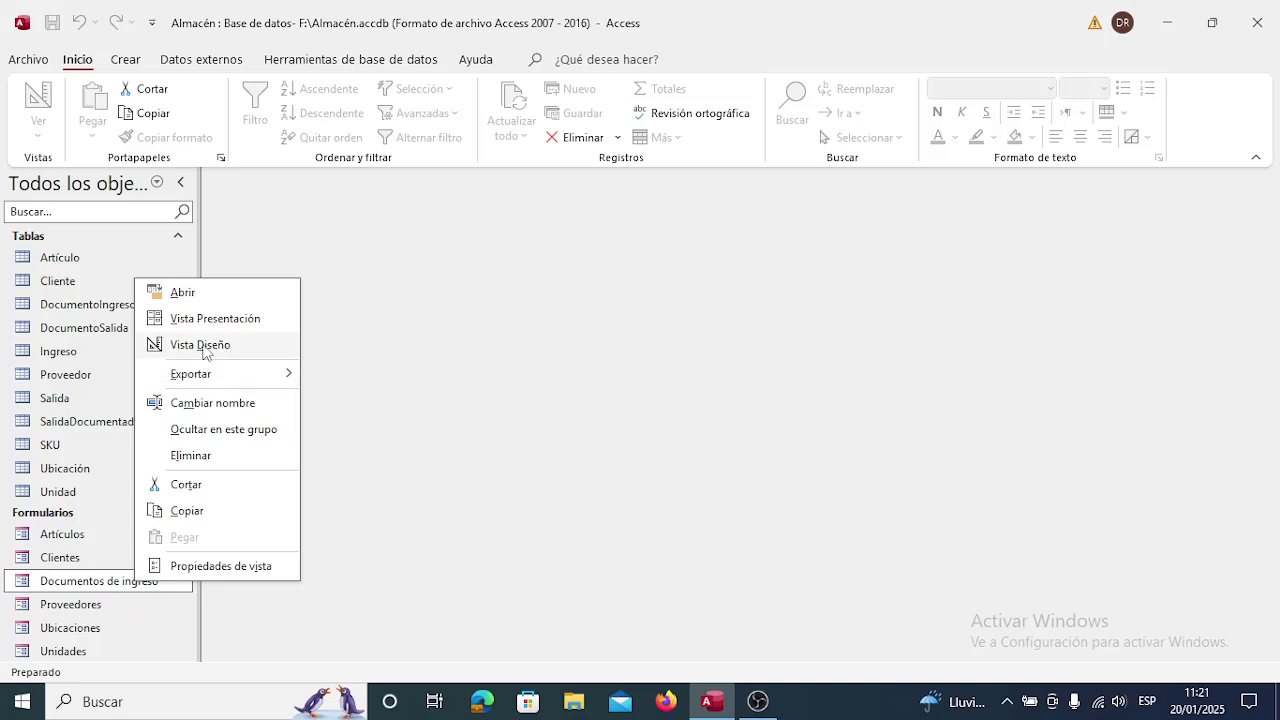
{"action": "left_click", "coordinate": [205, 345]}
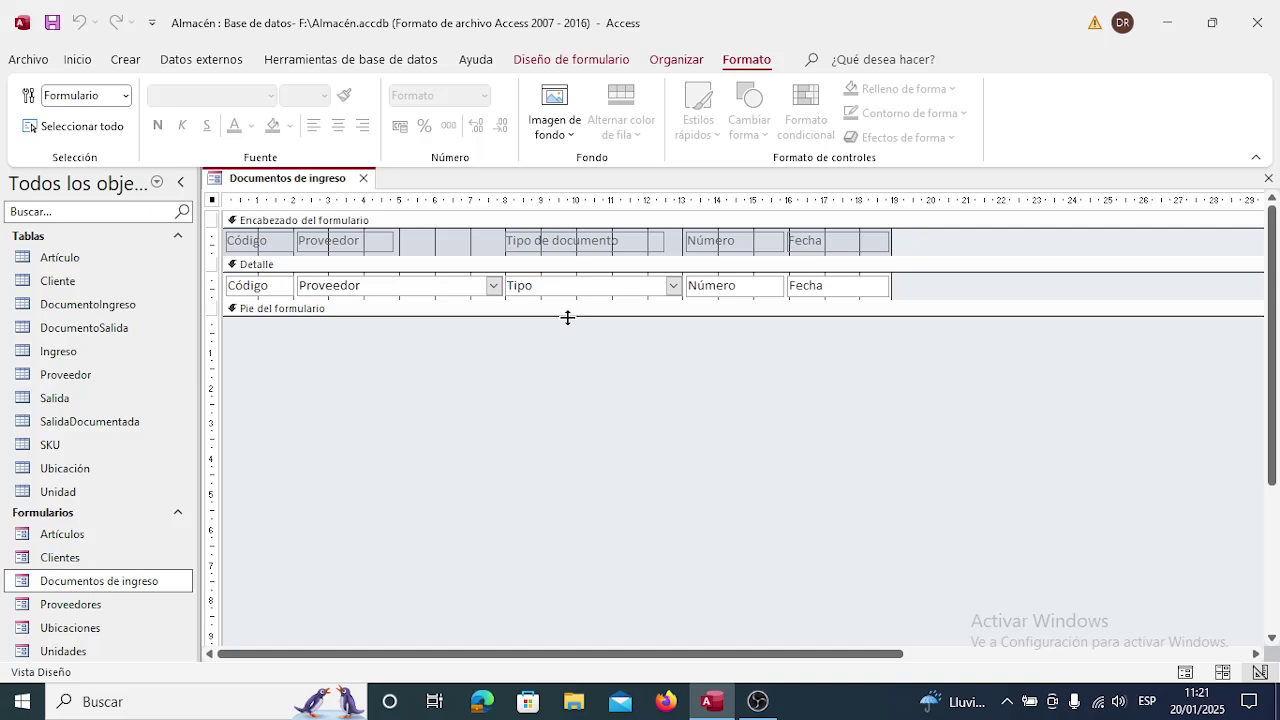
{"action": "left_click_drag", "start_coordinate": [567, 318], "coordinate": [578, 356]}
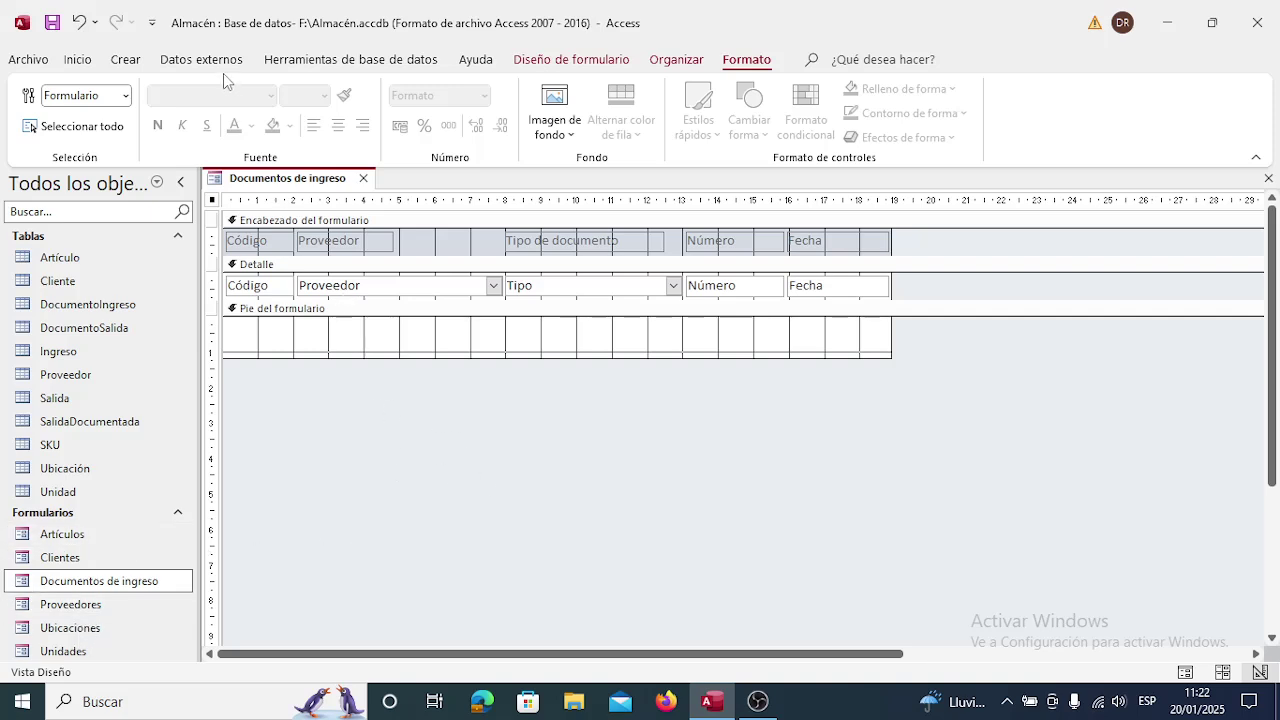
Draw a command button, Comando15, in the form footer and shorten the footer slightly.
{"action": "left_click", "coordinate": [549, 62]}
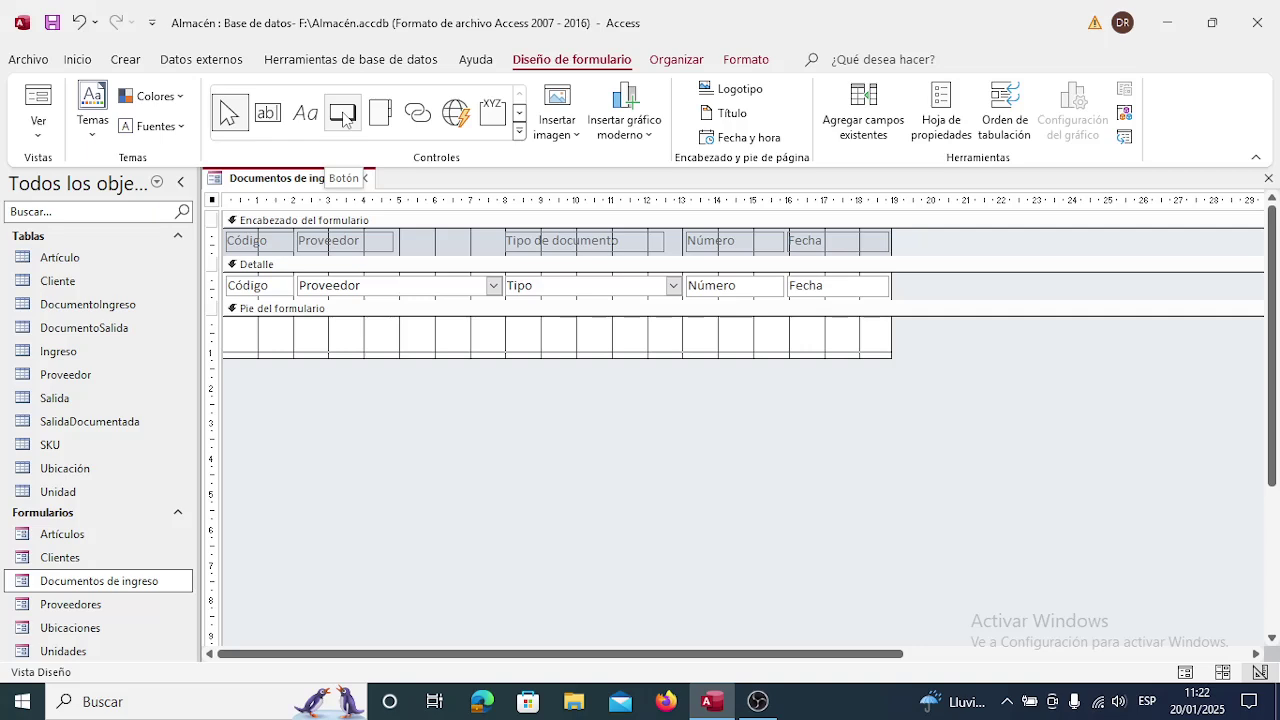
{"action": "left_click", "coordinate": [340, 120]}
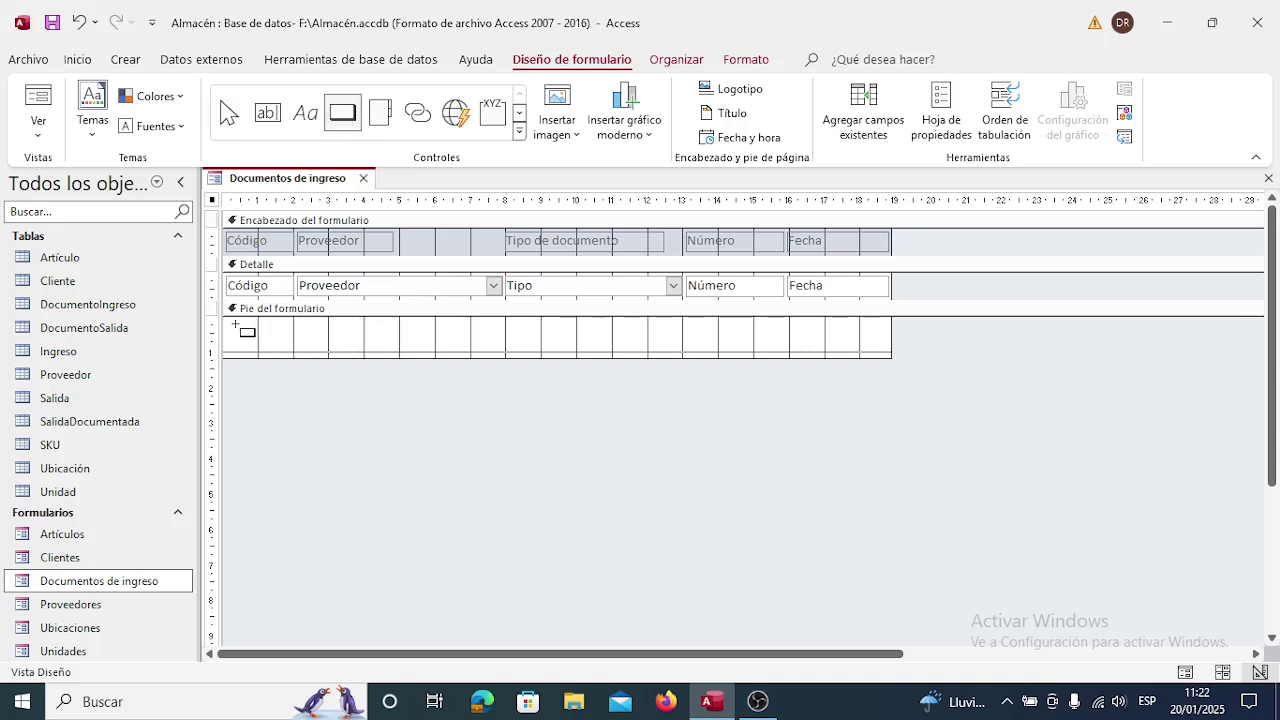
{"action": "left_click_drag", "start_coordinate": [235, 323], "coordinate": [345, 342]}
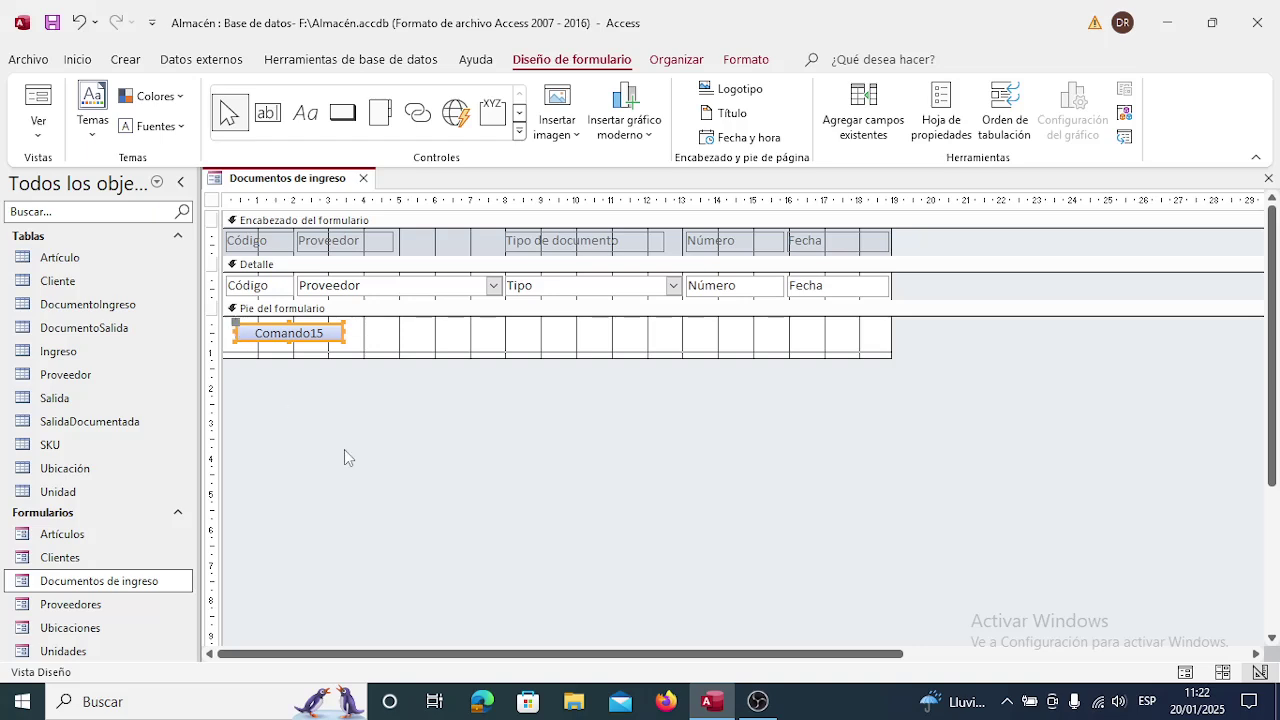
{"action": "key", "text": "Left"}
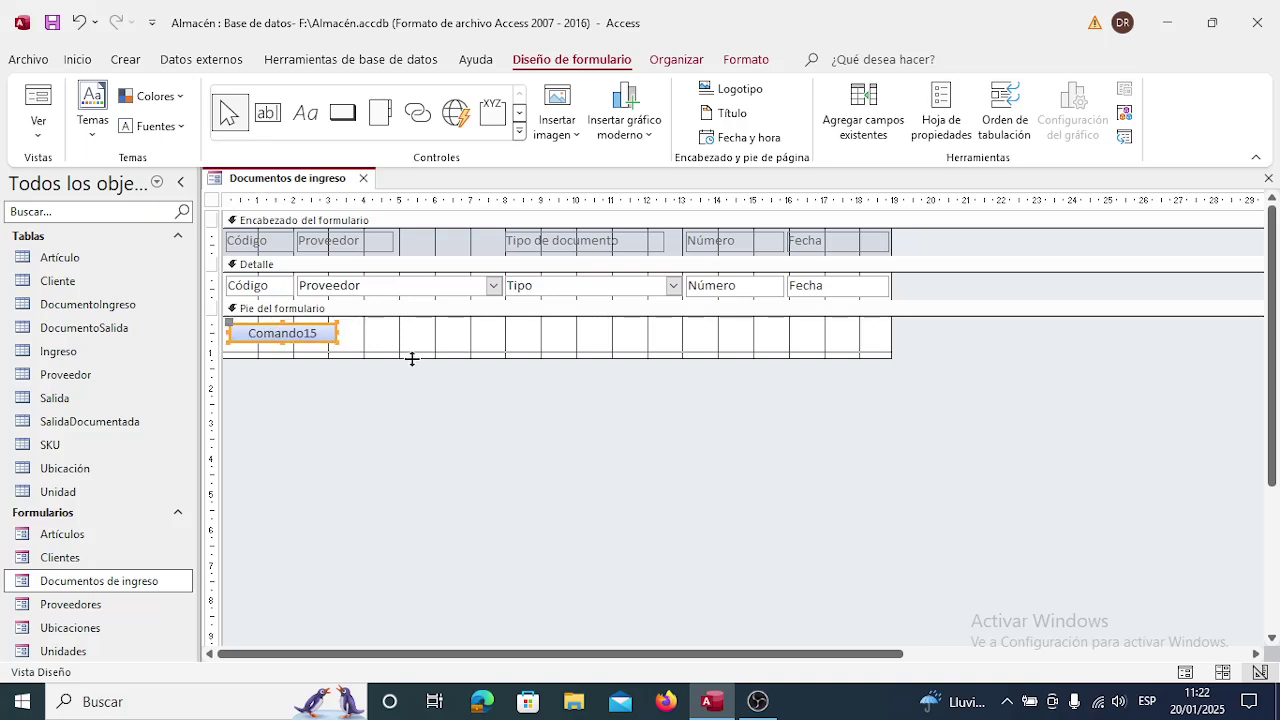
{"action": "left_click_drag", "start_coordinate": [411, 359], "coordinate": [411, 346]}
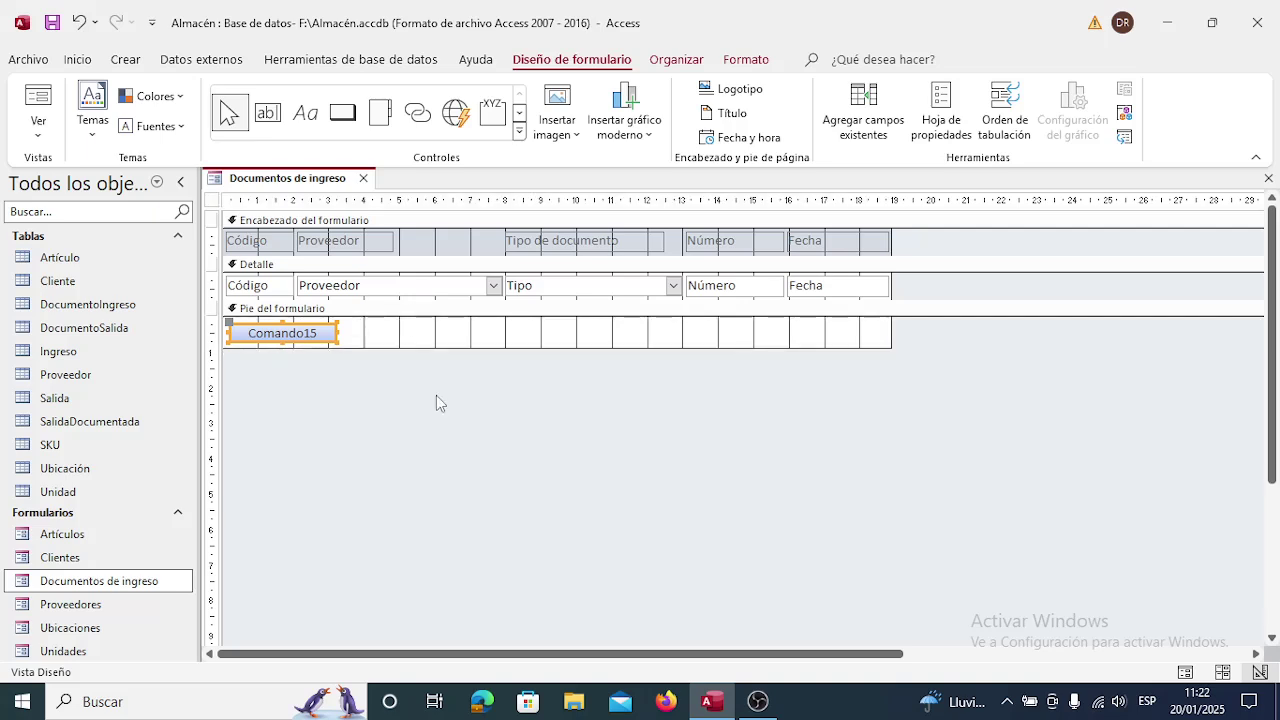
Rename the footer button to Proveedores and select its Al hacer clic event property.
{"action": "right_click", "coordinate": [302, 343]}
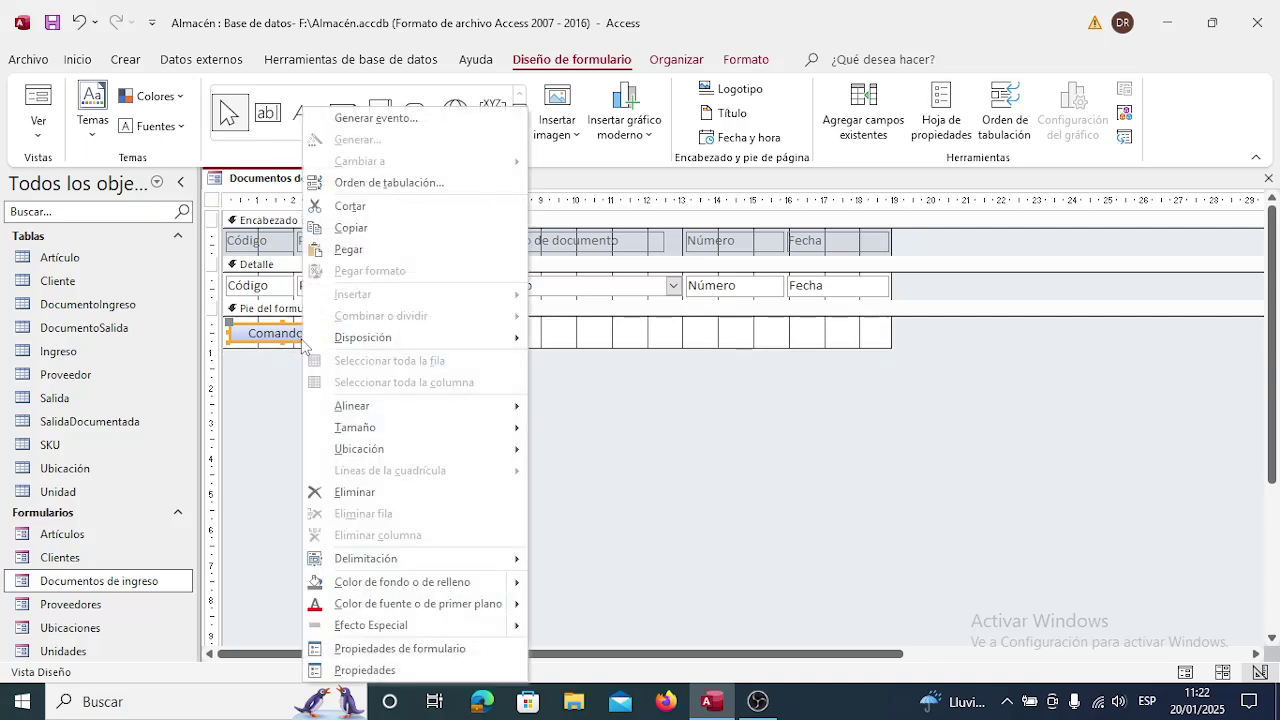
{"action": "left_click", "coordinate": [380, 674]}
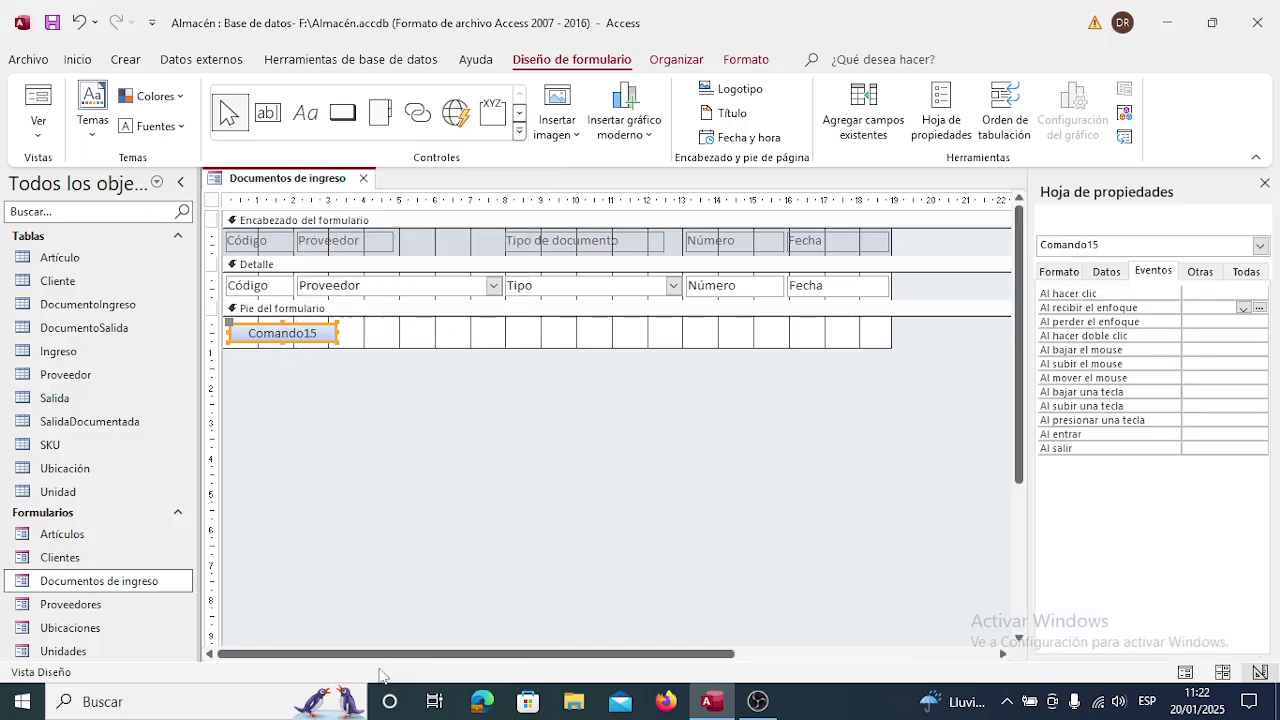
{"action": "left_click", "coordinate": [1106, 272]}
{"action": "left_click", "coordinate": [1199, 272]}
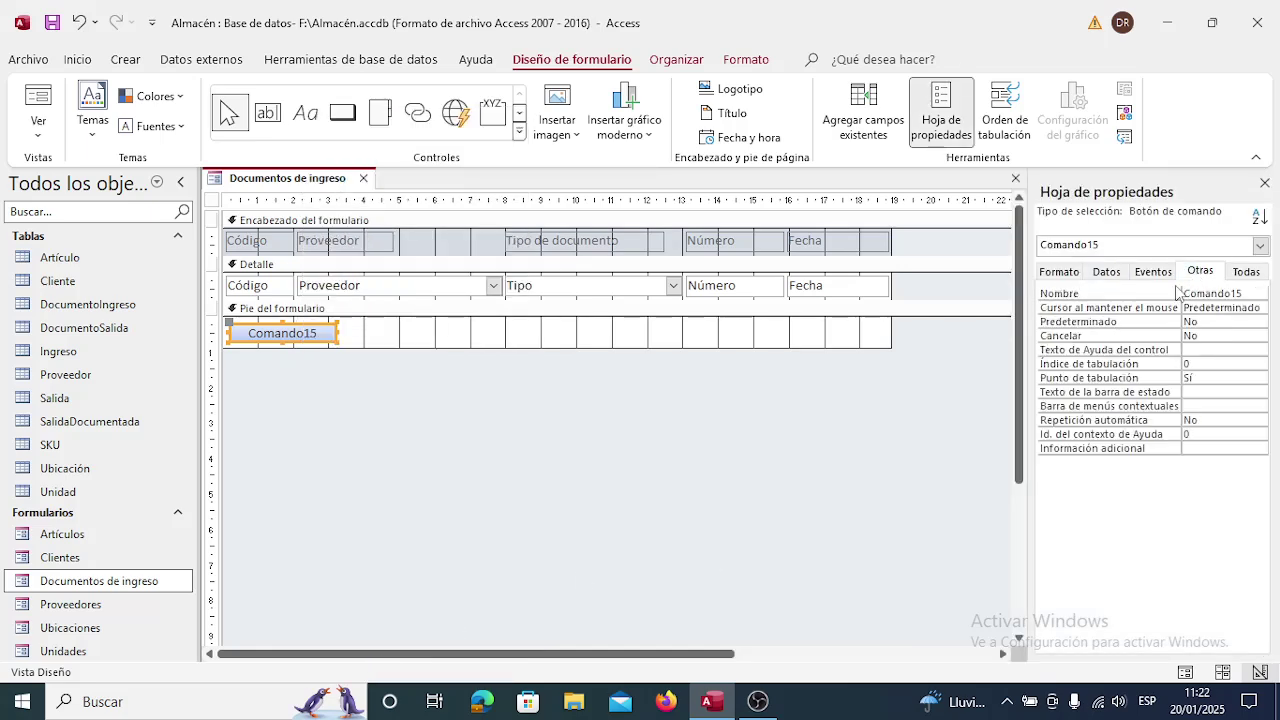
{"action": "left_click", "coordinate": [1212, 293]}
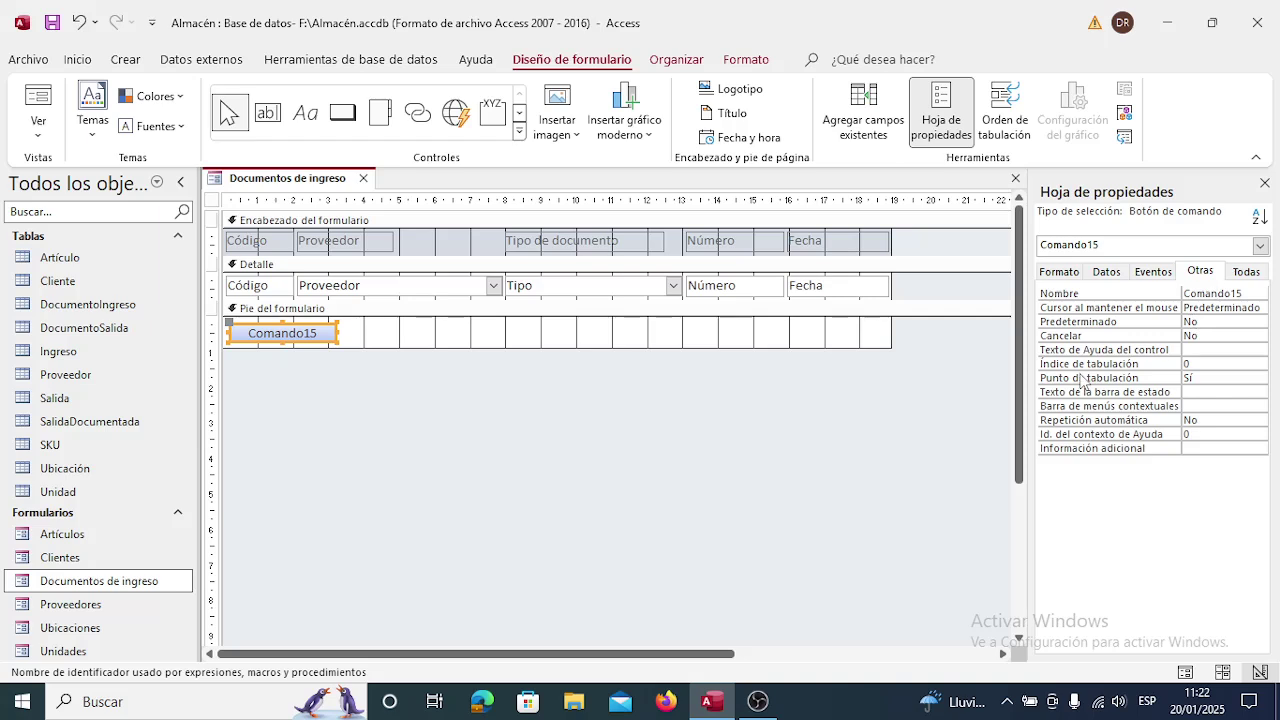
{"action": "key", "text": "BackSpace"}
{"action": "key", "text": "BackSpace"}
{"action": "key", "text": "BackSpace"}
{"action": "key", "text": "BackSpace"}
{"action": "key", "text": "BackSpace"}
{"action": "key", "text": "BackSpace"}
{"action": "key", "text": "BackSpace"}
{"action": "key", "text": "BackSpace"}
{"action": "key", "text": "BackSpace"}
{"action": "type", "text": "Proveedores"}
{"action": "left_click", "coordinate": [1153, 271]}
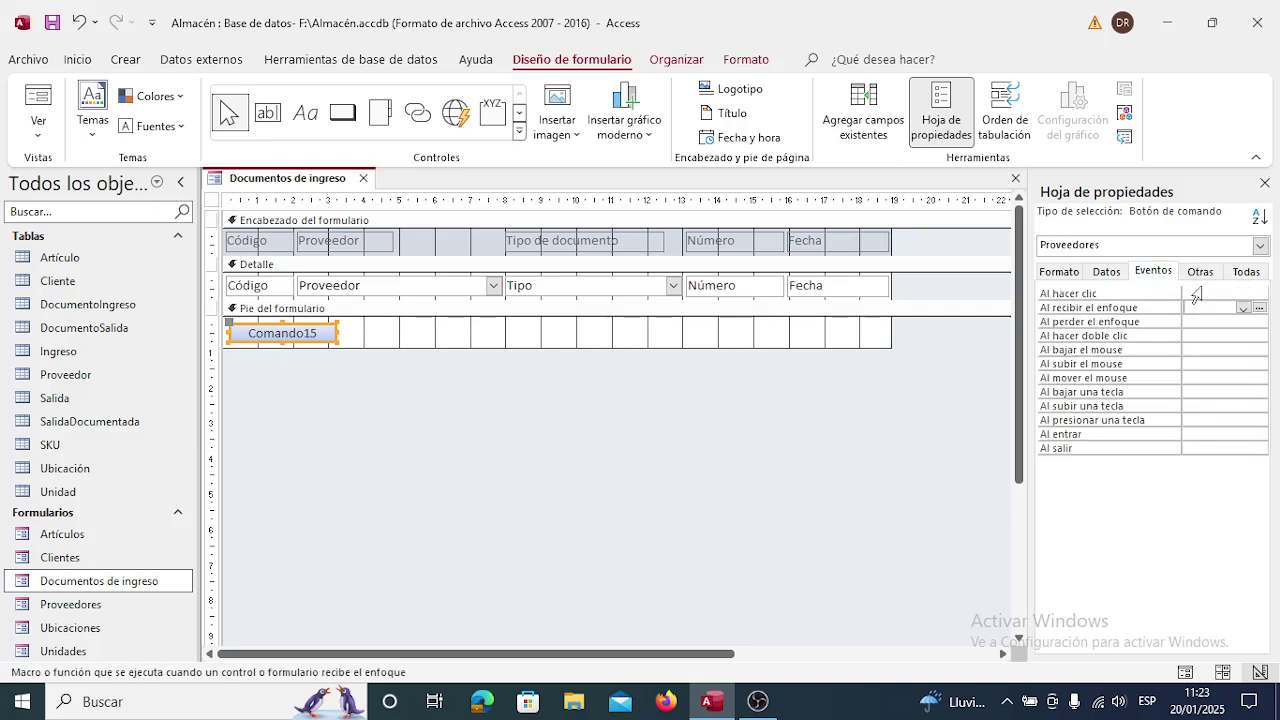
{"action": "left_click", "coordinate": [1203, 292]}
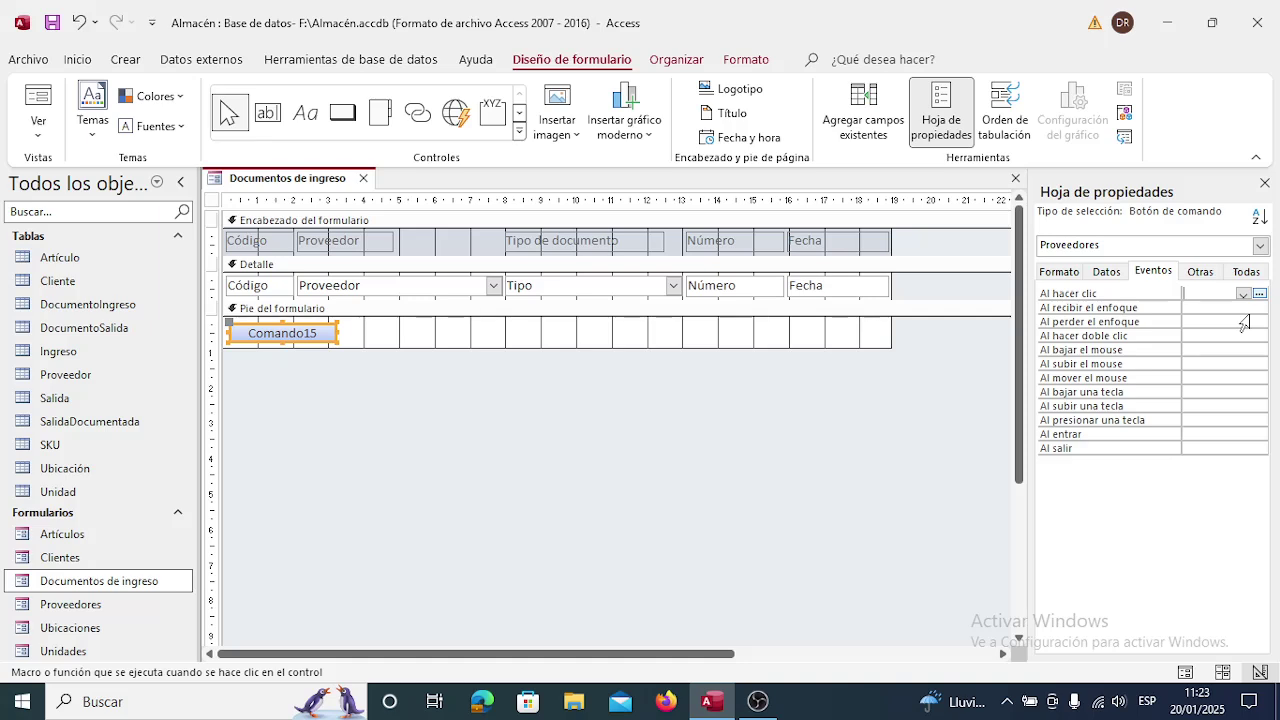
Create an on-click macro with AbrirFormulario opening Proveedores, data mode unset, window mode Normal.
{"action": "left_click", "coordinate": [1260, 295]}
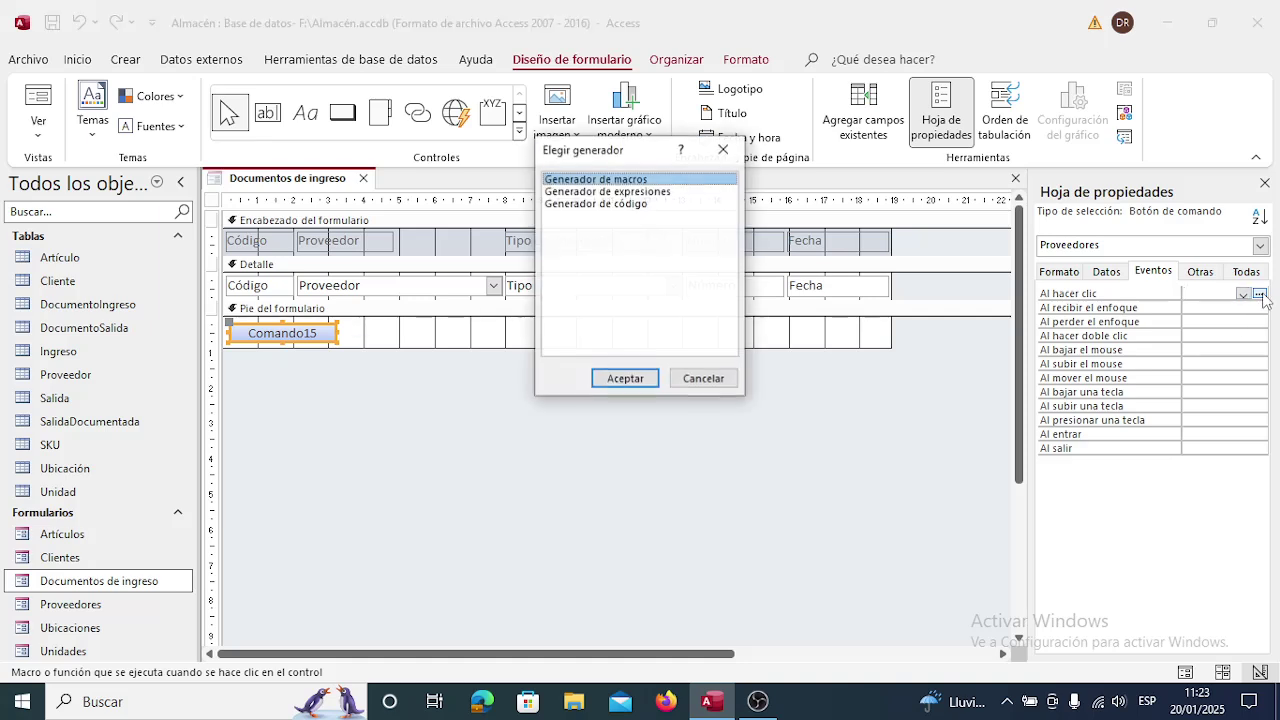
{"action": "left_click", "coordinate": [630, 378]}
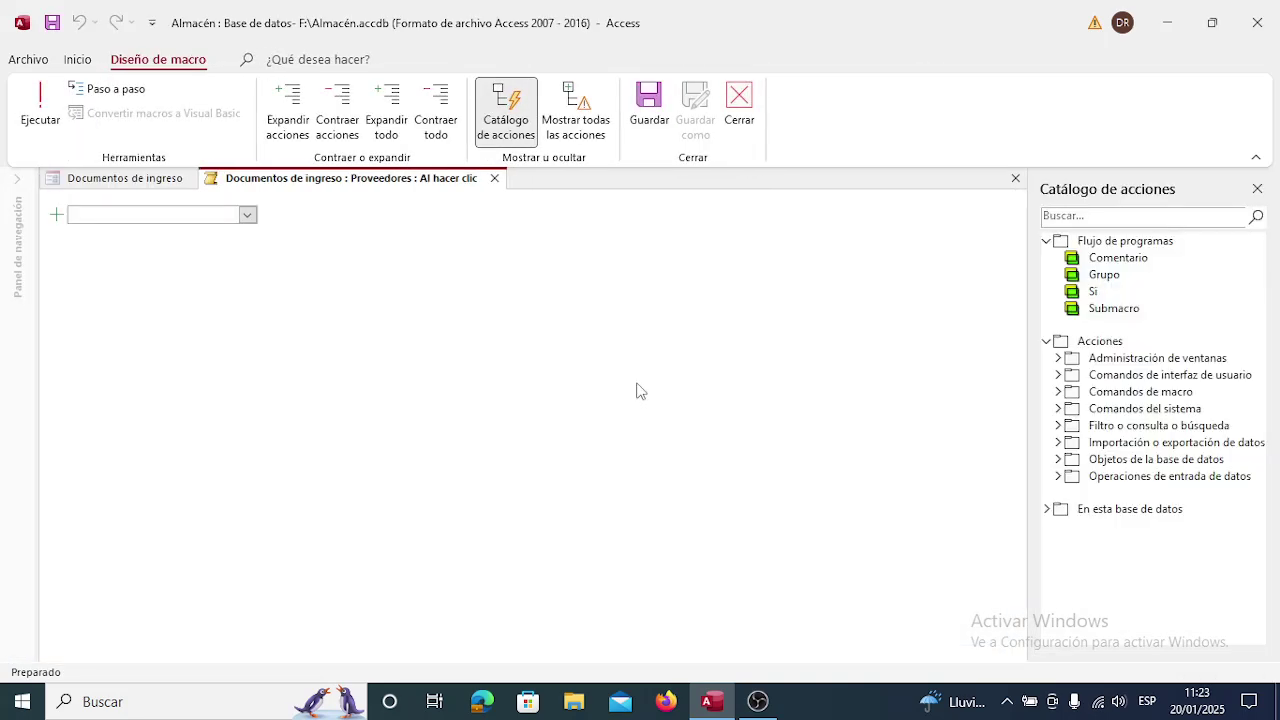
{"action": "left_click", "coordinate": [247, 216]}
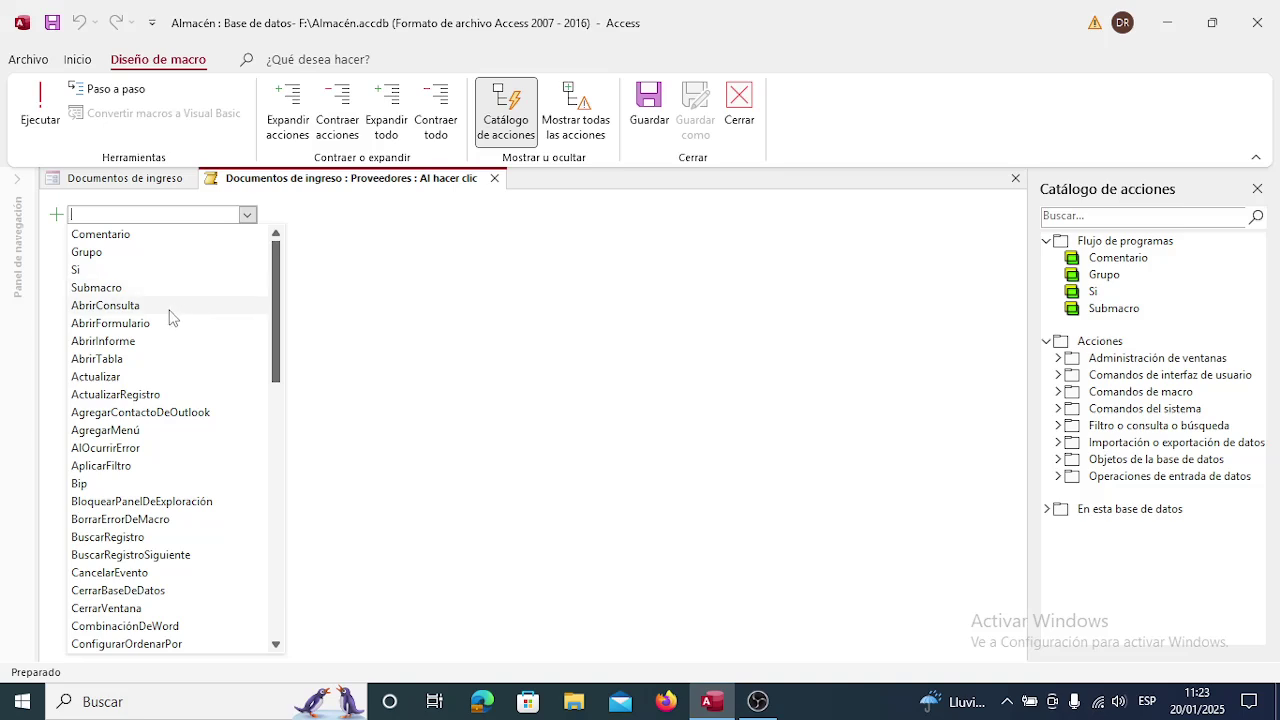
{"action": "left_click", "coordinate": [140, 325]}
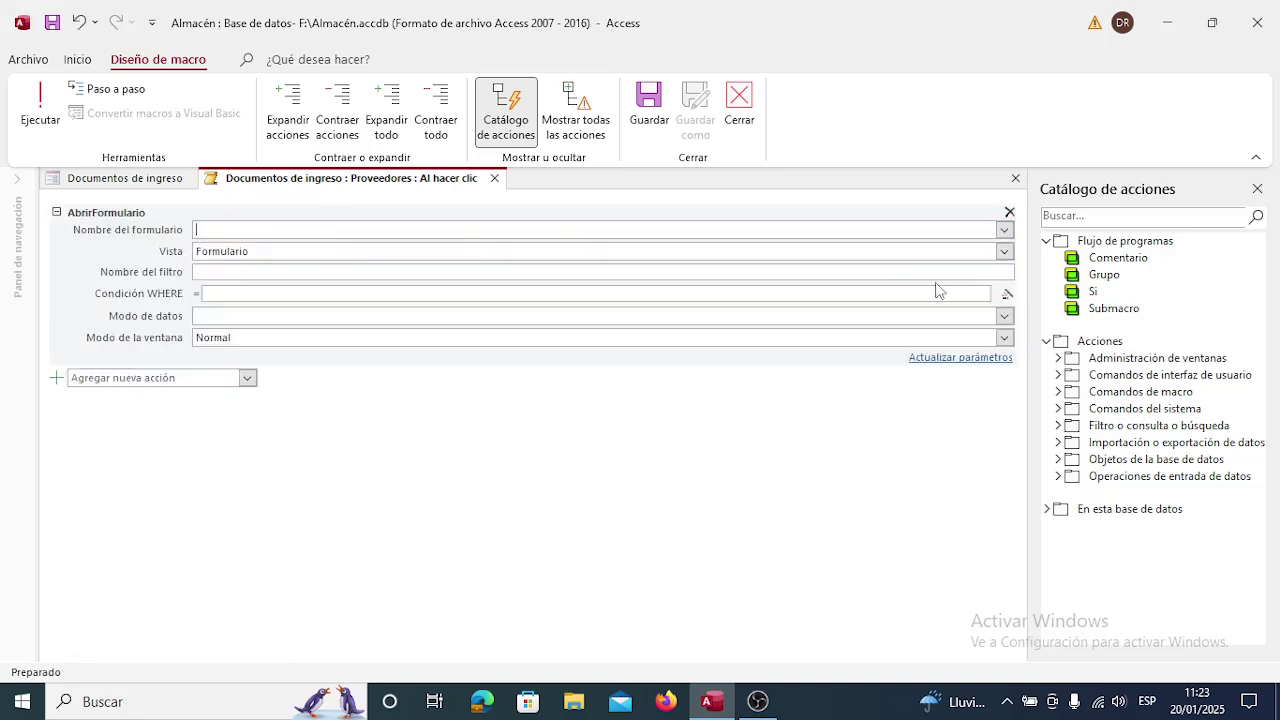
{"action": "left_click", "coordinate": [1004, 232]}
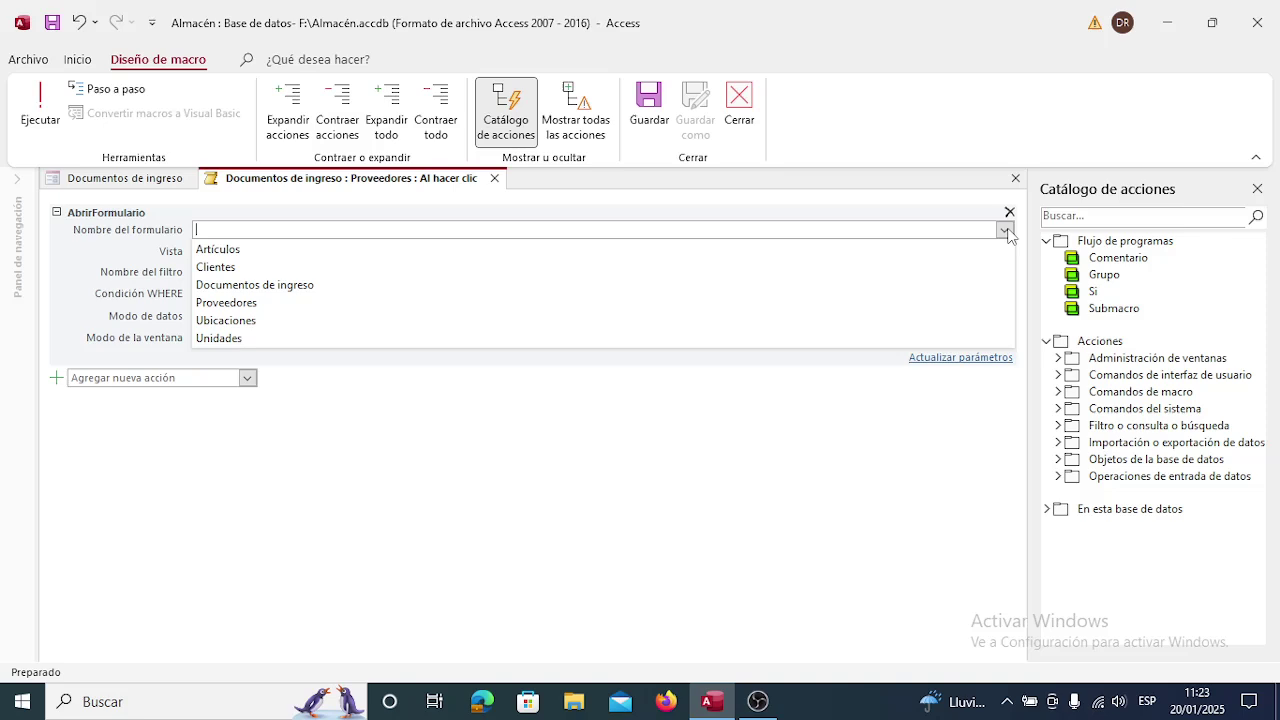
{"action": "left_click", "coordinate": [816, 312]}
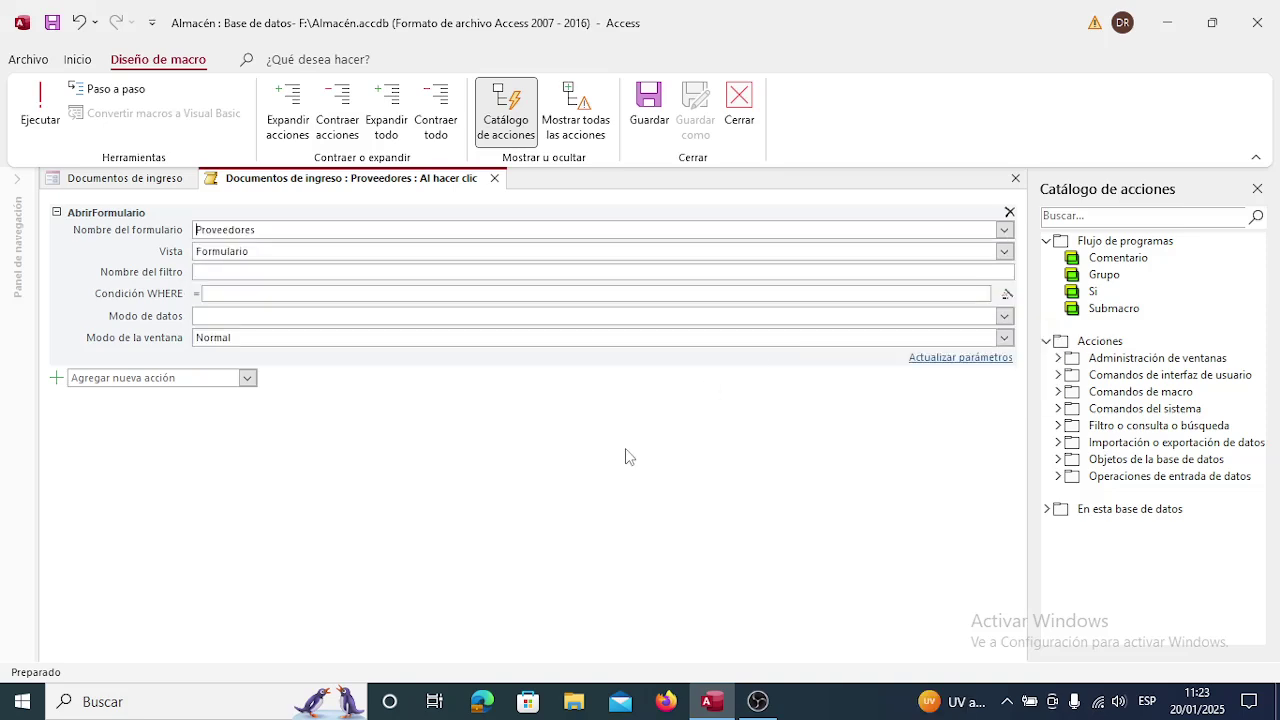
{"action": "left_click", "coordinate": [1003, 316]}
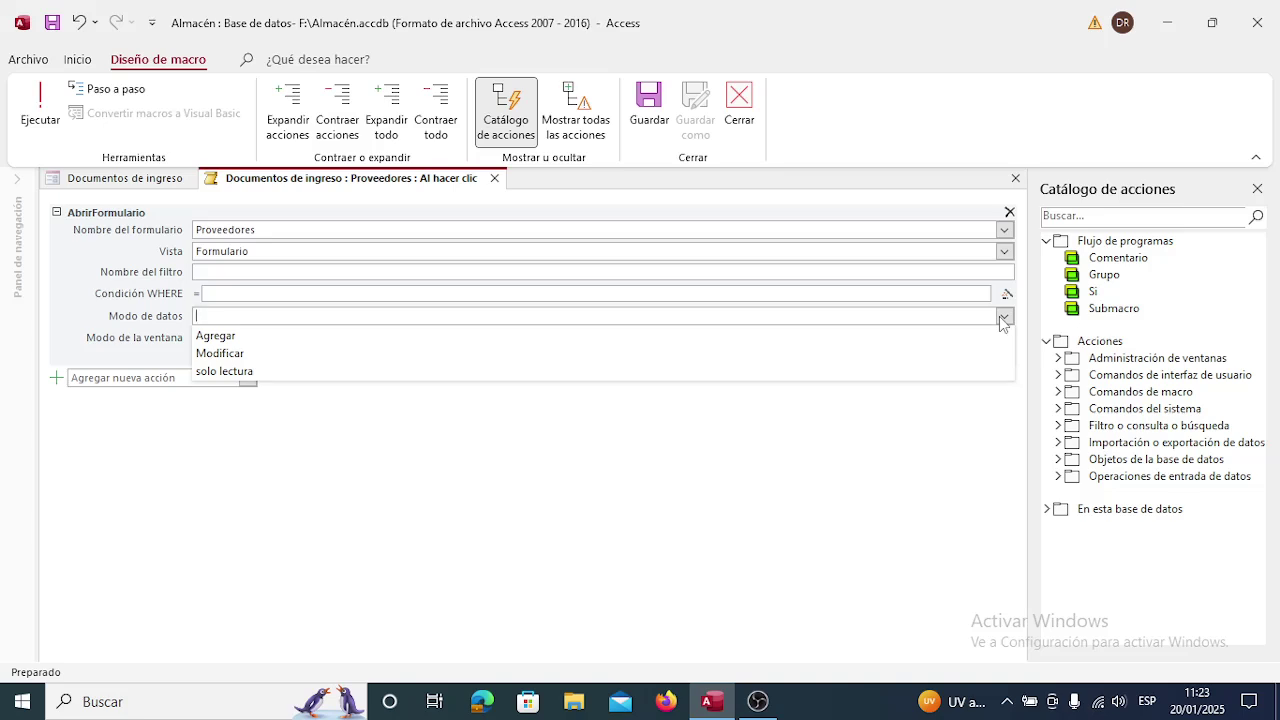
{"action": "left_click", "coordinate": [1003, 316]}
{"action": "left_click", "coordinate": [1003, 320]}
{"action": "left_click", "coordinate": [1005, 338]}
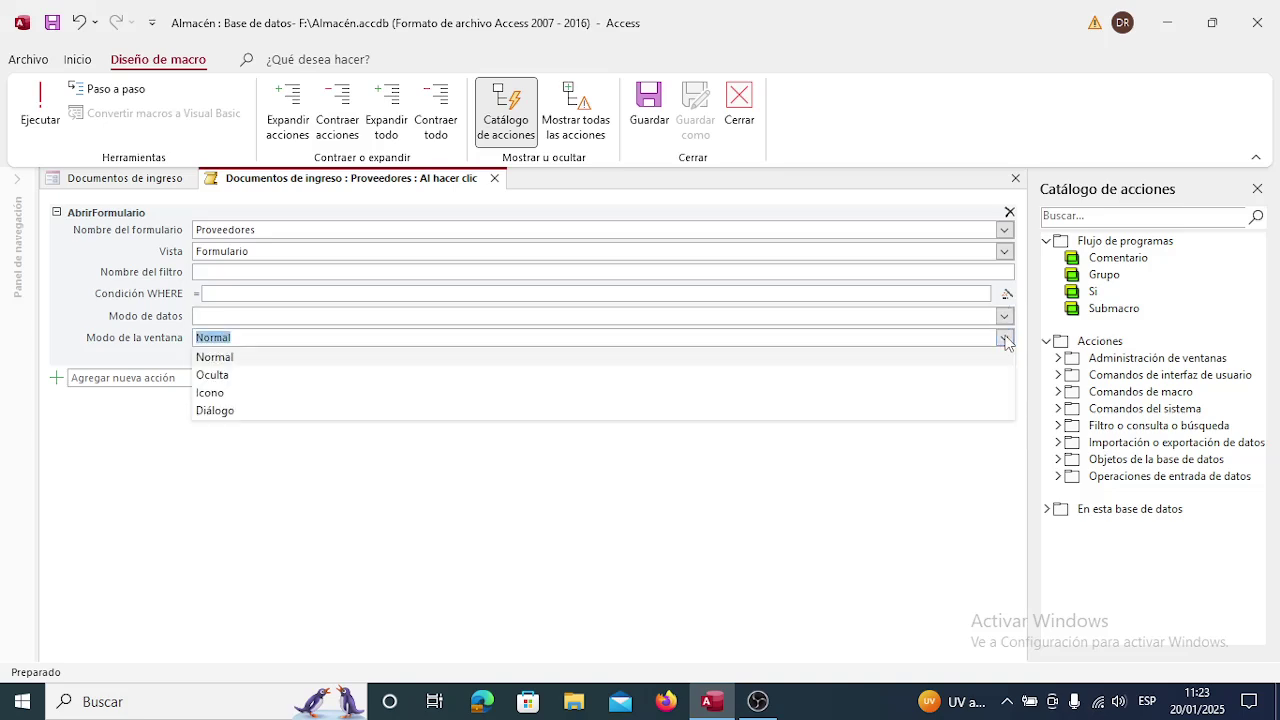
{"action": "left_click", "coordinate": [1005, 338]}
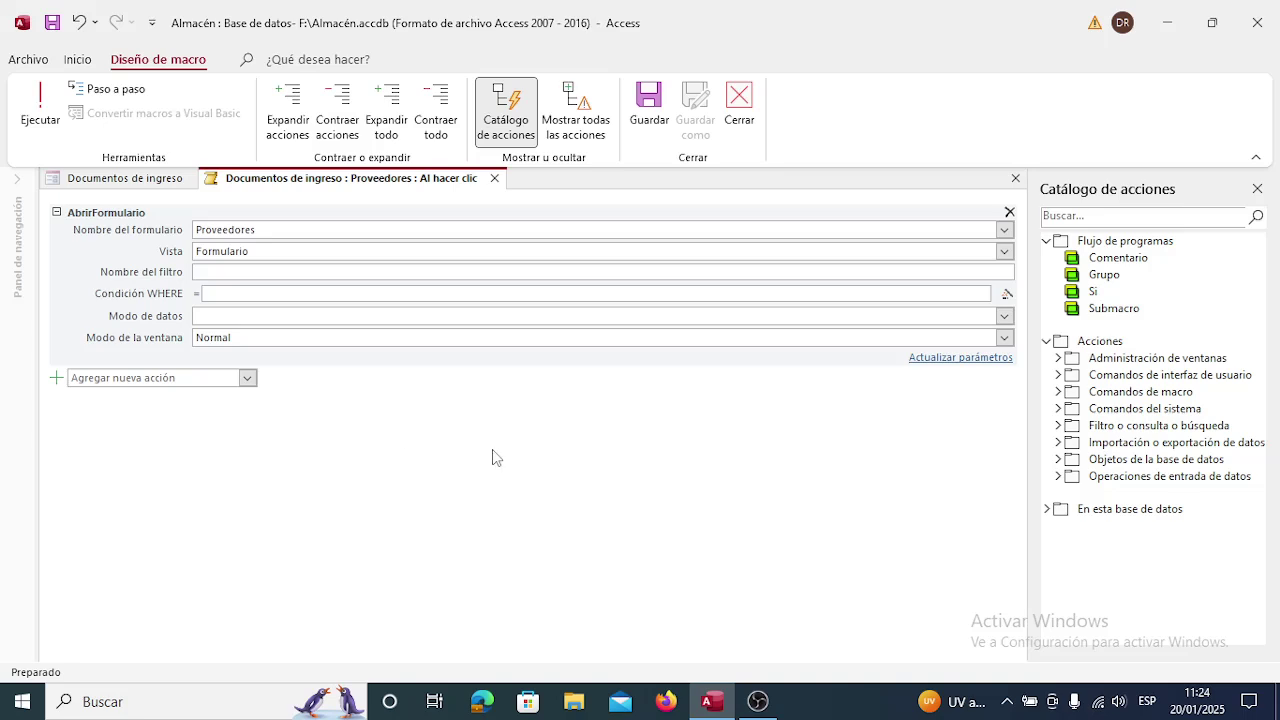
Save the click macro and bring up the button's Formato properties.
{"action": "left_click", "coordinate": [495, 182]}
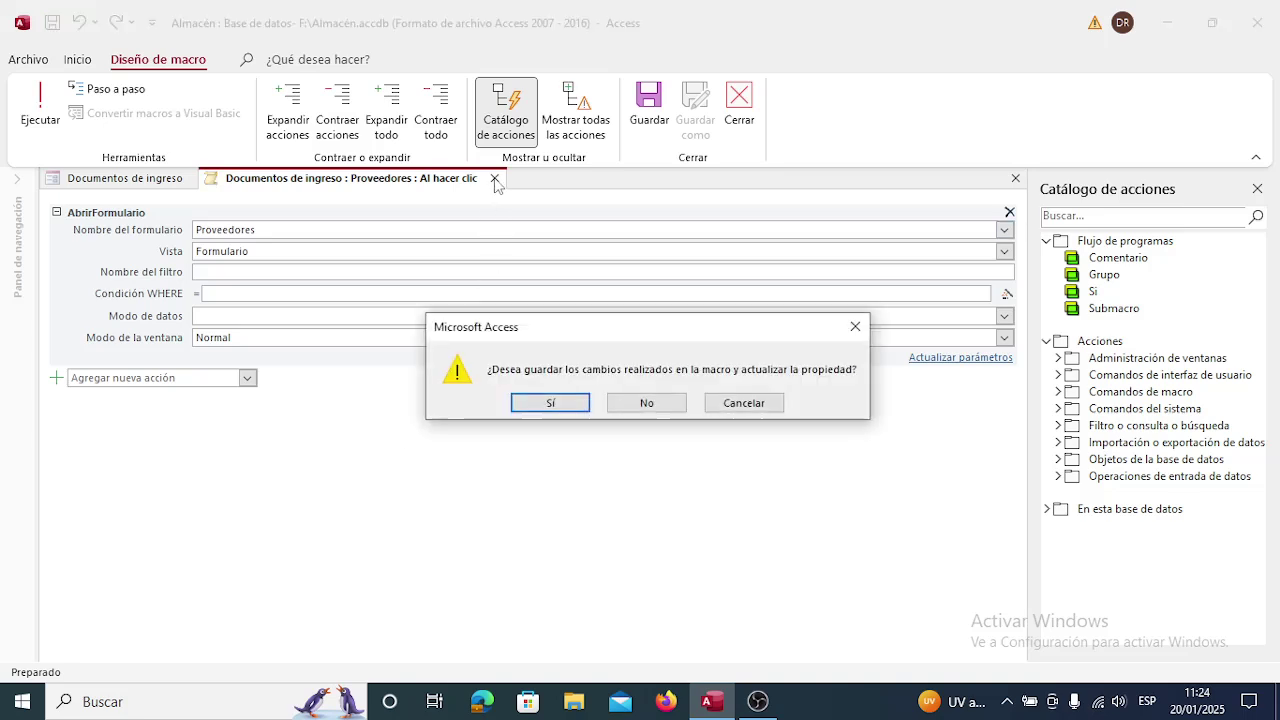
{"action": "left_click", "coordinate": [547, 405]}
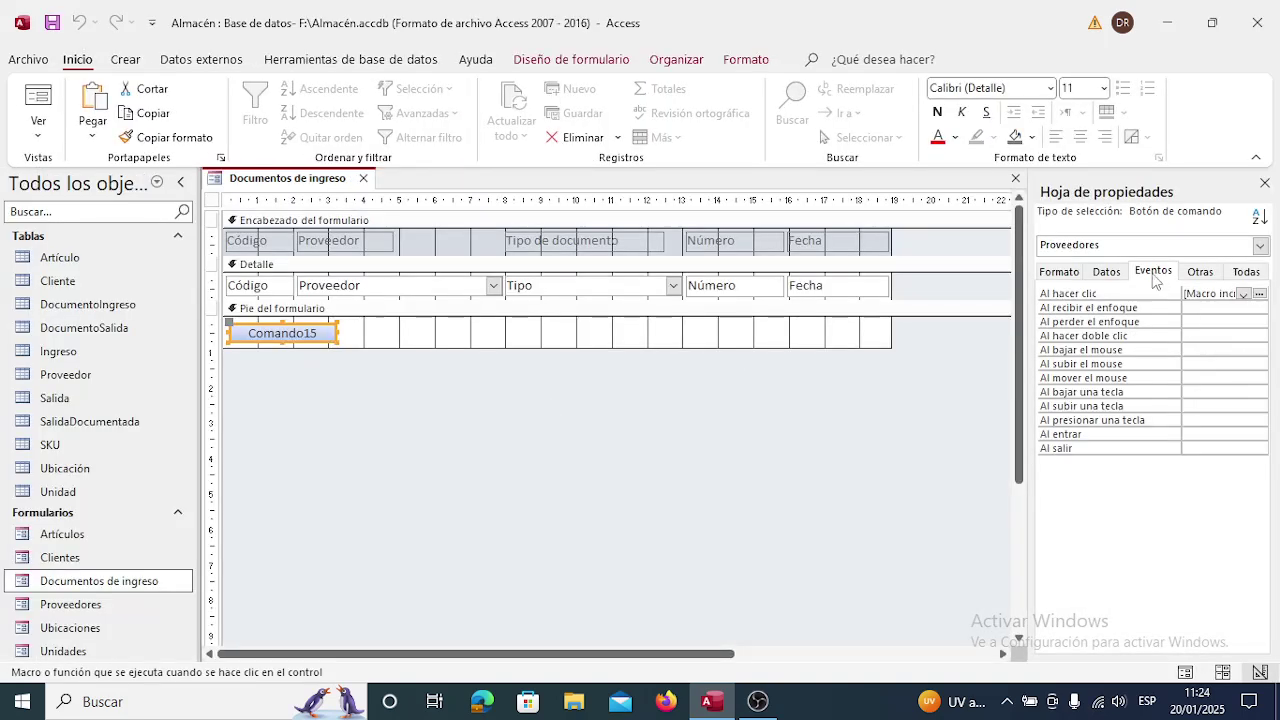
{"action": "left_click", "coordinate": [1104, 272]}
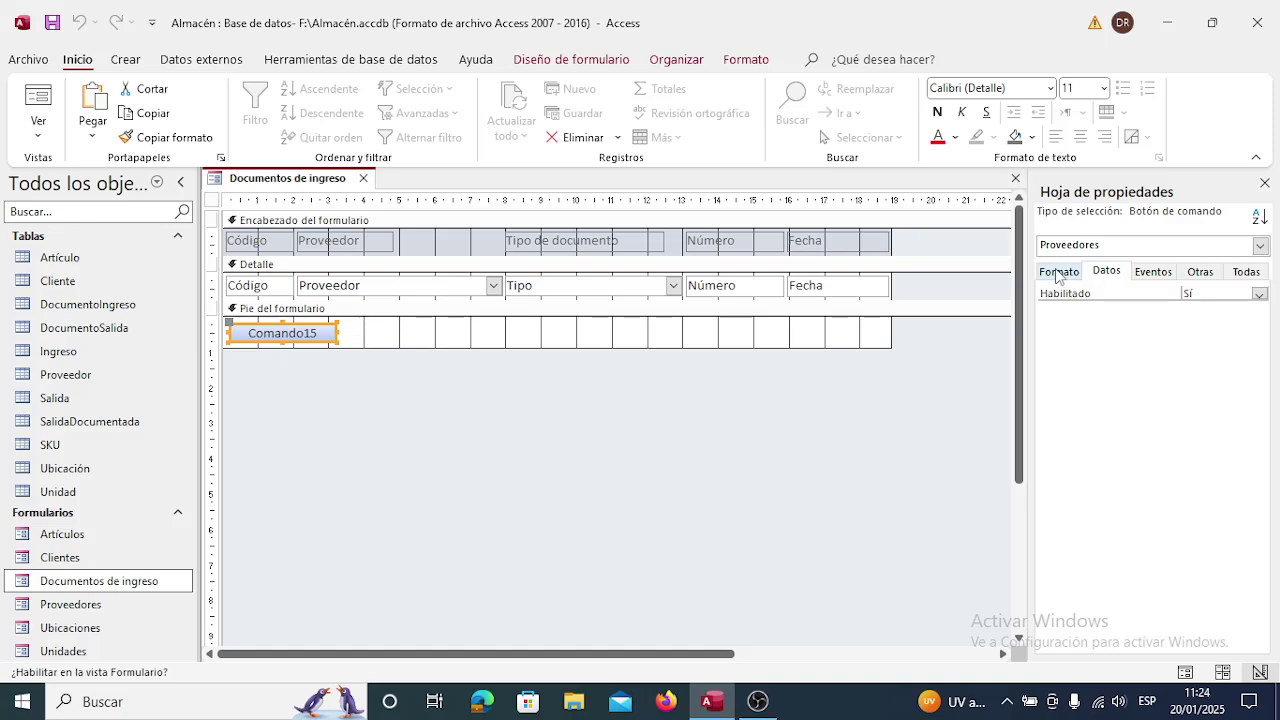
{"action": "left_click", "coordinate": [1058, 274]}
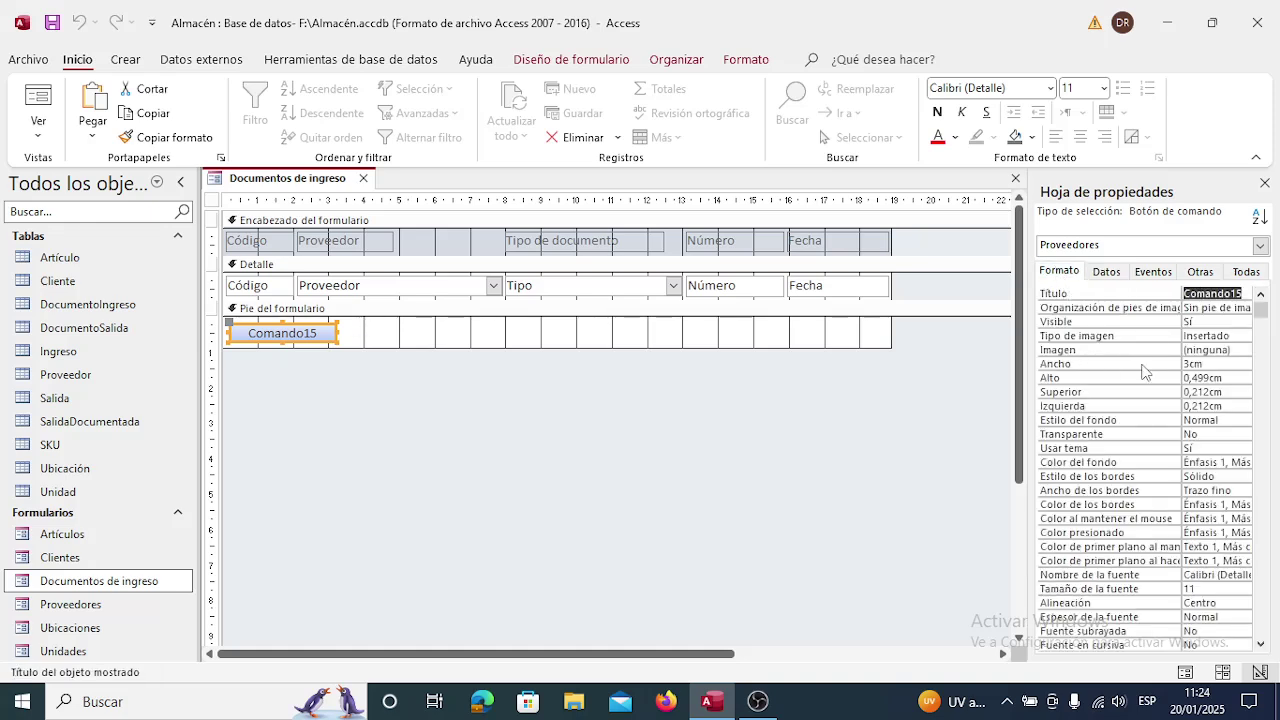
{"action": "type", "text": "P"}
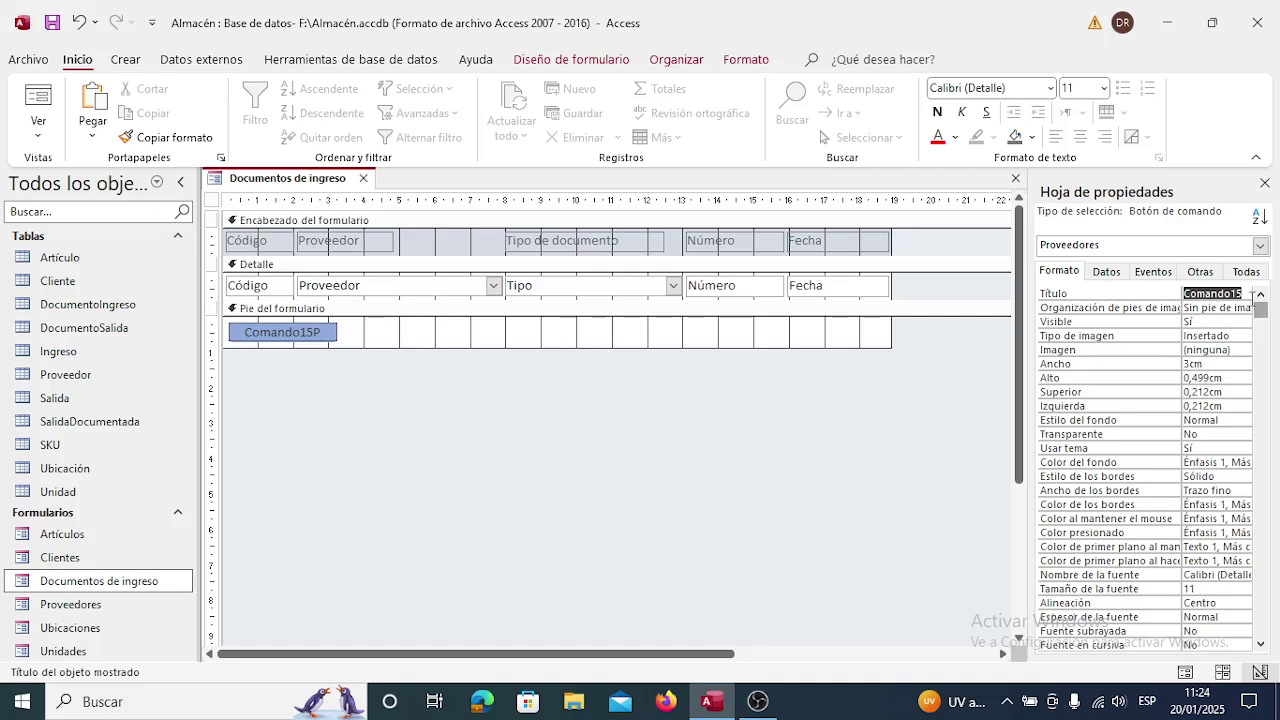
{"action": "left_click", "coordinate": [1243, 293]}
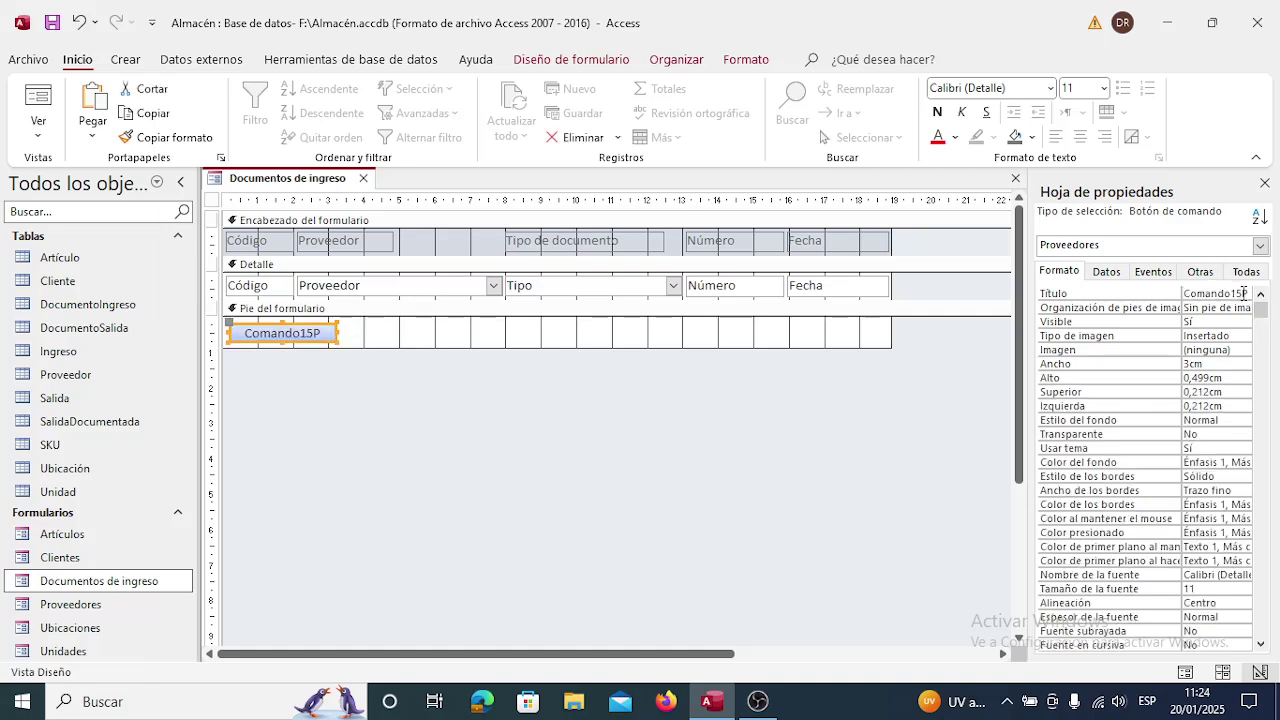
Nudge the button right, set its Título to Proveedores, and close the property sheet.
{"action": "key", "text": "Right"}
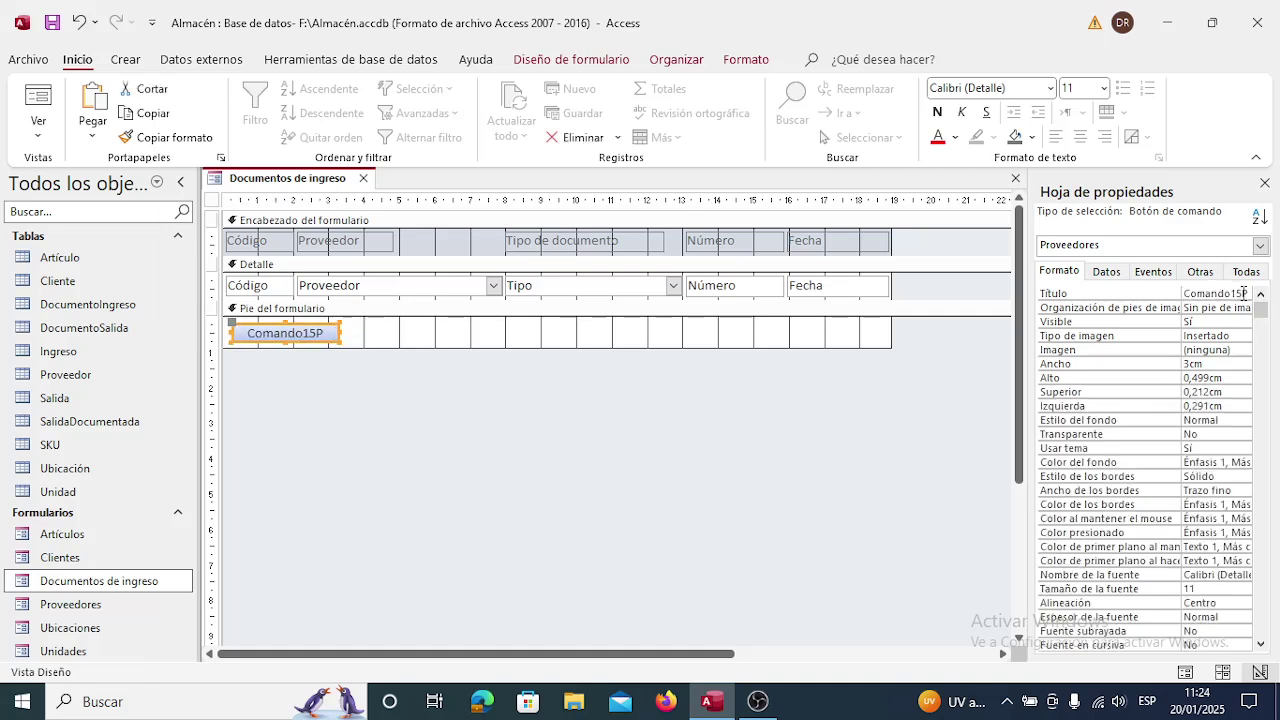
{"action": "left_click", "coordinate": [1246, 294]}
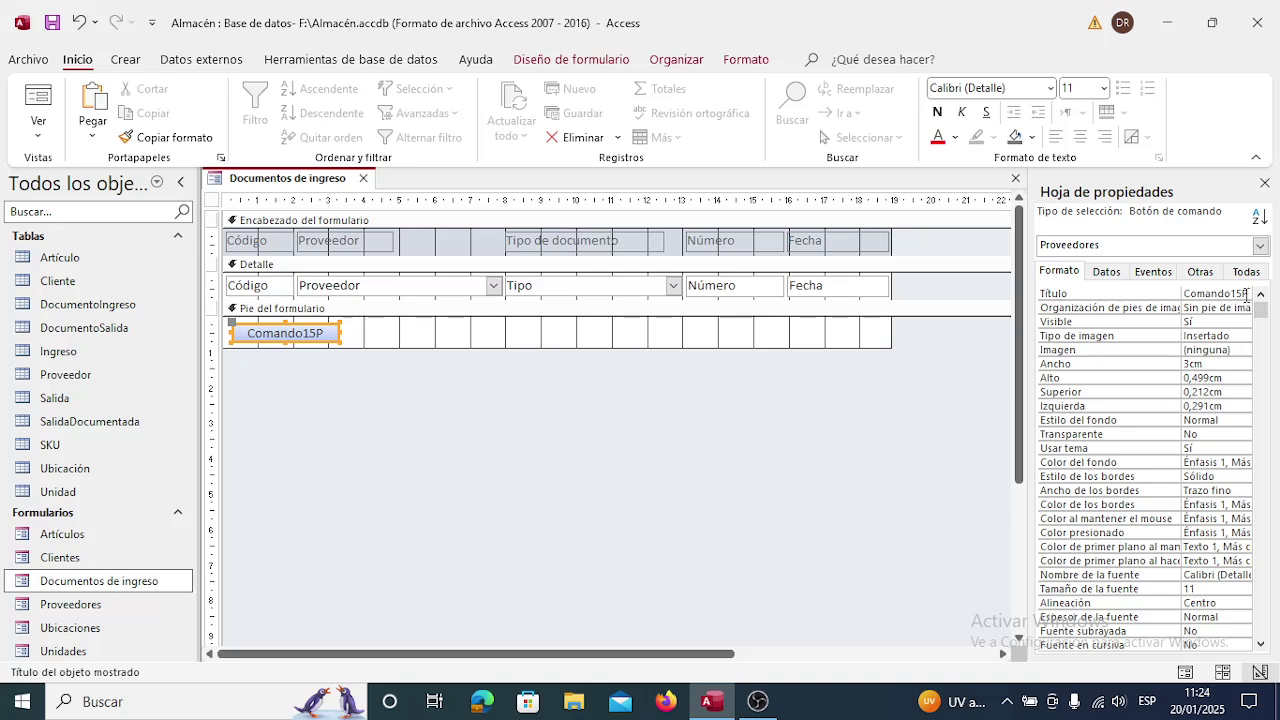
{"action": "key", "text": "BackSpace"}
{"action": "key", "text": "BackSpace"}
{"action": "key", "text": "BackSpace"}
{"action": "key", "text": "BackSpace"}
{"action": "type", "text": "Prove"}
{"action": "key", "text": "Return"}
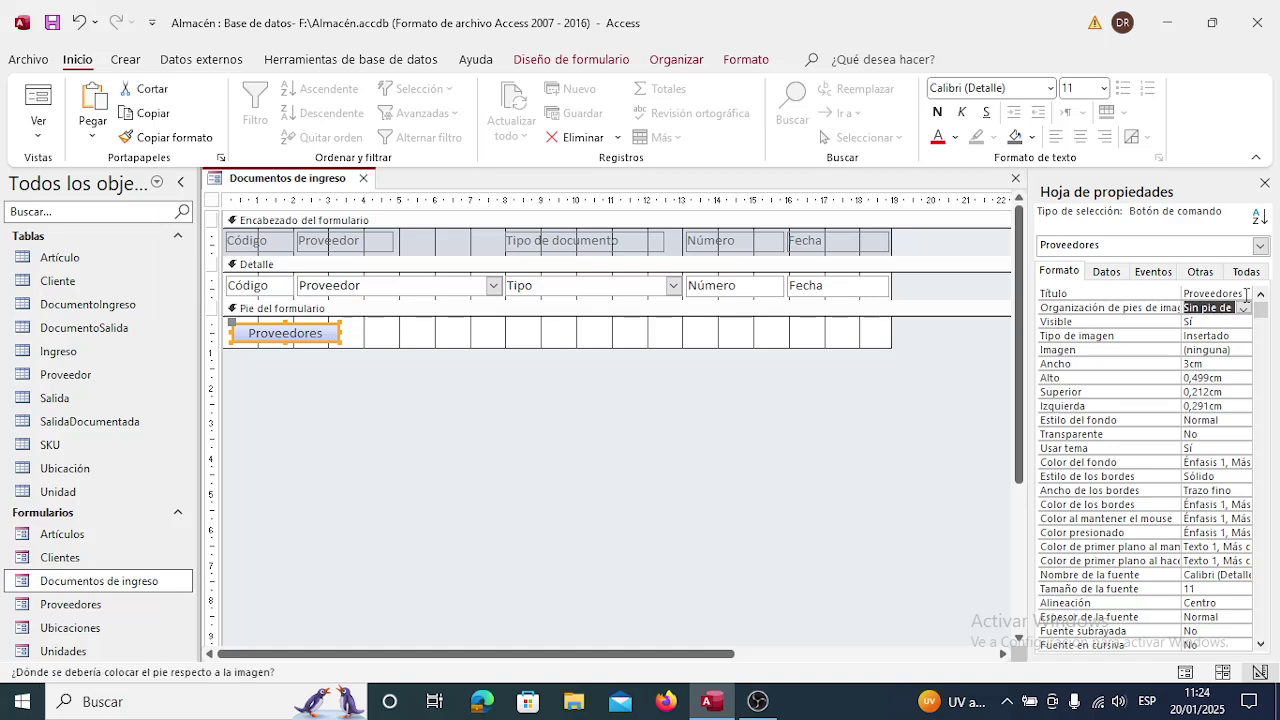
{"action": "left_click", "coordinate": [1265, 185]}
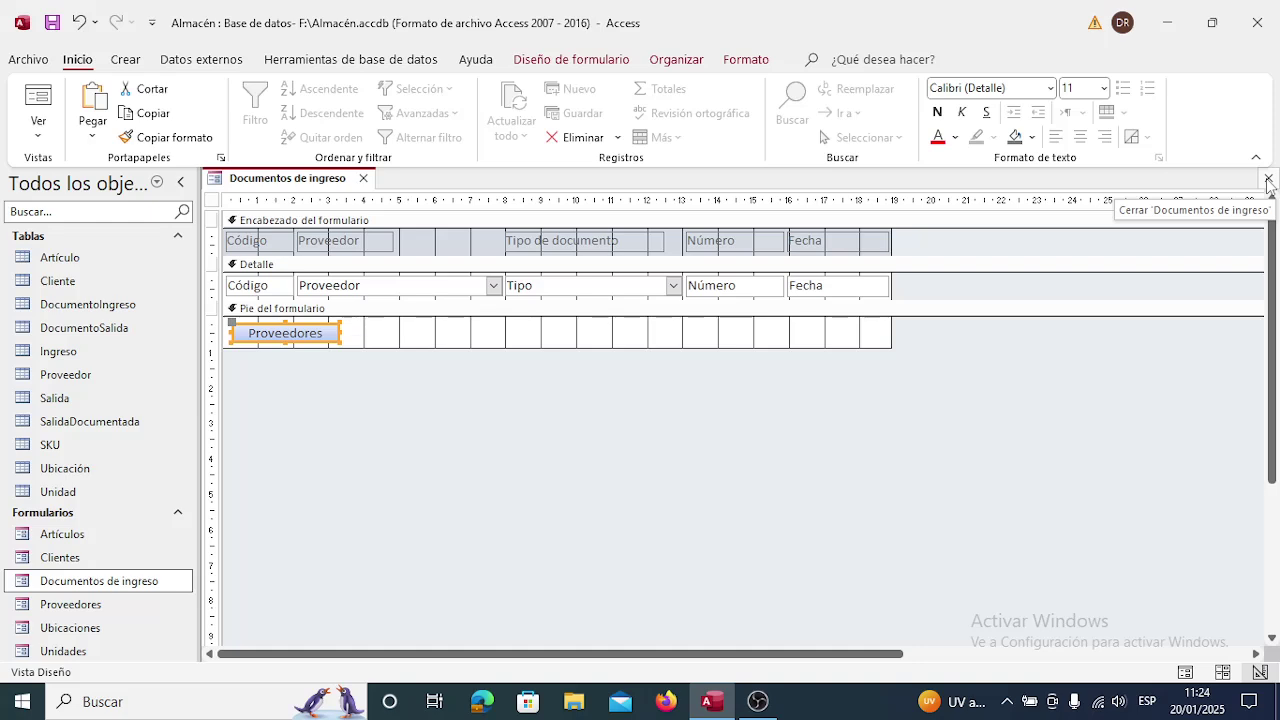
Save the form design, then open Documentos de ingreso and check its supplier choices.
{"action": "left_click", "coordinate": [1268, 180]}
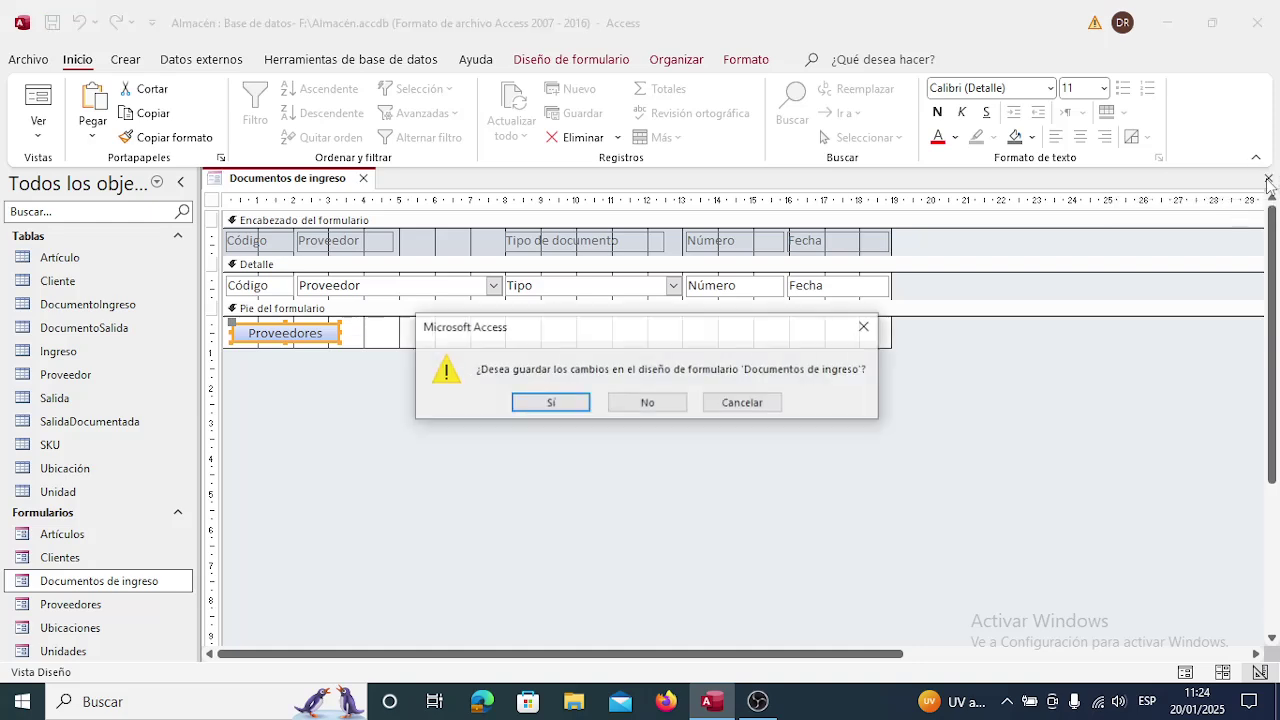
{"action": "left_click", "coordinate": [550, 403]}
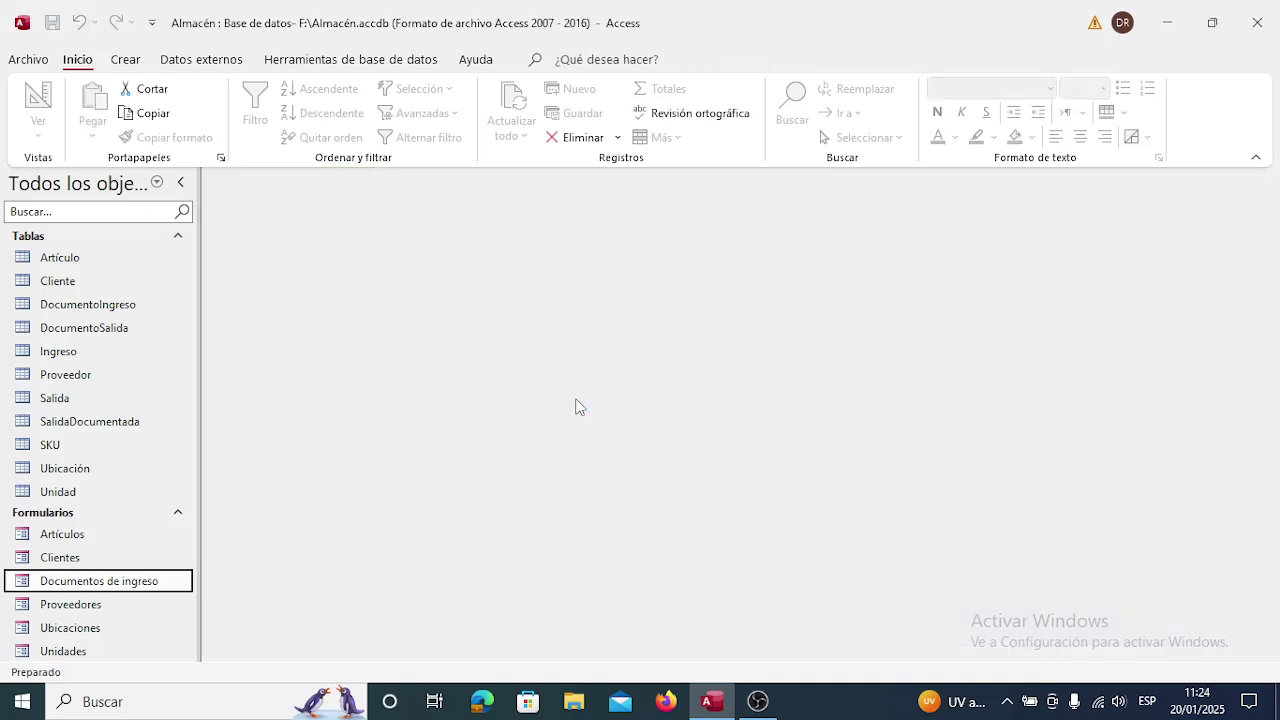
{"action": "double_click", "coordinate": [152, 585]}
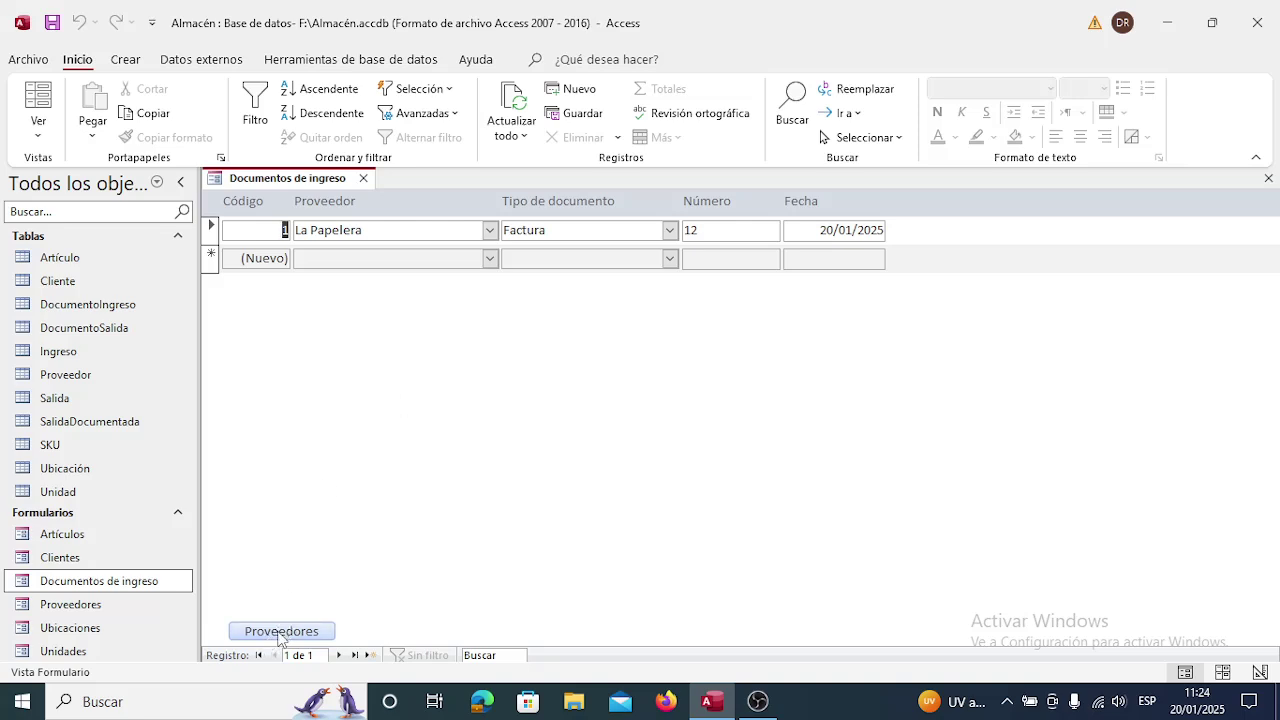
{"action": "left_click", "coordinate": [490, 260]}
{"action": "left_click", "coordinate": [490, 260]}
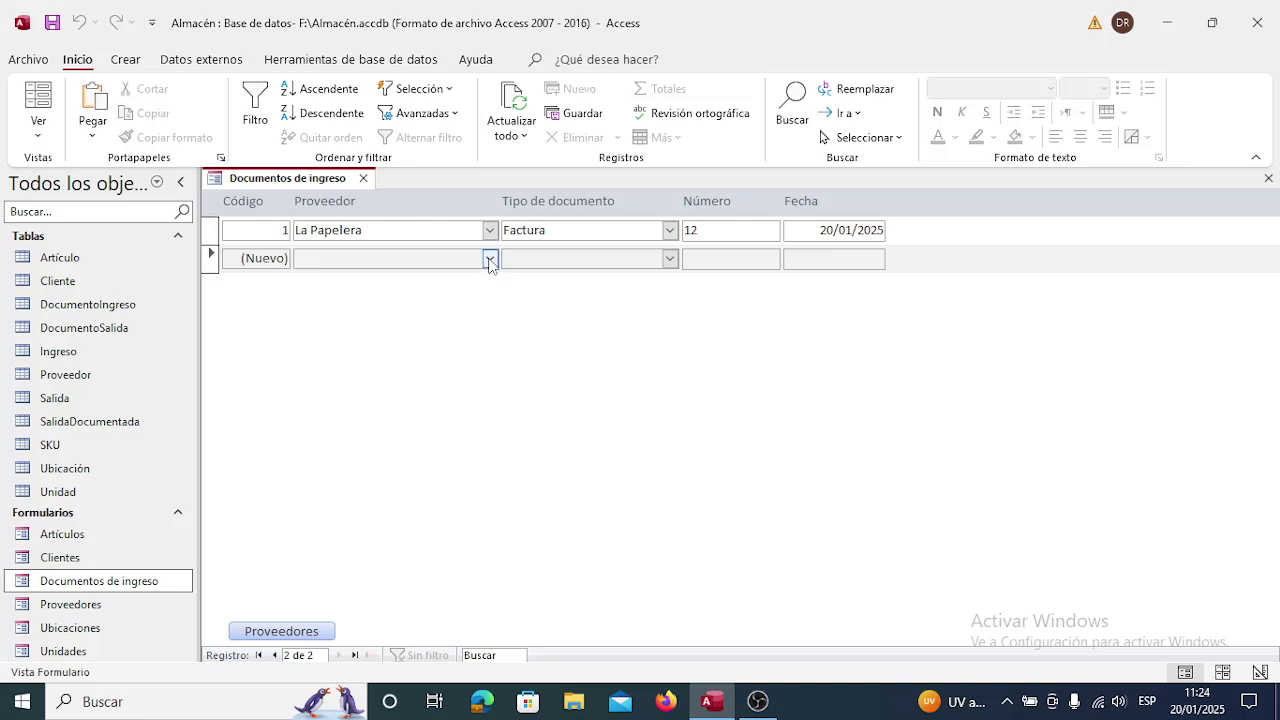
Test the Proveedores button, compare with opening Proveedores directly, then close both forms.
{"action": "left_click", "coordinate": [302, 632]}
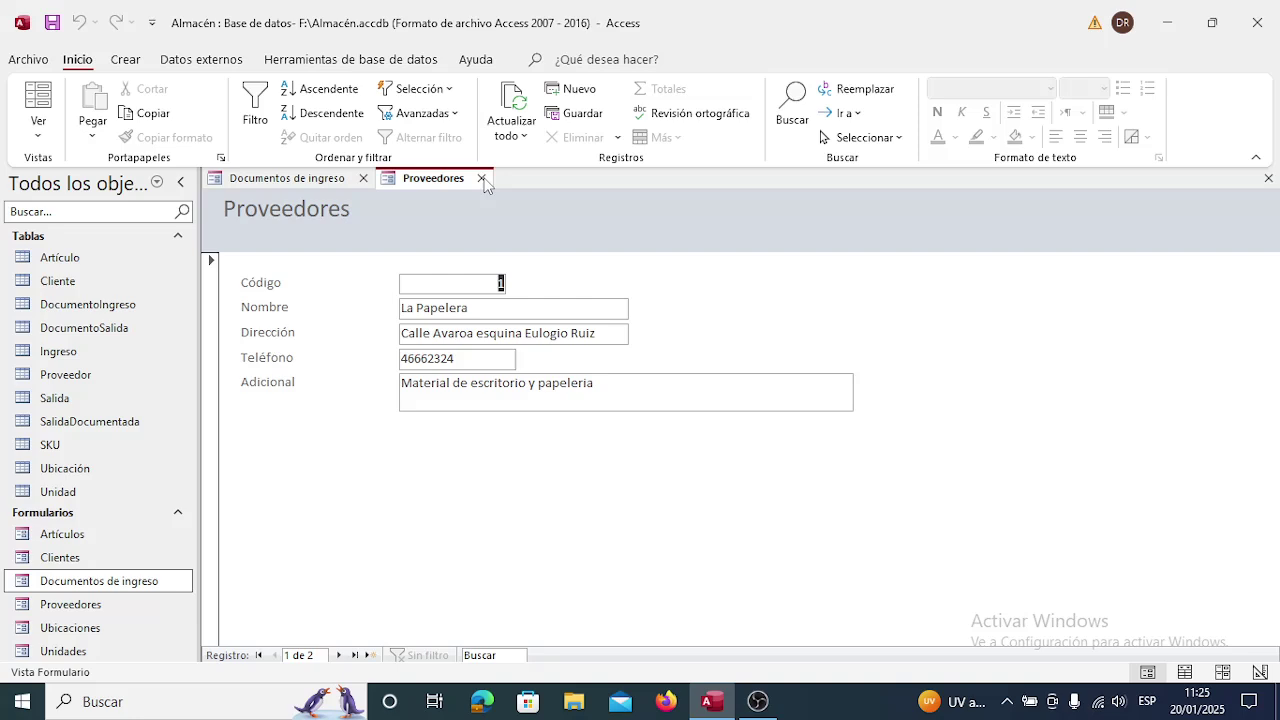
{"action": "left_click", "coordinate": [481, 178]}
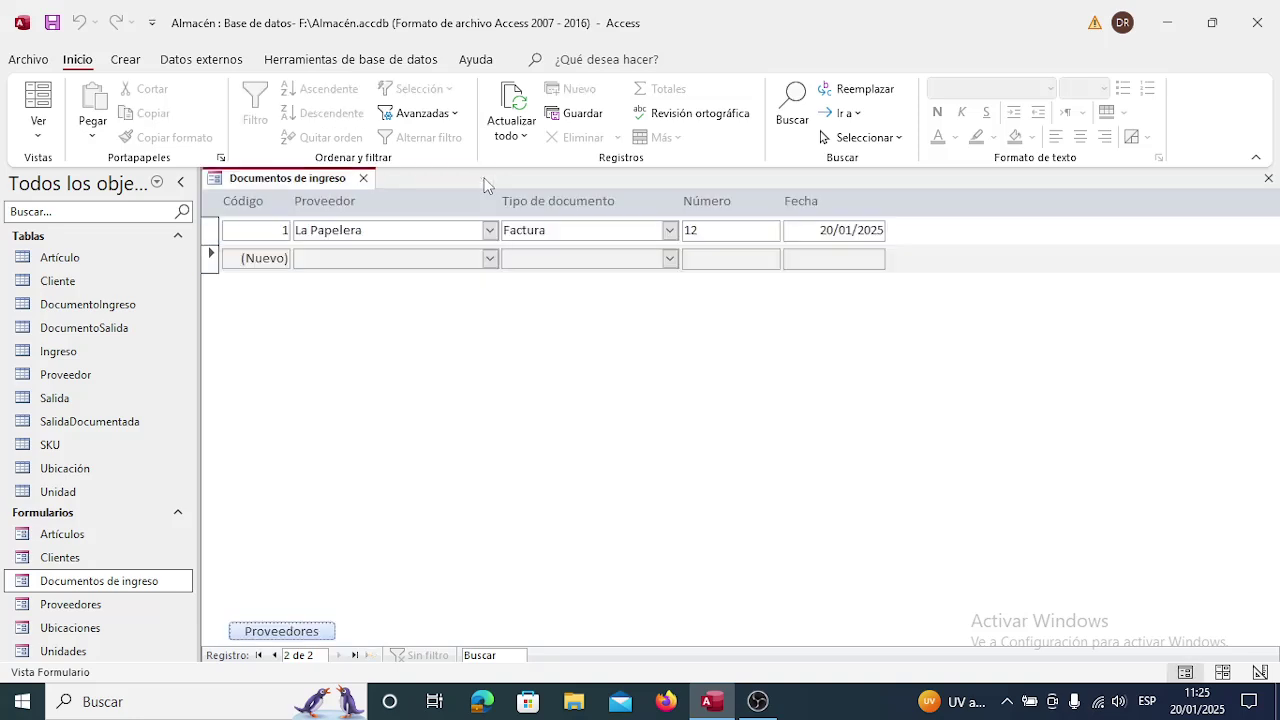
{"action": "double_click", "coordinate": [80, 607]}
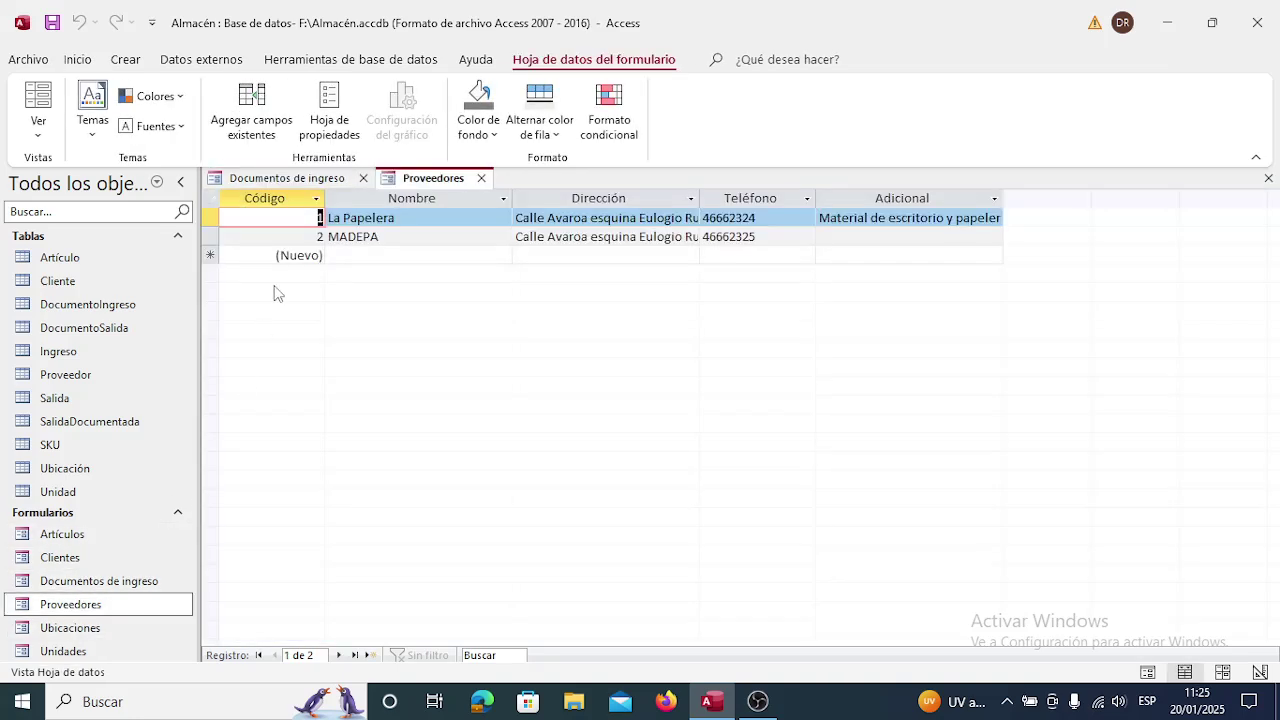
{"action": "left_click", "coordinate": [481, 178]}
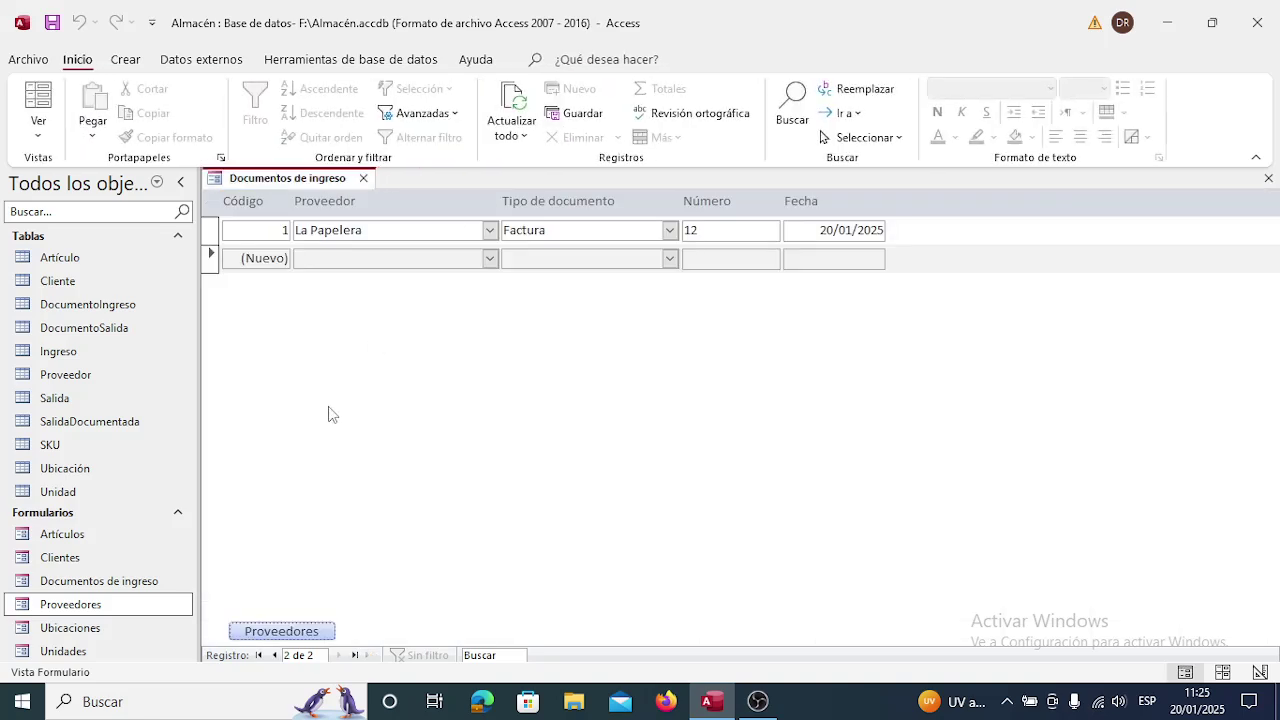
{"action": "left_click", "coordinate": [363, 178]}
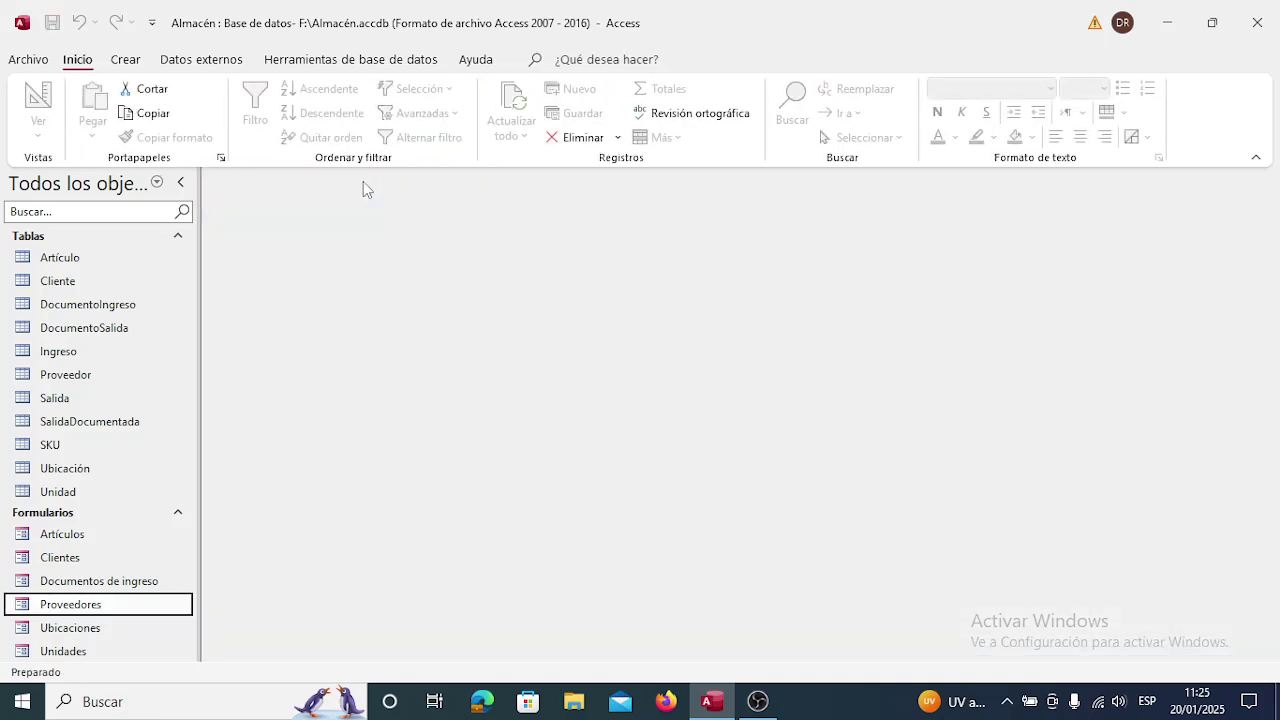
{"action": "left_click", "coordinate": [67, 582]}
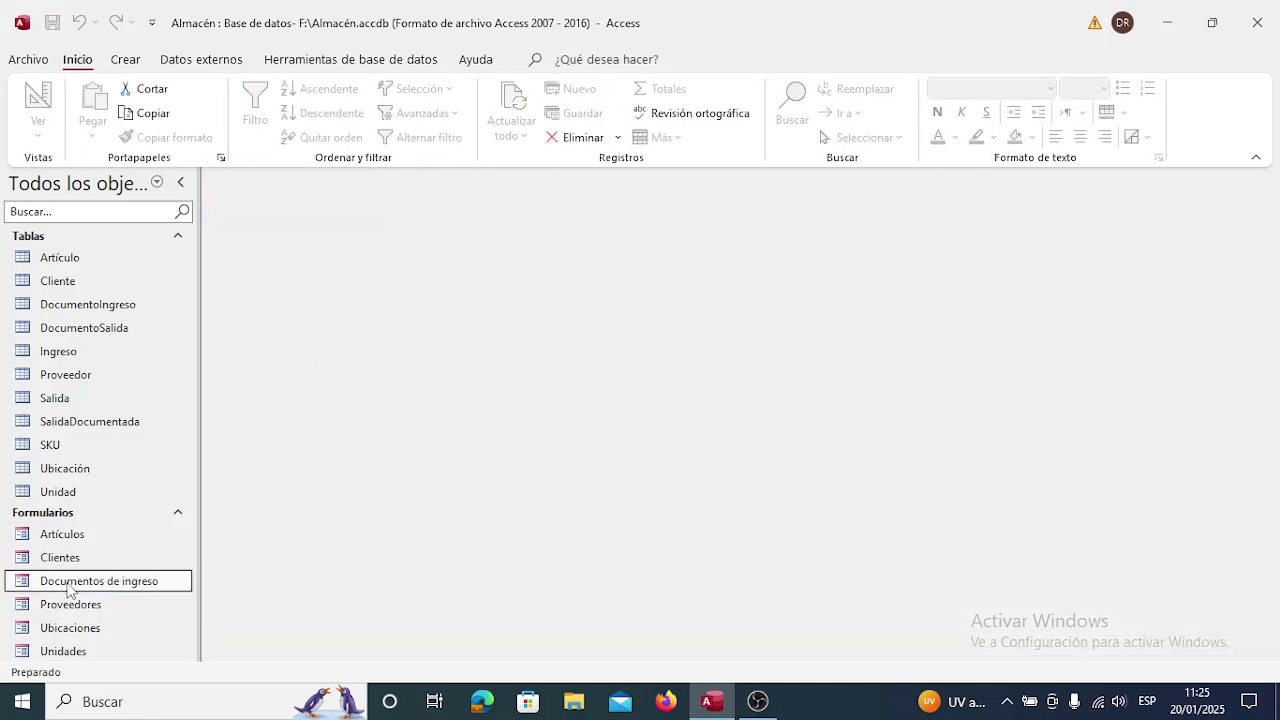
In Design view, open the Proveedores button's Al hacer clic embedded macro.
{"action": "right_click", "coordinate": [67, 584]}
{"action": "left_click", "coordinate": [145, 344]}
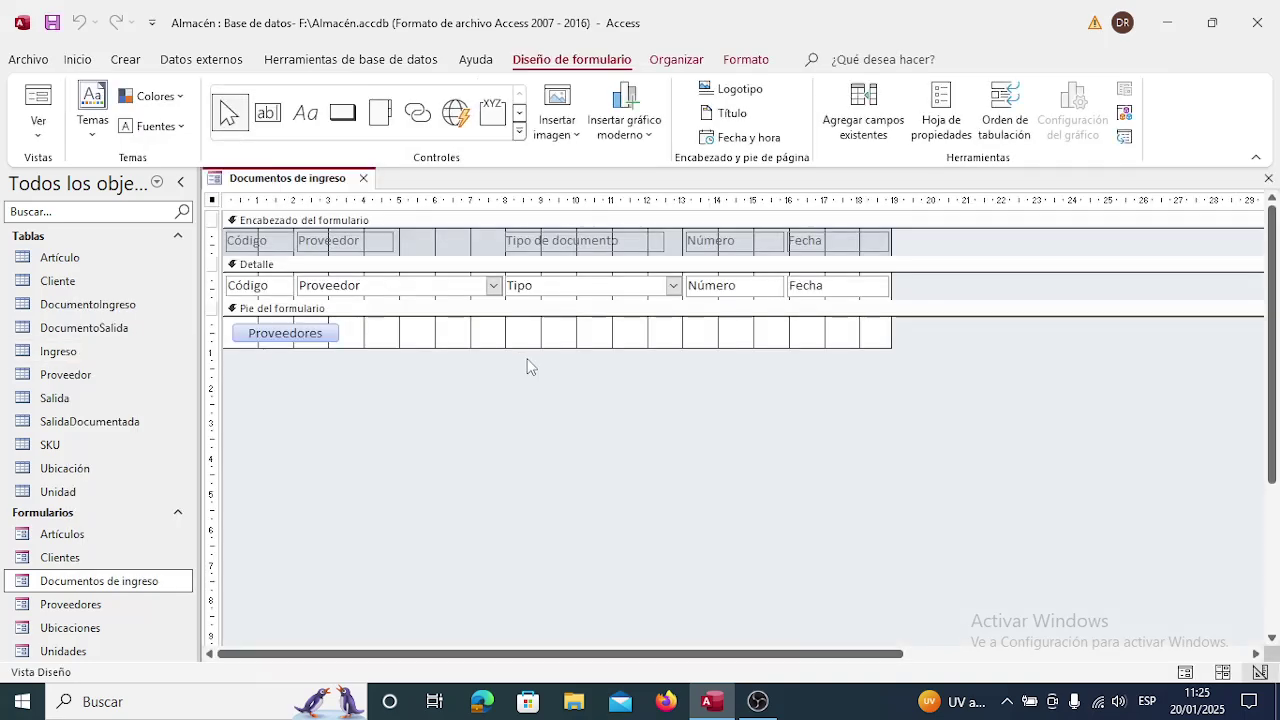
{"action": "right_click", "coordinate": [319, 337]}
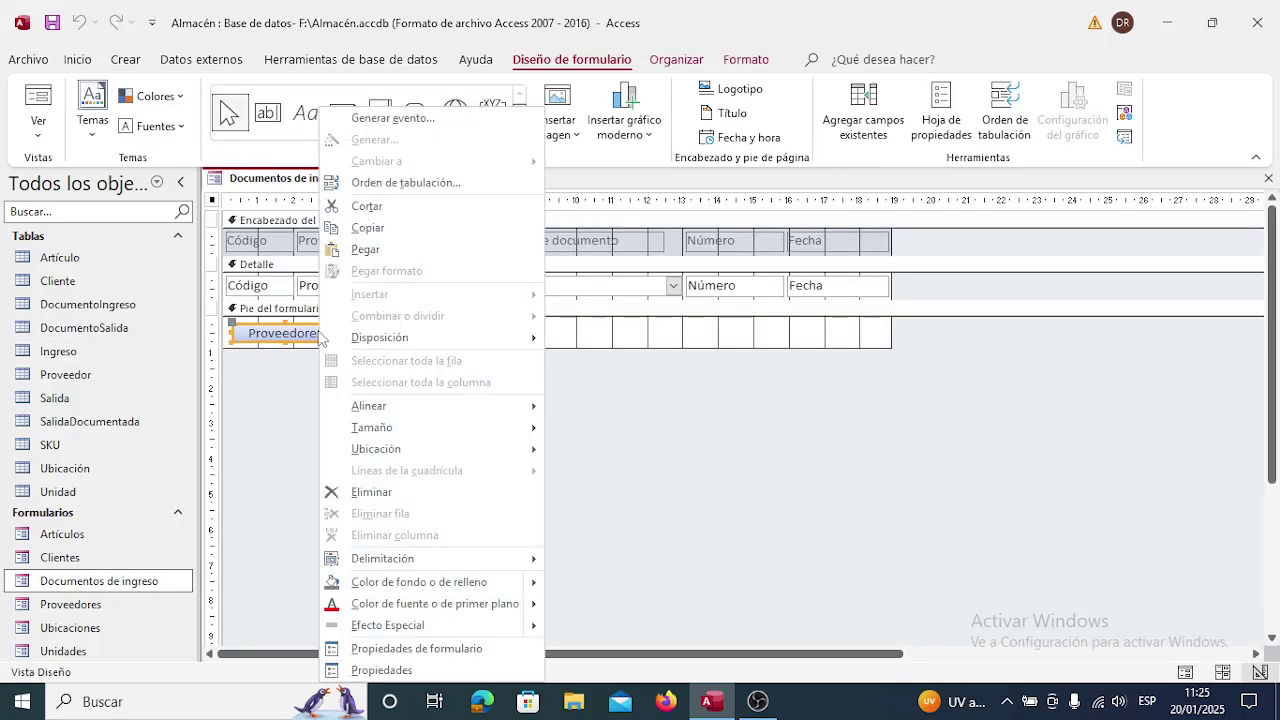
{"action": "left_click", "coordinate": [394, 672]}
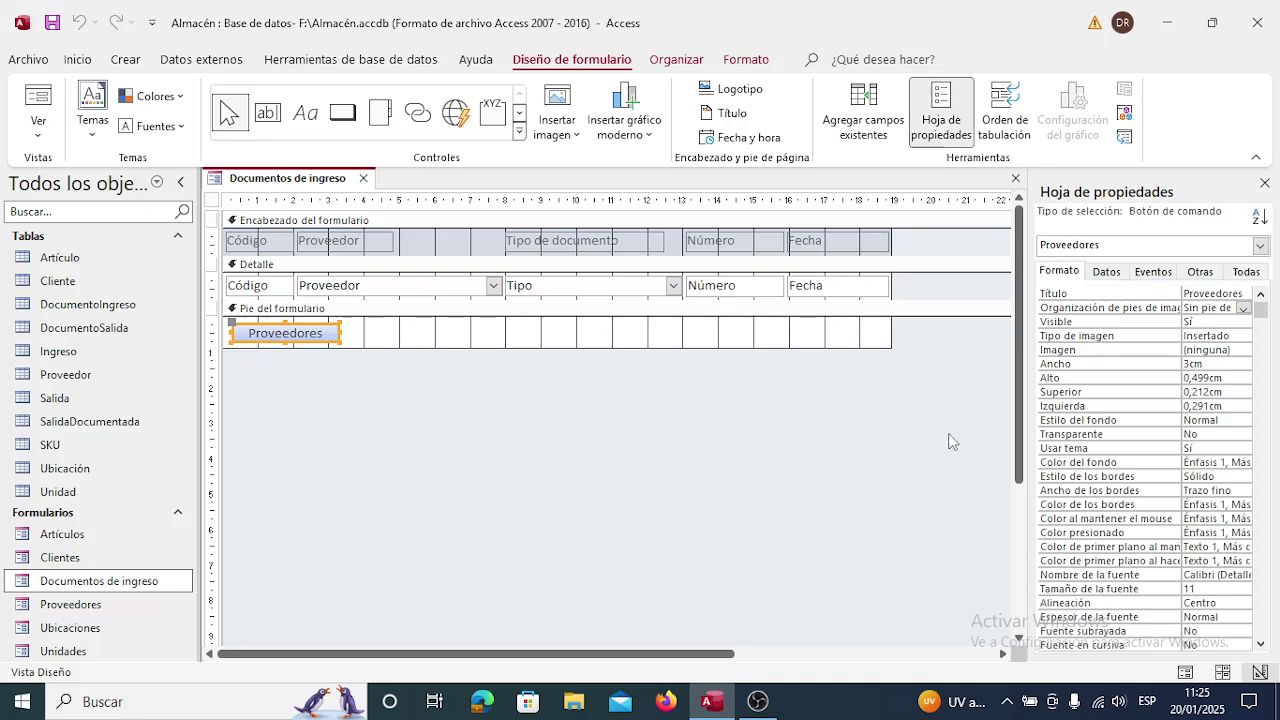
{"action": "left_click", "coordinate": [1155, 272]}
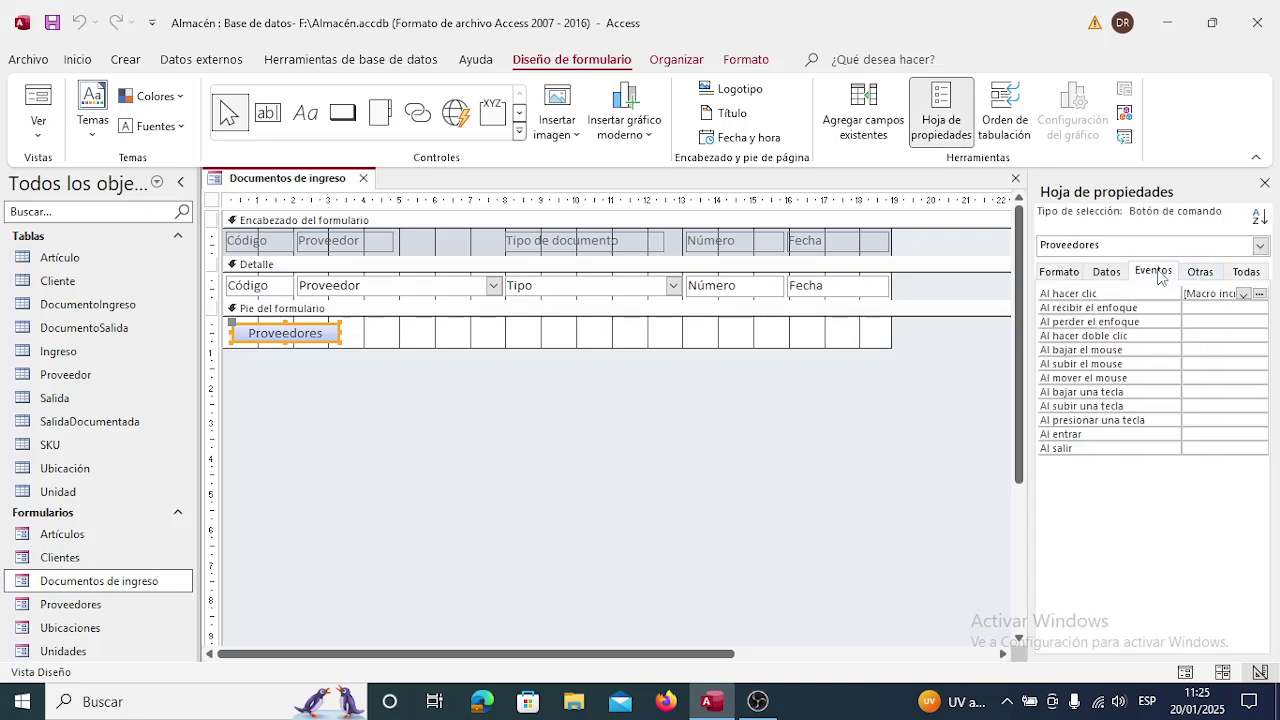
{"action": "left_click", "coordinate": [1236, 294]}
{"action": "left_click", "coordinate": [1259, 294]}
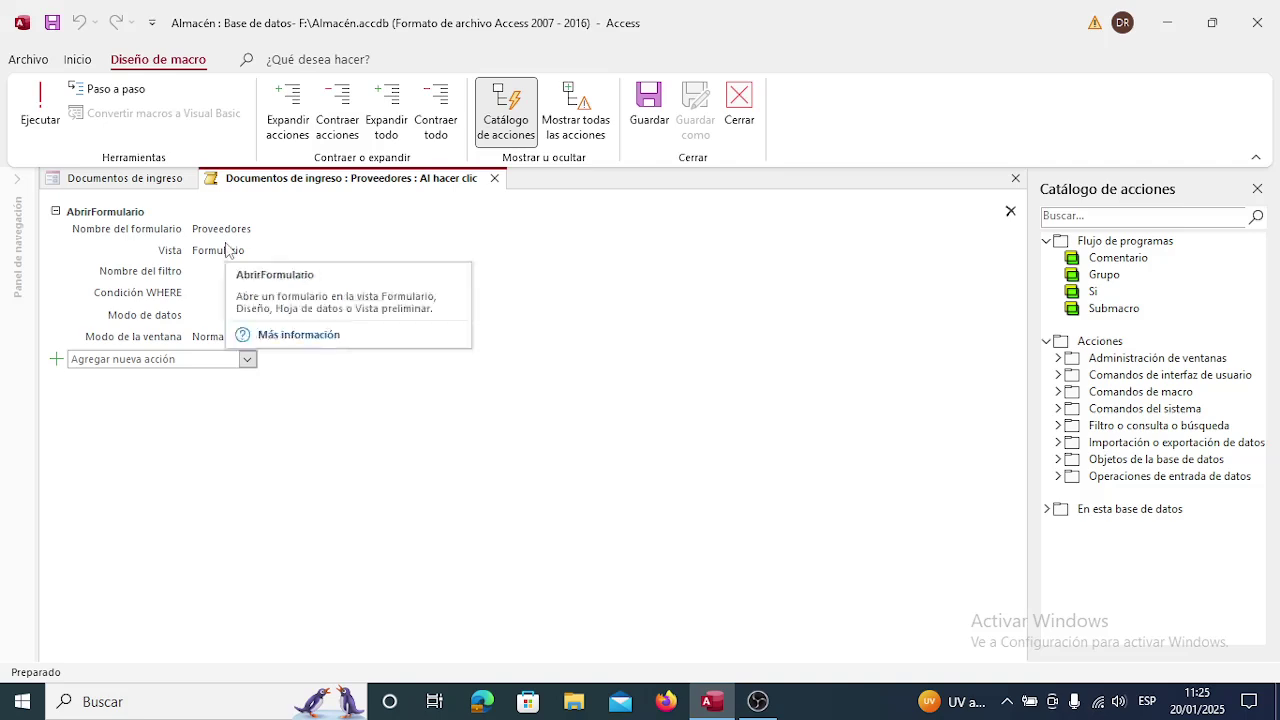
Set the OpenForm action's Vista to Hoja de datos and save the macro.
{"action": "left_click", "coordinate": [228, 251]}
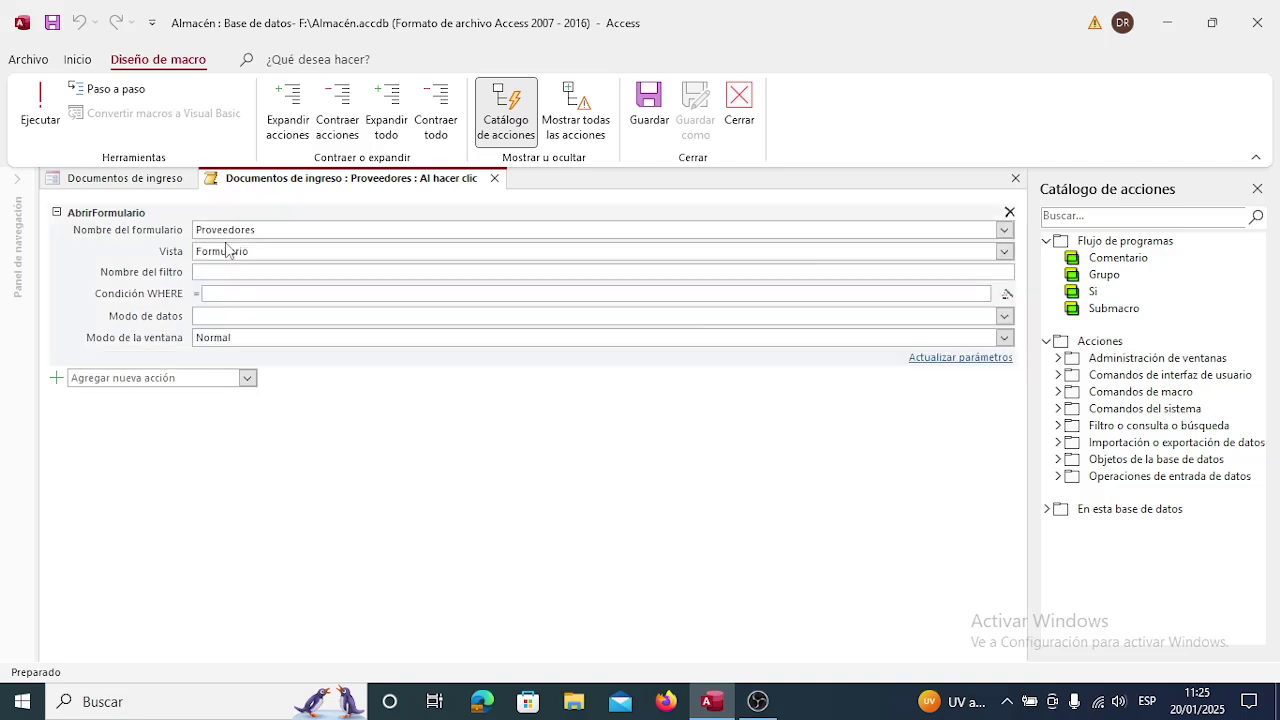
{"action": "left_click", "coordinate": [1004, 251]}
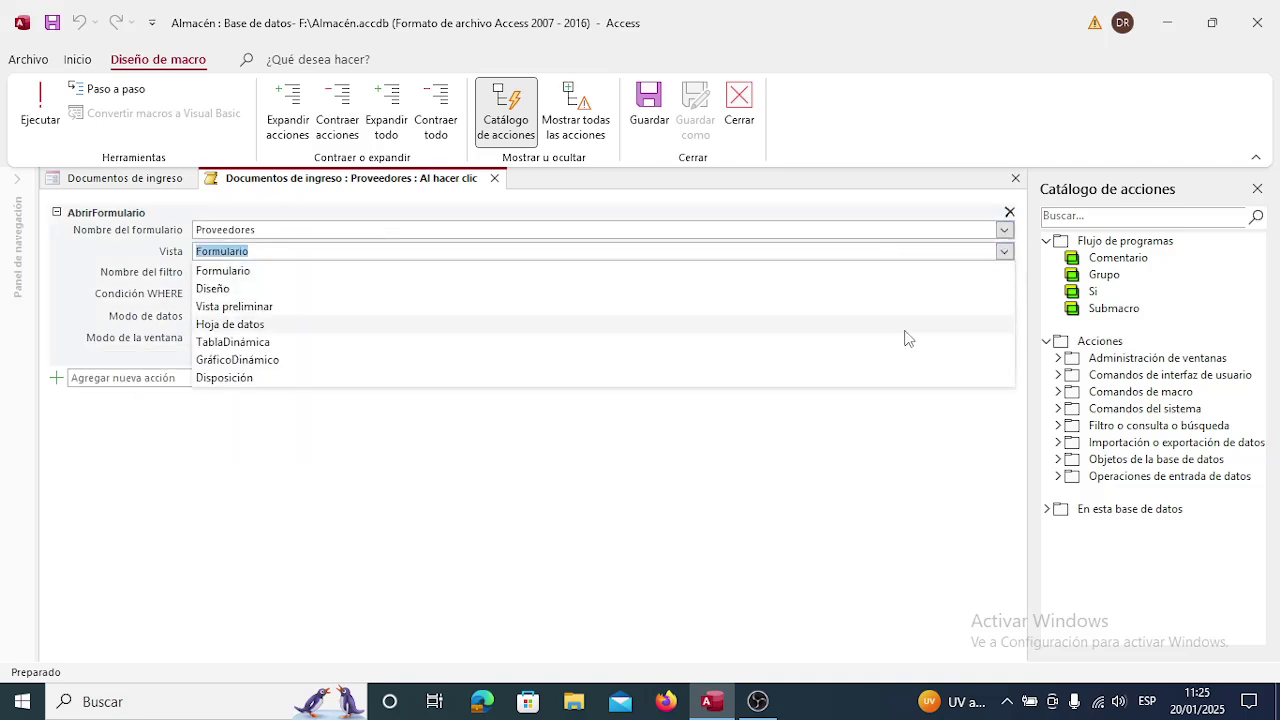
{"action": "left_click", "coordinate": [295, 325]}
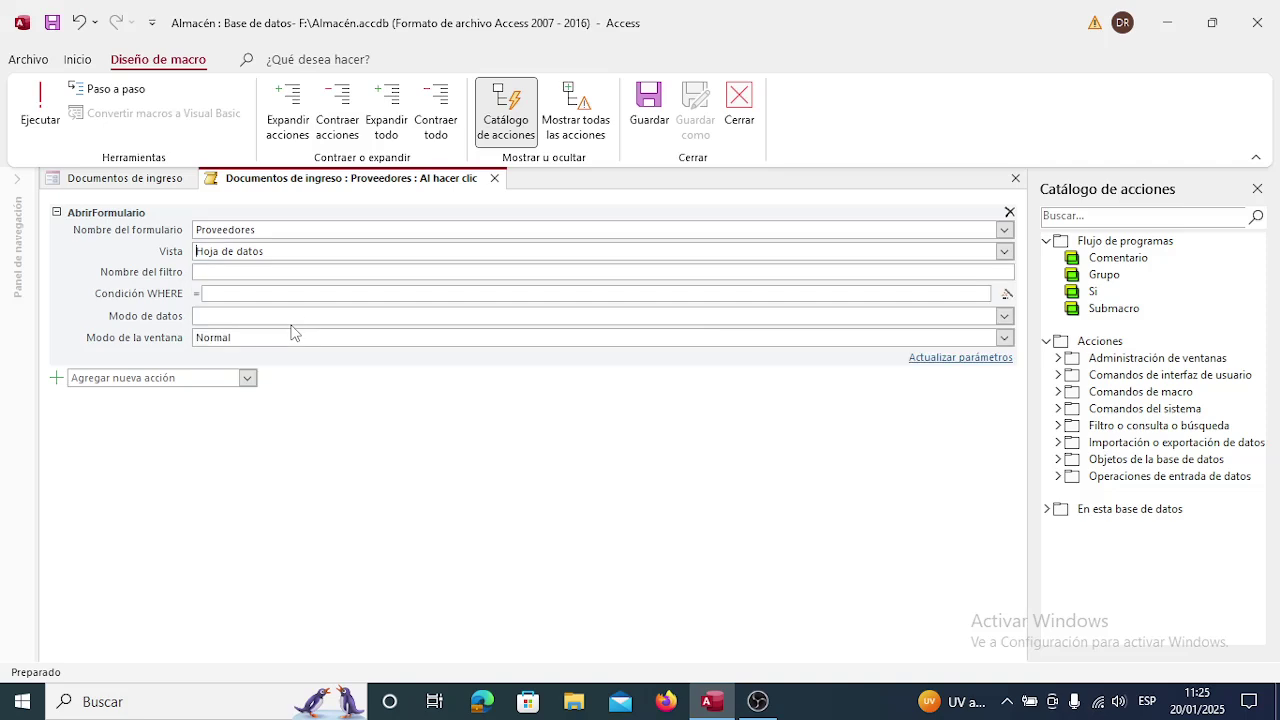
{"action": "left_click", "coordinate": [494, 178]}
{"action": "left_click", "coordinate": [538, 401]}
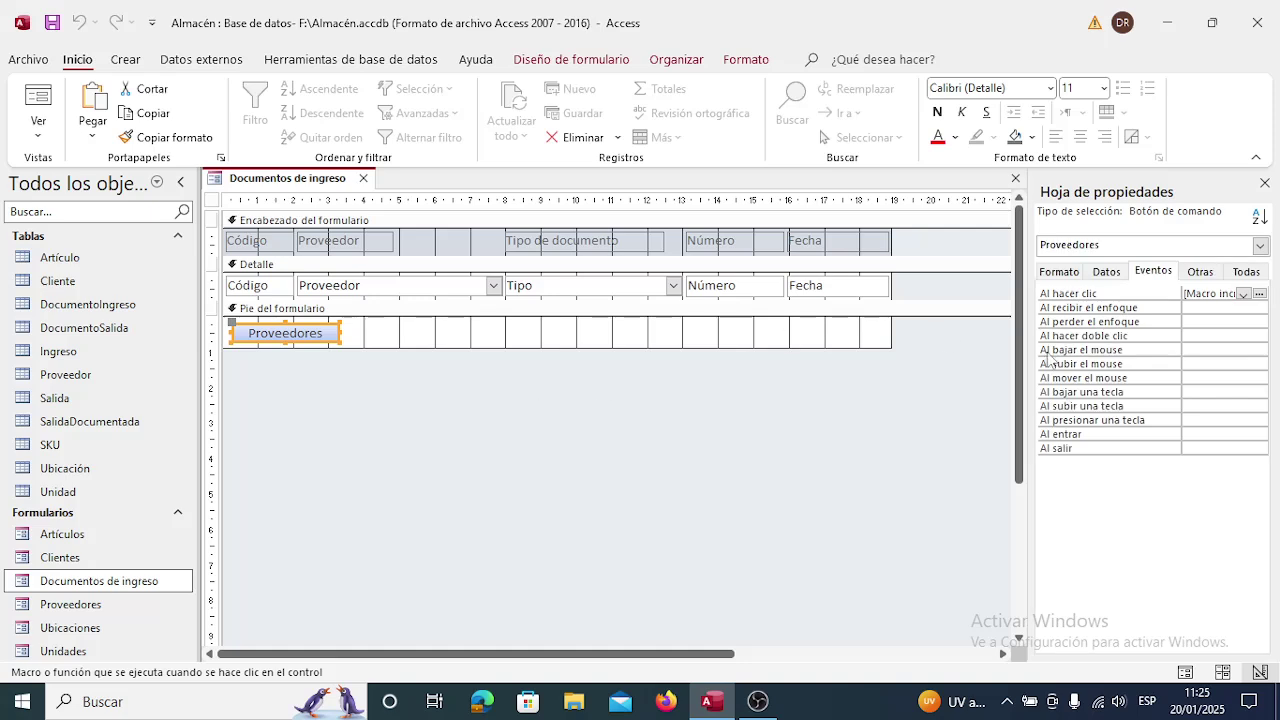
{"action": "left_click", "coordinate": [1265, 183]}
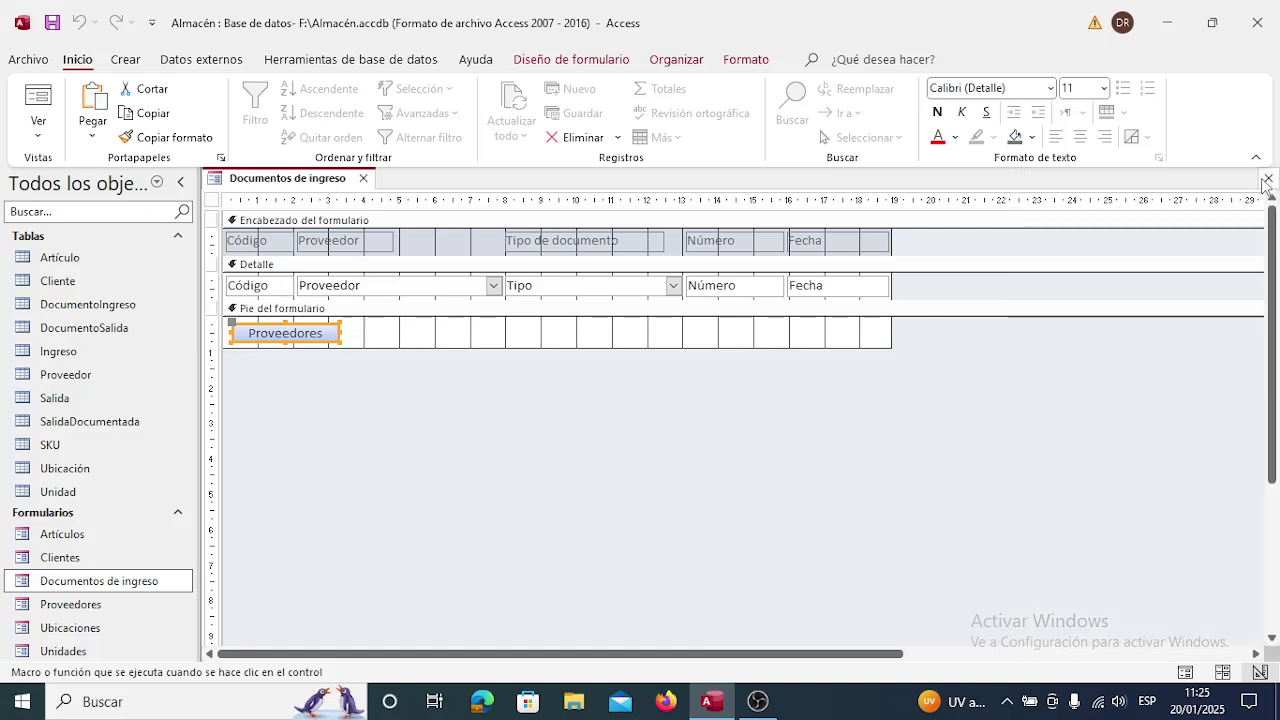
Save the design and test the Proveedores button, browsing the two supplier records in datasheet view.
{"action": "left_click", "coordinate": [1266, 180]}
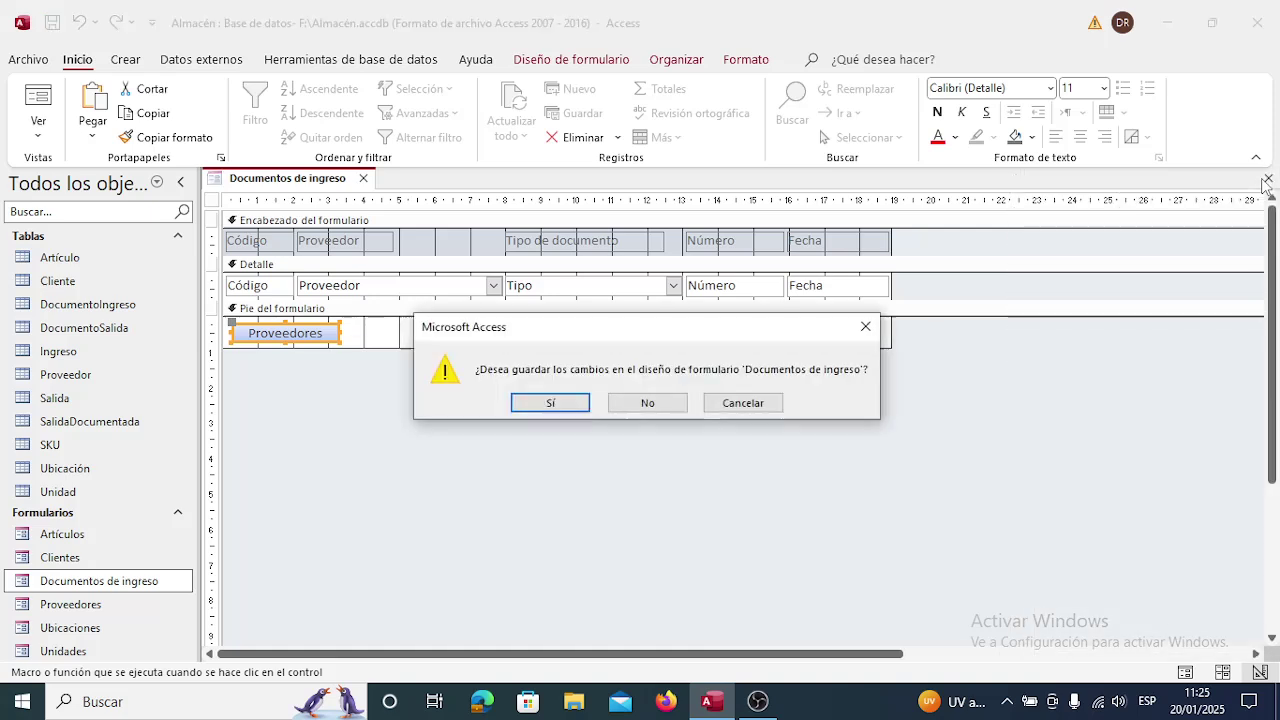
{"action": "left_click", "coordinate": [550, 403]}
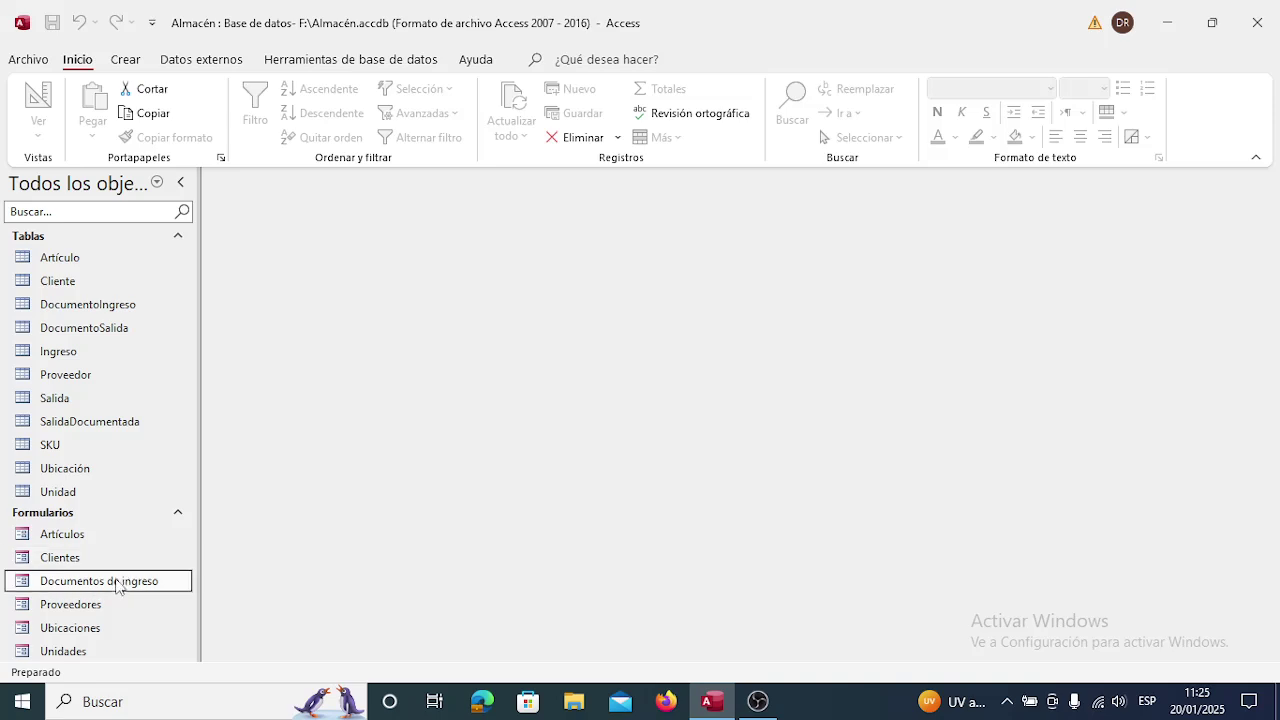
{"action": "double_click", "coordinate": [117, 584]}
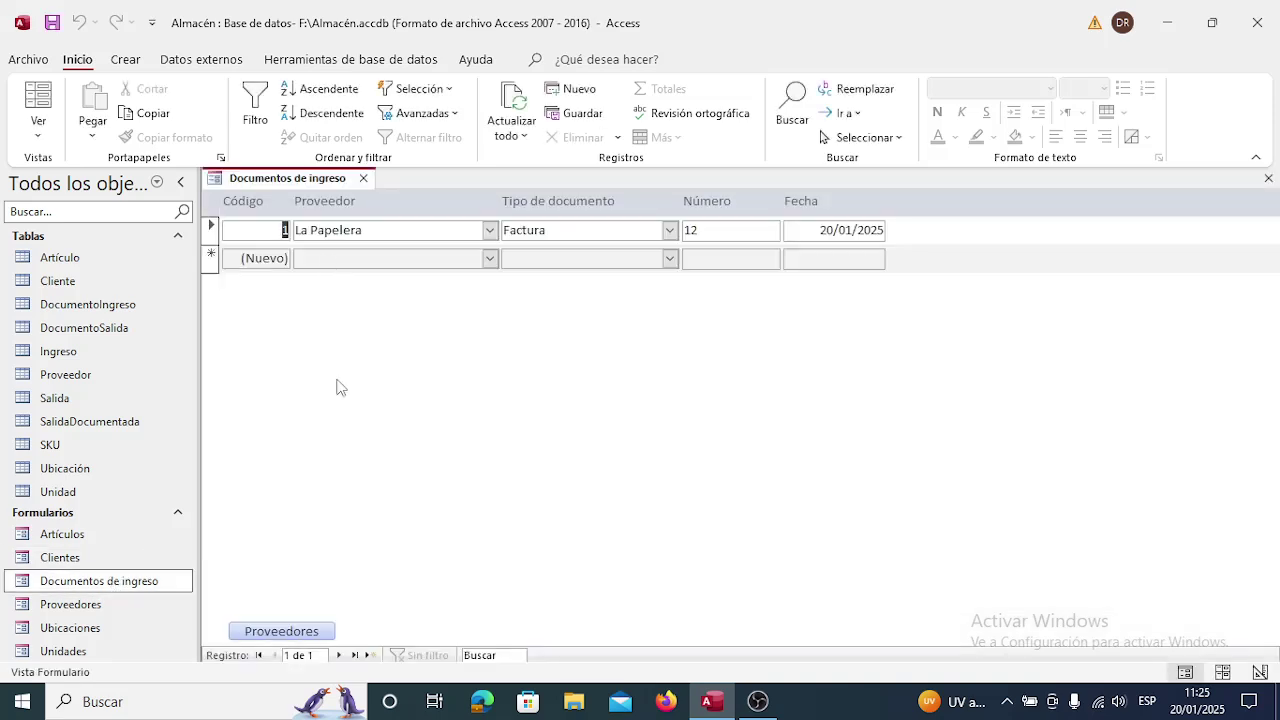
{"action": "left_click", "coordinate": [306, 630]}
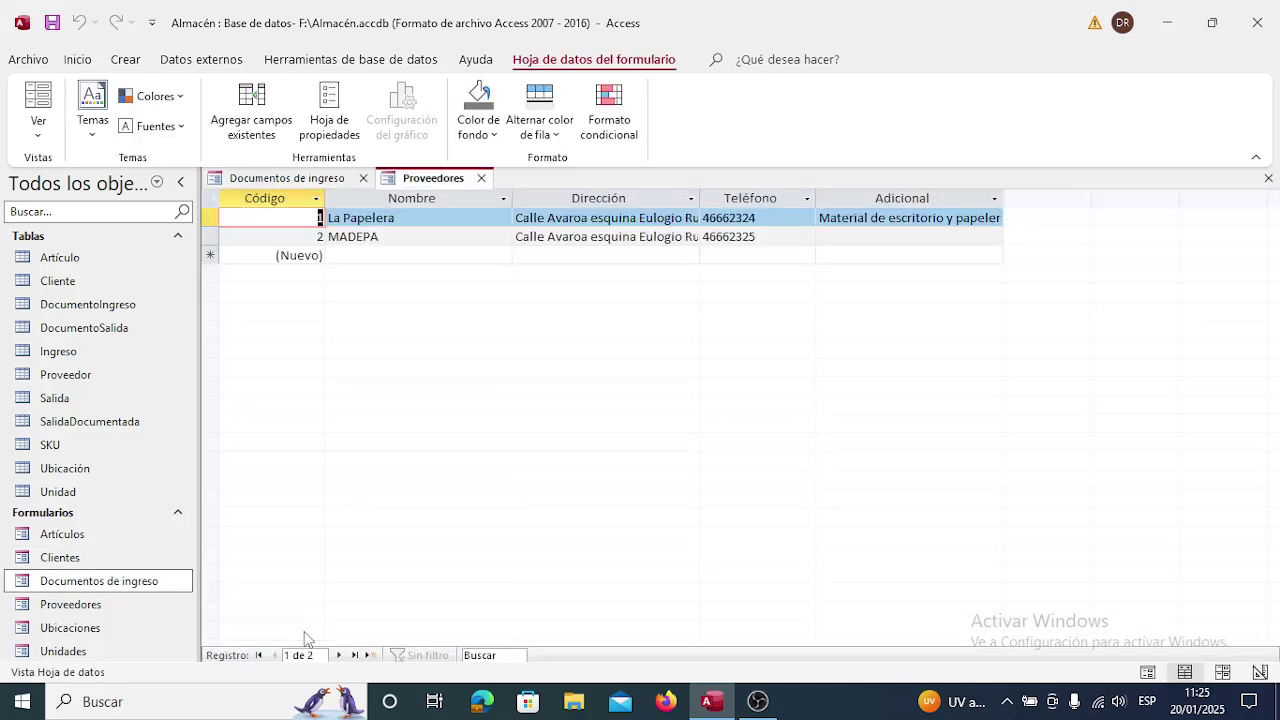
{"action": "key", "text": "Down"}
{"action": "key", "text": "Tab"}
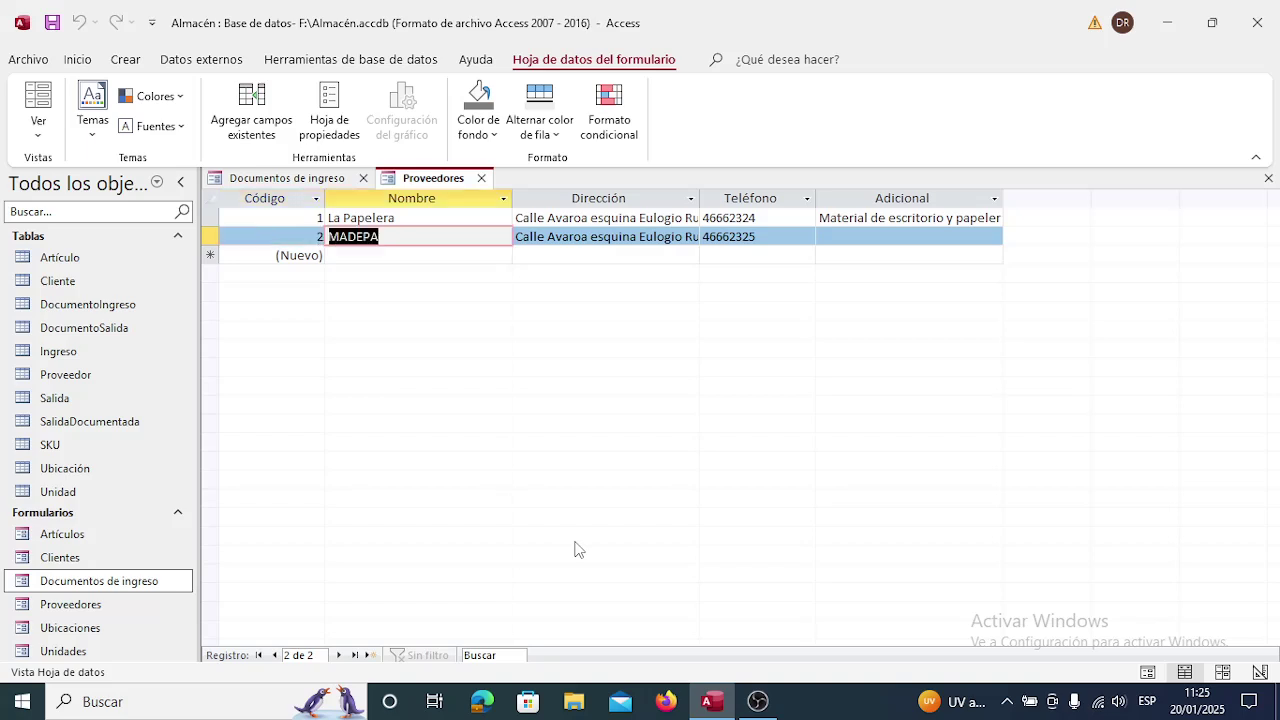
{"action": "key", "text": "Down"}
{"action": "key", "text": "Right"}
{"action": "key", "text": "Right"}
{"action": "key", "text": "Left"}
{"action": "key", "text": "Left"}
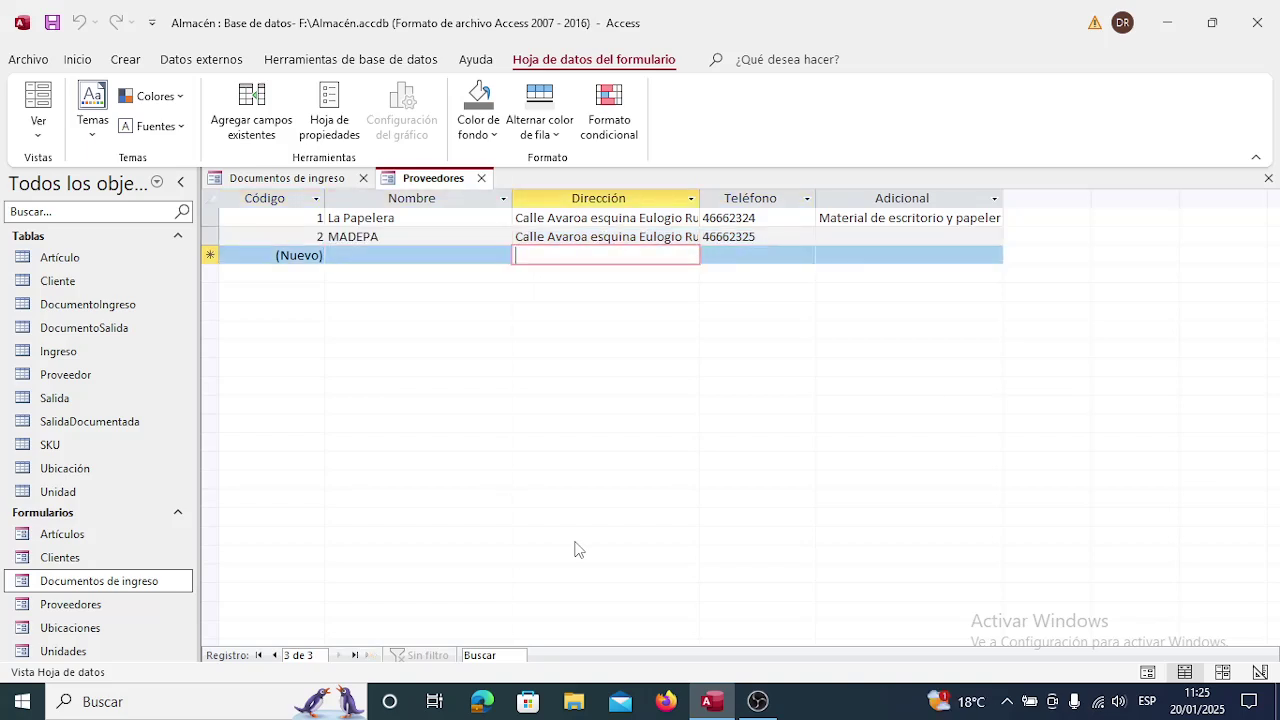
Reopen the Proveedores datasheet from the button and the navigation pane, closing it each time.
{"action": "left_click", "coordinate": [481, 178]}
{"action": "left_click", "coordinate": [305, 636]}
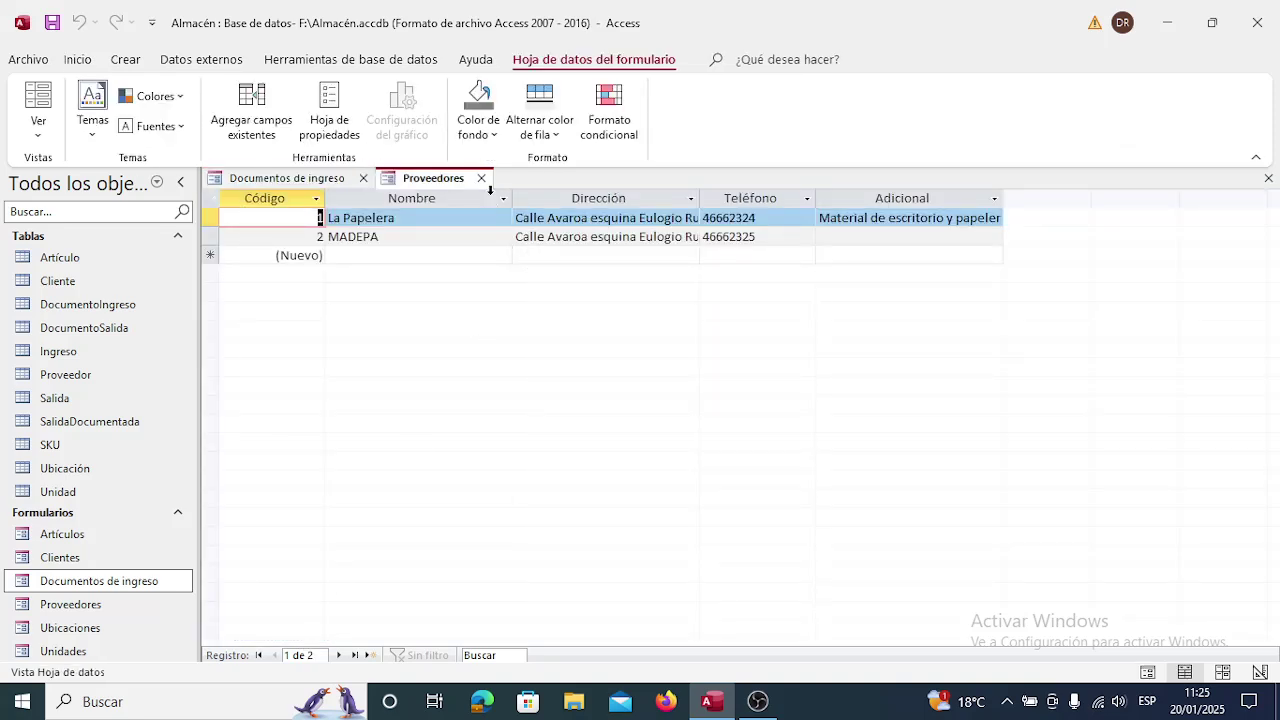
{"action": "left_click", "coordinate": [481, 178]}
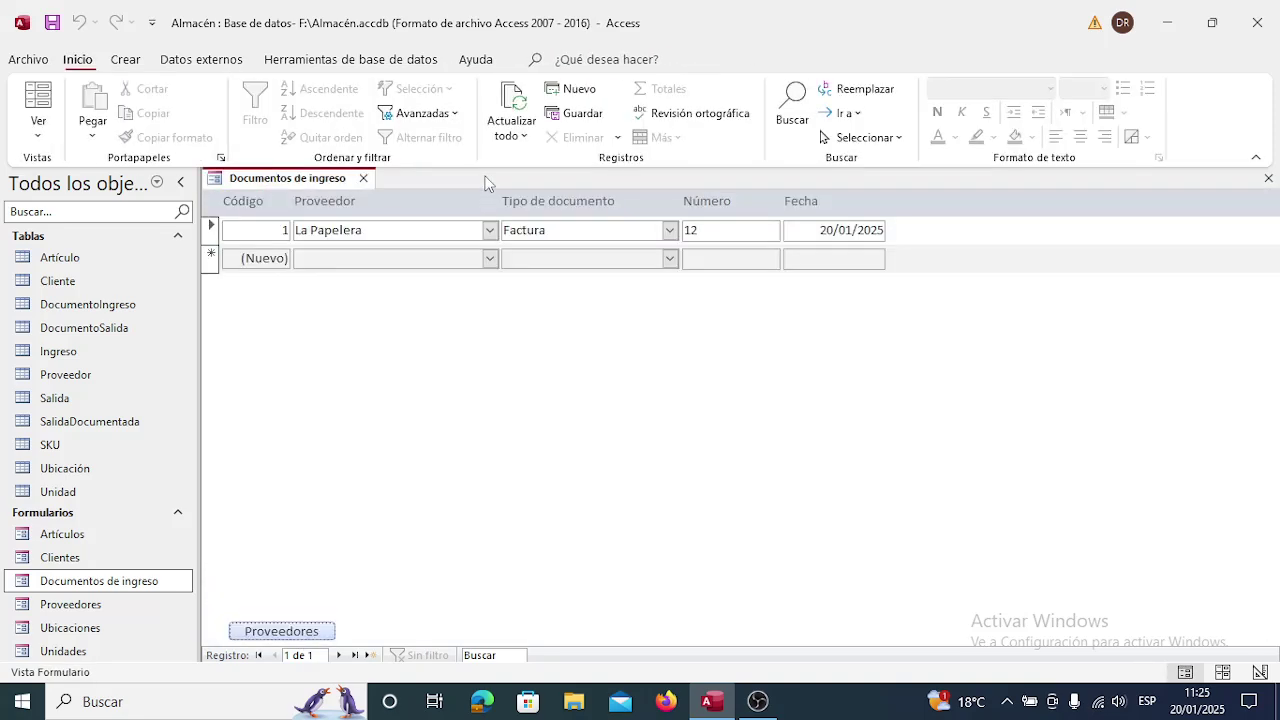
{"action": "double_click", "coordinate": [90, 611]}
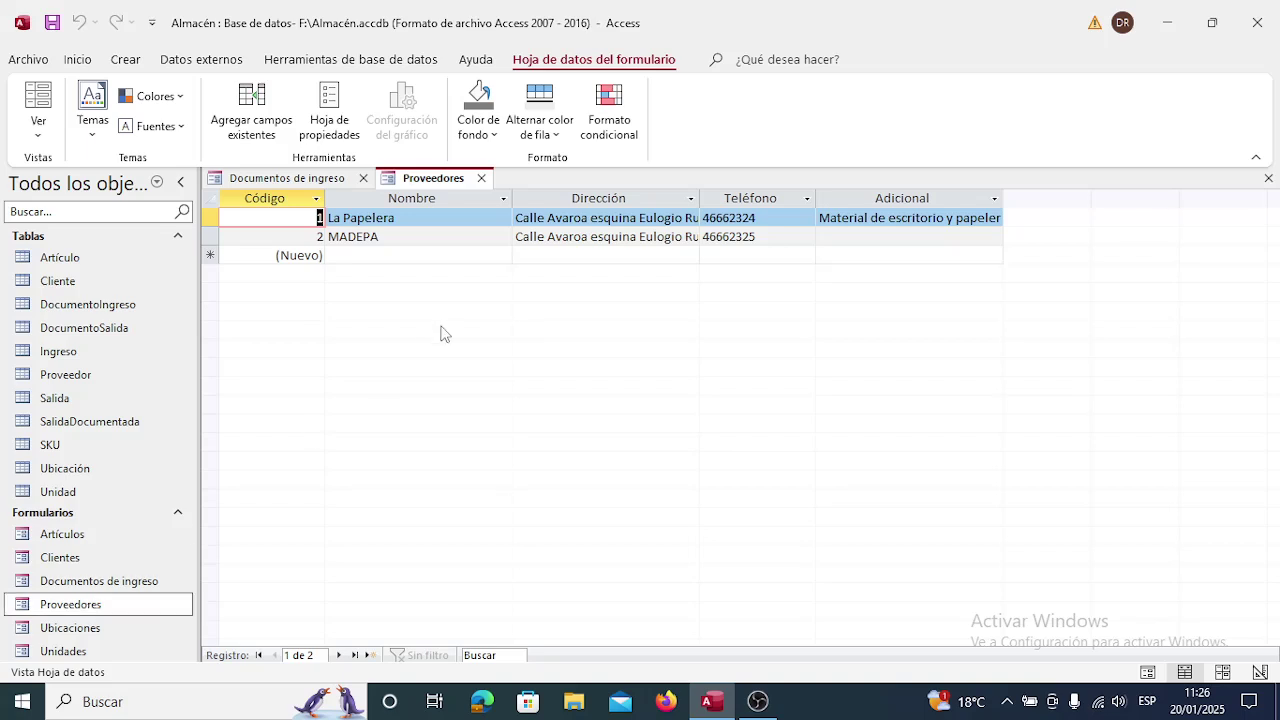
{"action": "left_click", "coordinate": [481, 178]}
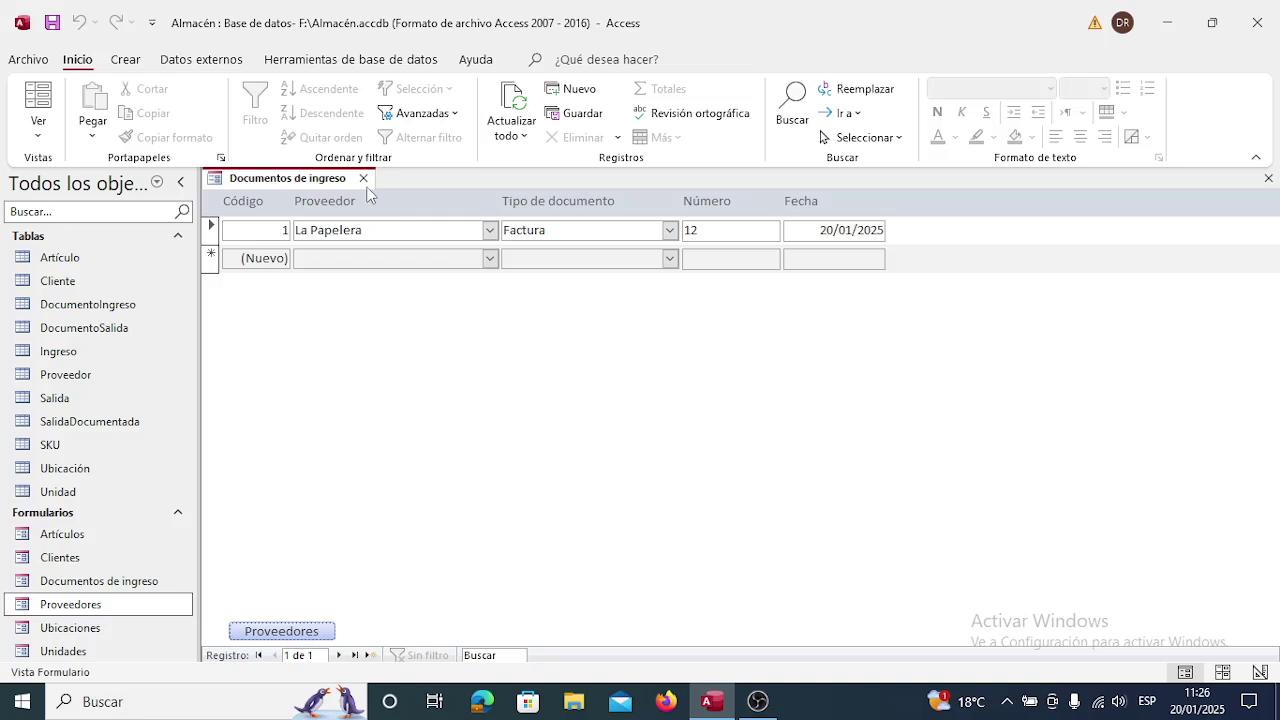
Close Documentos de ingreso and open the Relaciones diagram without the Agregar tablas pane.
{"action": "left_click", "coordinate": [364, 179]}
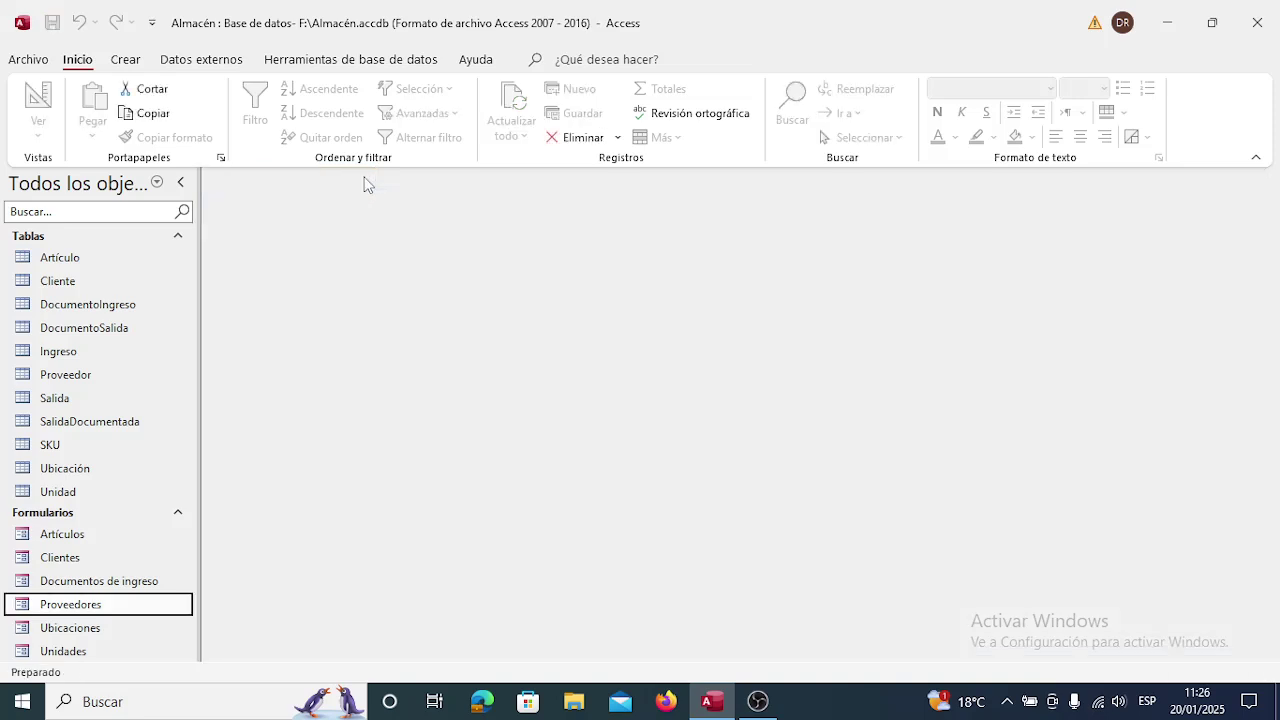
{"action": "left_click", "coordinate": [320, 59]}
{"action": "left_click", "coordinate": [268, 105]}
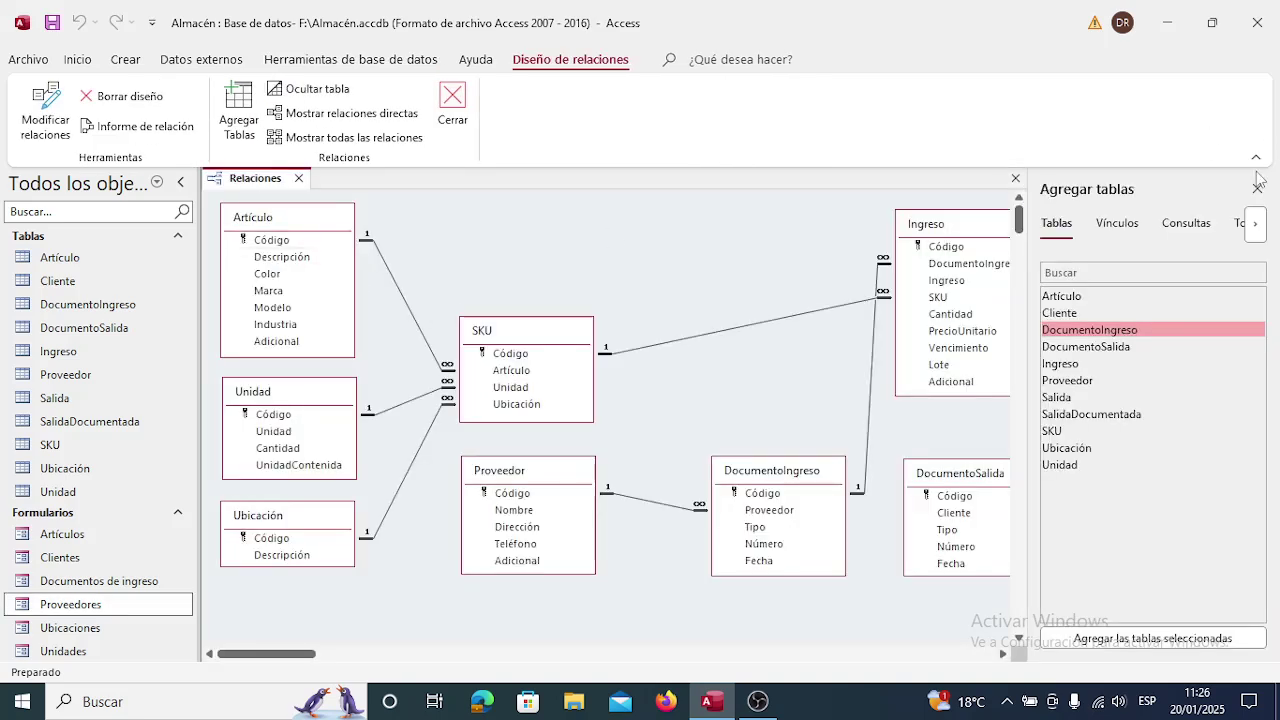
{"action": "left_click", "coordinate": [1257, 189]}
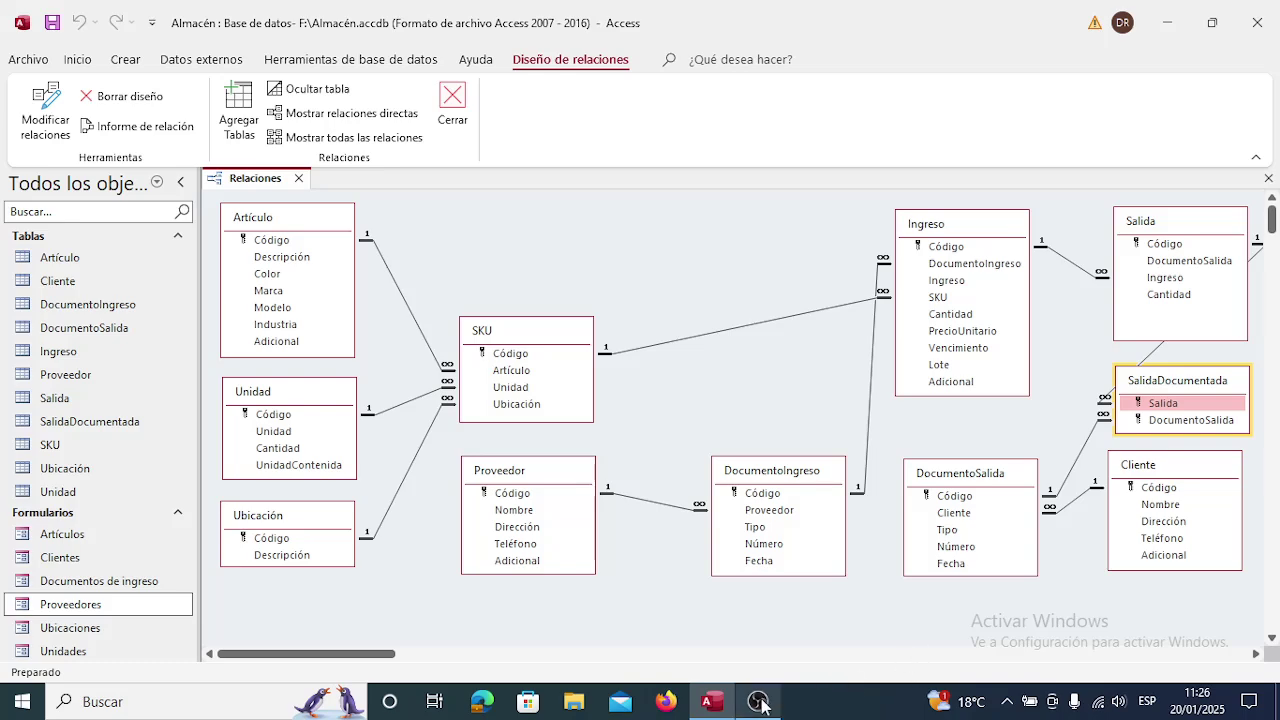
{"action": "mouse_move", "coordinate": [760, 703]}
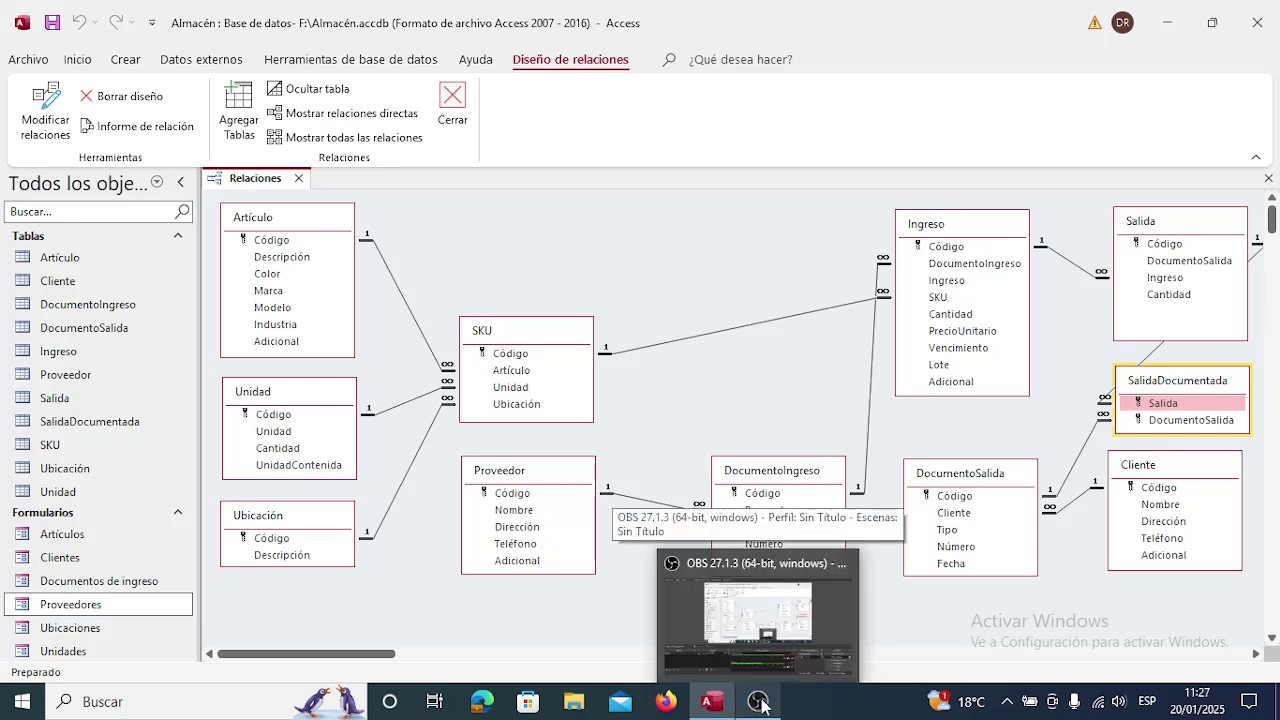